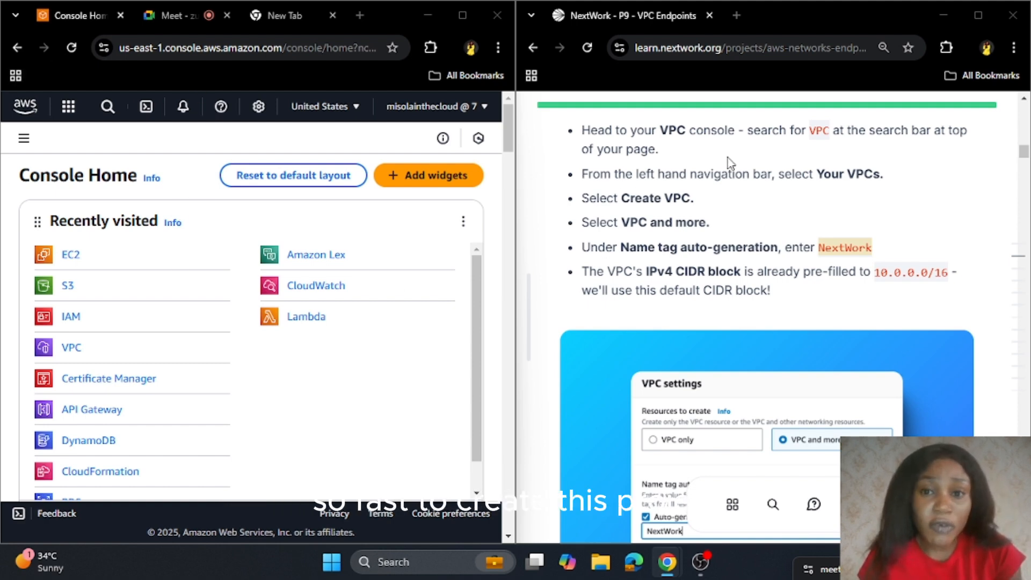
Search the AWS console for vpc, go to the VPC service and open the list of existing VPCs
click(107, 107)
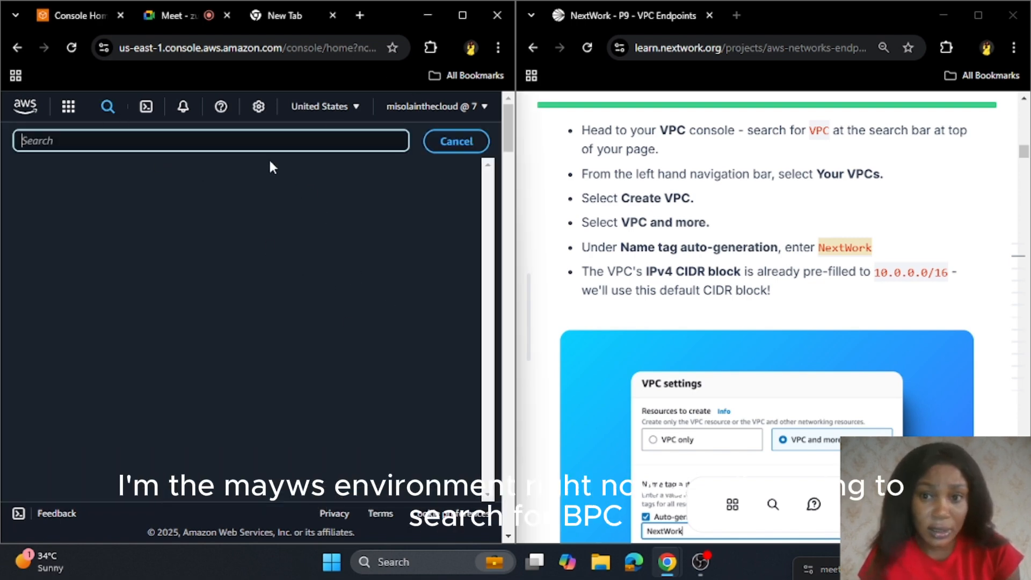
text(vpc)
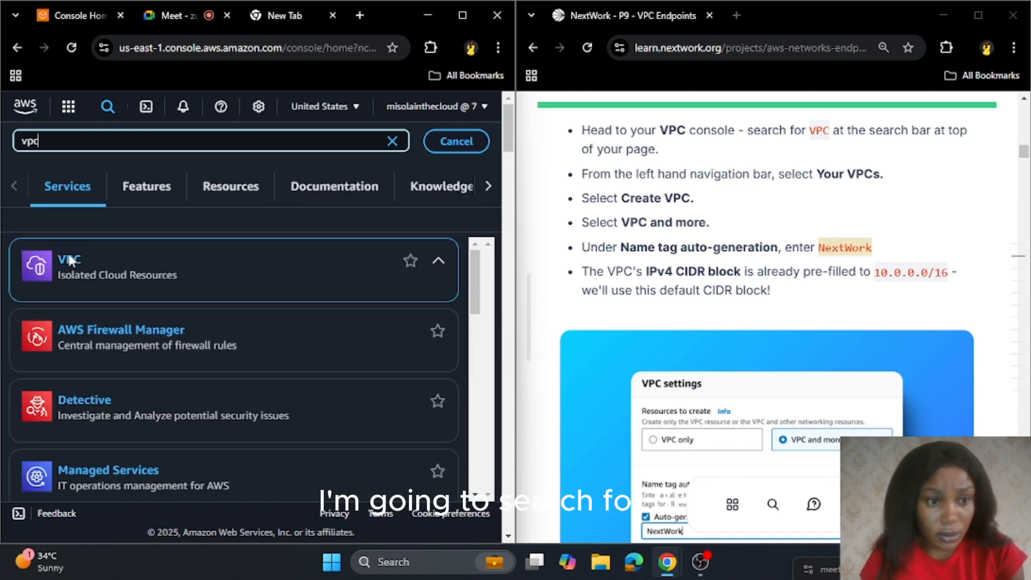
click(69, 260)
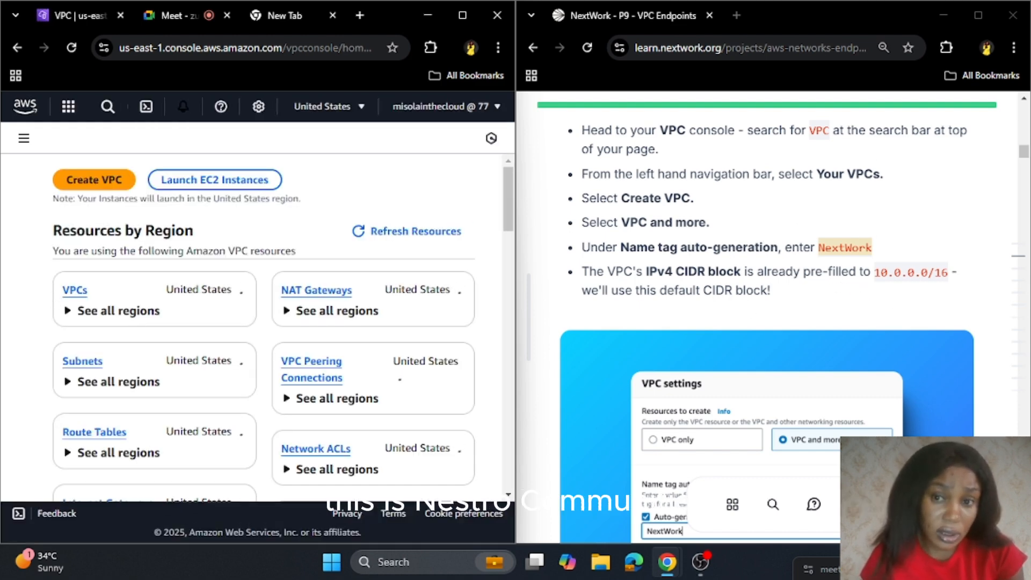
click(75, 291)
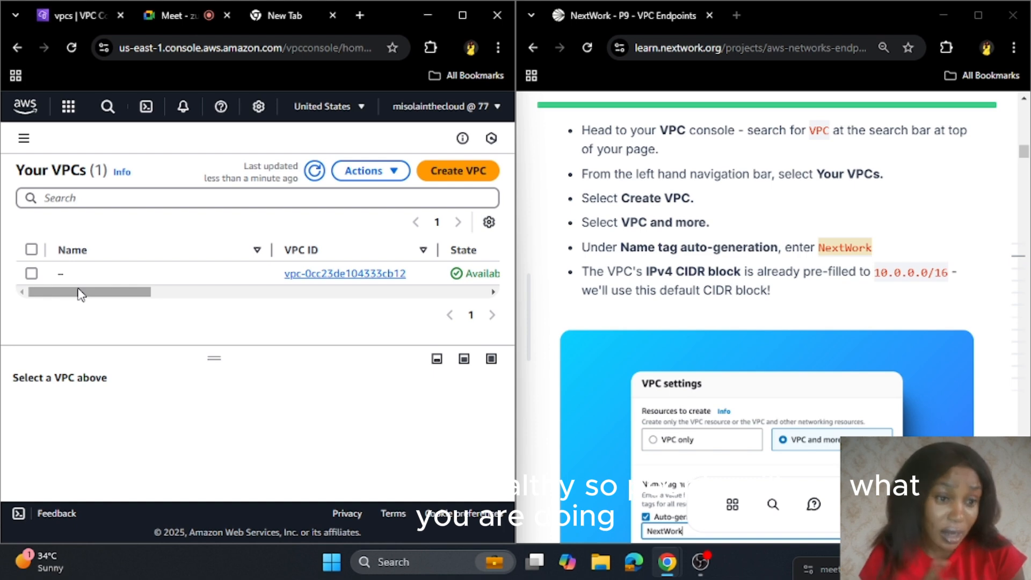
drag(79, 292, 6, 304)
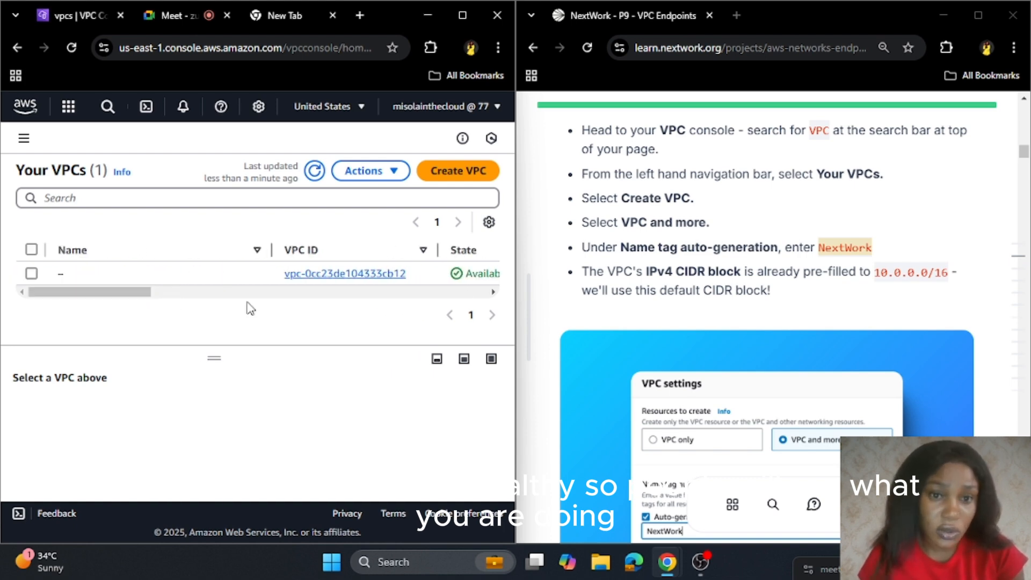
Start creating a VPC with VPC and more as the resources to create
click(458, 176)
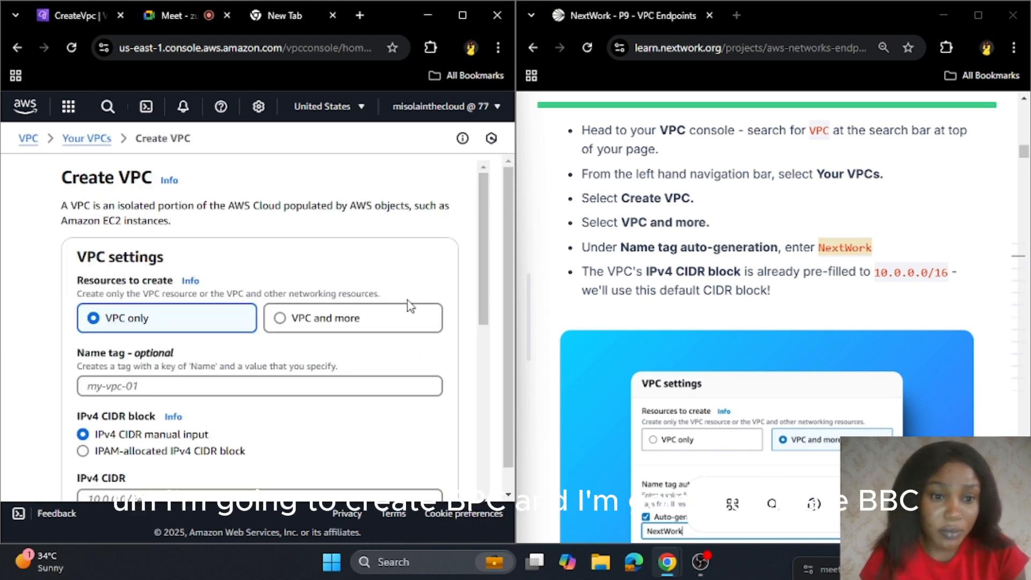
click(320, 328)
scroll(242, 349, down, 2)
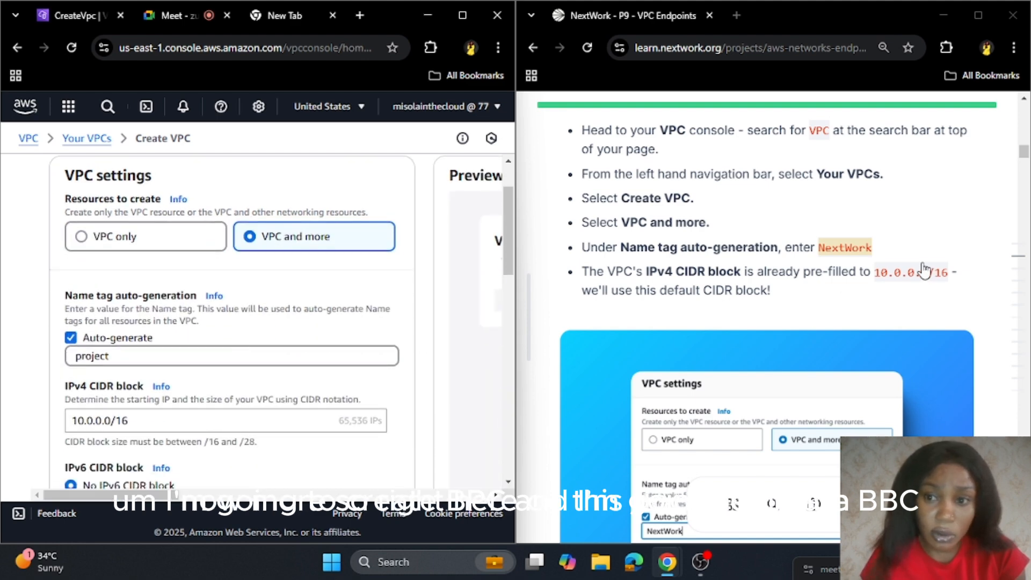
Copy the name NextWork from the project guide and set it as the auto-generated name tag
drag(884, 250, 818, 246)
key(ctrl+c)
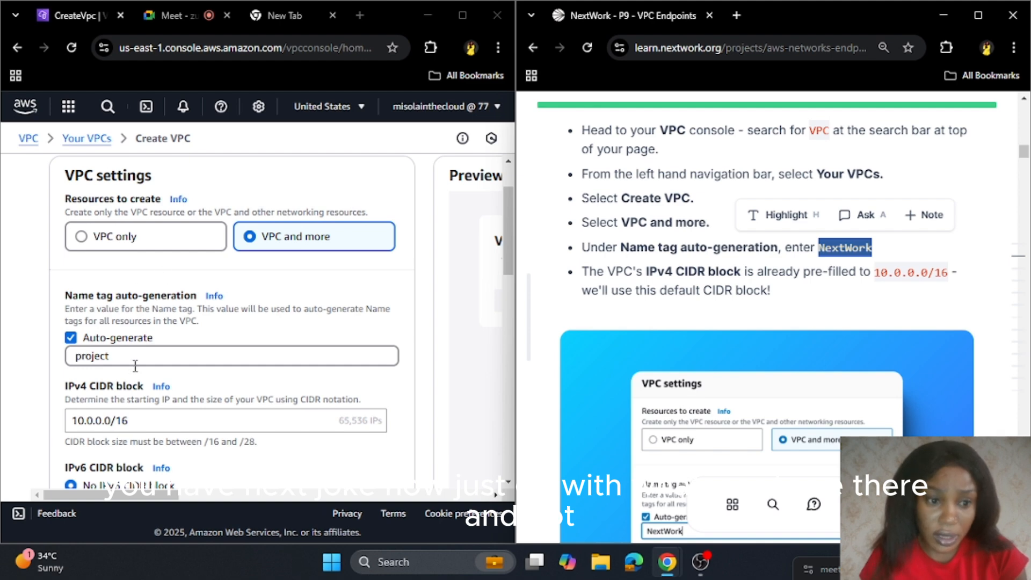
drag(110, 356, 81, 356)
key(ctrl+v)
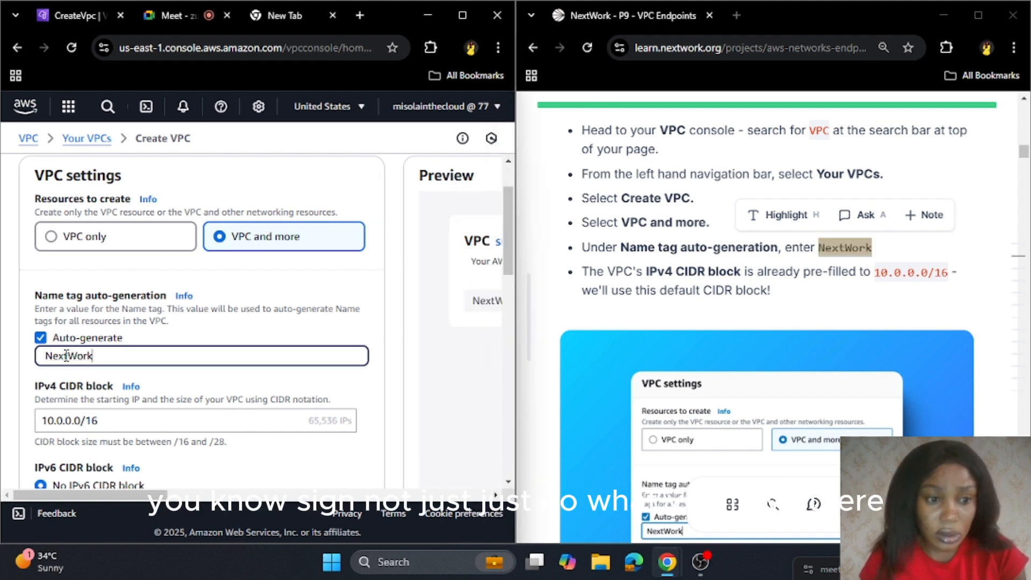
Keep the default IPv4 CIDR, no IPv6 block and default tenancy, and set the number of Availability Zones to 1
scroll(263, 347, down, 3)
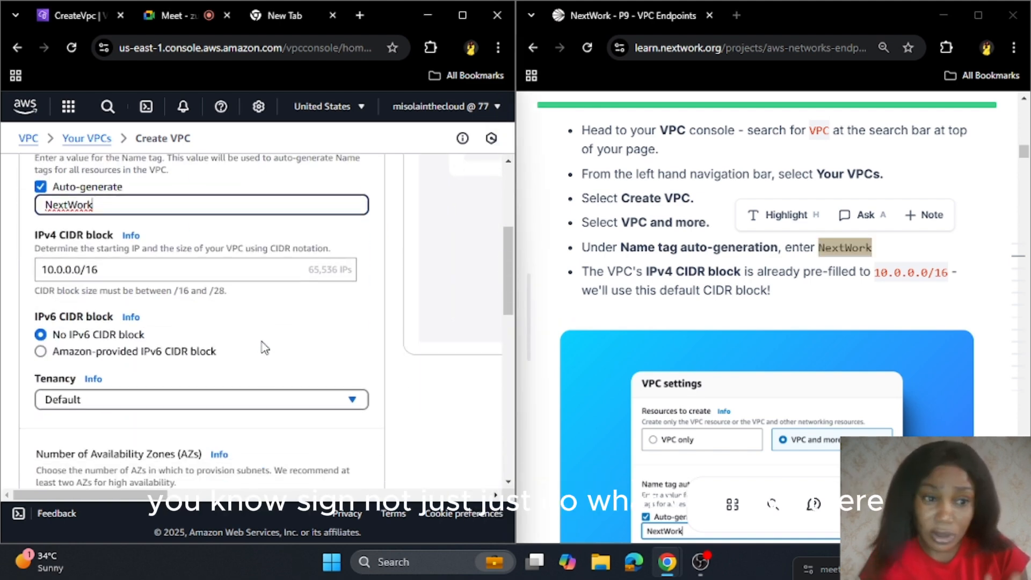
scroll(616, 273, down, 1)
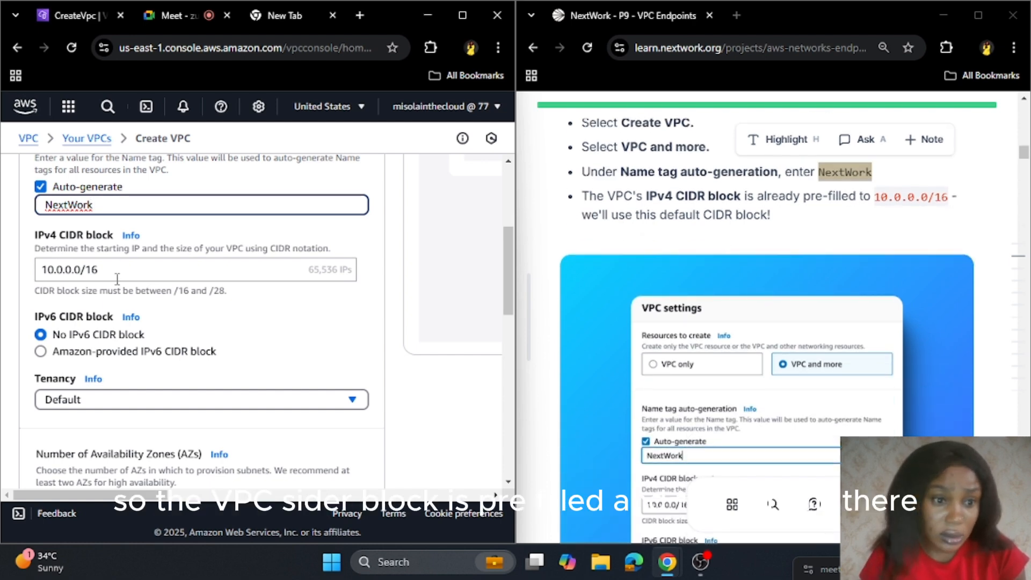
scroll(324, 339, down, 1)
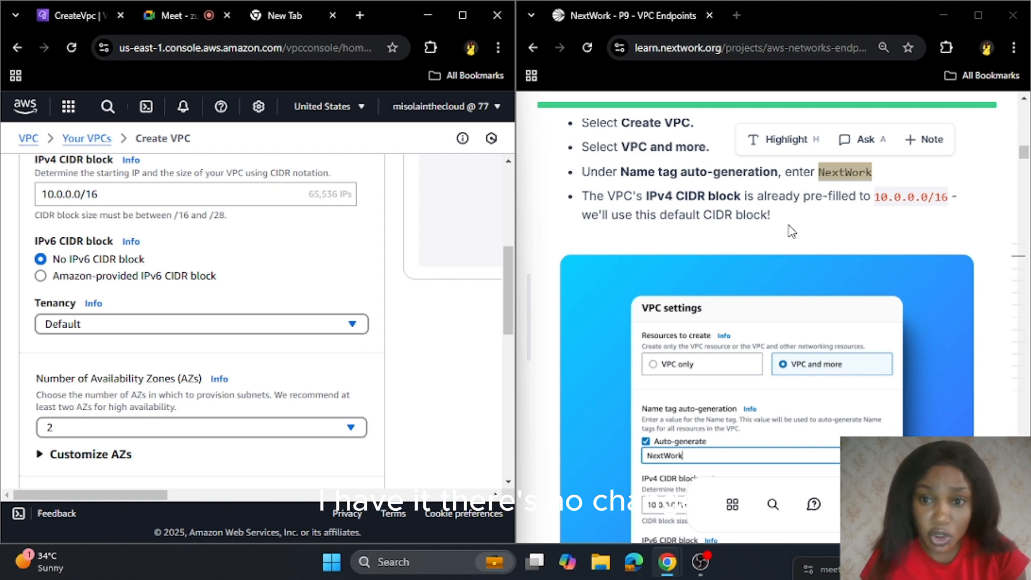
scroll(791, 231, down, 6)
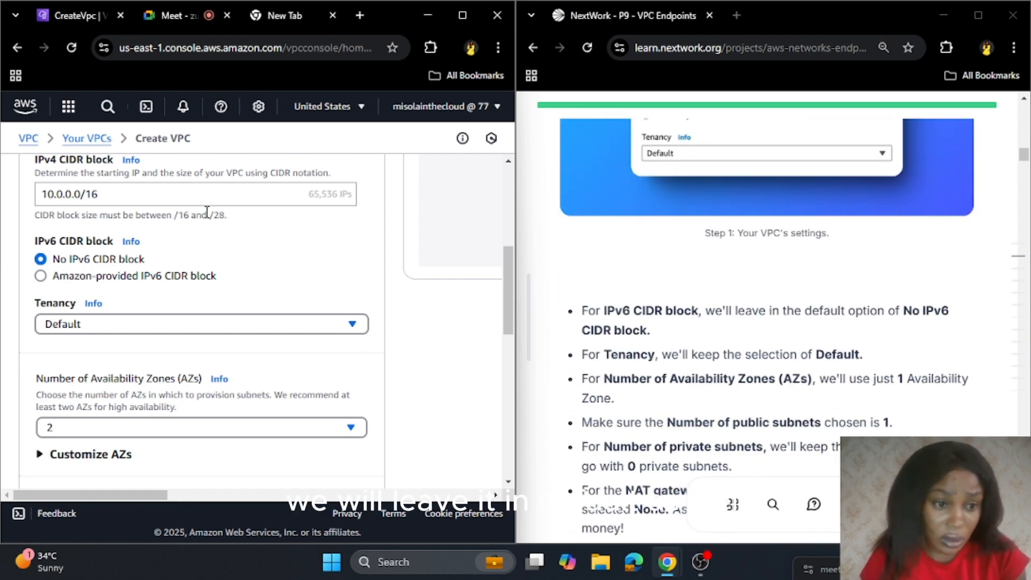
scroll(108, 338, down, 1)
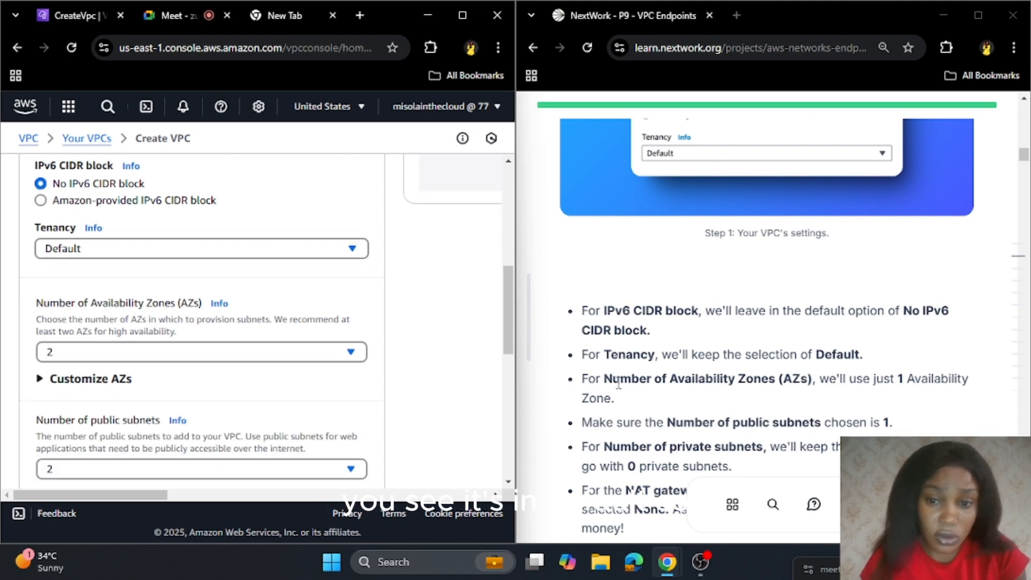
scroll(841, 394, down, 4)
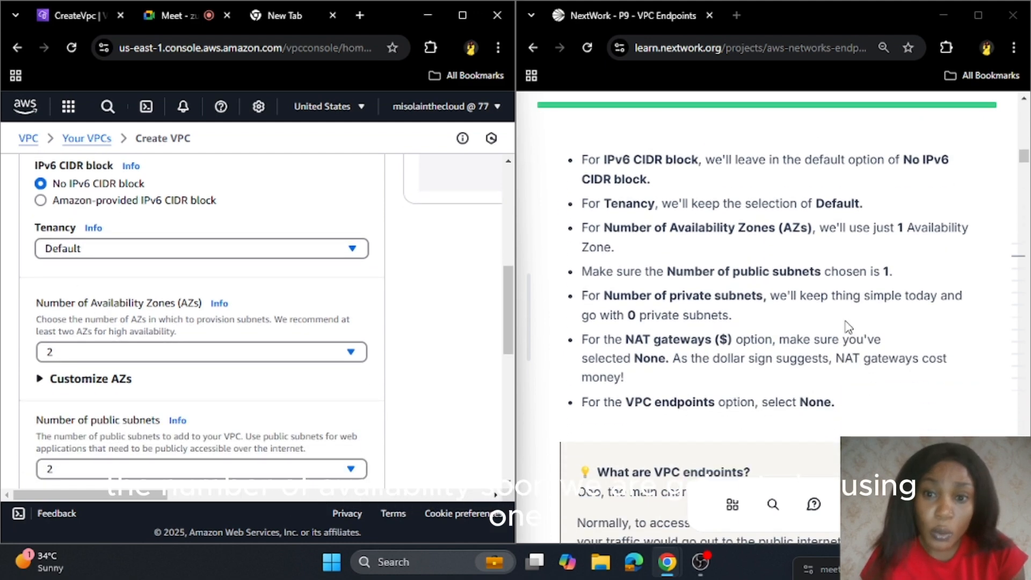
click(118, 356)
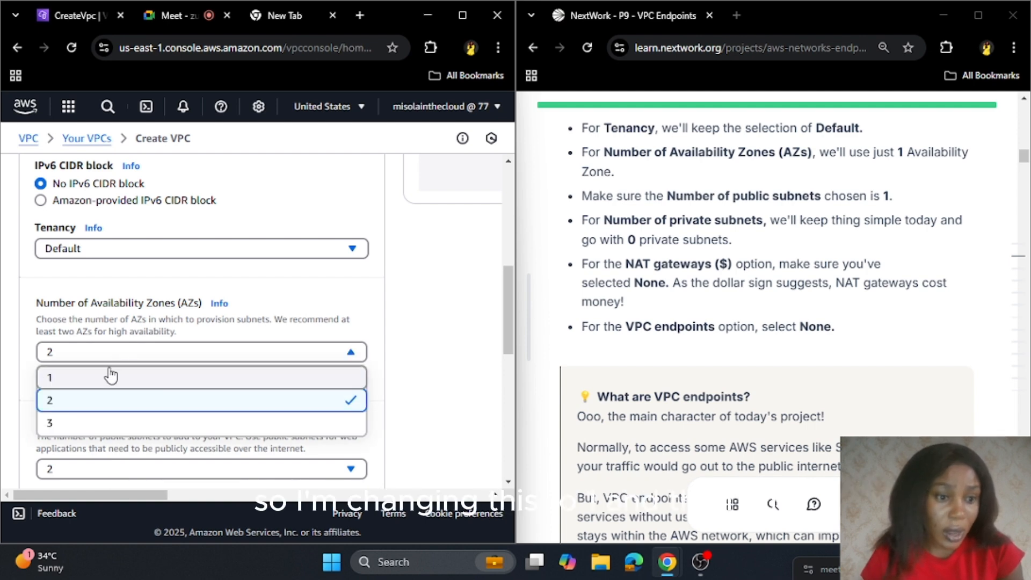
click(141, 382)
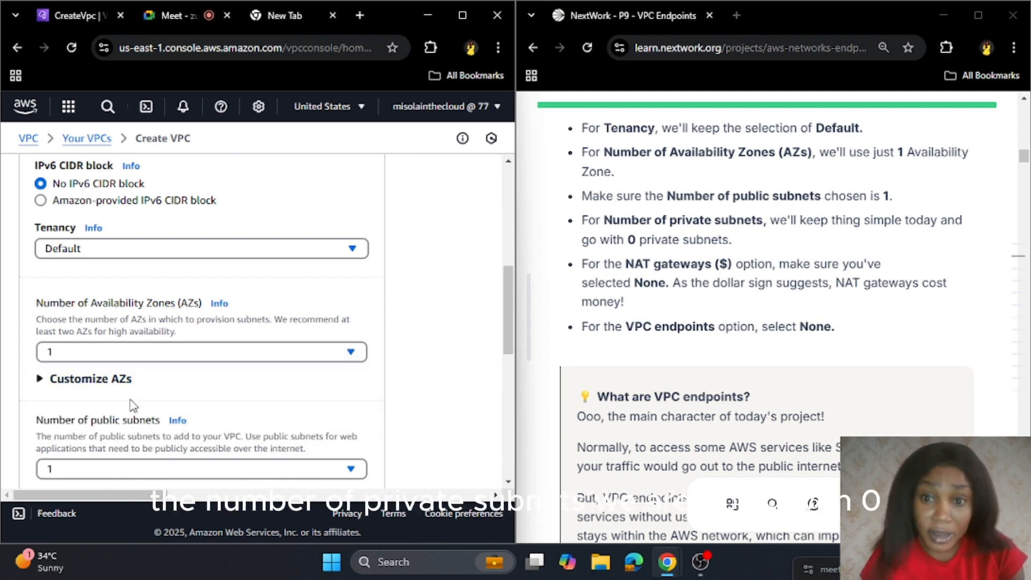
scroll(52, 402, down, 1)
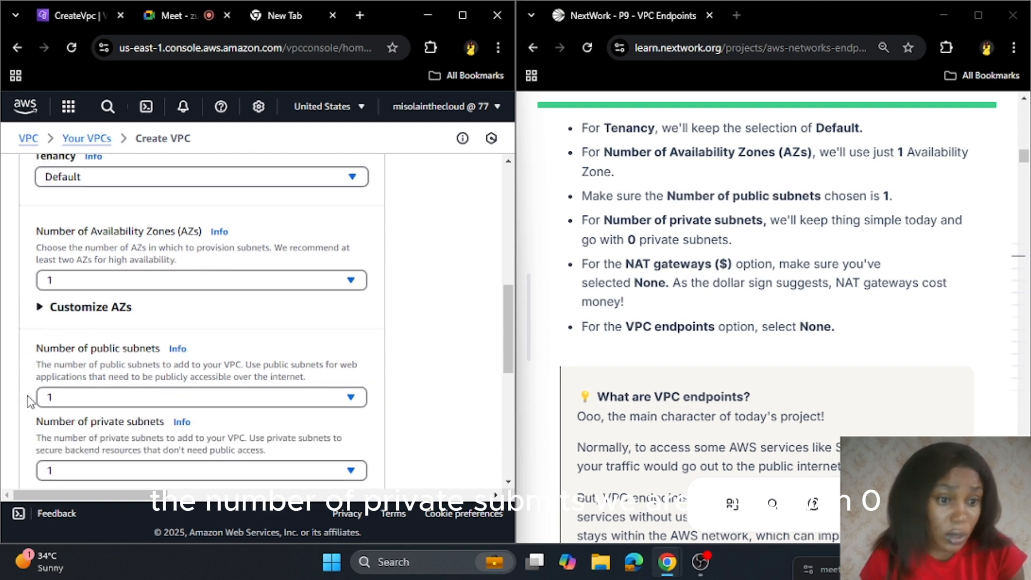
click(93, 394)
click(82, 421)
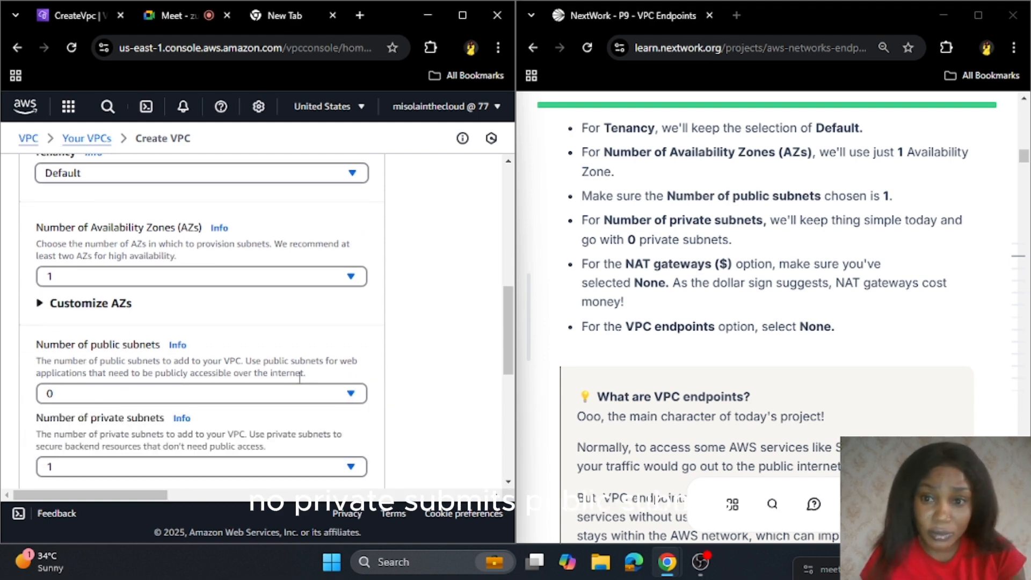
click(97, 397)
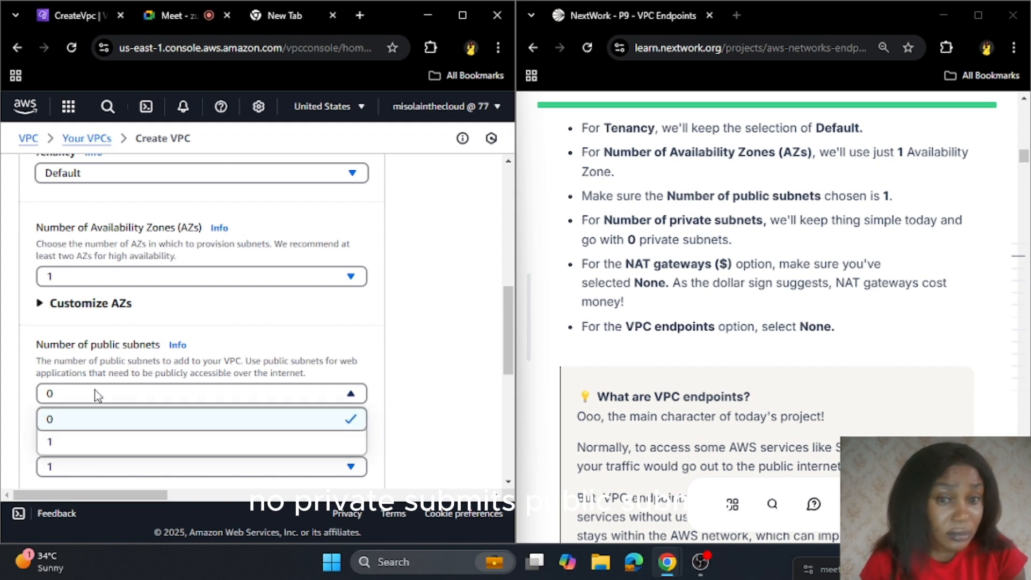
click(81, 442)
Set the number of private subnets to 0
scroll(172, 352, down, 3)
click(166, 318)
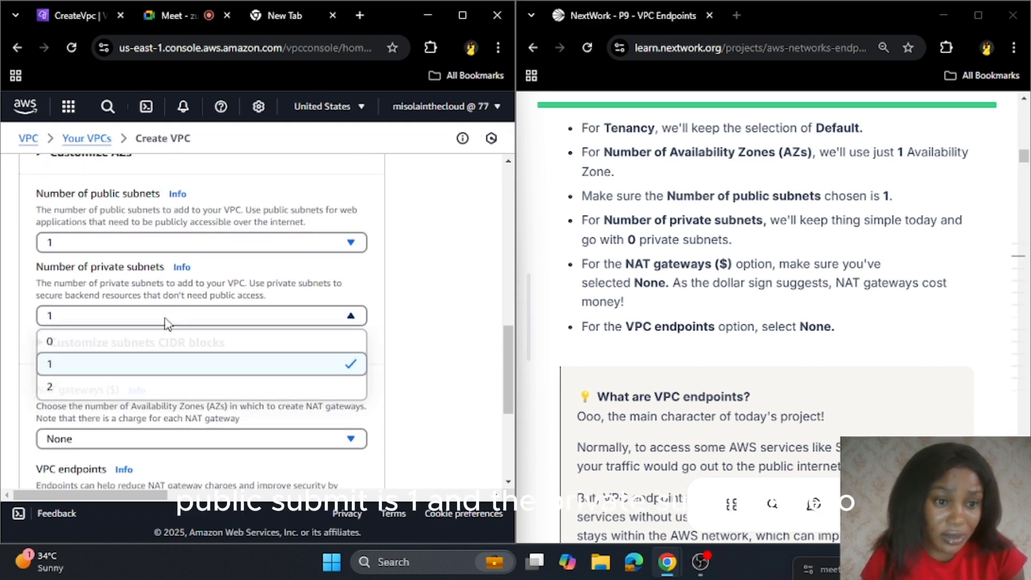
click(127, 347)
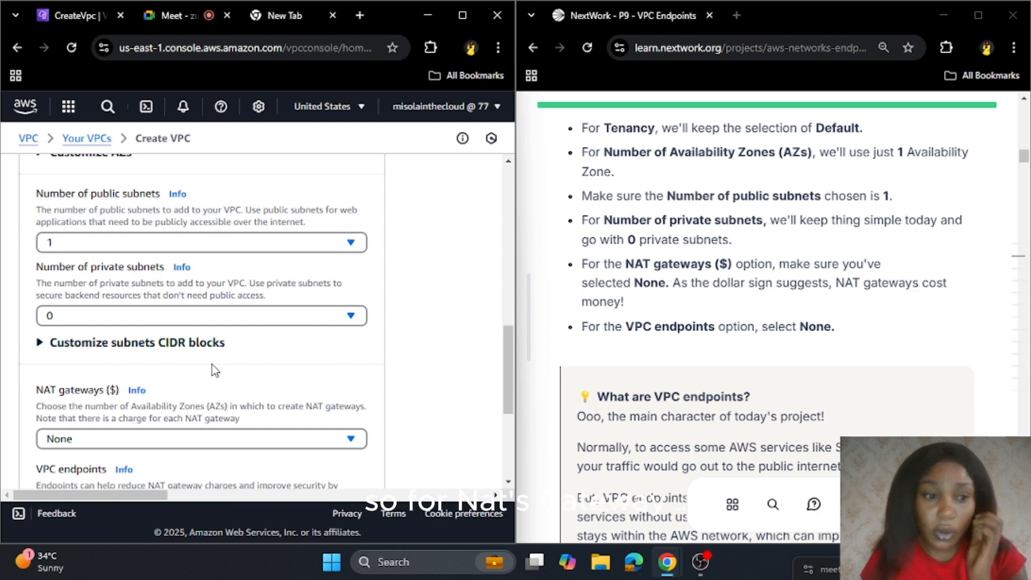
Leave NAT gateways at None and set the VPC endpoints option to None
scroll(140, 371, down, 2)
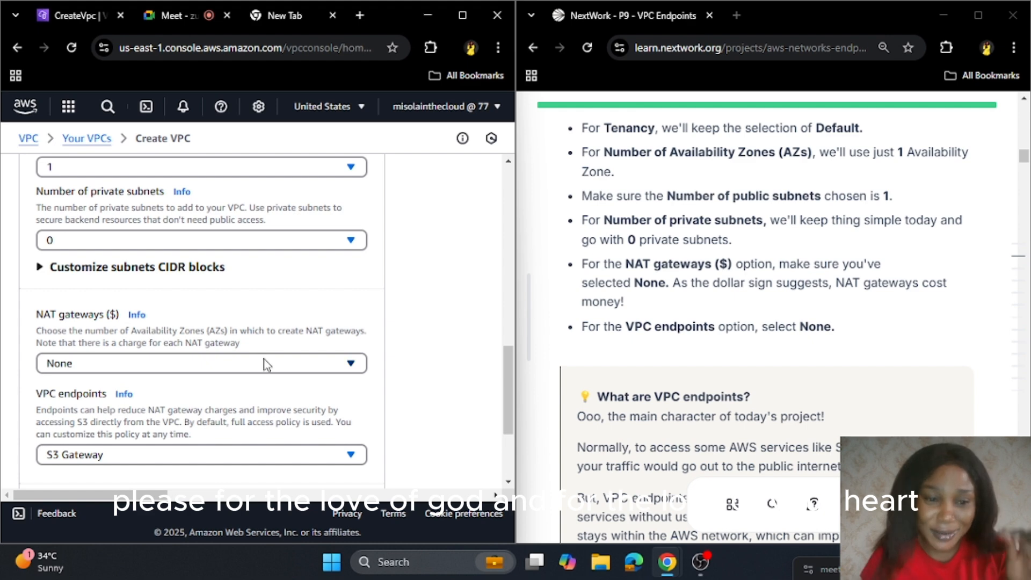
double_click(113, 314)
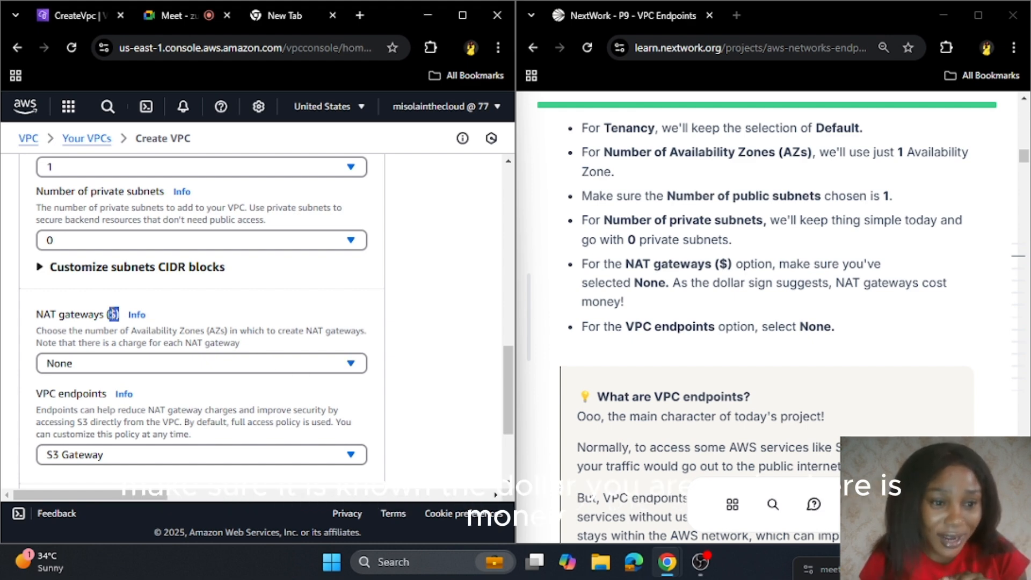
click(199, 313)
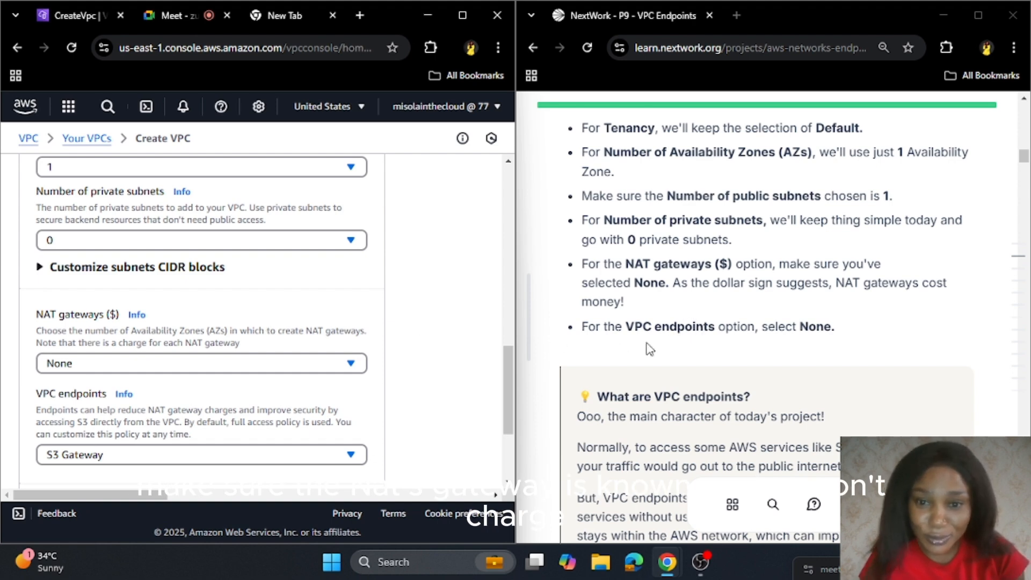
scroll(281, 328, down, 2)
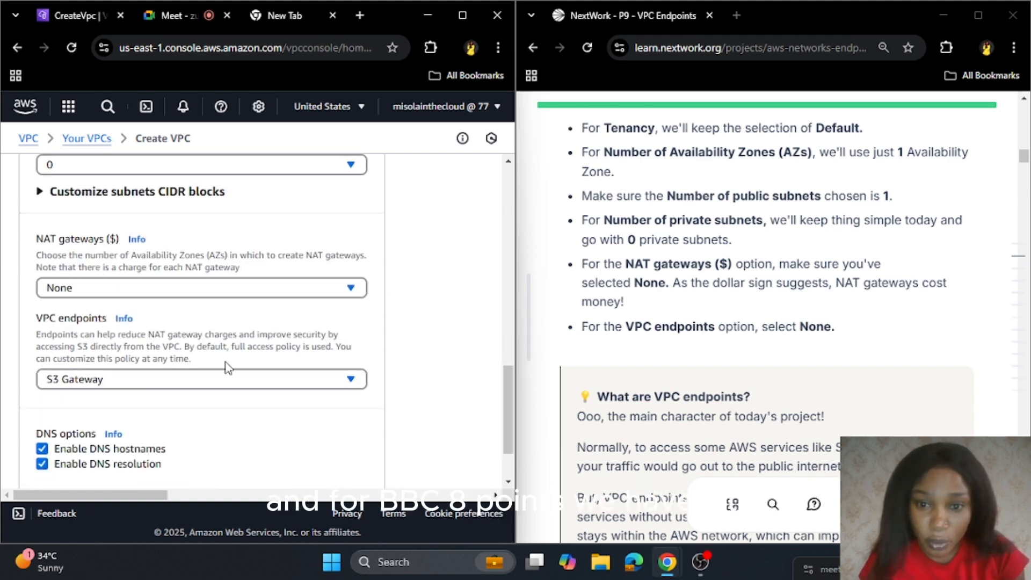
scroll(229, 368, down, 2)
click(118, 305)
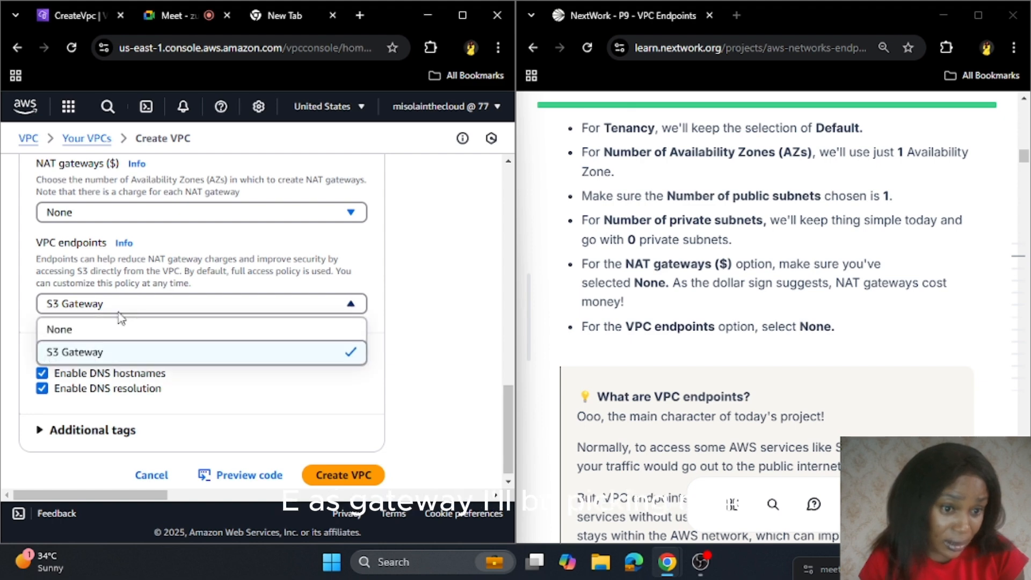
click(113, 333)
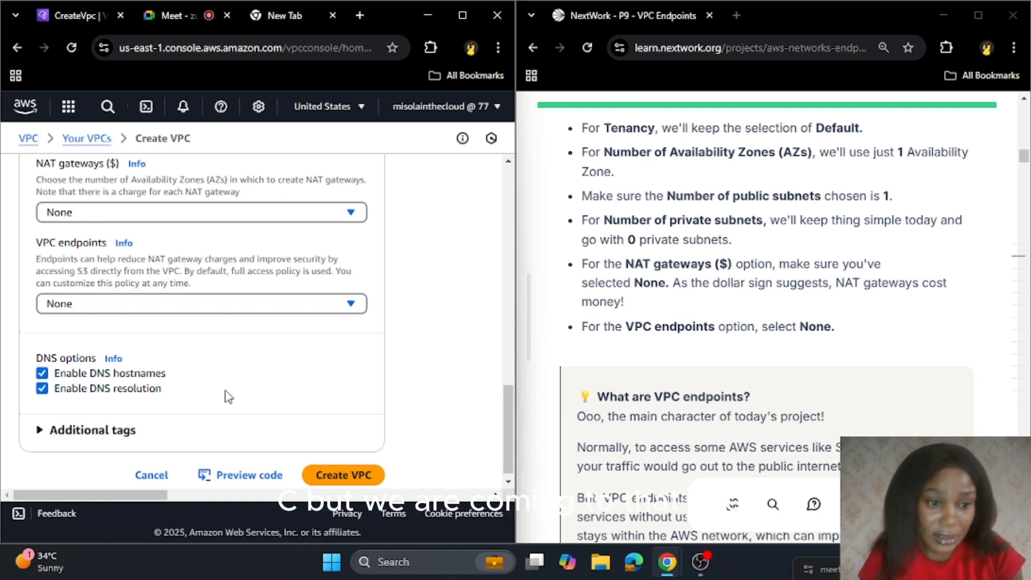
Create the VPC with both DNS options left enabled, and open the new VPC's details page
scroll(229, 397, down, 1)
scroll(731, 354, down, 7)
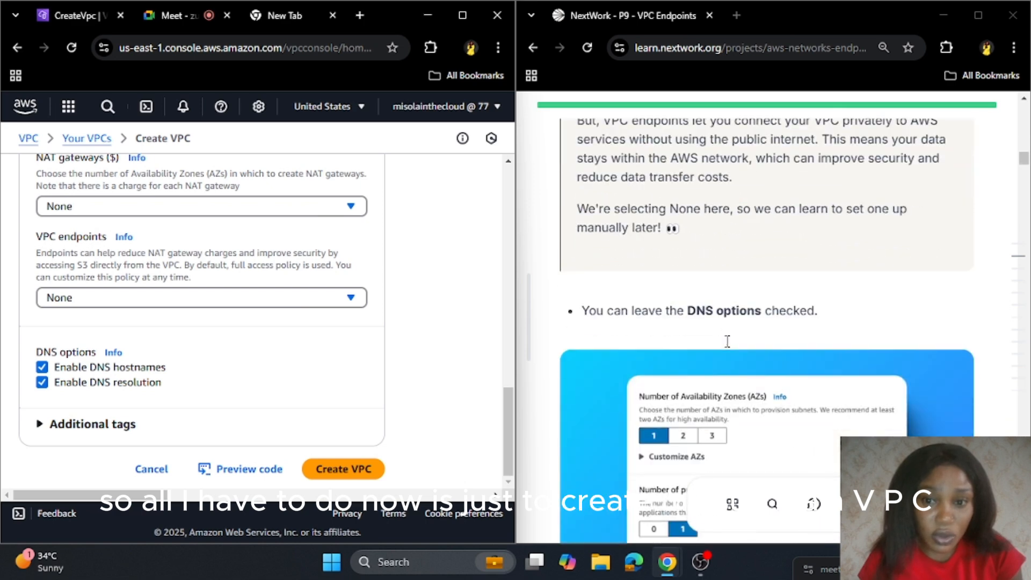
click(340, 467)
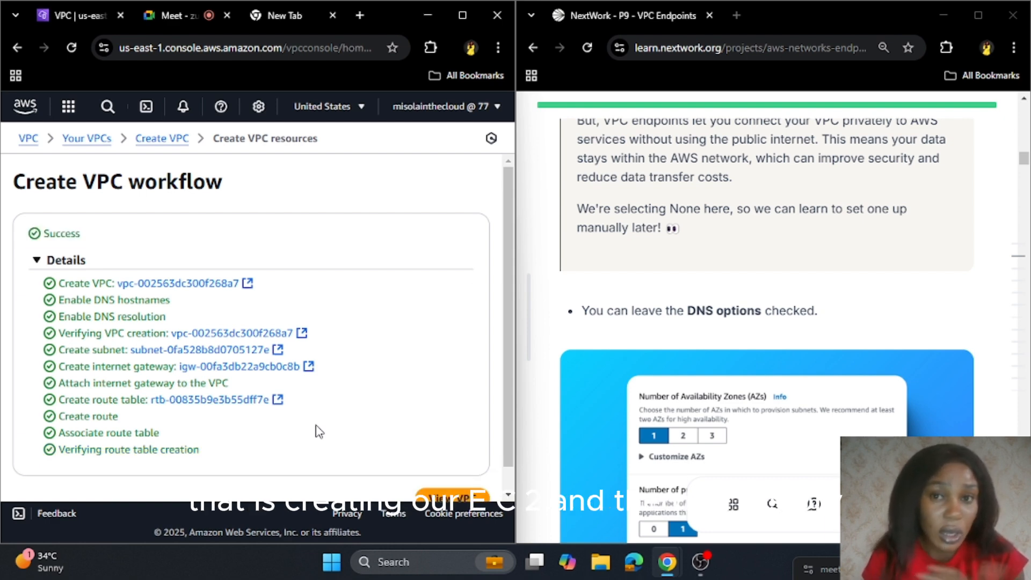
scroll(378, 334, down, 1)
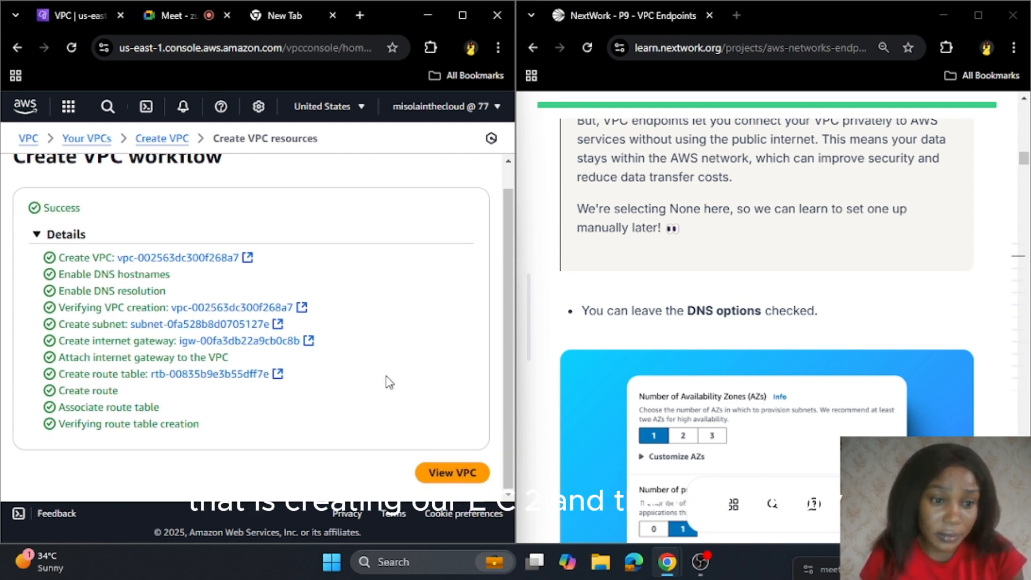
click(458, 473)
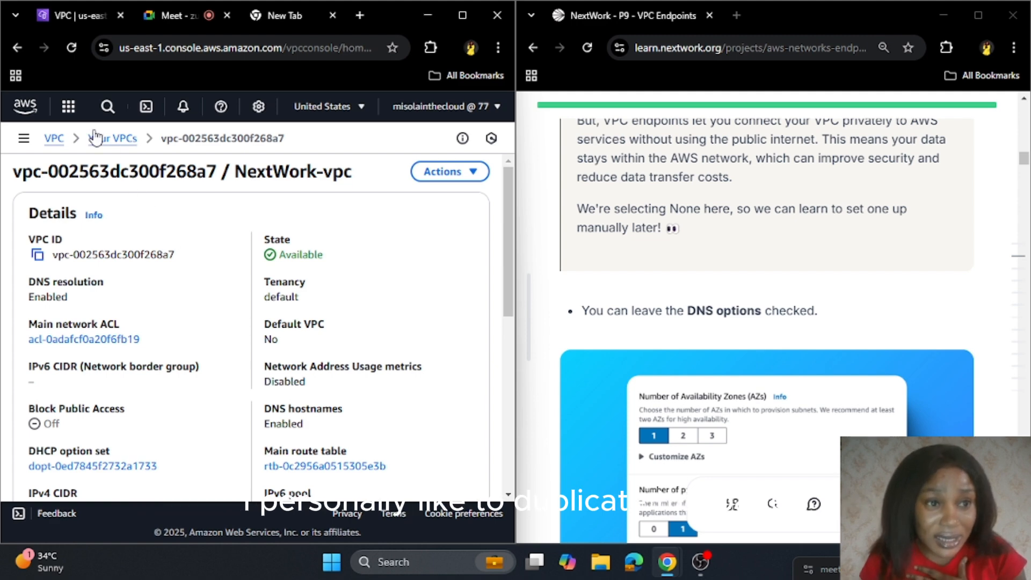
Duplicate the VPC console's browser tab and advance the project guide to the section on launching an instance in the VPC
right_click(69, 17)
click(125, 146)
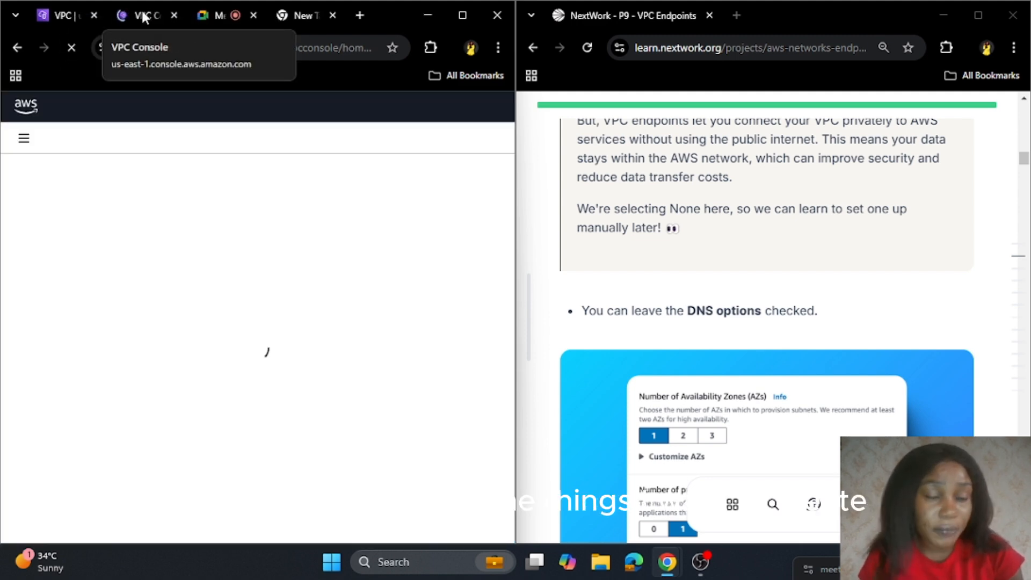
scroll(709, 302, down, 5)
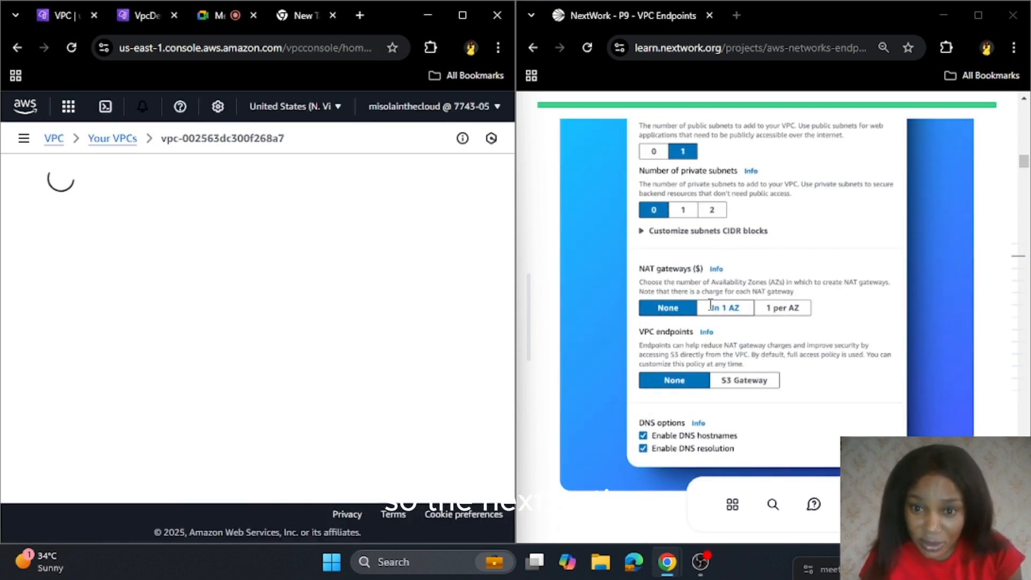
scroll(710, 305, down, 7)
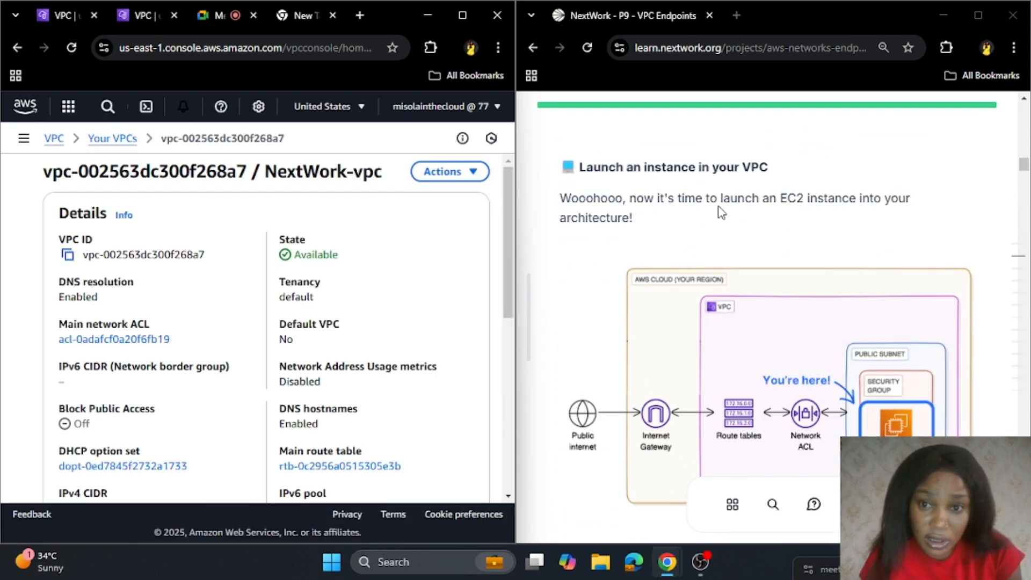
Check the console's region list and examine the guide's enlarged diagram of the EC2 instance within the VPC's public subnet
scroll(722, 304, down, 2)
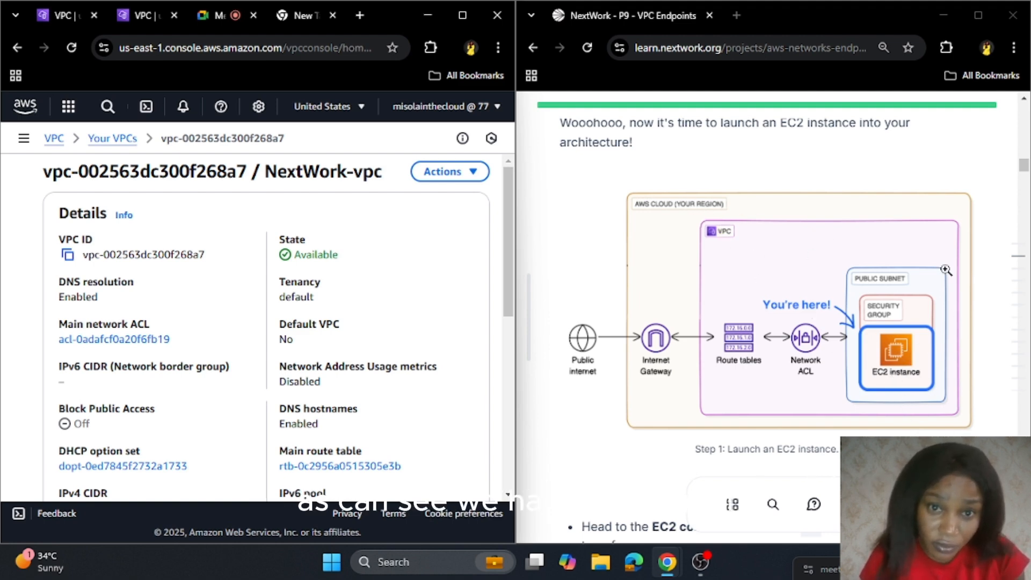
click(361, 108)
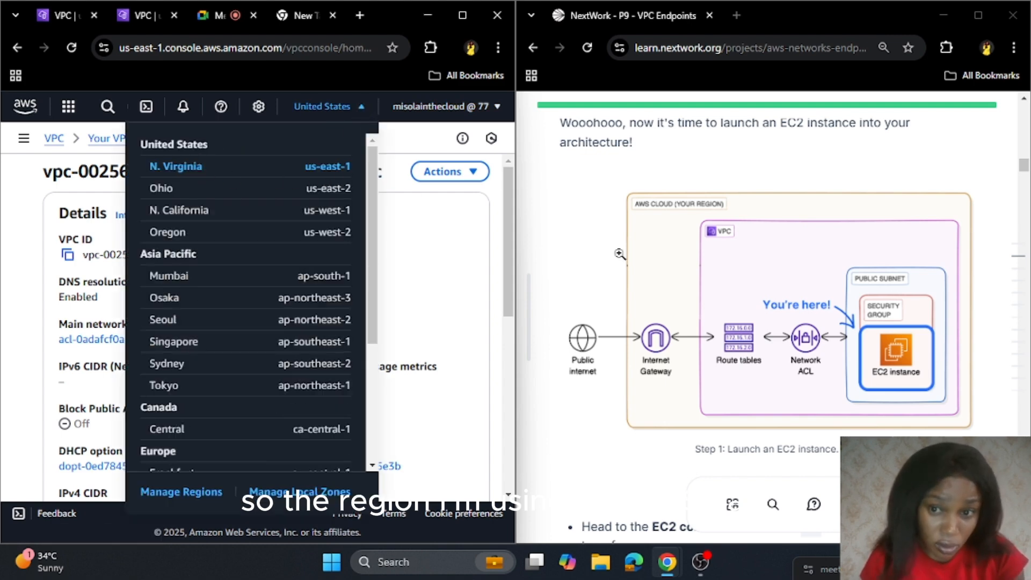
click(680, 208)
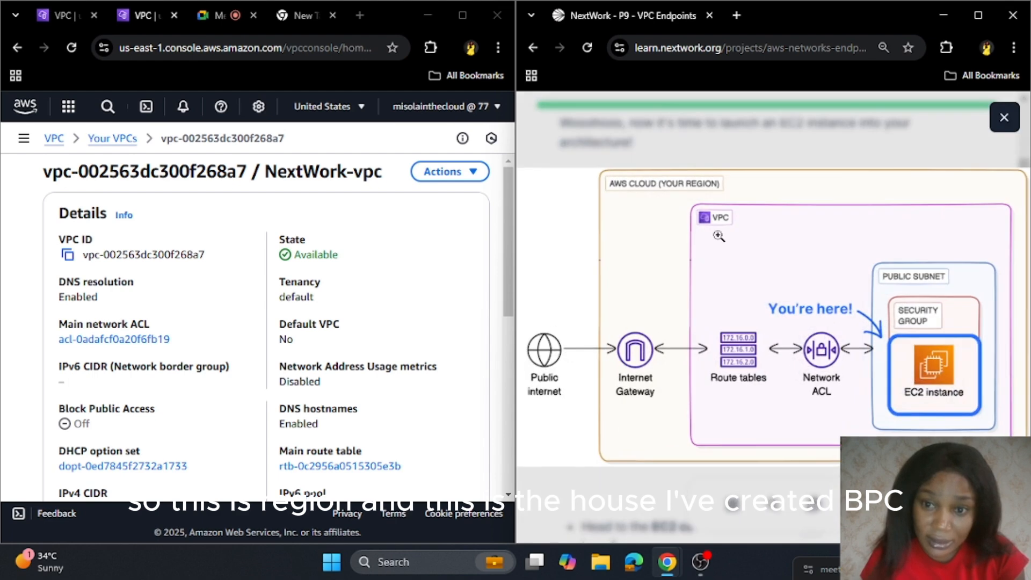
click(718, 237)
click(998, 111)
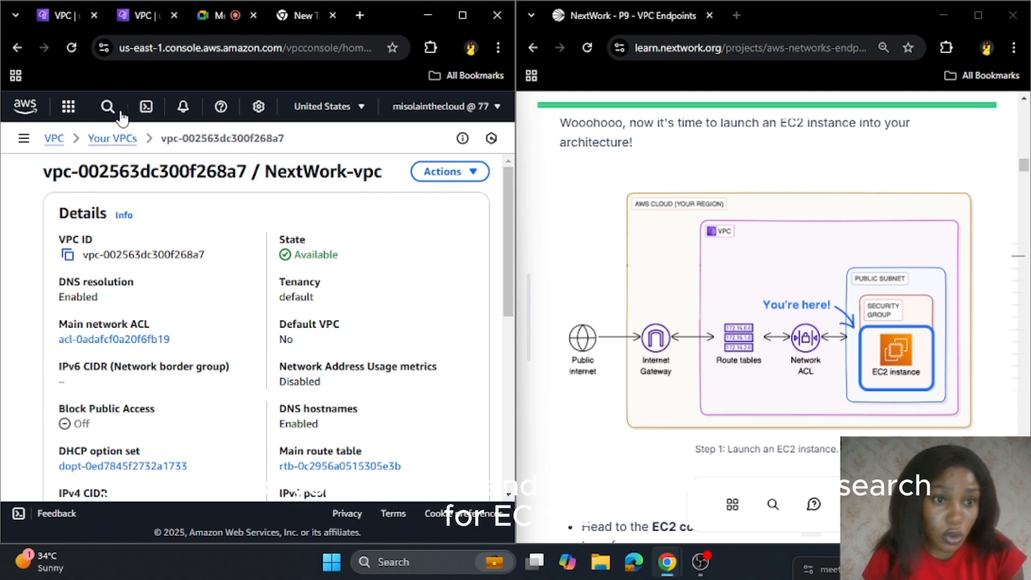
Search the AWS services for ec2 and open the EC2 dashboard
click(103, 105)
text(e)
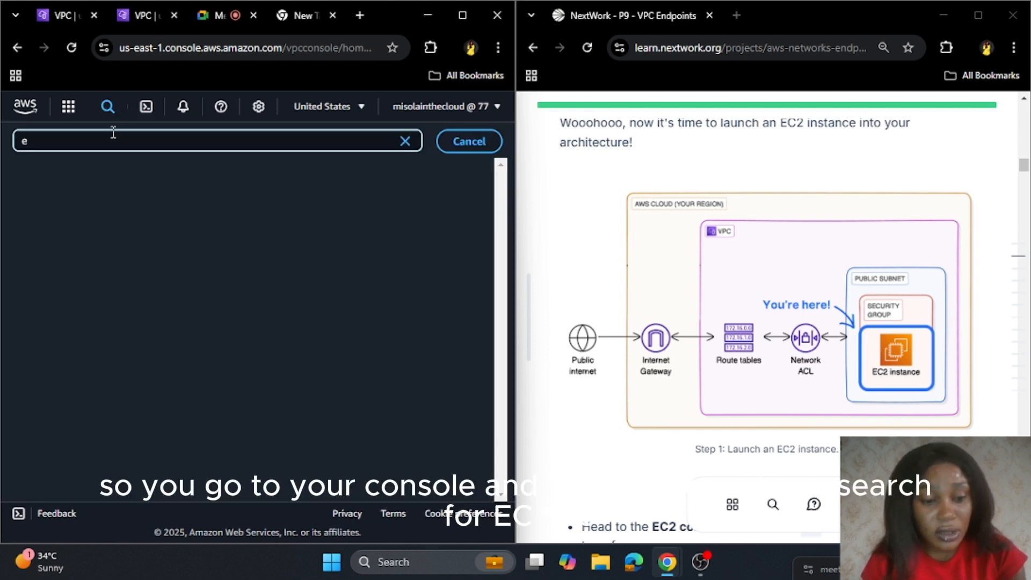
text(2EE)
key(BackSpace)
key(BackSpace)
key(BackSpace)
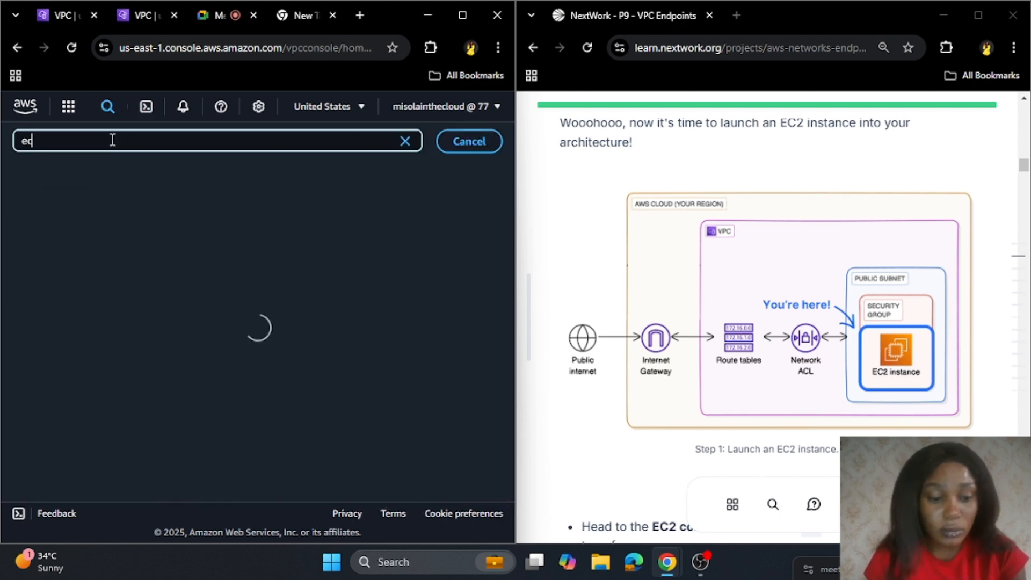
text(c2)
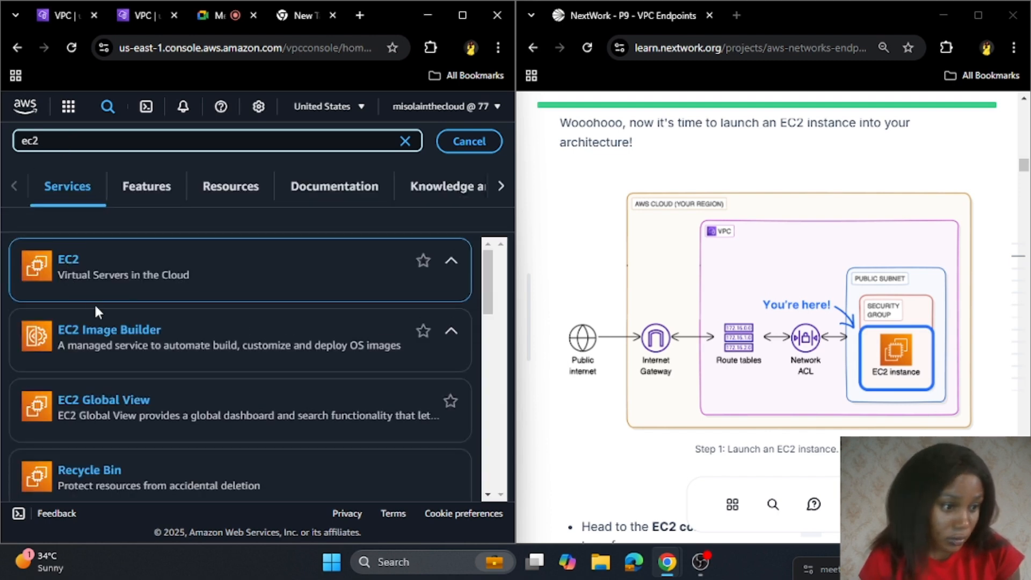
click(70, 260)
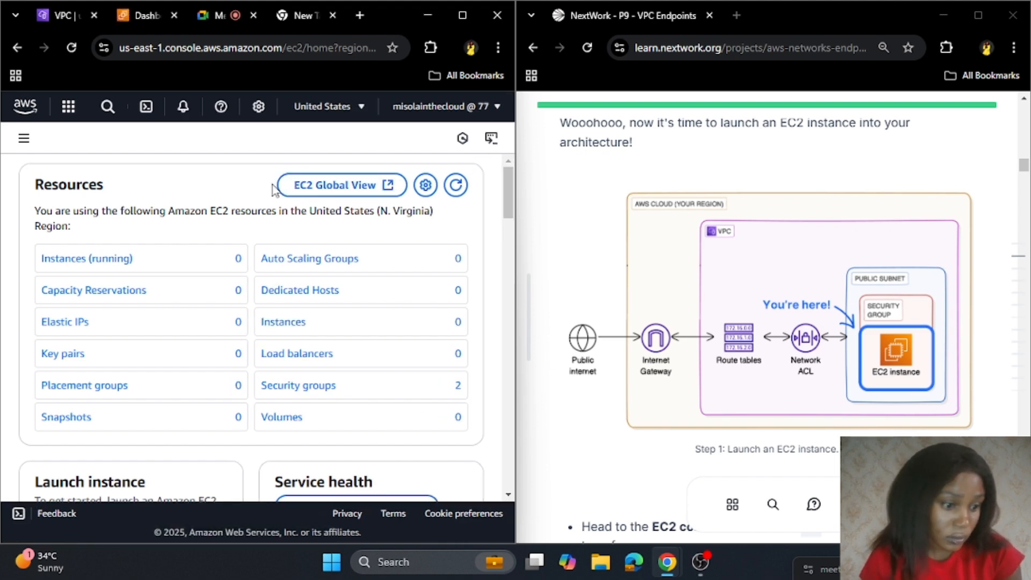
Start launching a new EC2 instance and name it "Instance - NextWork VPC Endpoints", copying the name from the project guide
scroll(289, 358, down, 4)
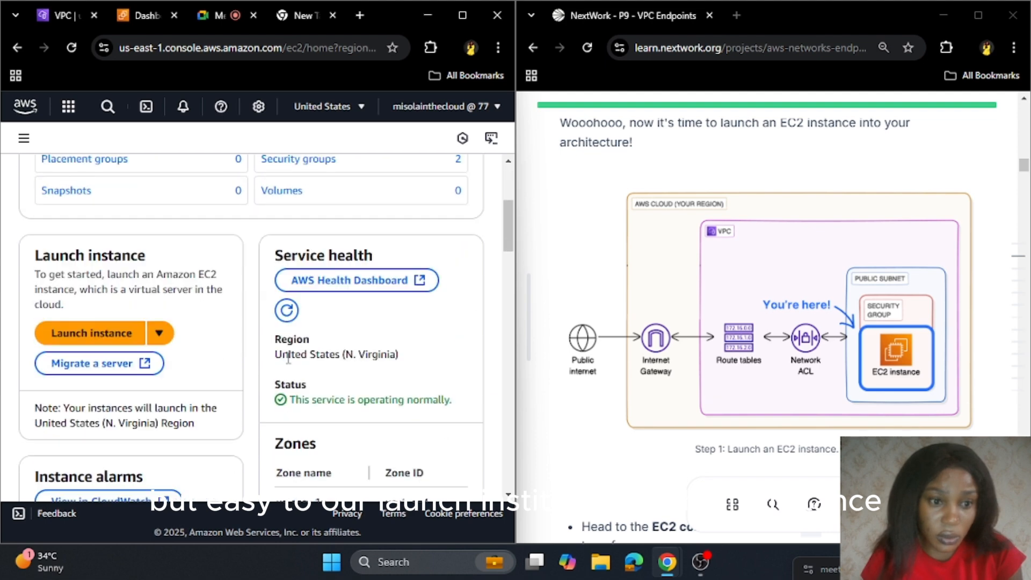
click(121, 337)
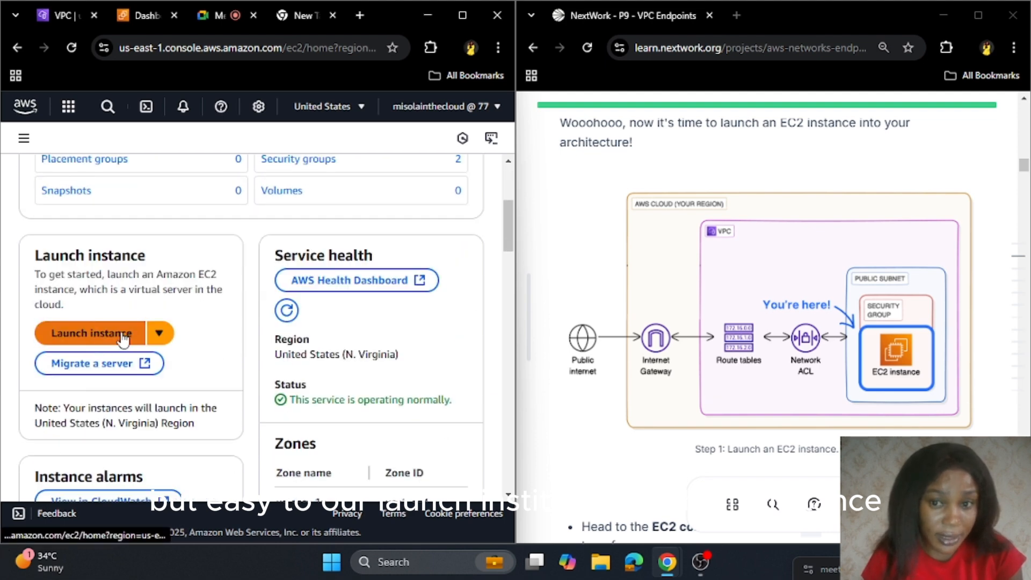
scroll(651, 329, down, 4)
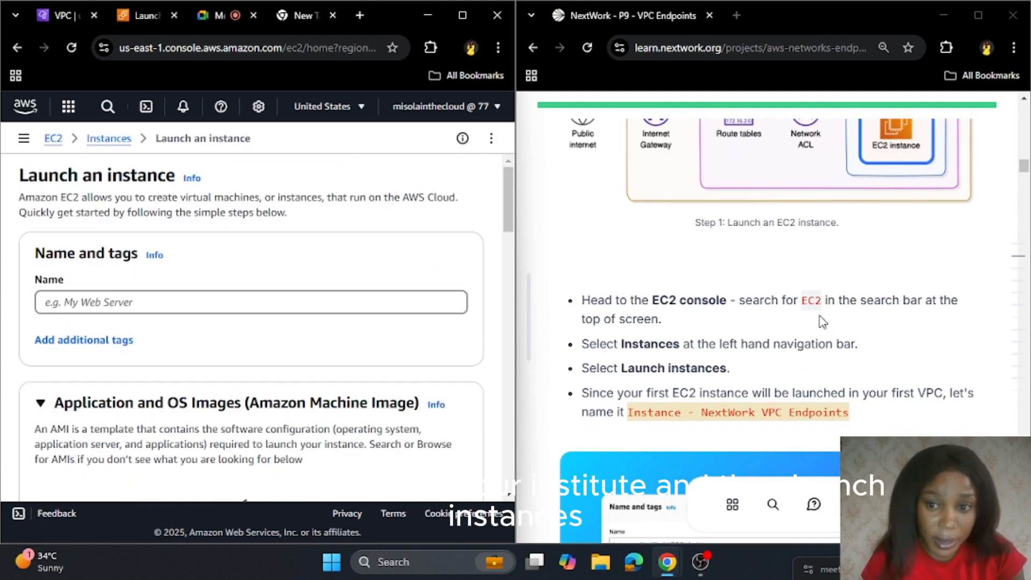
scroll(838, 303, down, 2)
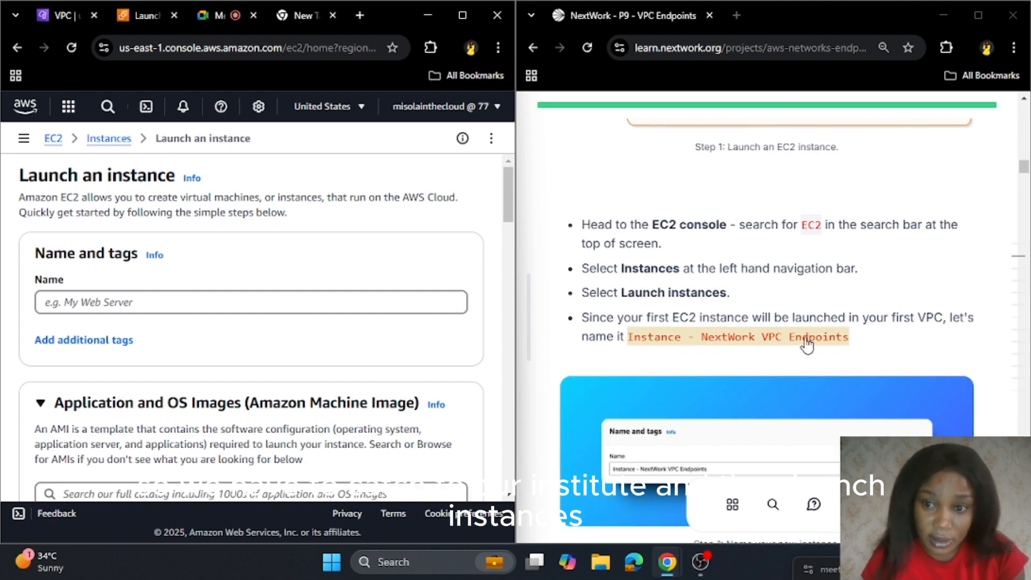
scroll(809, 336, down, 2)
drag(858, 263, 627, 272)
key(ctrl+c)
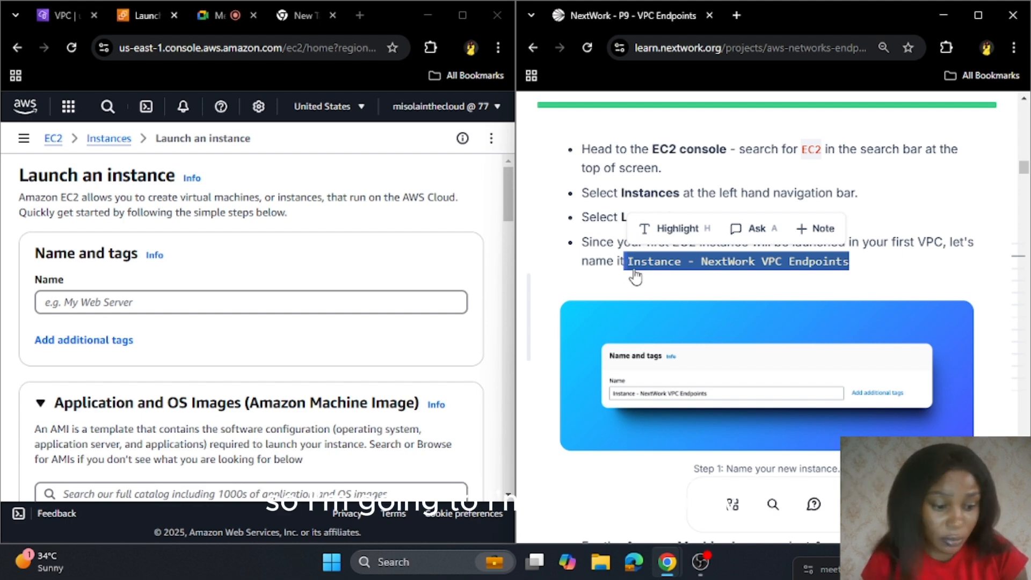
click(132, 303)
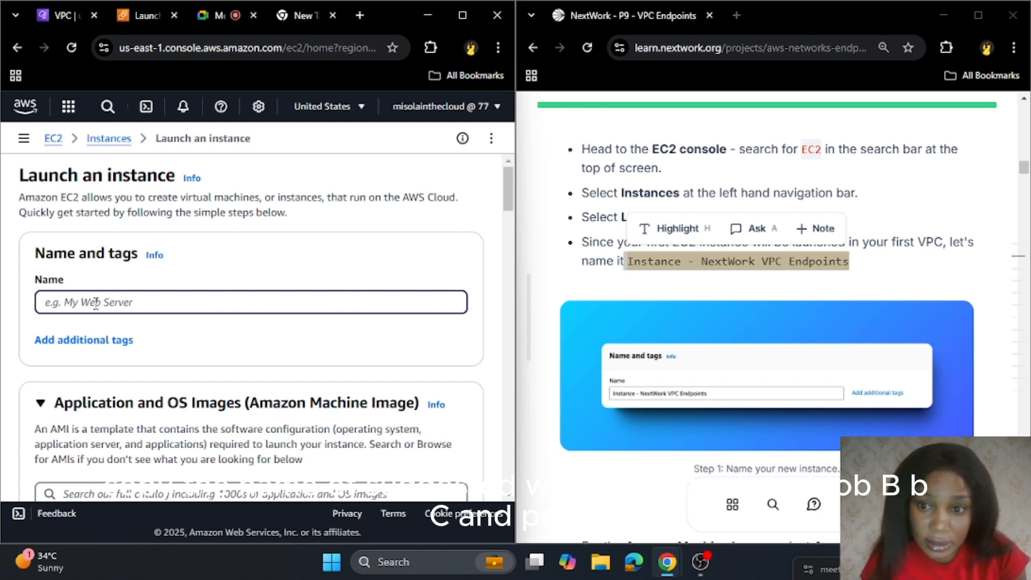
key(ctrl+v)
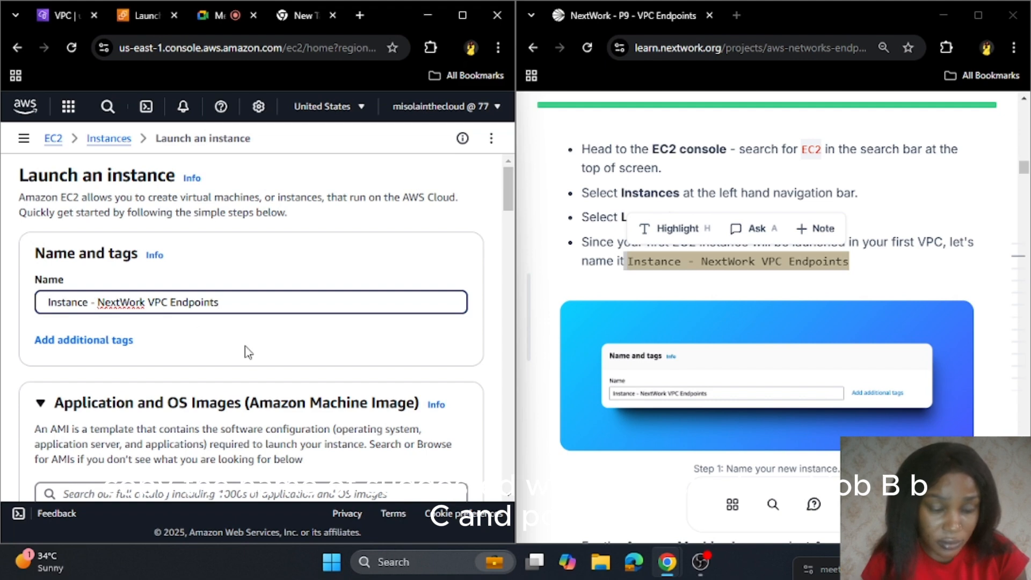
Keep the Amazon Linux 2023 AMI and t2.micro instance type, and choose to proceed without a key pair
scroll(248, 386, down, 3)
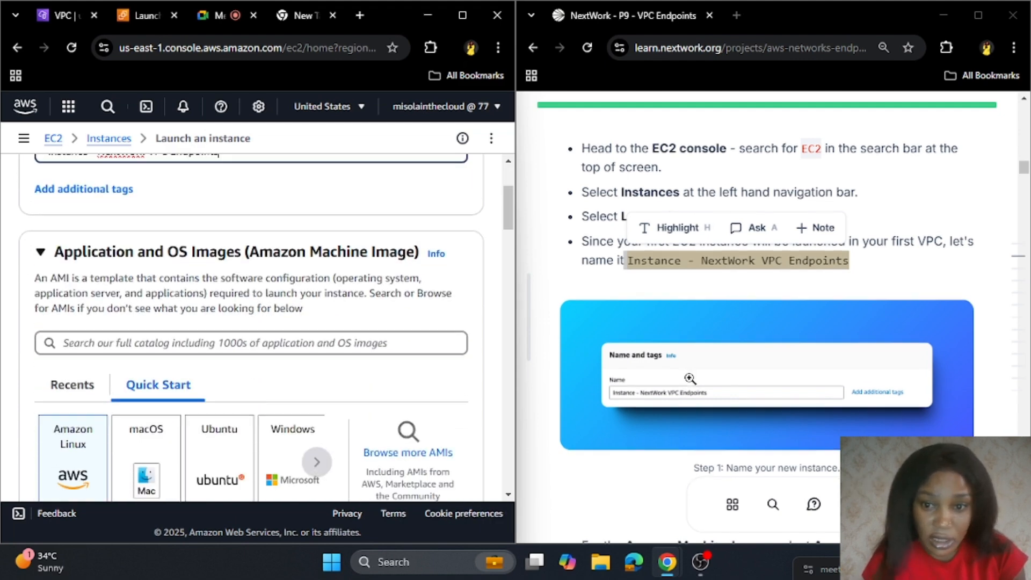
scroll(644, 377, down, 6)
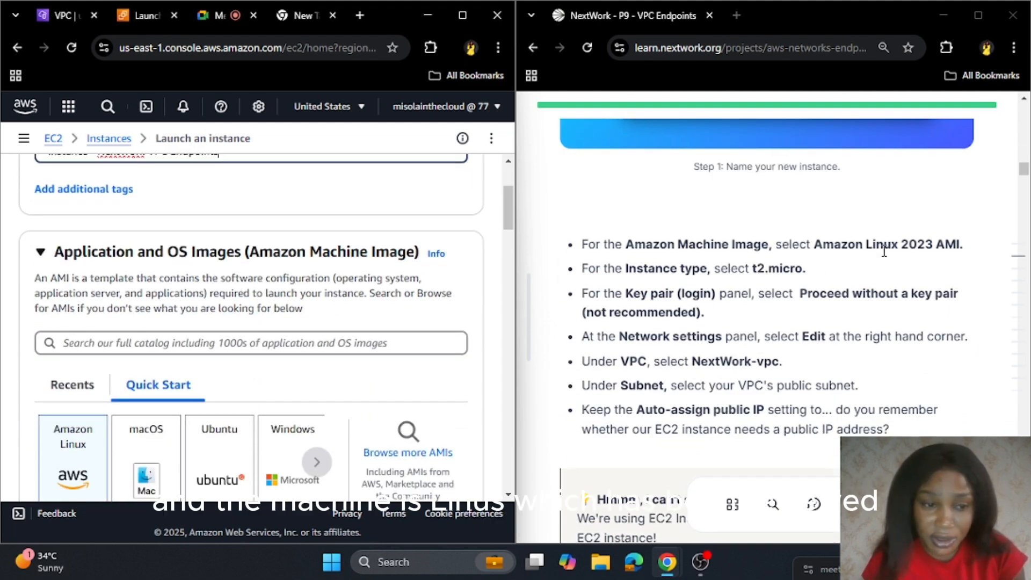
scroll(77, 311, down, 3)
scroll(77, 312, down, 3)
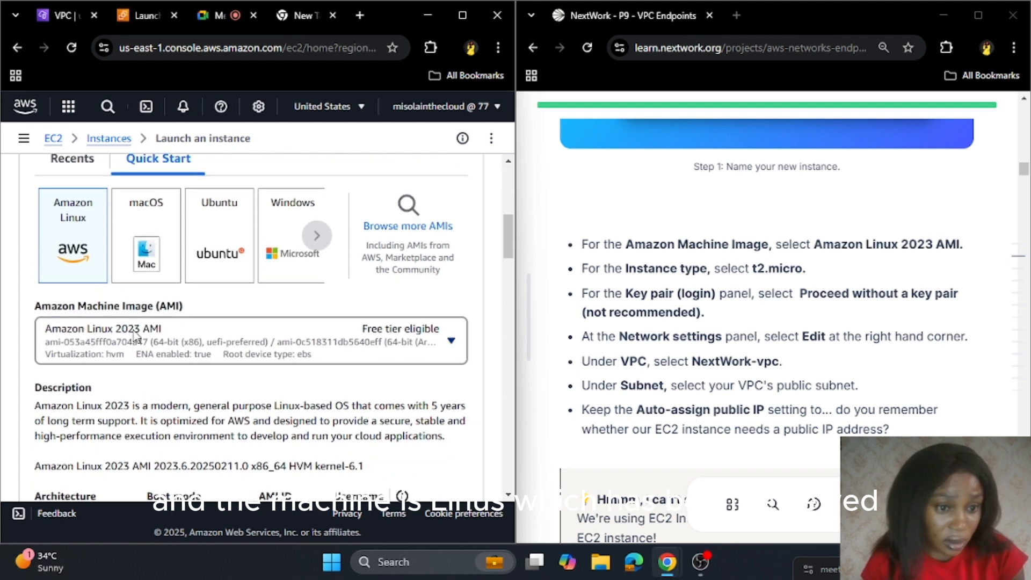
scroll(185, 285, down, 8)
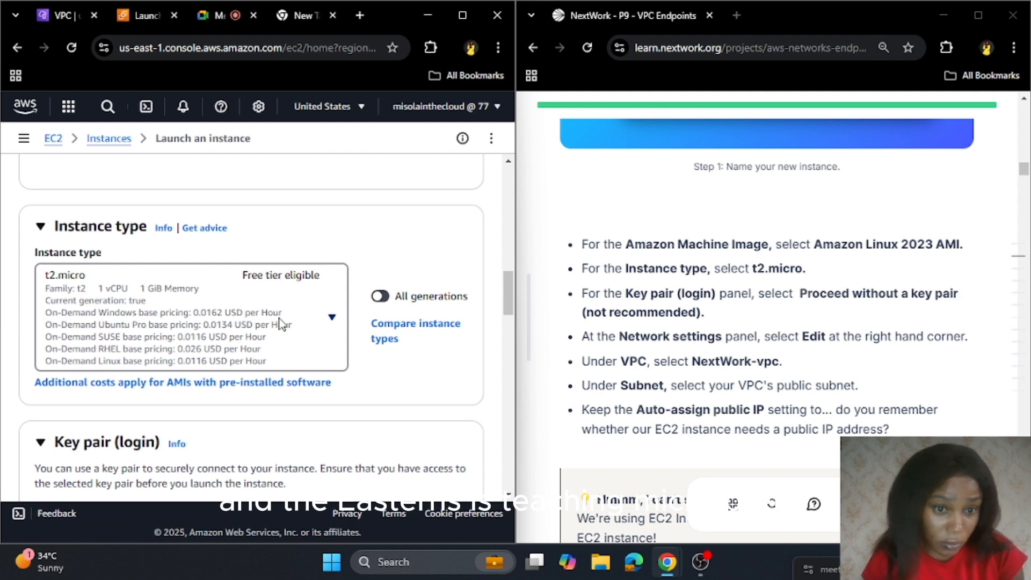
scroll(236, 353, down, 2)
scroll(239, 354, down, 1)
scroll(881, 325, down, 1)
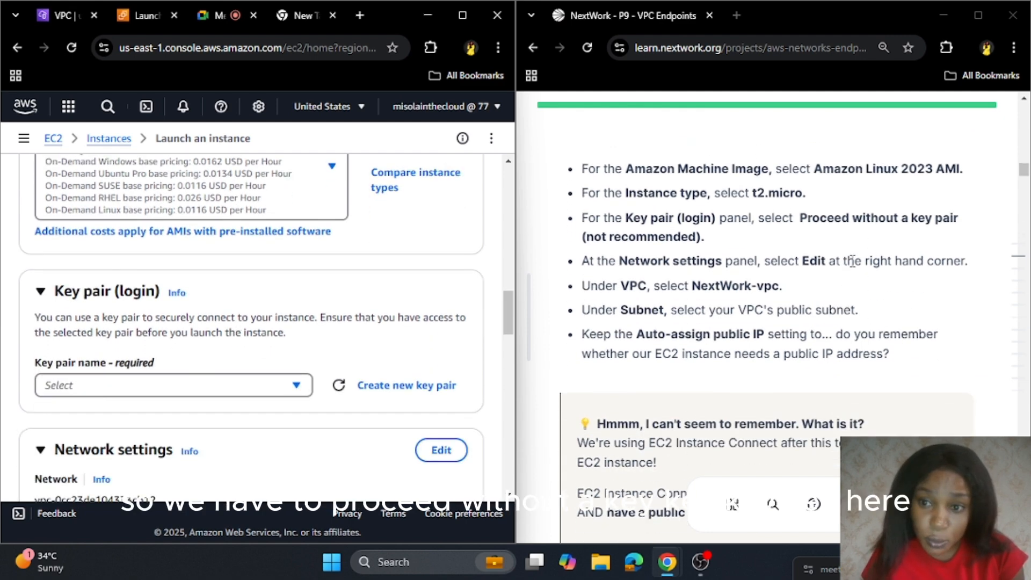
click(295, 389)
scroll(227, 386, down, 1)
click(224, 367)
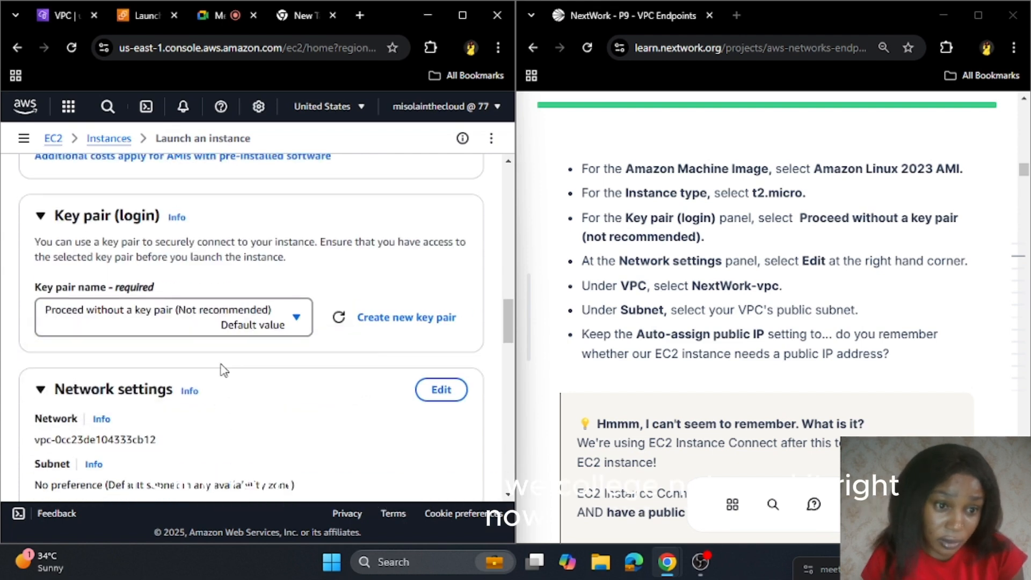
Edit the instance's network settings and select NextWork-vpc as its VPC
scroll(315, 358, down, 1)
scroll(315, 359, down, 2)
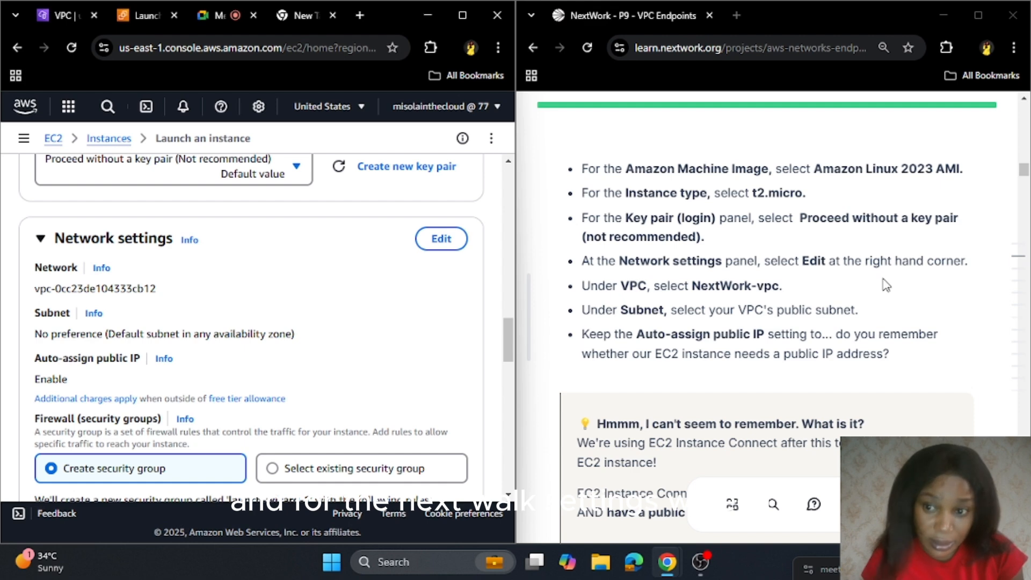
click(444, 243)
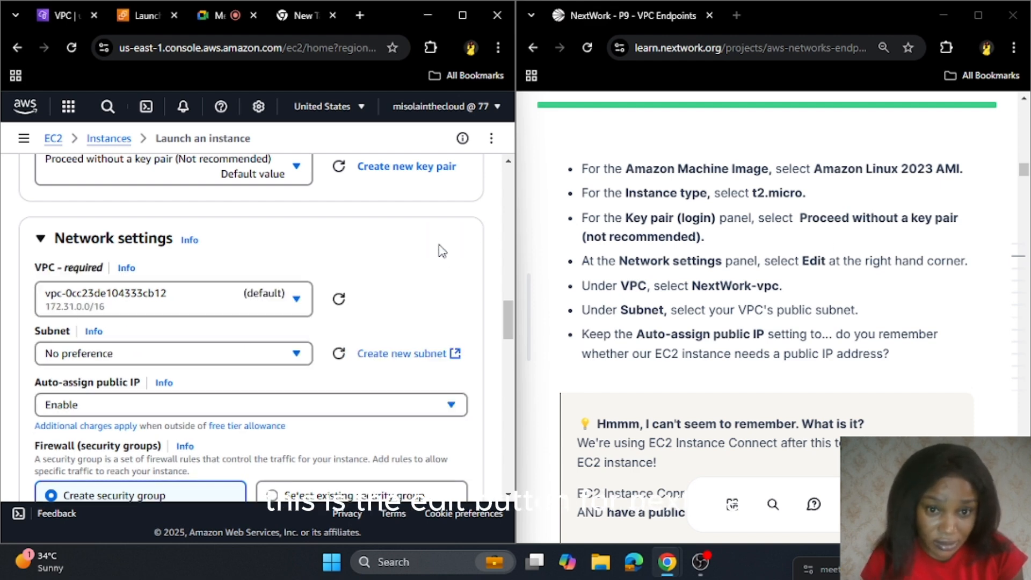
click(295, 307)
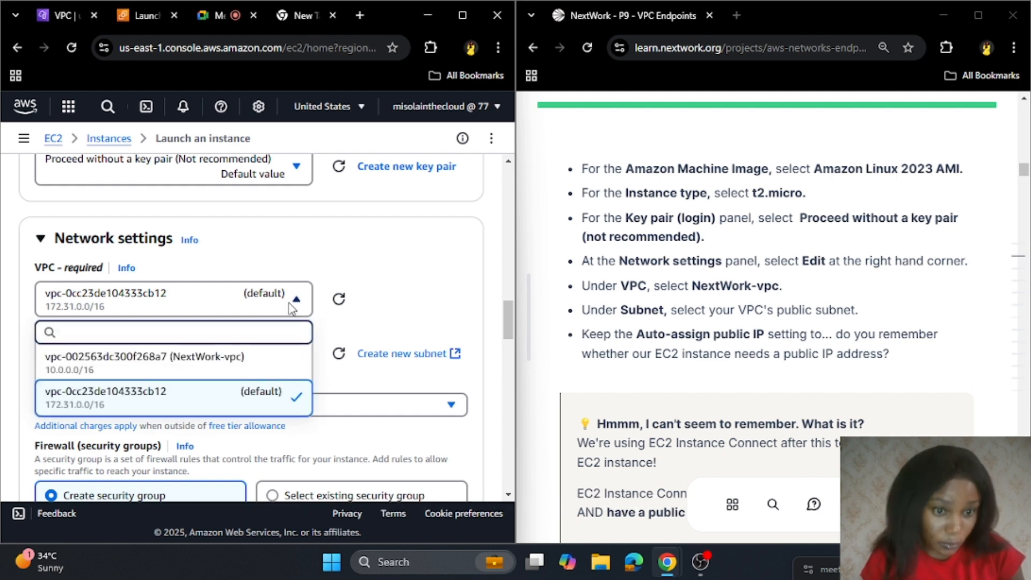
click(192, 362)
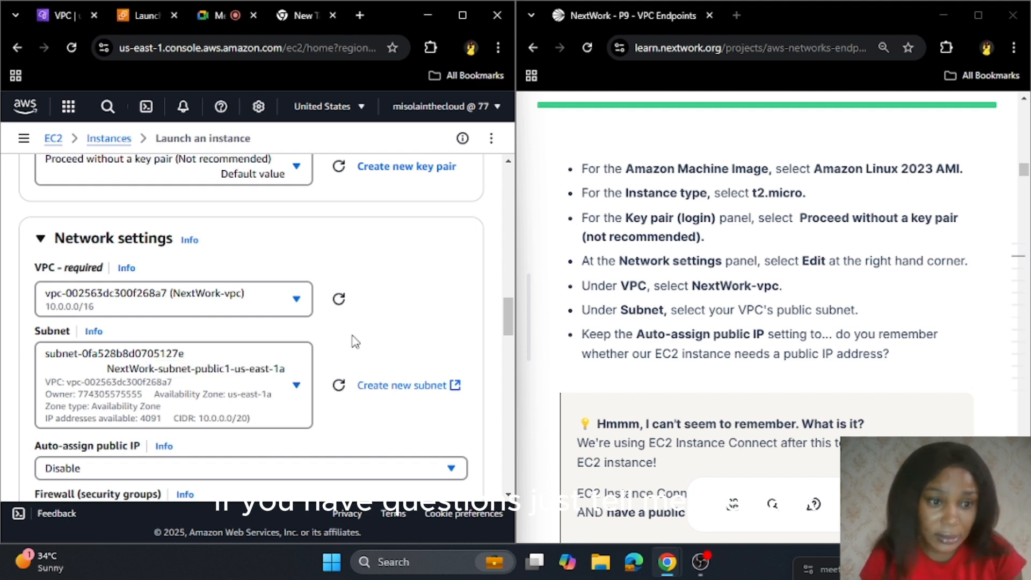
Keep the subnet NextWork-subnet-public1-us-east-1a and set auto-assign public IP to Enable
scroll(357, 341, down, 1)
scroll(720, 302, down, 1)
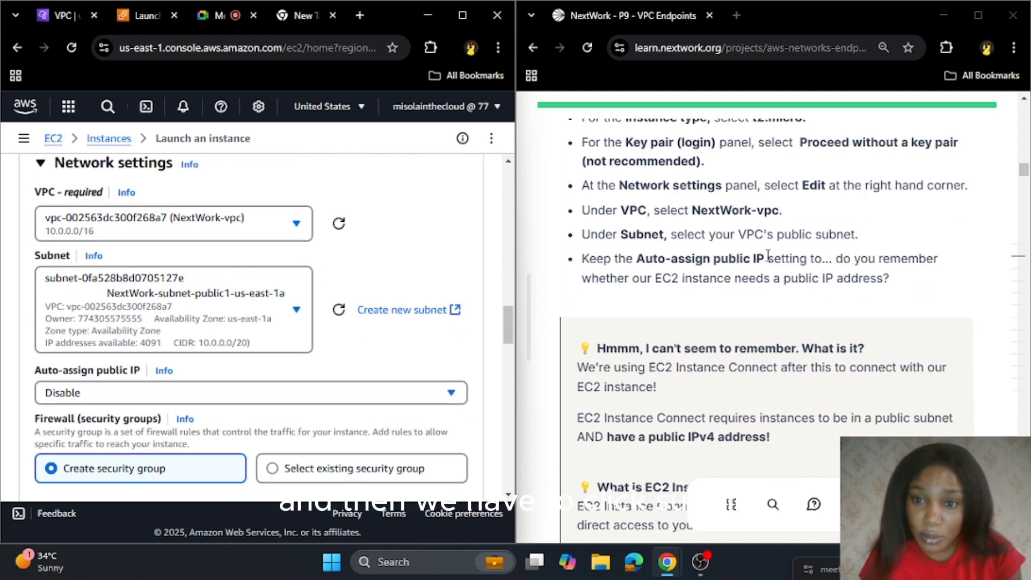
click(297, 311)
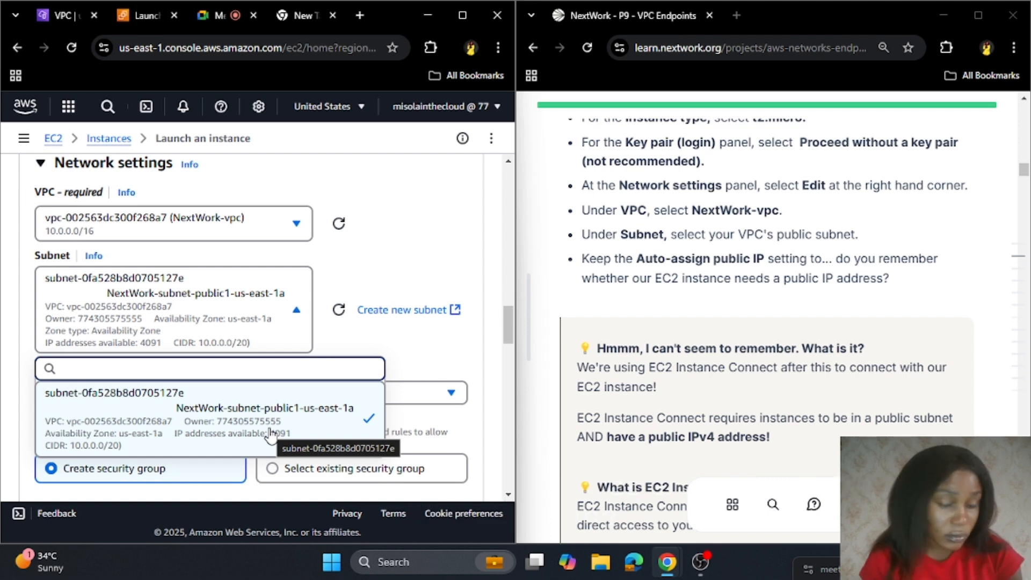
click(419, 240)
scroll(239, 364, down, 1)
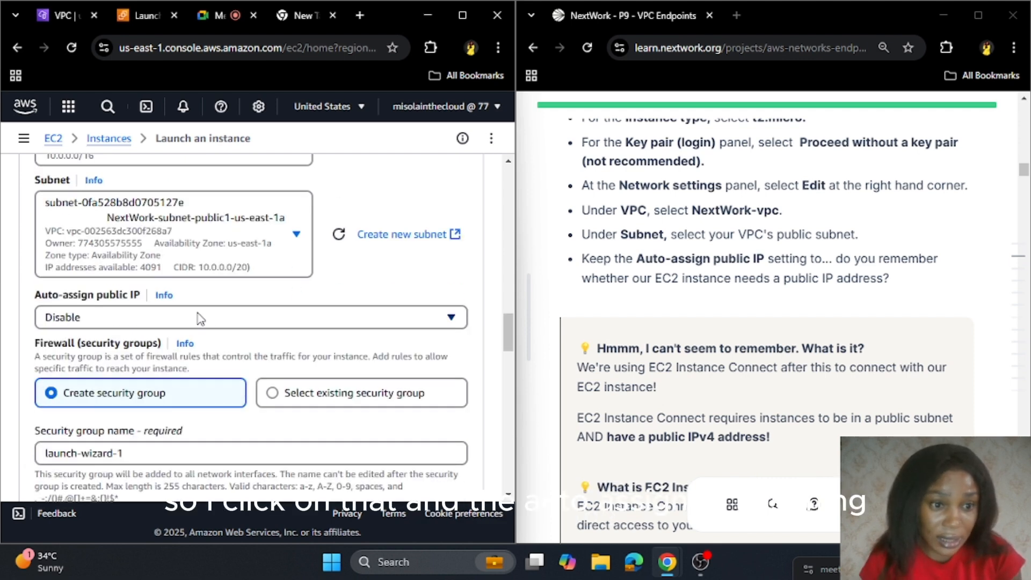
click(392, 318)
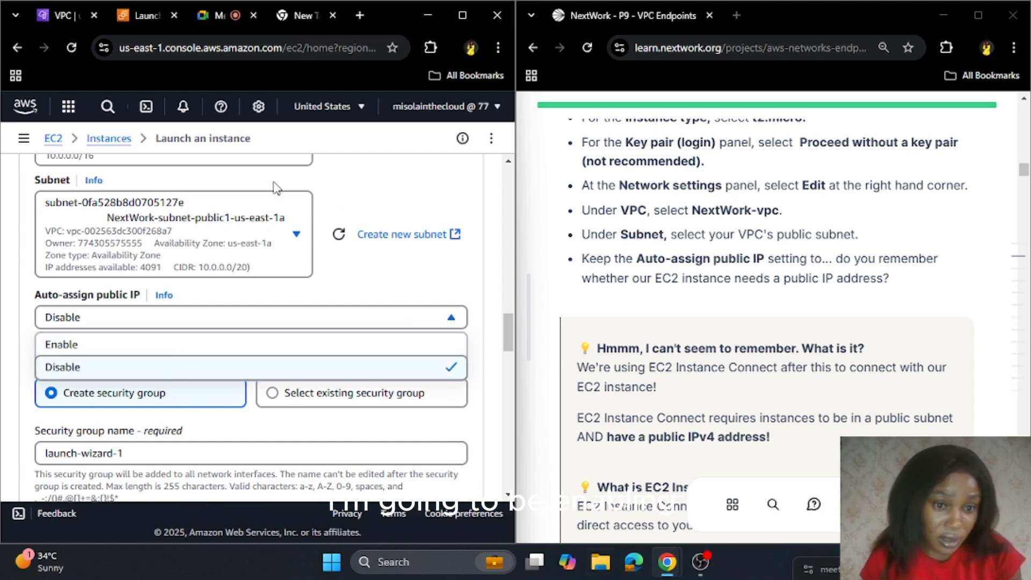
click(289, 346)
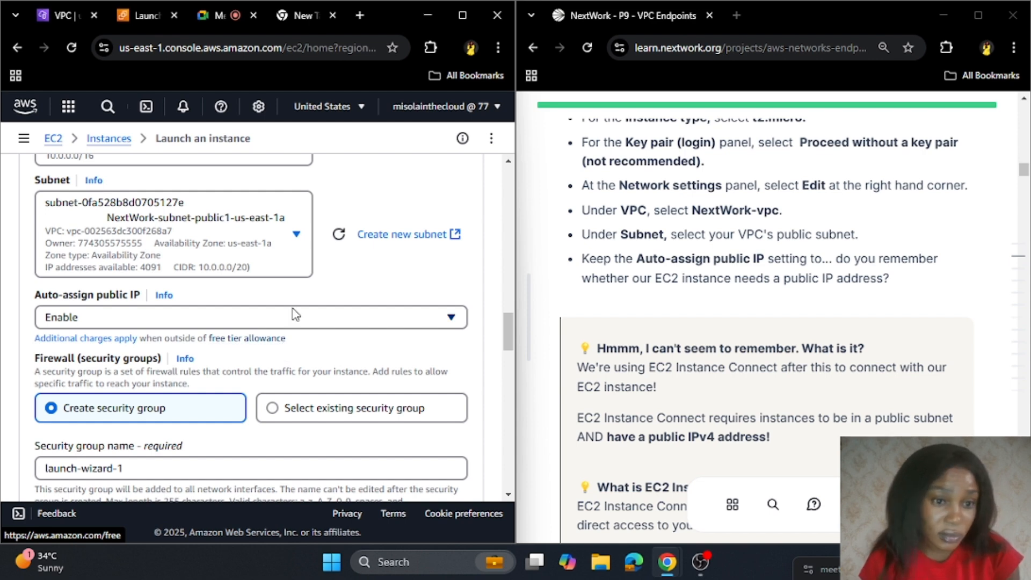
Keep the option to create a security group and name it "SG - NextWork VPC Endpoints", copying the name from the guide
scroll(292, 315, down, 3)
scroll(744, 303, down, 8)
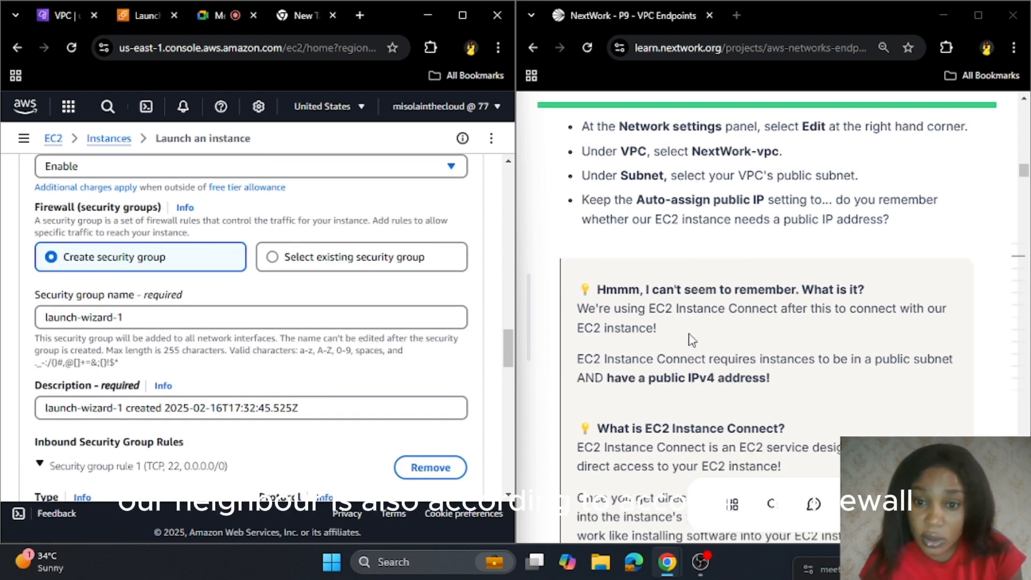
scroll(659, 275, down, 8)
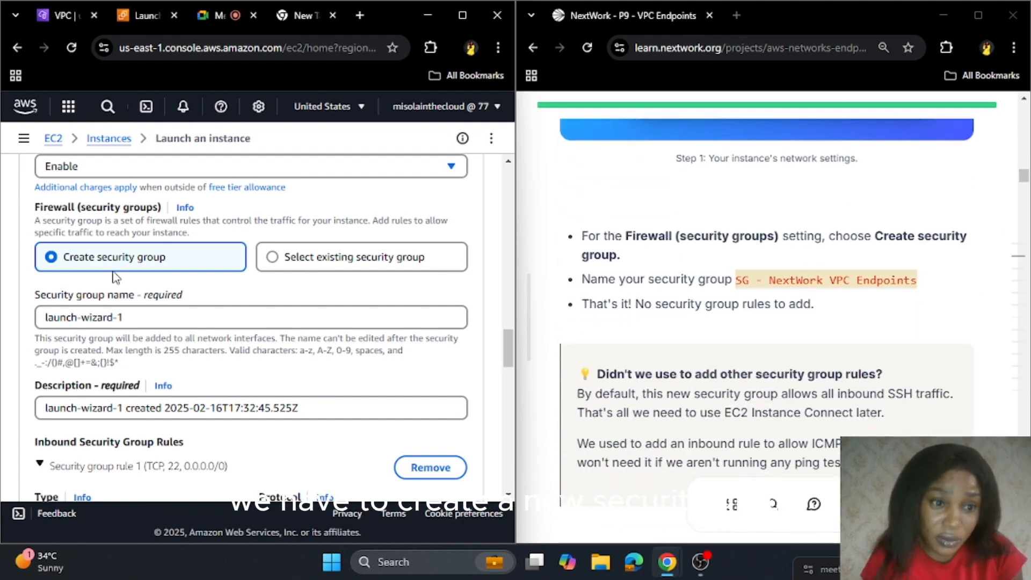
scroll(118, 271, down, 1)
drag(924, 287, 741, 289)
key(ctrl+c)
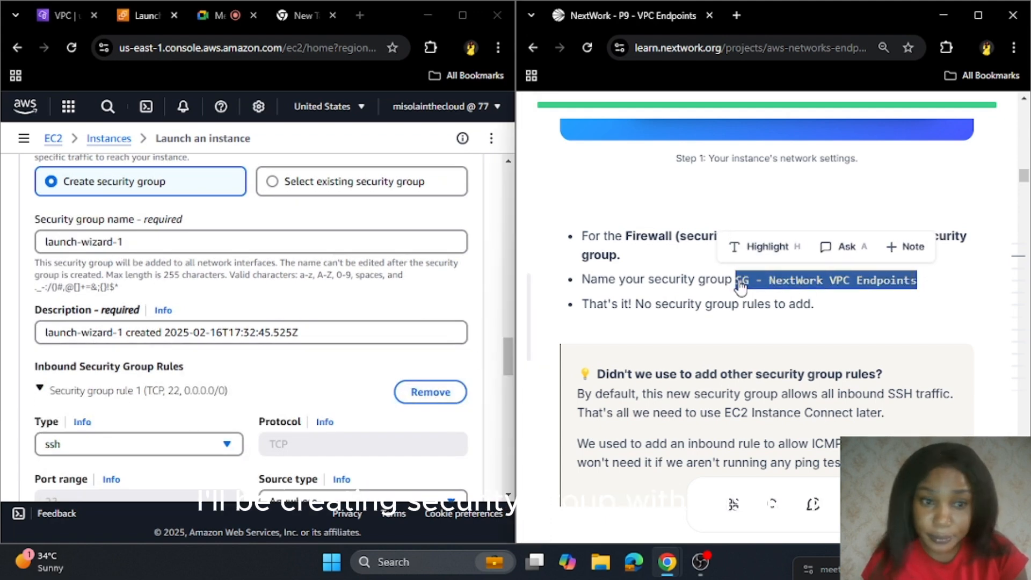
drag(199, 246, 11, 252)
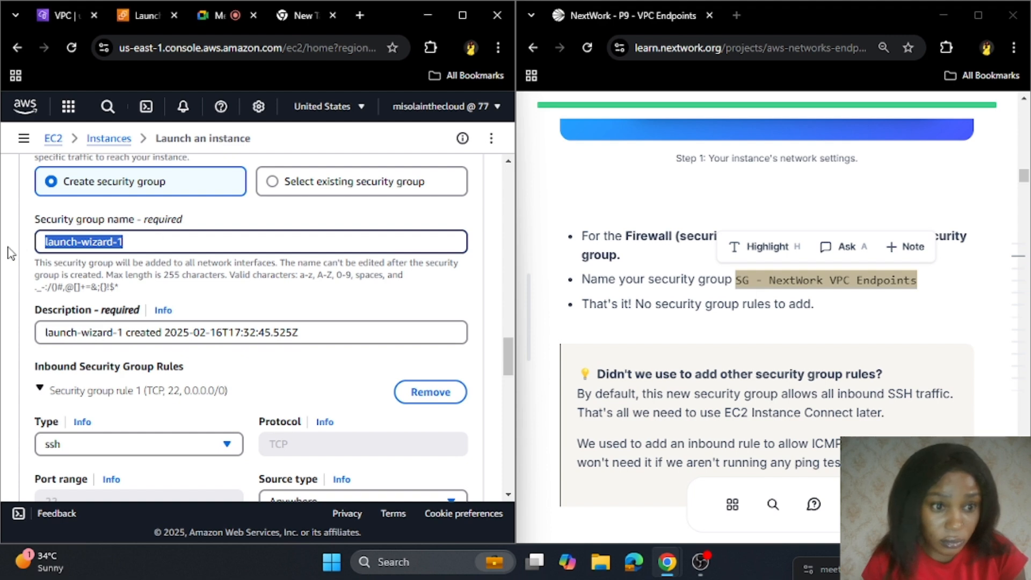
key(ctrl+v)
scroll(249, 311, down, 2)
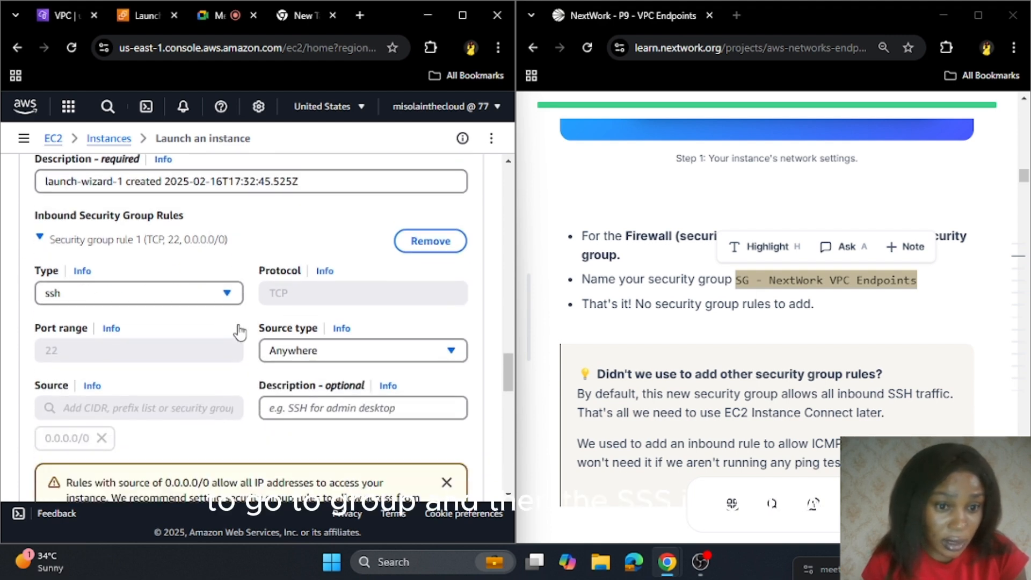
Check the default inbound SSH rule from Anywhere against the guide, keep it without adding further rules, and launch the instance
scroll(781, 440, down, 8)
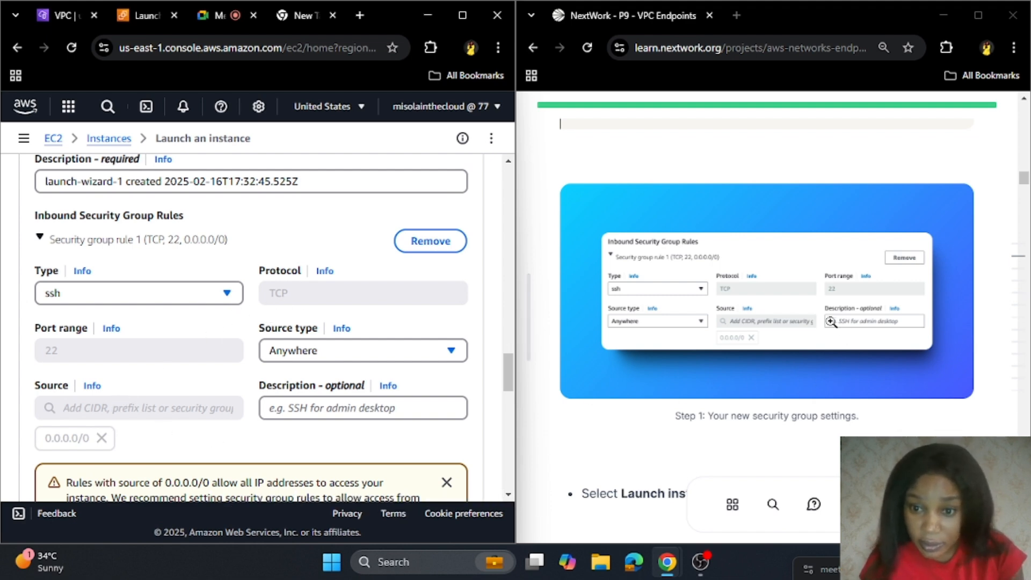
scroll(316, 370, up, 3)
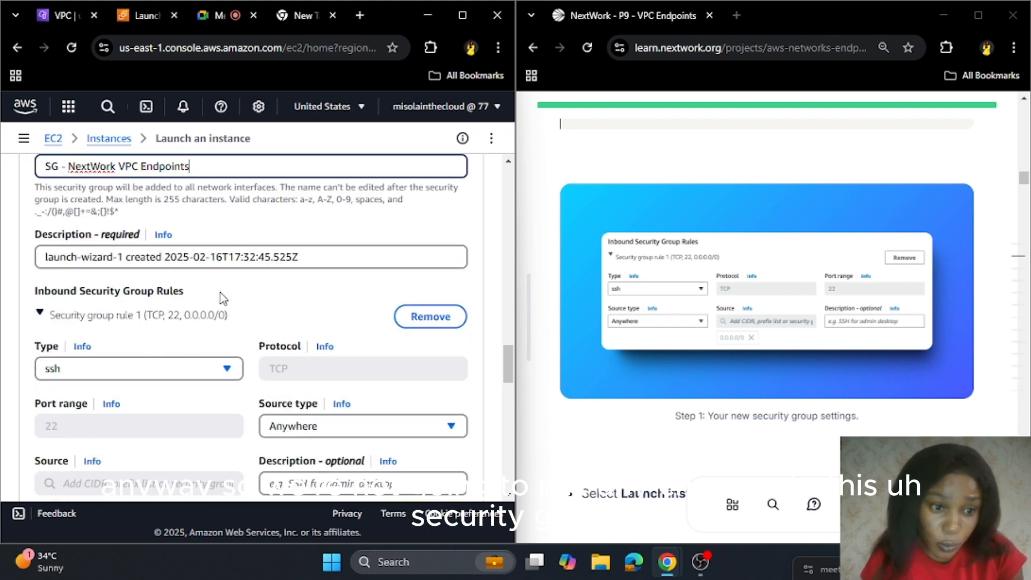
scroll(141, 304, down, 3)
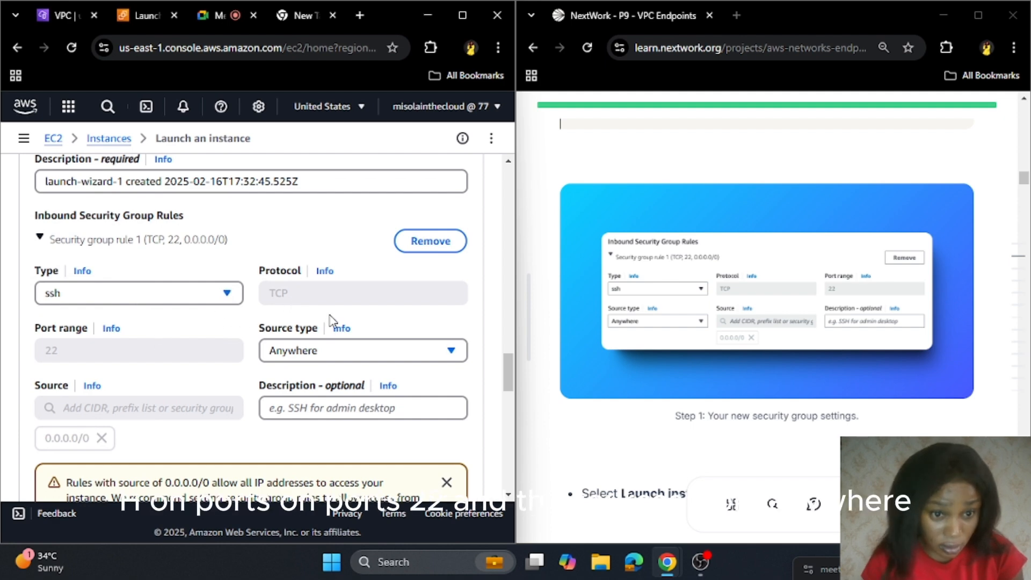
scroll(161, 350, down, 1)
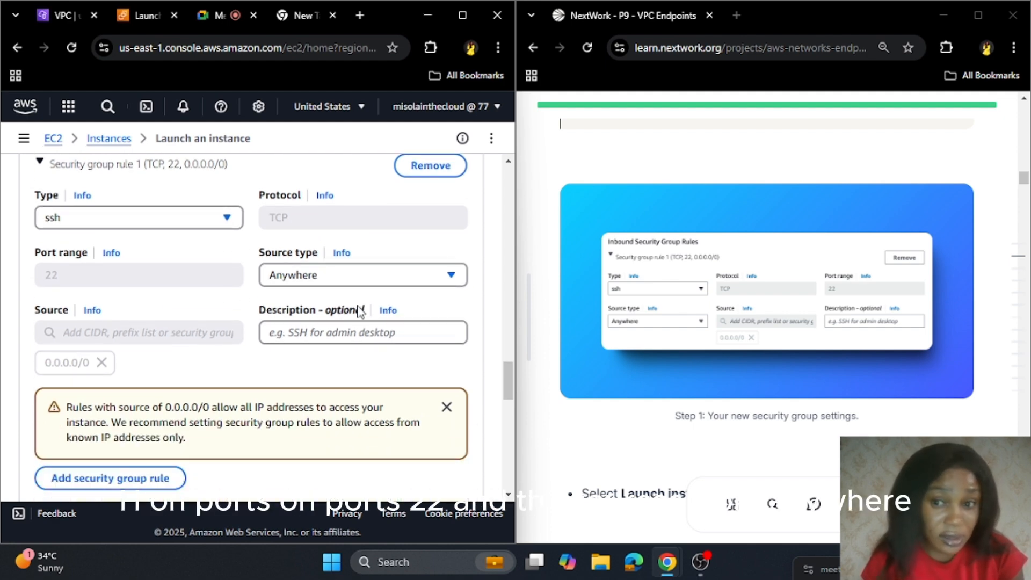
scroll(269, 414, down, 2)
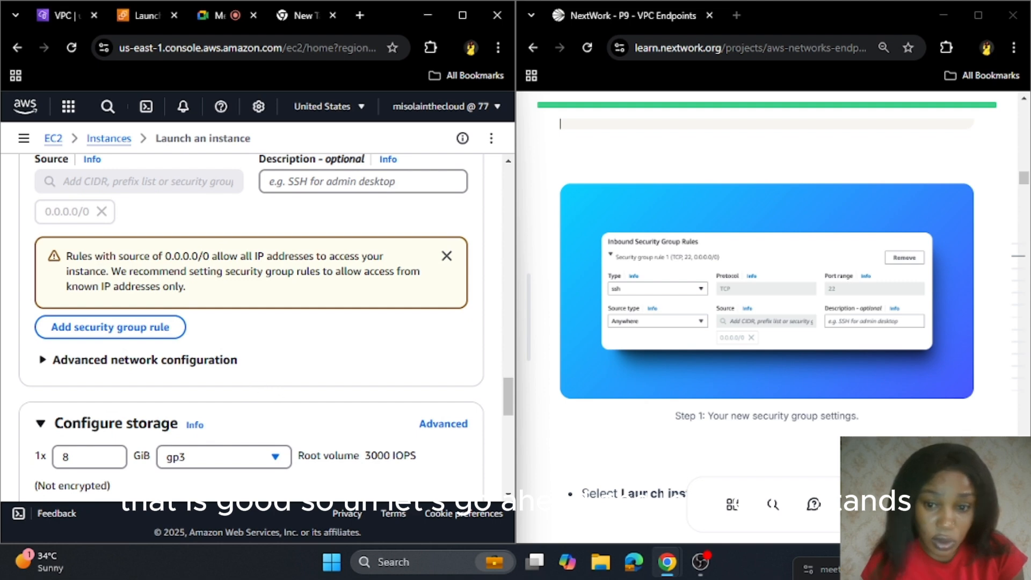
scroll(787, 411, down, 2)
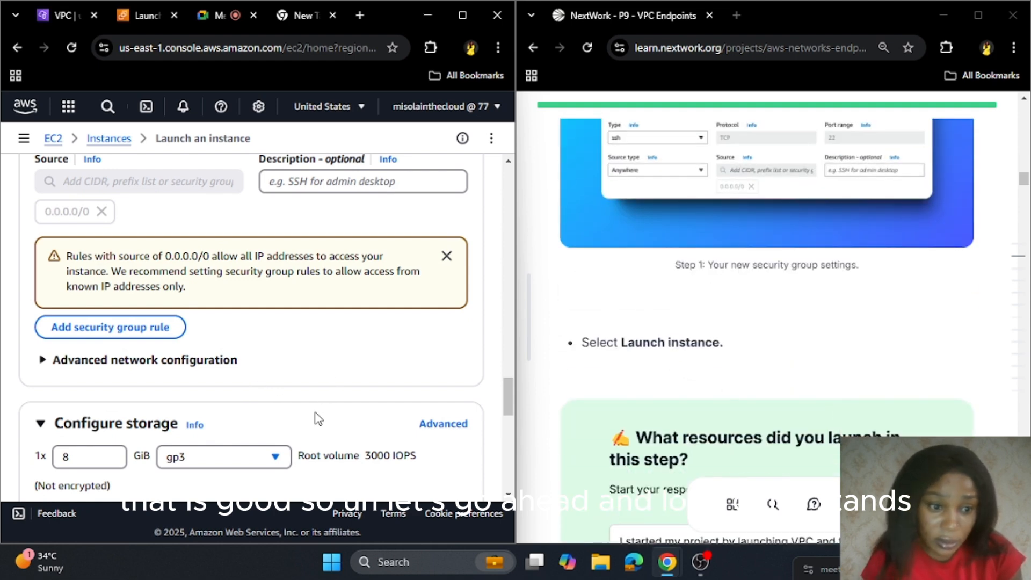
scroll(320, 416, down, 3)
scroll(344, 341, down, 7)
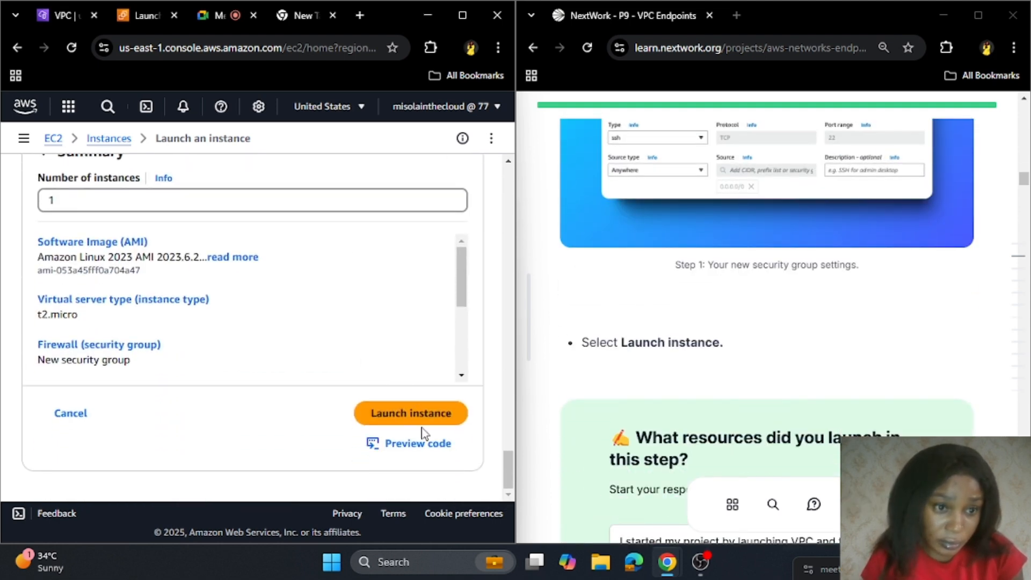
click(418, 414)
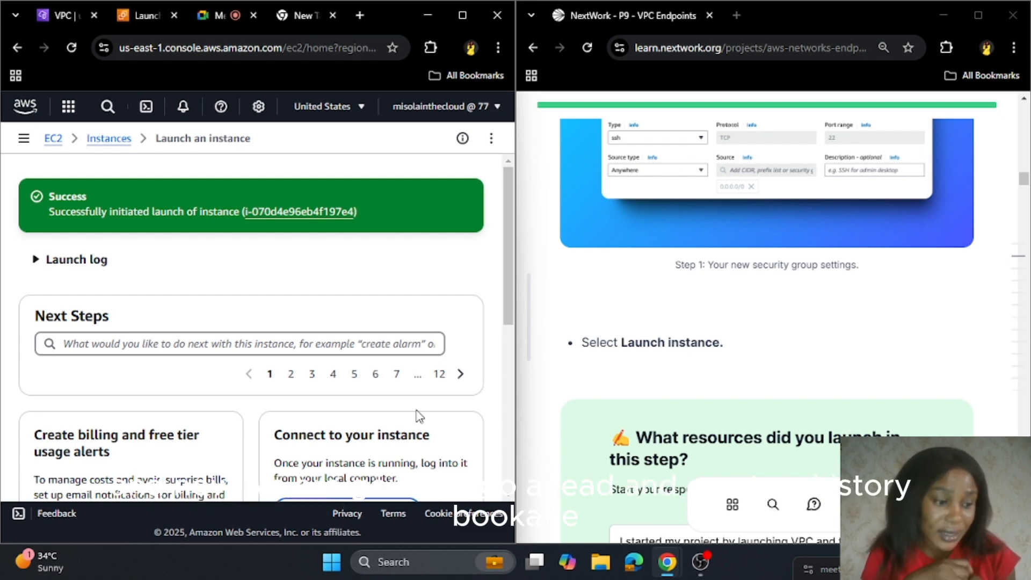
Review the guide's EC2 network and security group instructions and its introduction to launching a bucket in Amazon S3
scroll(702, 368, down, 5)
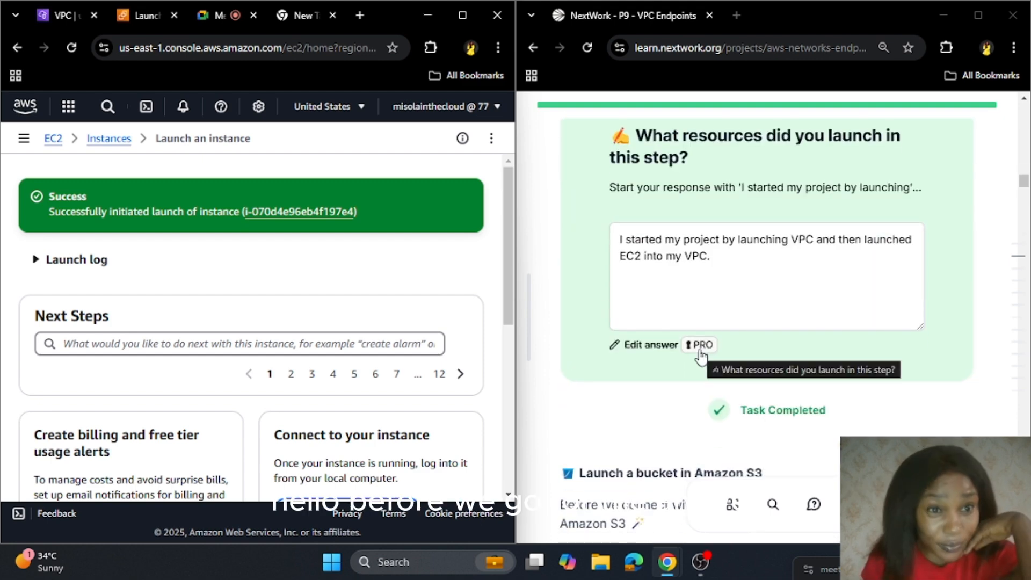
scroll(667, 419, down, 1)
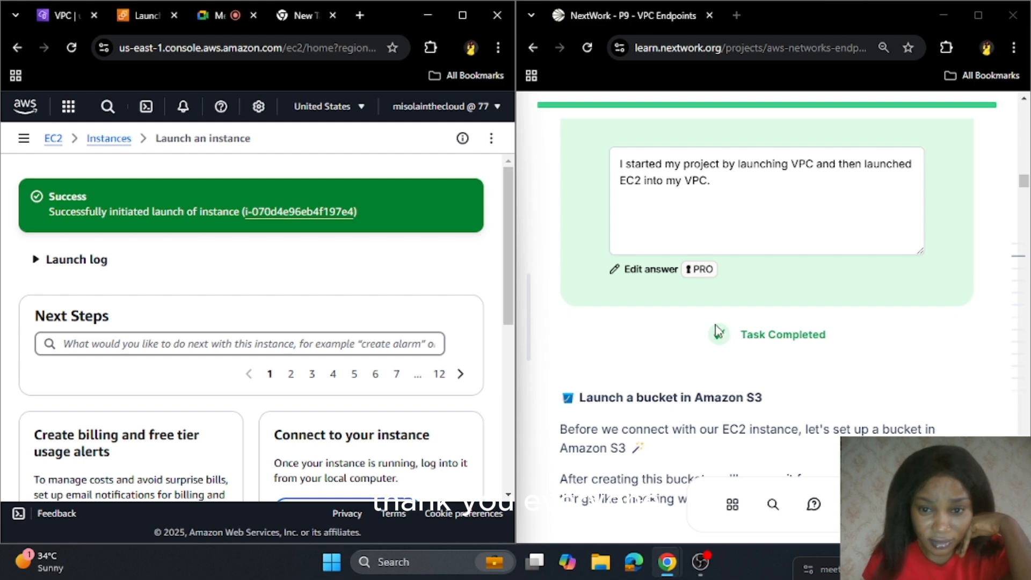
scroll(718, 356, down, 1)
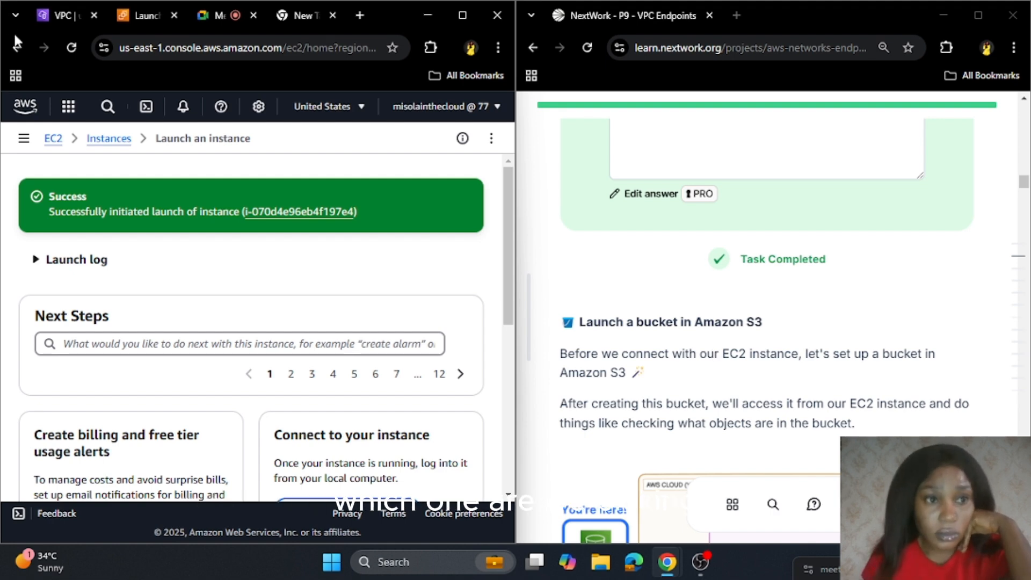
click(53, 13)
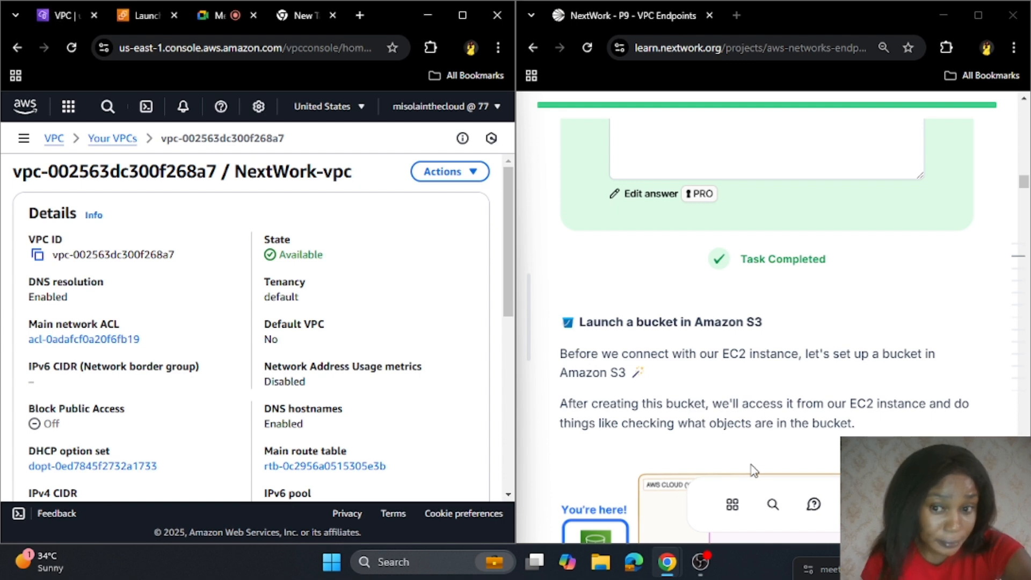
scroll(753, 451, up, 5)
scroll(750, 443, up, 15)
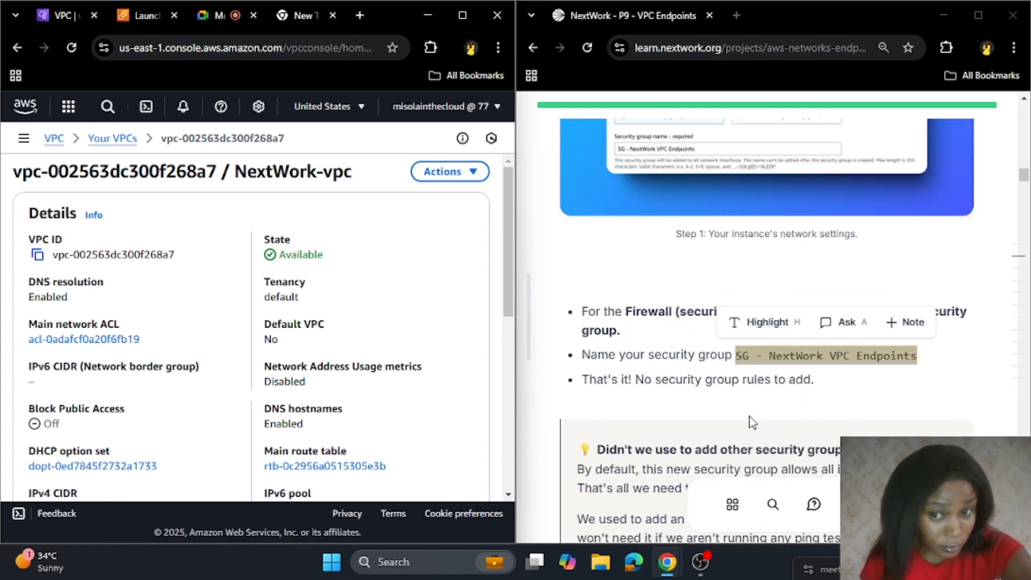
scroll(739, 378, up, 4)
scroll(728, 359, up, 7)
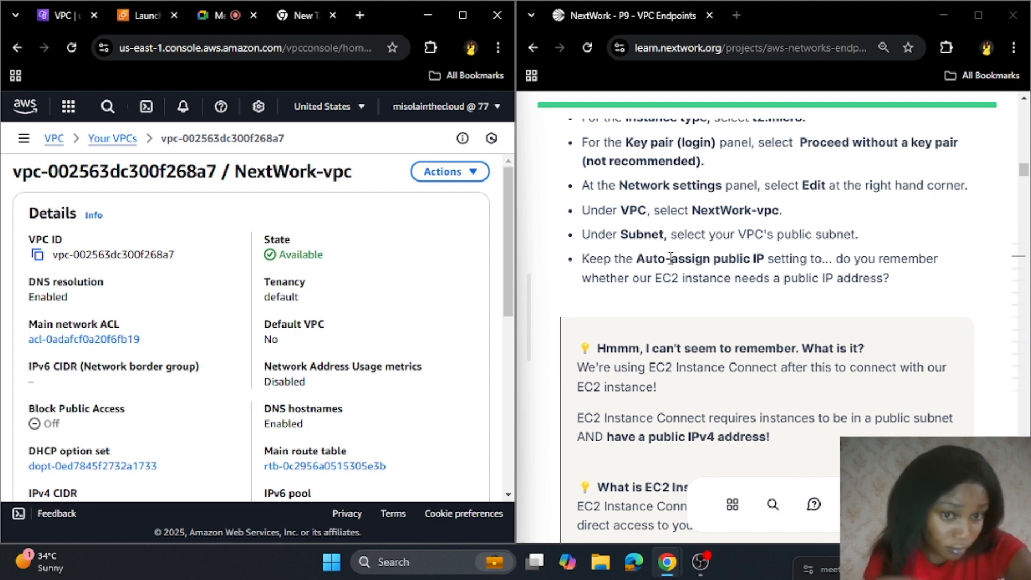
scroll(670, 259, down, 20)
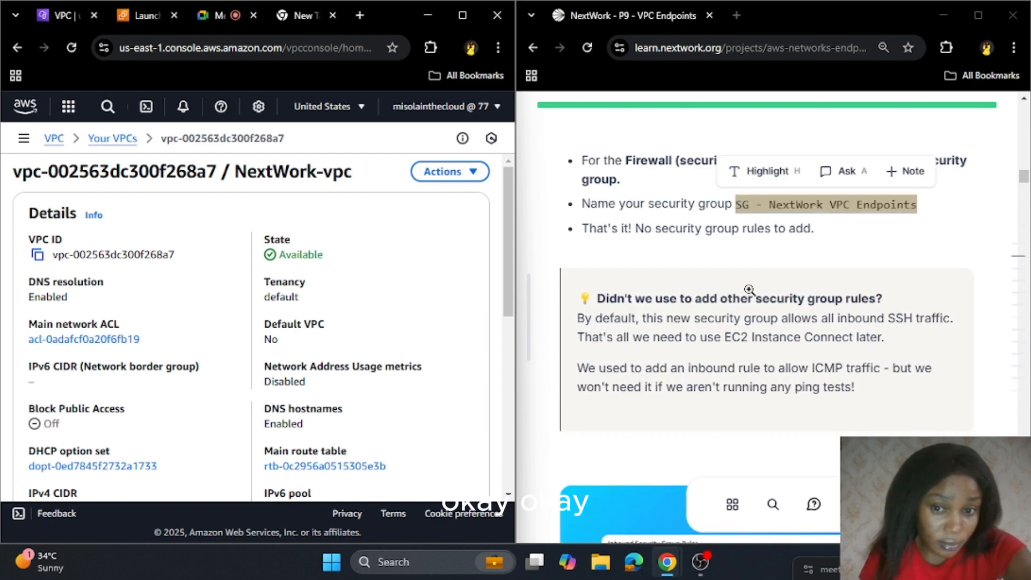
scroll(751, 292, down, 20)
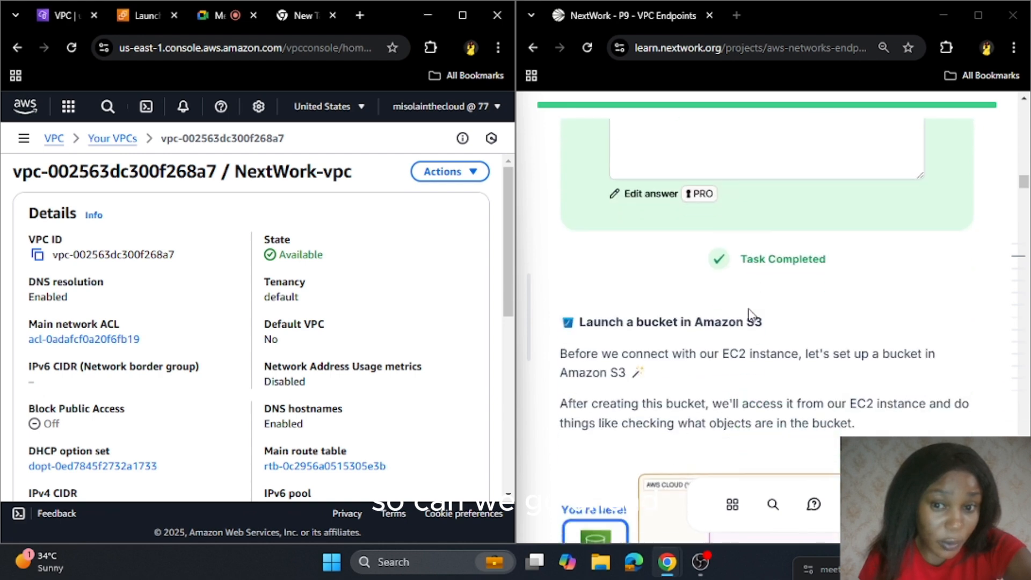
scroll(751, 314, up, 2)
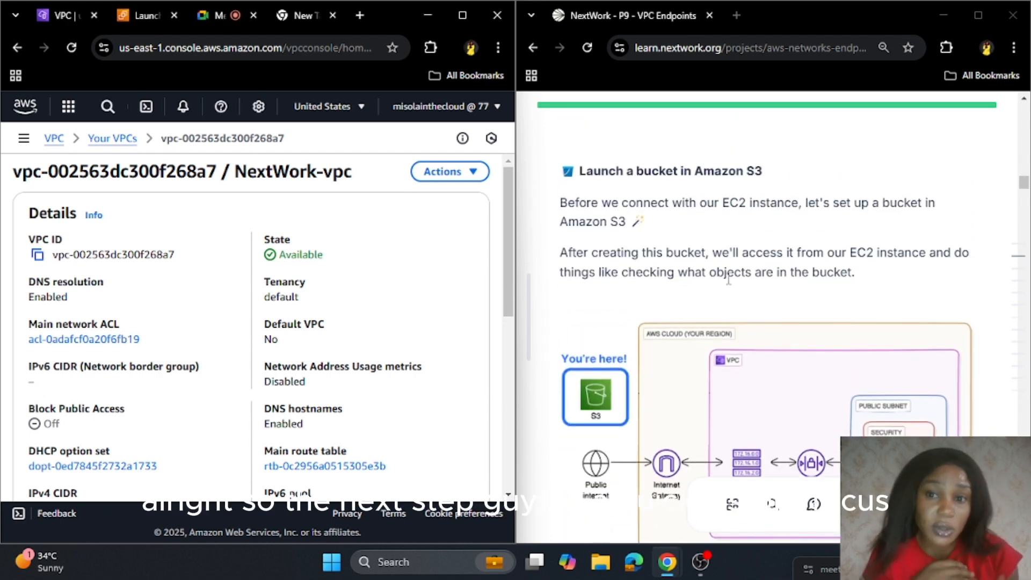
Duplicate the browser tab holding the EC2 launch page and switch to the copy, keeping the VPC and EC2 pages open
click(131, 15)
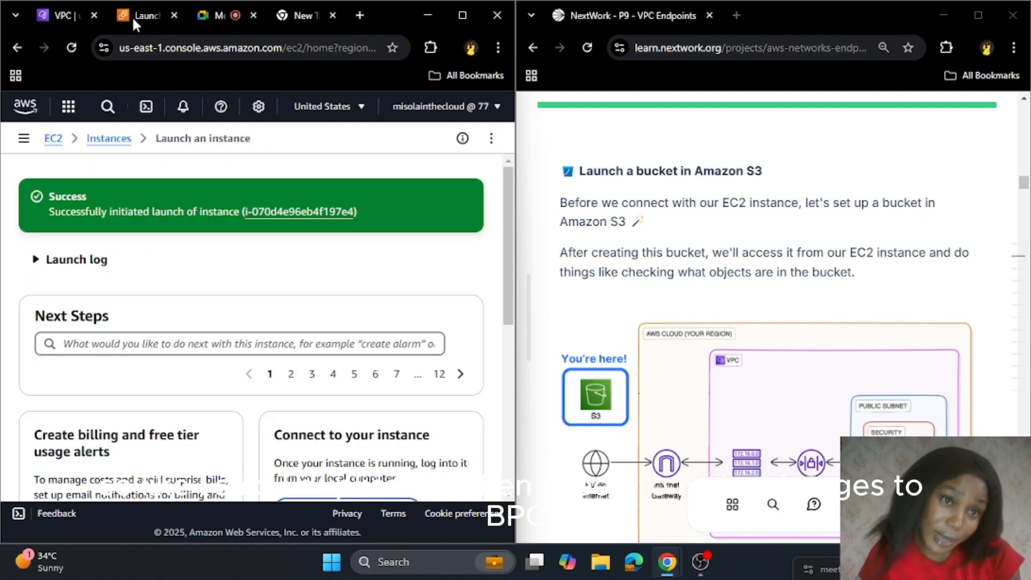
right_click(139, 12)
click(204, 148)
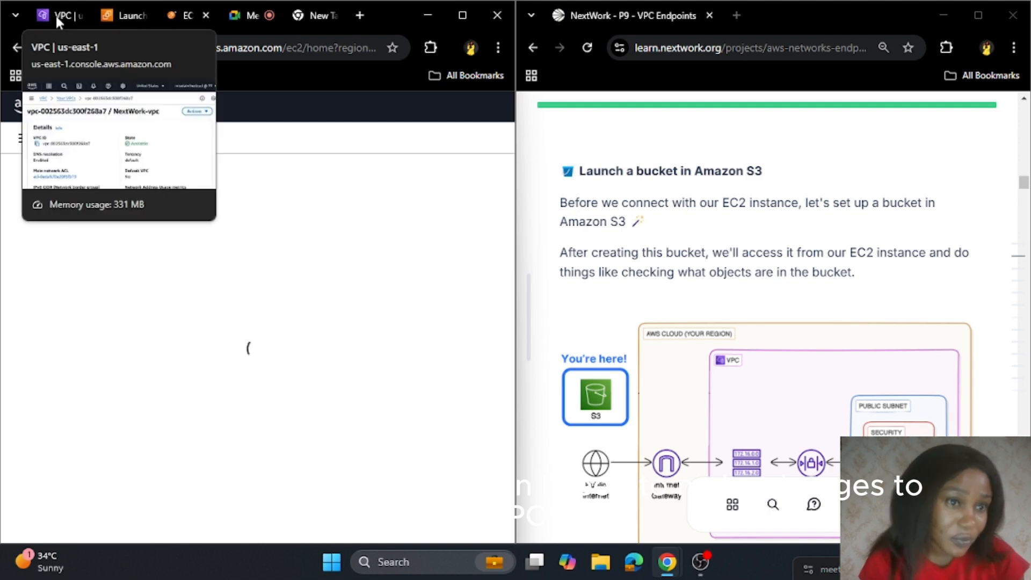
click(56, 14)
click(121, 15)
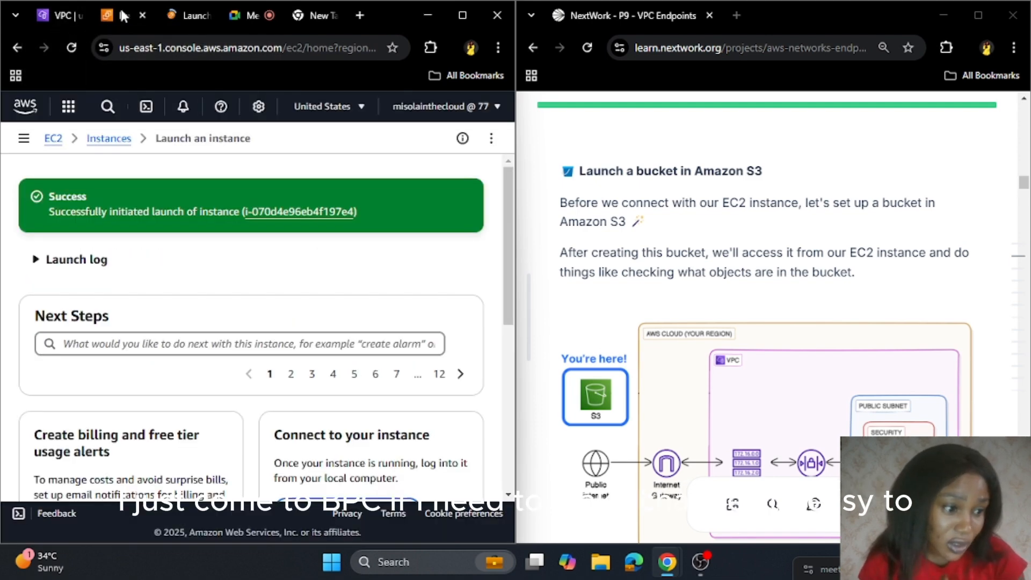
click(196, 16)
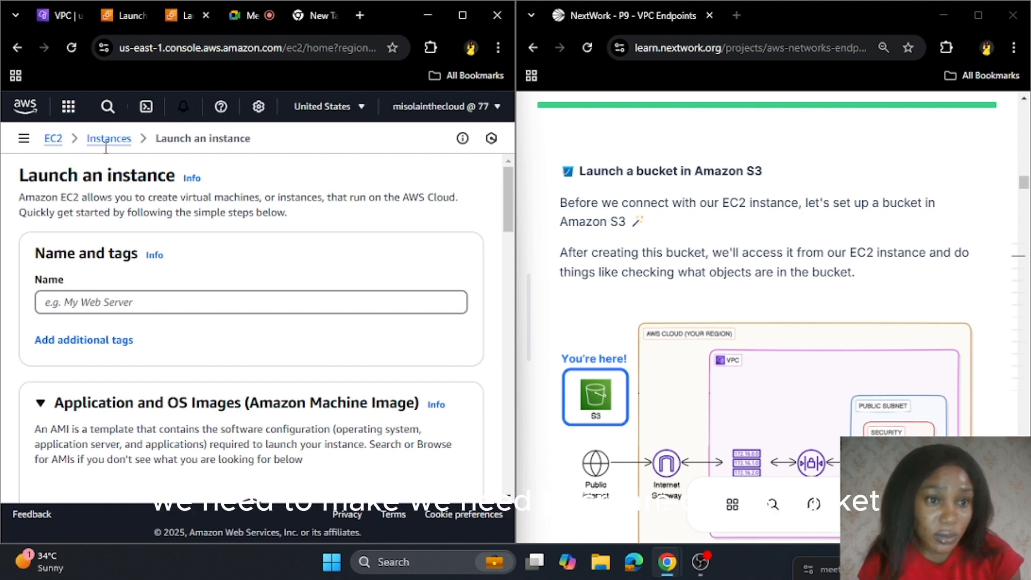
Search the AWS console for "s3" and open the S3 service in the duplicated tab
click(107, 106)
text(s3)
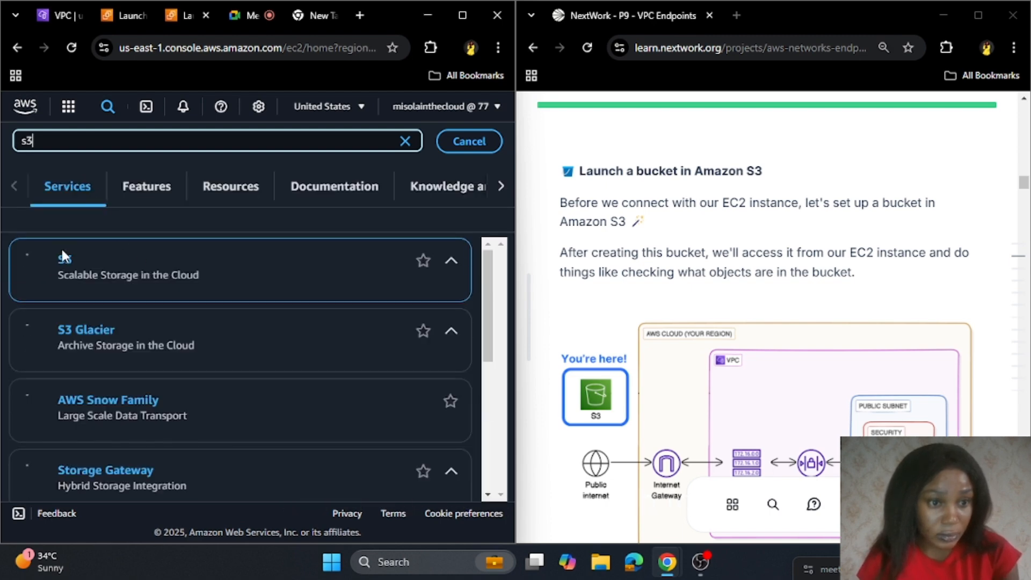
click(69, 260)
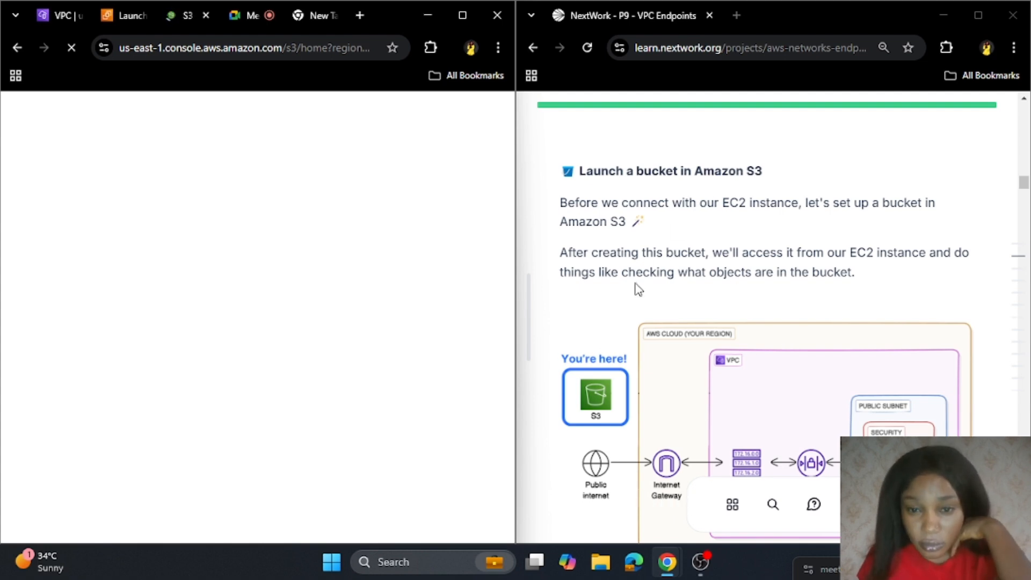
Read the guide's S3 instructions on the architecture, Region, bucket type and bucket name
scroll(635, 285, down, 1)
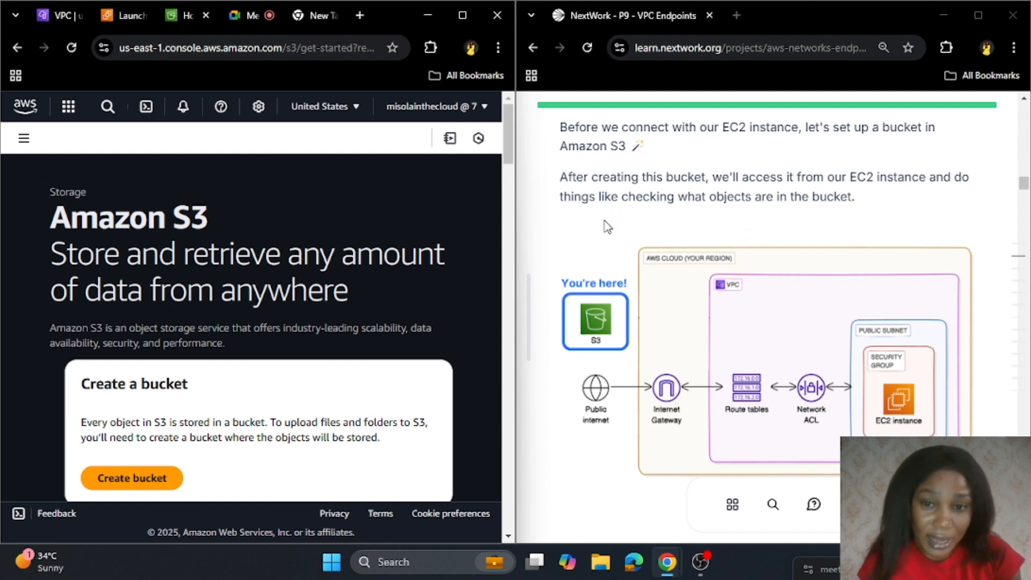
scroll(671, 220, down, 4)
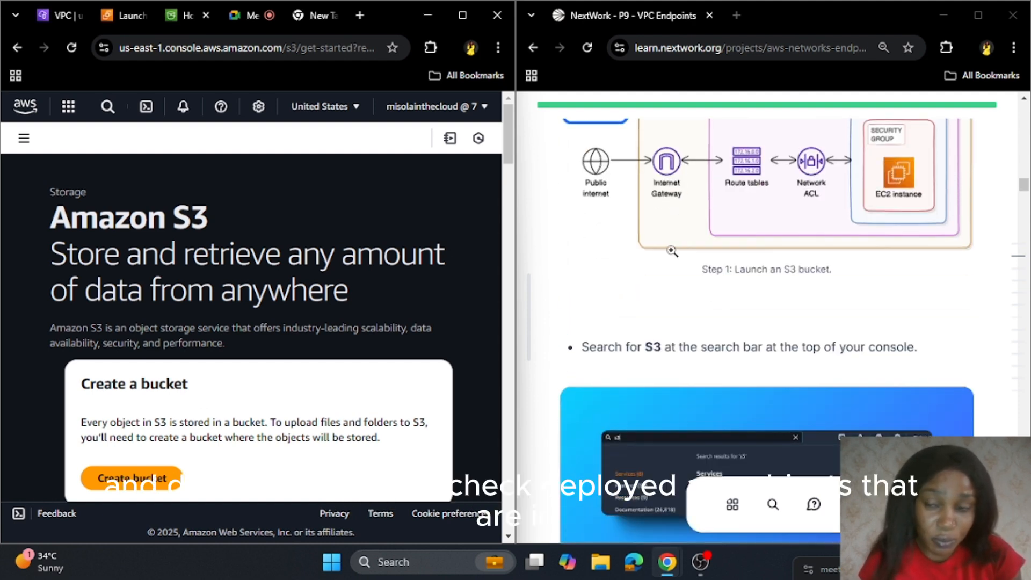
scroll(671, 252, up, 3)
scroll(670, 252, down, 10)
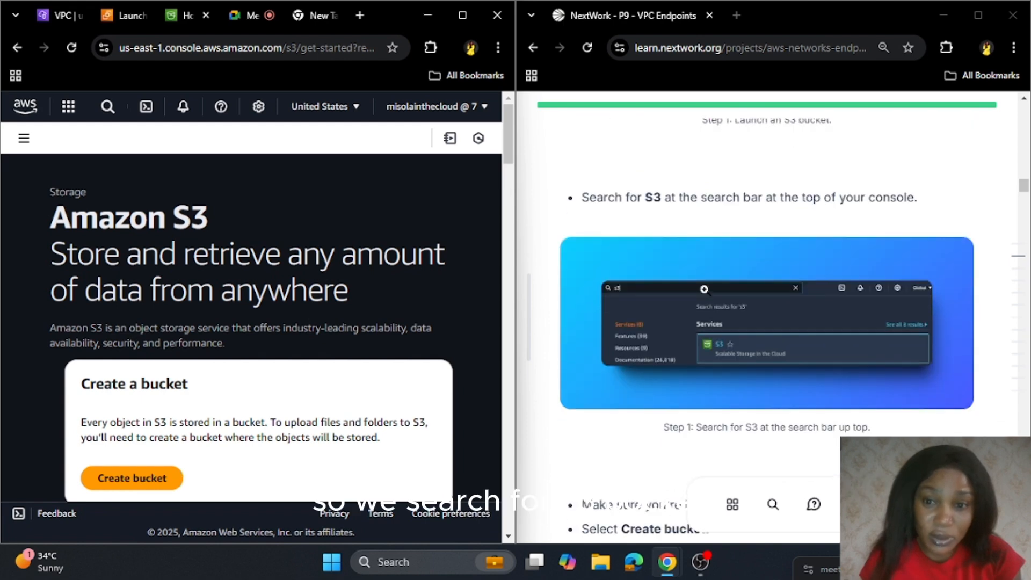
scroll(683, 250, down, 3)
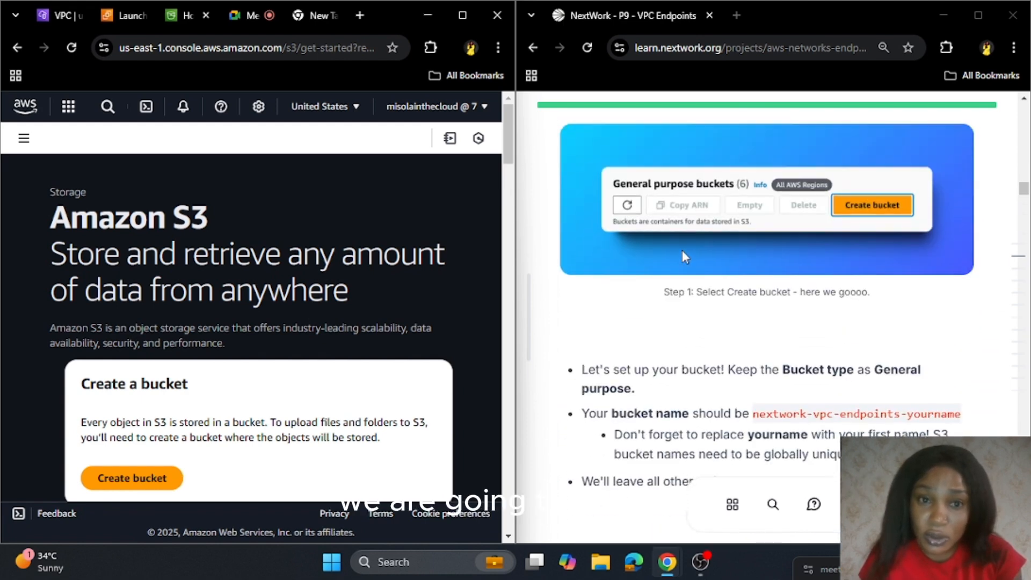
scroll(683, 251, up, 3)
scroll(682, 252, up, 1)
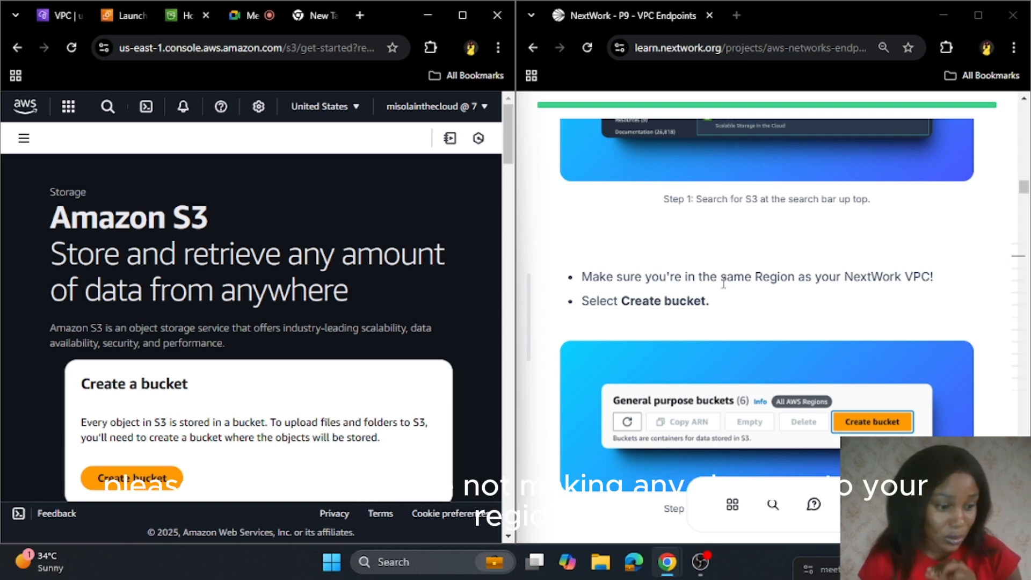
scroll(732, 301, down, 5)
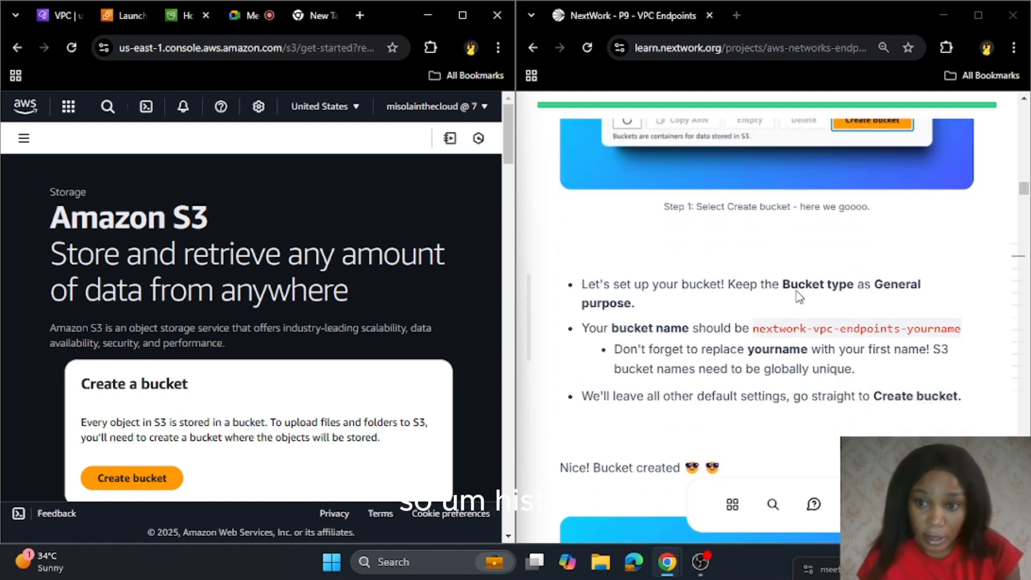
Start a new S3 bucket, keep the General purpose type, and name it "nextwork-vpc-endpoints-" plus the owner's first name, copying the pattern from the guide
scroll(139, 479, down, 2)
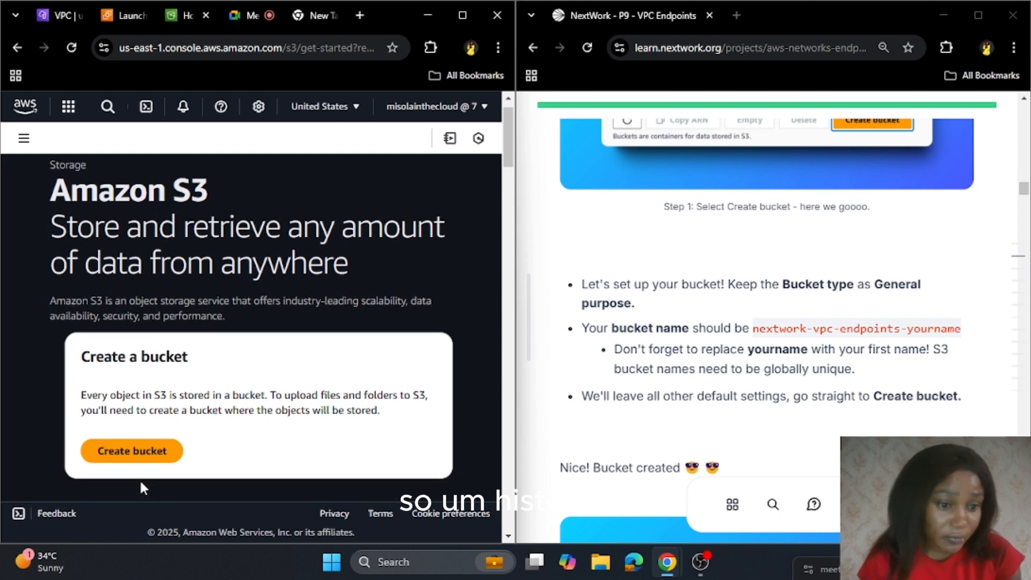
click(135, 406)
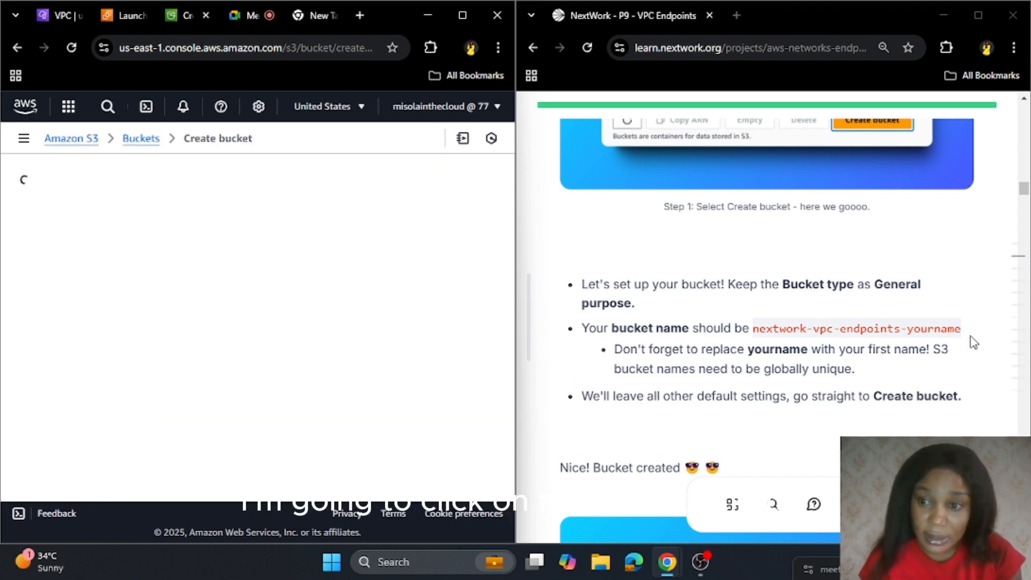
drag(970, 338, 758, 344)
key(ctrl+c)
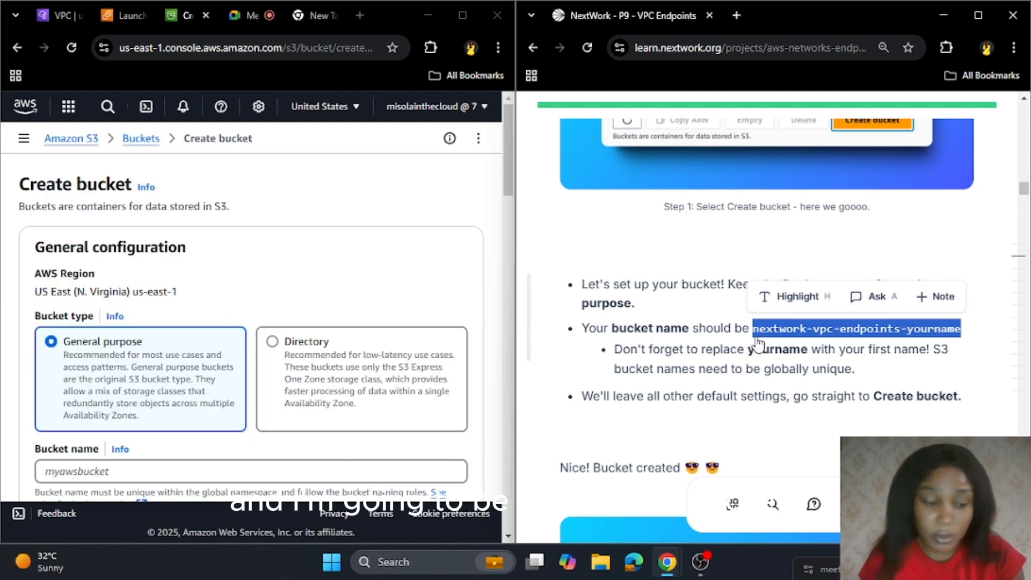
click(792, 290)
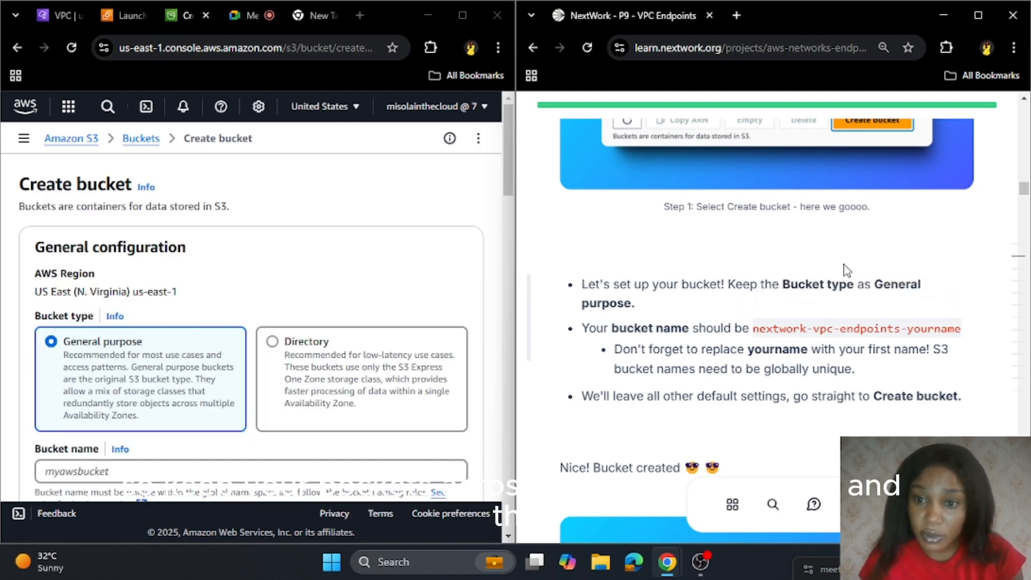
scroll(76, 365, down, 3)
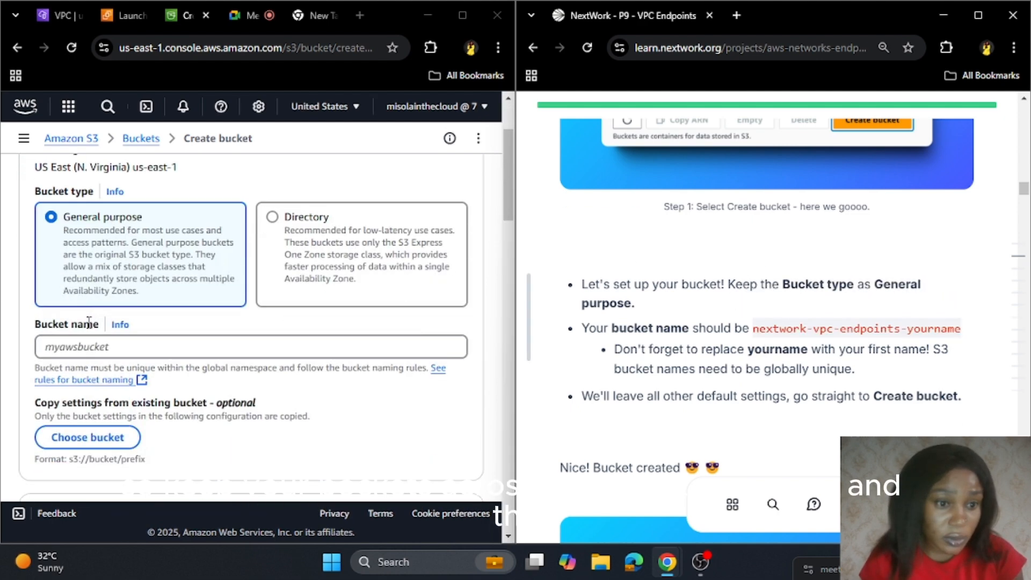
click(122, 318)
key(ctrl+v)
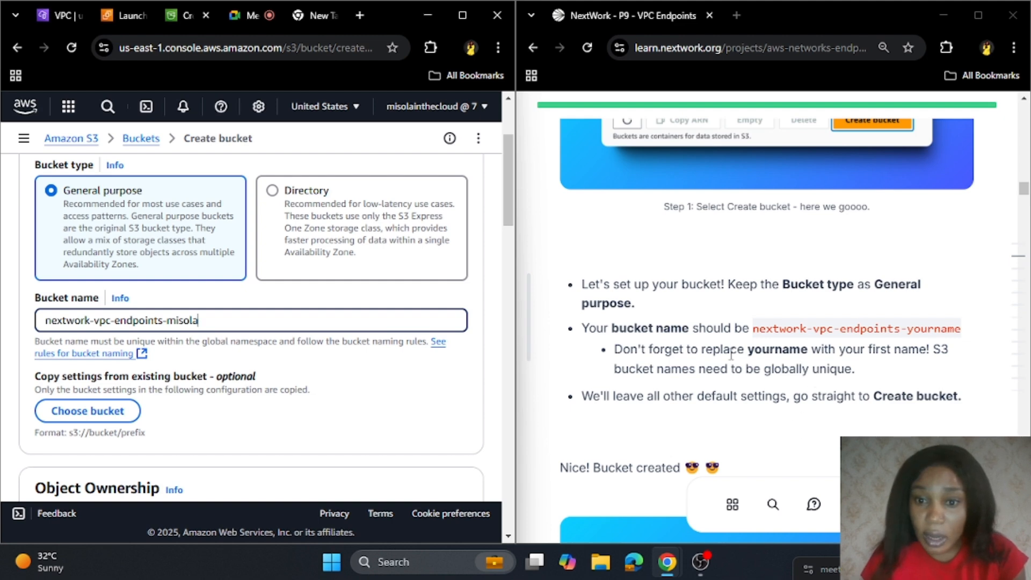
Review the guide's remaining bucket instructions, leave all other bucket settings at their defaults, and create the S3 bucket
scroll(760, 361, down, 3)
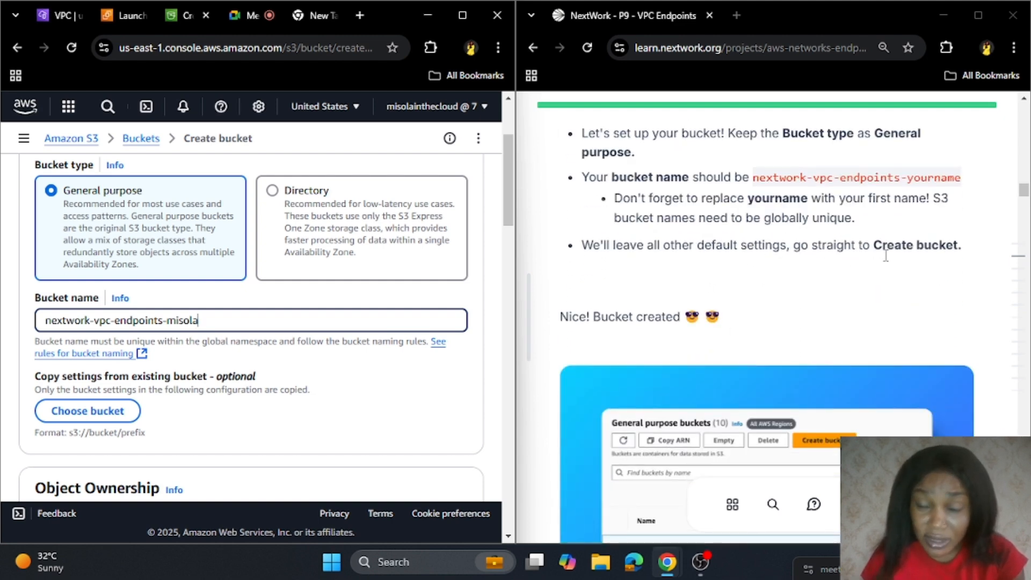
scroll(322, 324, down, 5)
scroll(326, 325, up, 4)
scroll(327, 325, up, 4)
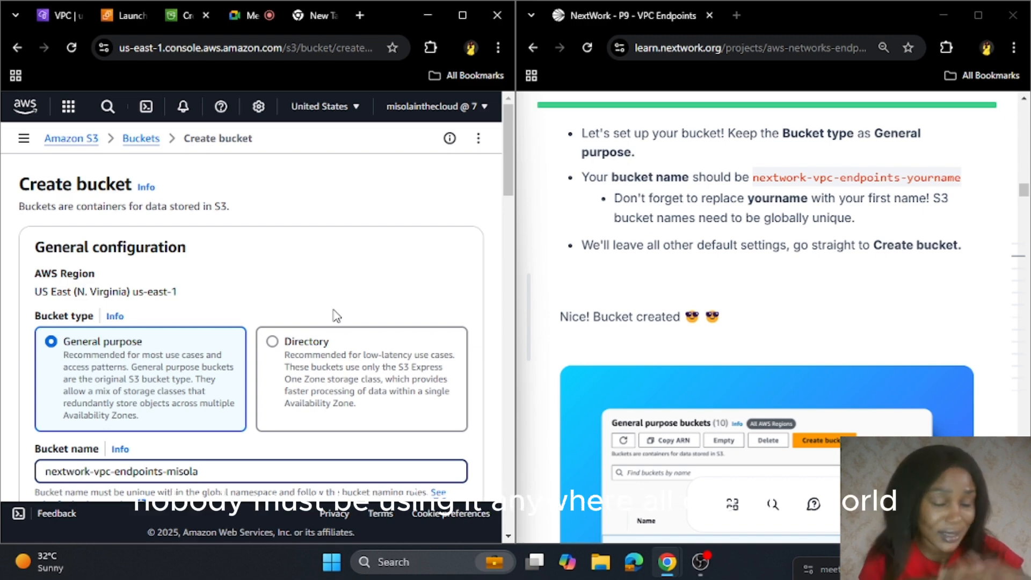
scroll(327, 311, down, 15)
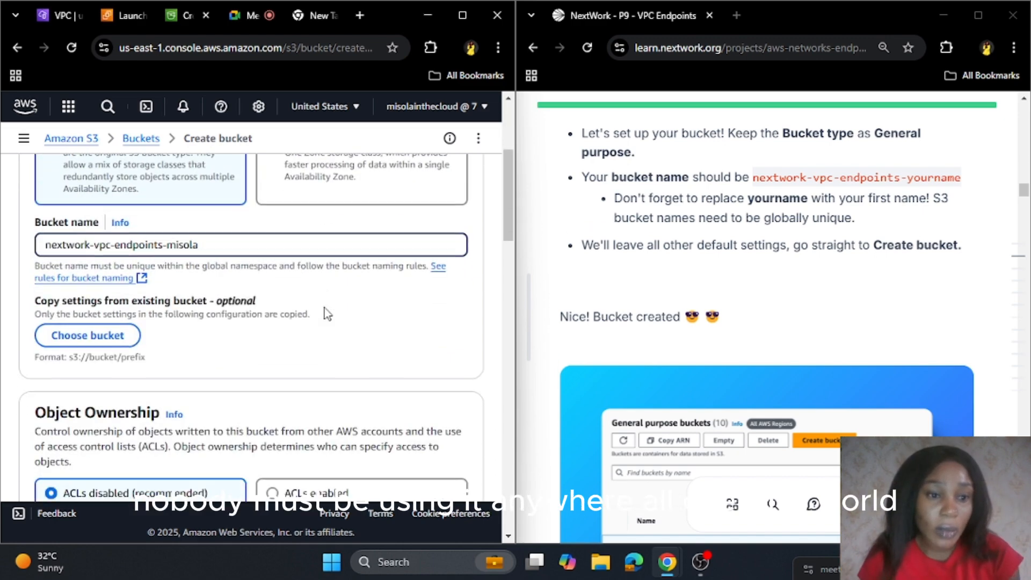
scroll(310, 320, down, 20)
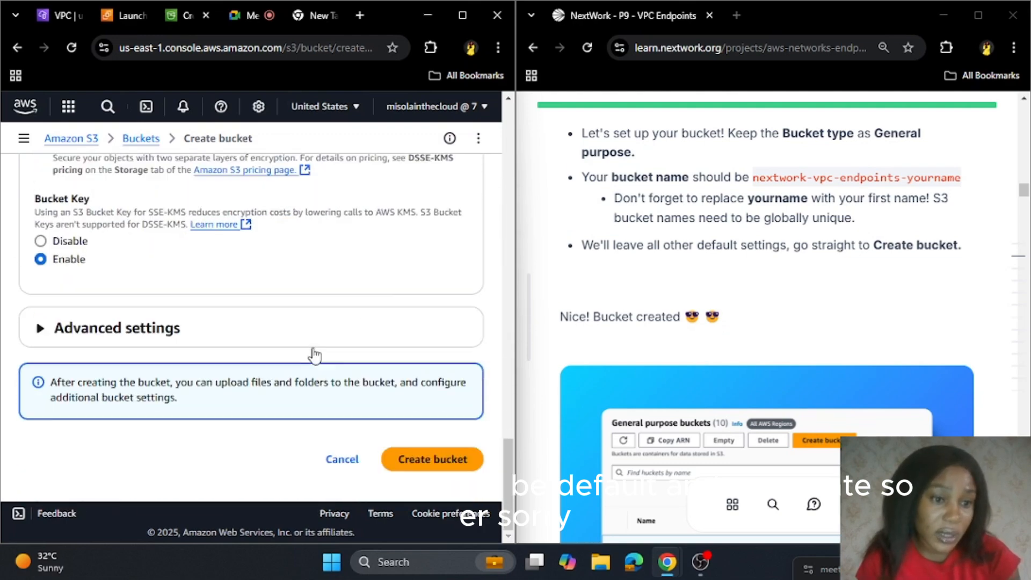
click(425, 454)
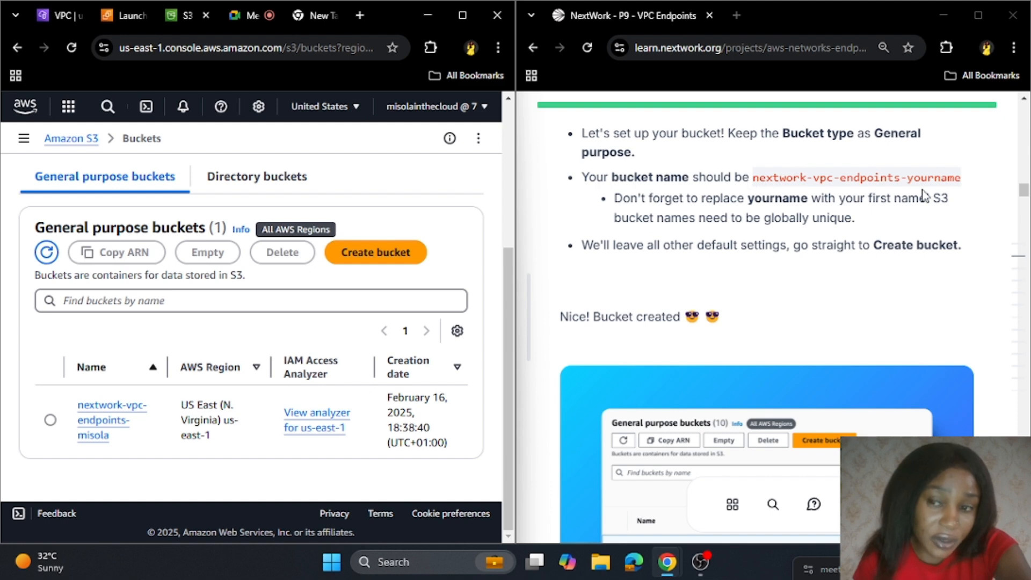
Compare the new bucket's name with the guide's "nextwork-vpc-endpoints-yourname" pattern and read on to the bucket-created section
drag(973, 182, 753, 185)
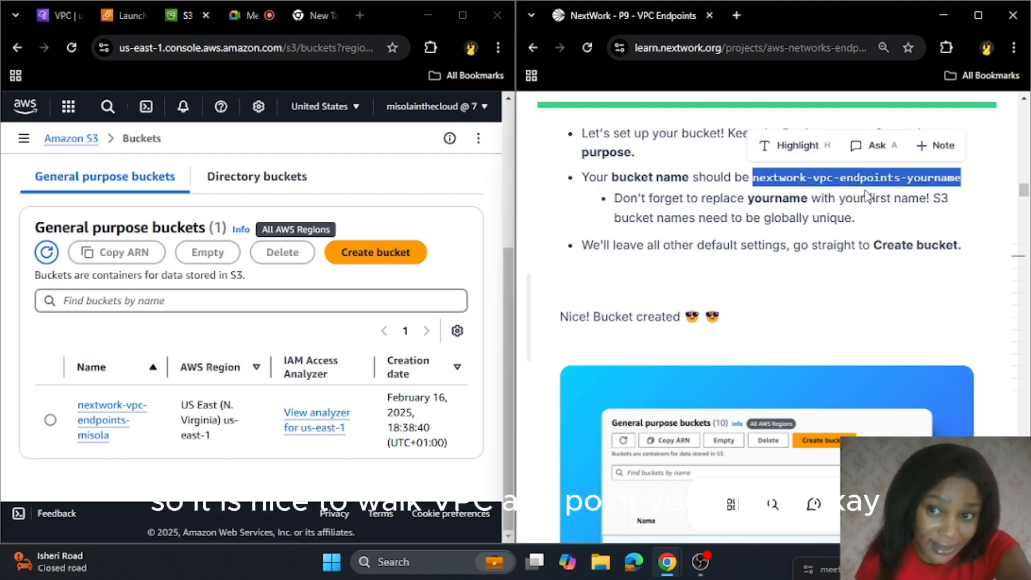
click(974, 189)
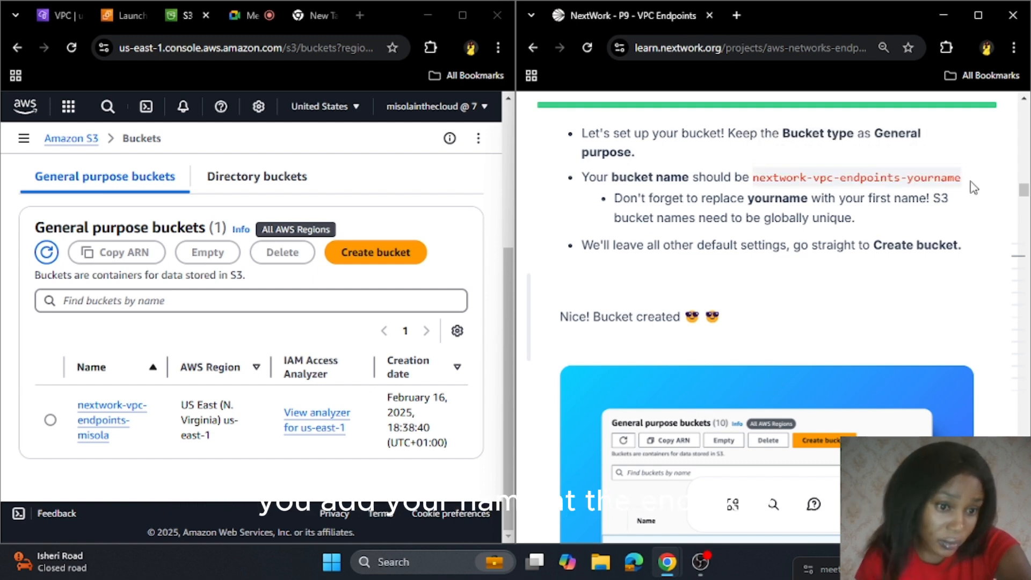
drag(963, 179, 853, 179)
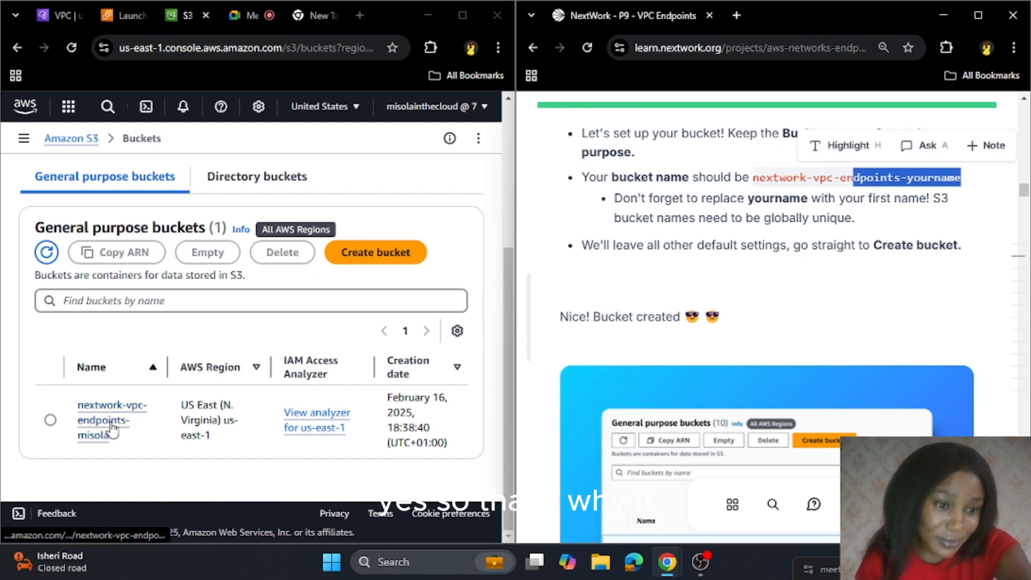
click(899, 214)
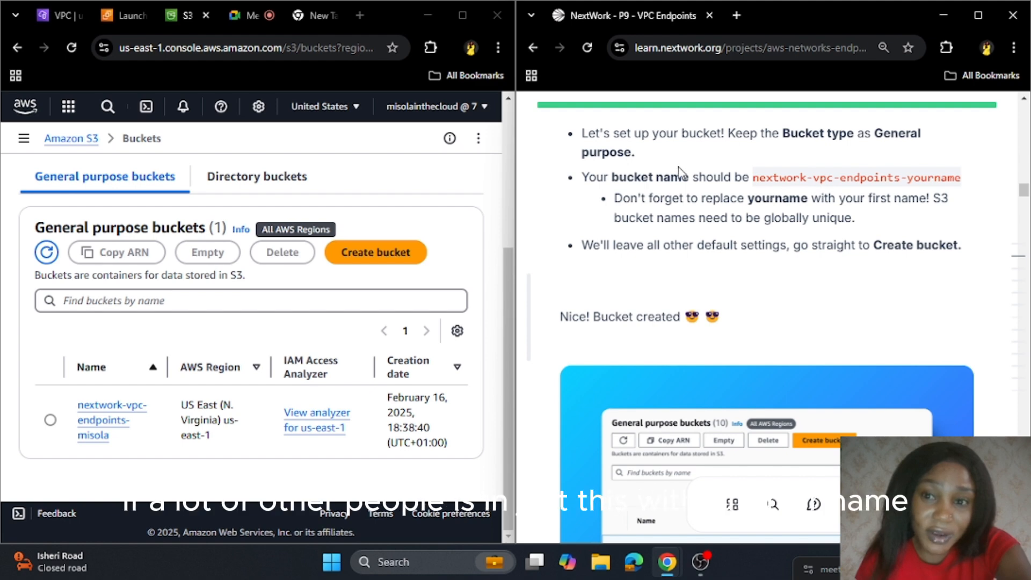
drag(753, 179, 902, 187)
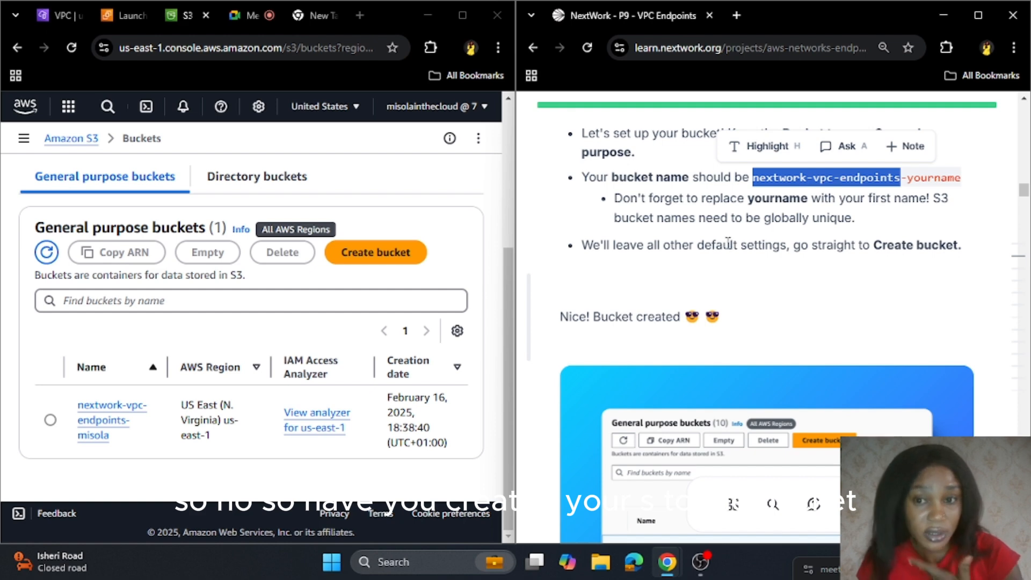
scroll(698, 236, down, 3)
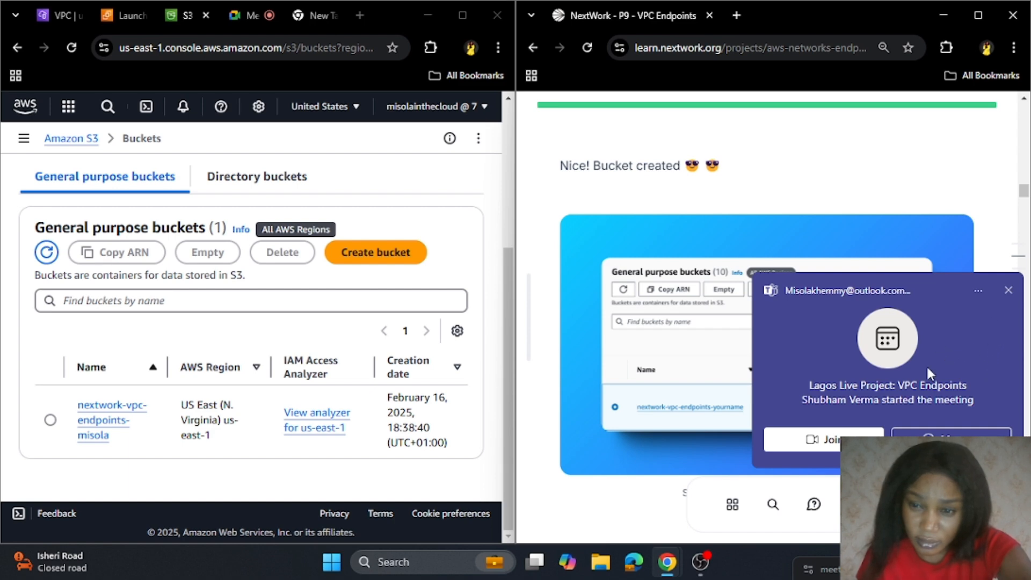
Open the Teams chat of the "Lagos Live Project: VPC Endpoints" meeting from its notification and send "Hello"
click(937, 434)
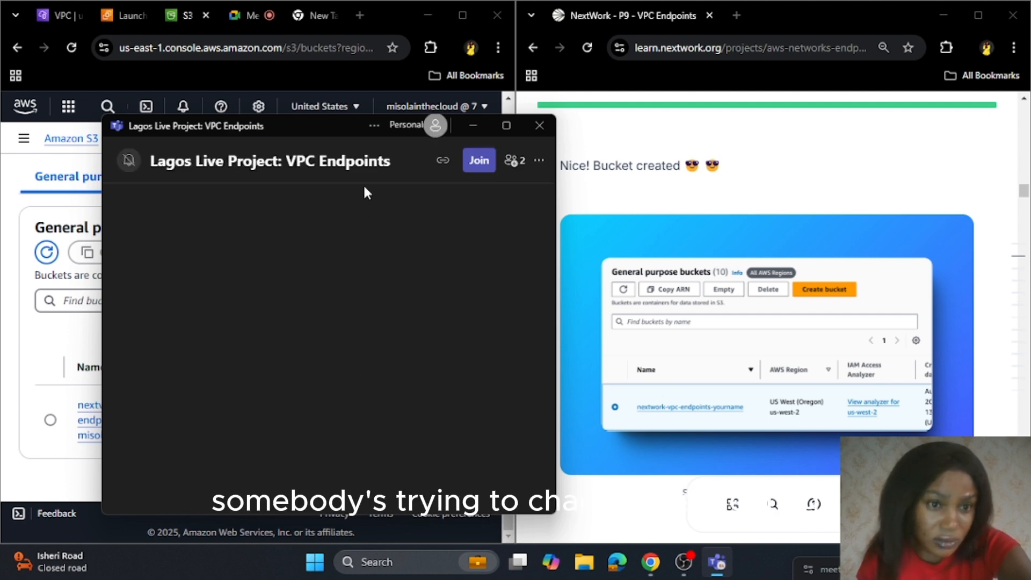
click(254, 481)
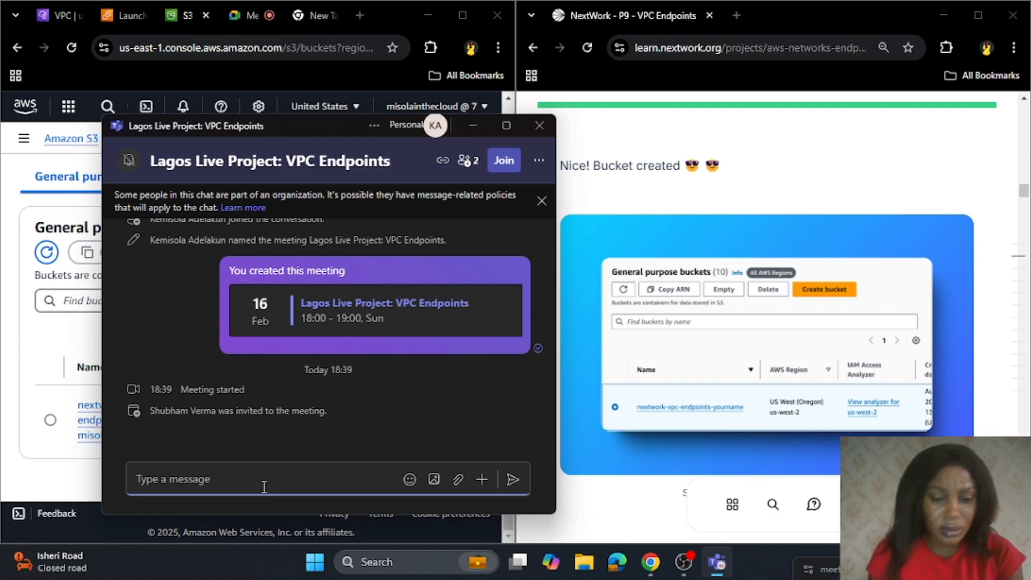
text(Heloo)
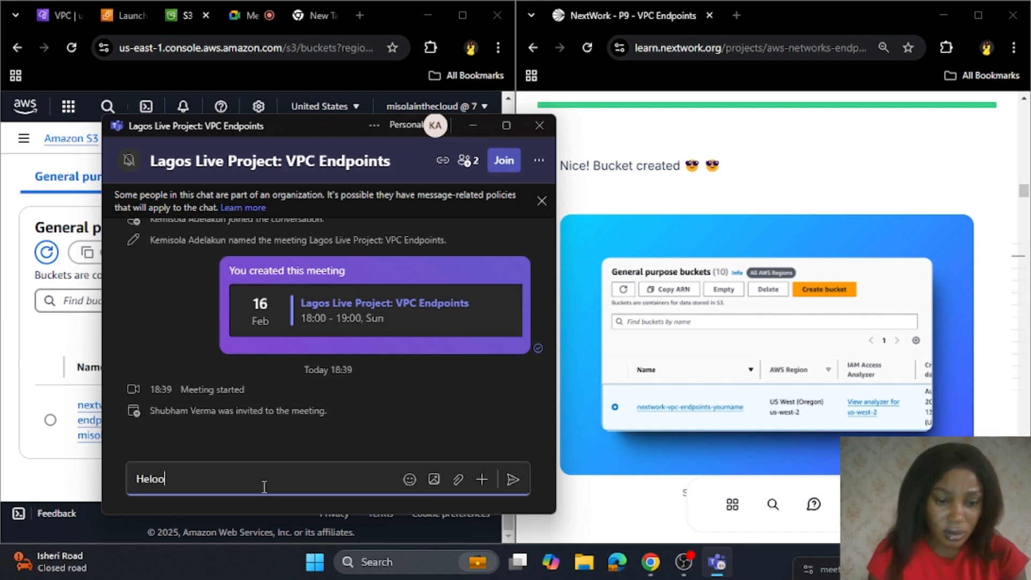
key(BackSpace)
key(BackSpace)
text(lo, here)
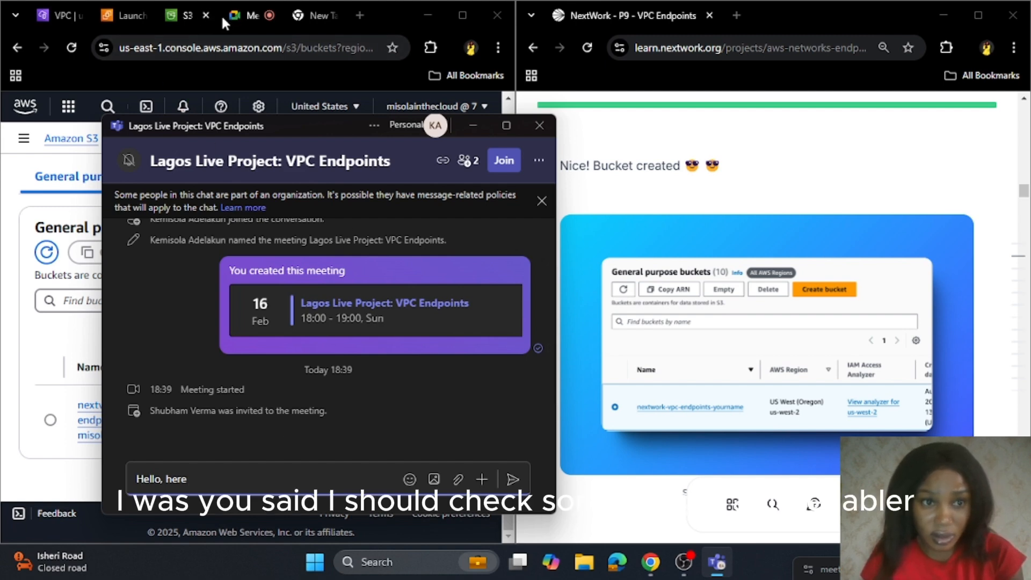
key(BackSpace)
key(BackSpace)
key(BackSpace)
key(BackSpace)
key(BackSpace)
key(BackSpace)
key(BackSpace)
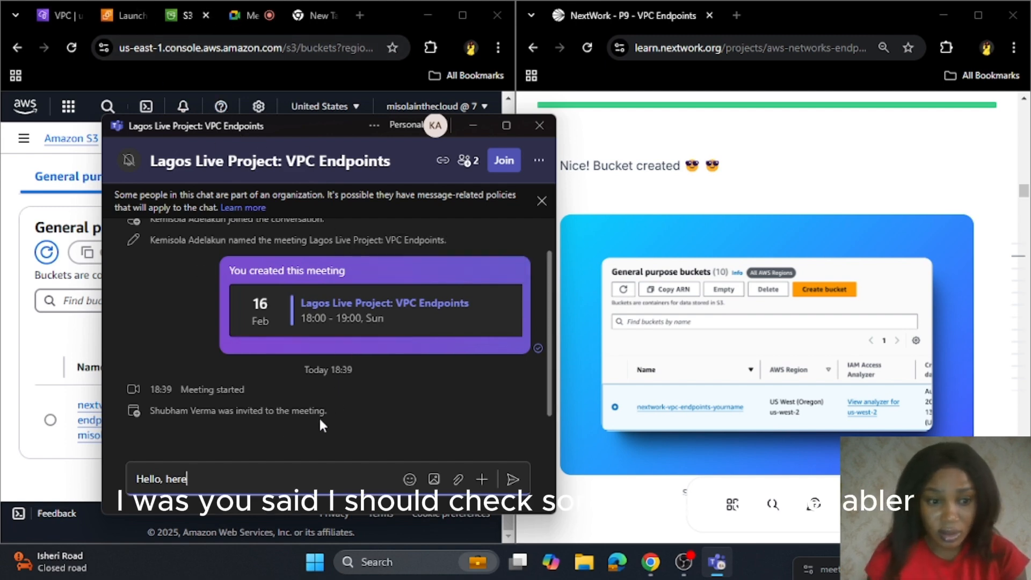
click(513, 479)
Check the Teams meeting chat's participant list and switch to the Google Meet call
click(465, 160)
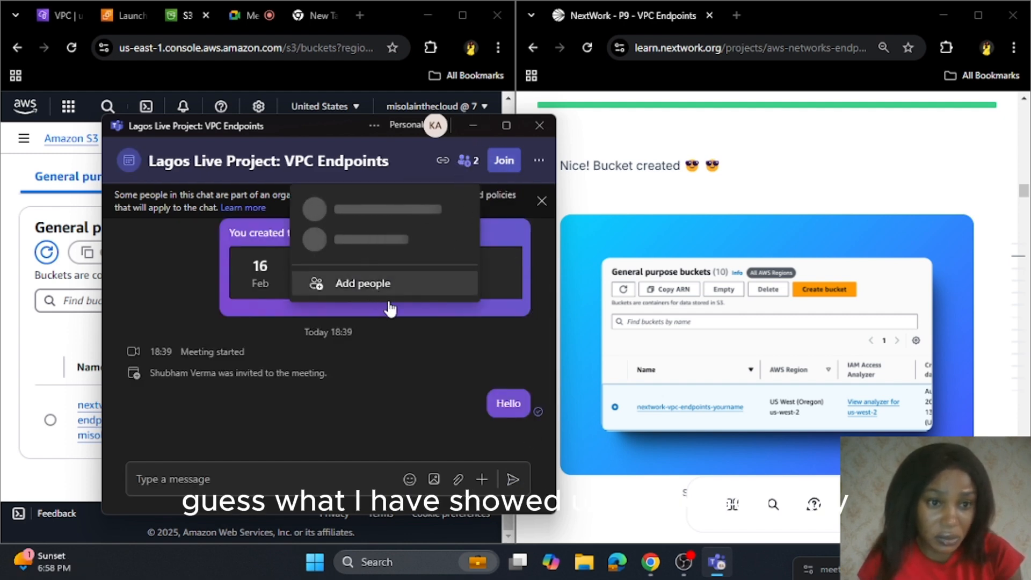
click(472, 128)
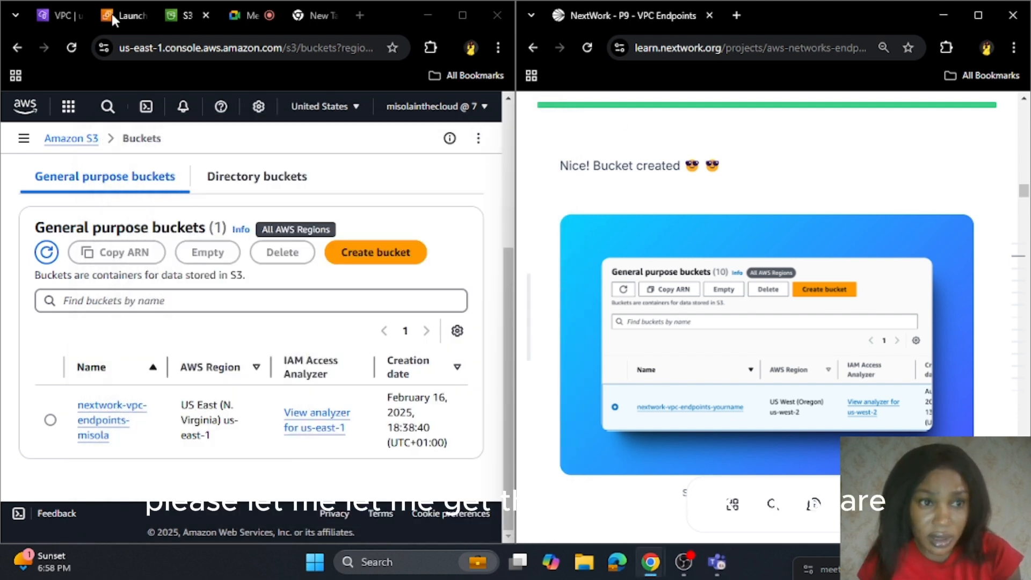
click(239, 20)
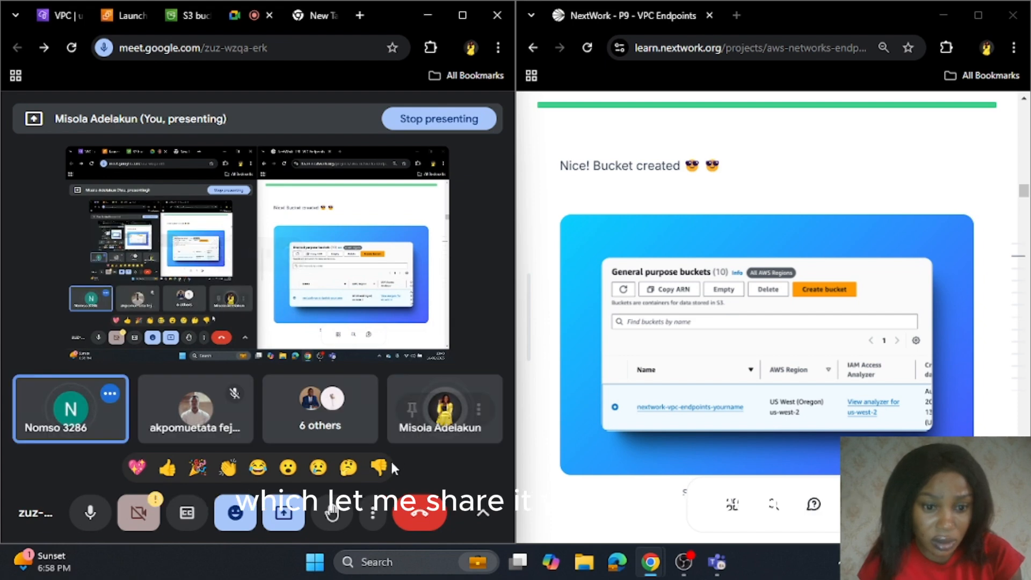
click(366, 517)
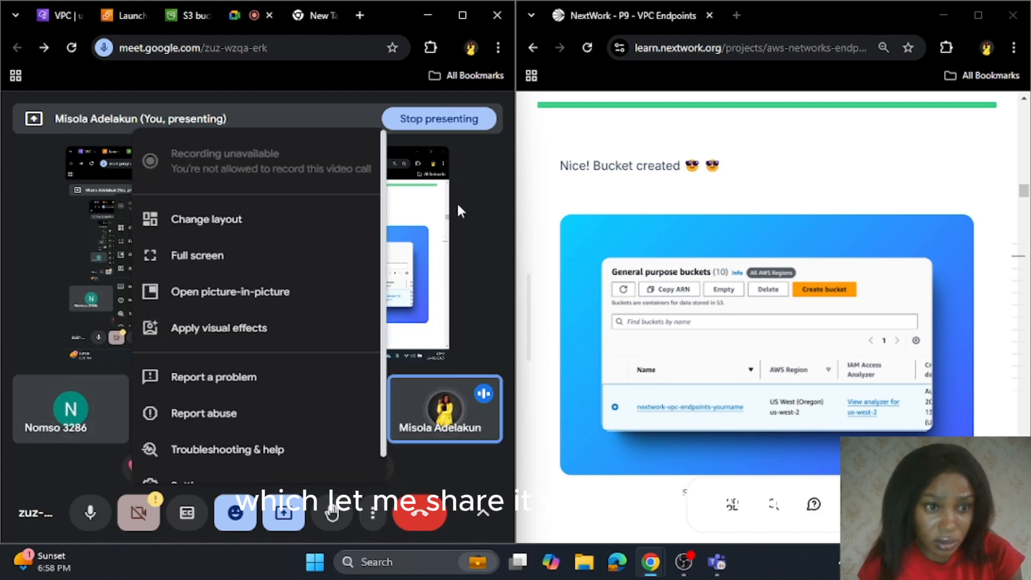
click(470, 215)
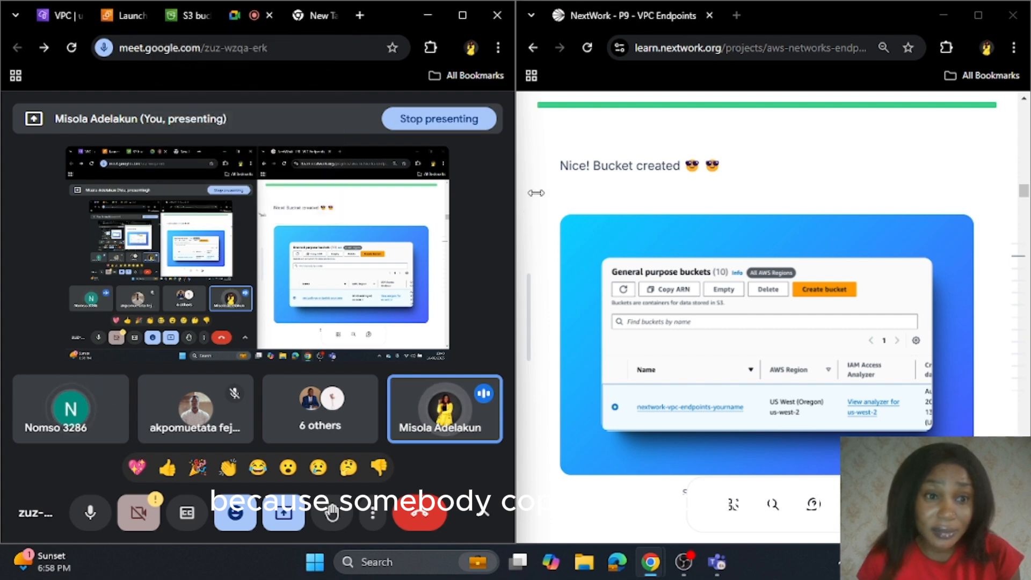
click(373, 513)
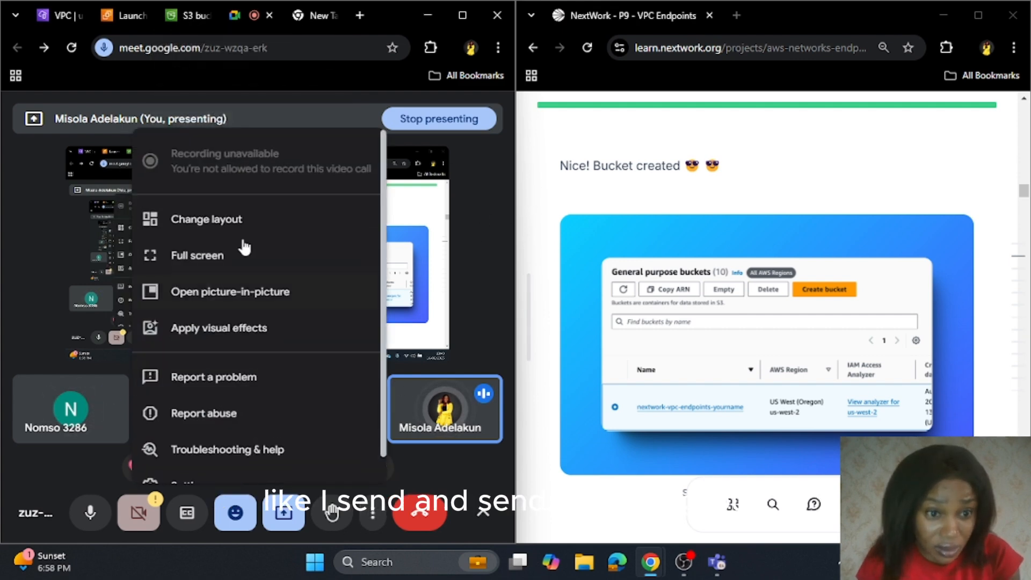
click(372, 520)
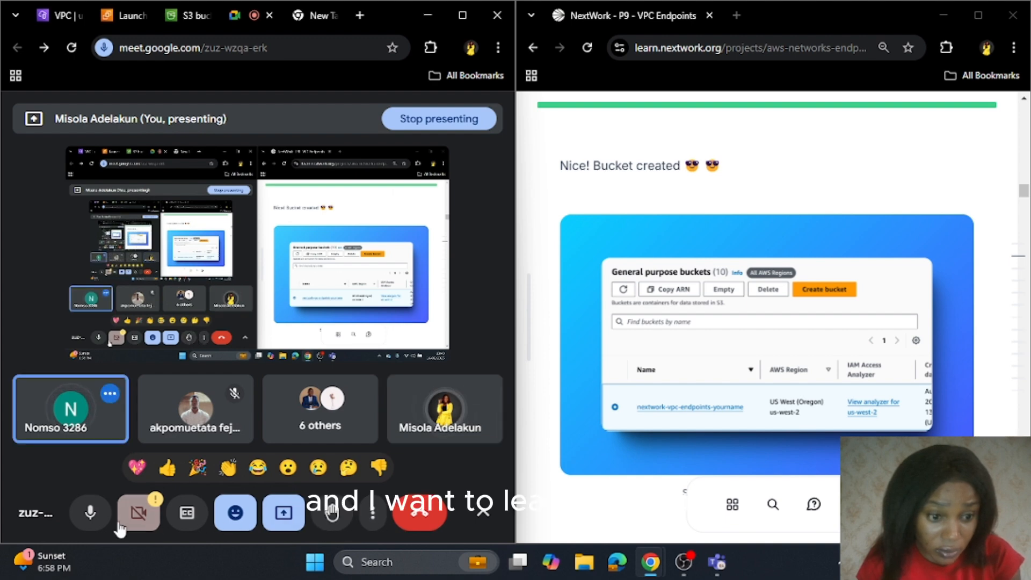
click(372, 513)
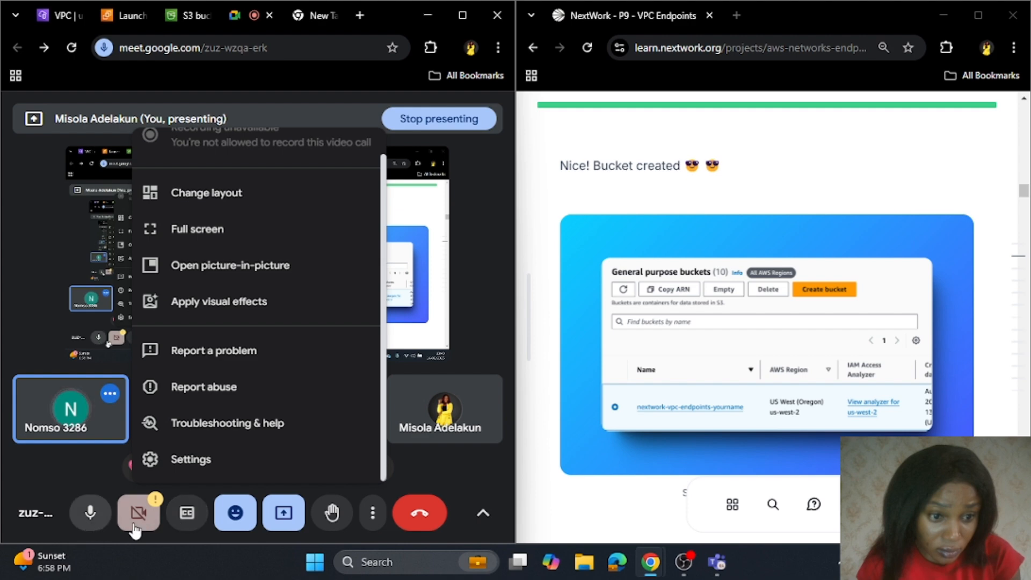
click(480, 239)
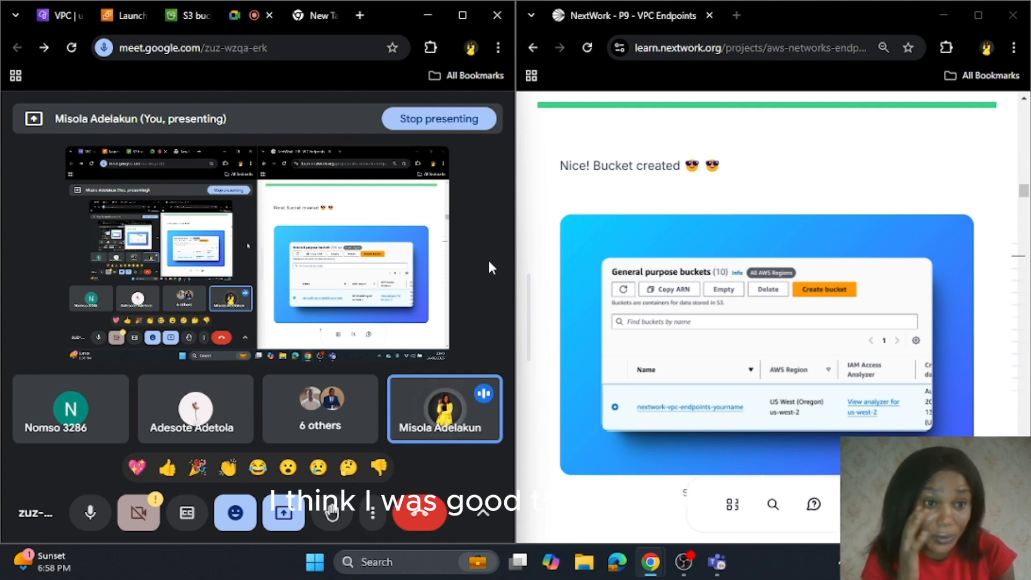
Show the Google Meet call's in-call messages and copy the address of the meeting link posted there
click(352, 411)
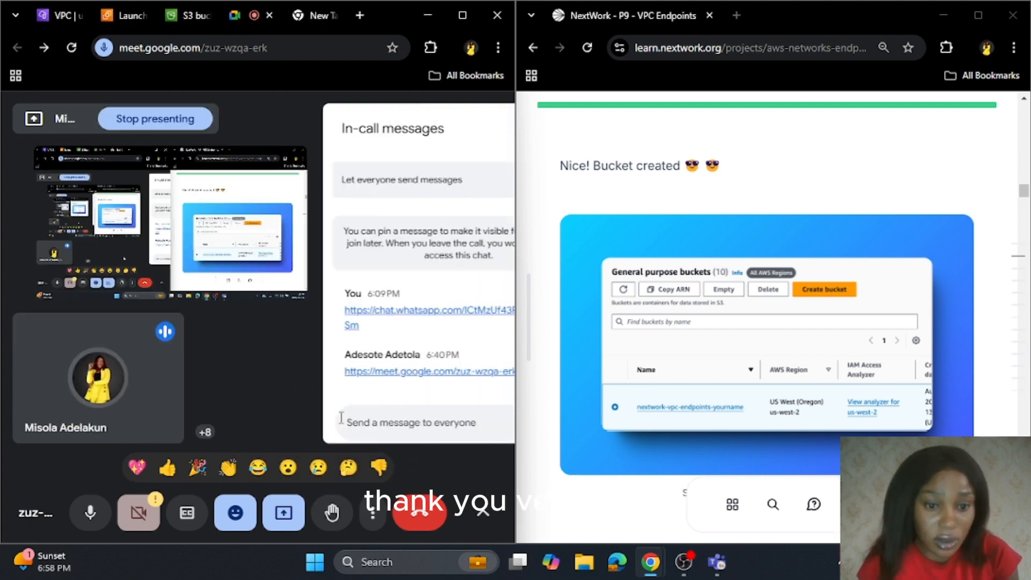
right_click(367, 378)
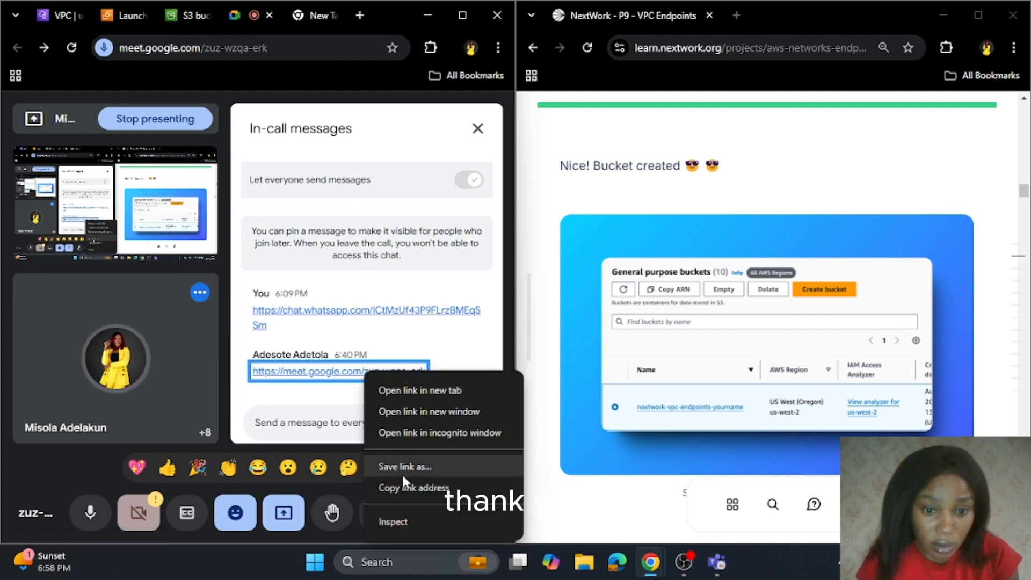
click(411, 486)
Send "Join here please:" followed by the copied Google Meet link in the Teams meeting chat and put the chat window away
click(717, 562)
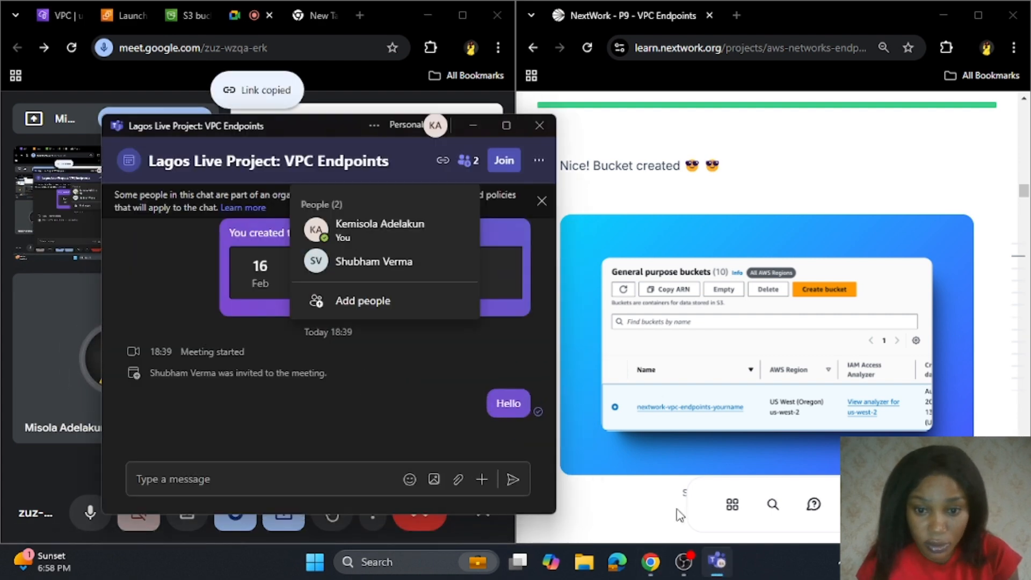
click(244, 478)
text(Join)
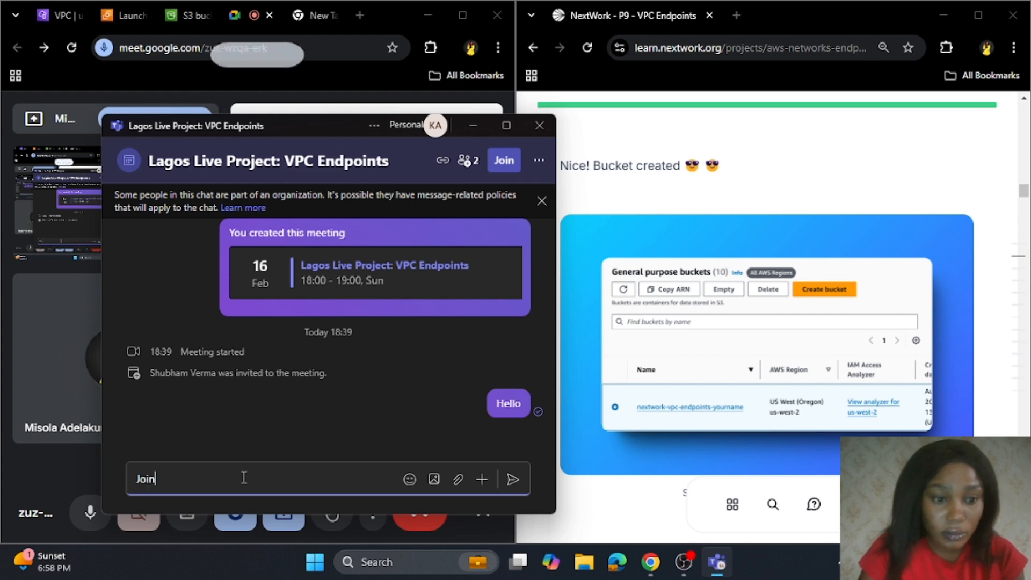
text( here please)
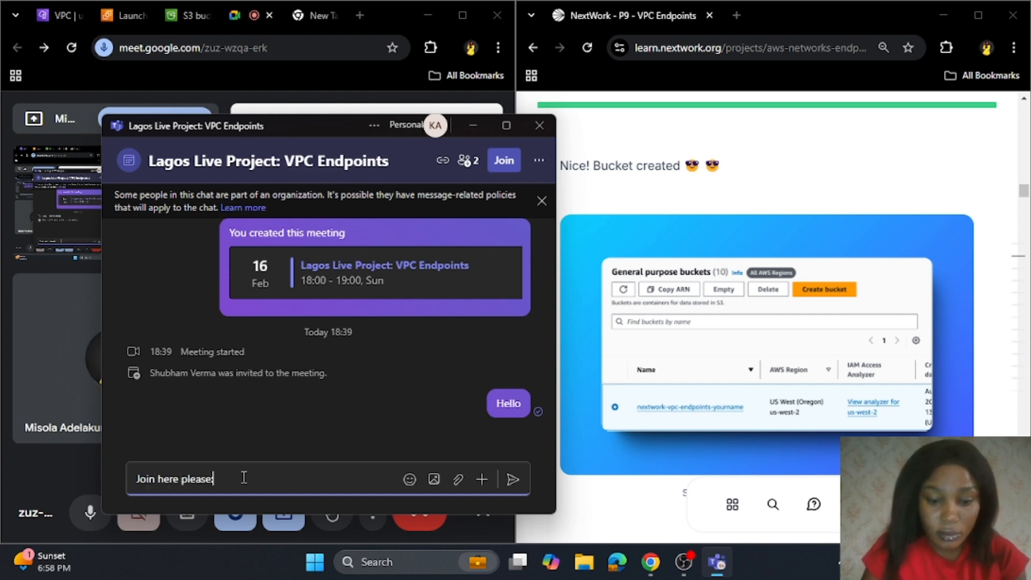
text(:)
key(ctrl+v)
key(Return)
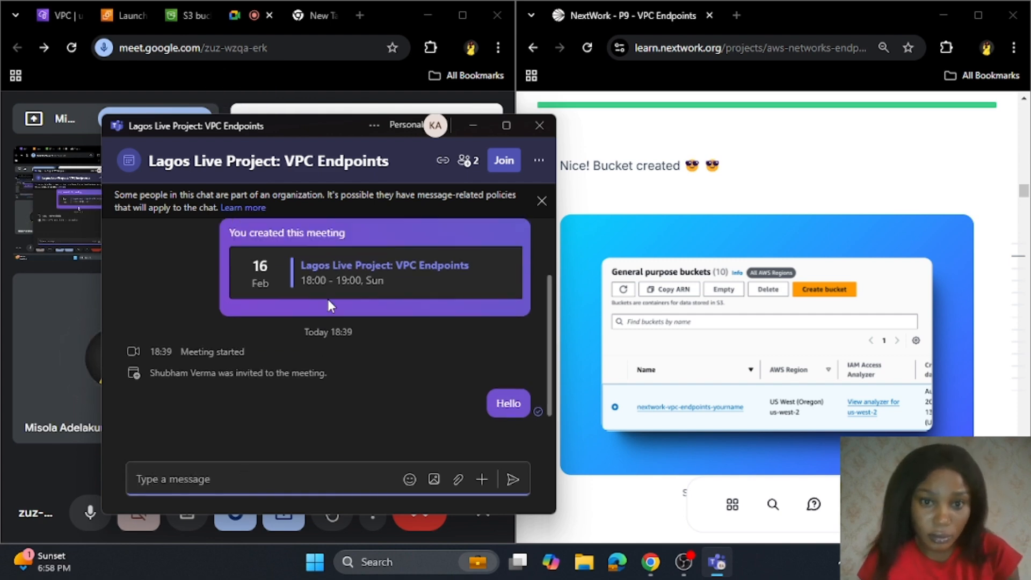
click(475, 125)
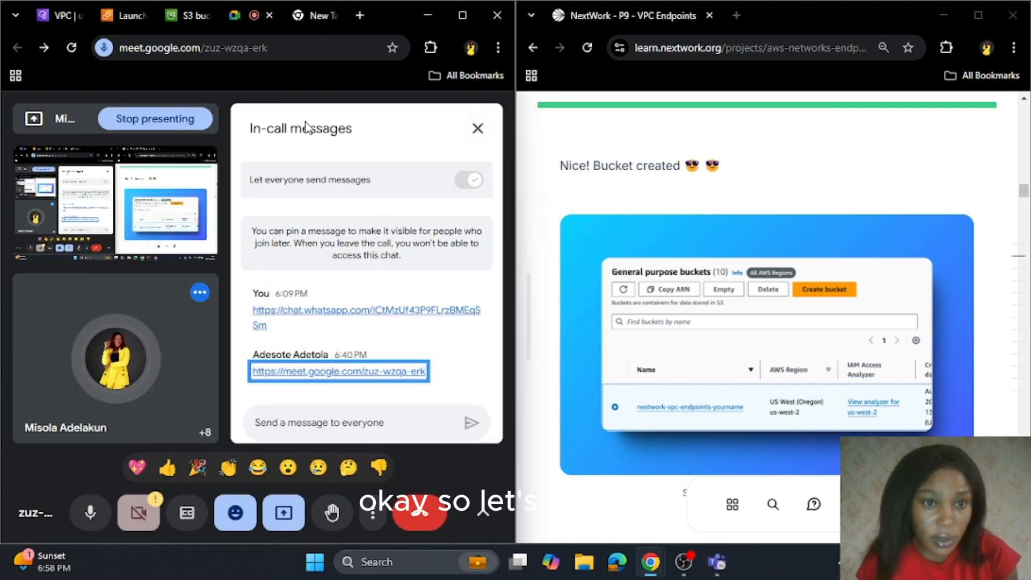
Close the in-call messages, return to the S3 buckets page, and move the floating Meet window clear of the guide's bucket-name instructions
click(478, 129)
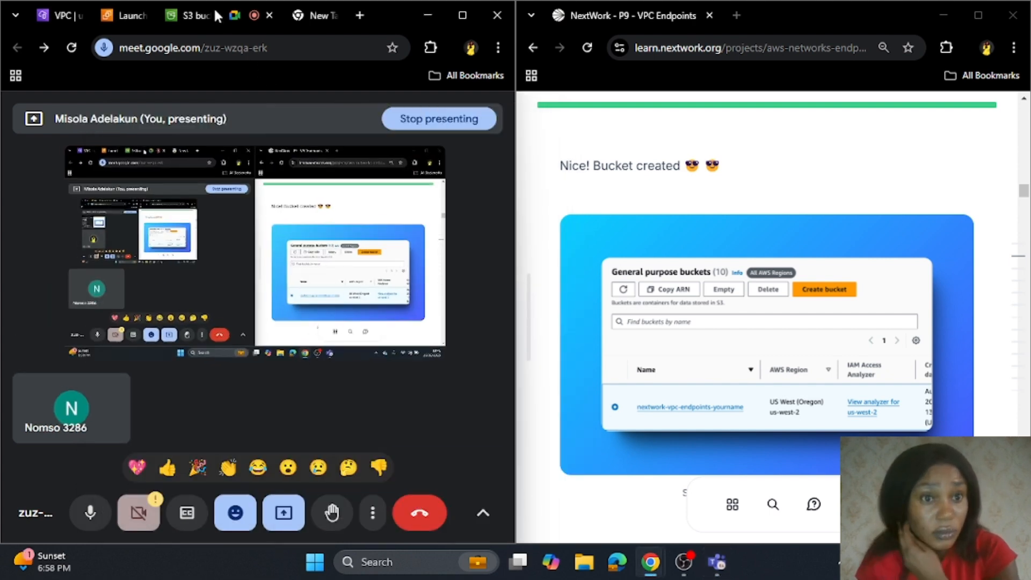
click(213, 7)
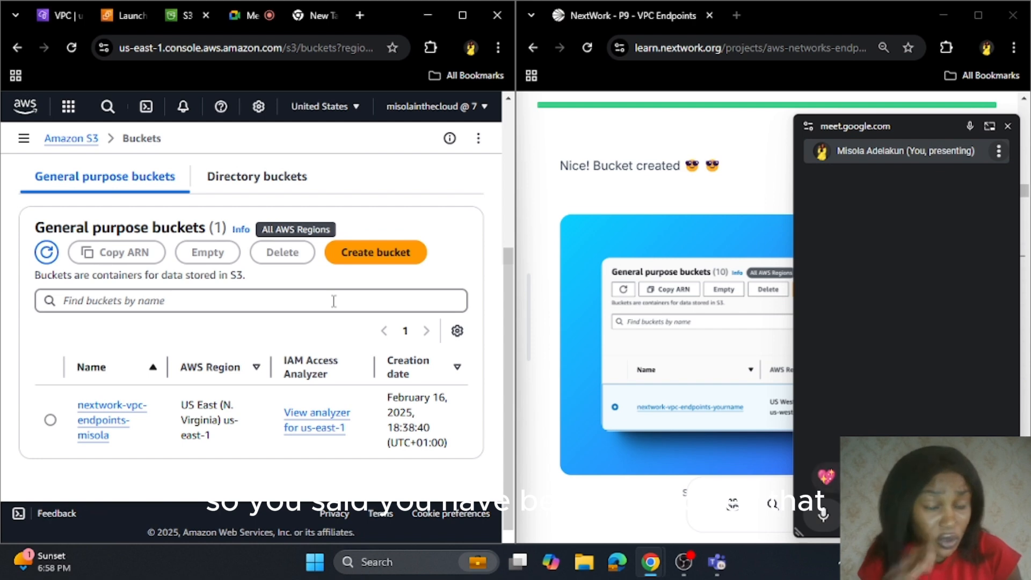
drag(922, 125, 922, 492)
scroll(809, 376, up, 7)
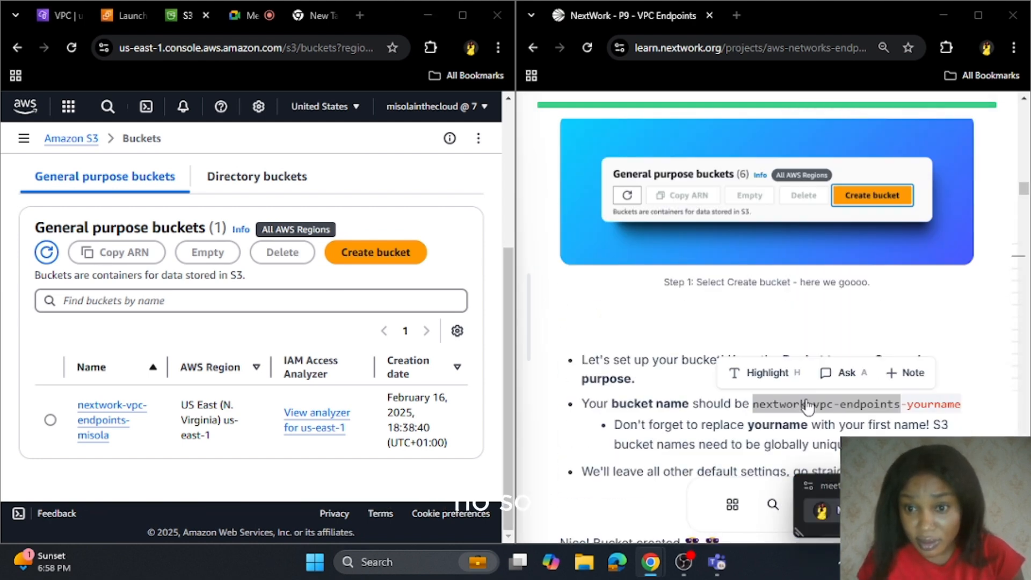
Enlarge the guide's EC2 network settings image to examine its subnet, public IP and security group values, and close the enlarged view
scroll(672, 341, up, 15)
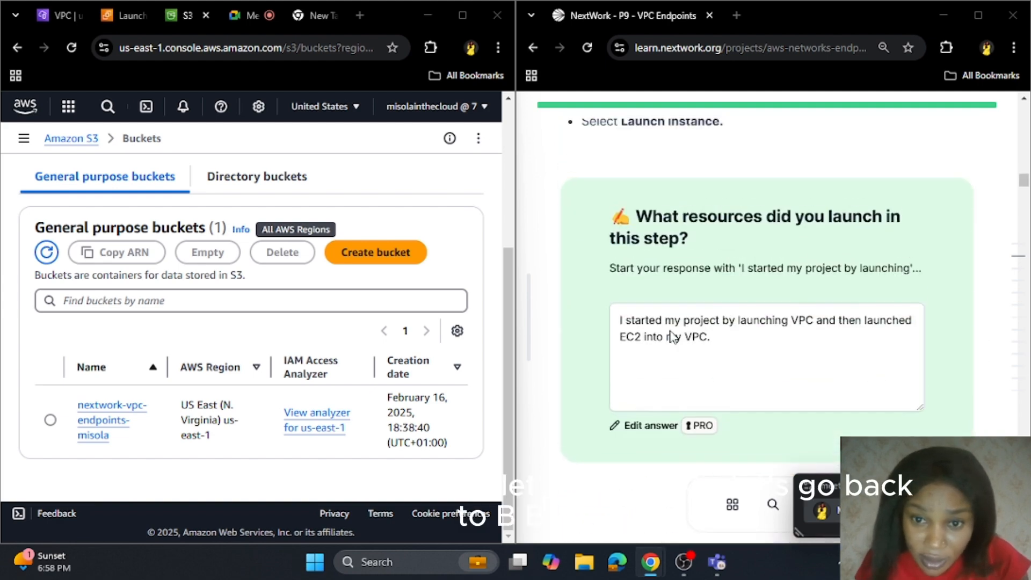
scroll(673, 337, up, 15)
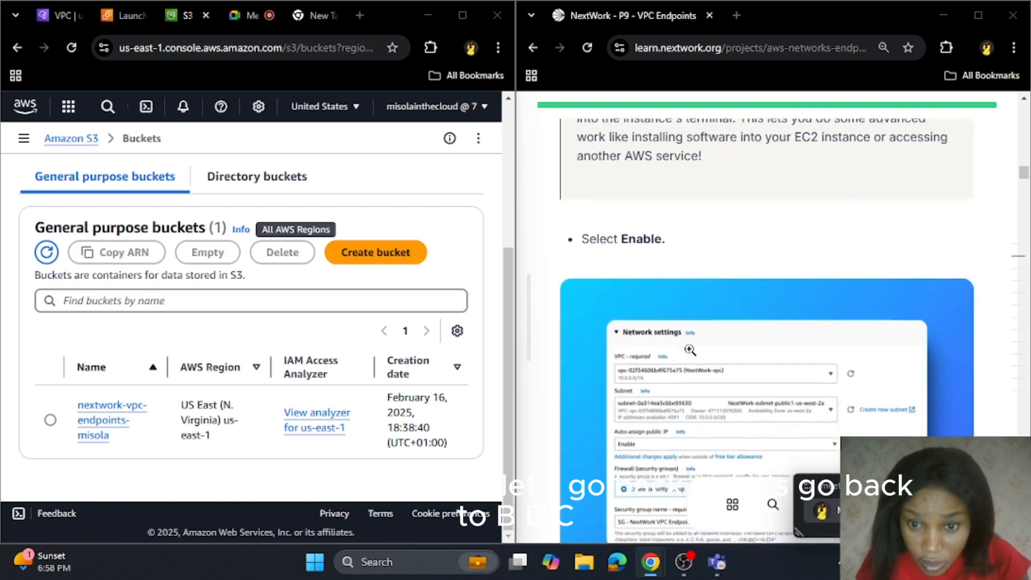
scroll(690, 350, down, 3)
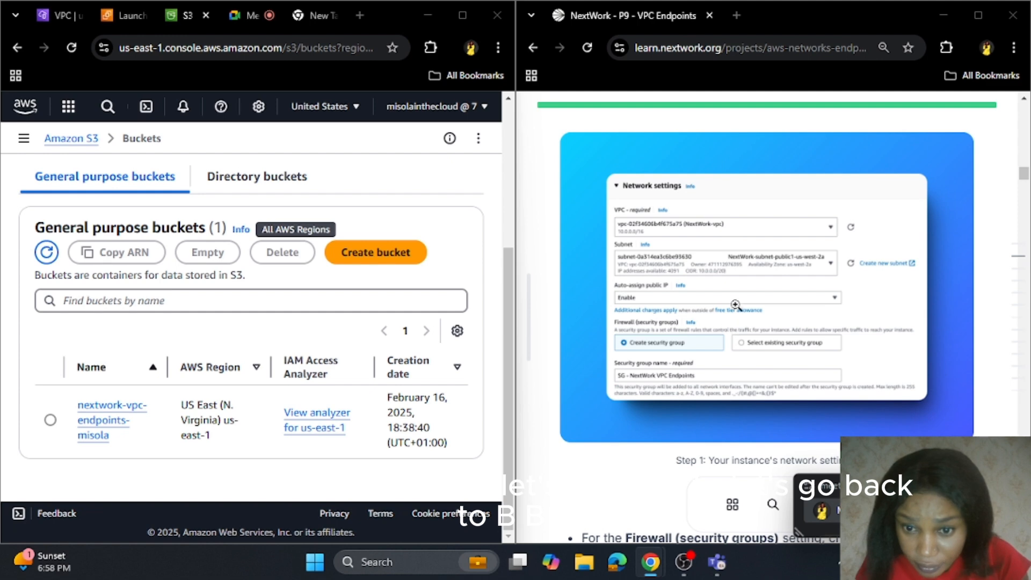
click(697, 314)
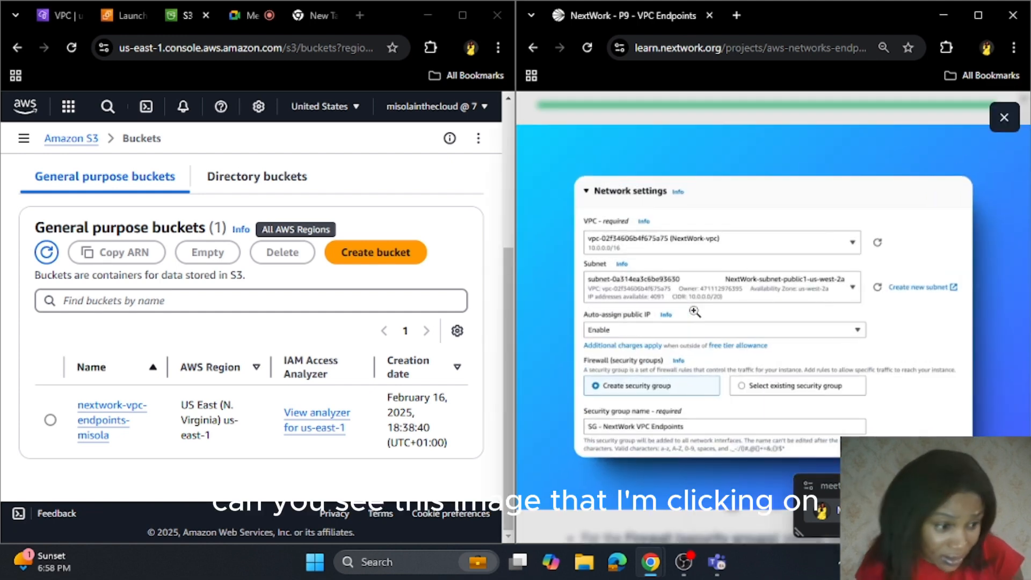
click(673, 349)
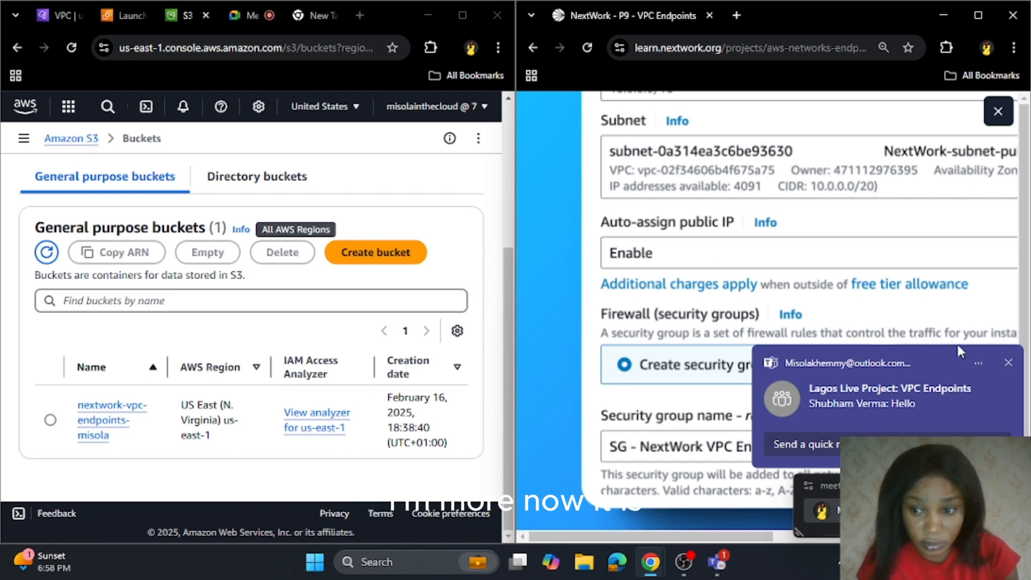
click(1008, 363)
scroll(773, 252, down, 2)
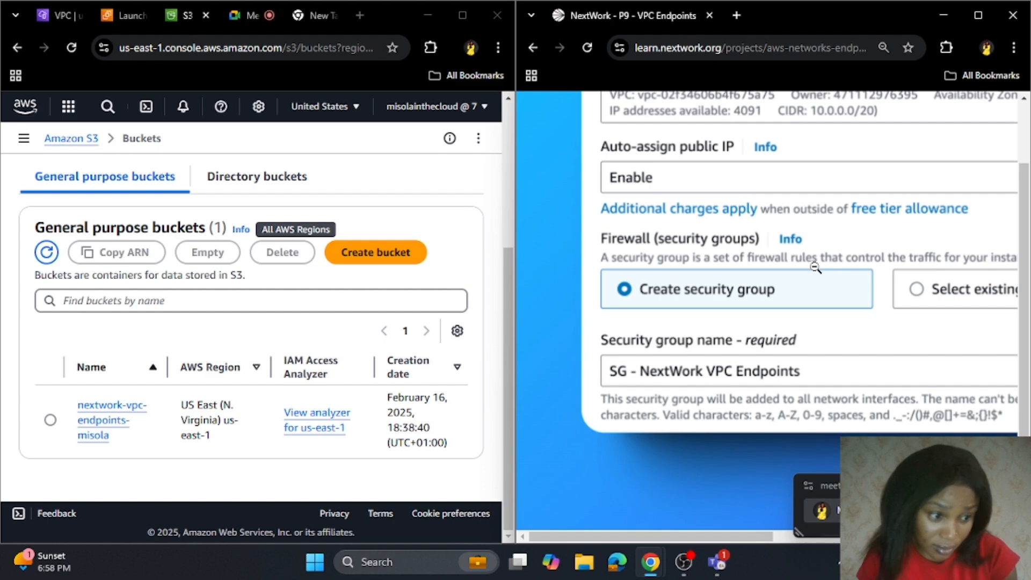
scroll(816, 268, up, 2)
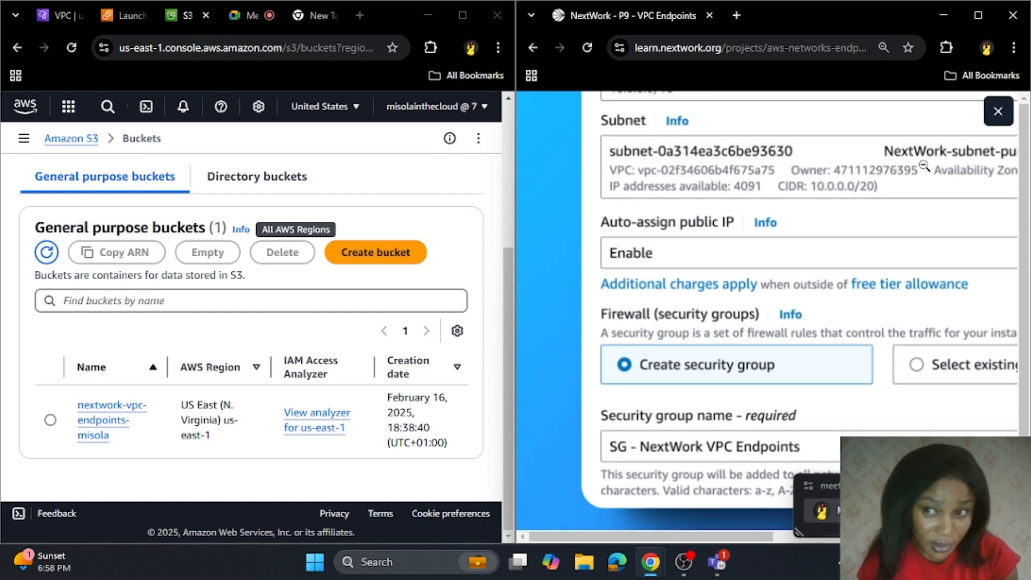
click(998, 111)
Locate the guide's section on uploading two files and open the newly created nextwork-vpc-endpoints bucket
scroll(671, 284, down, 10)
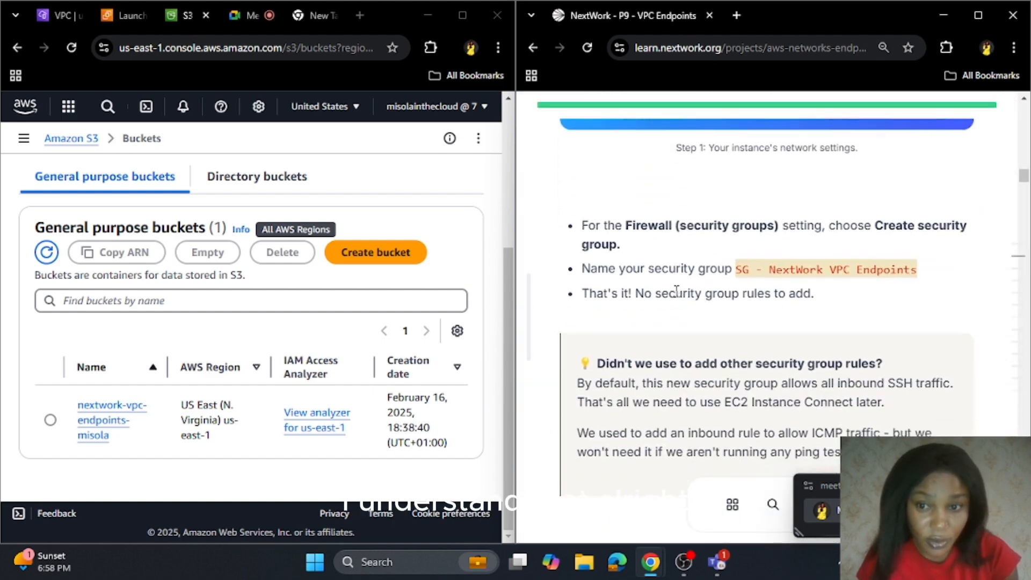
scroll(683, 301, down, 20)
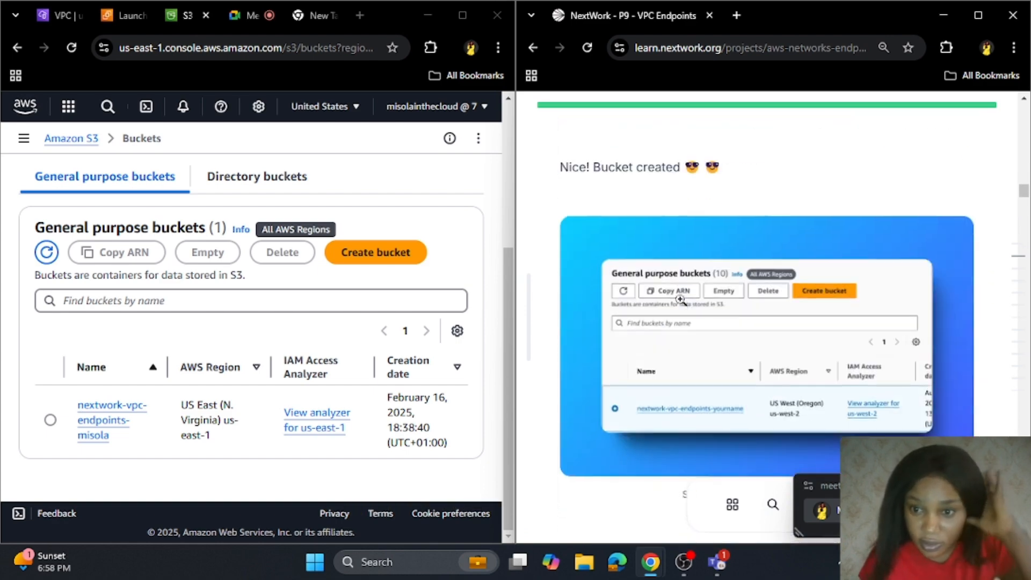
scroll(682, 299, down, 10)
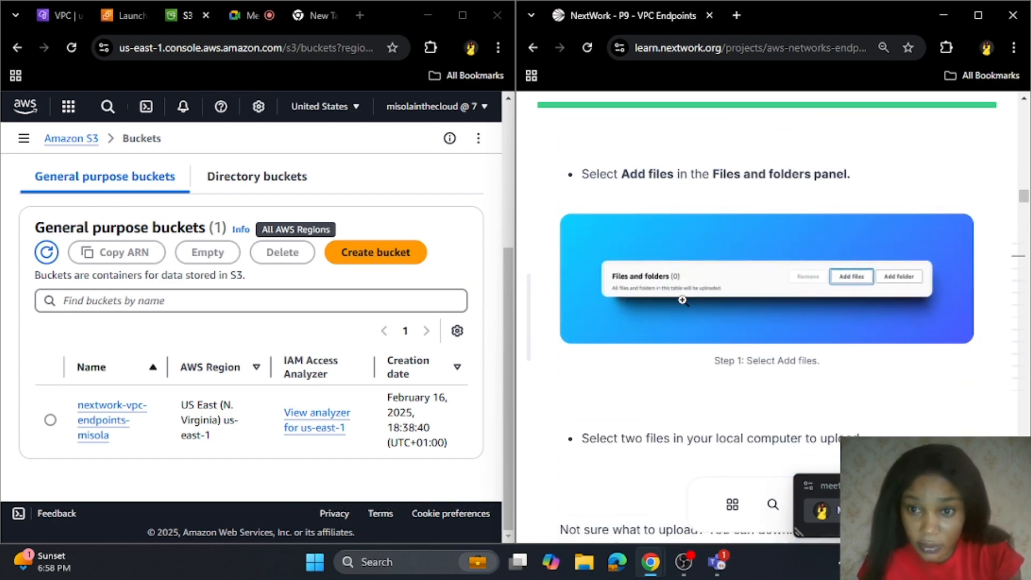
scroll(682, 301, up, 4)
scroll(683, 301, up, 1)
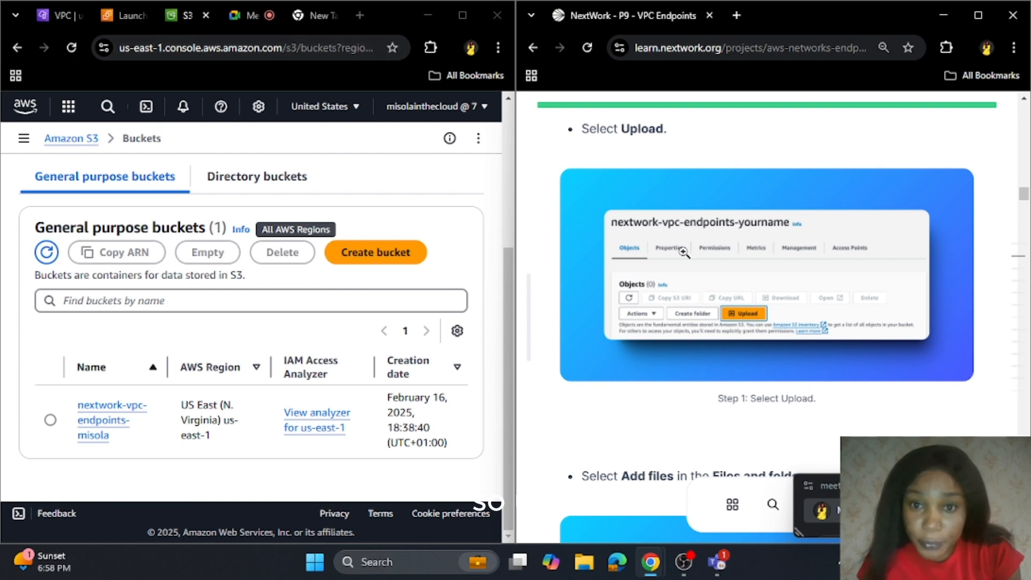
scroll(634, 285, up, 5)
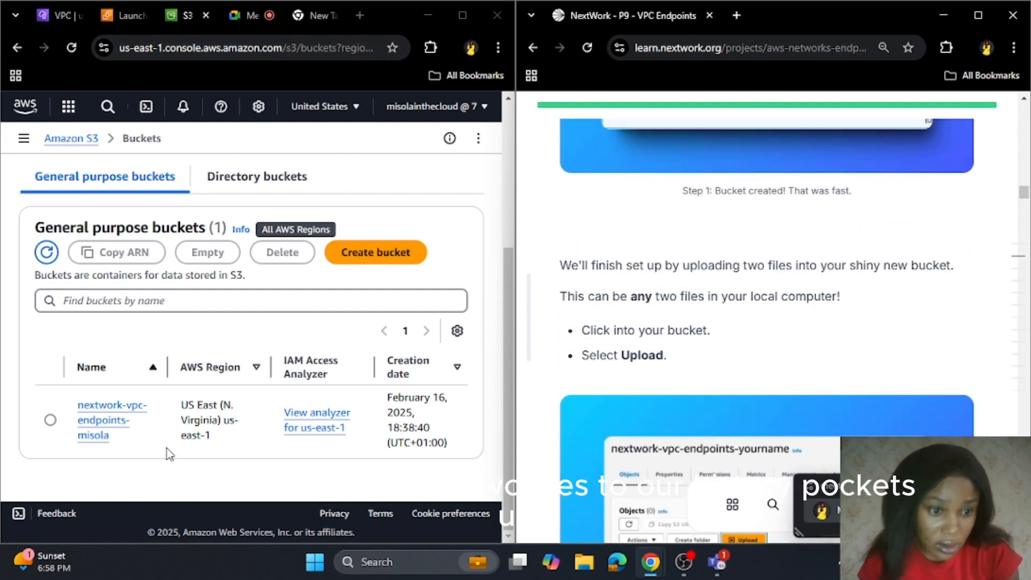
click(113, 420)
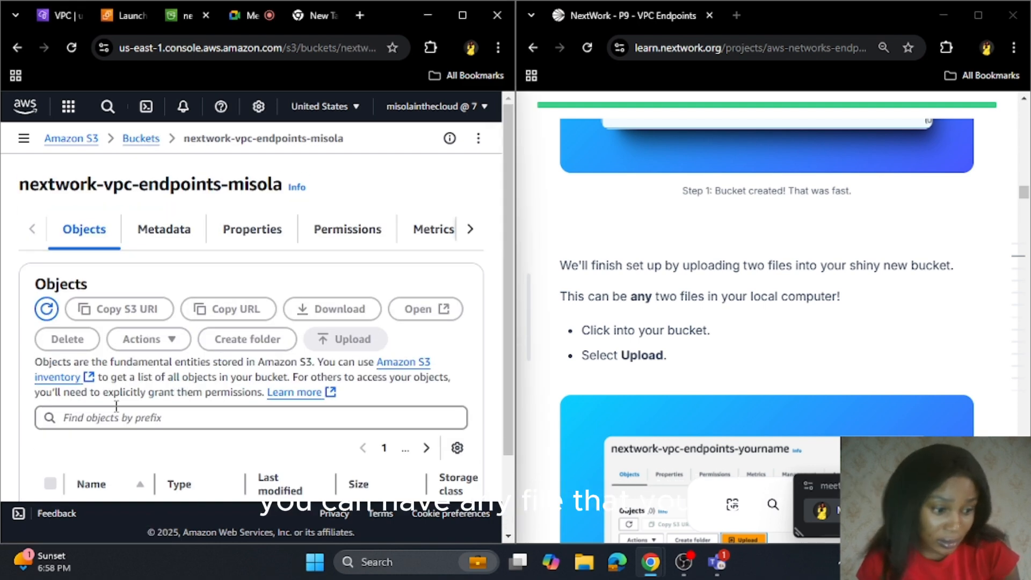
Start an upload to the bucket and add the images "NextWork - Lelo is awesome" and "NextWork - Denzel is awesome" from Downloads
scroll(116, 407, down, 2)
scroll(651, 339, down, 10)
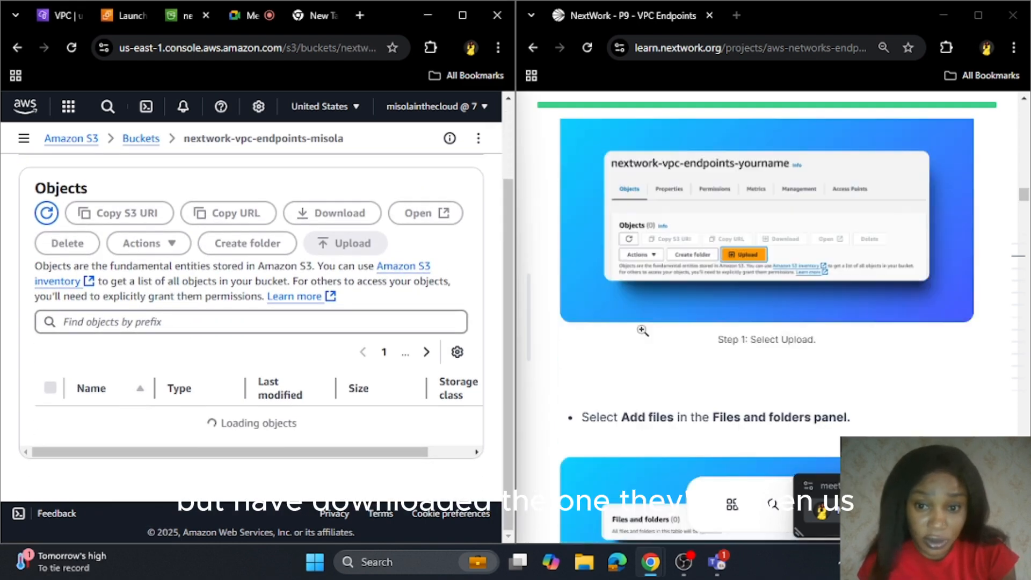
scroll(652, 338, down, 5)
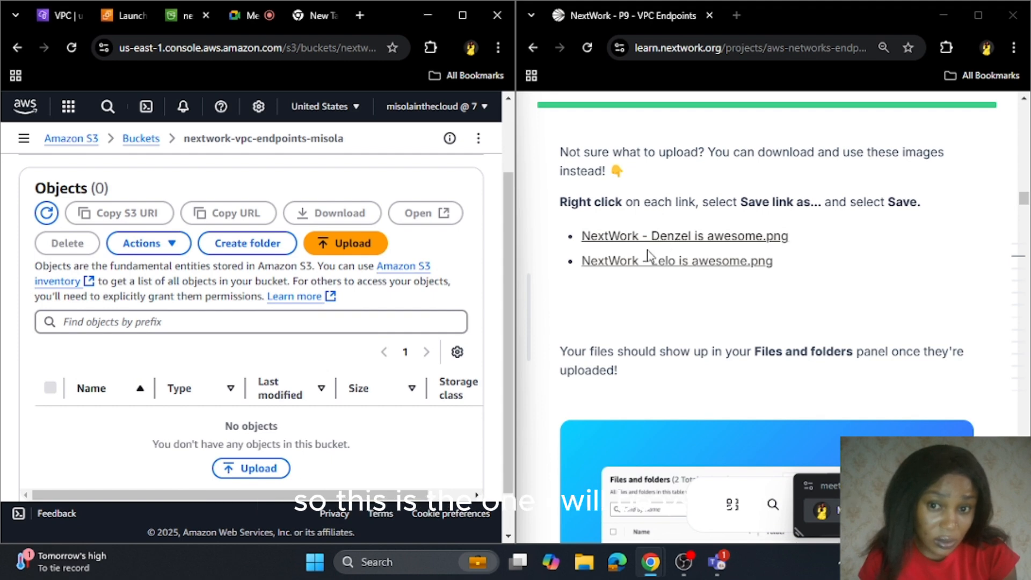
scroll(286, 396, down, 1)
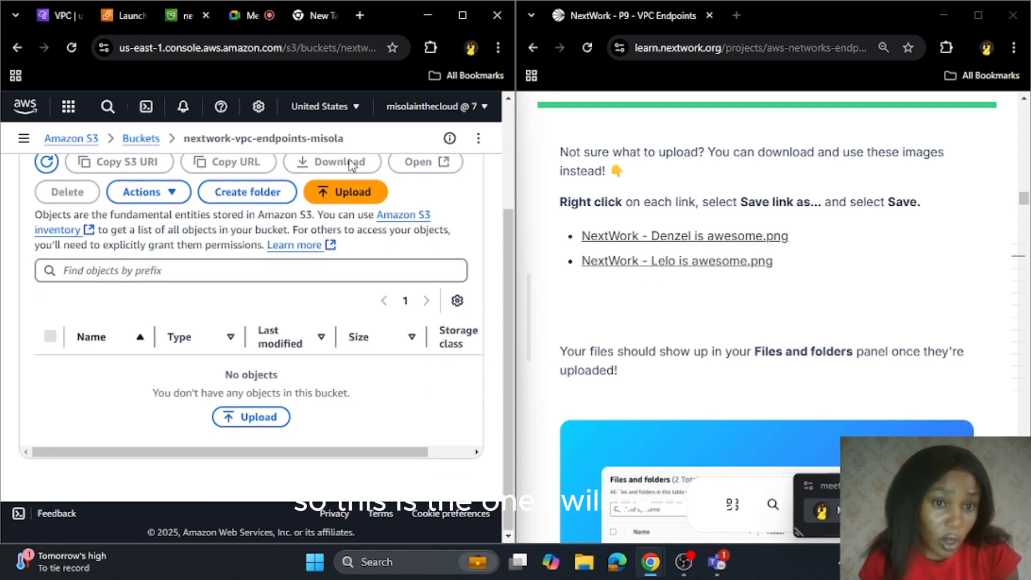
click(246, 418)
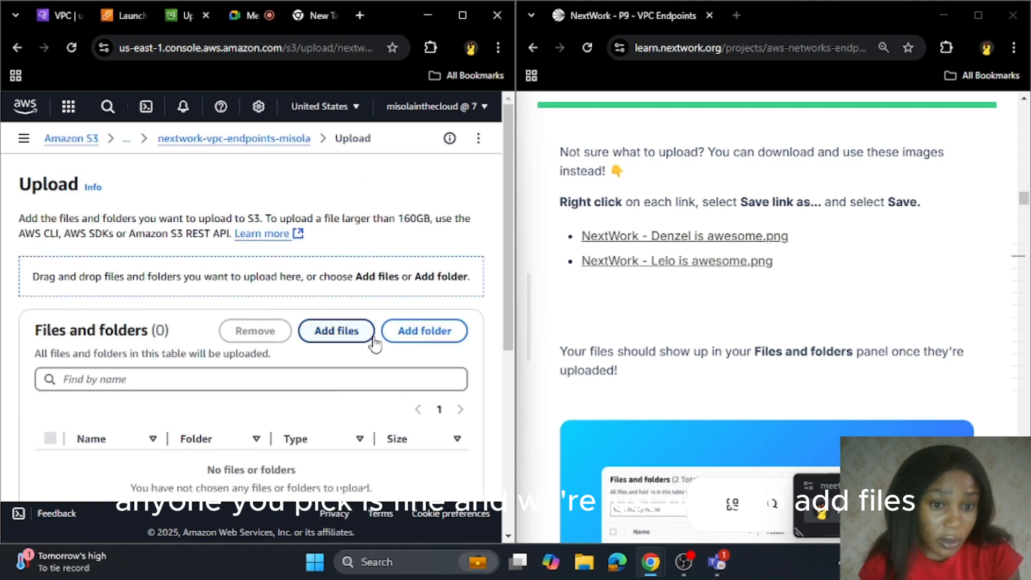
click(345, 334)
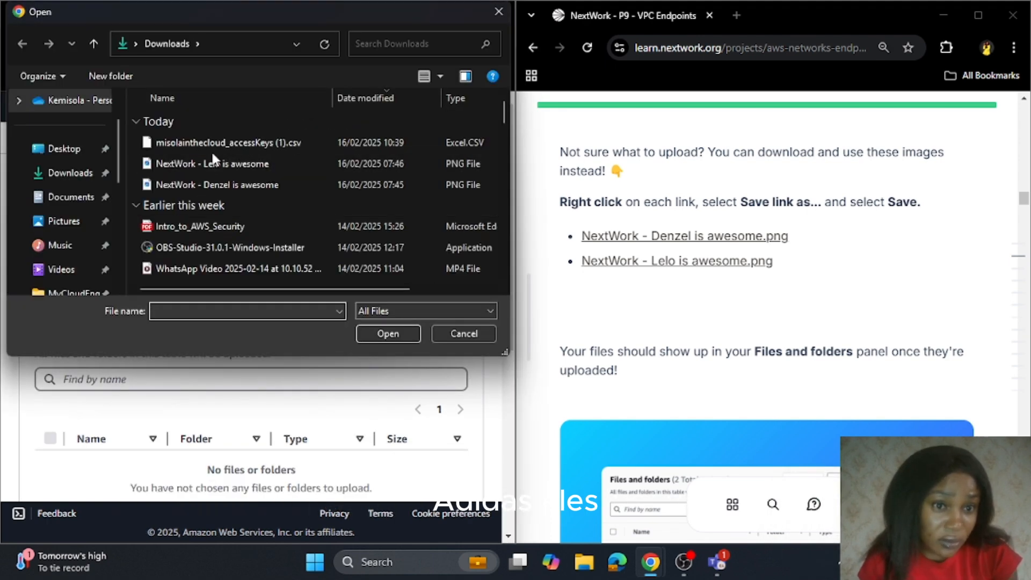
click(164, 164)
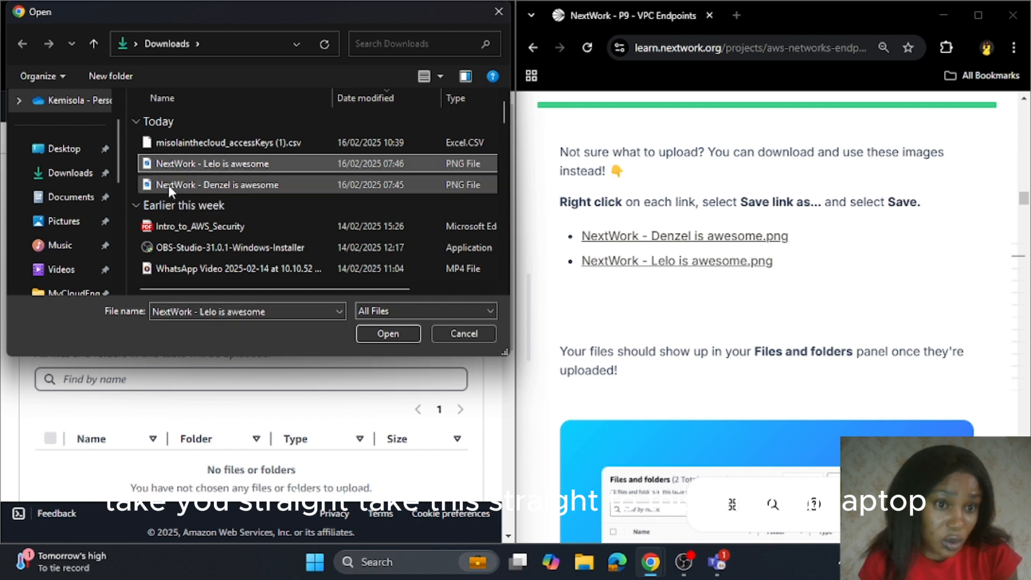
ctrl+click(169, 185)
click(379, 334)
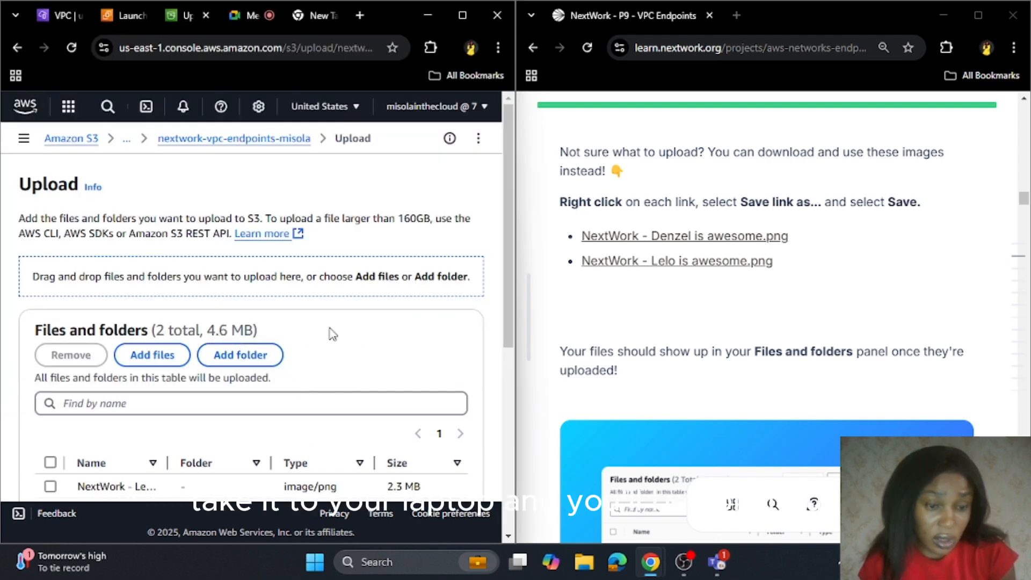
Review the listed files and the destination, and upload both images to the bucket with the default permissions and properties
scroll(328, 338, down, 3)
scroll(212, 350, down, 1)
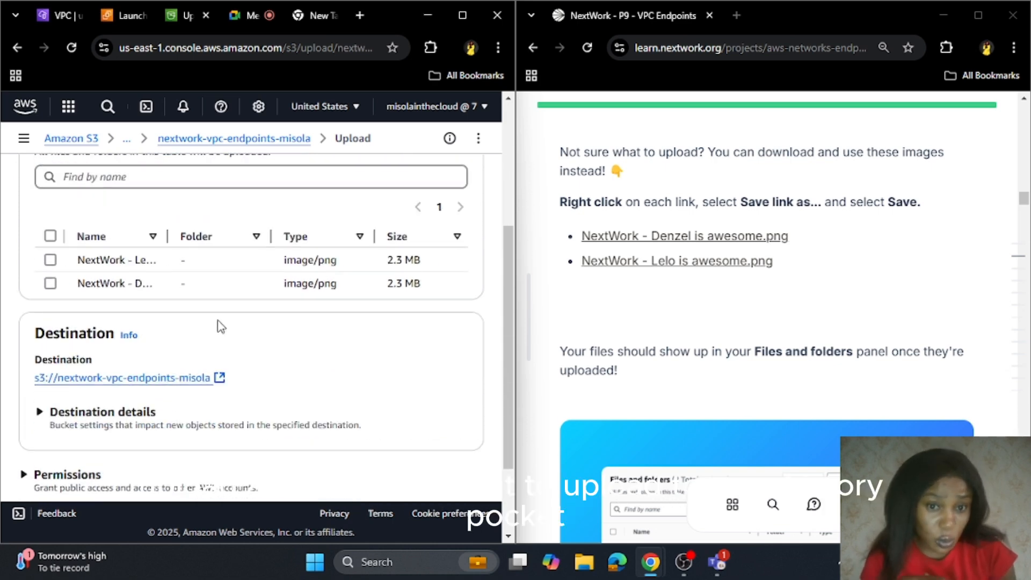
scroll(189, 336, up, 2)
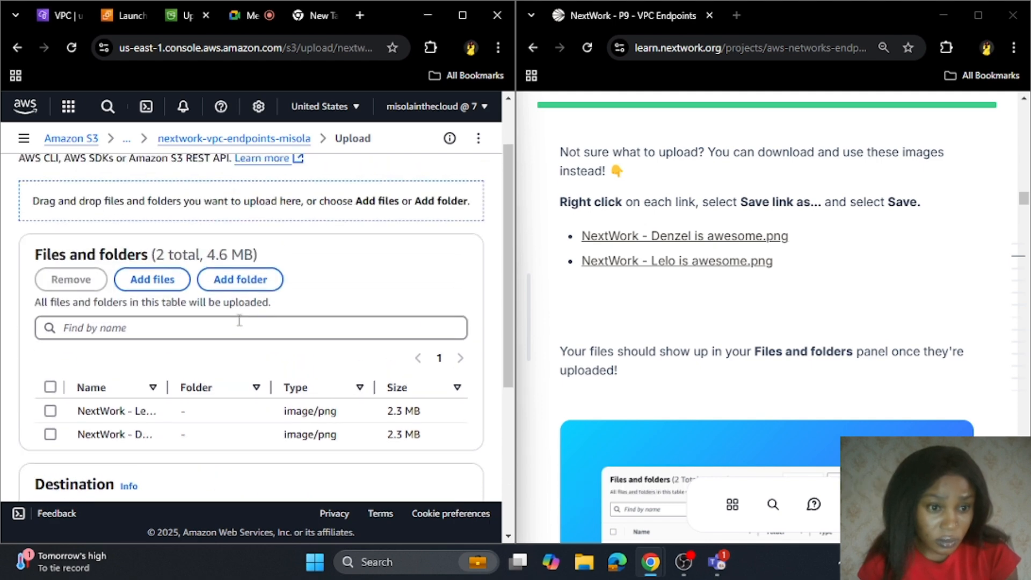
scroll(142, 322, up, 2)
scroll(276, 295, down, 5)
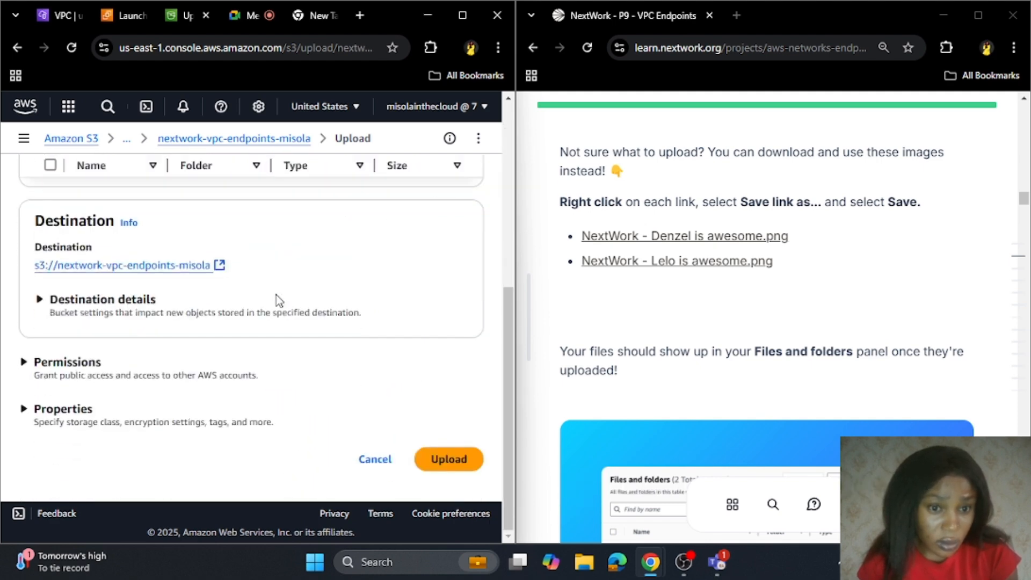
scroll(276, 295, up, 2)
scroll(350, 383, down, 2)
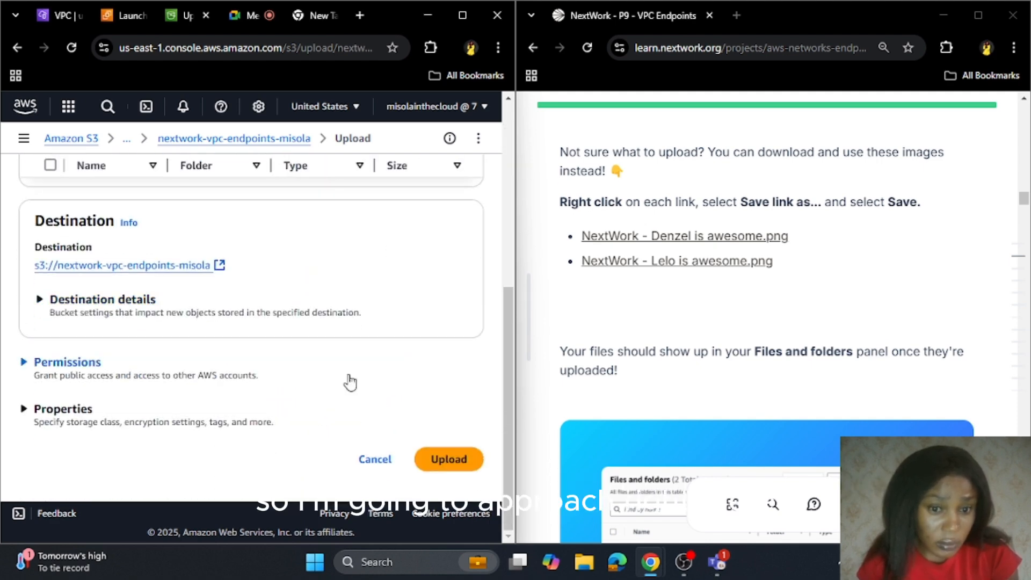
click(458, 462)
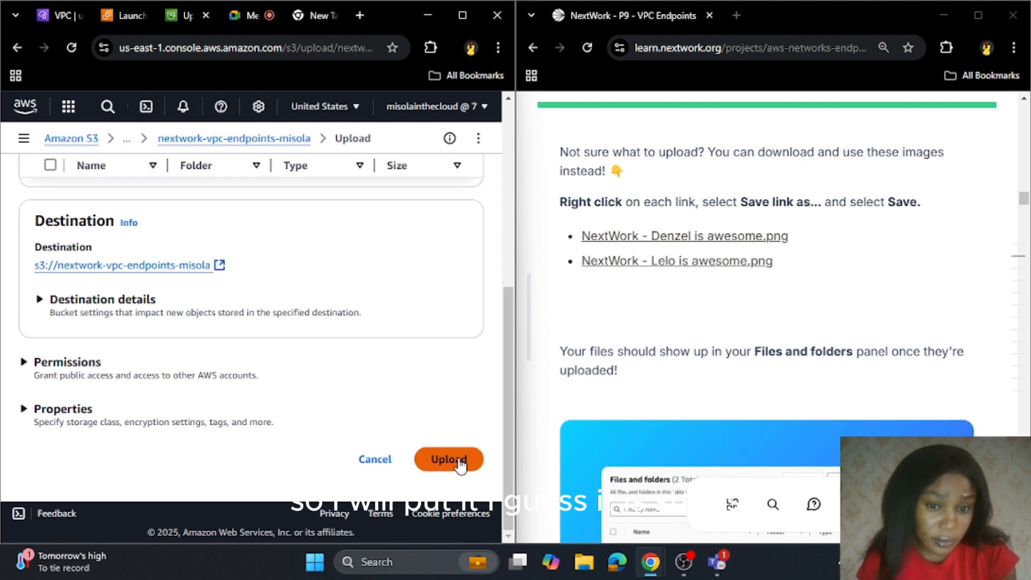
Check the status of both image uploads in the files and folders table and the upload summary
drag(236, 441, 363, 462)
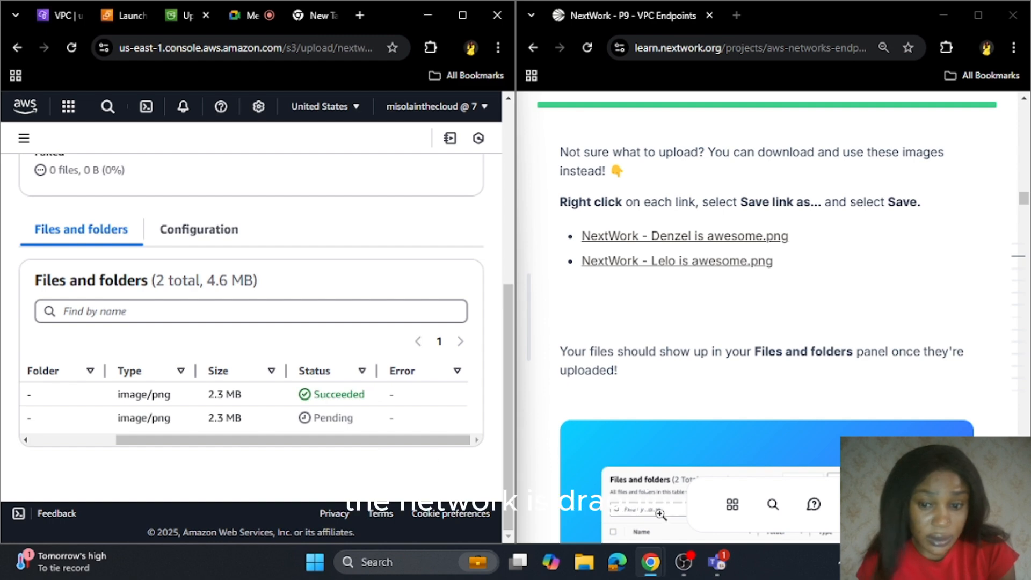
click(682, 569)
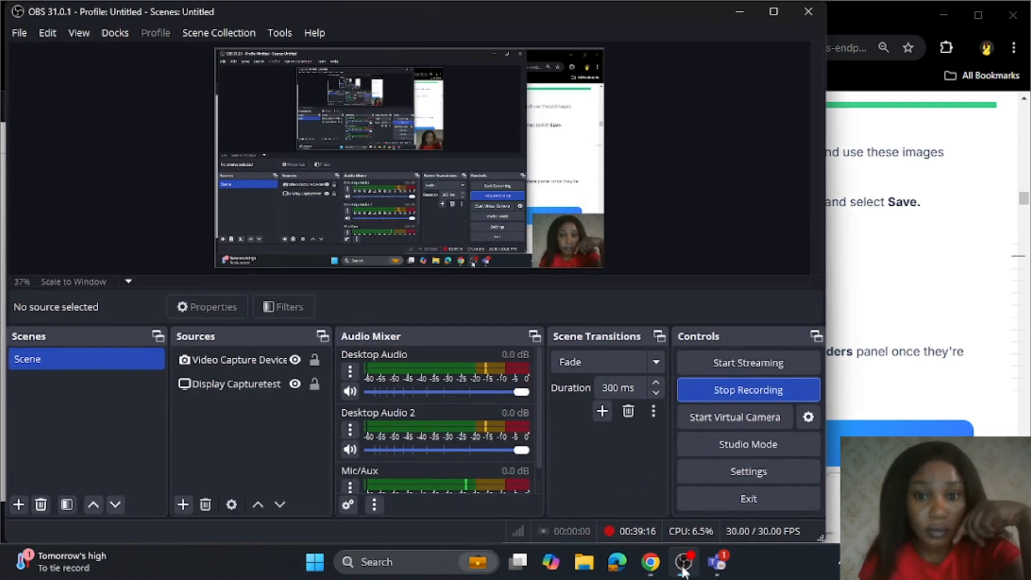
click(684, 571)
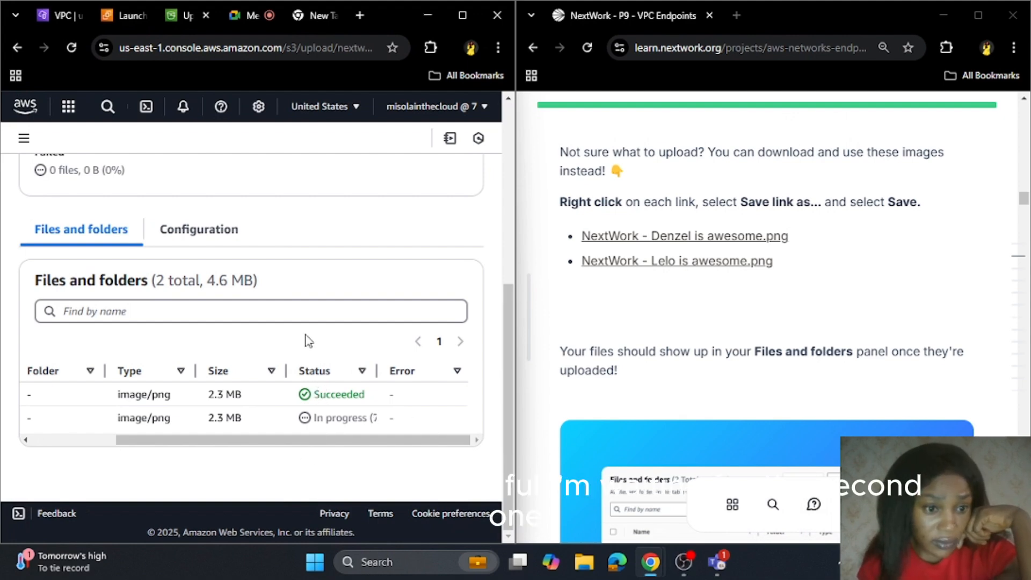
drag(254, 437, 353, 417)
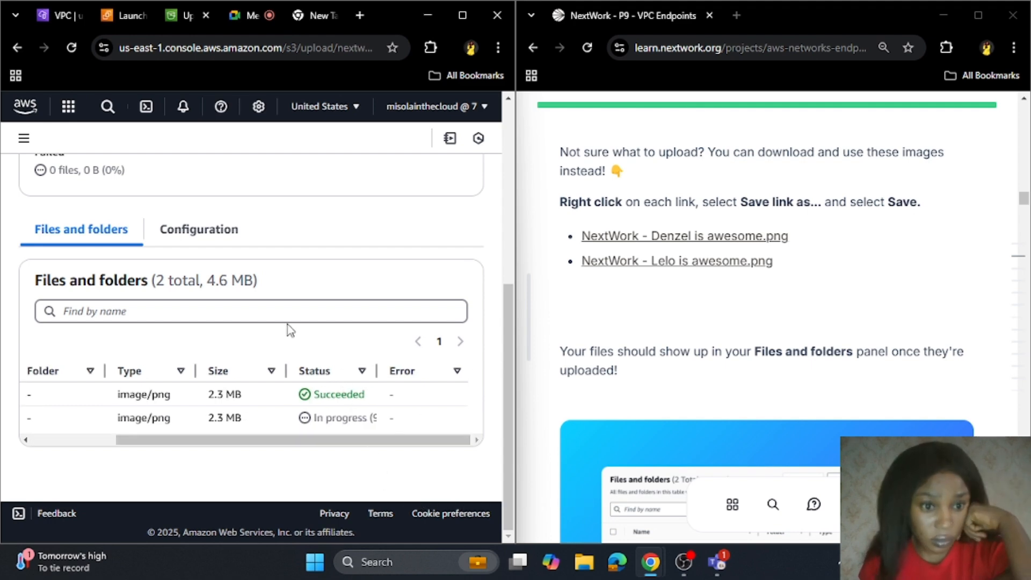
scroll(317, 450, left, 2)
scroll(317, 450, right, 1)
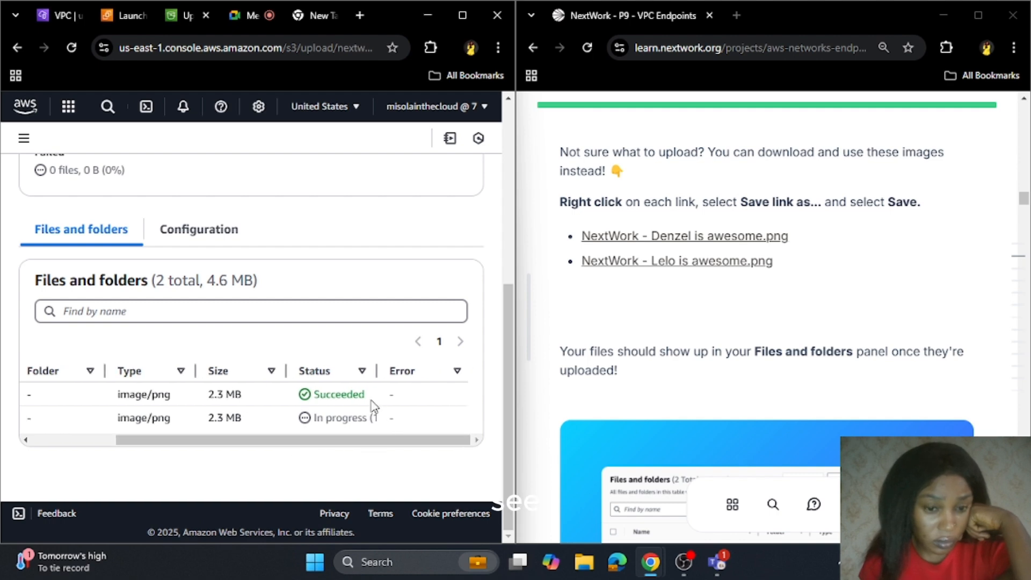
scroll(359, 354, up, 5)
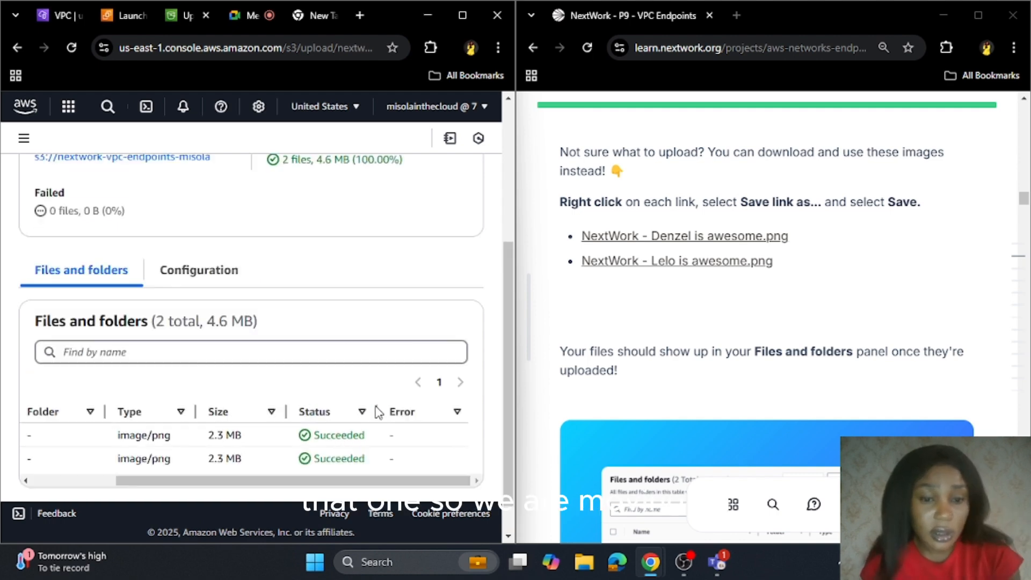
Close the upload status page to return to the bucket's objects, and advance the guide to "Connect to Your EC2 Instance"
click(450, 235)
scroll(719, 377, down, 15)
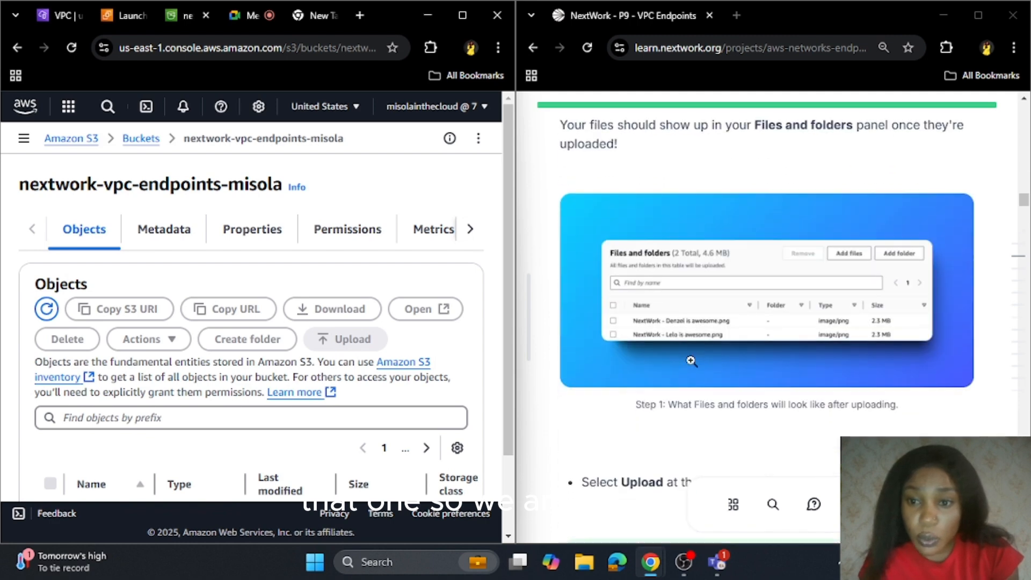
scroll(675, 344, down, 5)
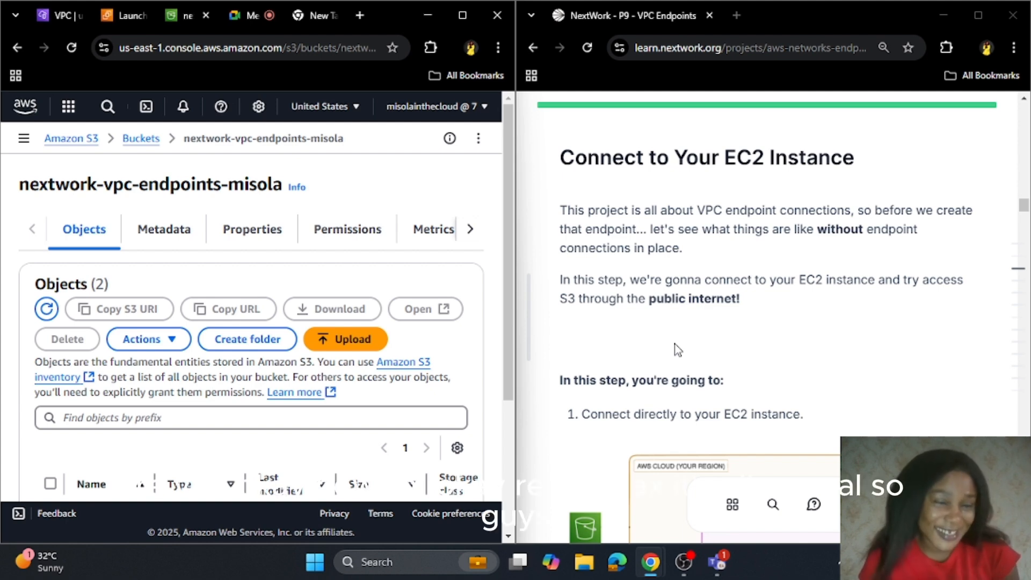
Return to the EC2 instance's launch confirmation page and look over its suggested next steps
click(129, 16)
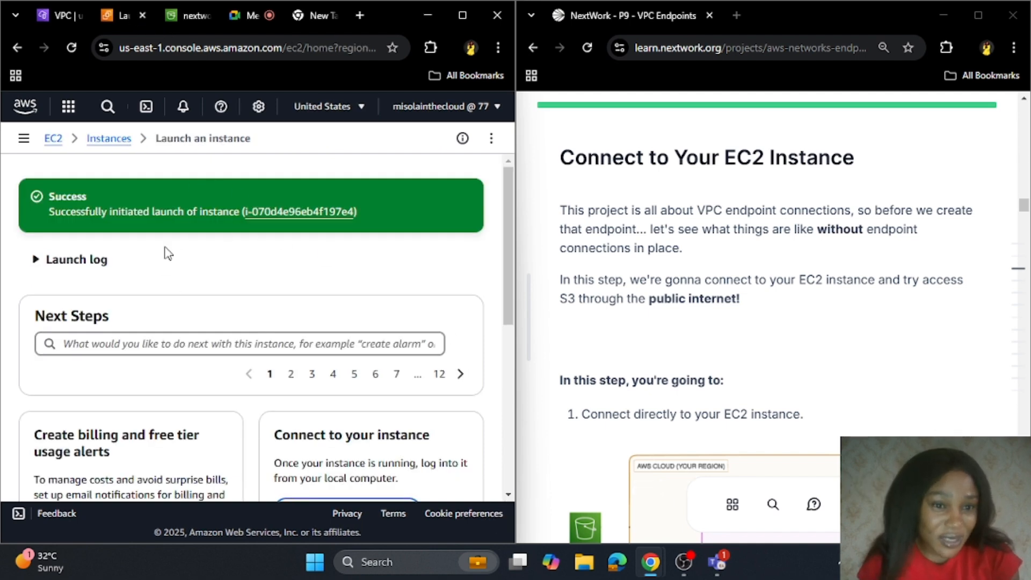
scroll(163, 322, down, 3)
scroll(158, 365, up, 3)
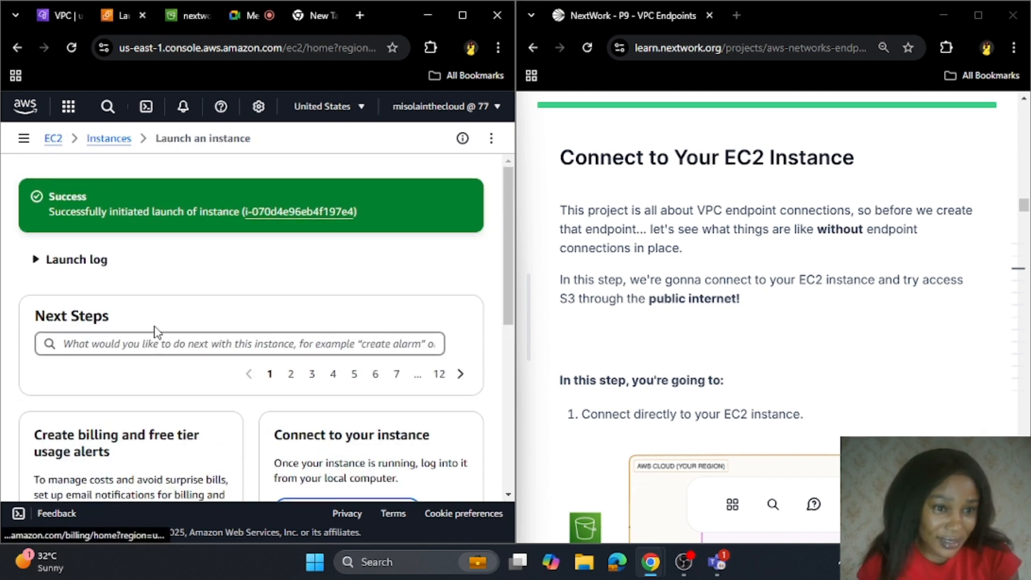
Connect to the NextWork VPC Endpoints instance through EC2 Instance Connect, using its public IPv4 address and the username ec2-user
click(105, 141)
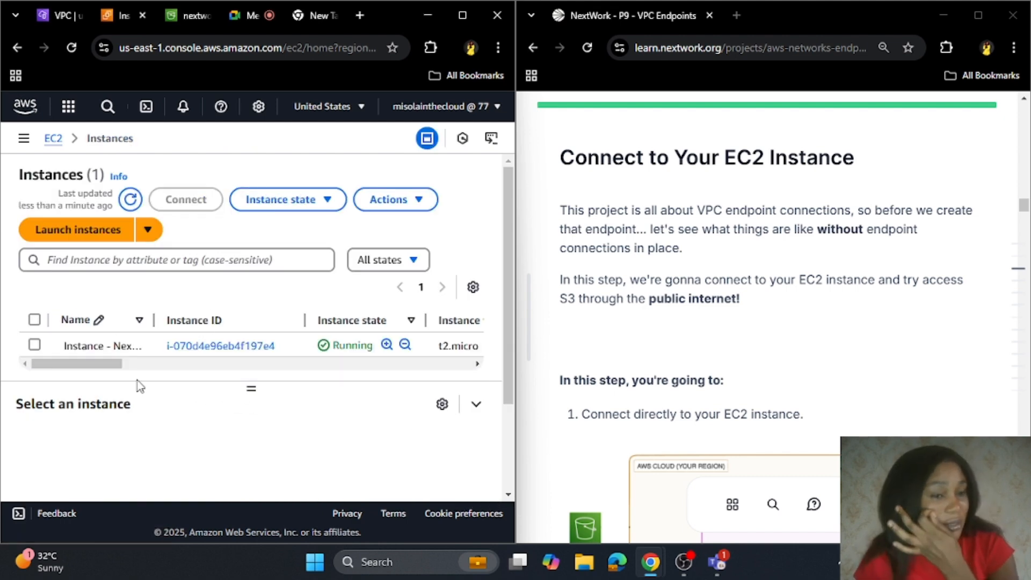
click(35, 346)
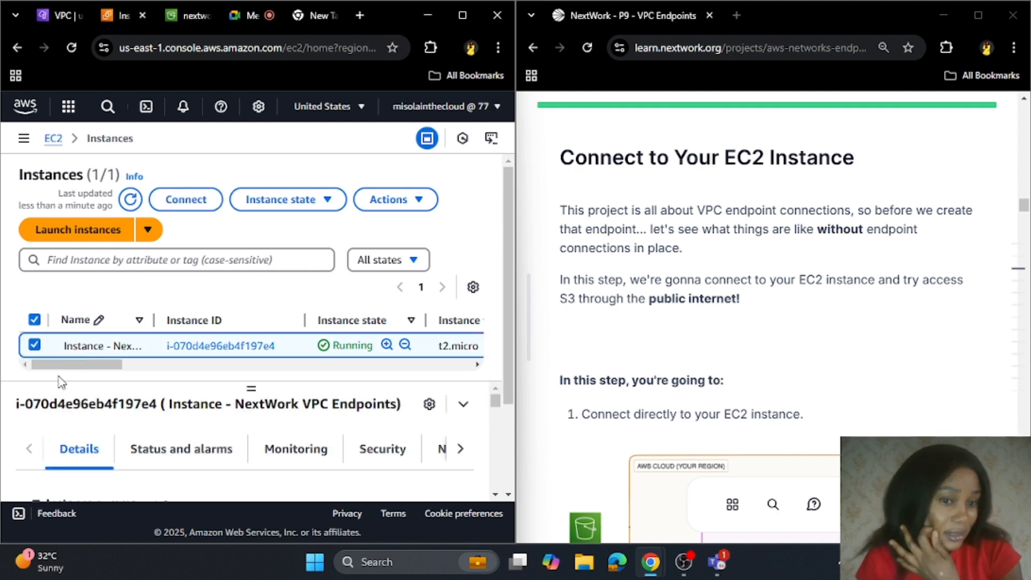
click(193, 201)
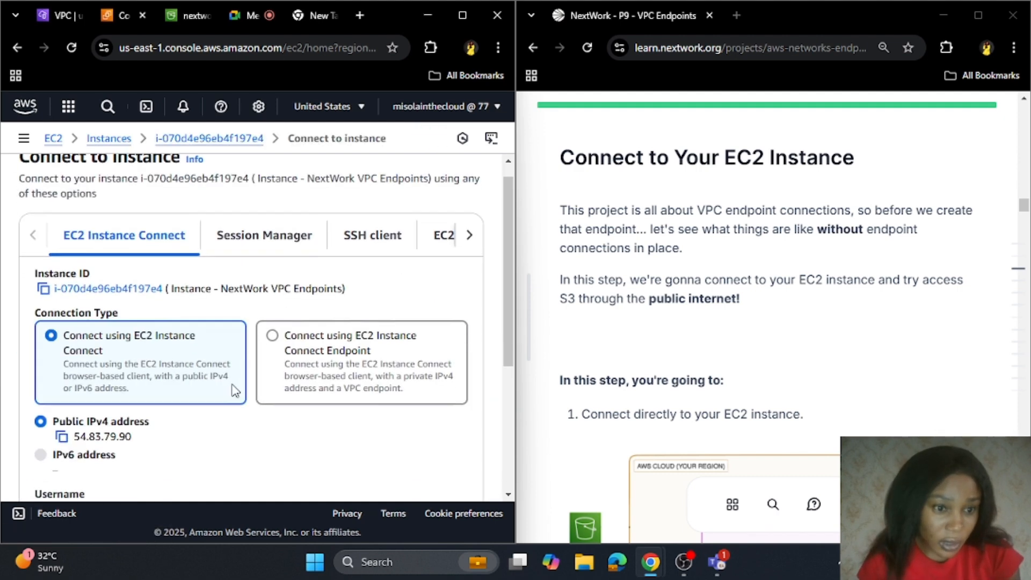
scroll(156, 337, down, 5)
scroll(318, 342, up, 2)
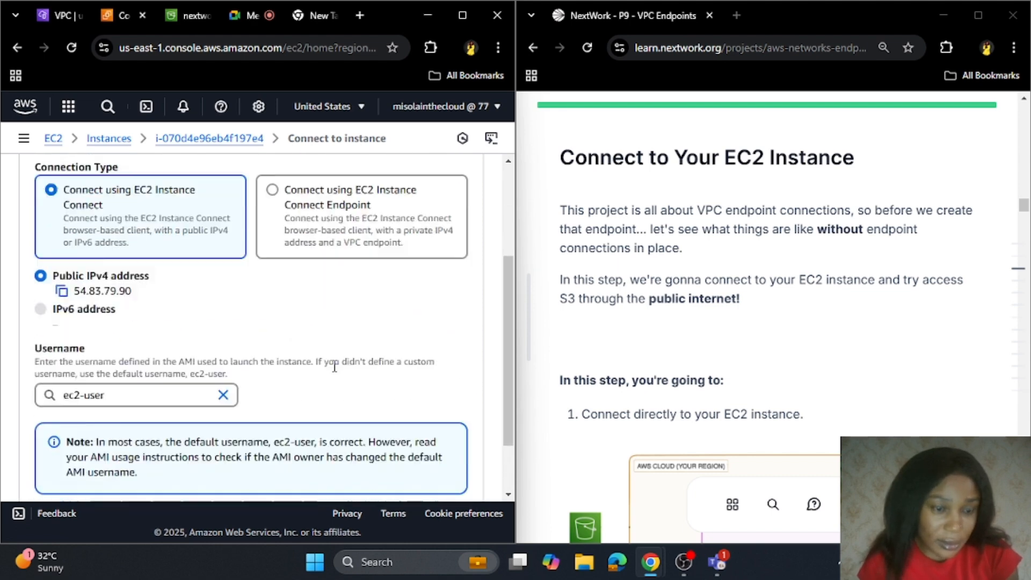
scroll(338, 364, down, 2)
click(442, 460)
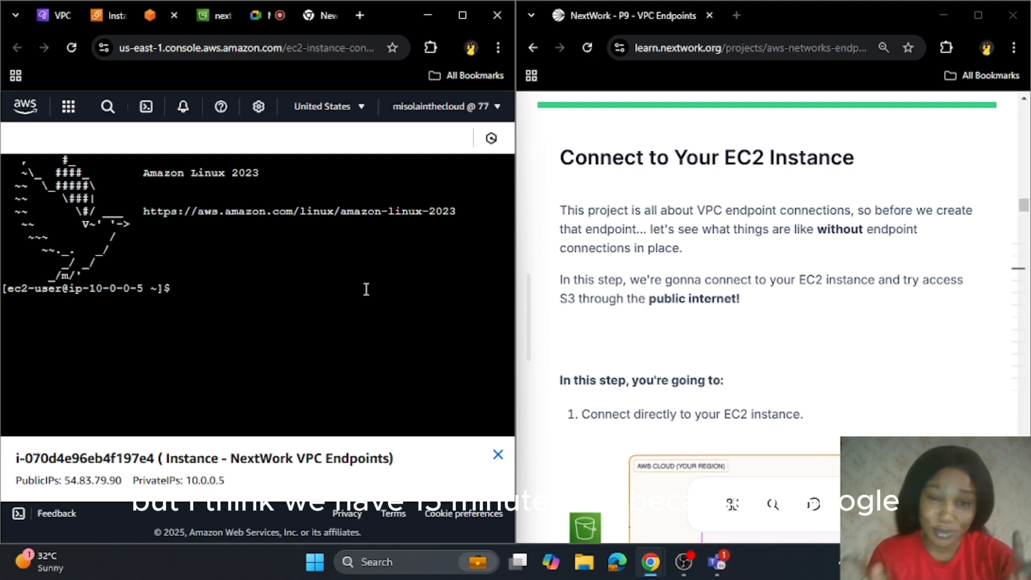
Read the guide's section on connecting to the EC2 instance, up to the first terminal command for listing S3 buckets
scroll(705, 329, down, 3)
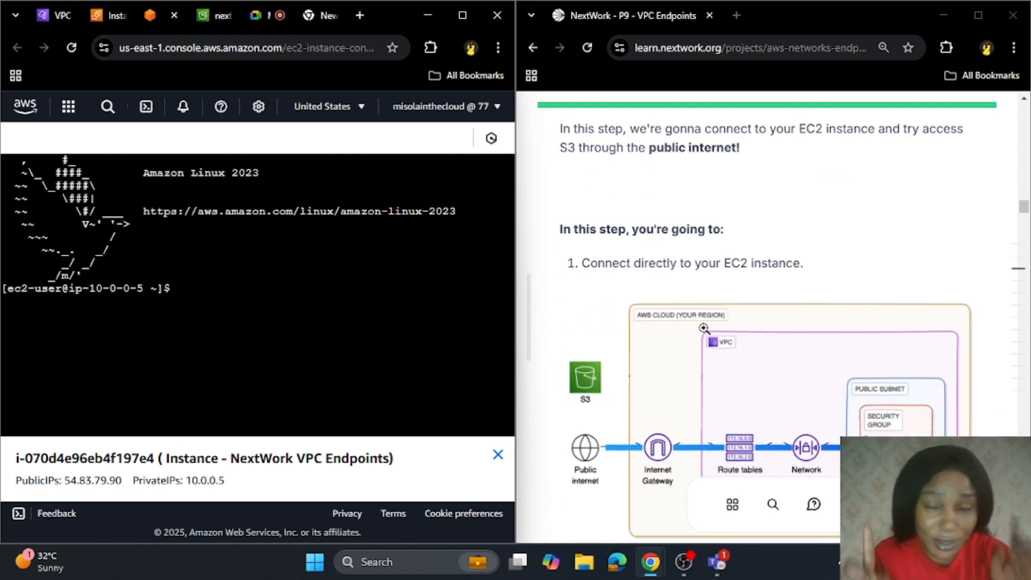
scroll(704, 328, down, 10)
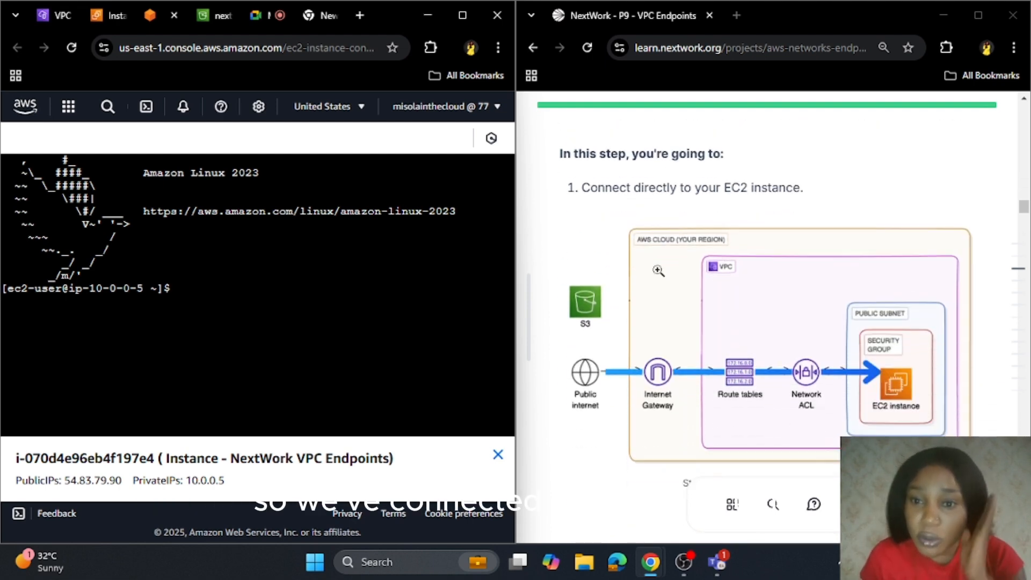
scroll(678, 335, down, 6)
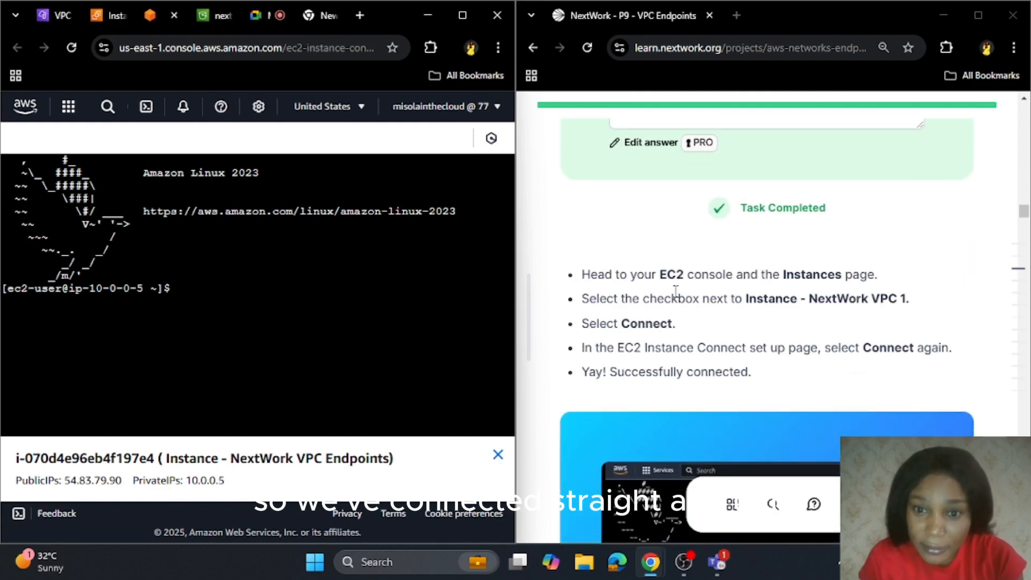
scroll(698, 301, up, 6)
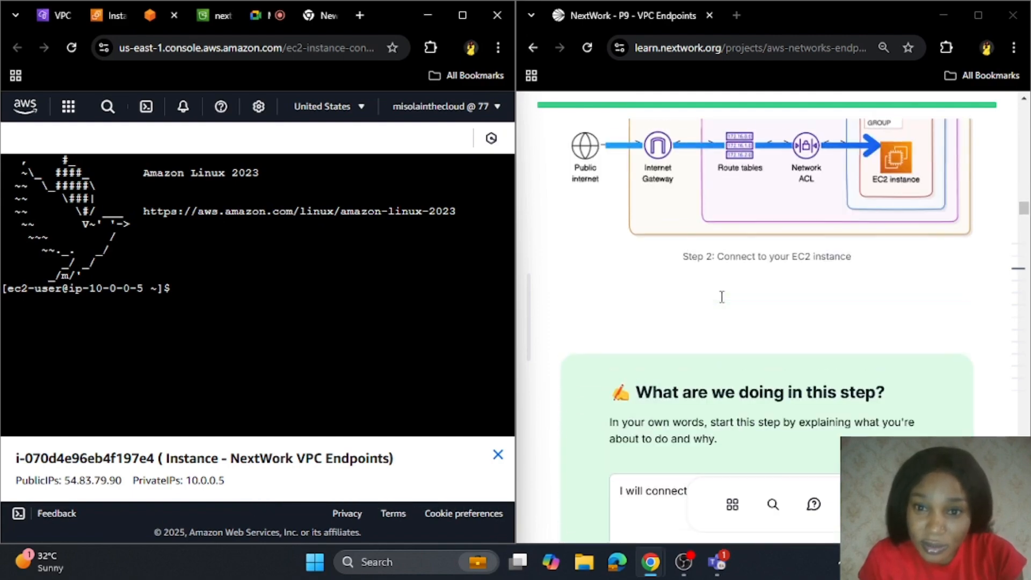
scroll(720, 294, down, 12)
scroll(722, 314, down, 4)
scroll(720, 333, up, 5)
scroll(712, 404, down, 2)
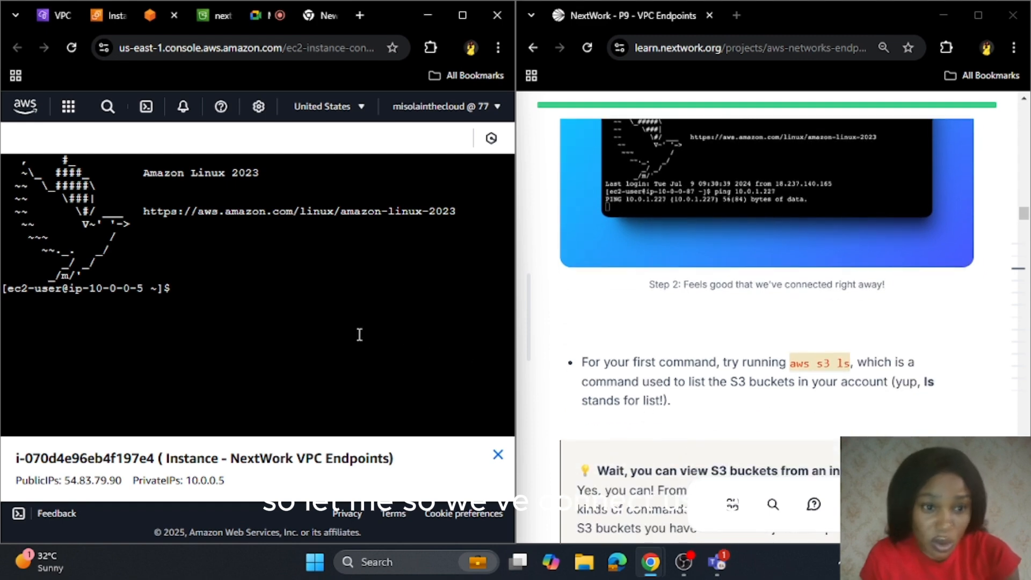
scroll(712, 404, down, 1)
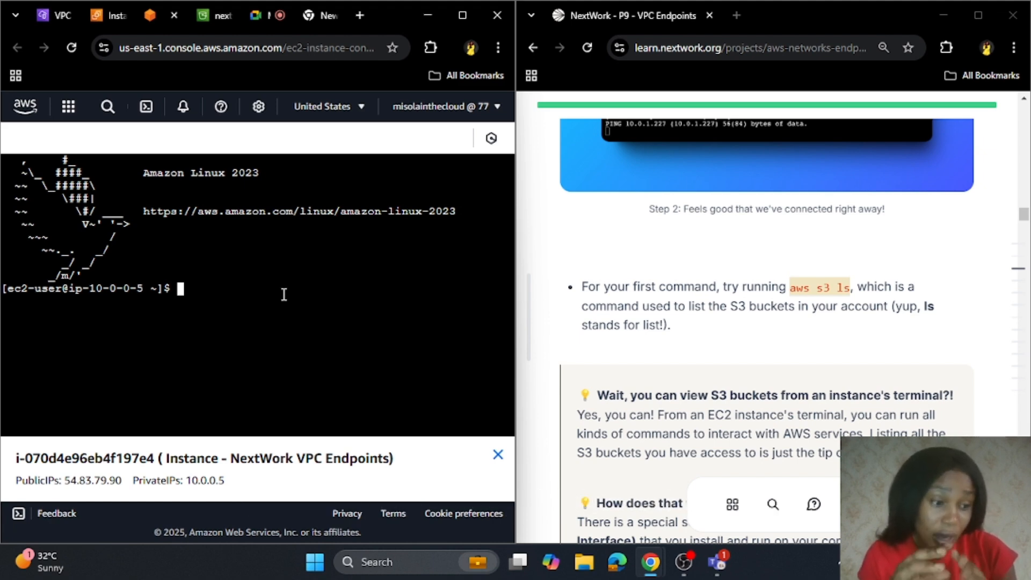
Run "aws s3 ls" in the instance's terminal to list the account's S3 buckets
text(aw)
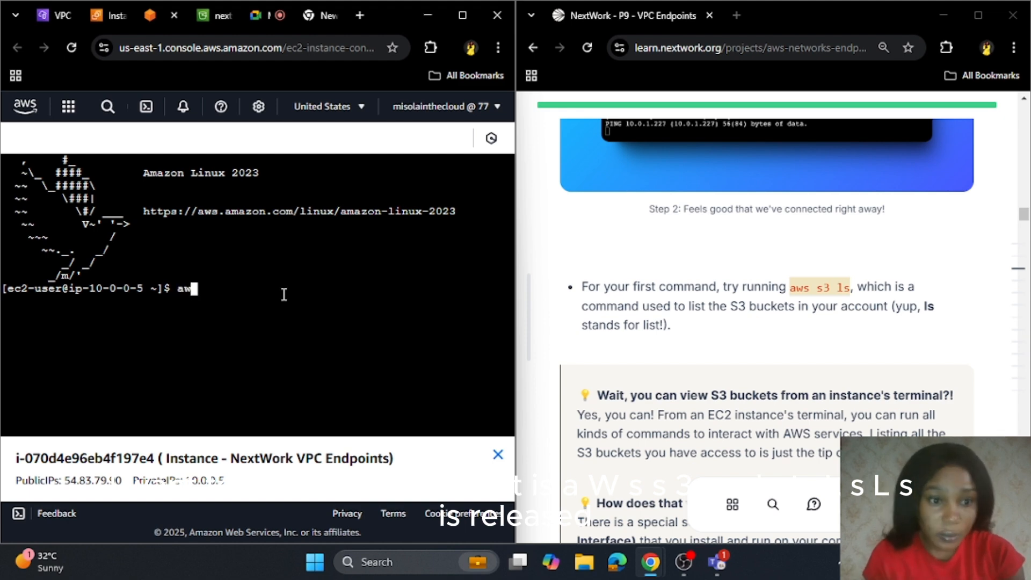
text(s s3)
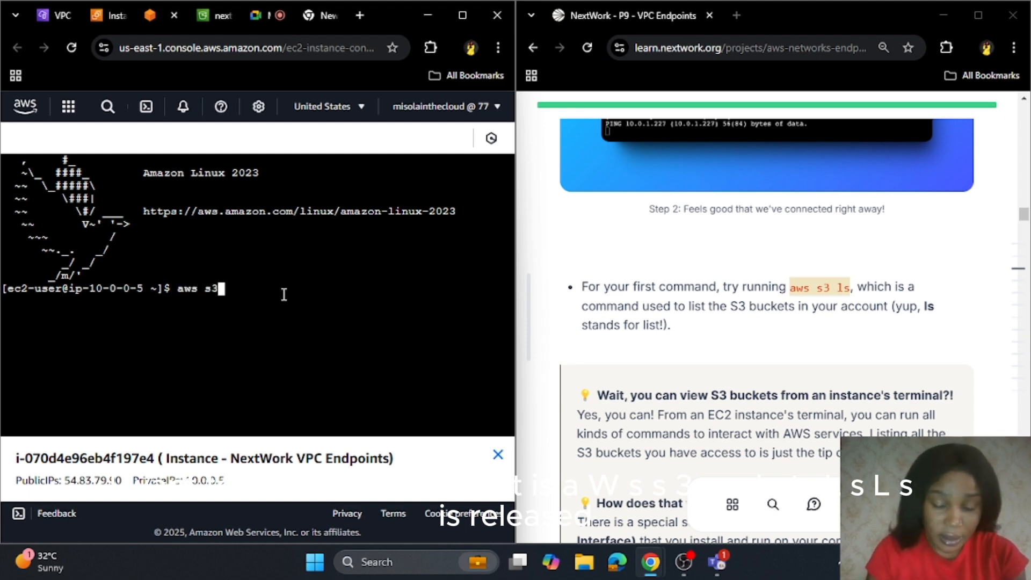
text( ls)
key(Return)
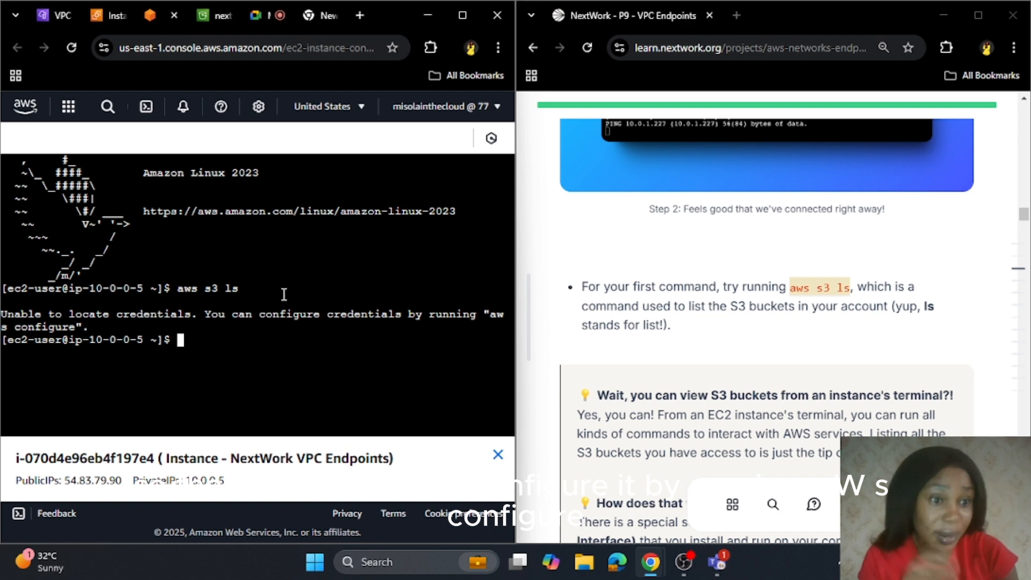
Run "aws configure" in the instance's terminal to start setting up AWS credentials
text(aws )
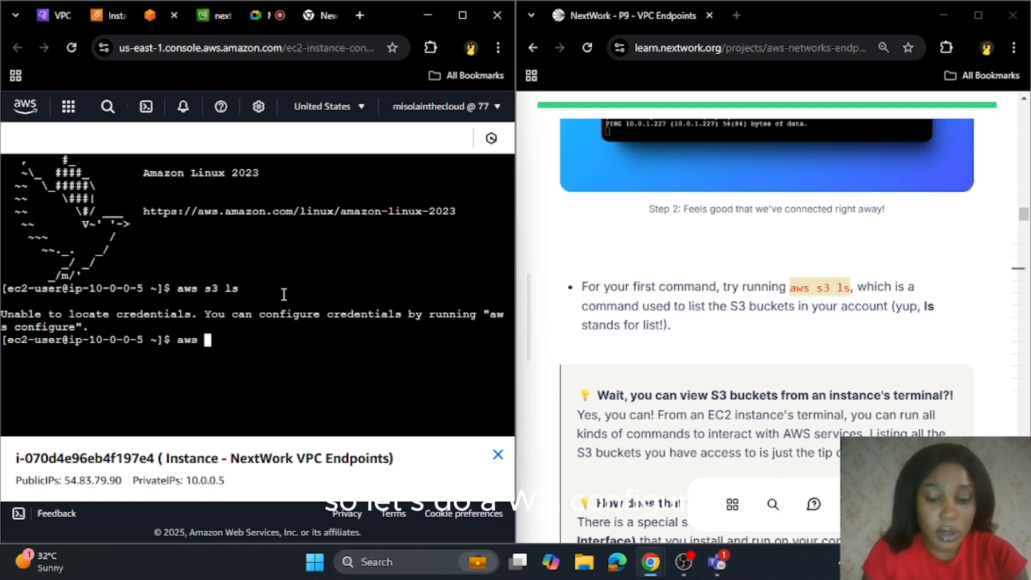
text(configure)
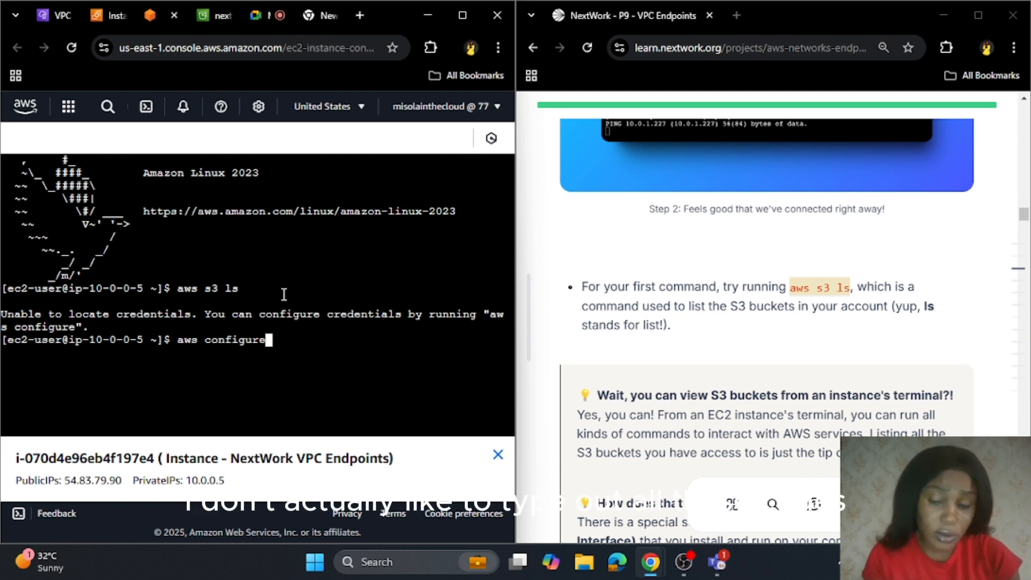
key(Return)
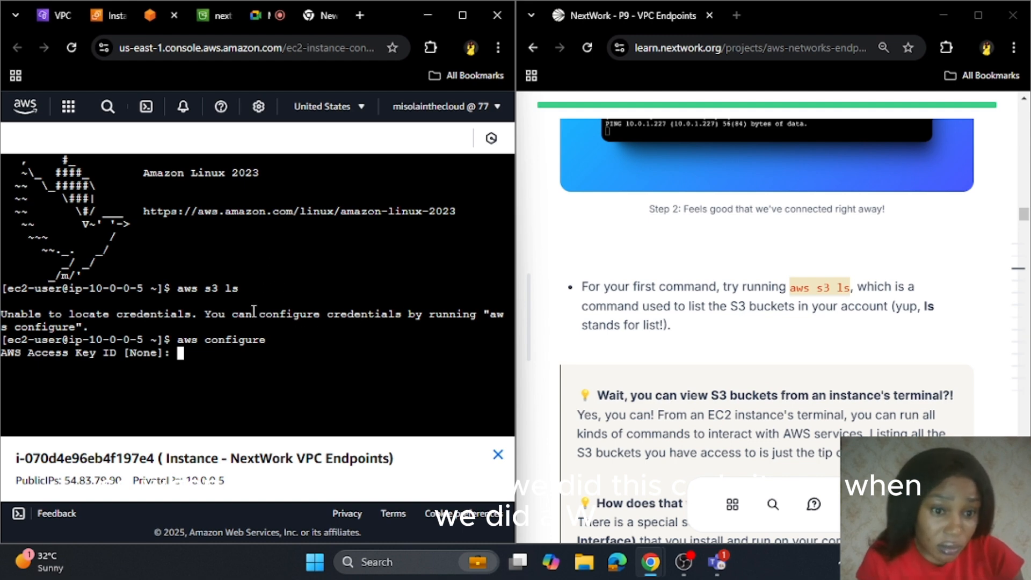
drag(268, 342, 180, 334)
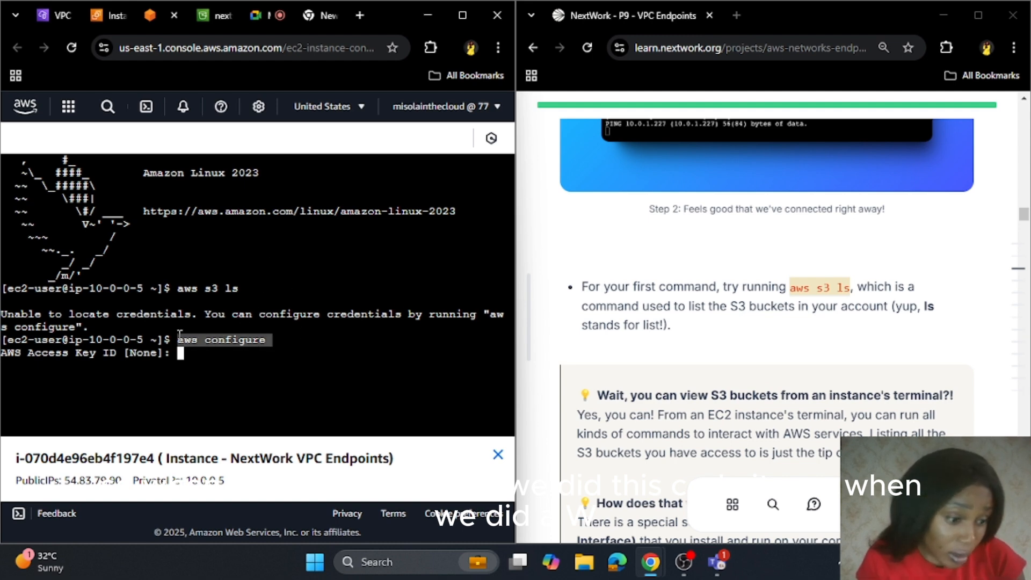
click(200, 370)
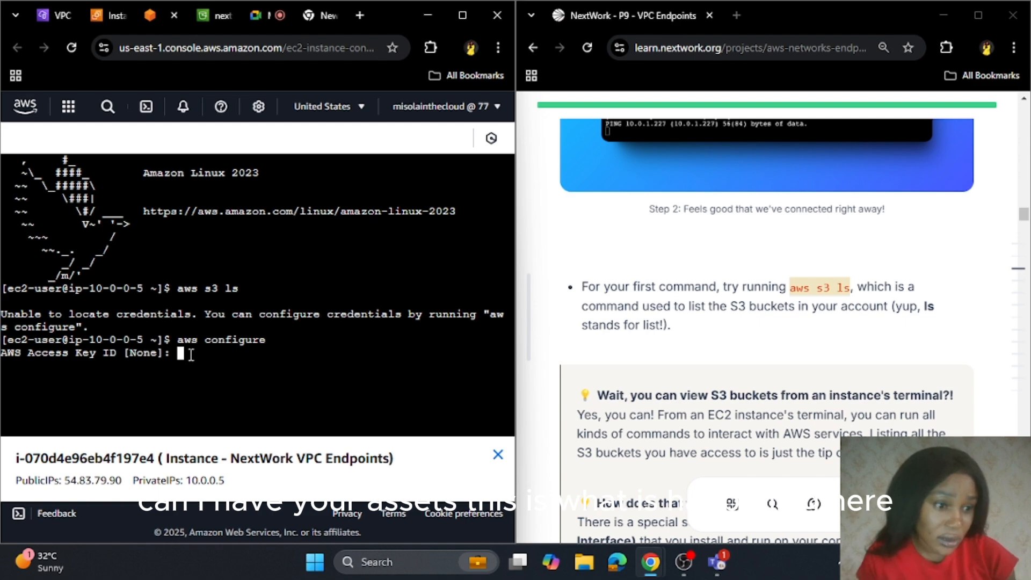
Read the guide's explanation of access keys and continue to the "Create Access Keys" instructions in step 3
scroll(703, 451, down, 10)
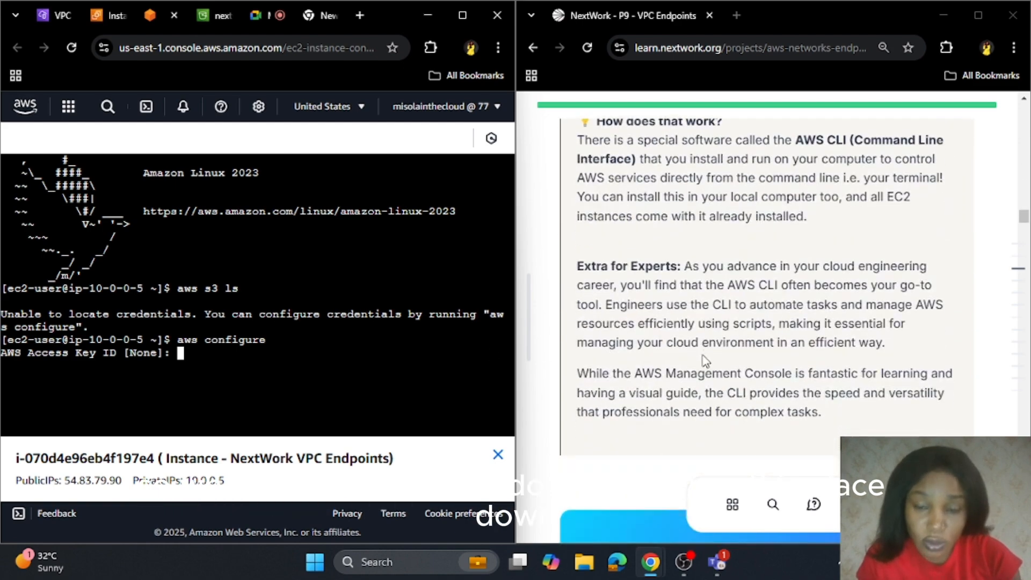
scroll(704, 360, down, 5)
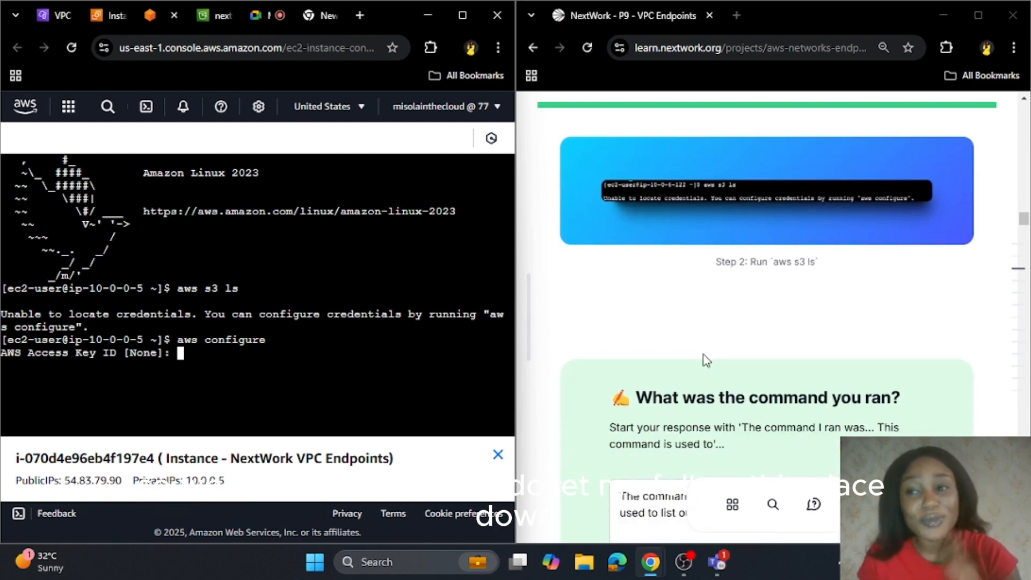
scroll(680, 385, down, 12)
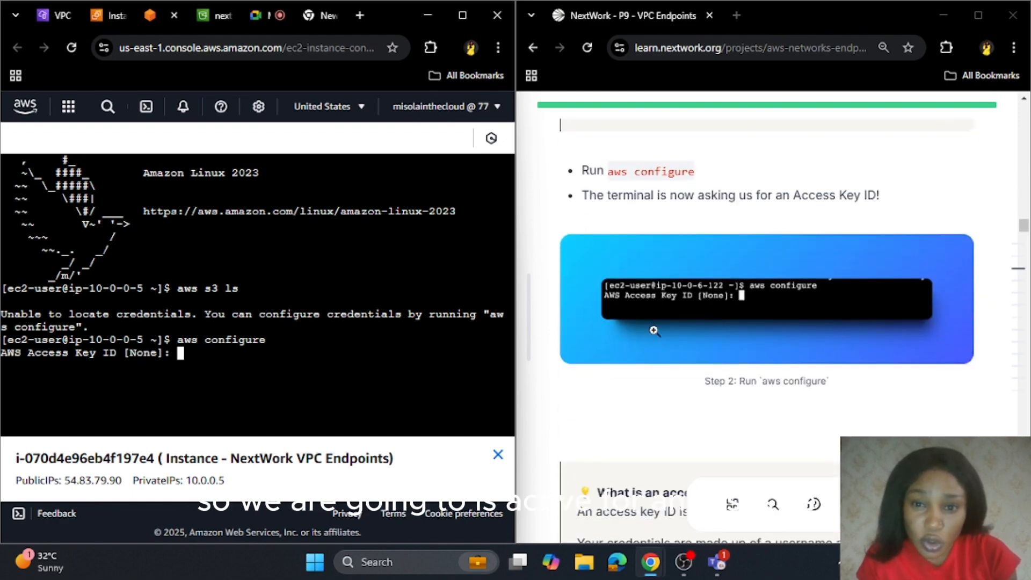
scroll(666, 327, down, 6)
scroll(672, 327, down, 3)
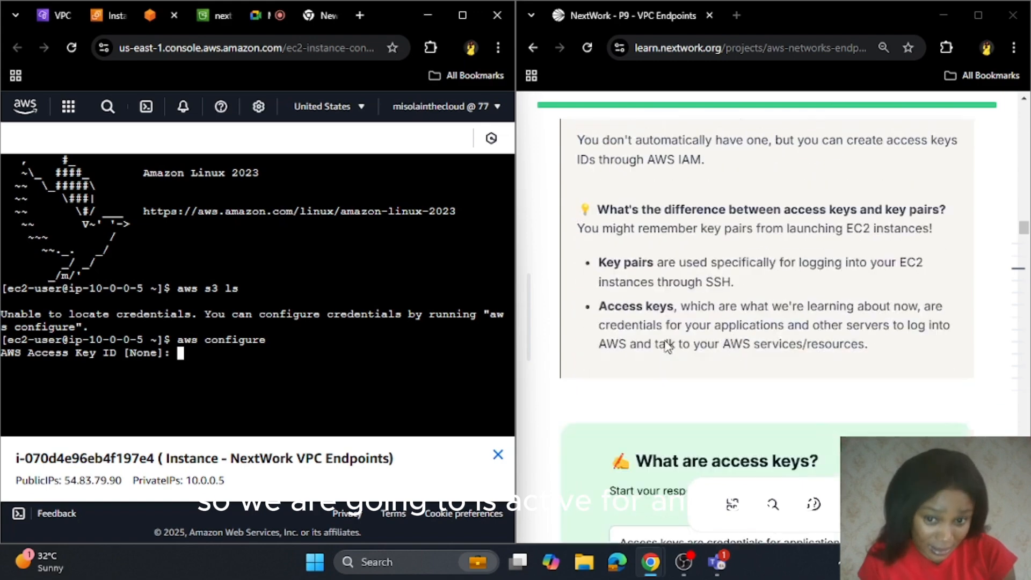
scroll(665, 345, down, 15)
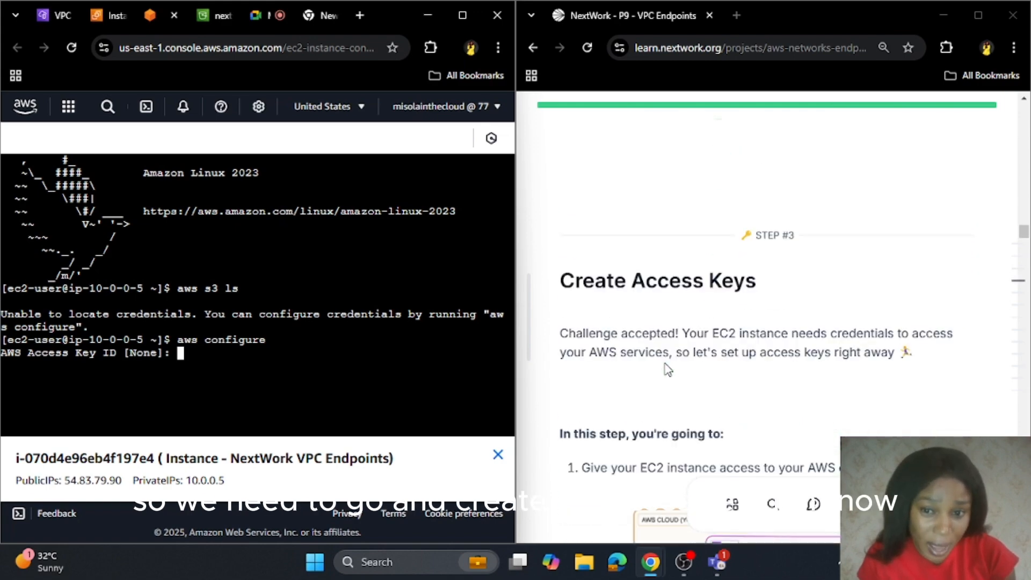
scroll(666, 370, down, 10)
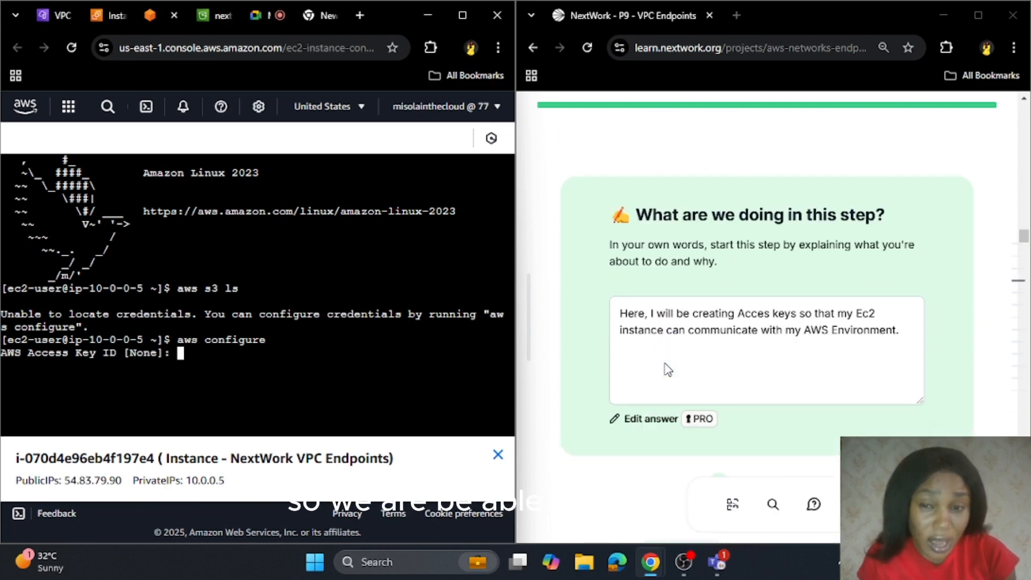
scroll(666, 365, down, 3)
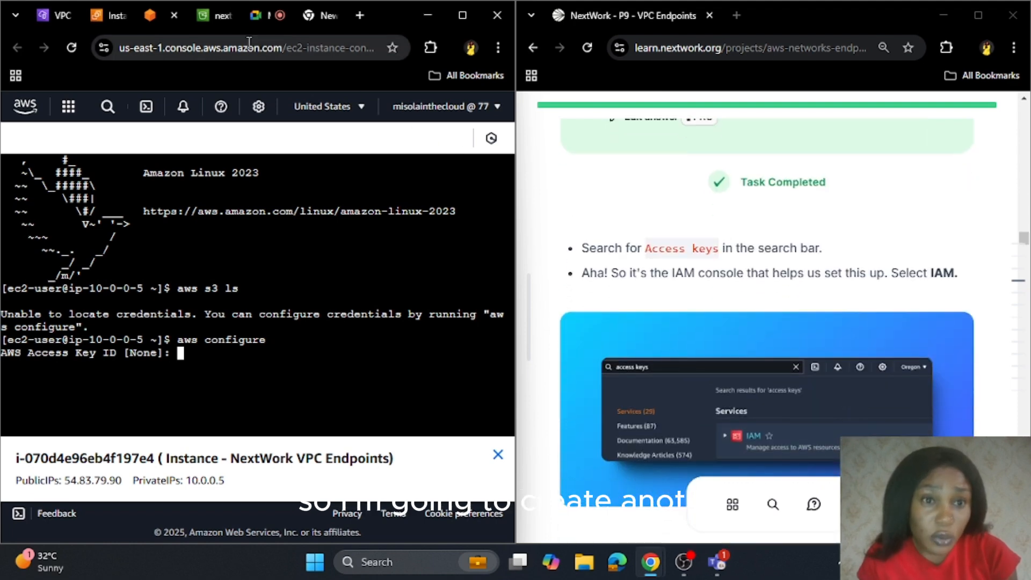
Duplicate the EC2 Instances tab, search AWS for "access keys" in the copy, and open the IAM console
click(111, 11)
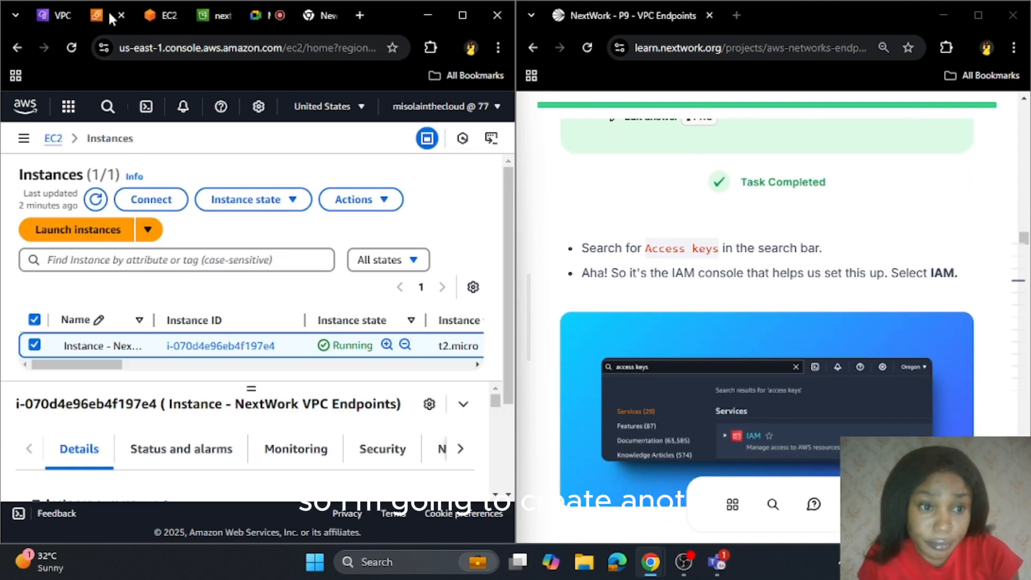
right_click(110, 13)
click(183, 150)
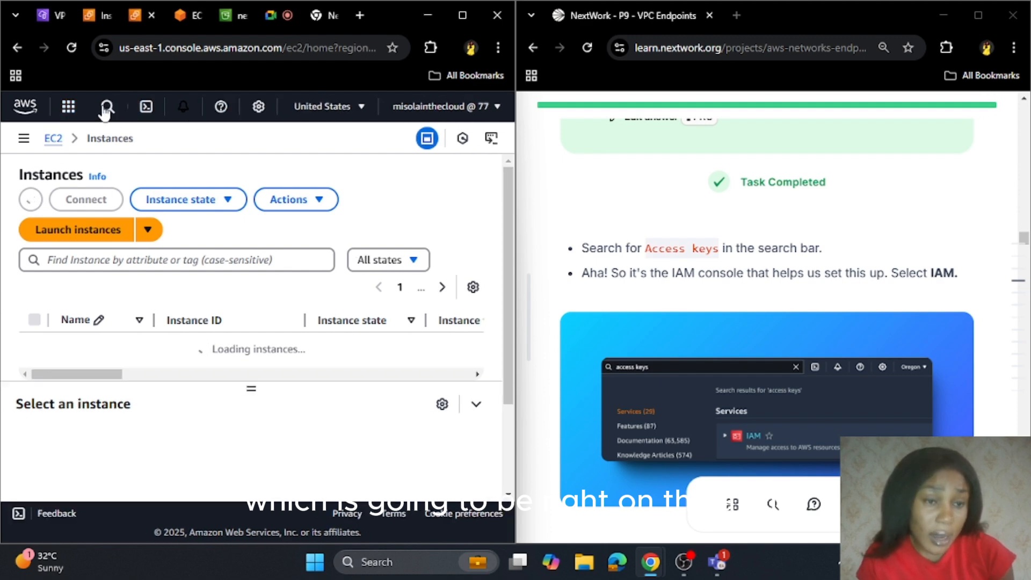
click(108, 106)
text(access)
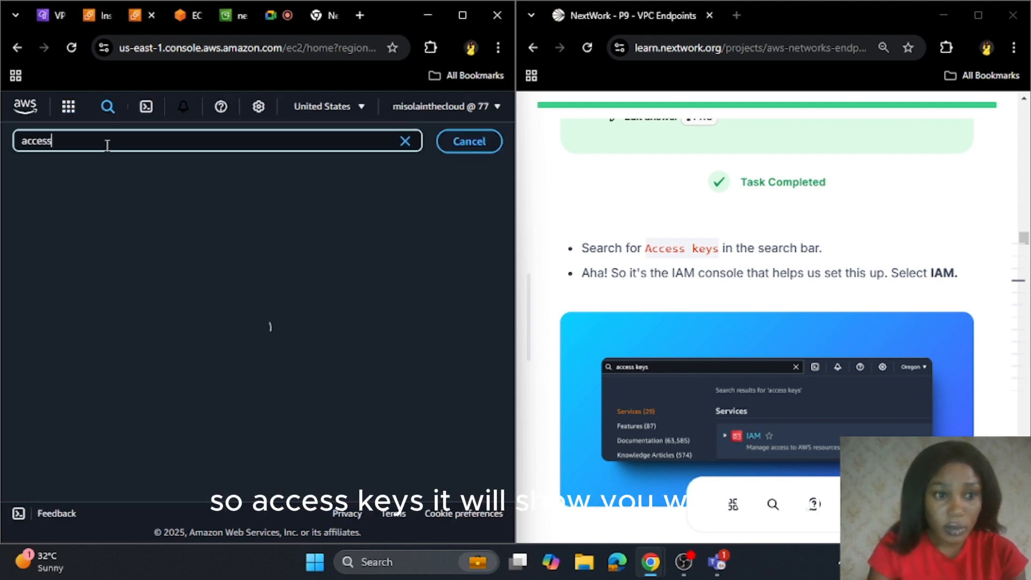
text( keys)
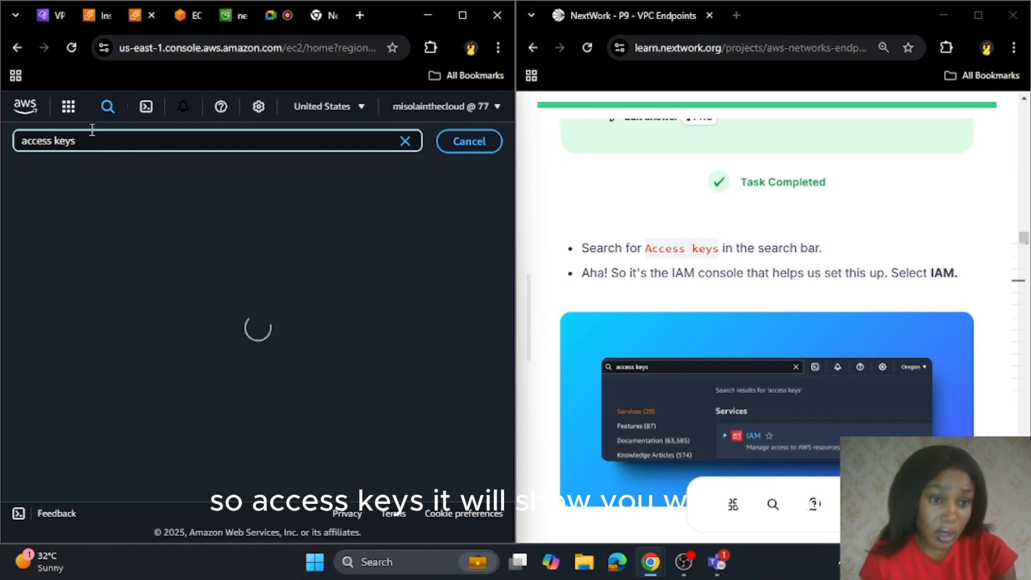
click(61, 259)
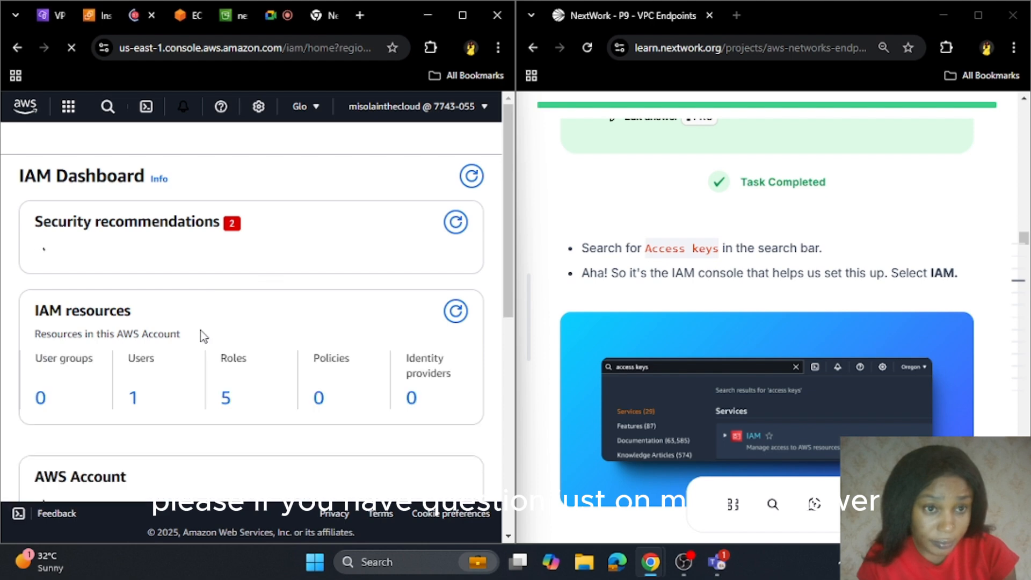
Search the IAM navigation for "access key" and open the access key management page for the IAM user
scroll(162, 344, down, 5)
scroll(165, 334, down, 10)
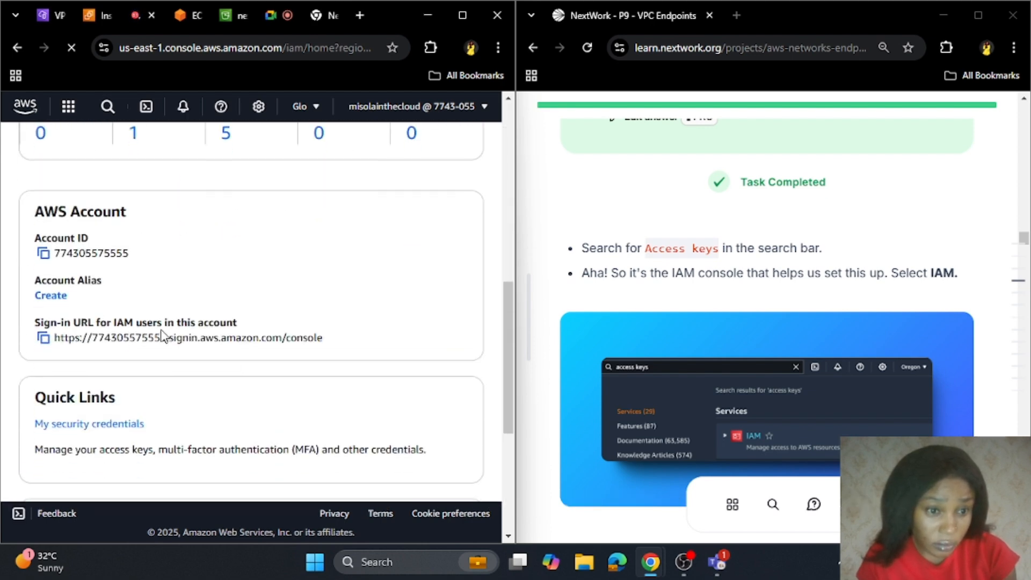
scroll(172, 344, up, 5)
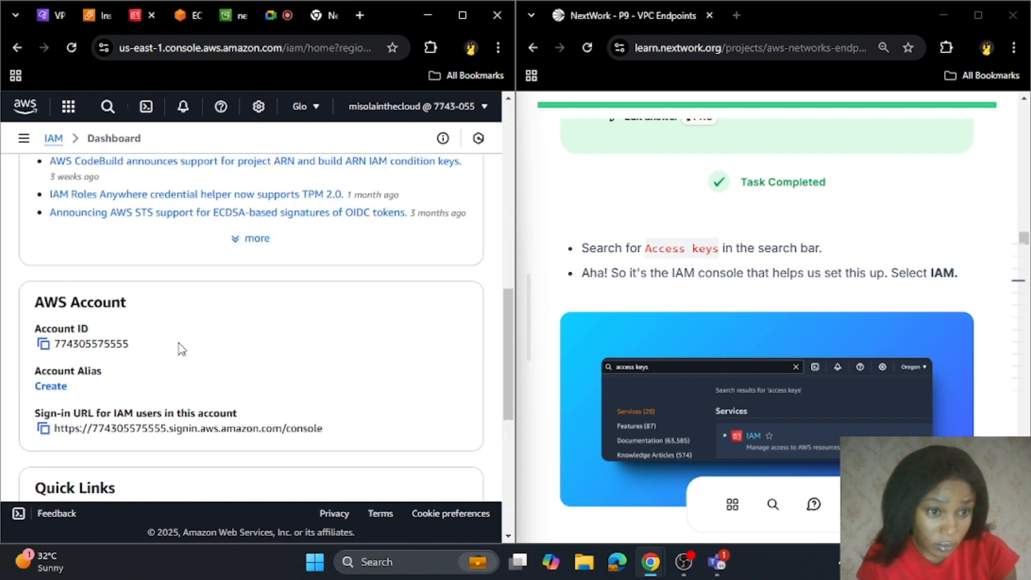
click(23, 138)
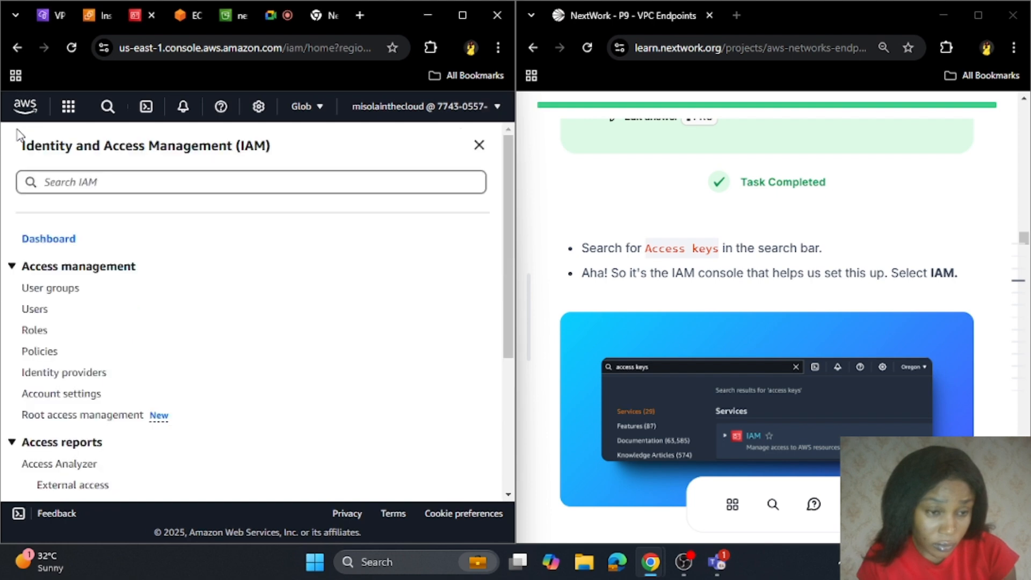
click(106, 183)
text(access)
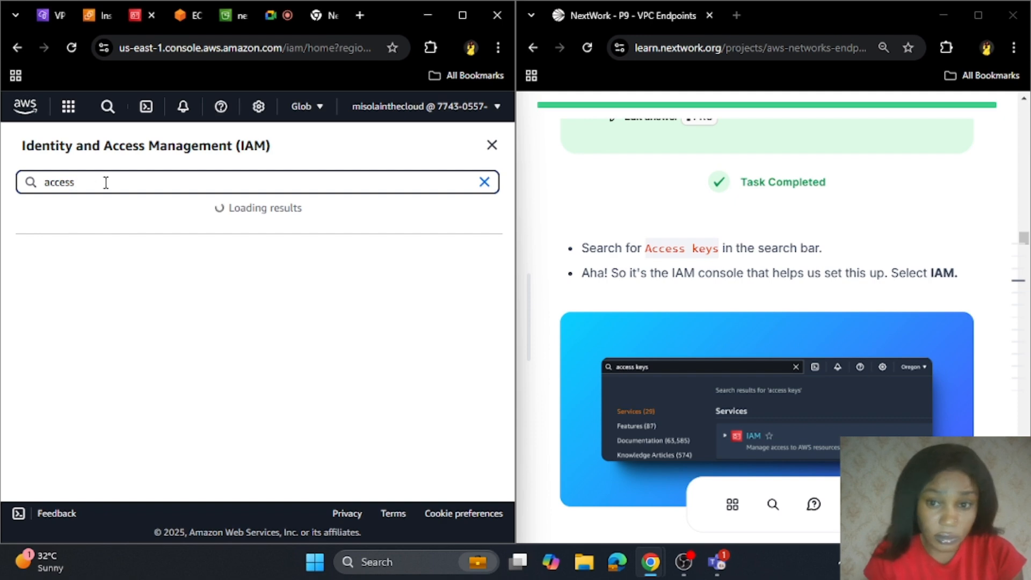
text( key)
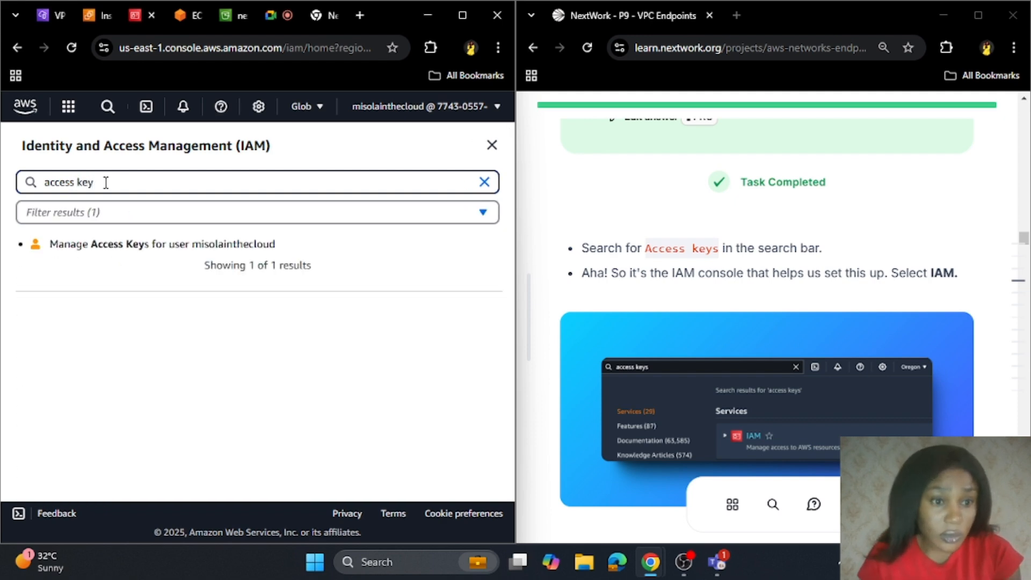
click(146, 246)
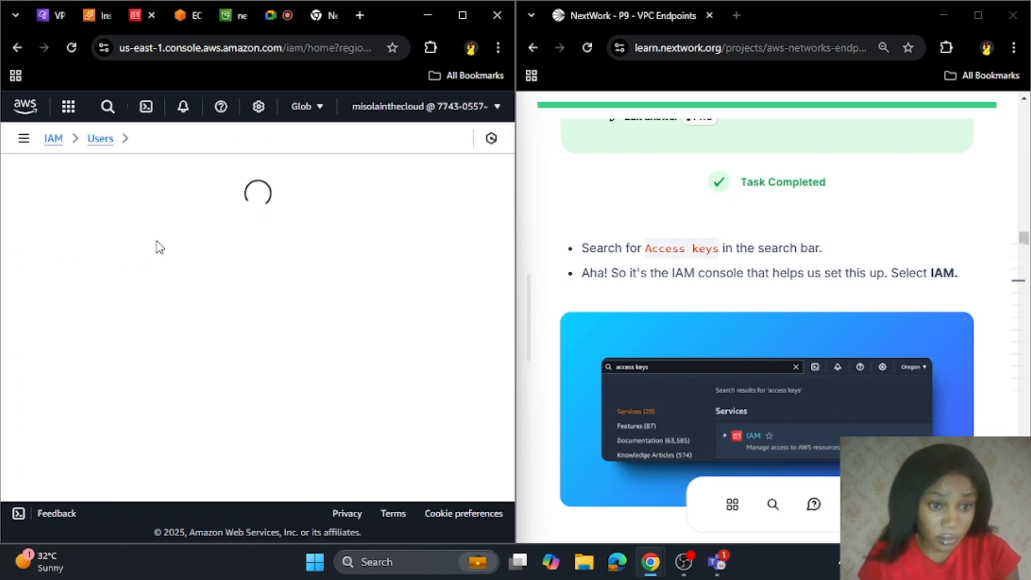
Start creating an access key for the Command Line Interface (CLI) use case, acknowledge the recommendation, and continue to the description tag
scroll(230, 430, down, 6)
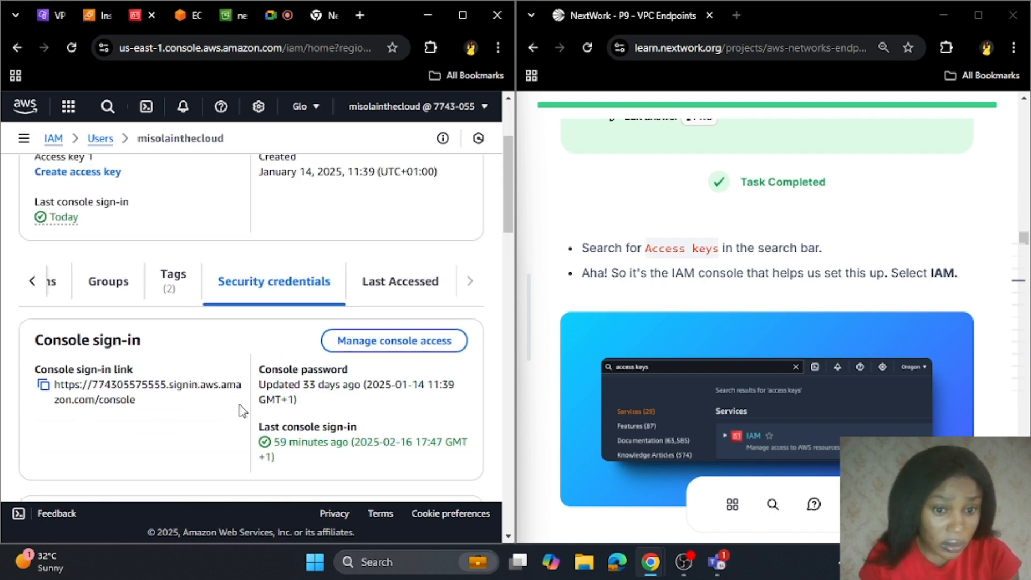
scroll(245, 371, down, 4)
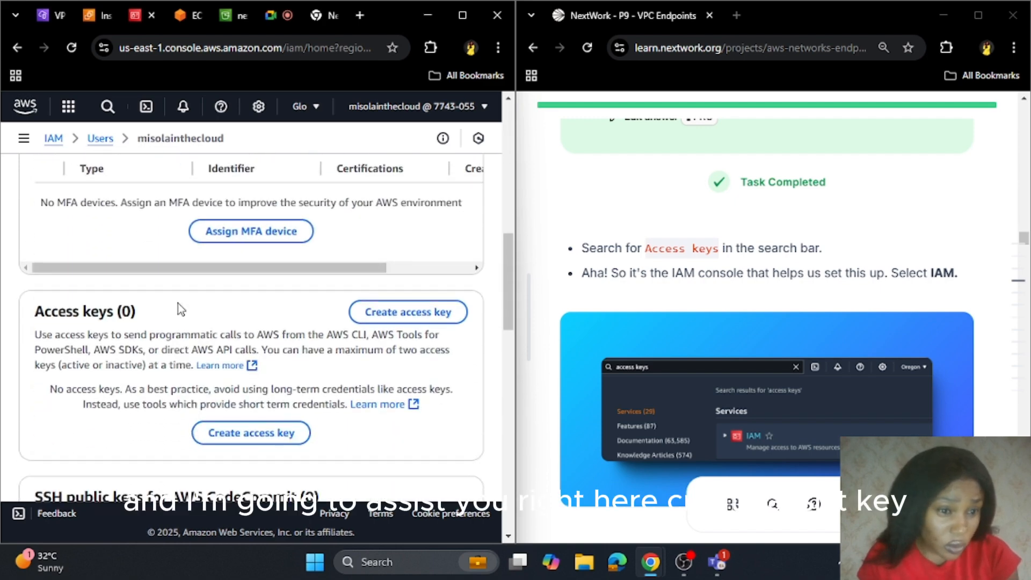
click(404, 317)
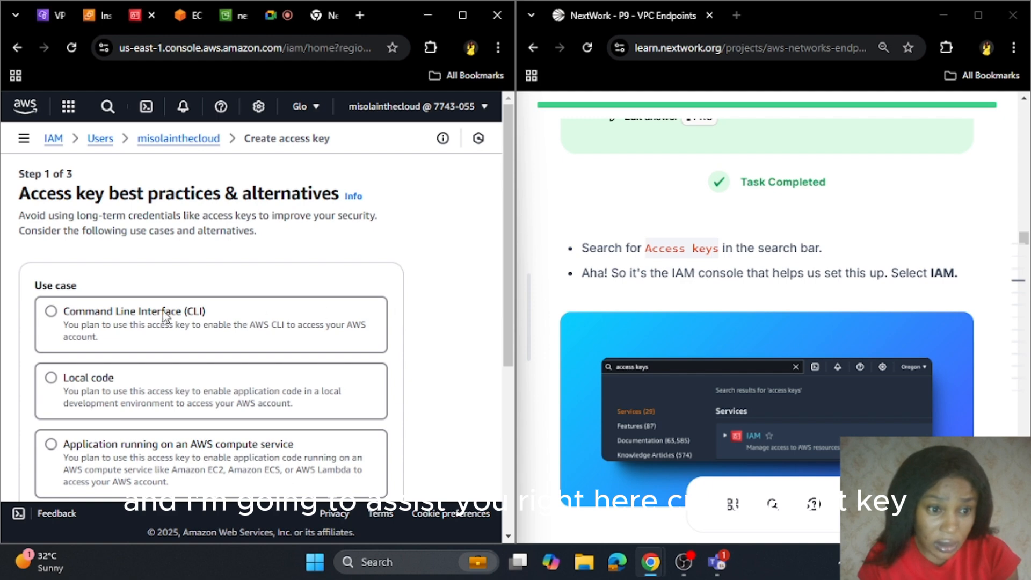
click(52, 313)
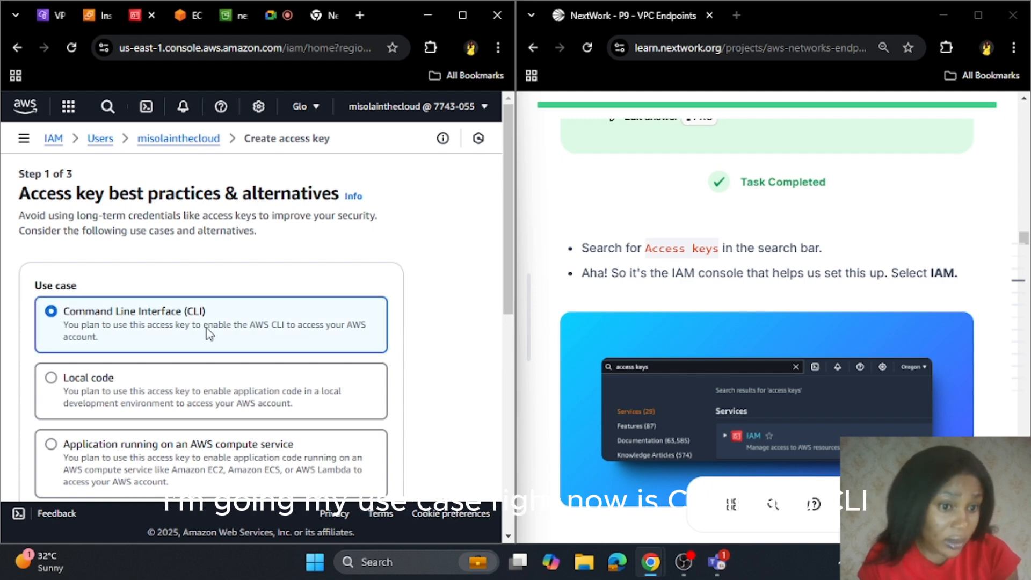
scroll(247, 316, down, 3)
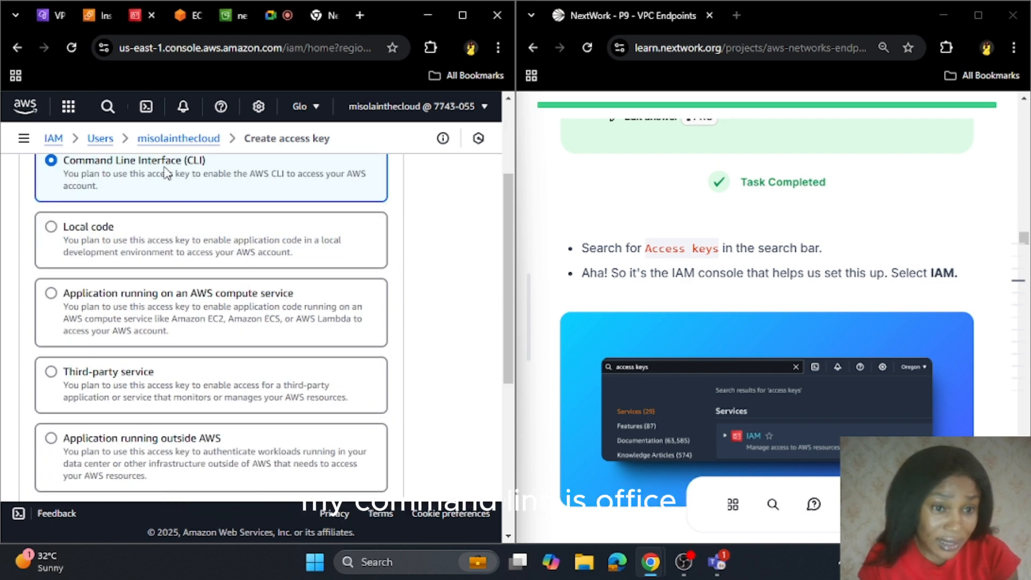
scroll(202, 306, down, 6)
click(40, 395)
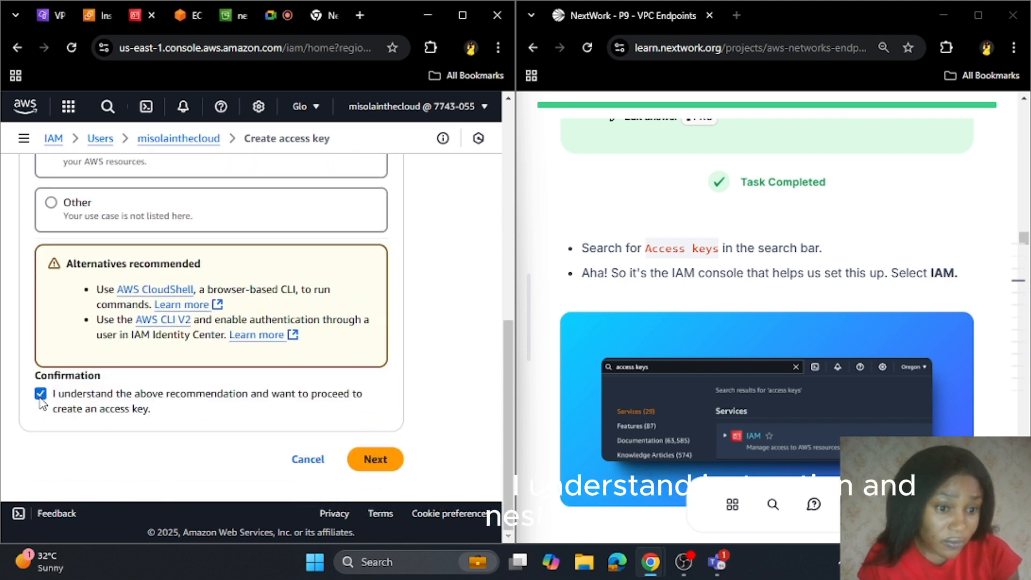
click(377, 459)
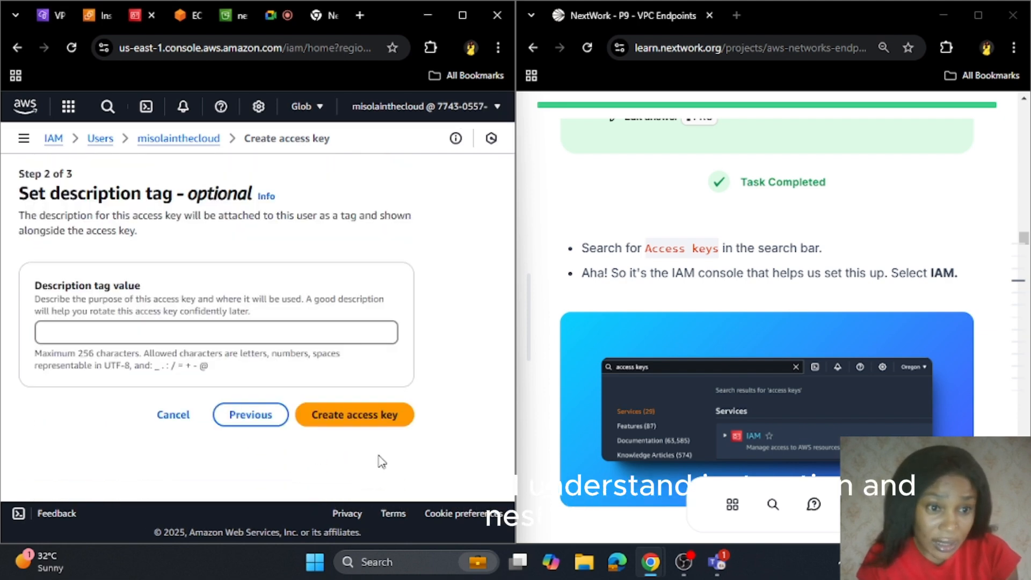
Describe the key as "Access key created to access an S3 bucket from an EC2 Instance. NextWork VPC Endpoints project." and create it
click(145, 336)
scroll(767, 372, down, 6)
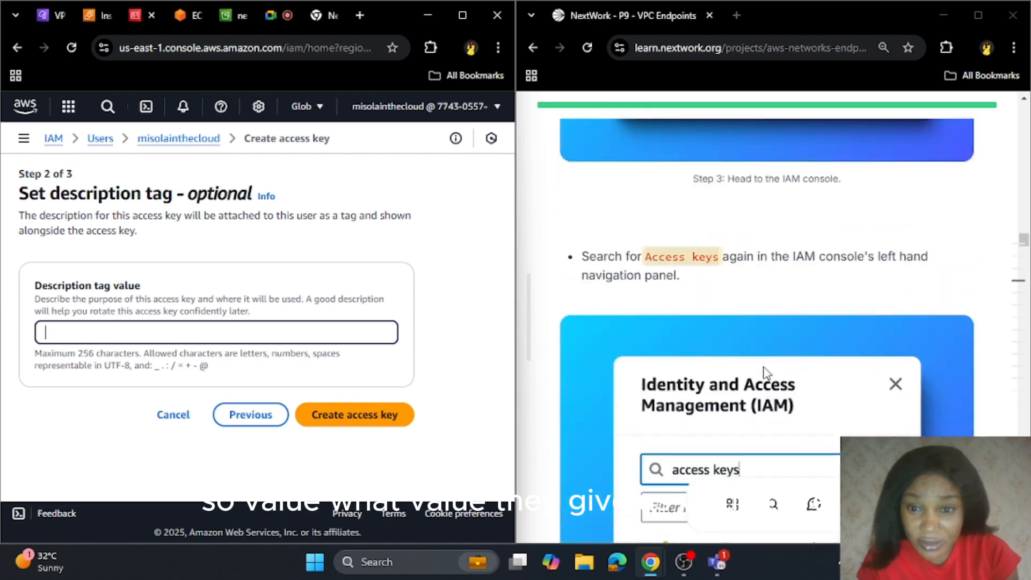
scroll(767, 372, down, 20)
scroll(777, 226, up, 3)
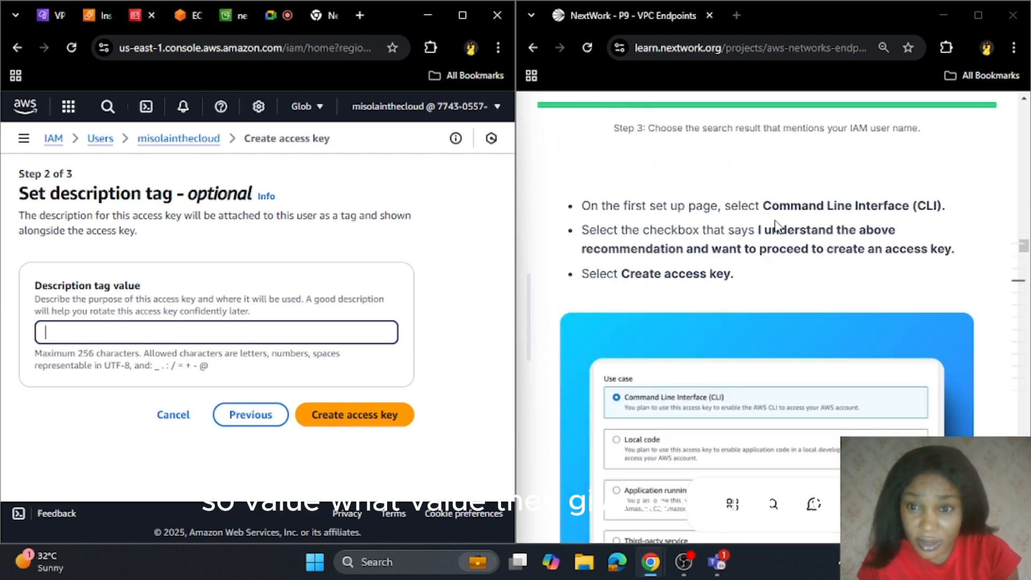
scroll(738, 280, down, 20)
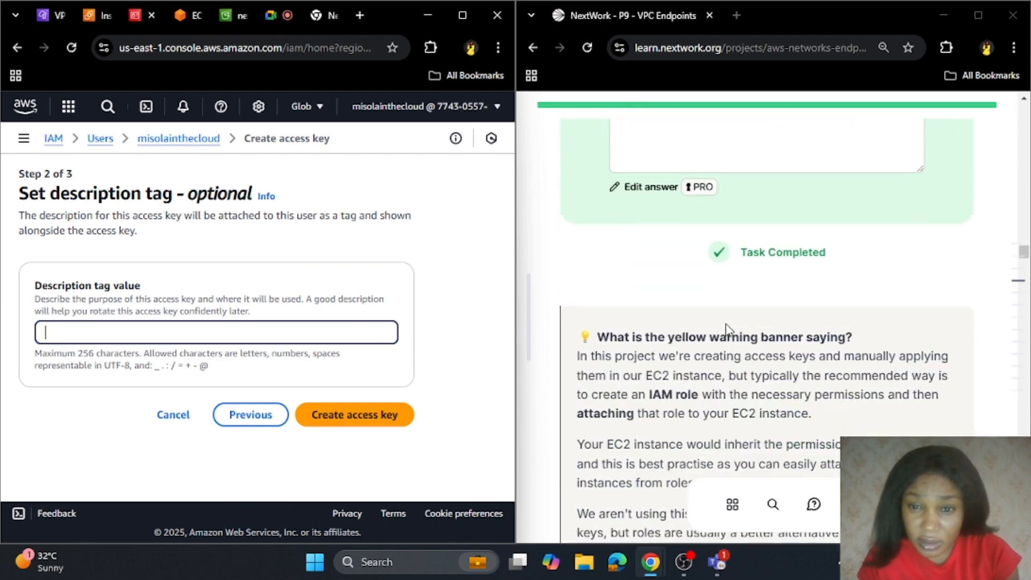
scroll(726, 322, down, 6)
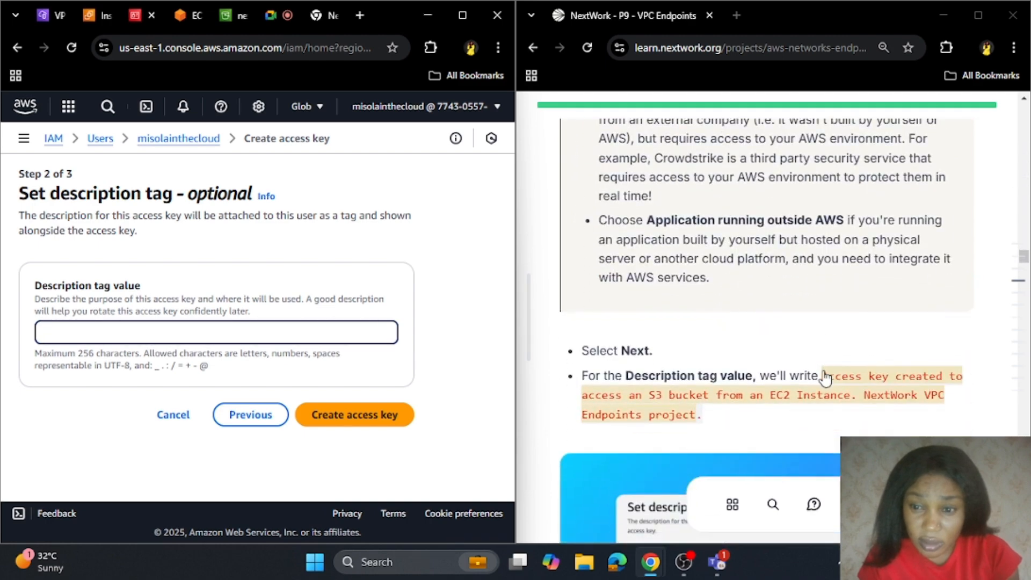
drag(823, 376, 846, 417)
key(ctrl+c)
click(339, 329)
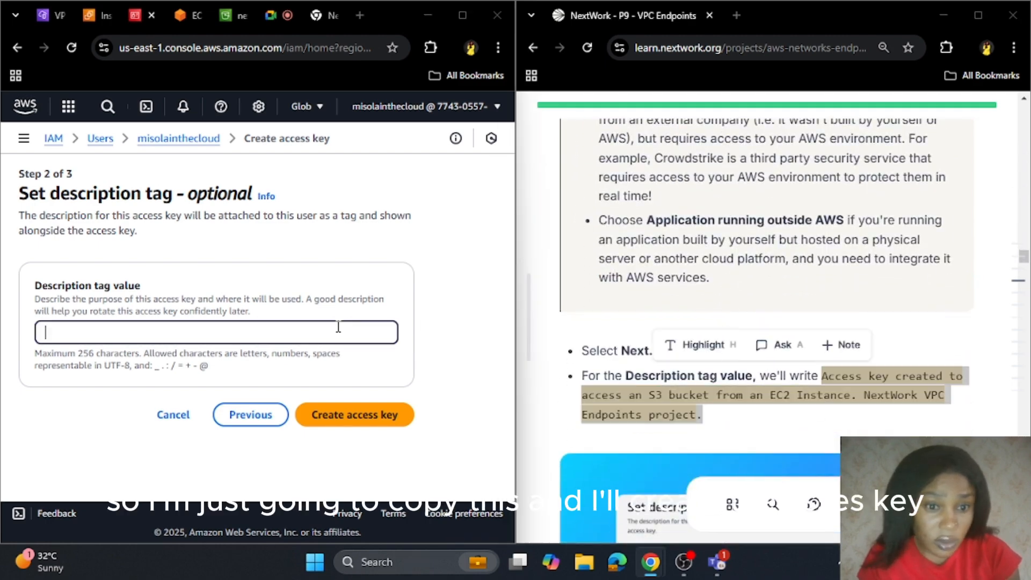
key(ctrl+v)
click(371, 413)
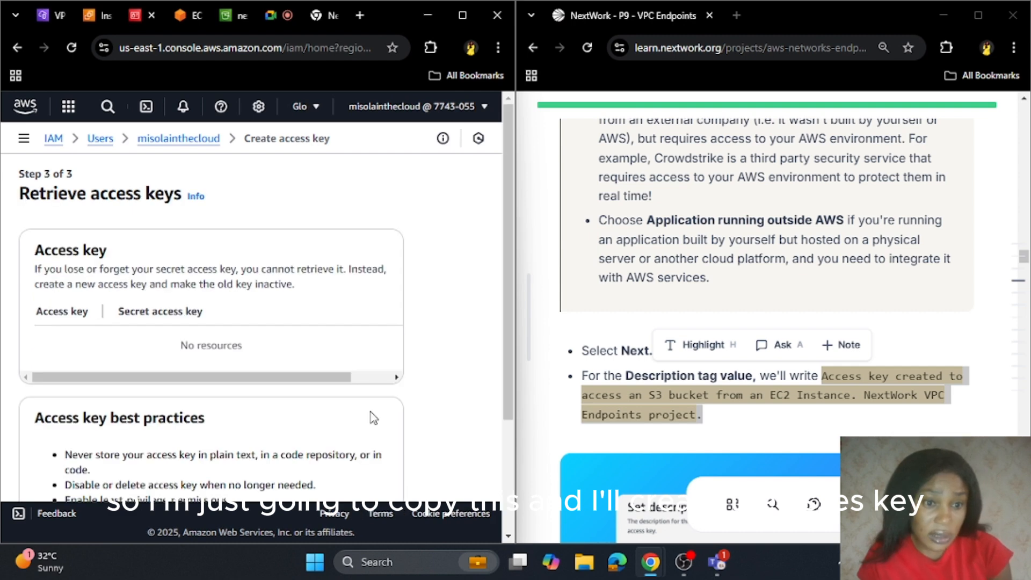
scroll(380, 344, down, 2)
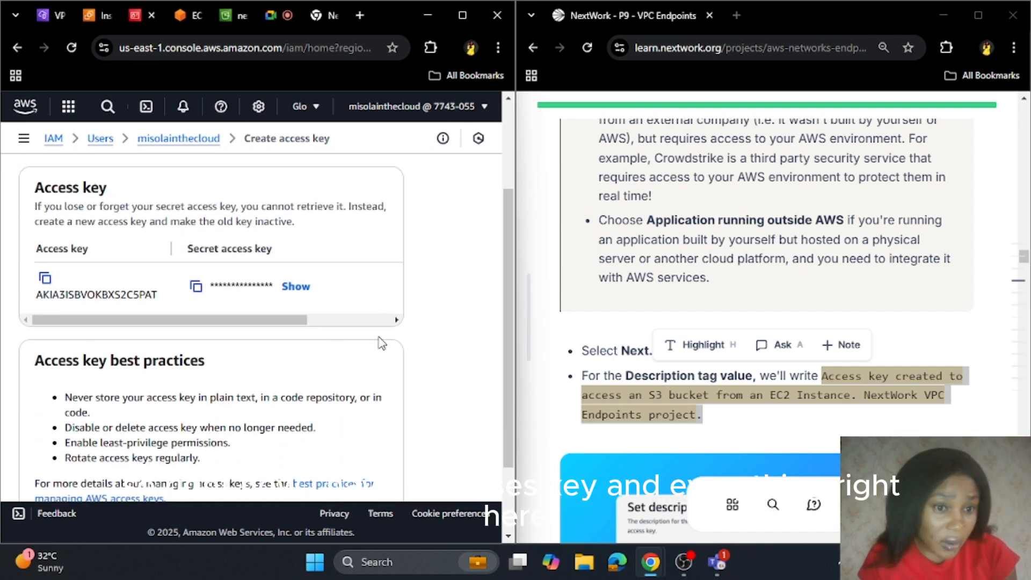
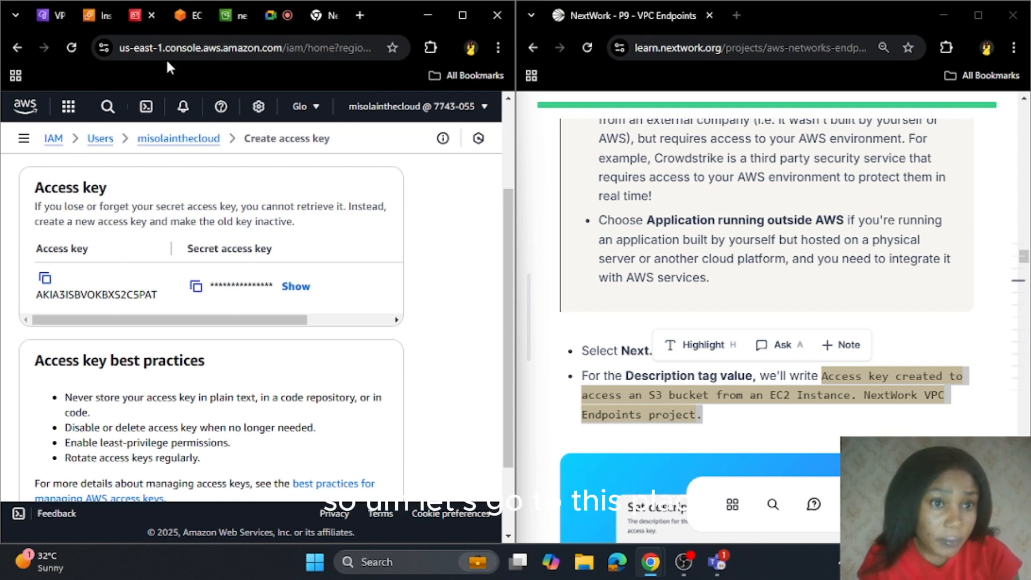
Copy the new access key ID from IAM and submit it as the AWS Access Key ID in the instance's terminal
click(198, 8)
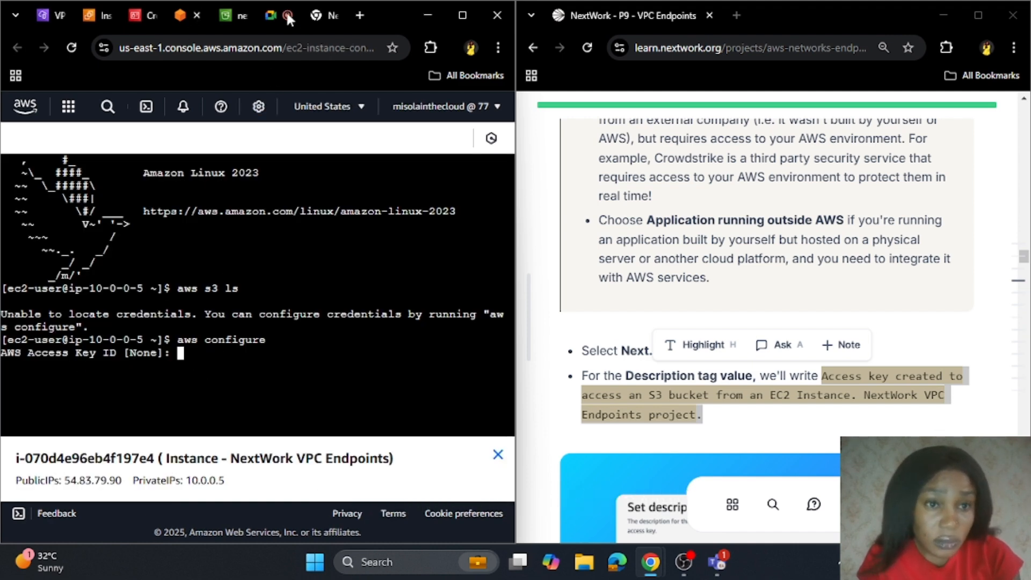
click(236, 16)
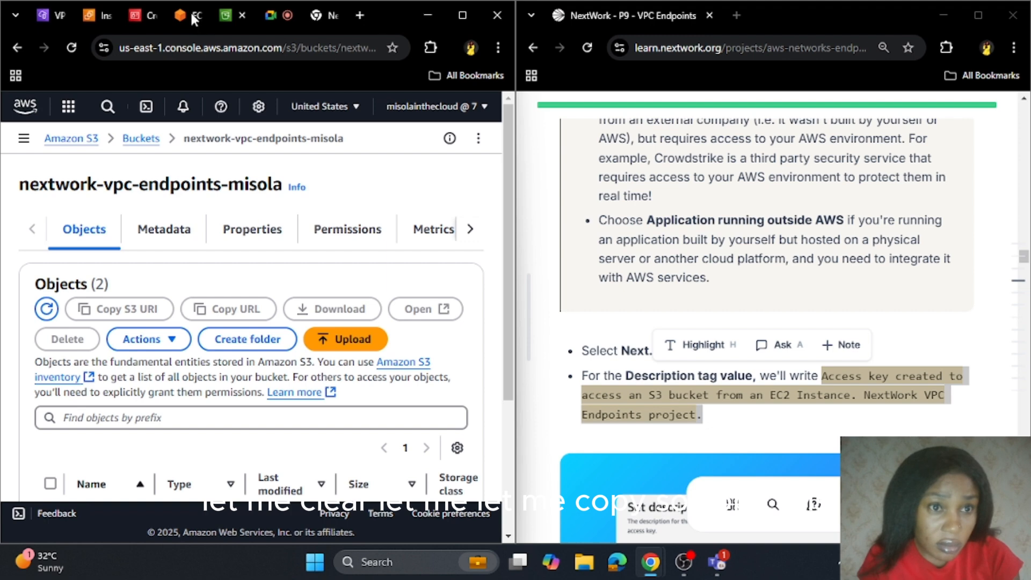
click(142, 15)
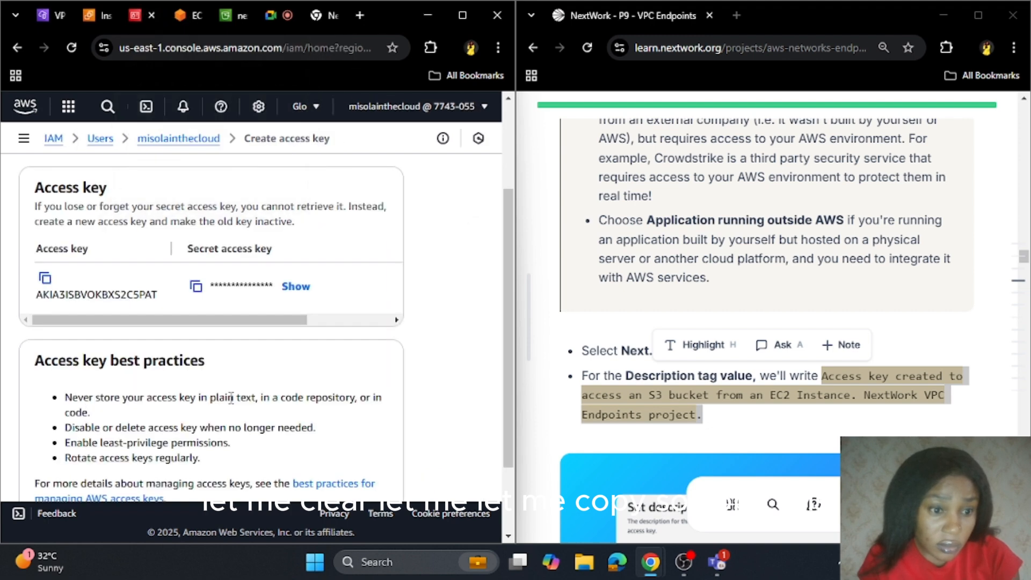
click(44, 278)
click(98, 15)
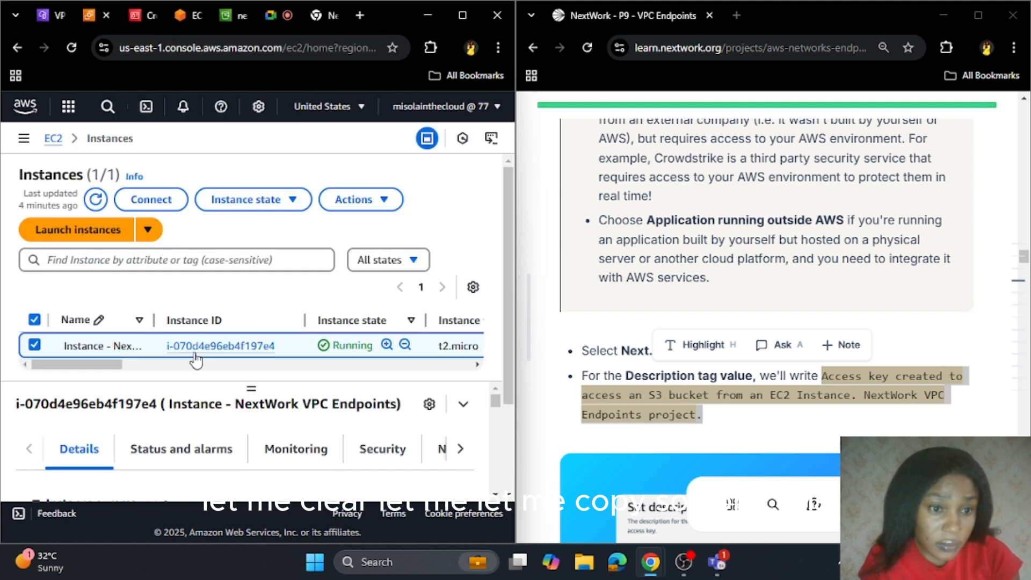
click(181, 15)
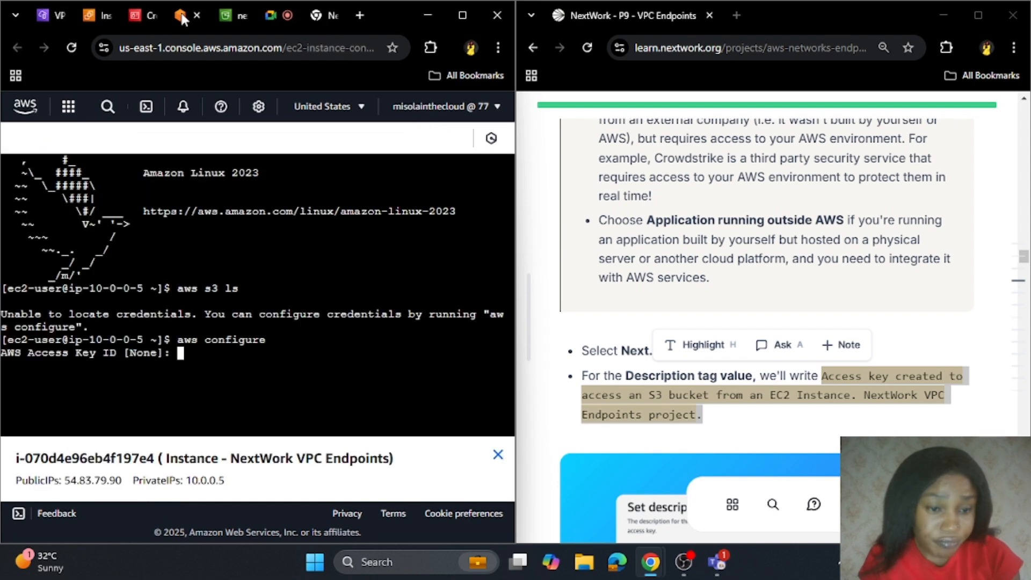
right_click(230, 357)
click(298, 177)
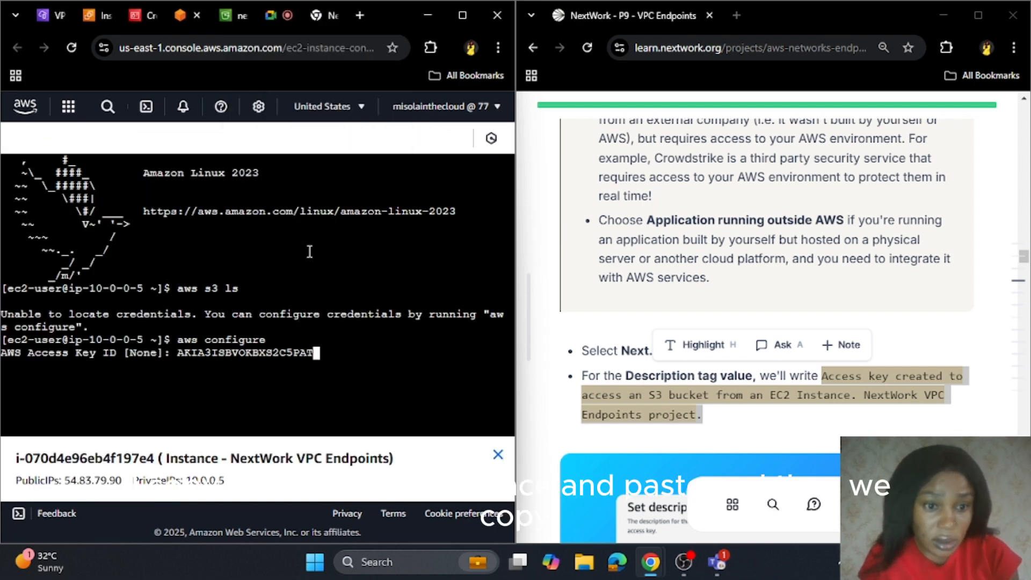
key(Return)
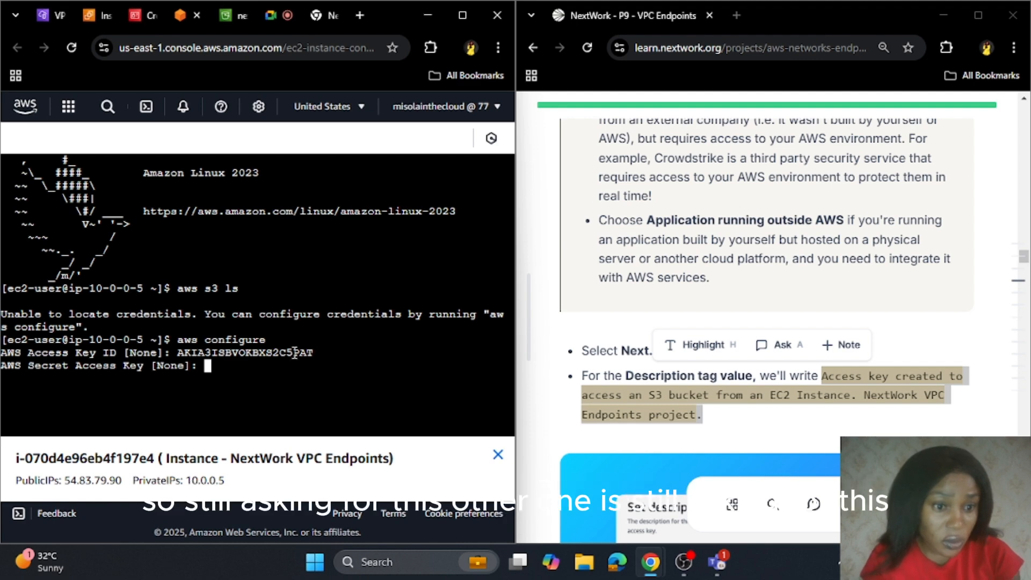
Copy the secret access key from IAM and submit it as the AWS Secret Access Key in the instance's terminal
click(147, 11)
click(185, 14)
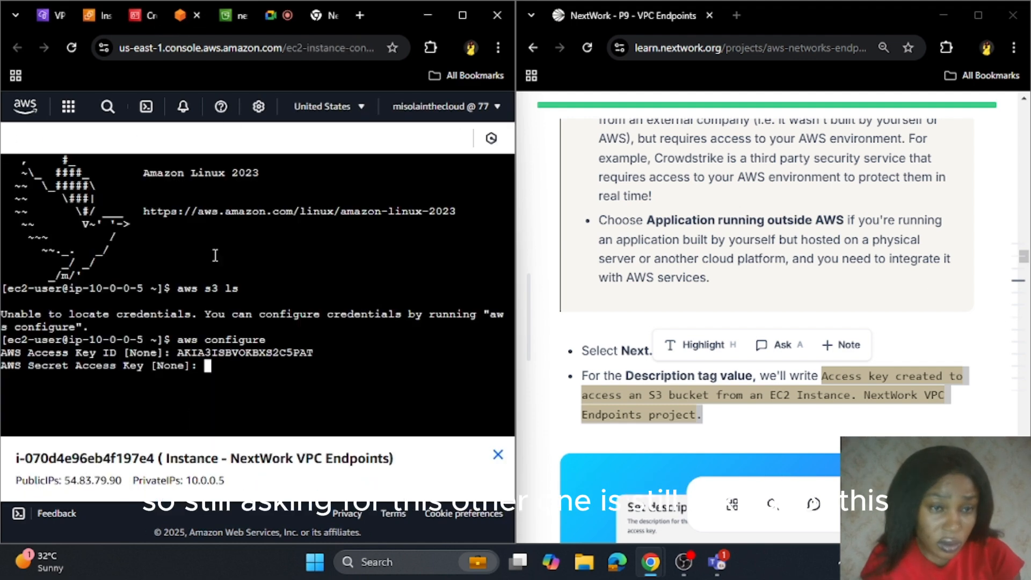
click(134, 15)
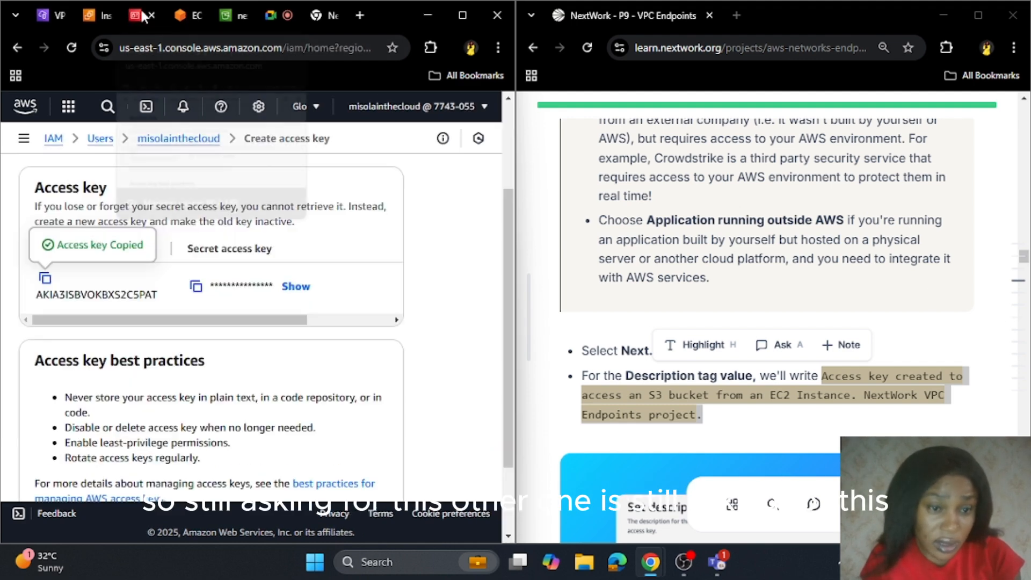
click(194, 289)
click(189, 15)
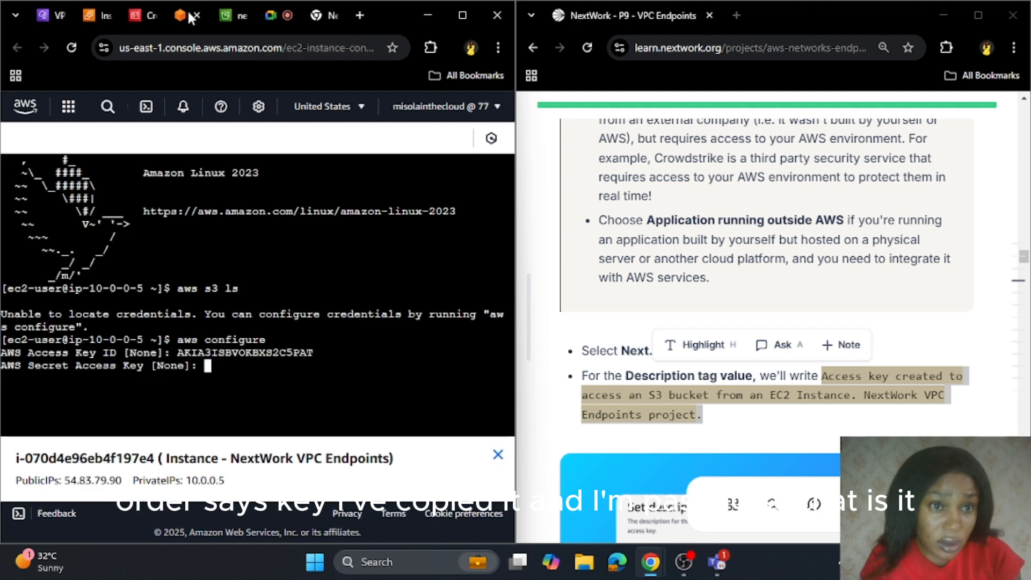
right_click(236, 374)
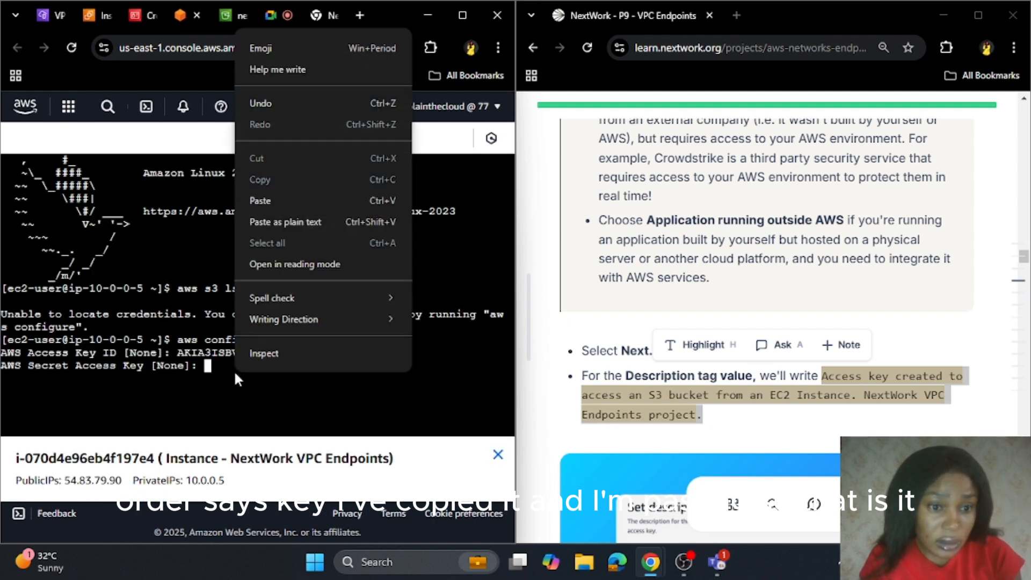
click(265, 196)
key(Return)
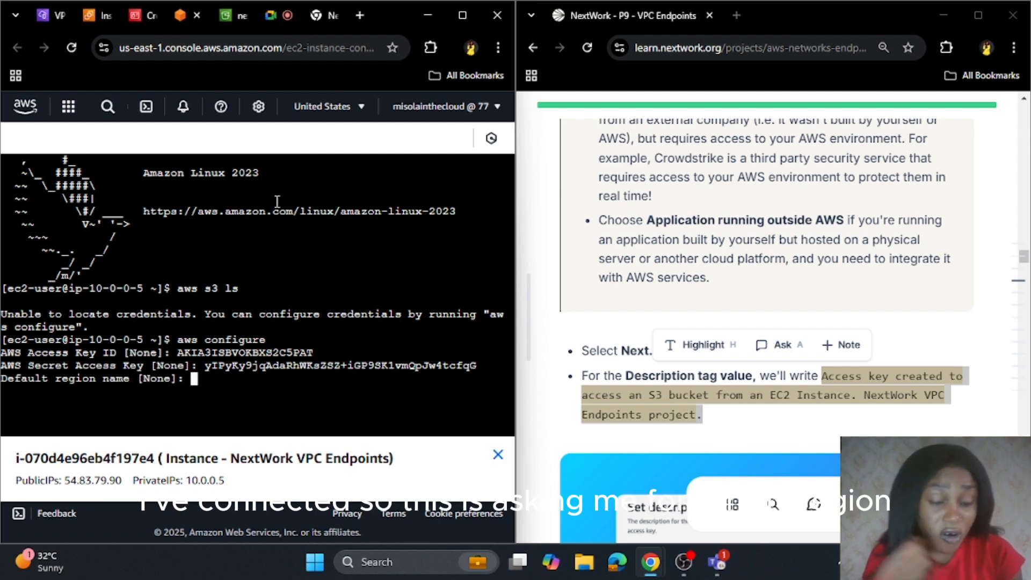
Set the default region name to us-east-1 for the AWS CLI and leave the default output format empty
click(346, 109)
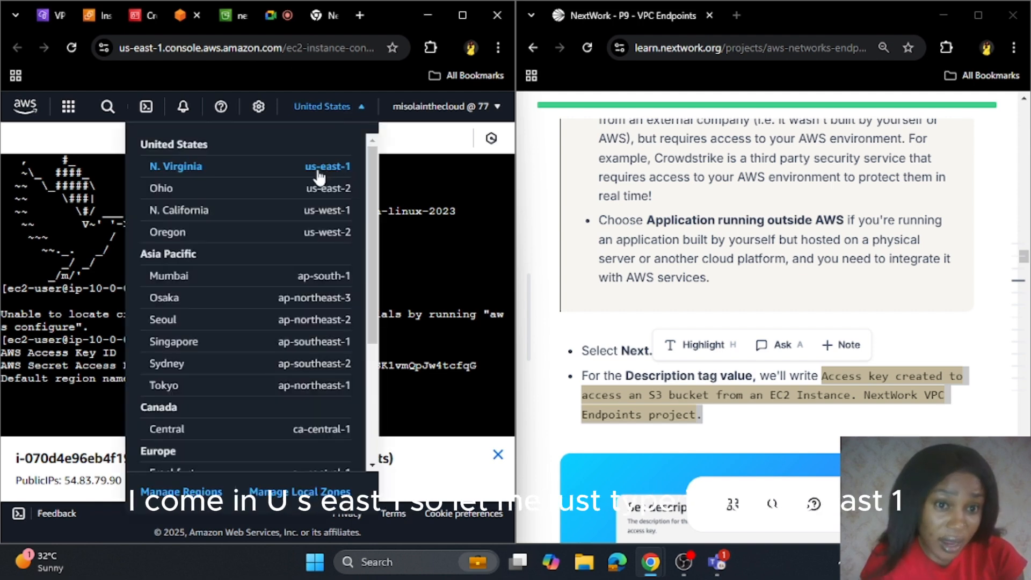
click(403, 382)
text(u)
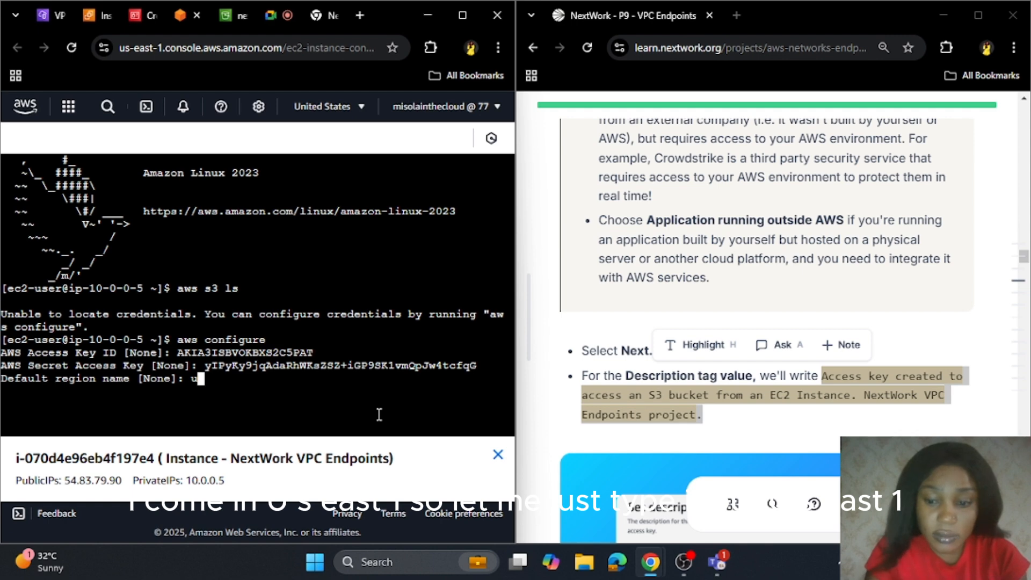
text(s-eat-1)
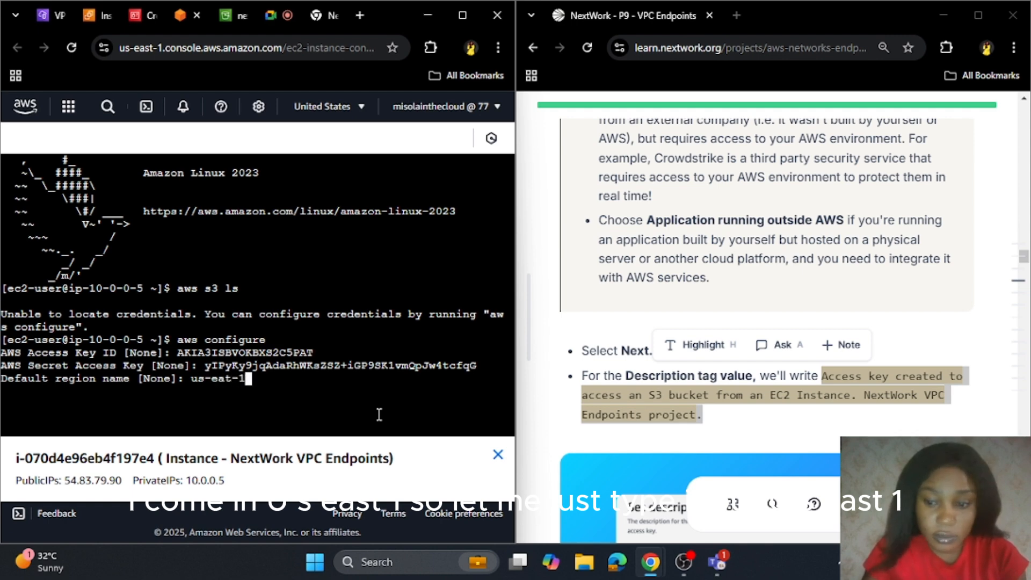
key(Left)
key(Left)
key(Left)
key(Left)
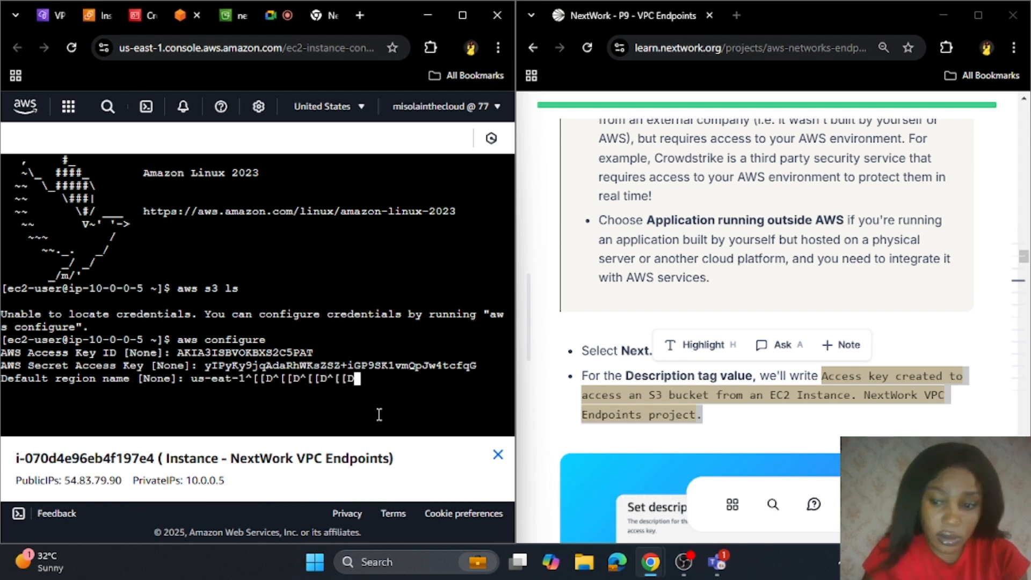
key(BackSpace)
key(BackSpace)
key(BackSpace)
key(BackSpace)
key(BackSpace)
key(BackSpace)
key(BackSpace)
key(BackSpace)
key(BackSpace)
key(BackSpace)
key(BackSpace)
key(BackSpace)
key(BackSpace)
key(BackSpace)
key(BackSpace)
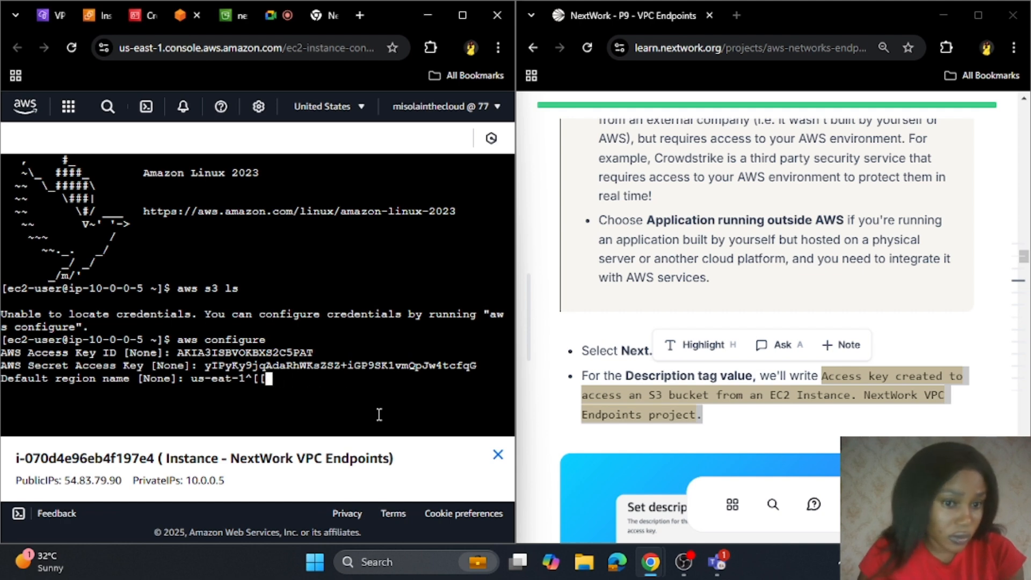
key(BackSpace)
key(BackSpace)
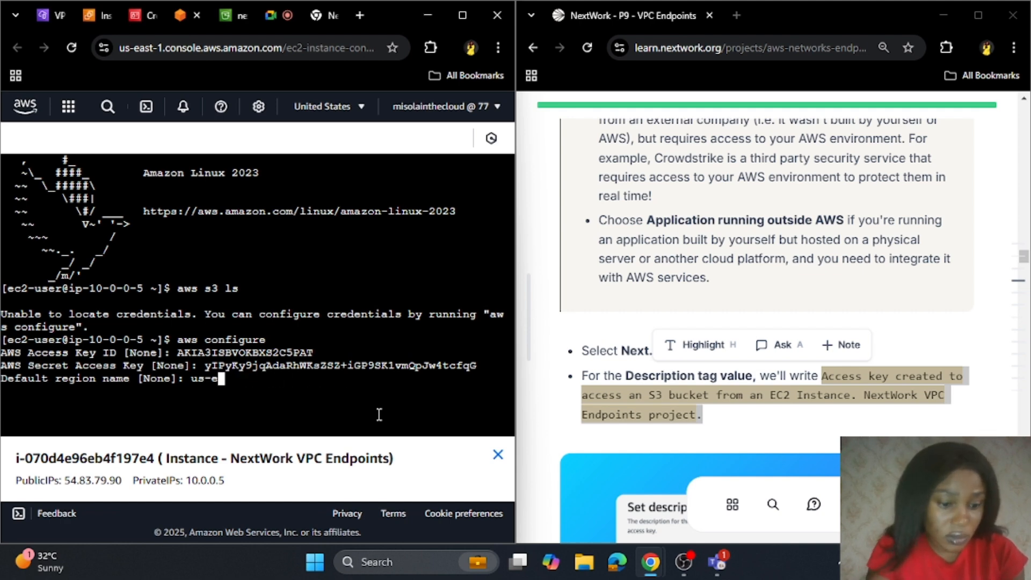
text(a)
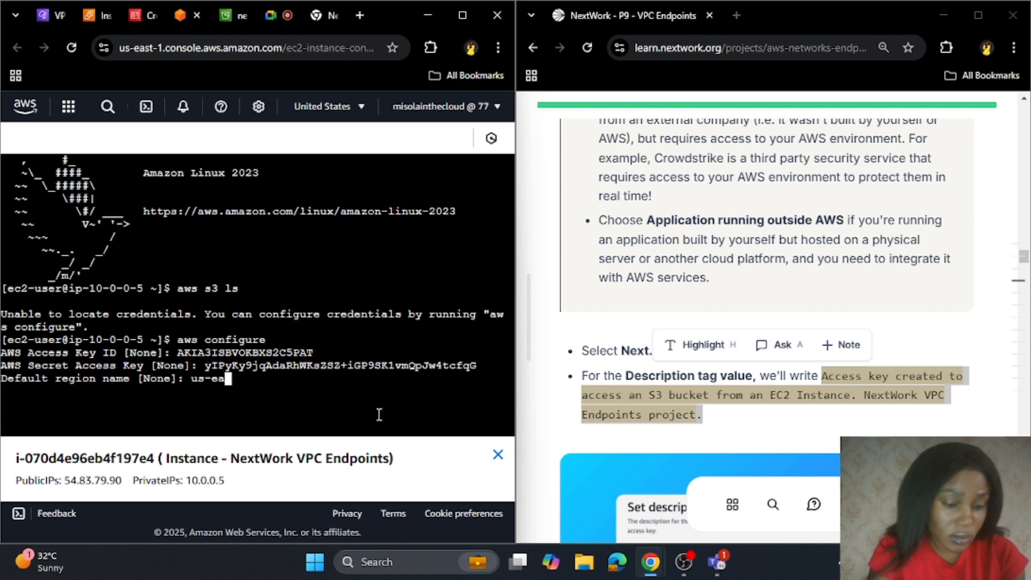
text(st)
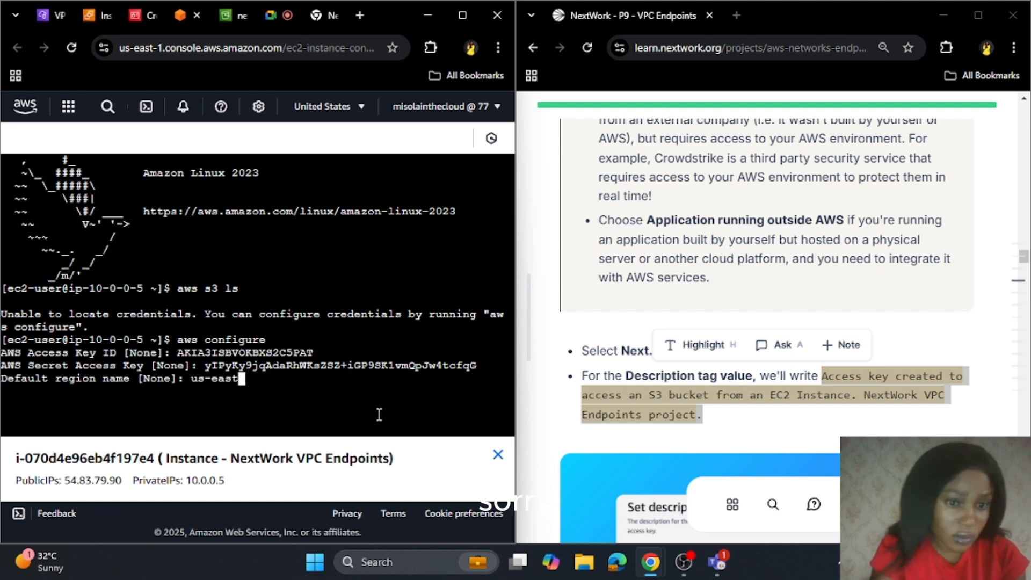
text(-1)
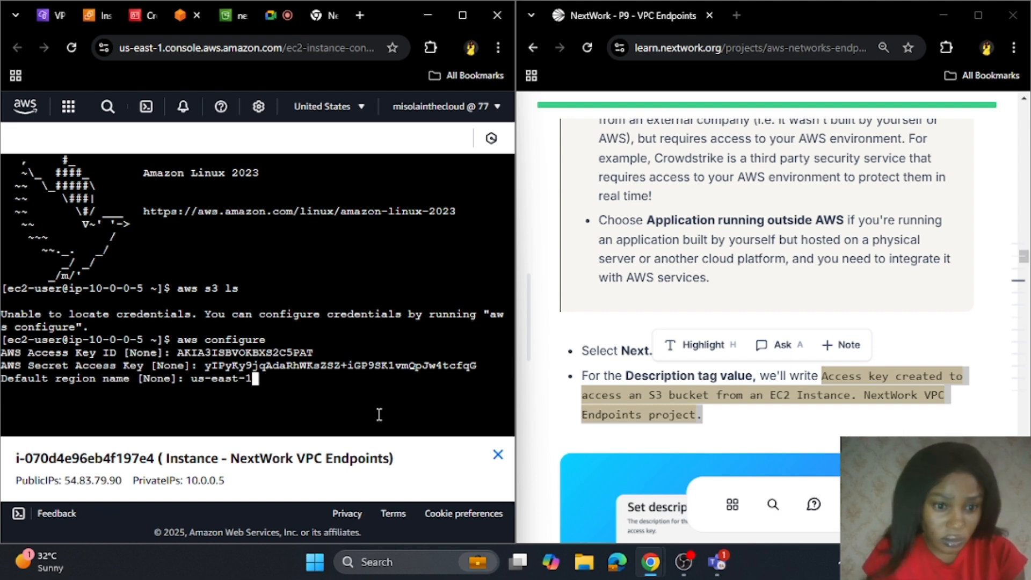
key(Return)
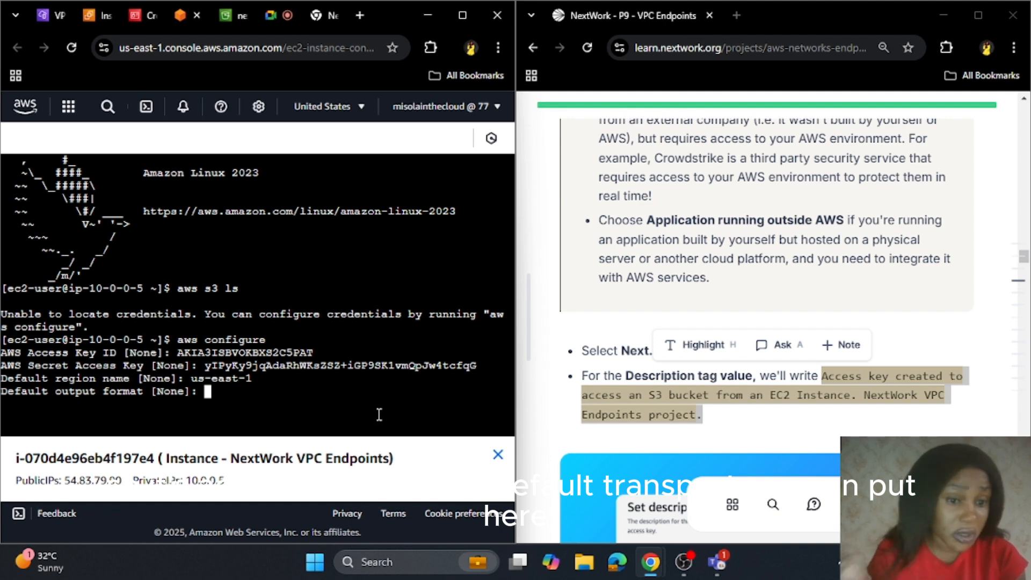
key(Return)
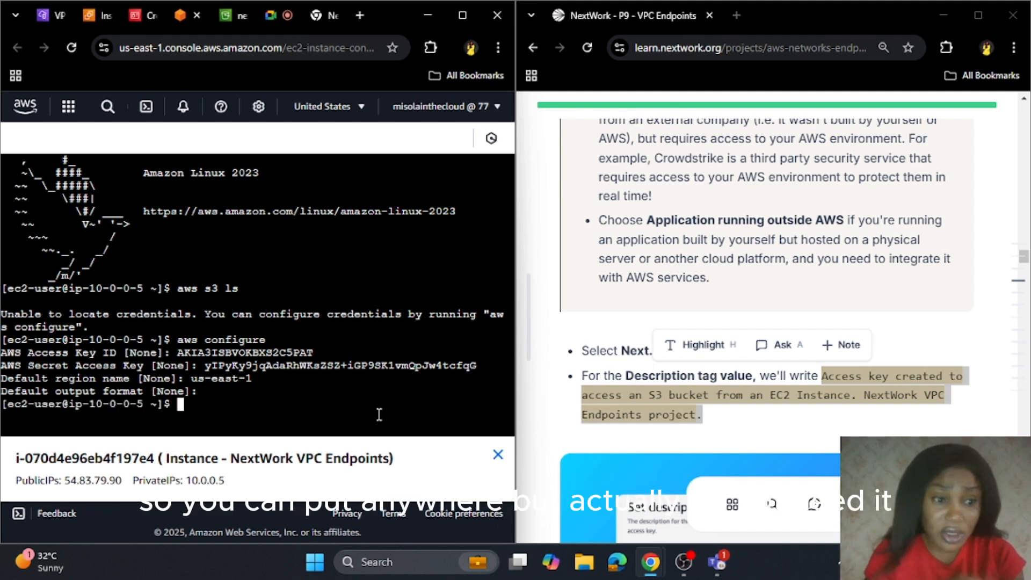
Advance the project guide to the S3 connection step and run aws s3 ls in the instance's terminal to list the account's buckets
scroll(693, 337, down, 12)
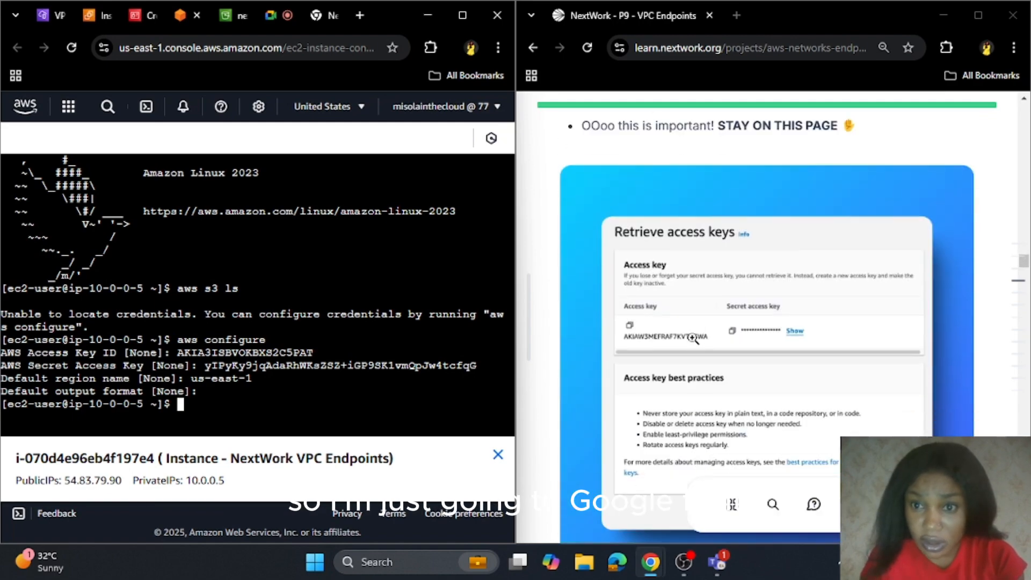
scroll(693, 337, down, 15)
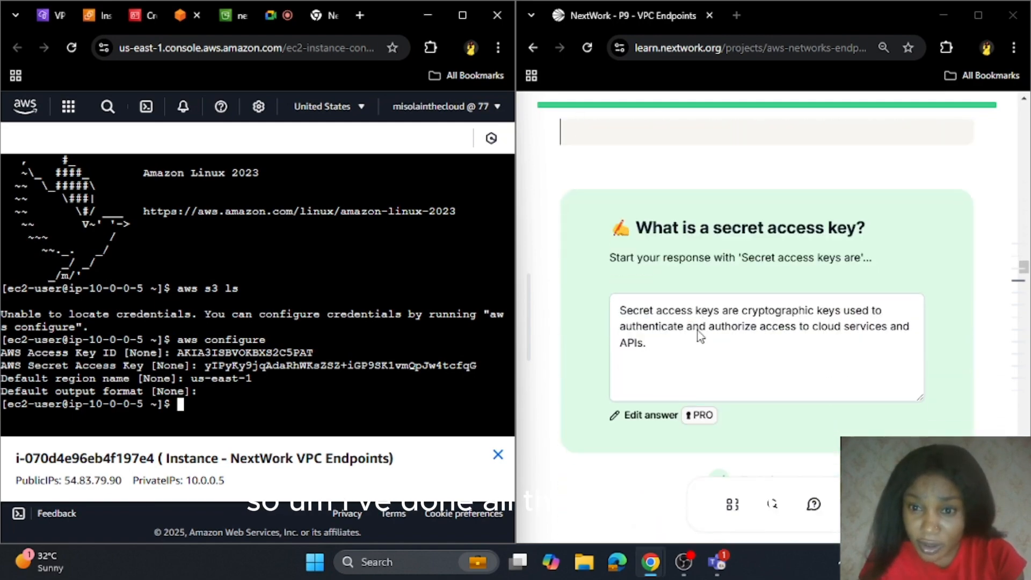
scroll(693, 376, down, 10)
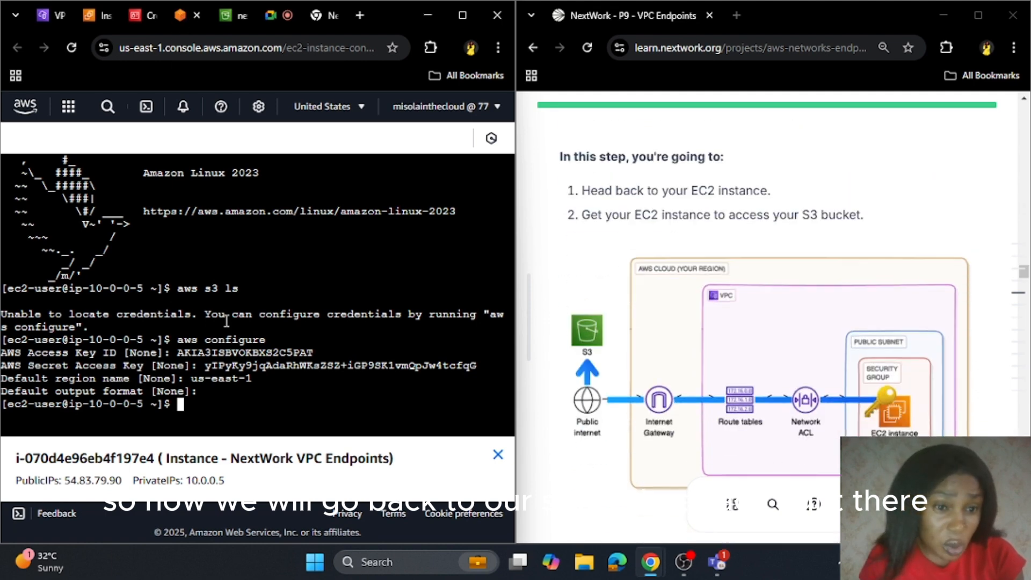
scroll(758, 273, down, 2)
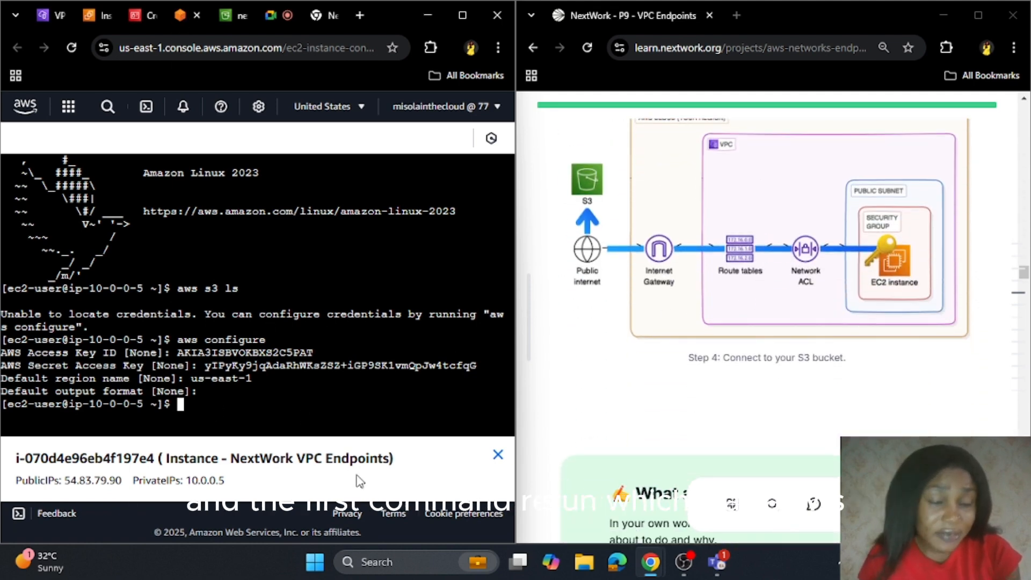
text(aws)
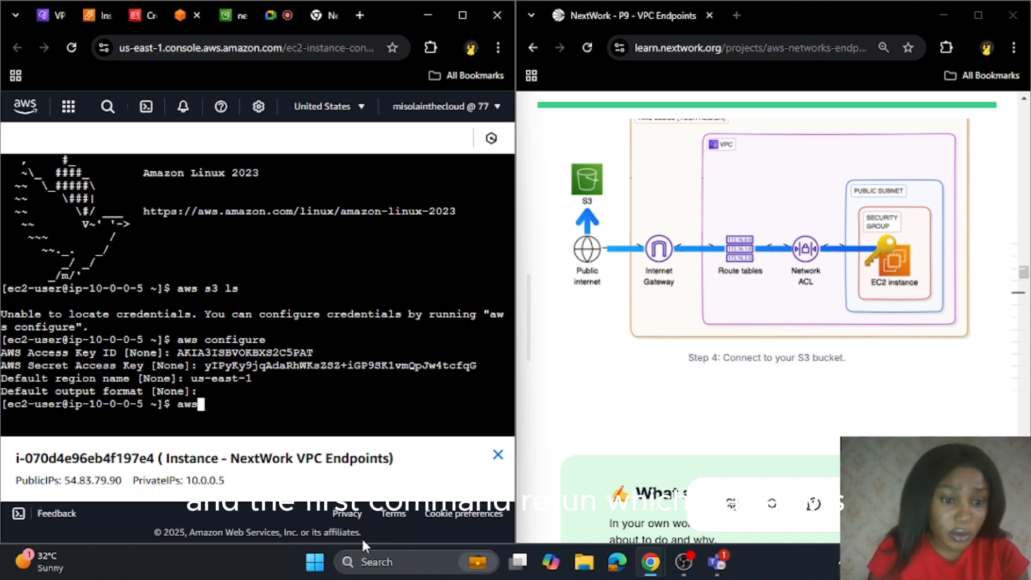
text( s3 ls)
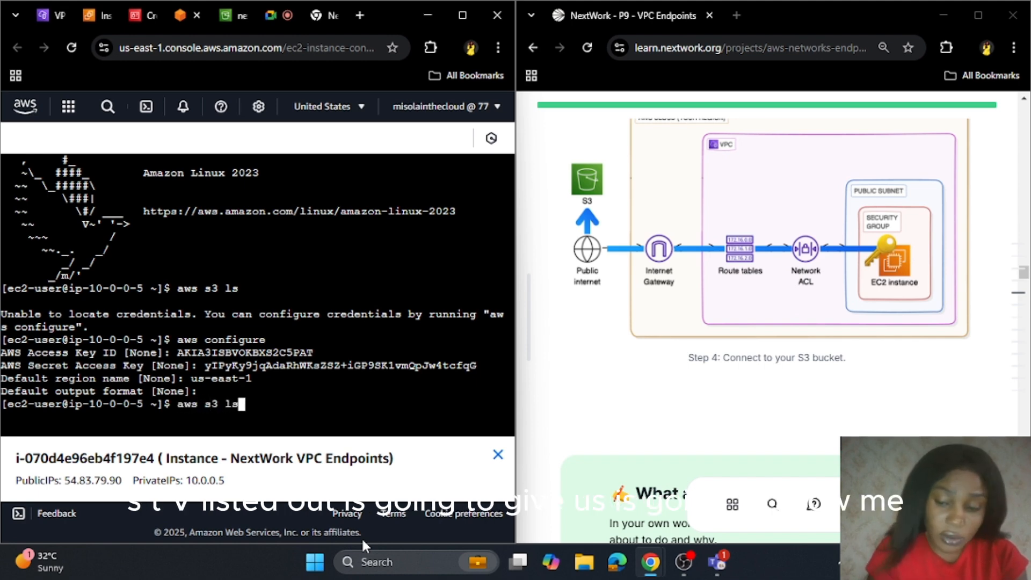
key(Return)
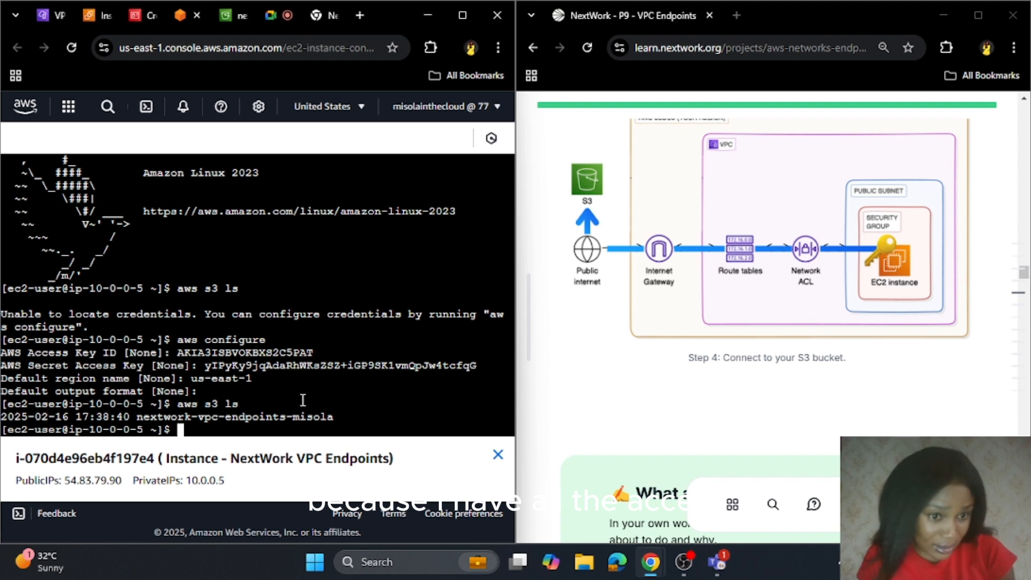
Find the guide's bucket-contents instruction and copy its command aws s3 ls s3://nextwork-vpc-endpoints-yourname
scroll(681, 419, down, 6)
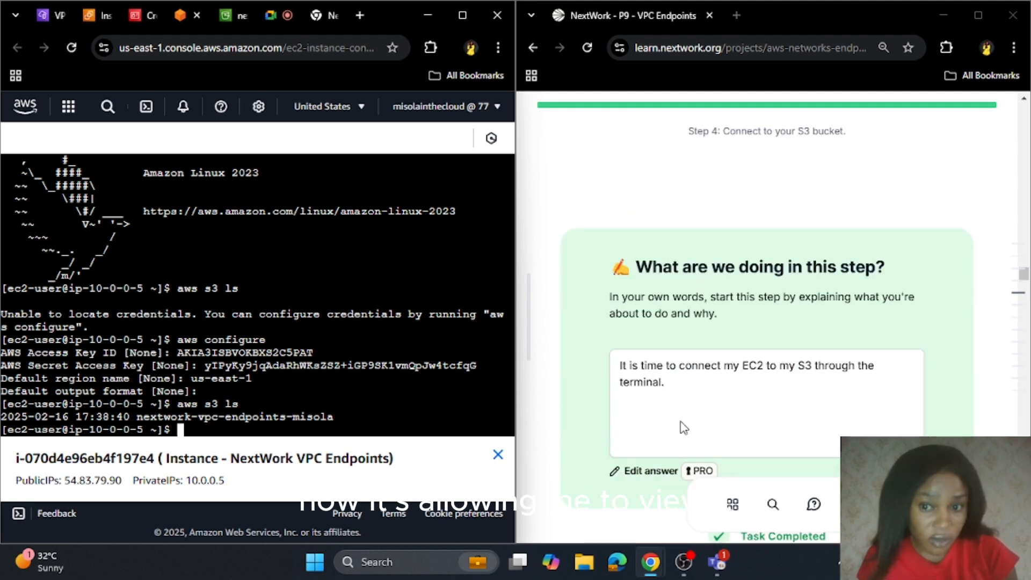
scroll(681, 417, down, 3)
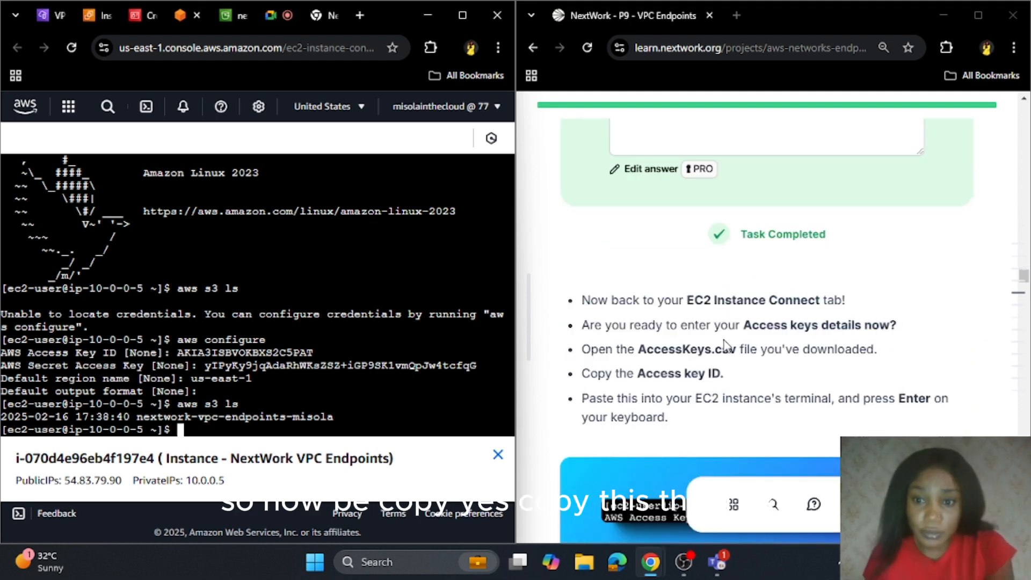
scroll(688, 355, down, 10)
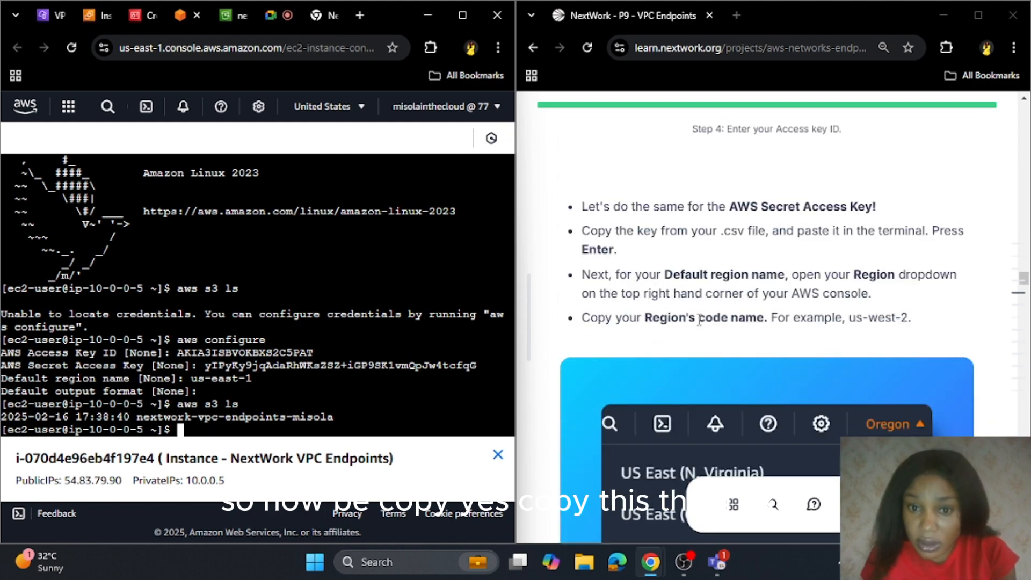
scroll(701, 288, down, 12)
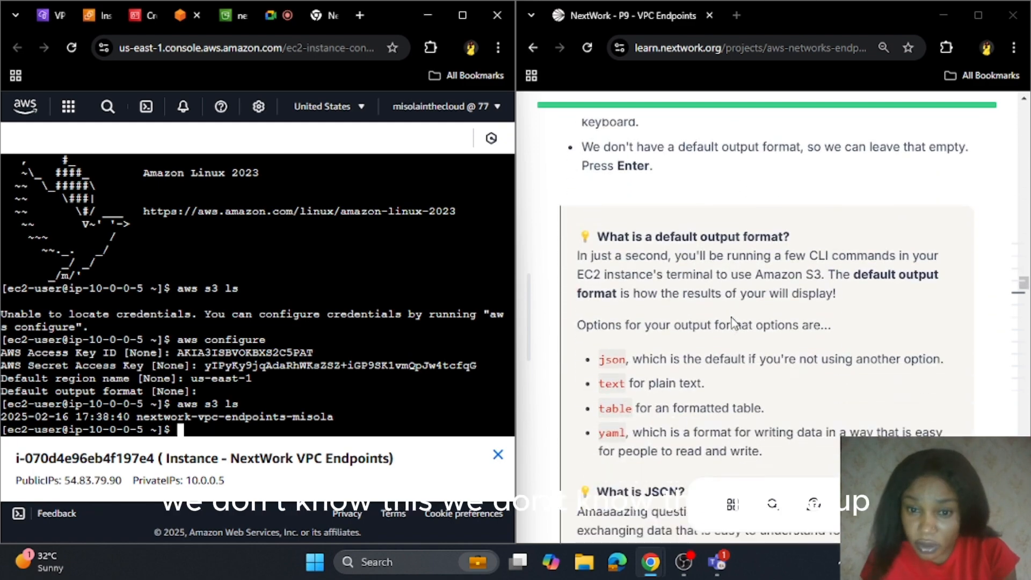
scroll(731, 318, down, 12)
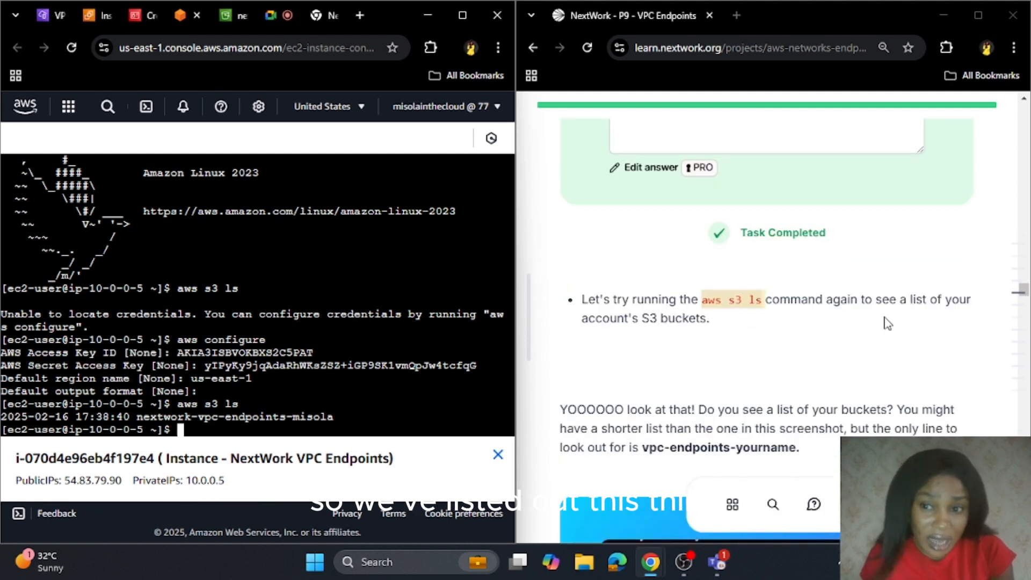
scroll(677, 359, down, 12)
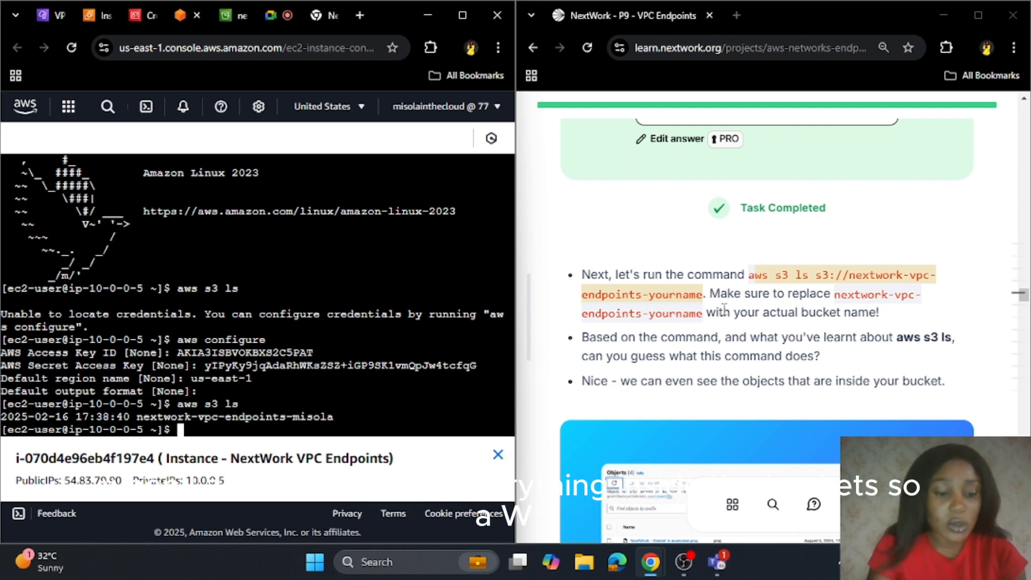
text(aws)
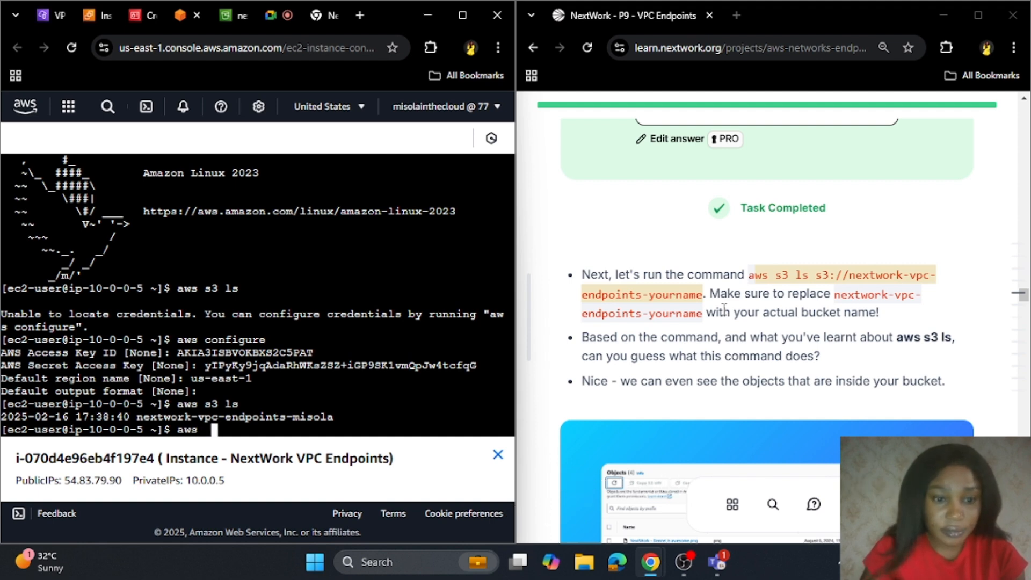
key(BackSpace)
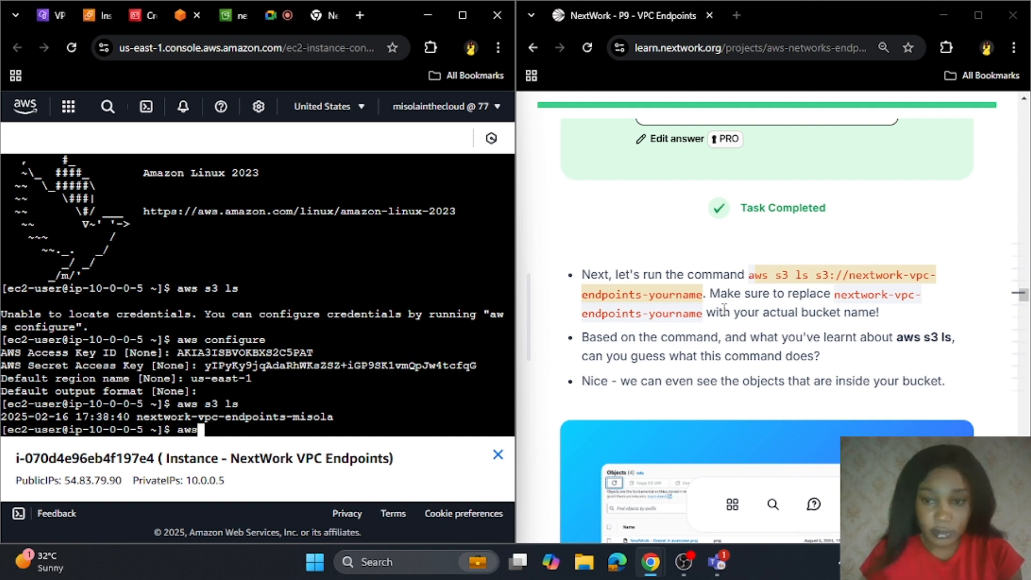
click(751, 285)
drag(751, 282, 702, 296)
key(ctrl+c)
click(750, 263)
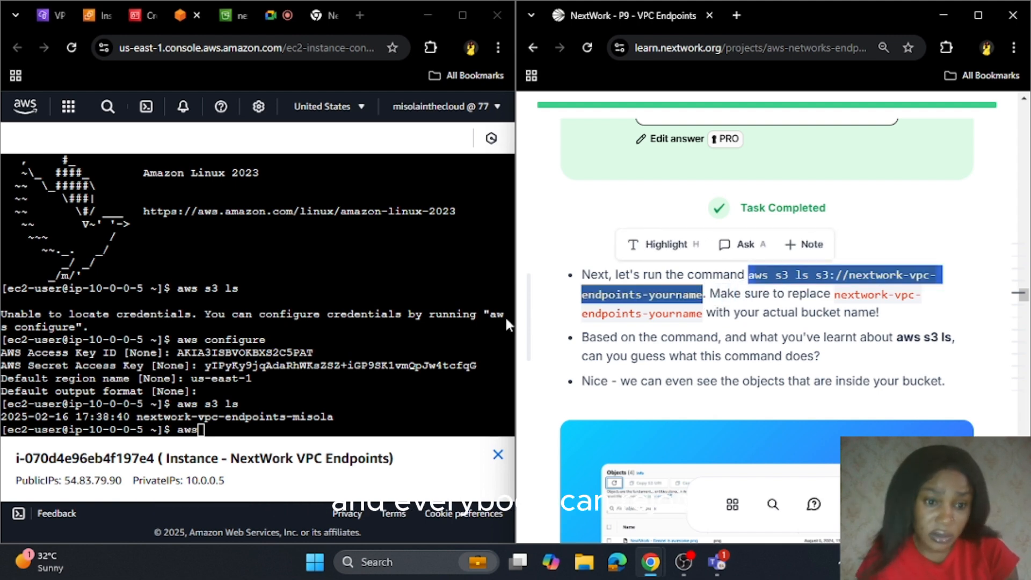
Paste the copied command at a cleared terminal prompt, replace "yourname" with the actual bucket's name suffix, and run it to list the bucket's objects
click(256, 428)
key(BackSpace)
key(BackSpace)
key(BackSpace)
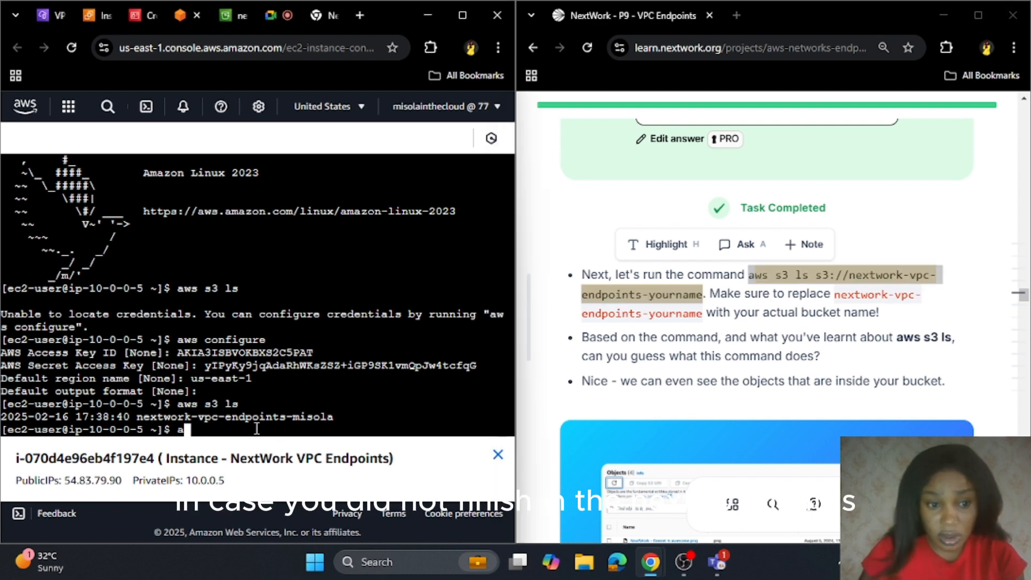
right_click(256, 428)
click(302, 257)
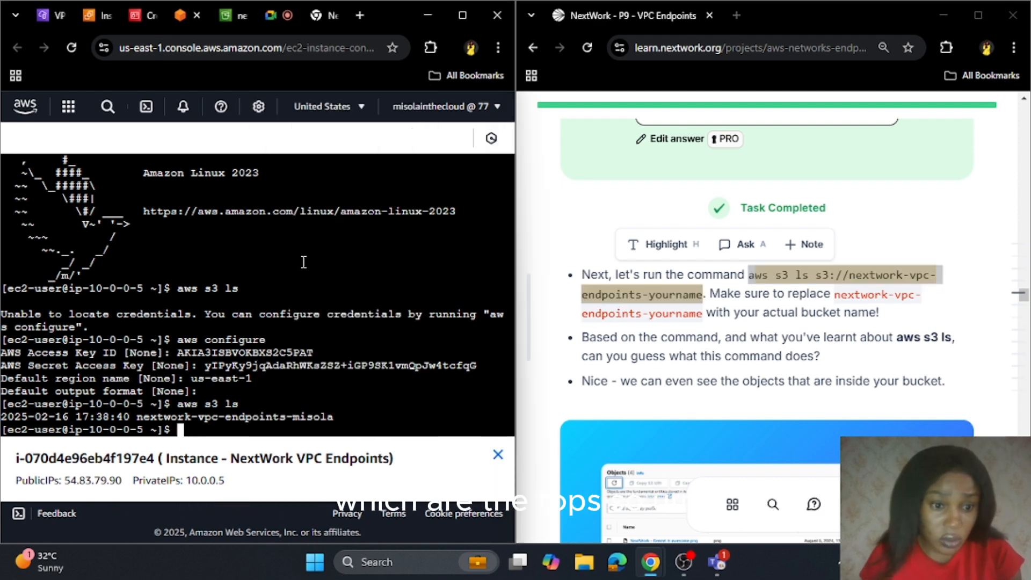
key(BackSpace)
key(BackSpace)
key(BackSpace)
key(BackSpace)
key(BackSpace)
key(BackSpace)
key(BackSpace)
key(BackSpace)
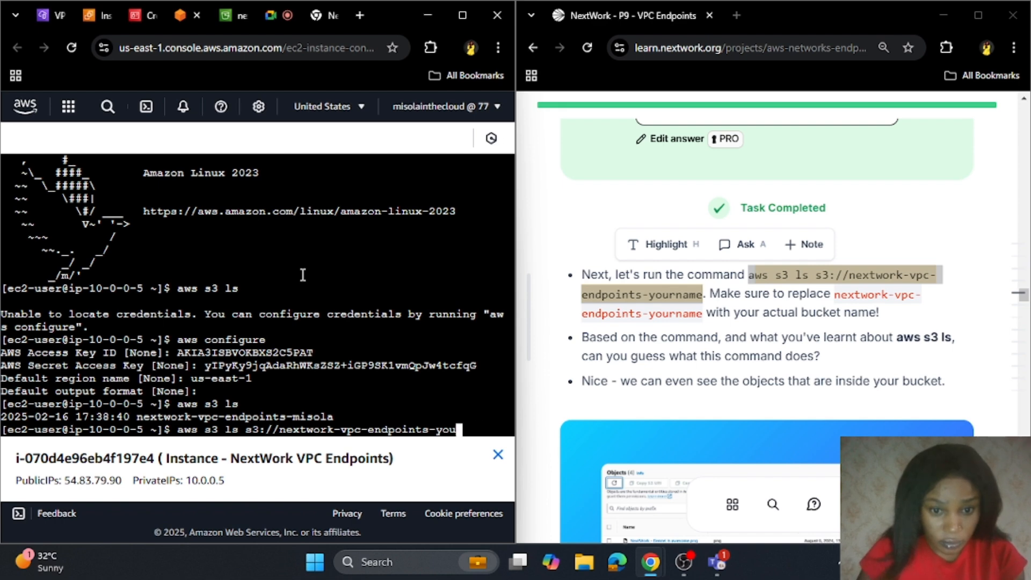
text(misola)
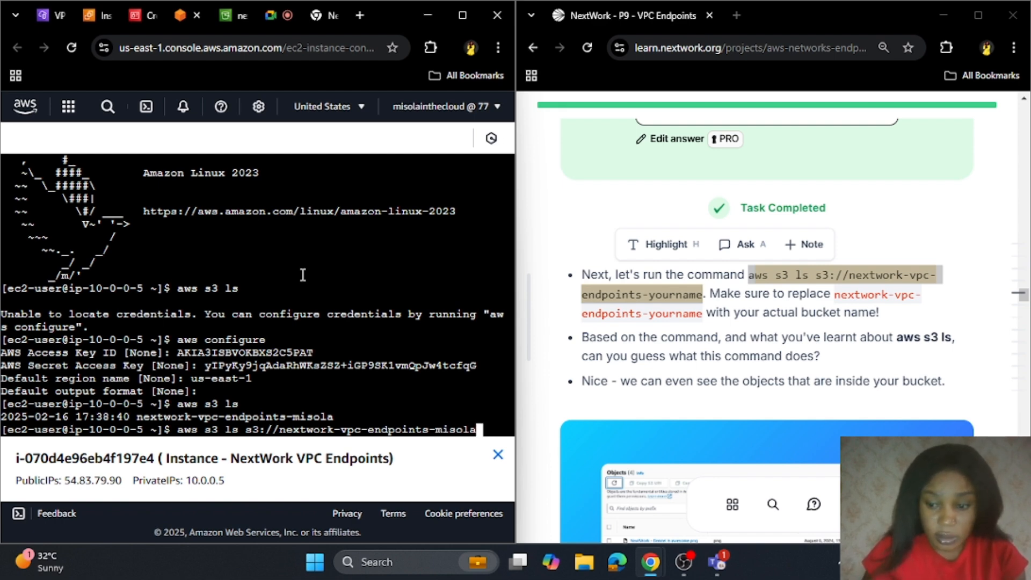
key(Return)
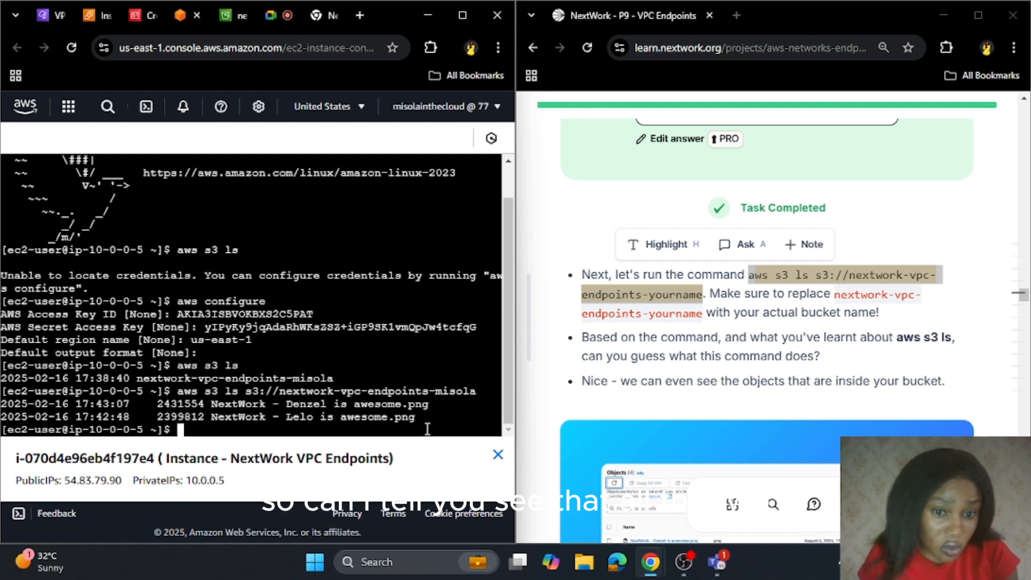
Examine the bucket's object listing and find the guide's instruction for creating a blank .txt file on the EC2 instance
drag(428, 430, 3, 404)
click(261, 417)
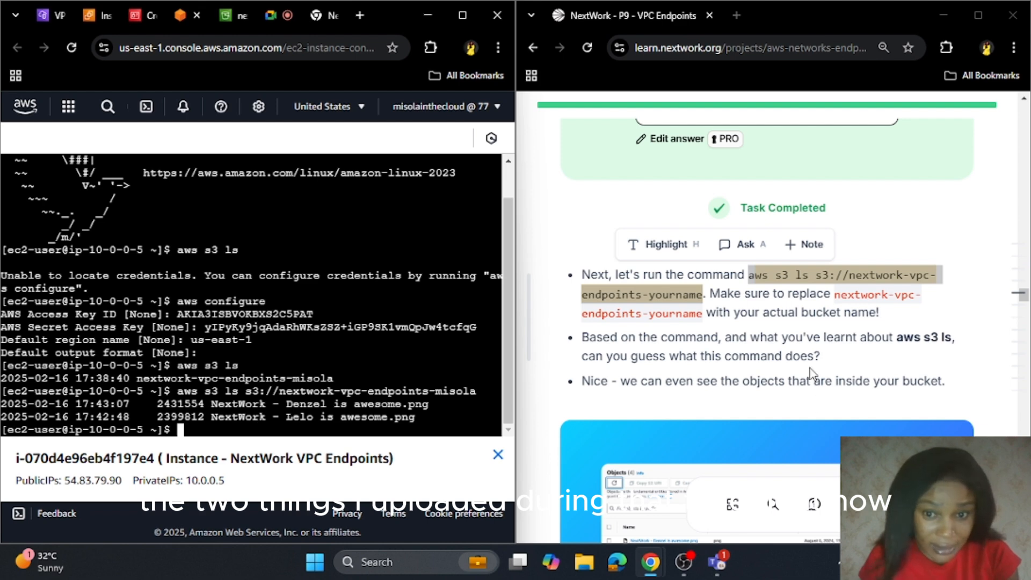
scroll(808, 371, down, 4)
scroll(808, 371, down, 10)
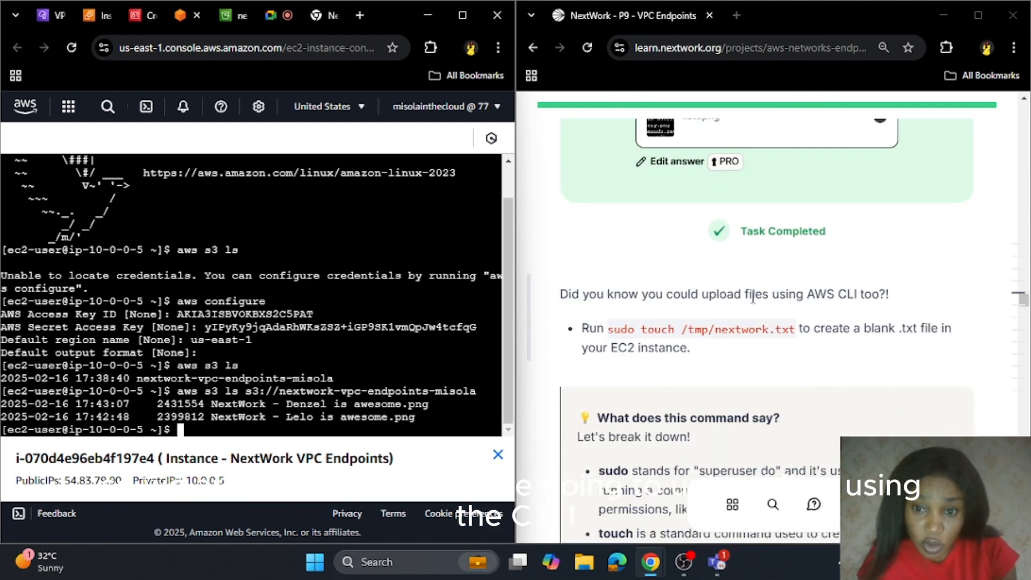
scroll(832, 280, down, 1)
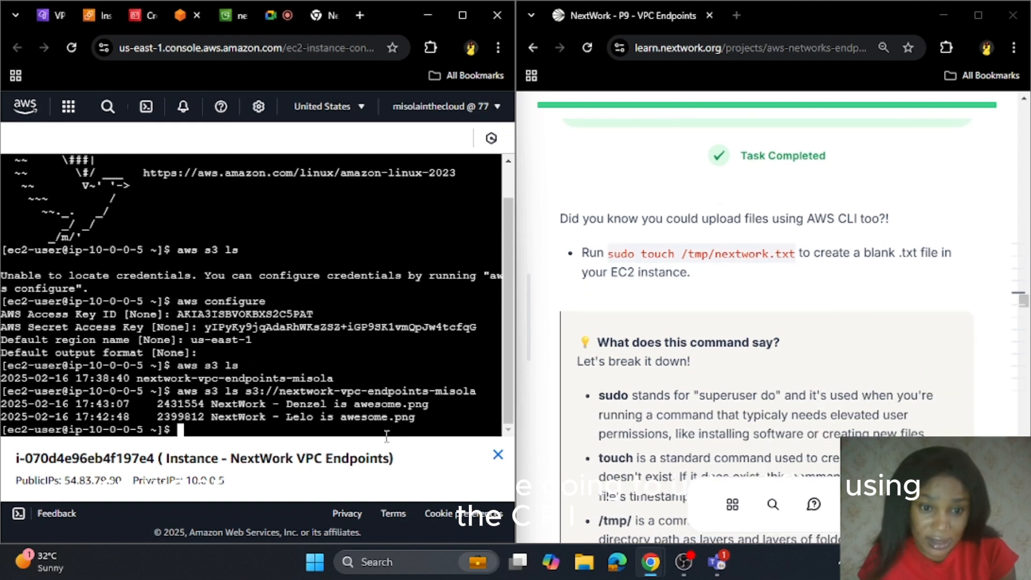
Run sudo touch /tmp/nextwork.txt in the instance's terminal to create a blank text file
text(sudo )
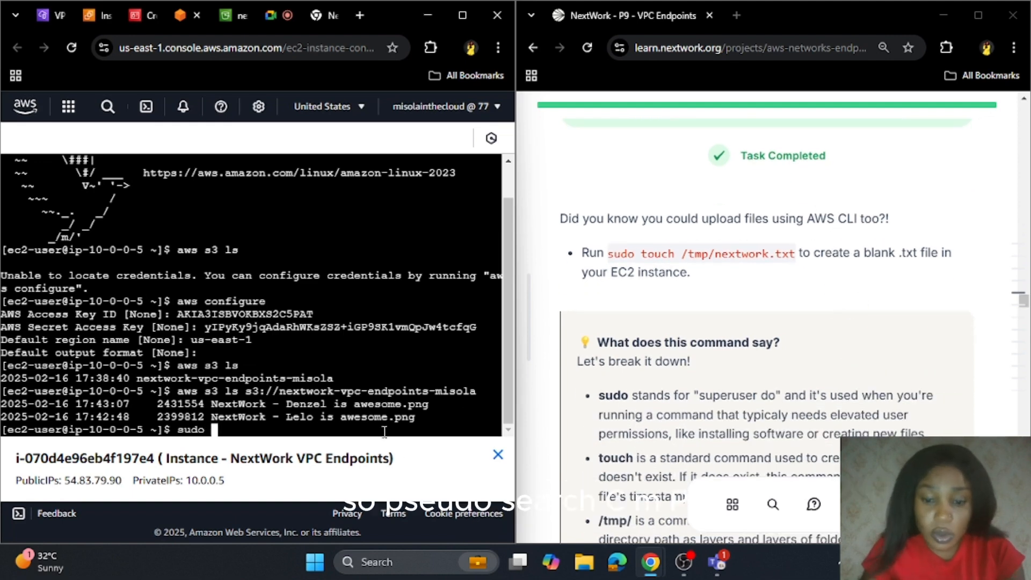
text(touch /t)
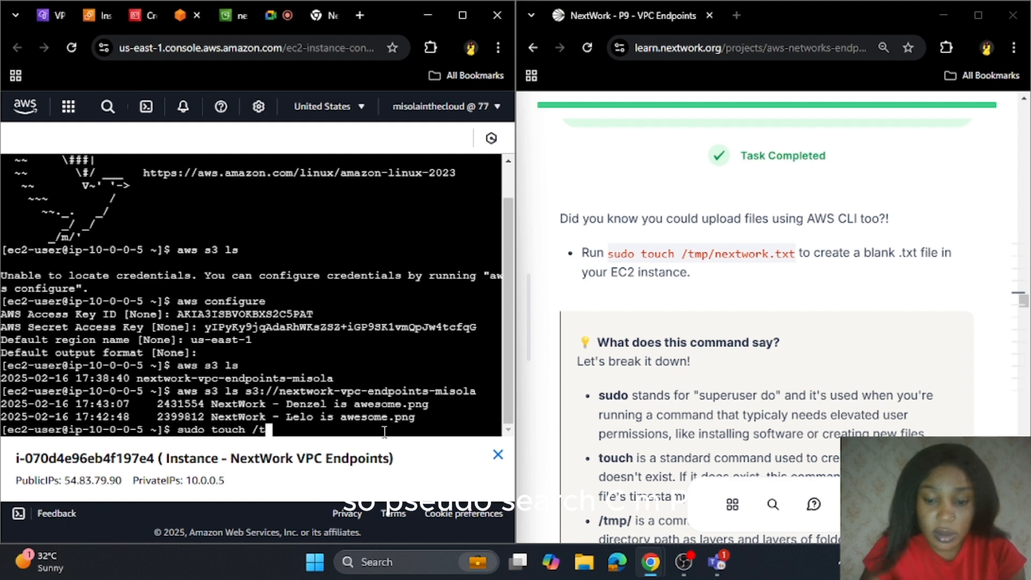
text(mp/ne)
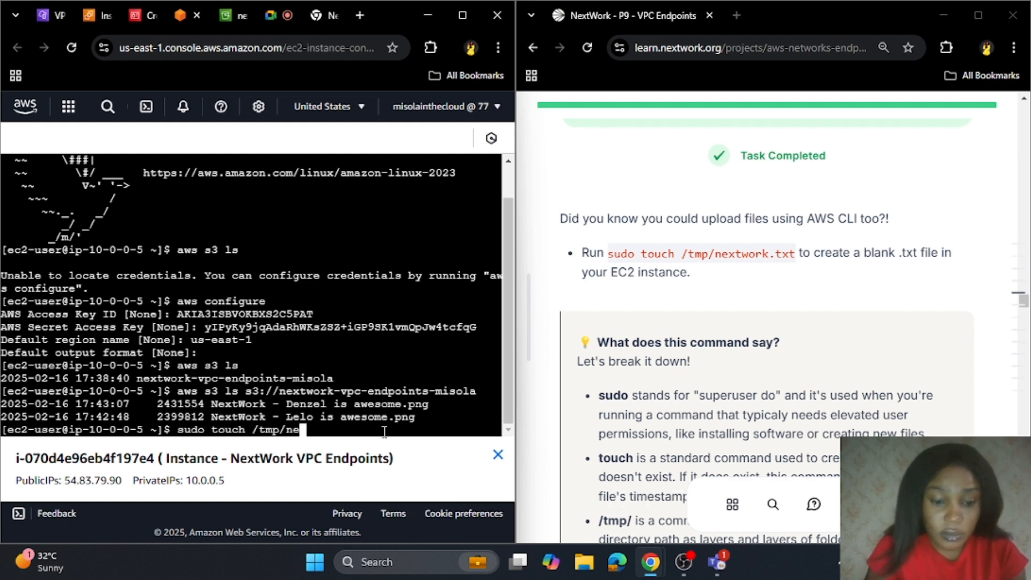
text(xtwork.)
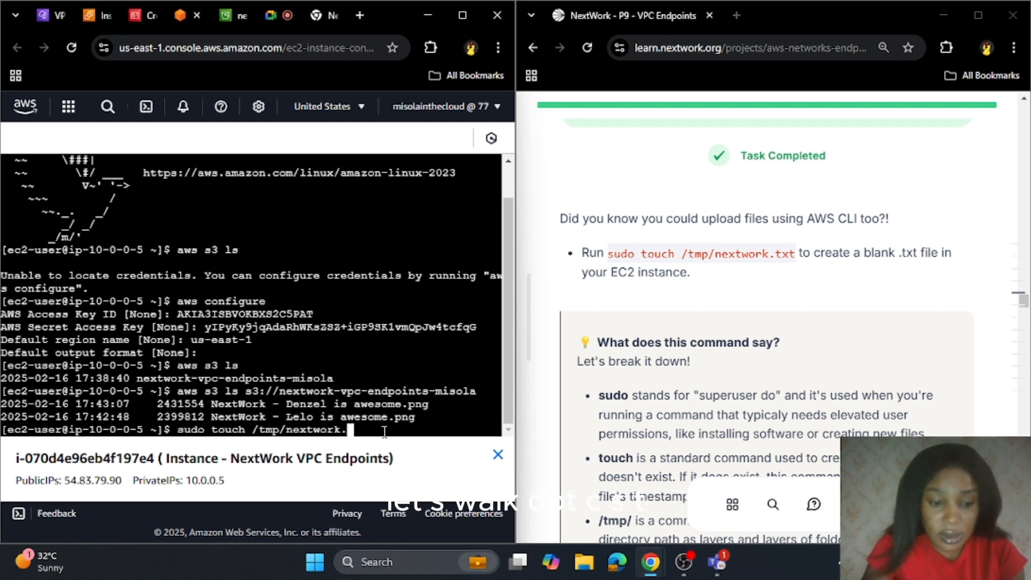
text(txt)
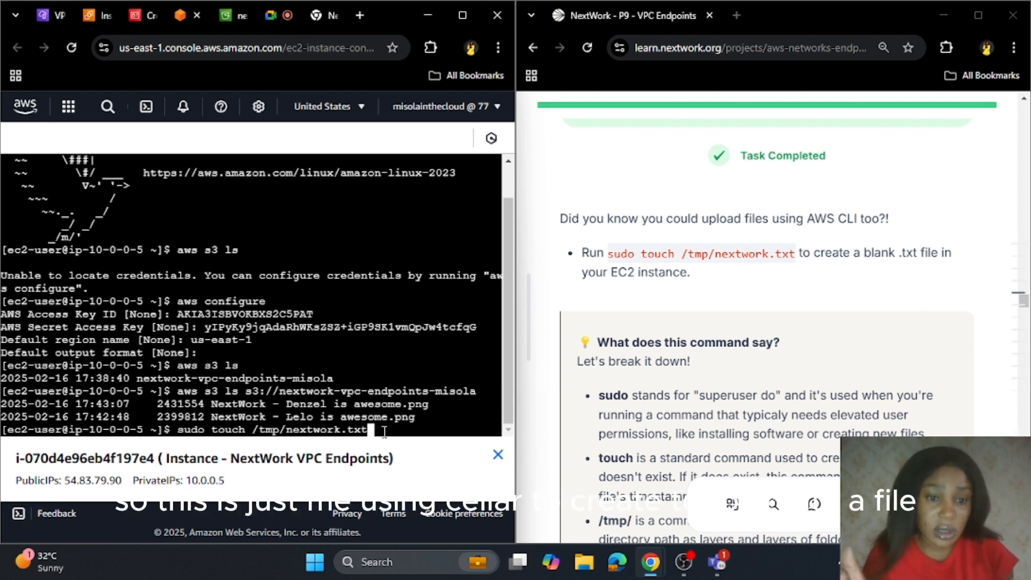
key(Return)
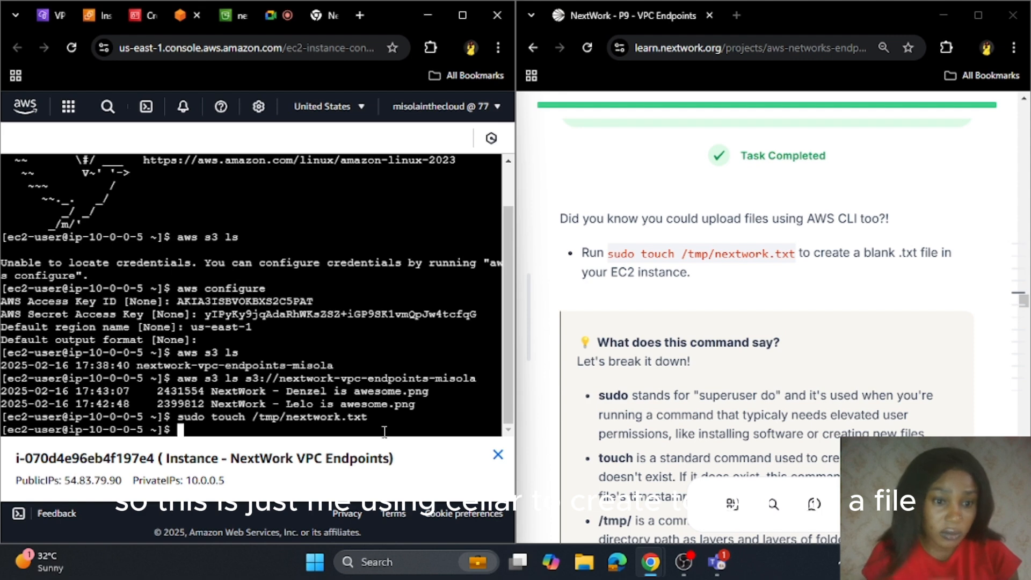
Rerun the earlier aws s3 ls command on the VPC endpoints bucket to recheck its objects
key(Up)
key(Up)
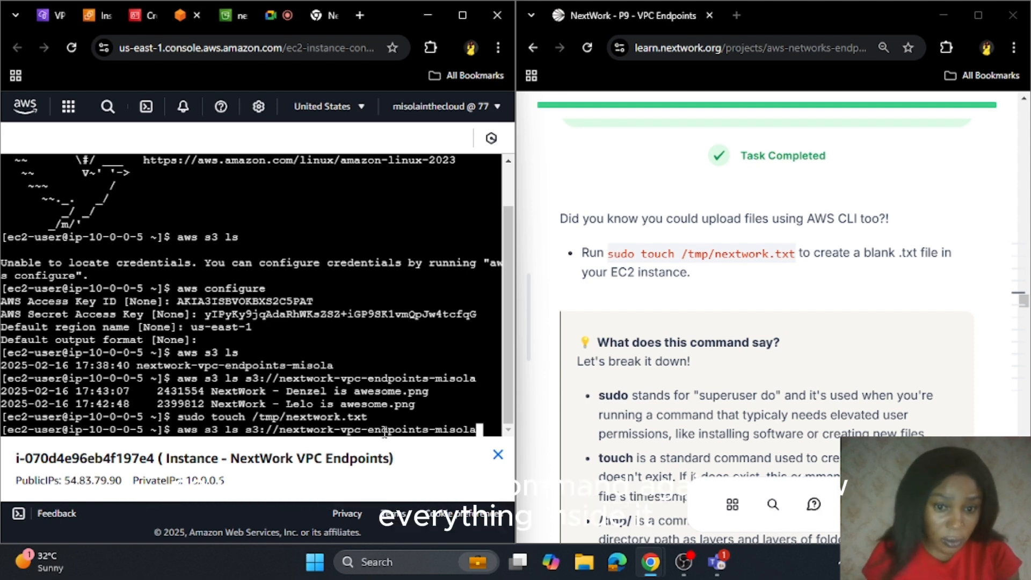
key(Return)
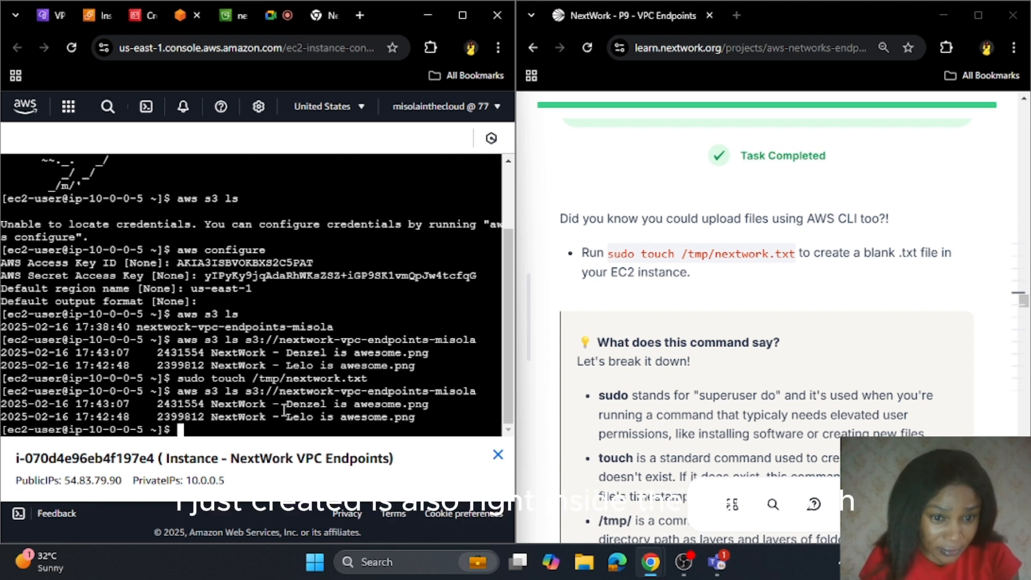
Find the guide's upload command aws s3 cp /tmp/nextwork.txt s3://nextwork-vpc-endpoints-yourname and paste a copy at the terminal prompt
scroll(715, 347, down, 10)
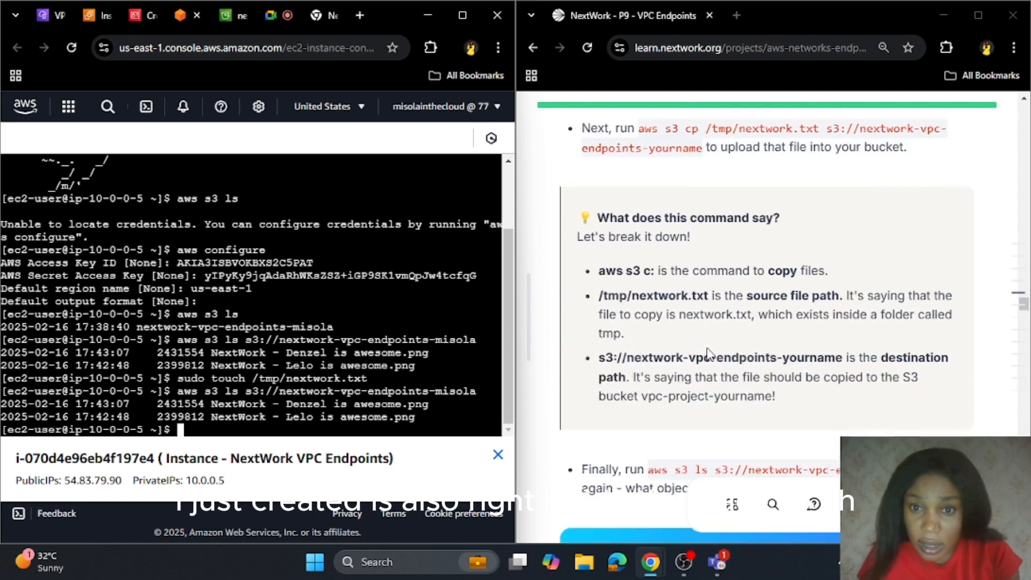
scroll(707, 355, up, 1)
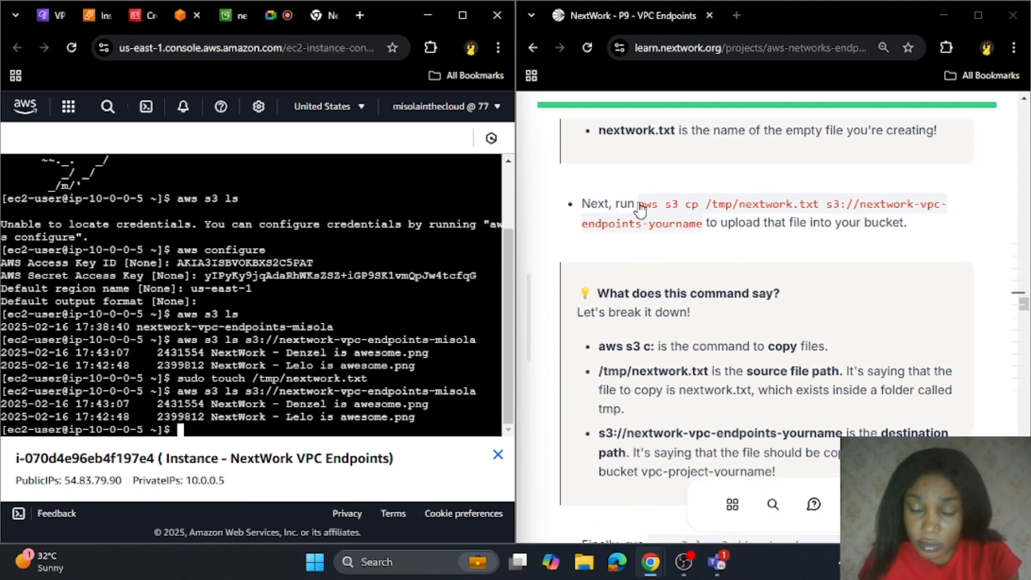
drag(639, 204, 702, 223)
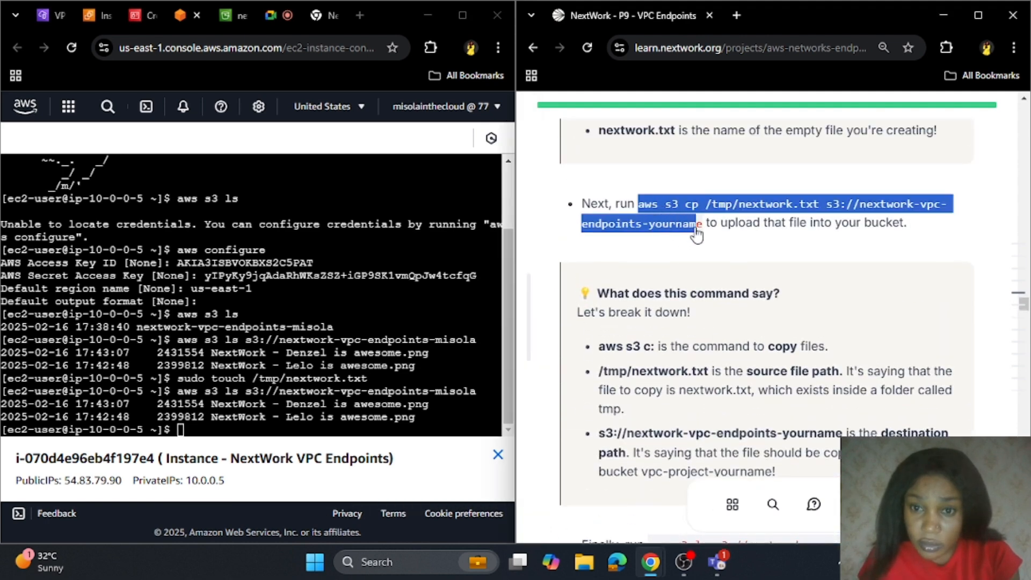
right_click(349, 424)
click(403, 256)
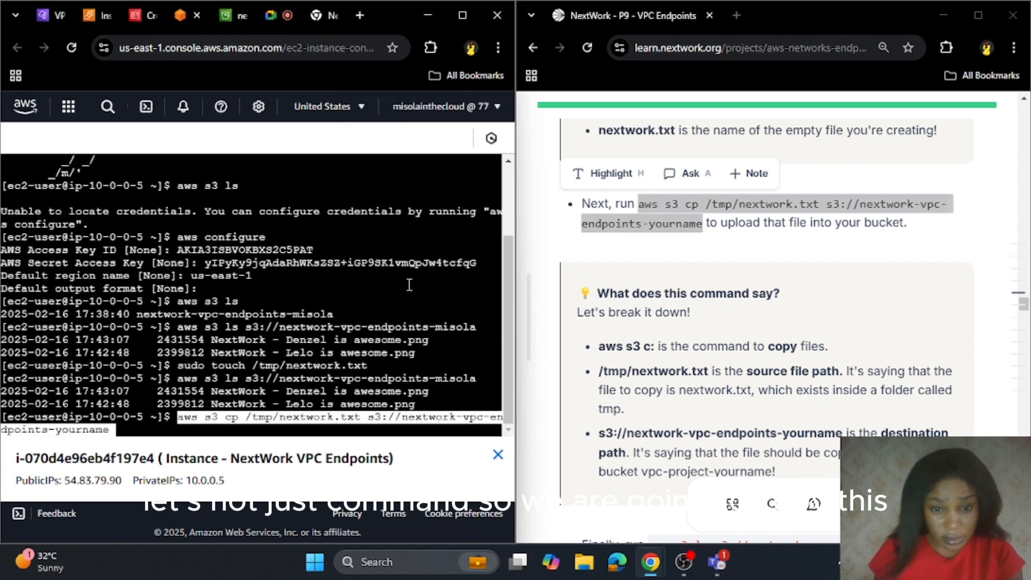
Replace "yourname" in the pasted command with the actual bucket's name suffix and run it to upload nextwork.txt
key(BackSpace)
key(BackSpace)
key(BackSpace)
key(BackSpace)
key(BackSpace)
key(BackSpace)
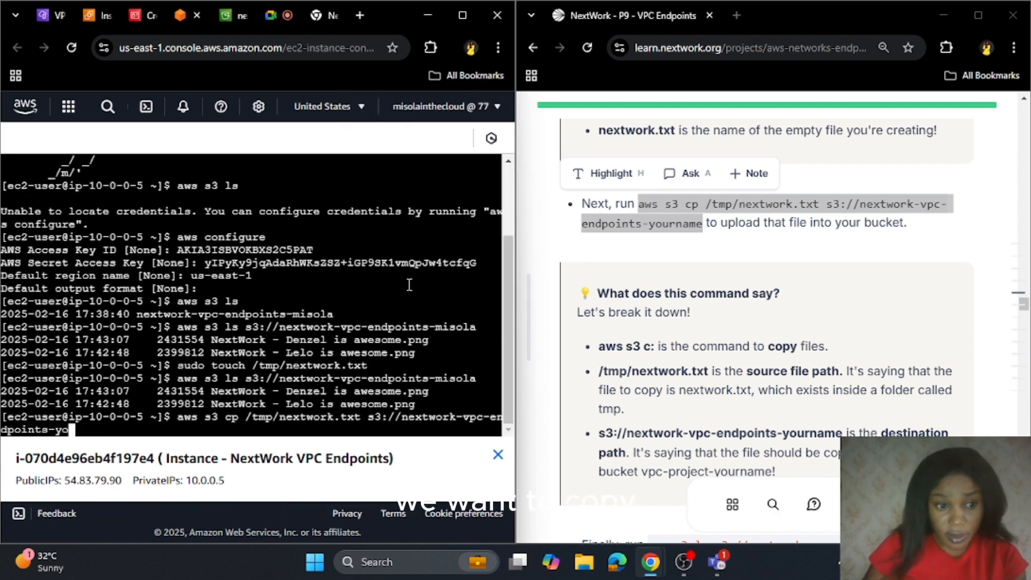
key(BackSpace)
key(BackSpace)
text(misola)
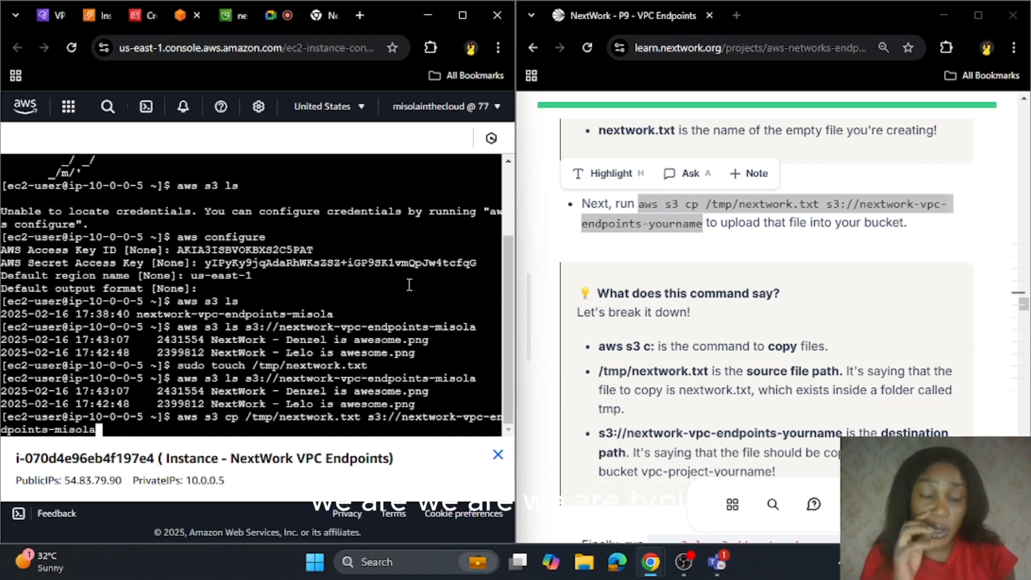
click(686, 270)
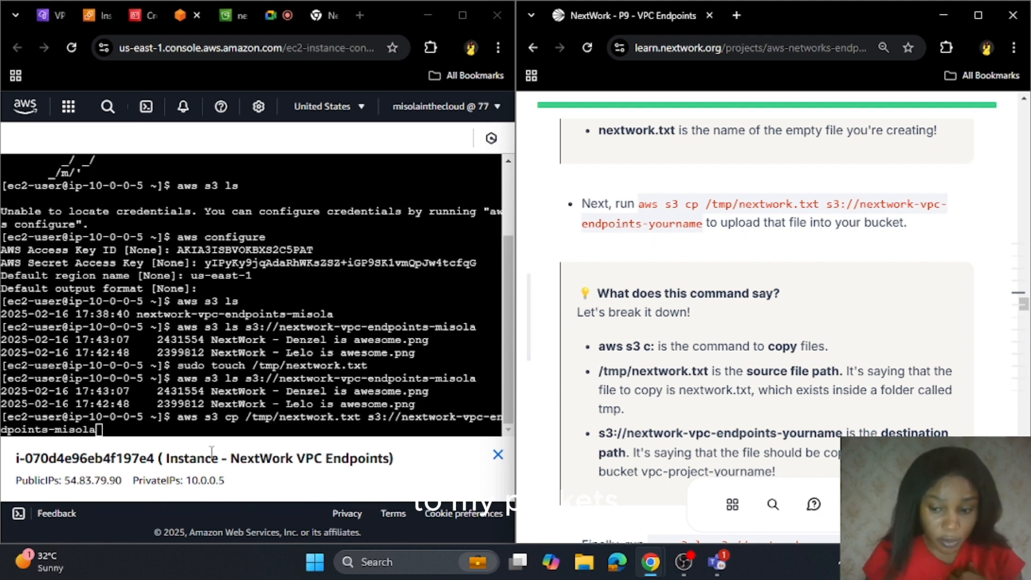
click(153, 435)
key(Return)
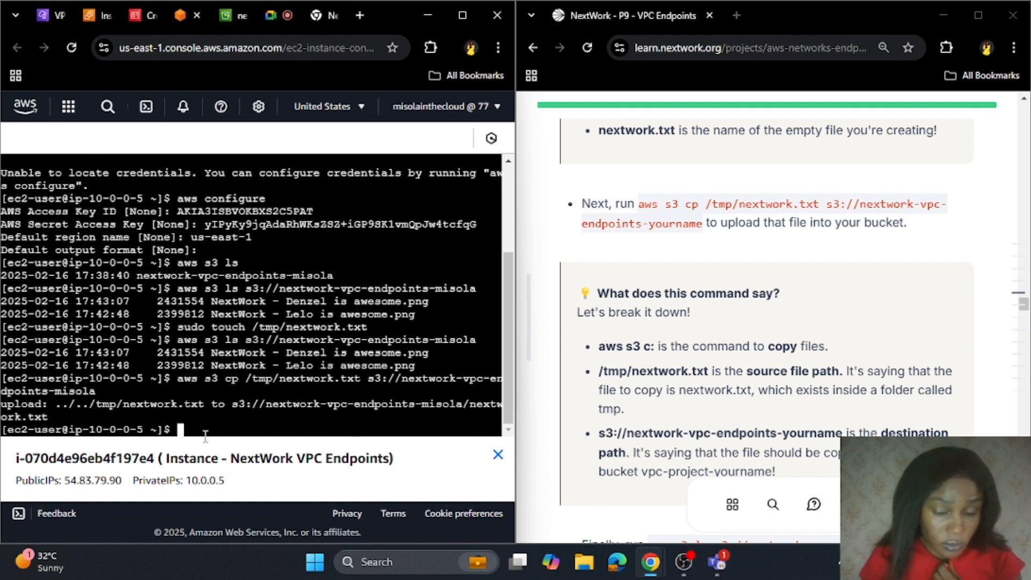
Copy the guide's final aws s3 ls s3://nextwork-vpc-endpoints-yourname command into the terminal, substitute the actual bucket suffix, and run it
scroll(656, 358, down, 3)
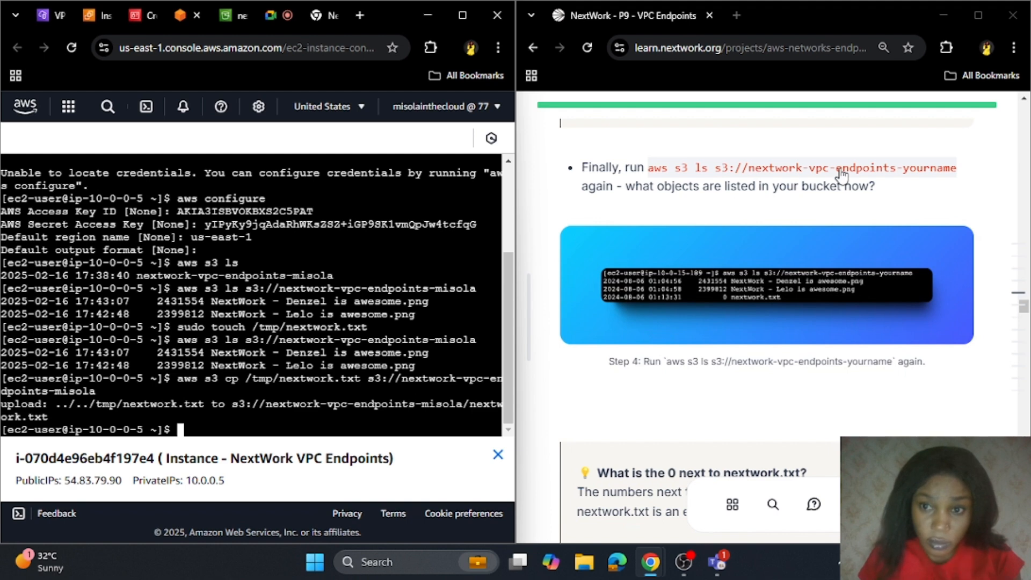
drag(962, 171, 654, 170)
key(ctrl+c)
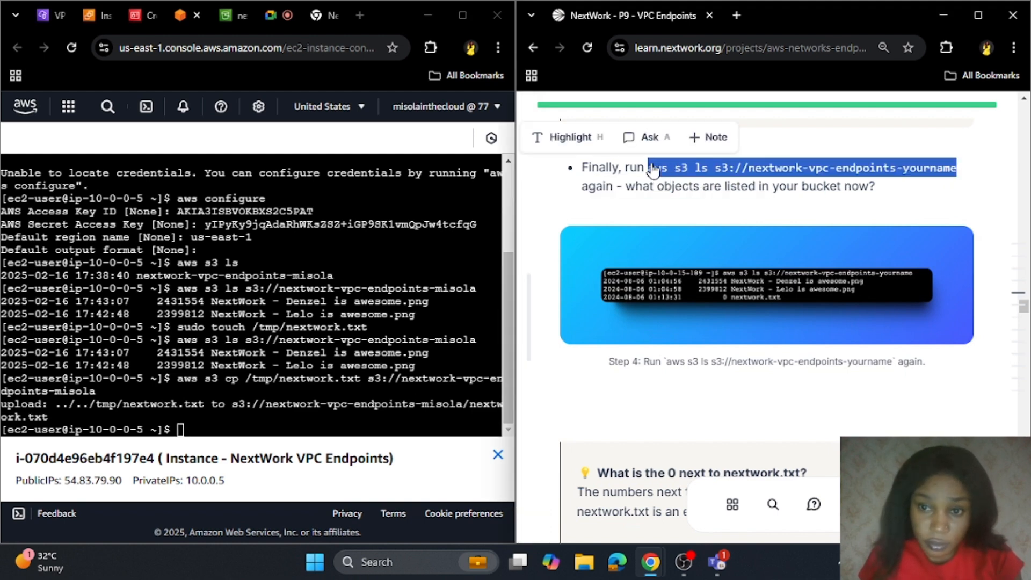
right_click(266, 433)
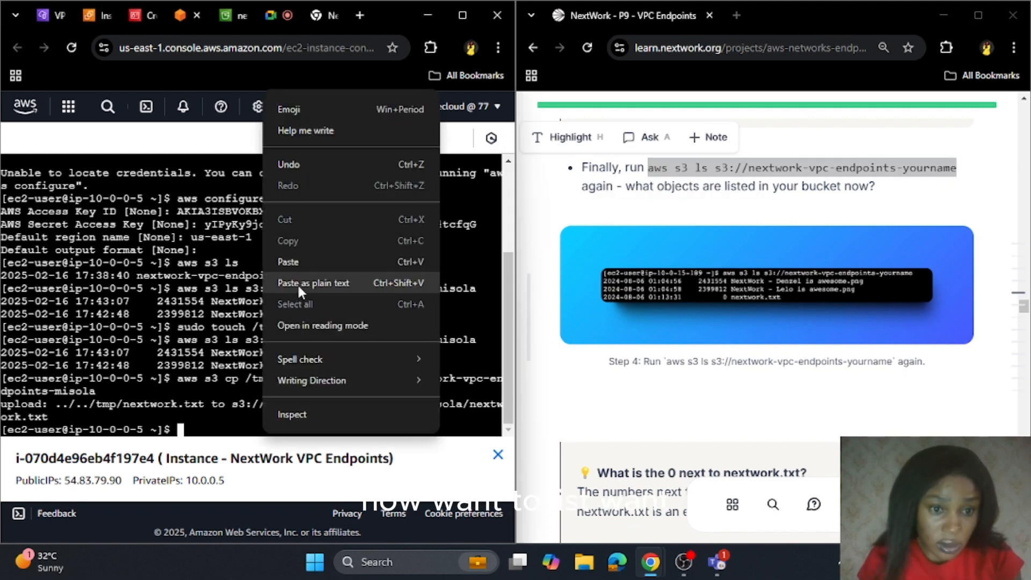
click(298, 282)
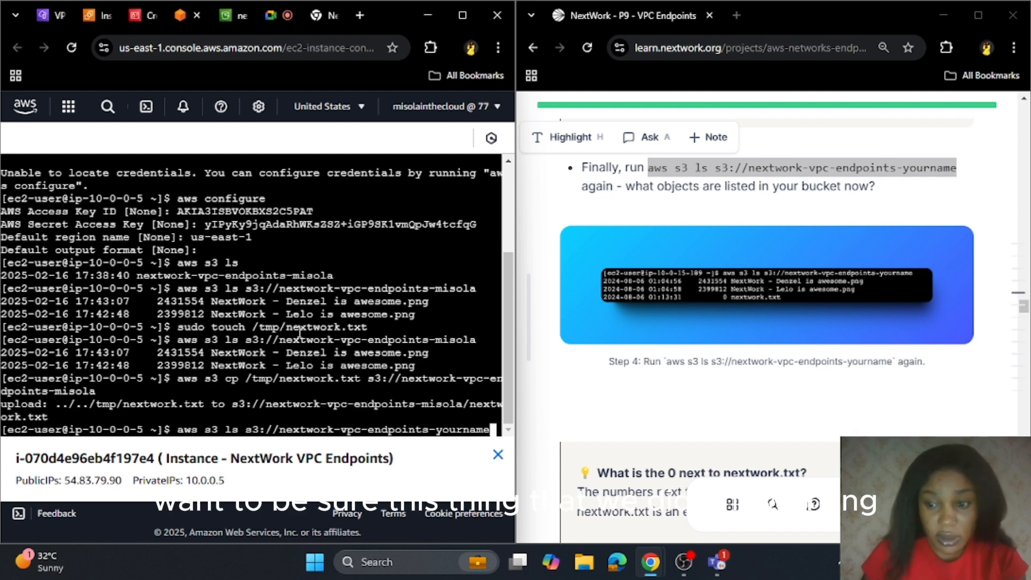
key(BackSpace)
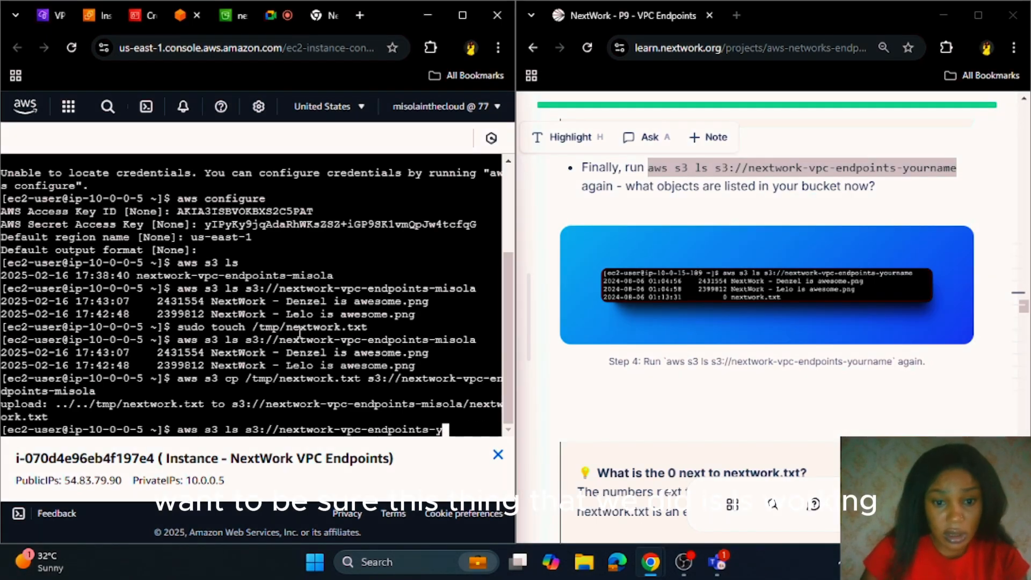
text(misola)
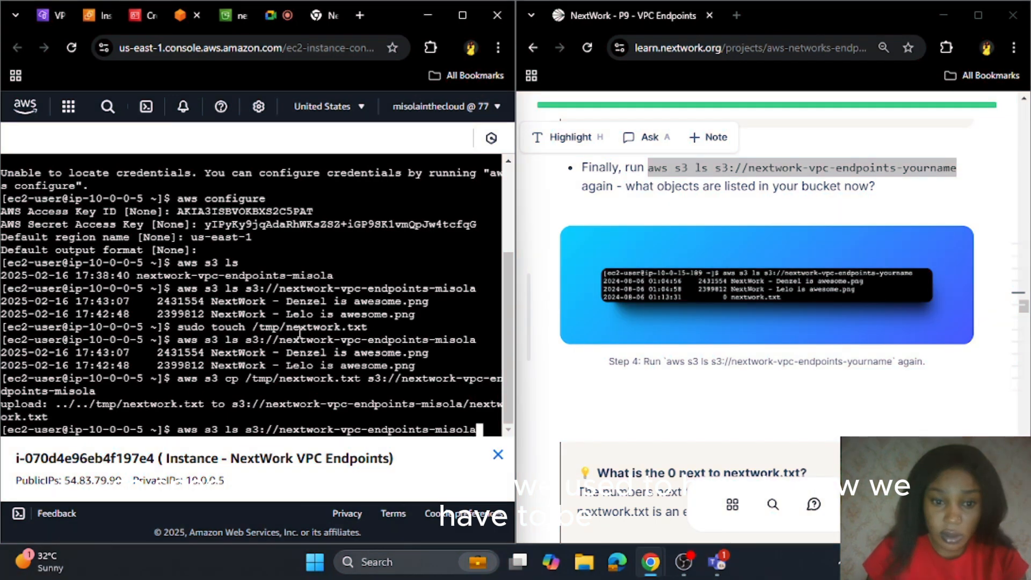
key(Return)
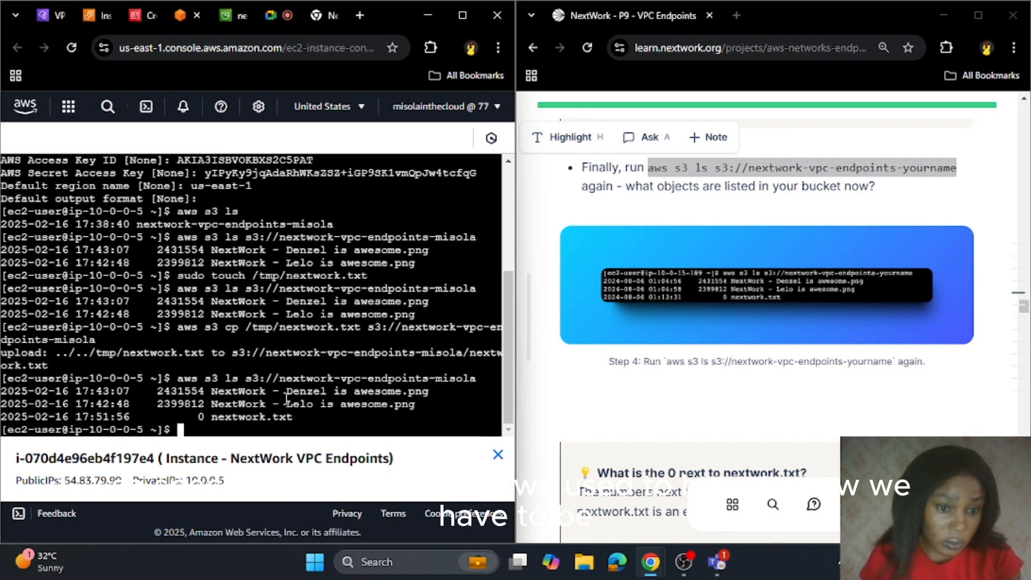
Examine the entries in the new bucket listing and find the guide's instruction for checking the file in the S3 console
drag(301, 420, 163, 414)
drag(422, 404, 2, 391)
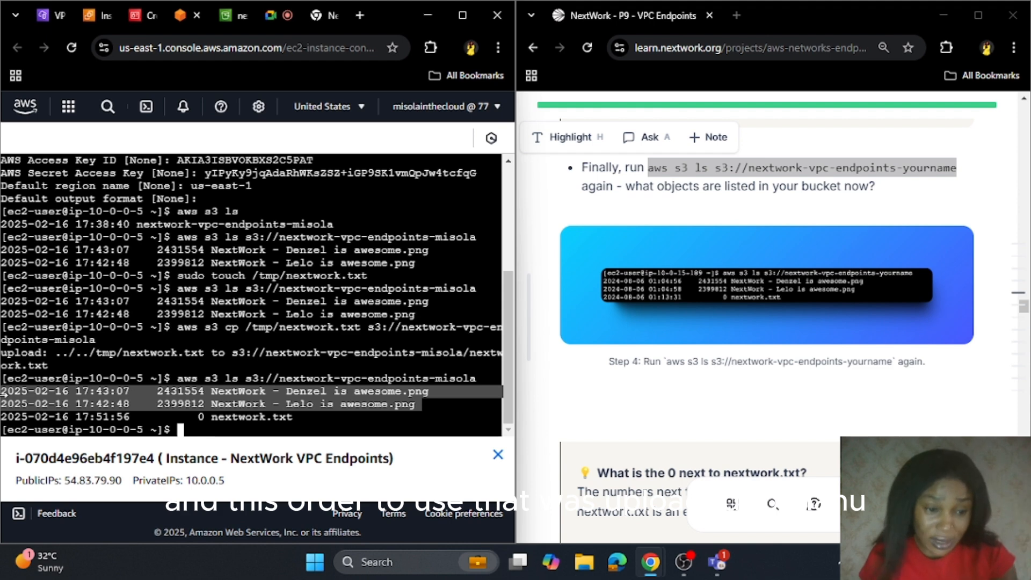
click(288, 434)
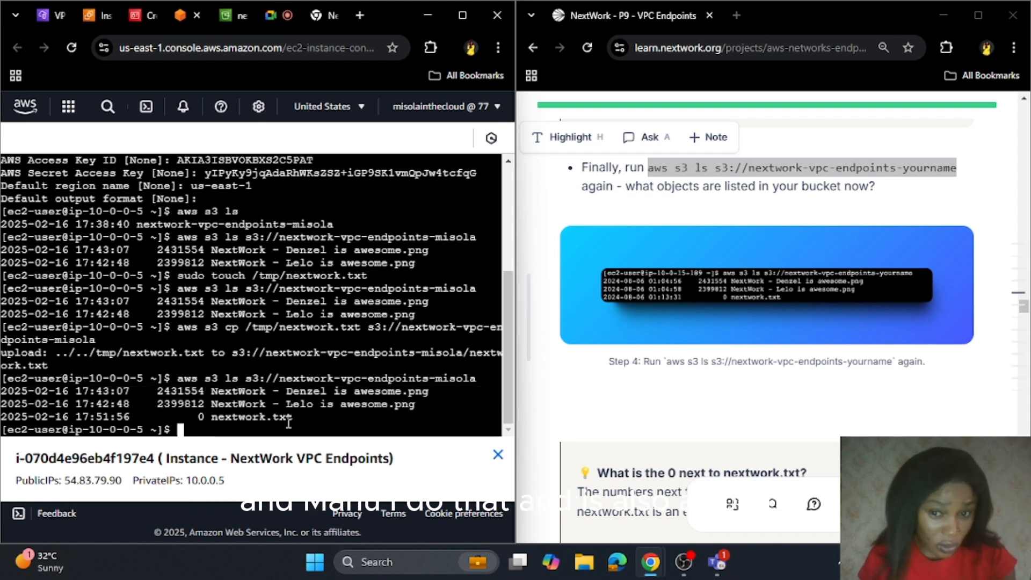
scroll(716, 384, down, 10)
scroll(716, 384, down, 1)
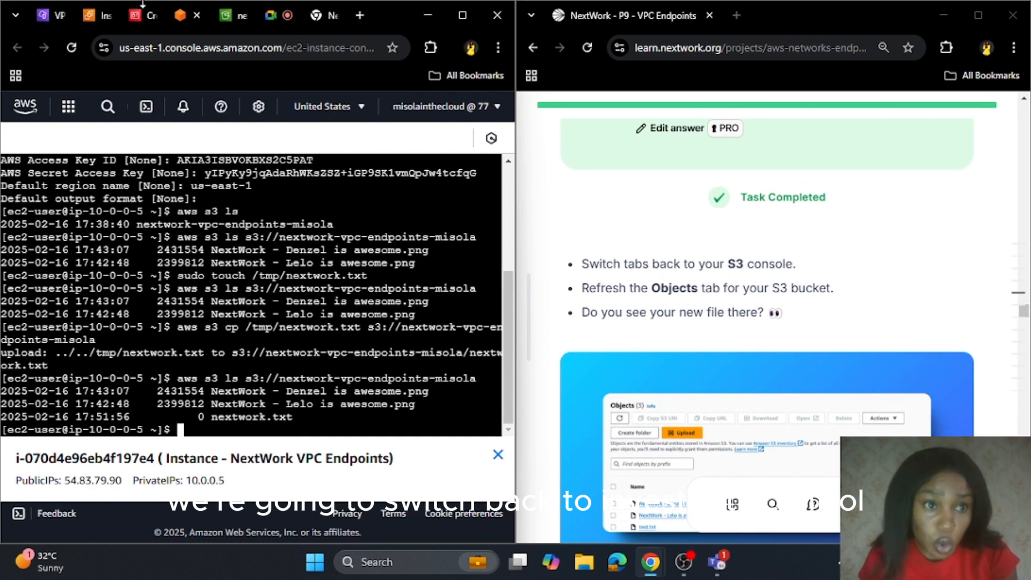
Switch to the bucket's page in the S3 console, refresh its Objects list, and review the listed files
click(243, 20)
scroll(161, 282, down, 3)
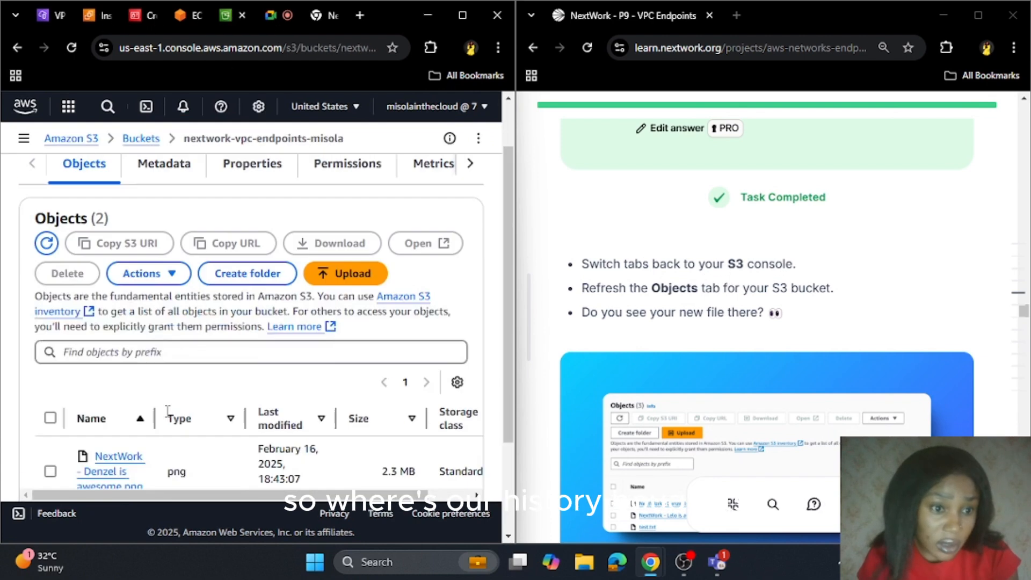
scroll(152, 371, up, 3)
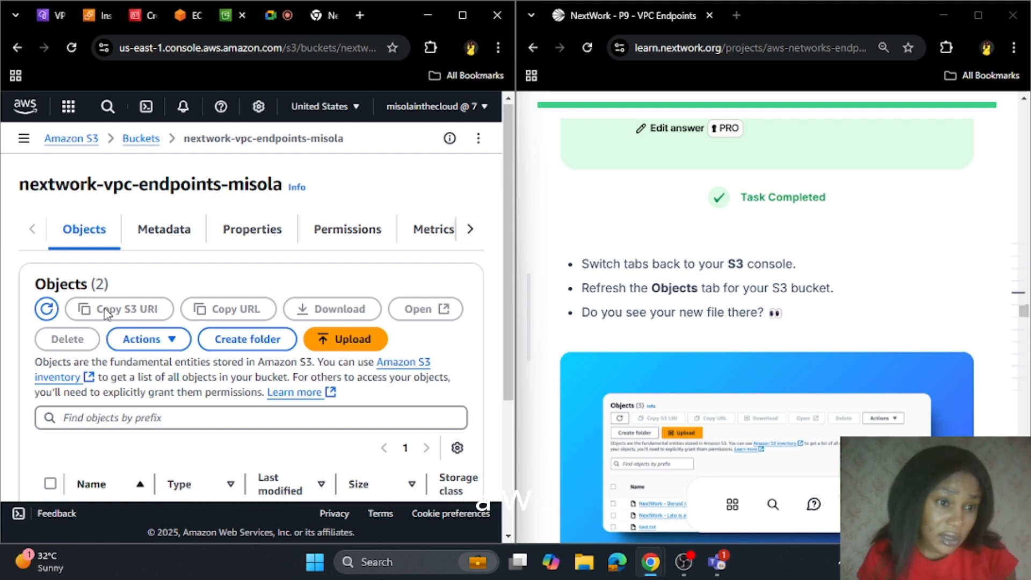
click(47, 309)
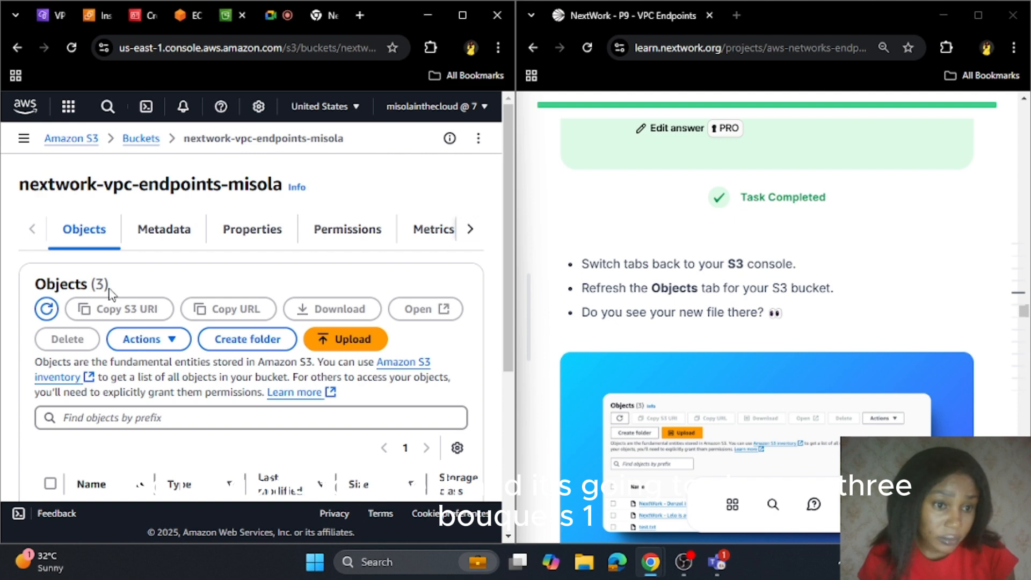
drag(106, 283, 81, 284)
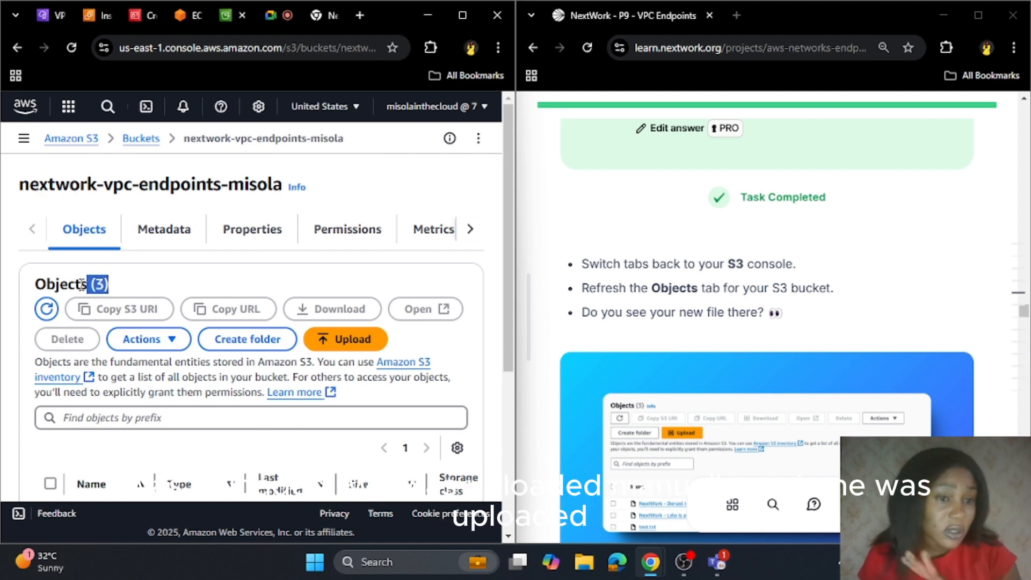
scroll(151, 328, down, 4)
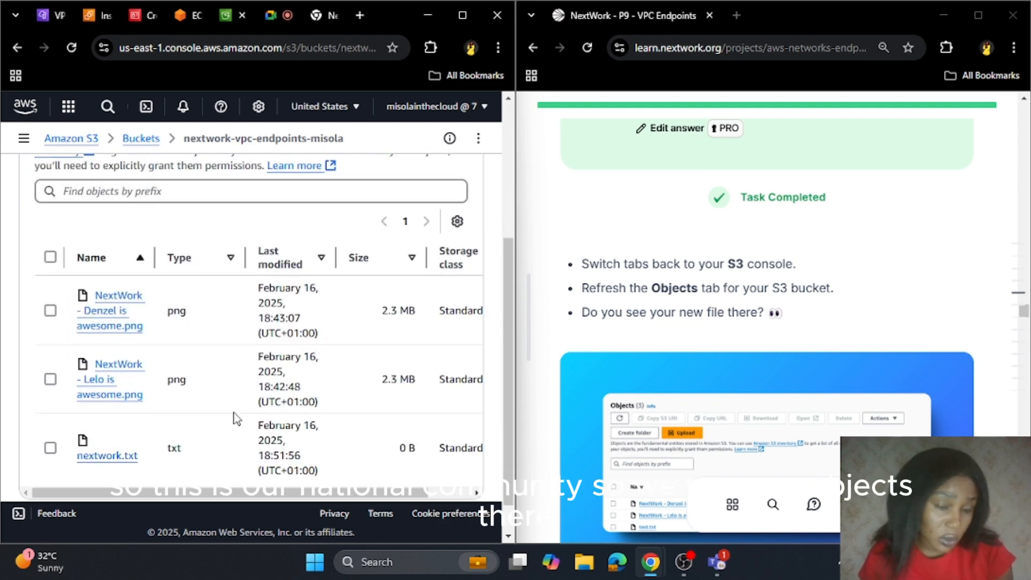
Advance the project guide to Step #5, "Create an endpoint", and read its introduction
scroll(712, 322, down, 8)
scroll(720, 320, down, 4)
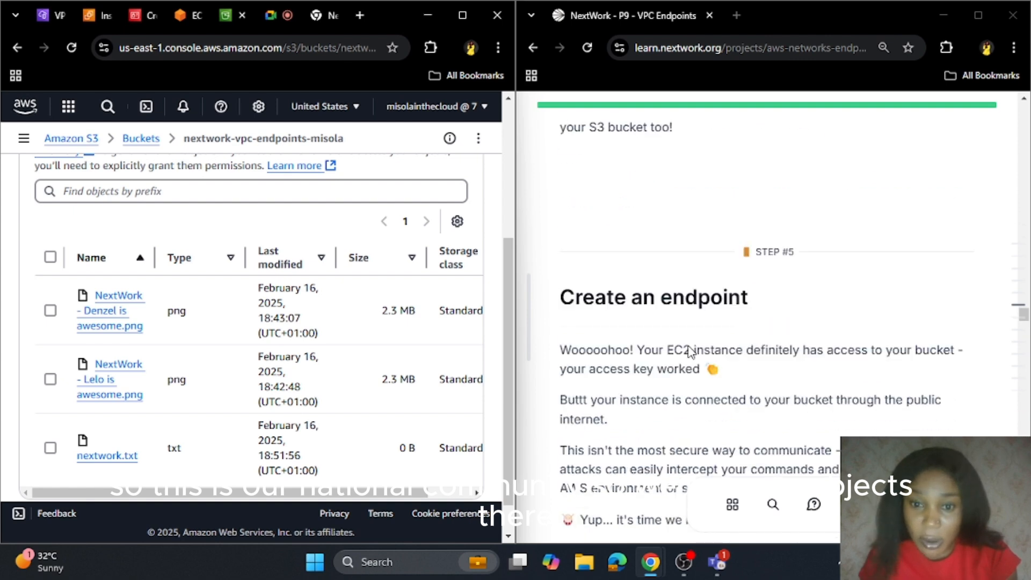
scroll(709, 333, down, 3)
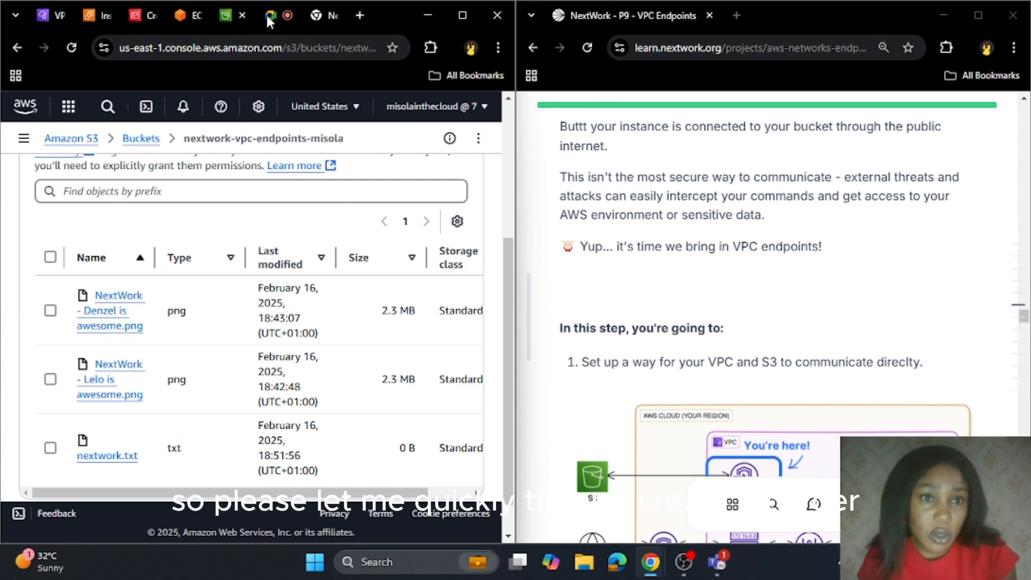
Open Google Meet in a new browser tab, create a meeting for later, and copy its joining link
click(737, 16)
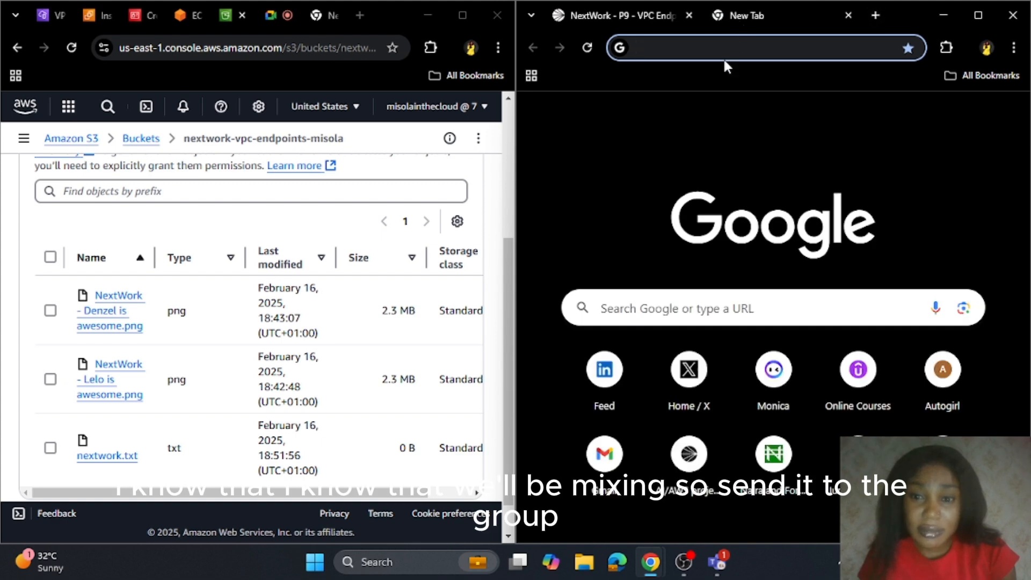
click(967, 117)
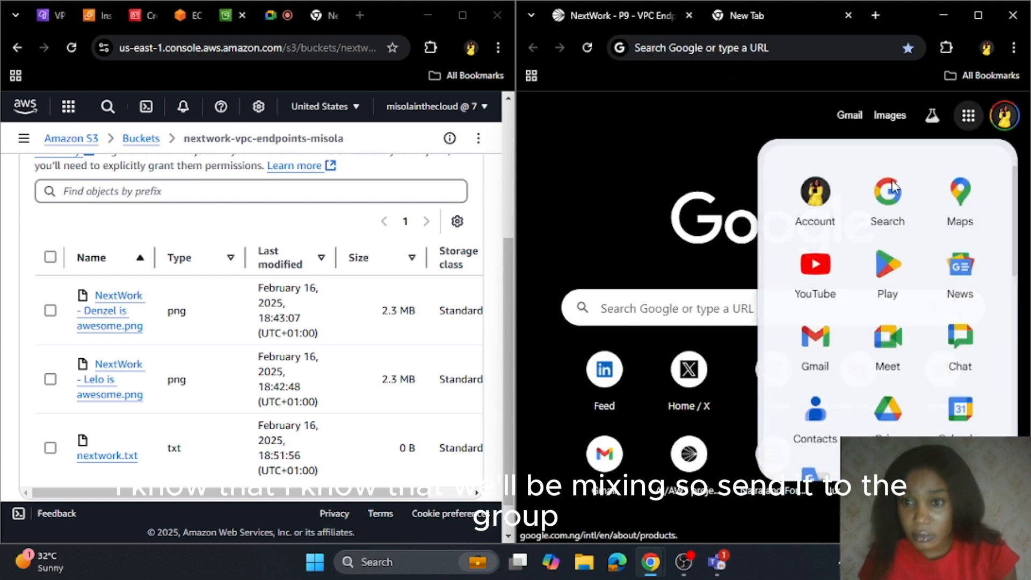
click(889, 343)
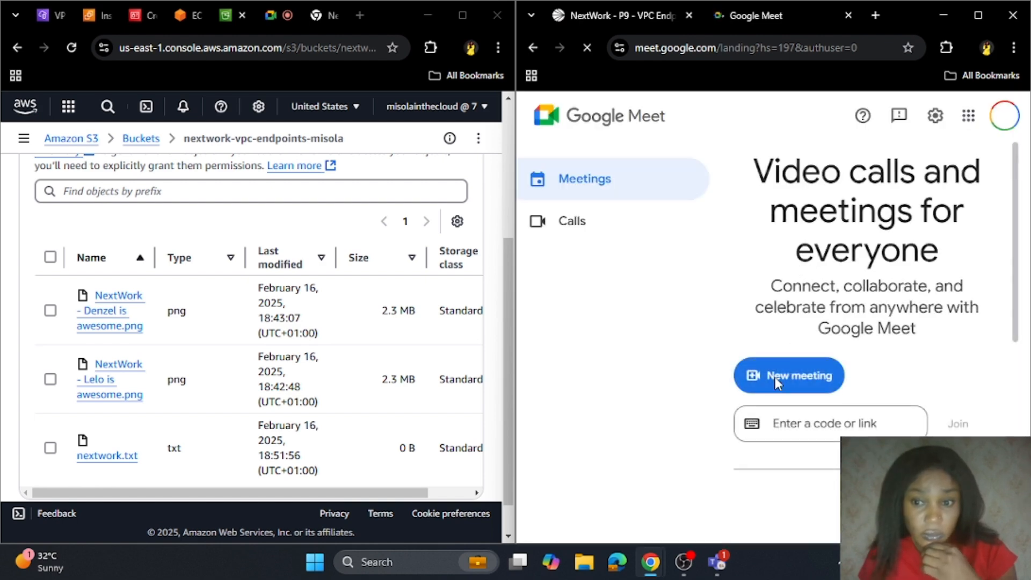
click(775, 377)
click(778, 382)
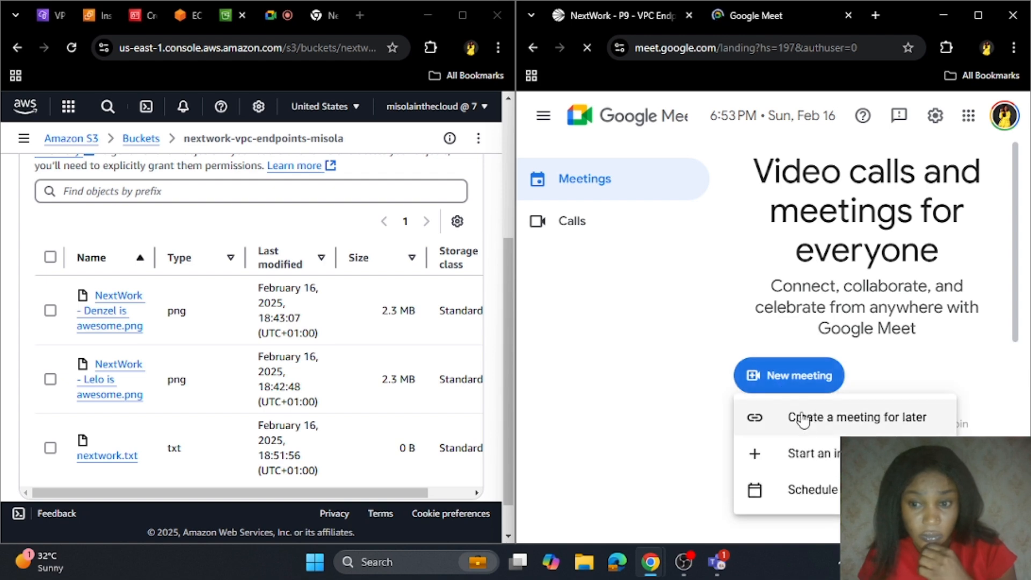
click(809, 423)
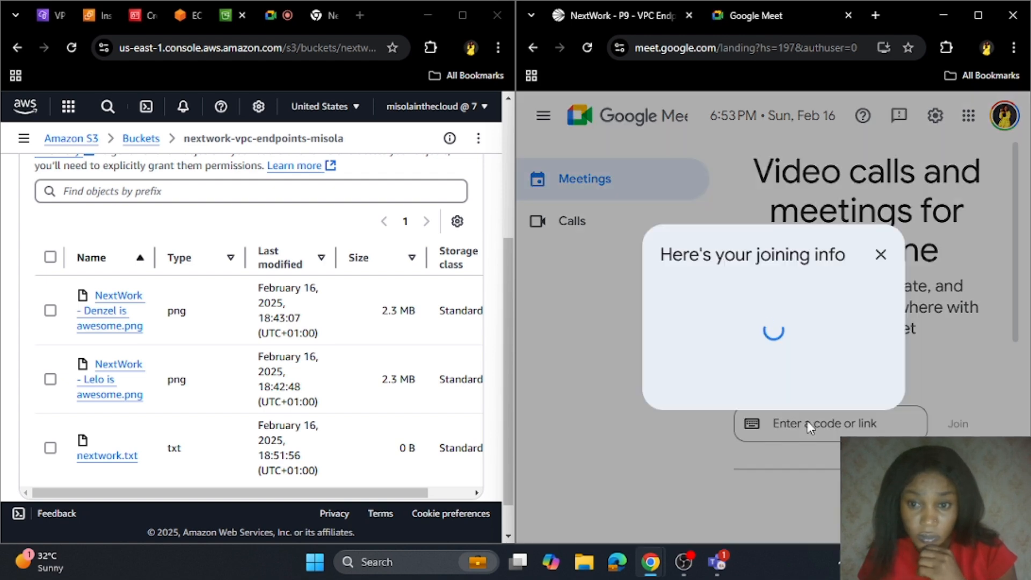
click(876, 359)
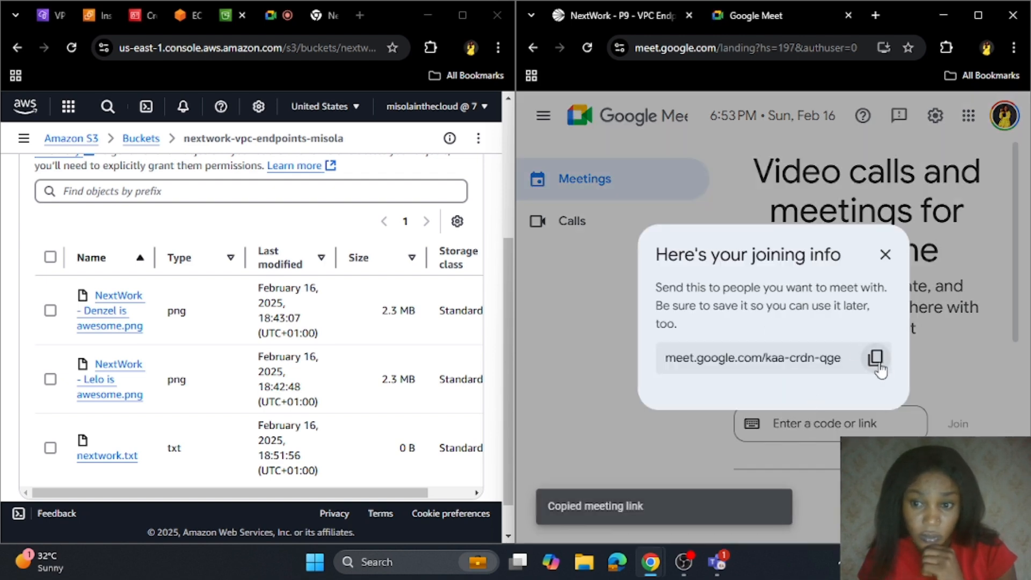
click(885, 255)
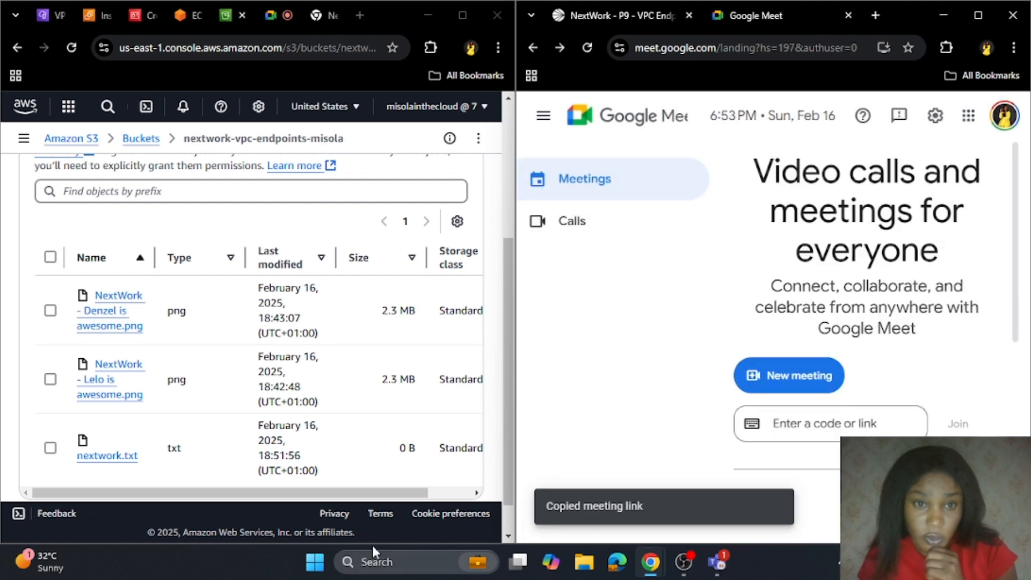
Switch to the ongoing Google Meet call and open its in-call messages
click(268, 15)
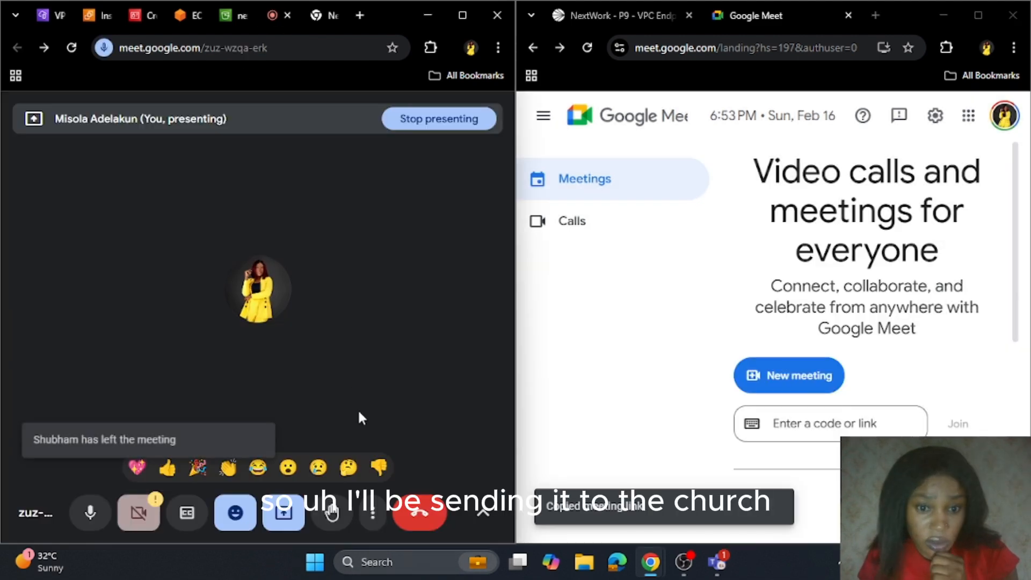
click(371, 514)
scroll(315, 385, down, 1)
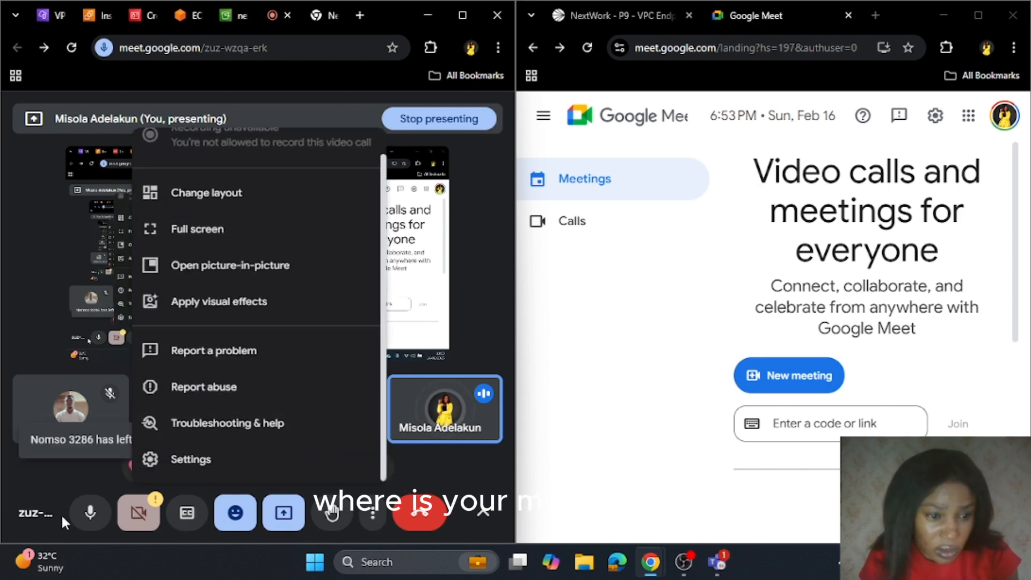
click(33, 525)
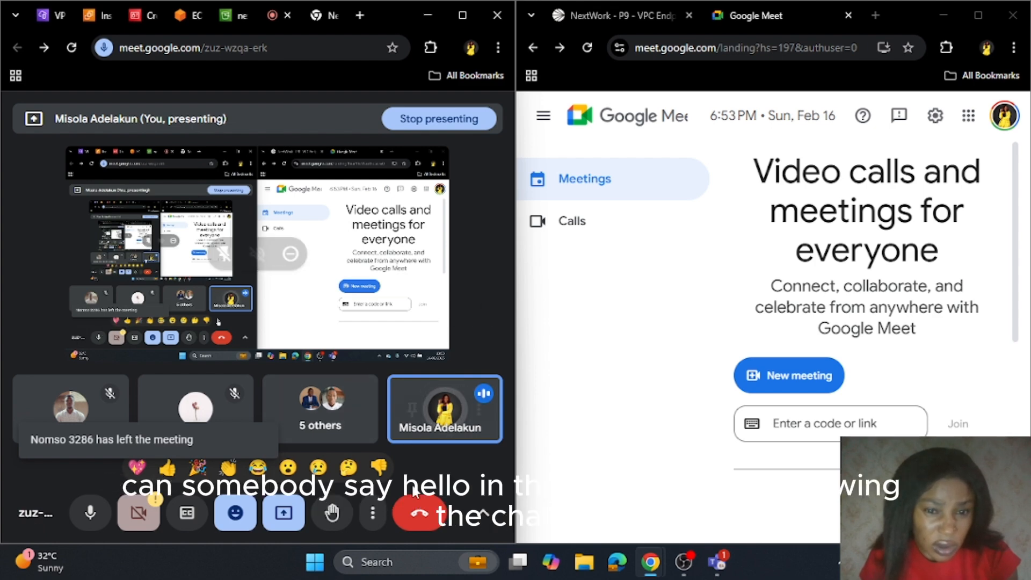
click(372, 514)
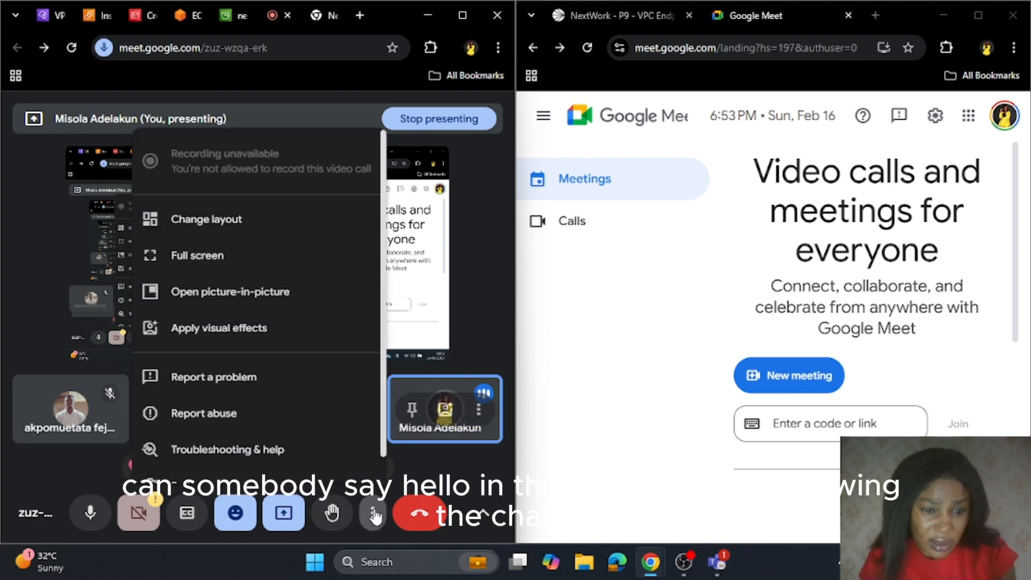
click(284, 513)
click(473, 475)
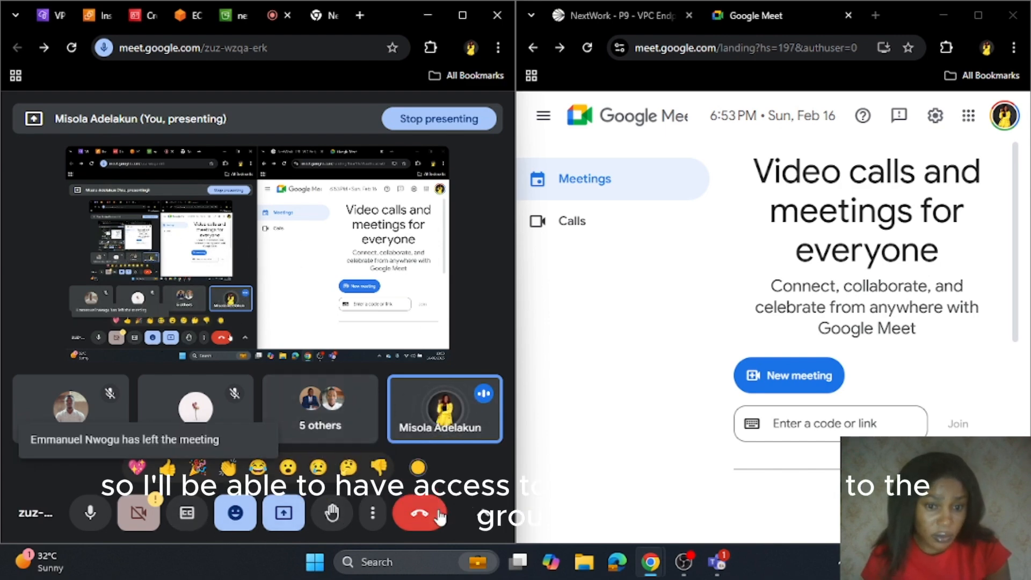
Send the copied meeting link twice to everyone in the call chat, and close the in-call messages
click(342, 422)
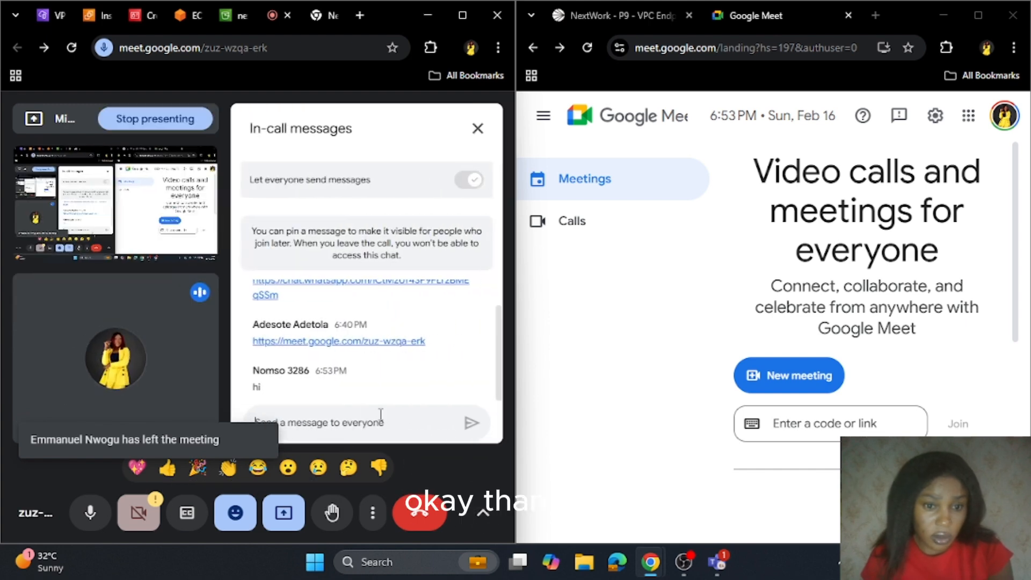
key(ctrl+v)
key(Return)
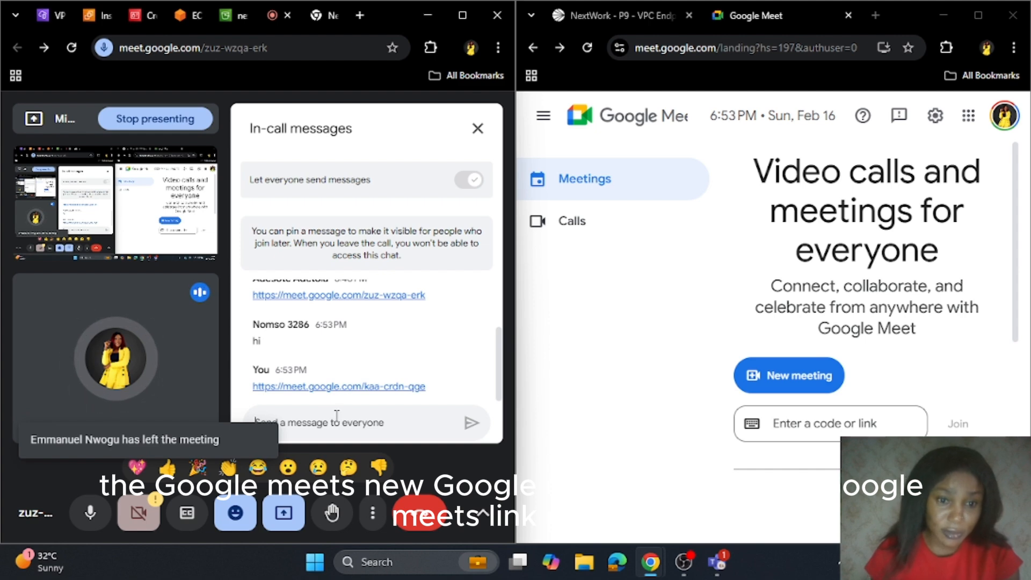
key(ctrl+v)
key(Return)
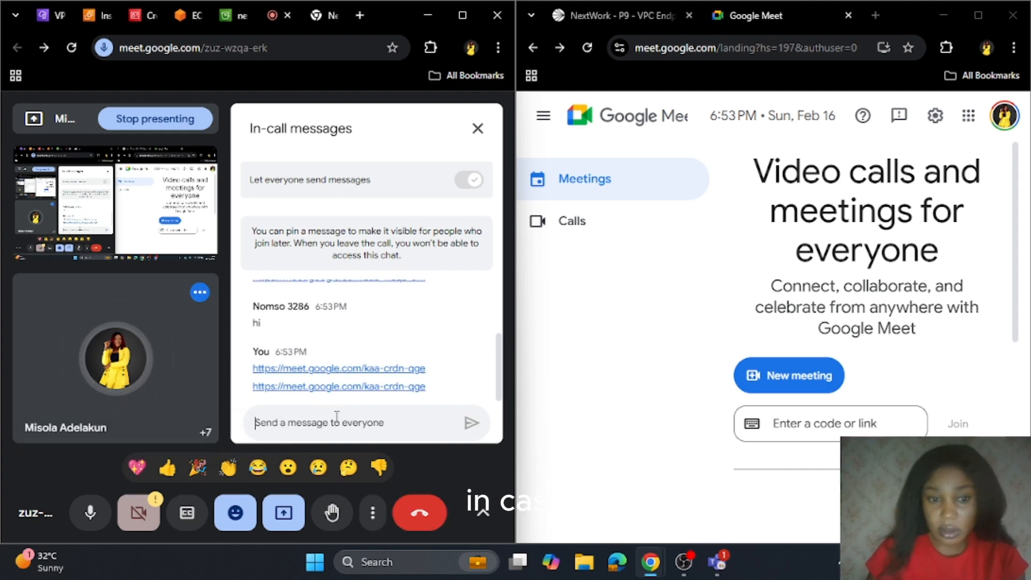
click(478, 130)
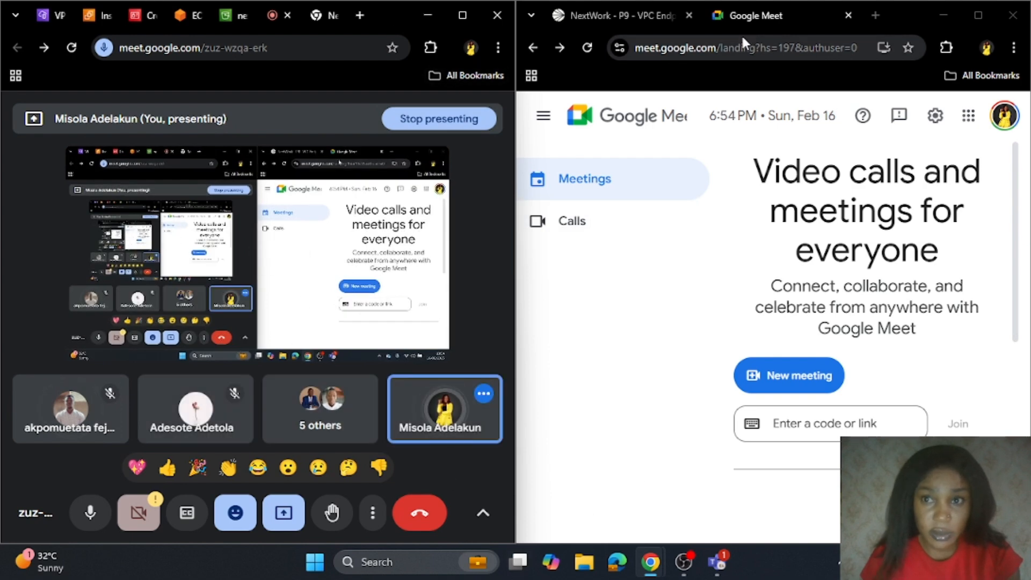
Paste the new meeting link into a fresh browser tab's address field without loading it, and return to the NextWork project guide
click(876, 16)
key(ctrl+v)
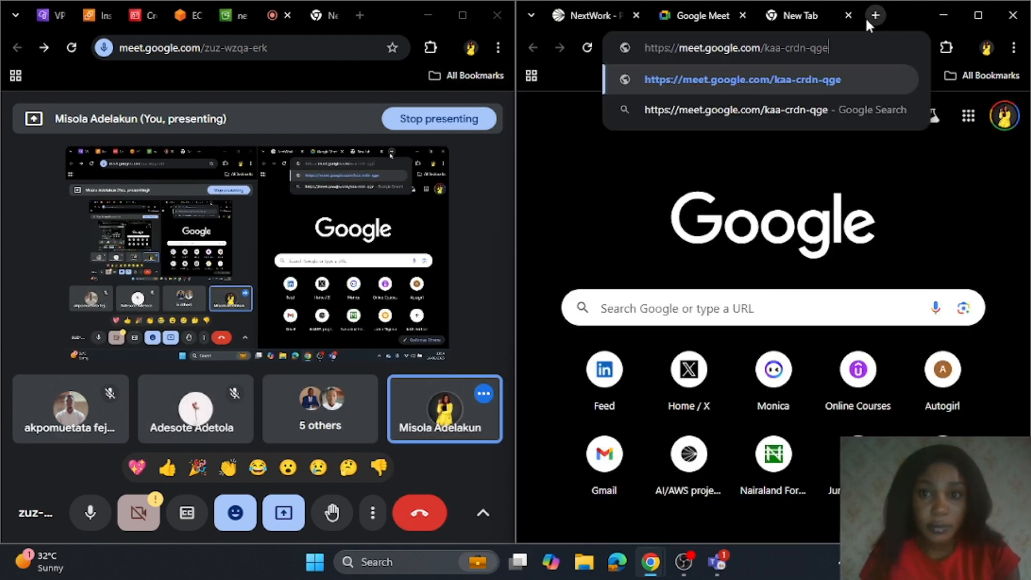
click(583, 13)
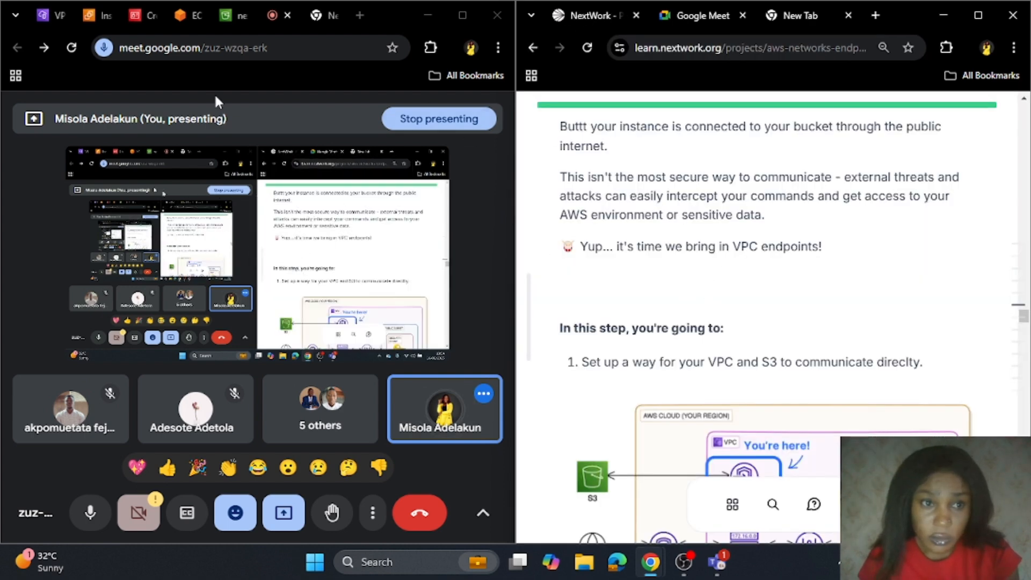
Review the guide's Step 5 diagram and instructions, and open the Endpoints page in the VPC console
click(180, 15)
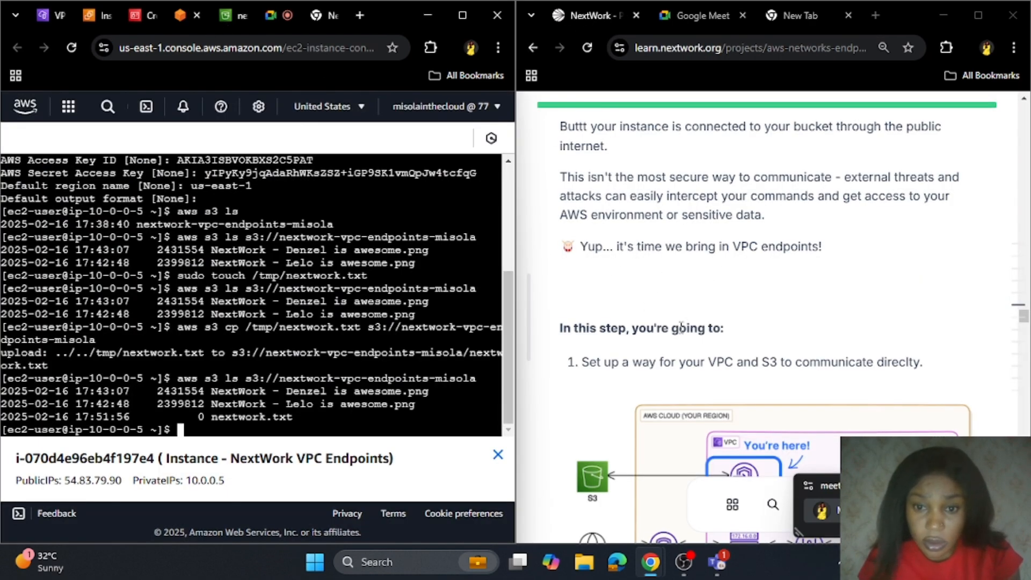
scroll(699, 312, down, 2)
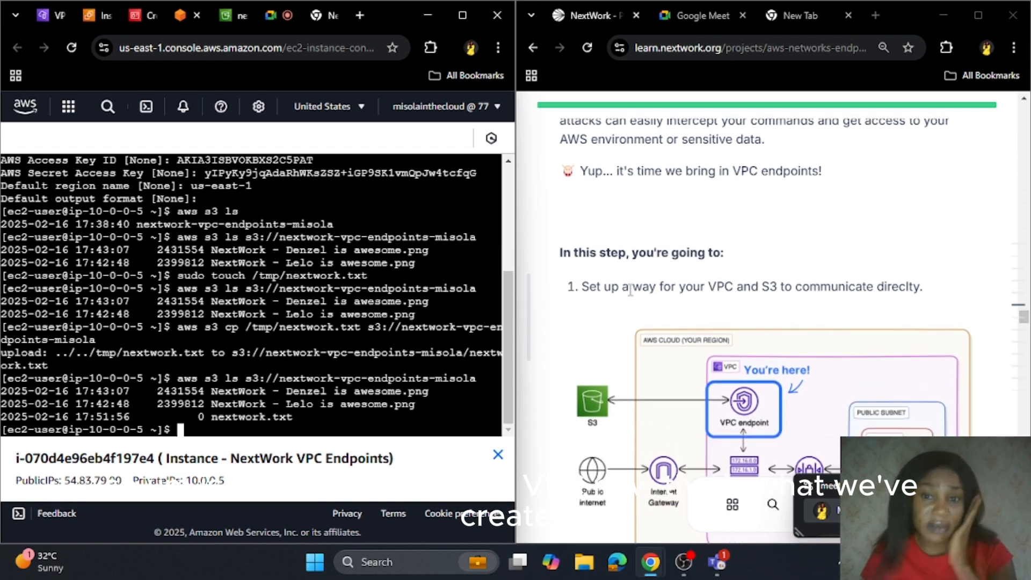
scroll(629, 290, down, 4)
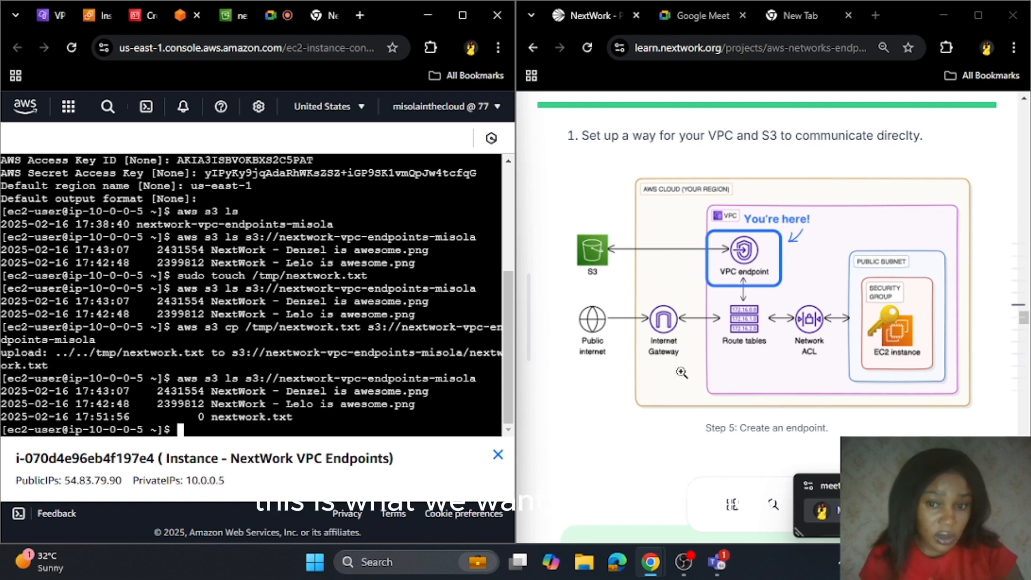
scroll(683, 270, down, 12)
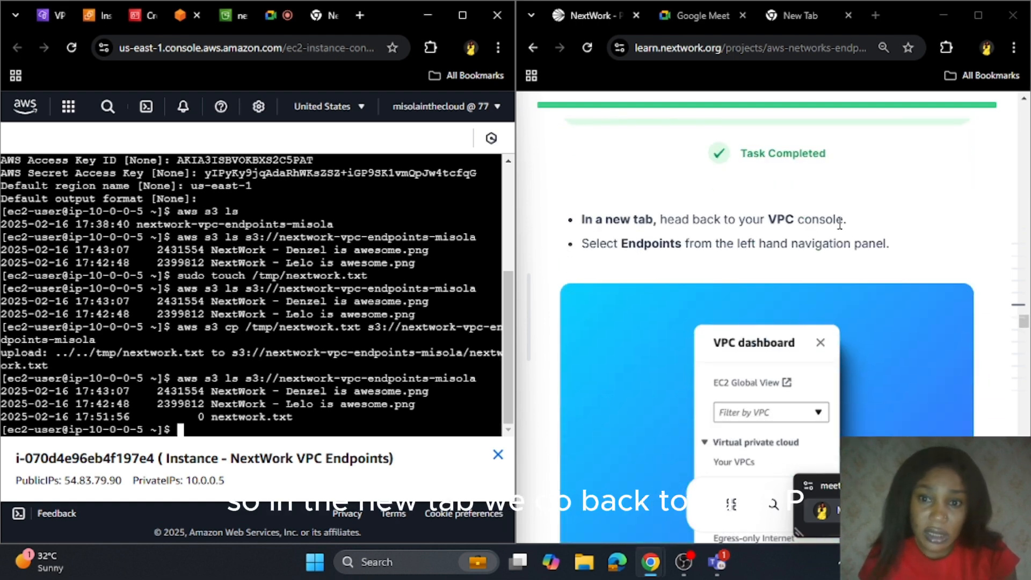
click(53, 15)
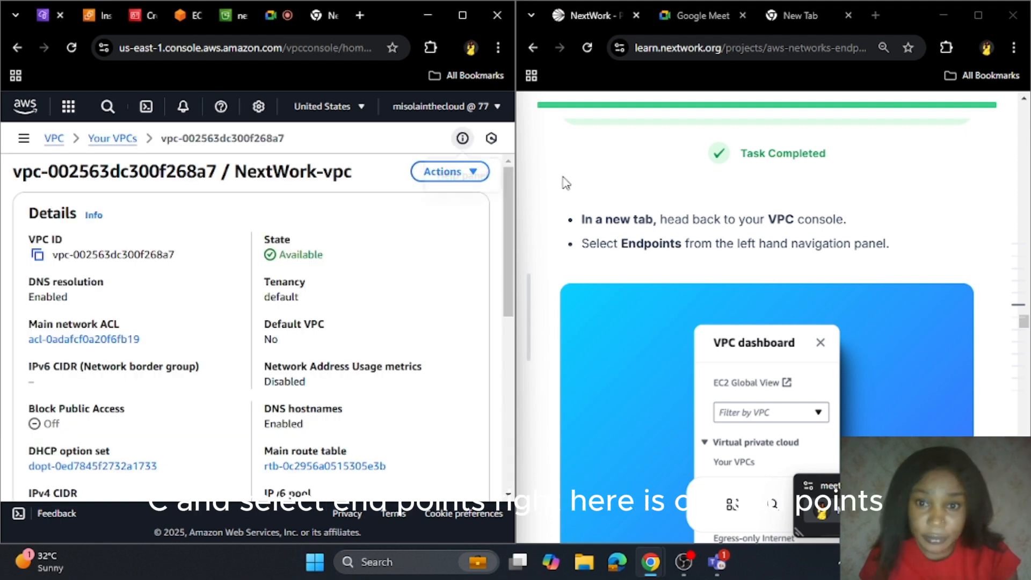
click(23, 139)
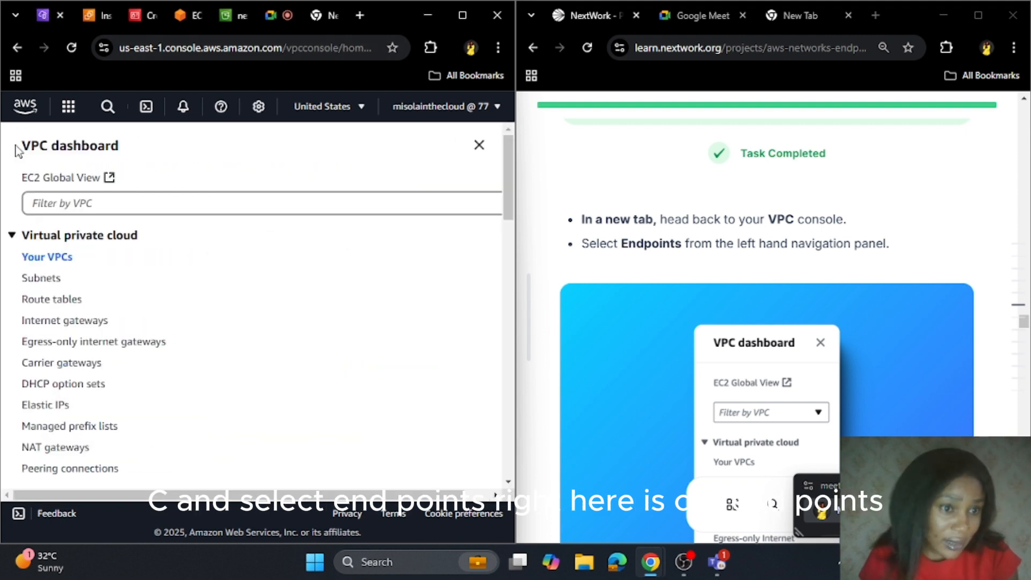
scroll(51, 387, down, 5)
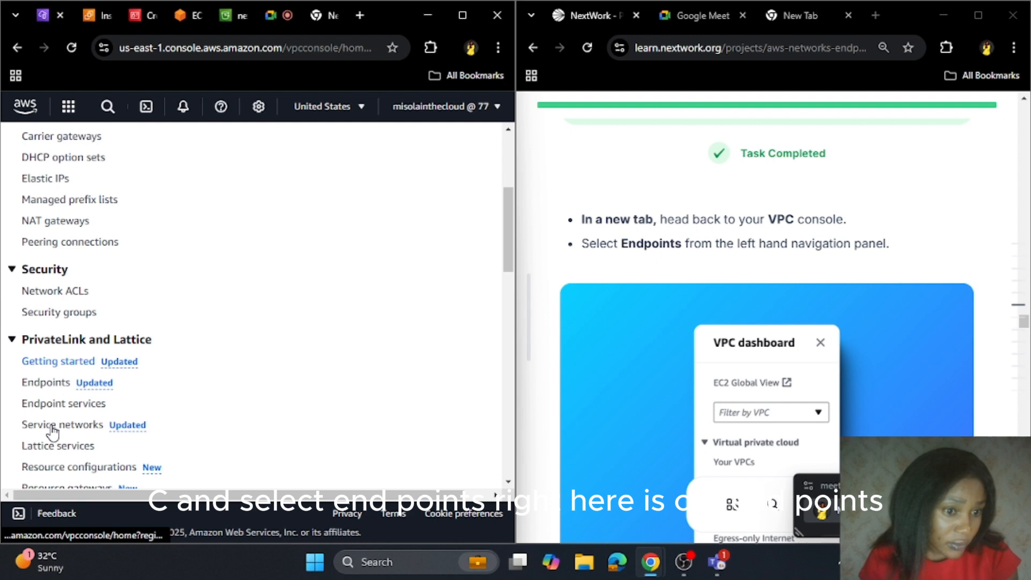
click(61, 384)
scroll(781, 327, down, 10)
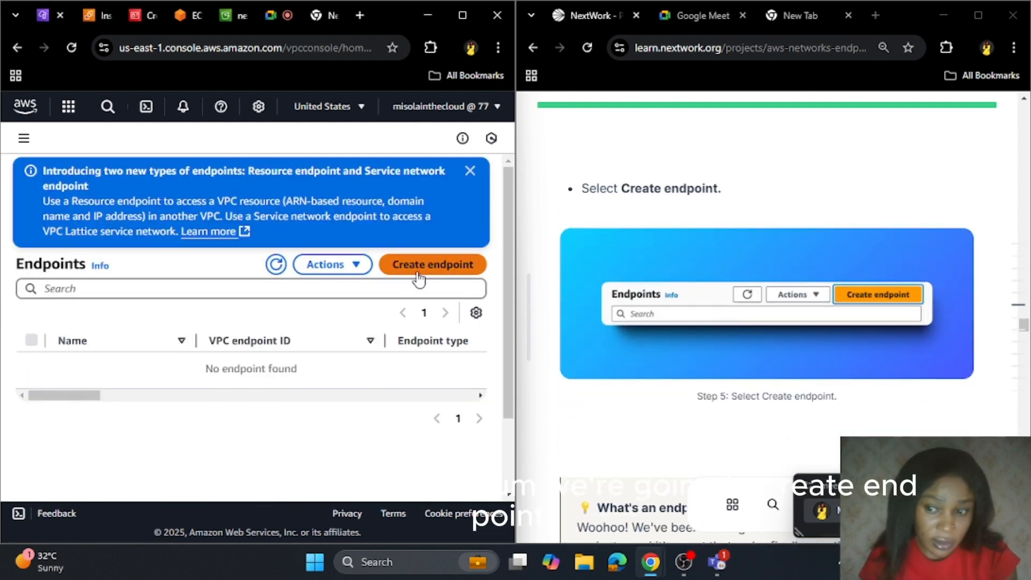
Start creating an endpoint and set its name tag to NextWork VPC Endpoint, copied from the guide
click(416, 273)
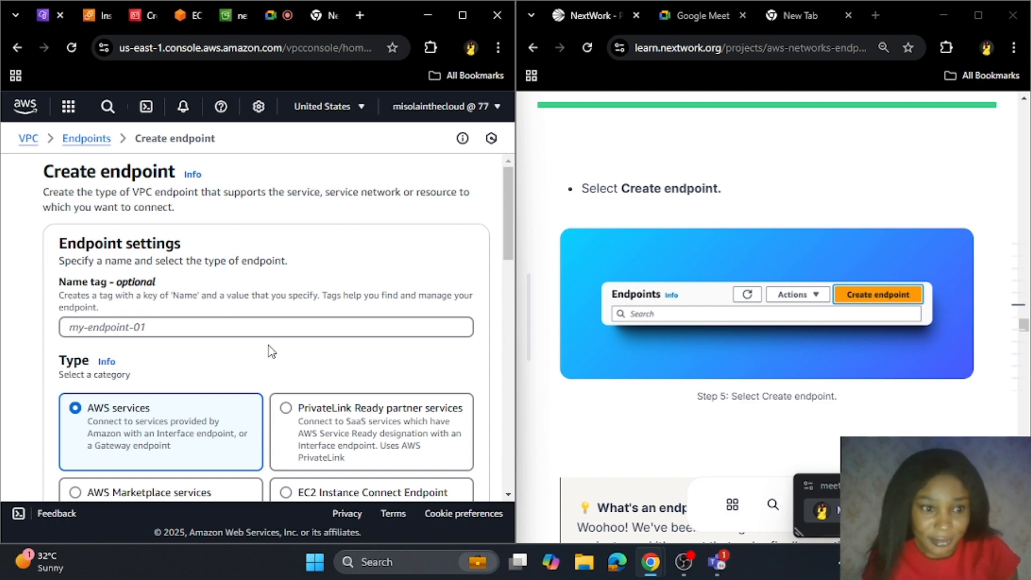
scroll(763, 376, down, 15)
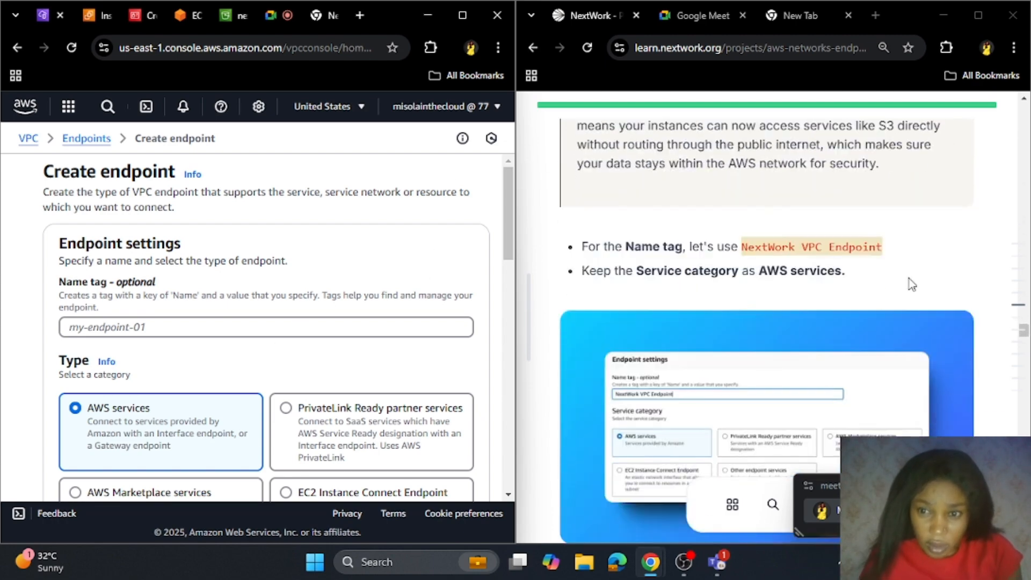
drag(887, 249, 742, 239)
key(ctrl+c)
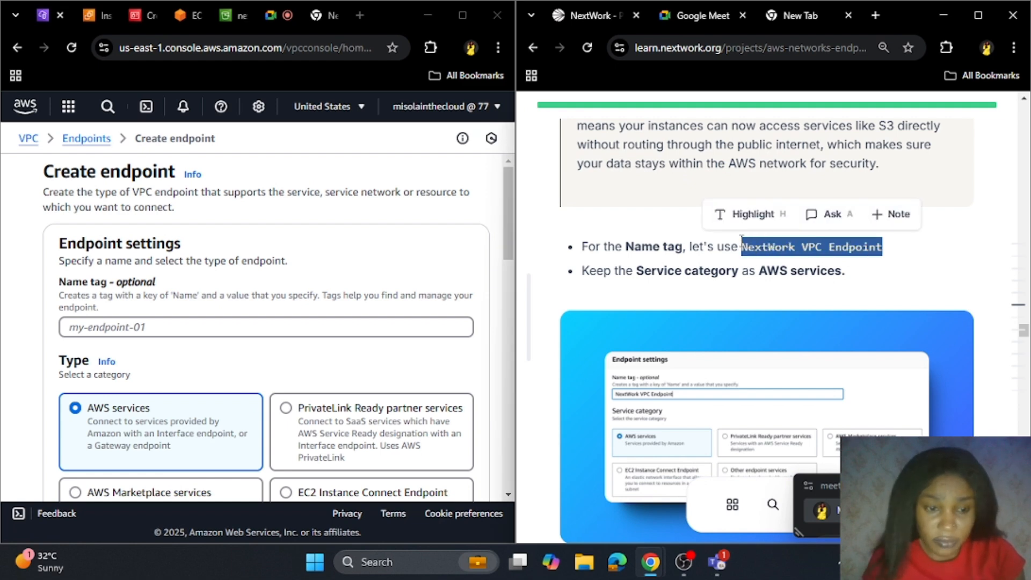
click(363, 327)
key(ctrl+v)
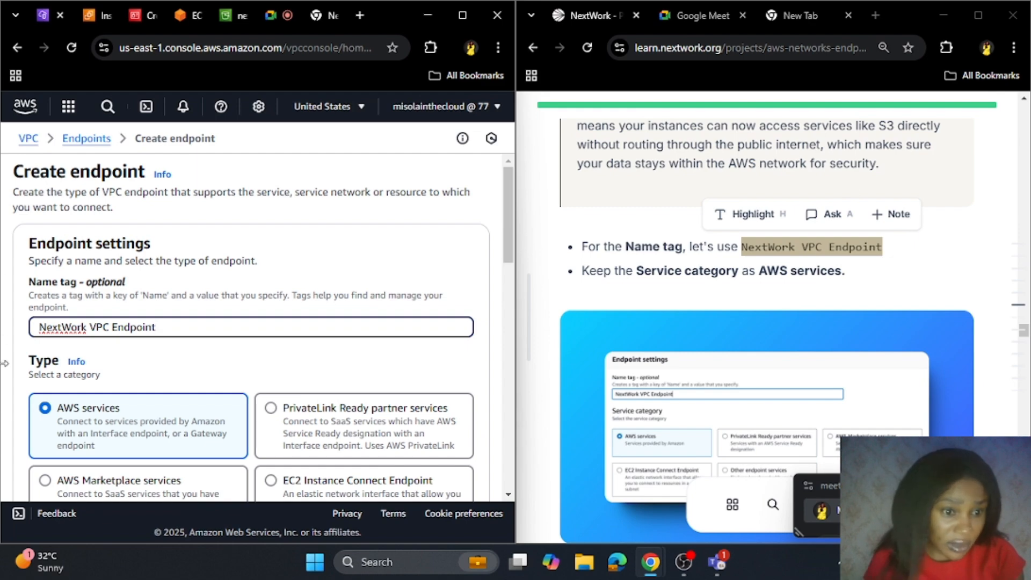
Search the endpoint's Services list for s3 and apply the filter Service Name = com.amazonaws.us-east-1.s3
scroll(134, 323, down, 10)
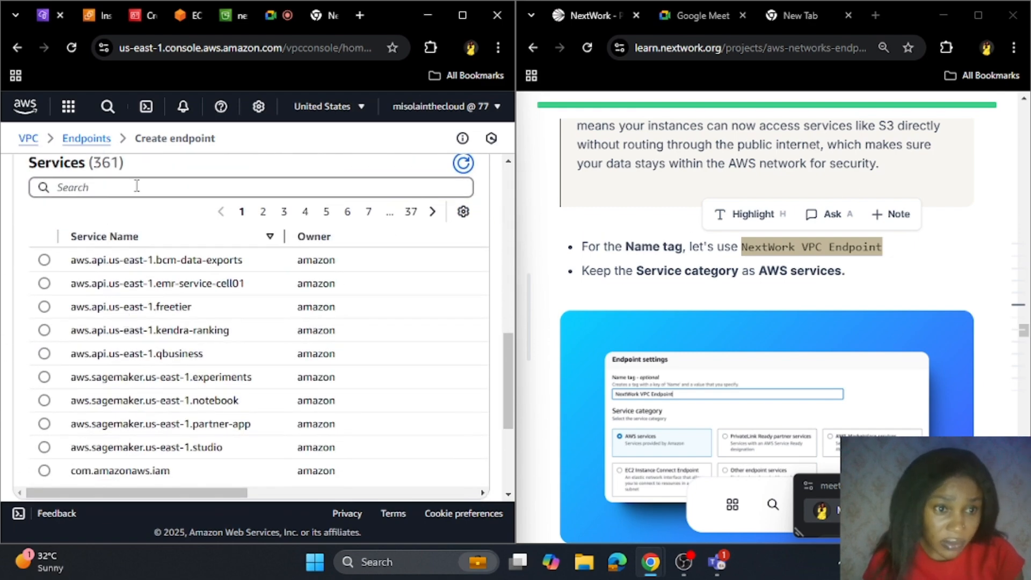
scroll(755, 339, down, 6)
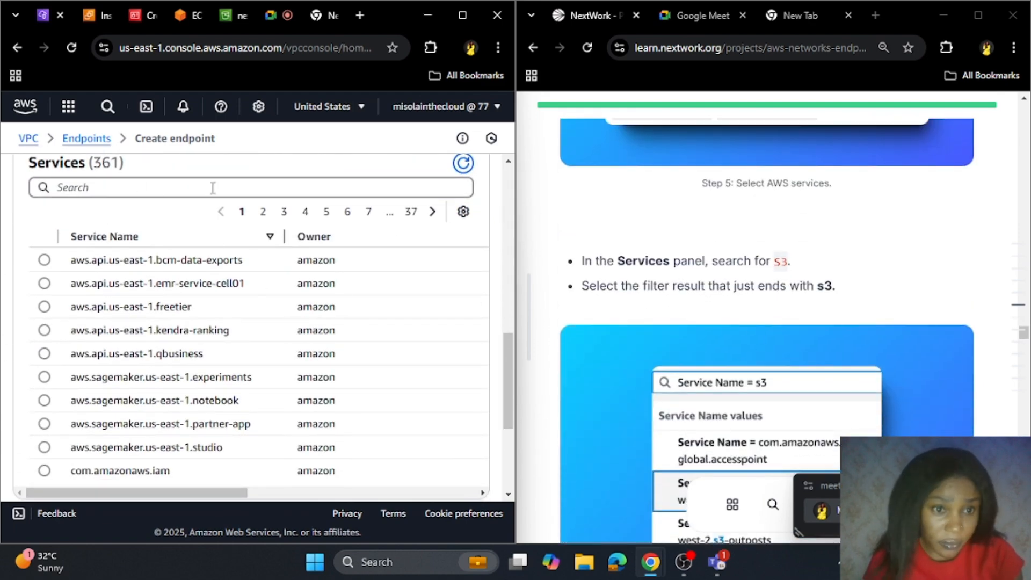
click(213, 188)
text(s3)
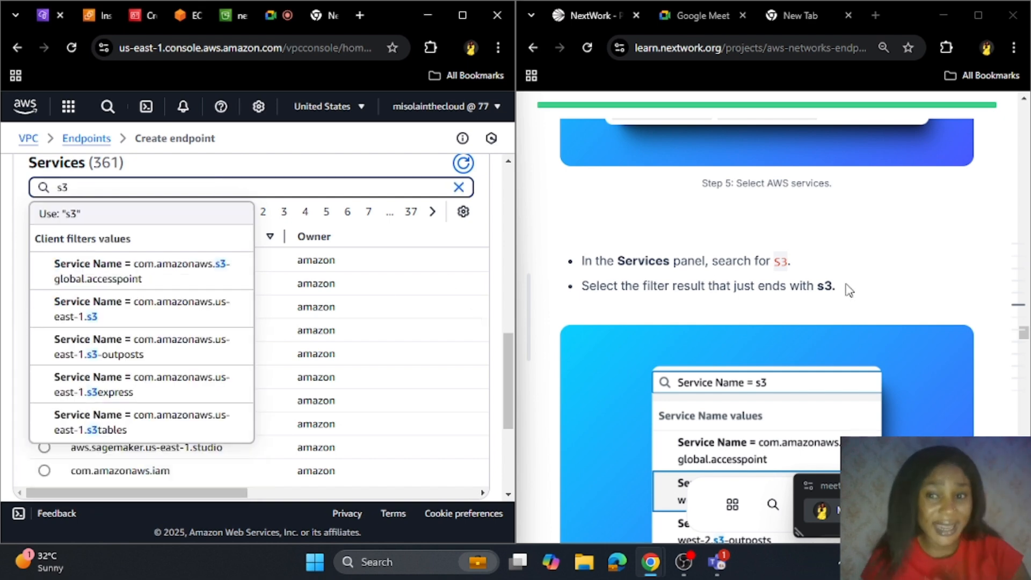
drag(849, 290, 825, 287)
click(110, 189)
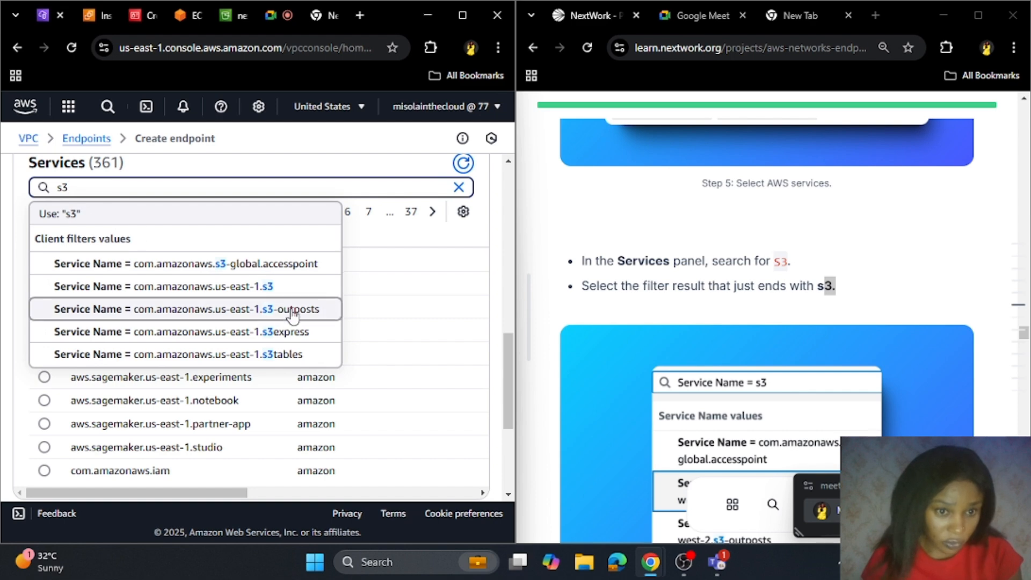
click(202, 289)
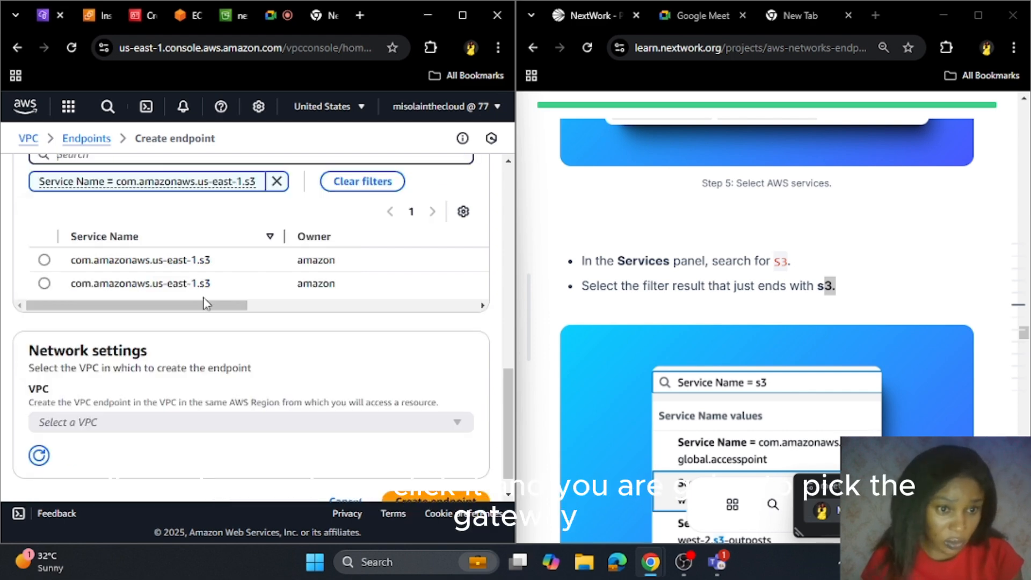
Check the guide's service type instruction and select the com.amazonaws.us-east-1.s3 service of type Gateway for the endpoint
scroll(754, 344, down, 5)
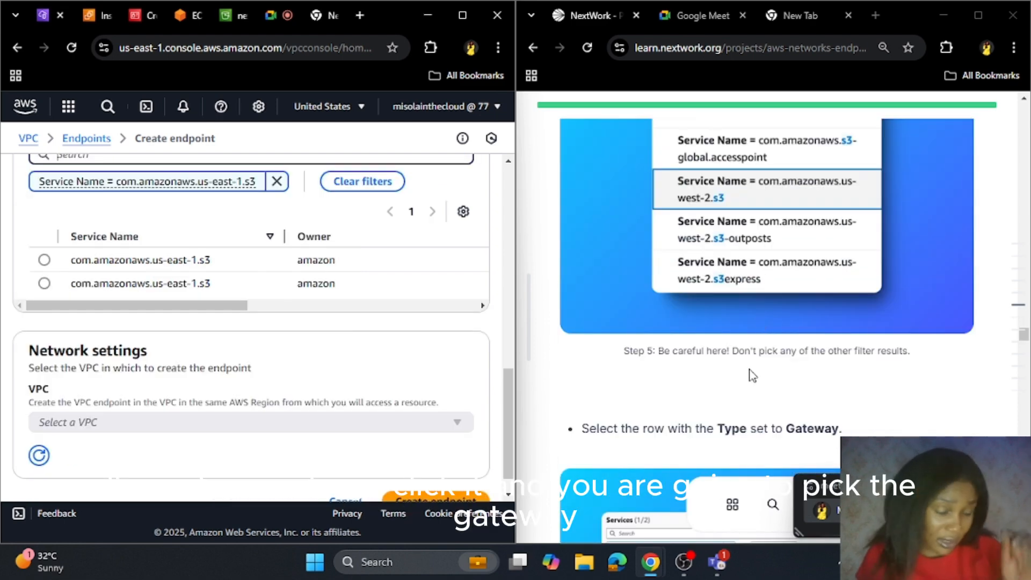
scroll(781, 381, down, 1)
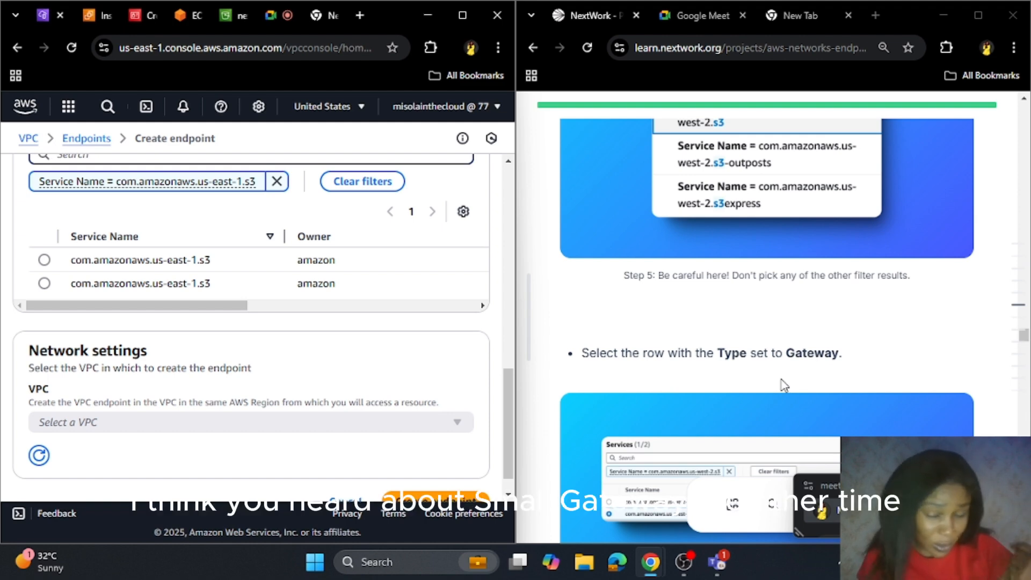
scroll(757, 359, down, 5)
scroll(741, 328, up, 4)
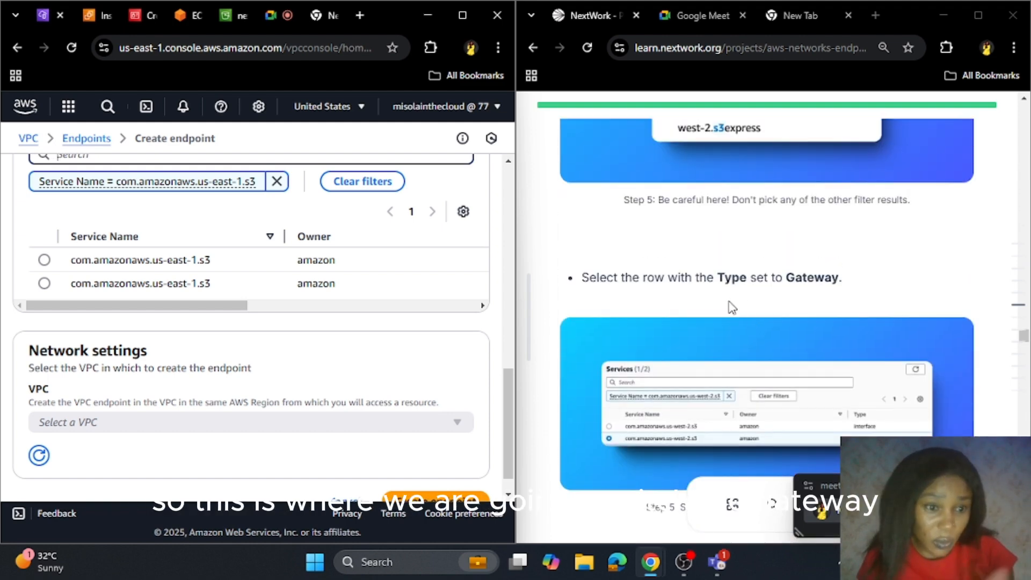
drag(96, 305, 59, 291)
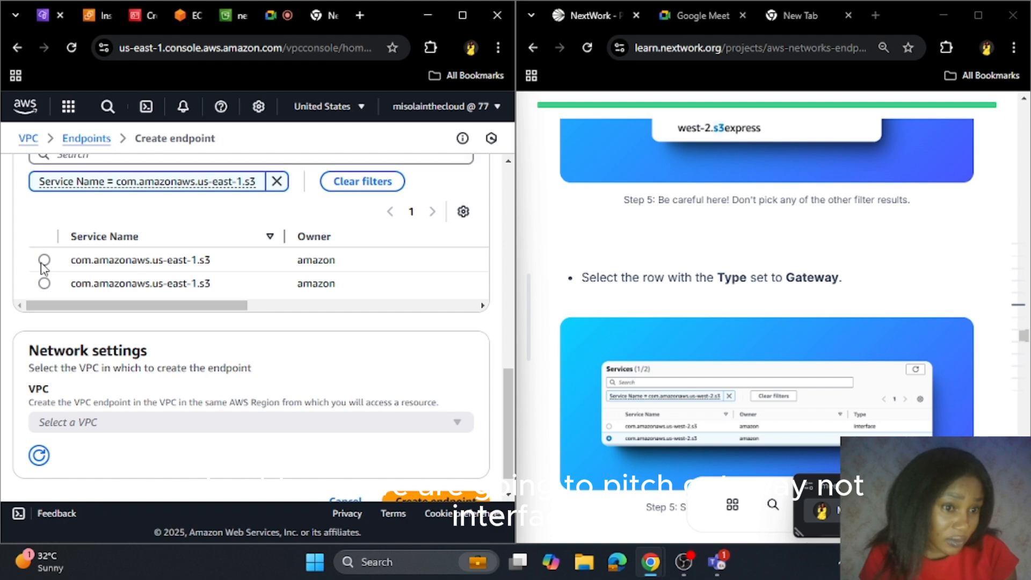
click(44, 261)
Choose NextWork-vpc as the endpoint's VPC in the network settings, as the guide instructs
scroll(756, 365, down, 10)
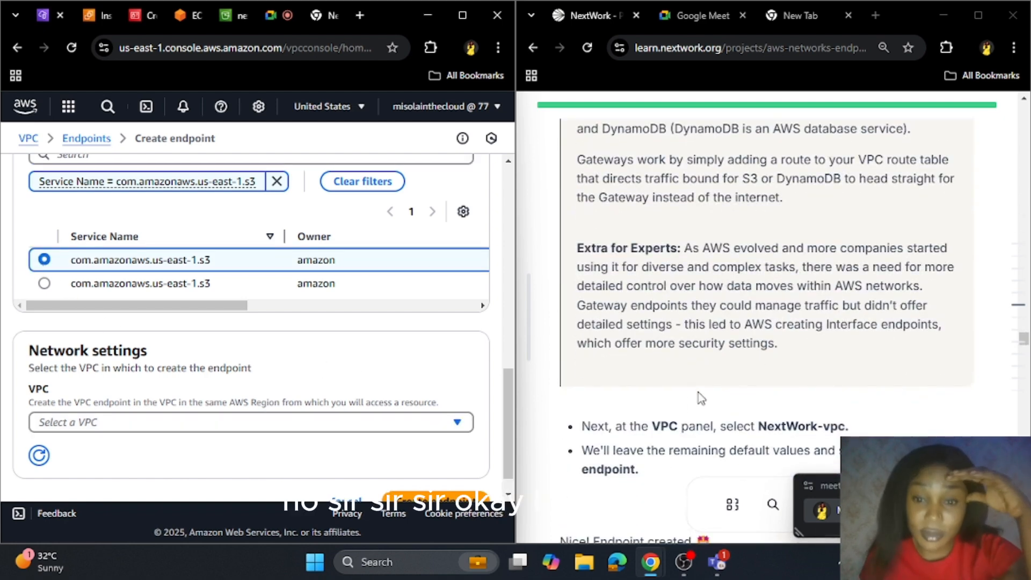
scroll(758, 365, down, 2)
scroll(325, 336, down, 1)
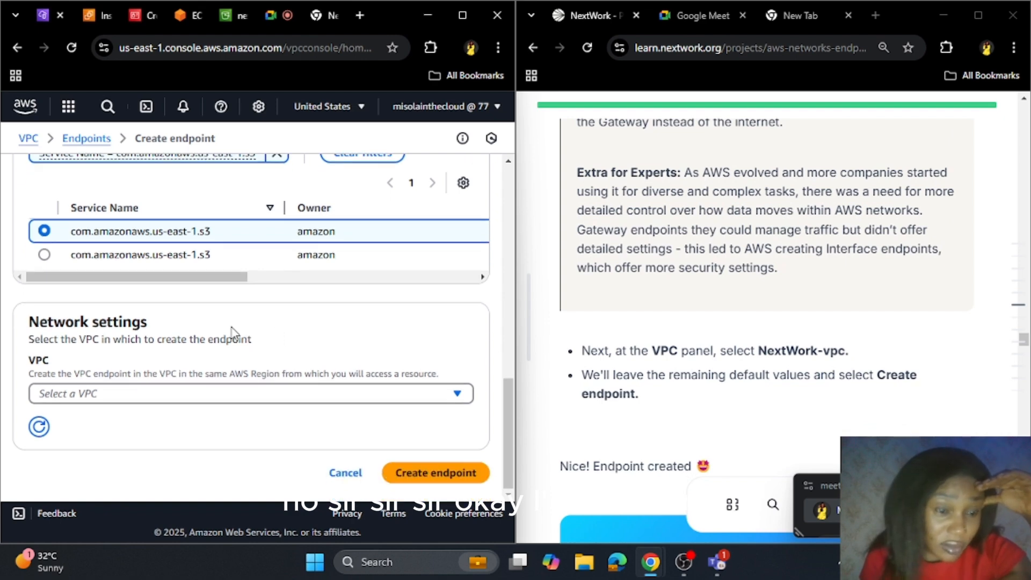
click(177, 397)
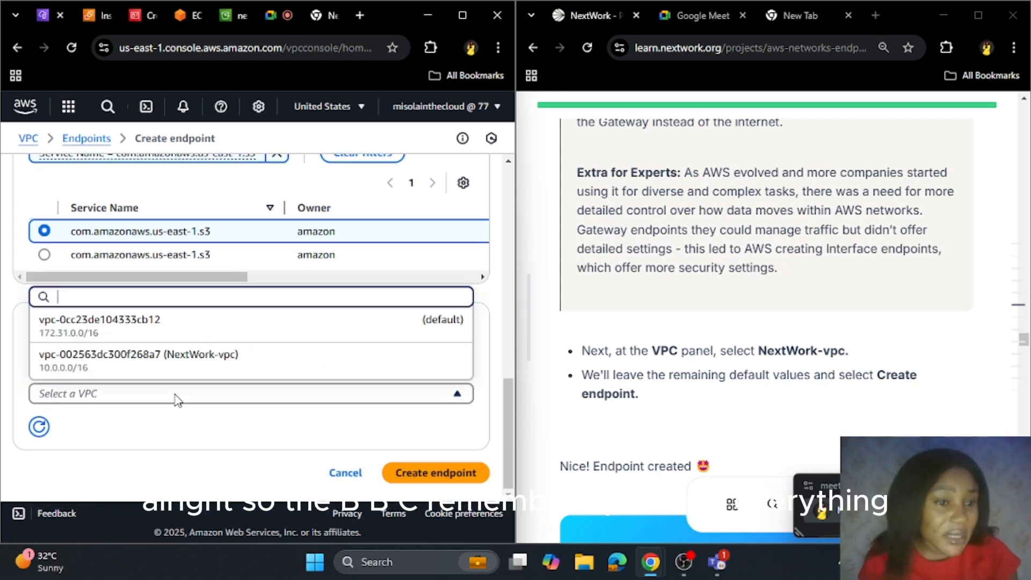
click(200, 369)
Keep the remaining default values, including the Full access policy, and create the endpoint
scroll(653, 447, down, 1)
scroll(654, 447, down, 3)
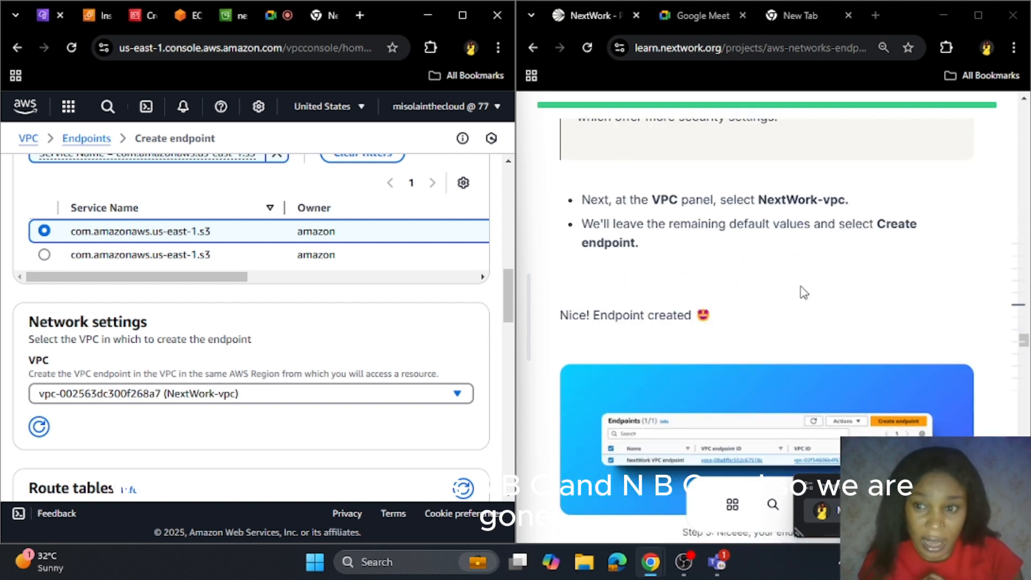
scroll(610, 311, down, 3)
scroll(341, 364, down, 4)
scroll(341, 364, down, 10)
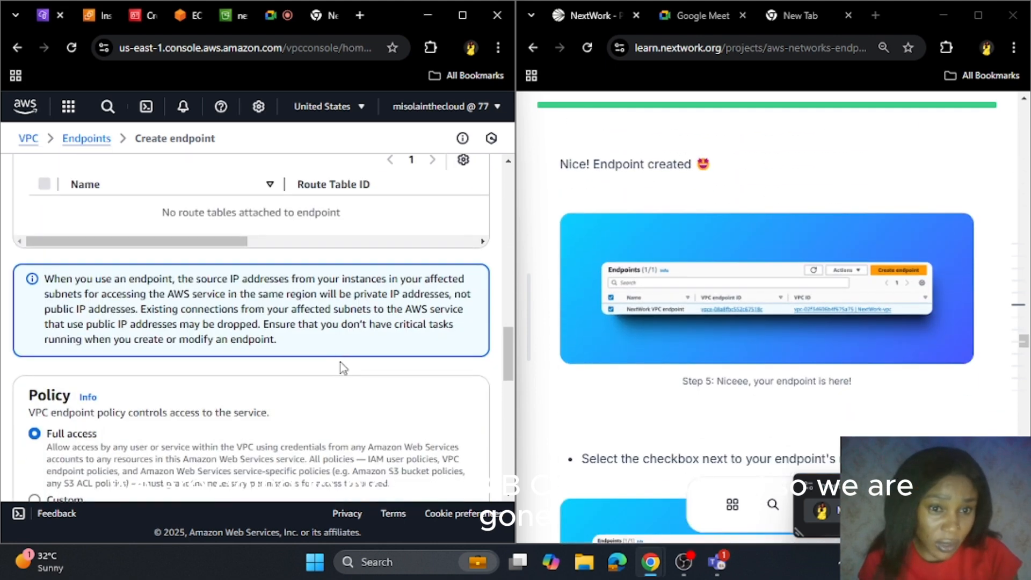
click(424, 471)
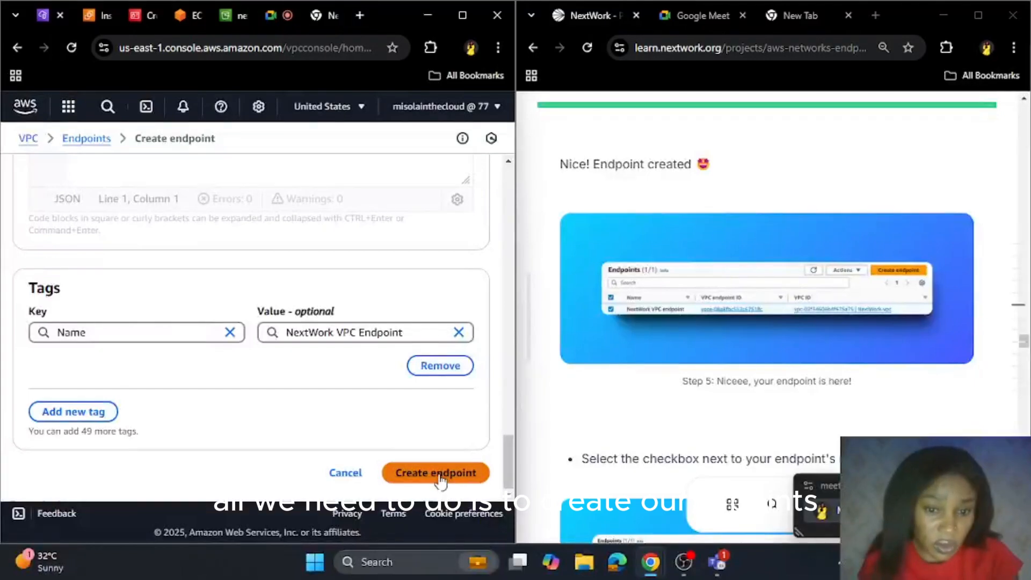
Review the rest of the guide's Step 5 on the endpoint's details and continue to the Step 6 diagram on limiting S3 bucket access
scroll(777, 395, down, 3)
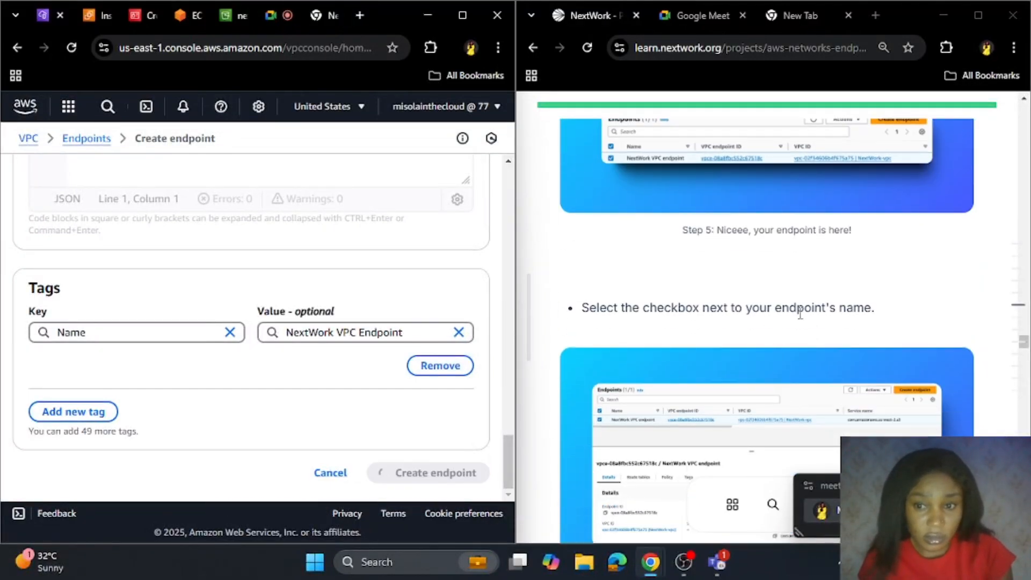
scroll(793, 355, down, 5)
scroll(783, 346, up, 4)
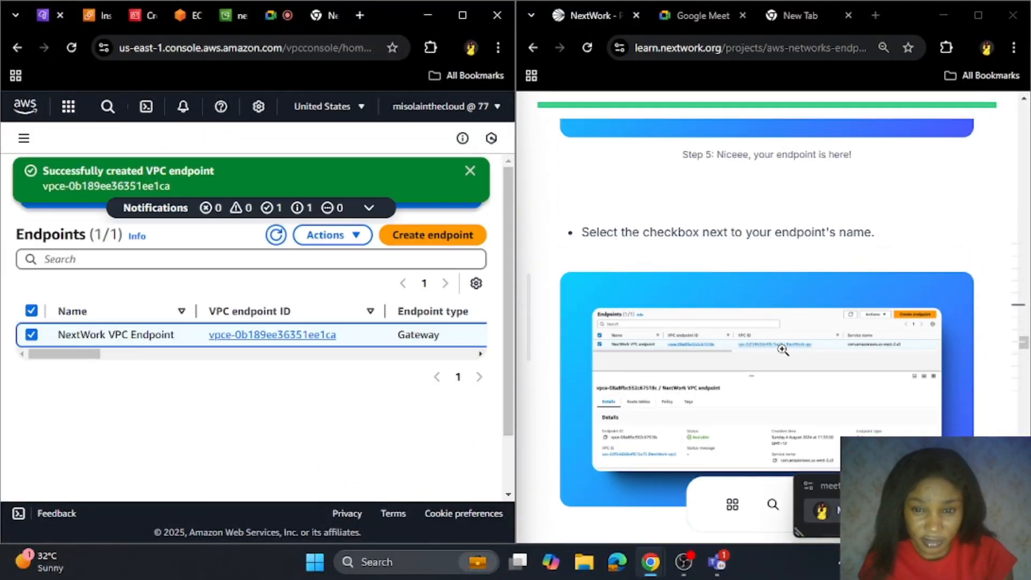
scroll(752, 349, up, 10)
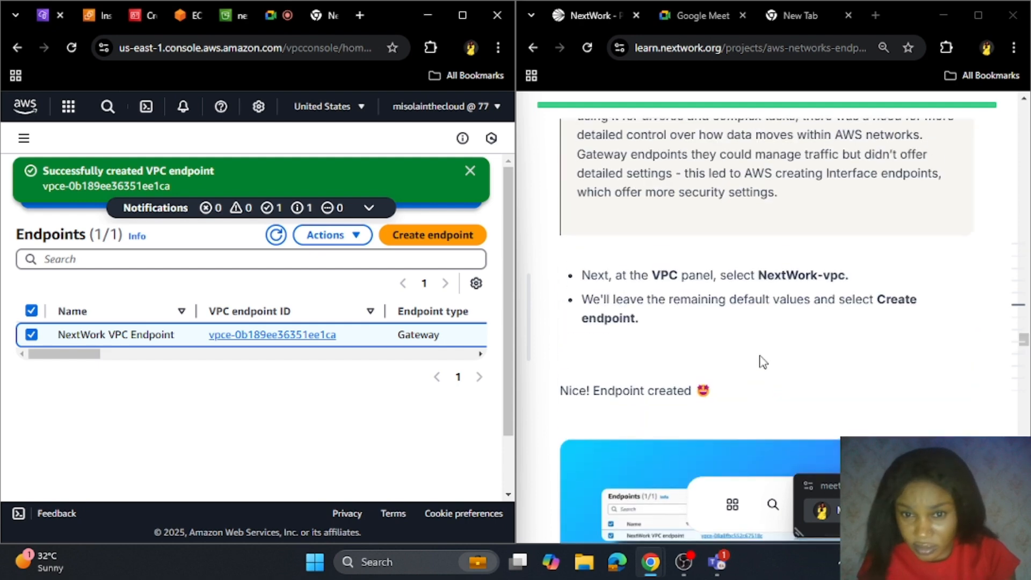
scroll(767, 380, down, 10)
scroll(678, 400, down, 15)
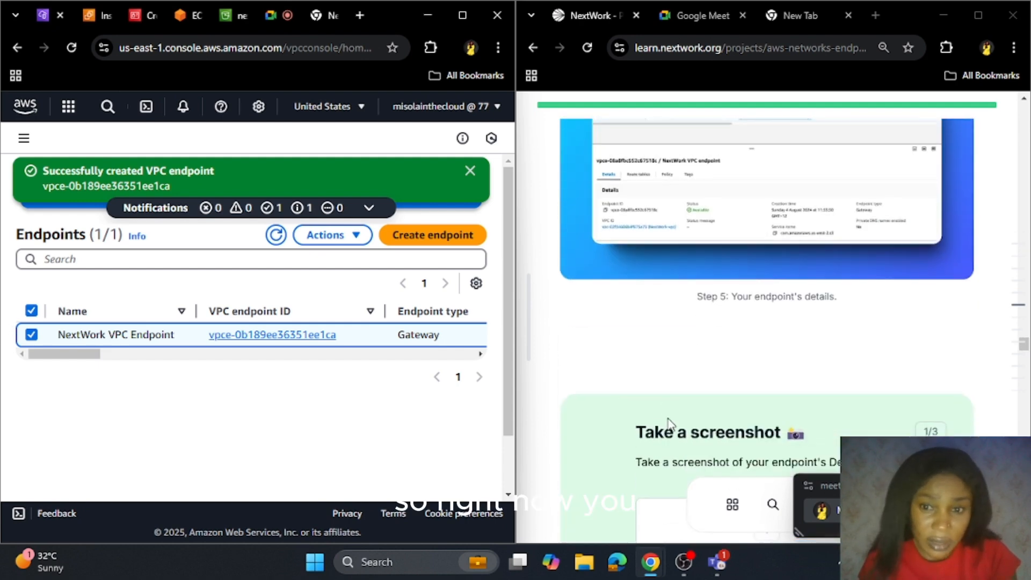
scroll(678, 400, down, 15)
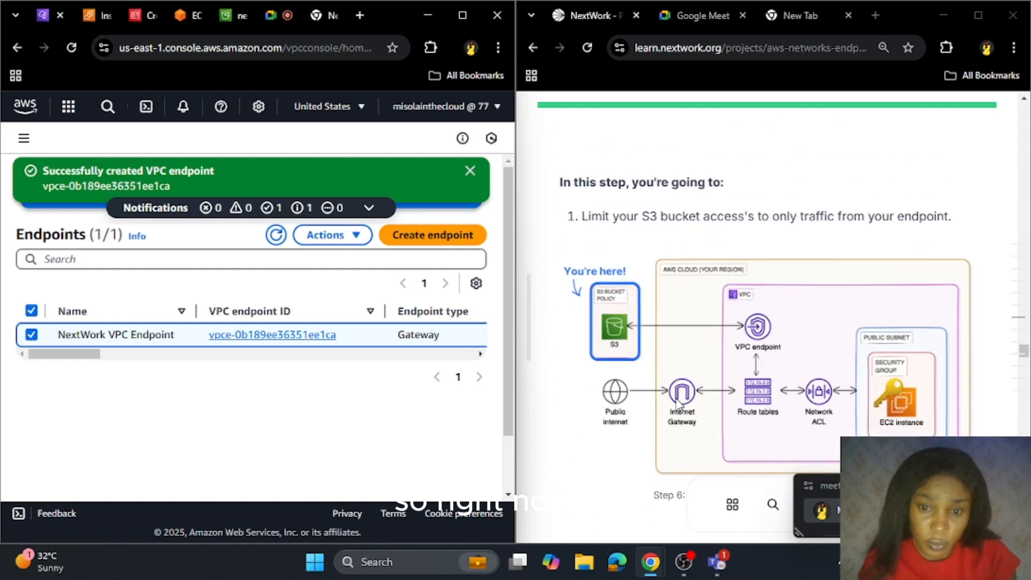
Refresh the VPC endpoints list and dismiss both notification banners above it
scroll(677, 404, up, 3)
scroll(721, 239, down, 5)
scroll(696, 295, up, 5)
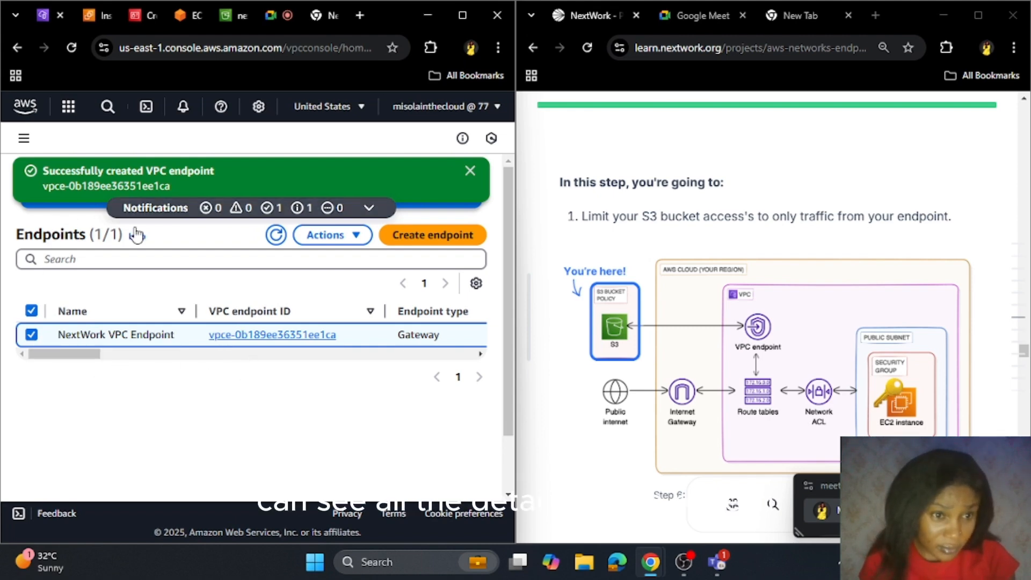
click(275, 234)
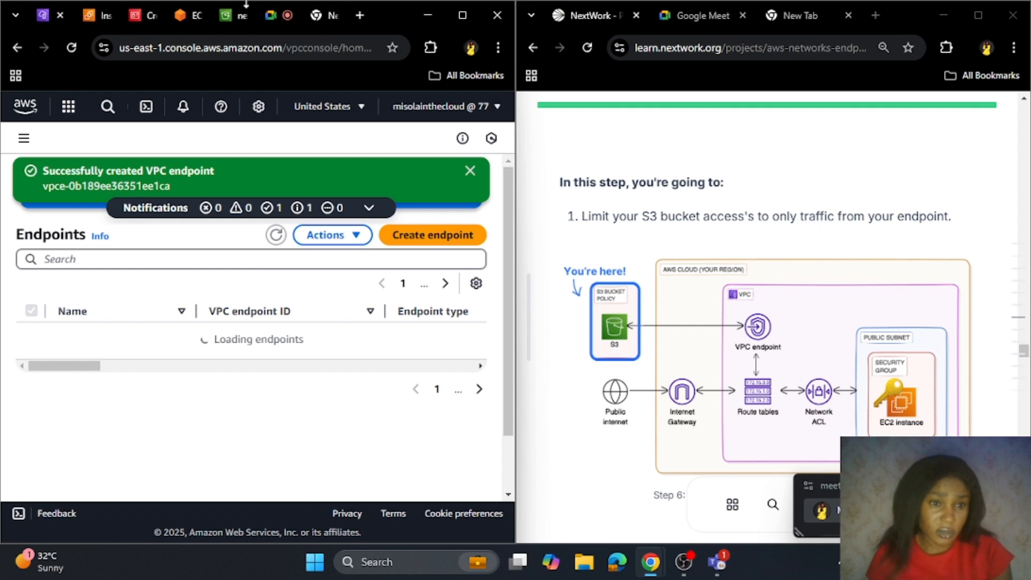
click(470, 171)
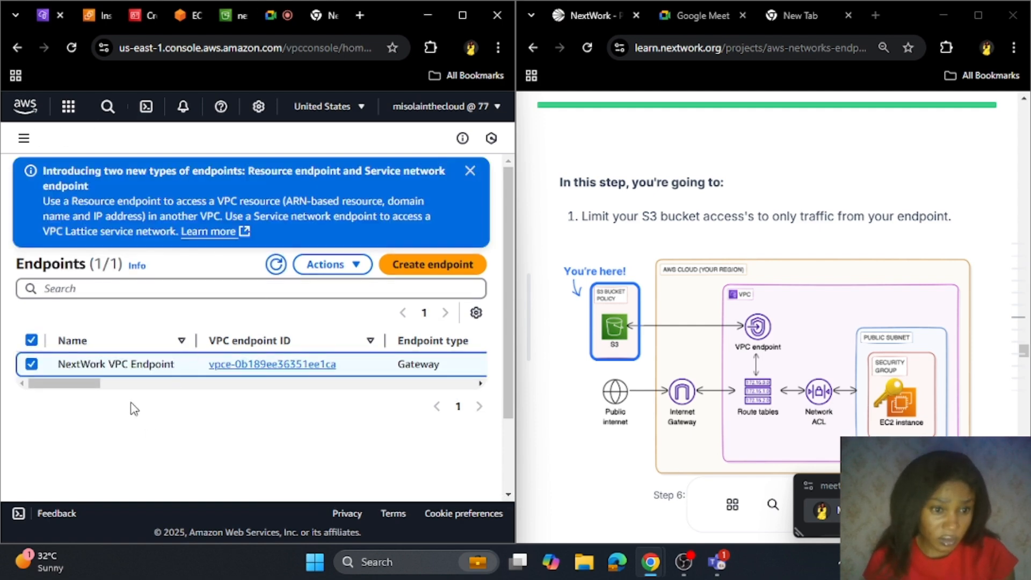
click(470, 170)
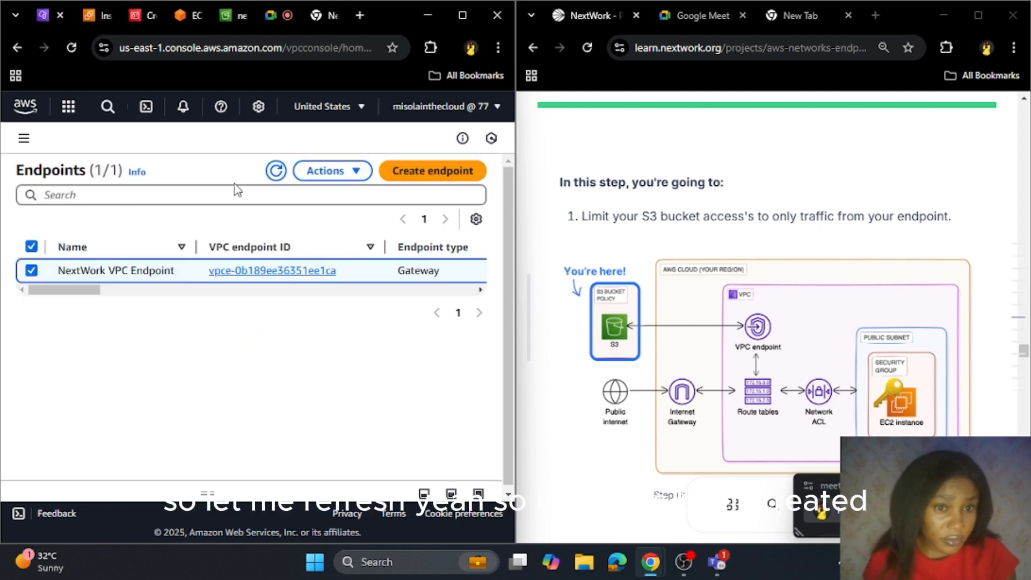
Reload the endpoints list and select the NextWork VPC Endpoint entry
click(276, 171)
click(31, 271)
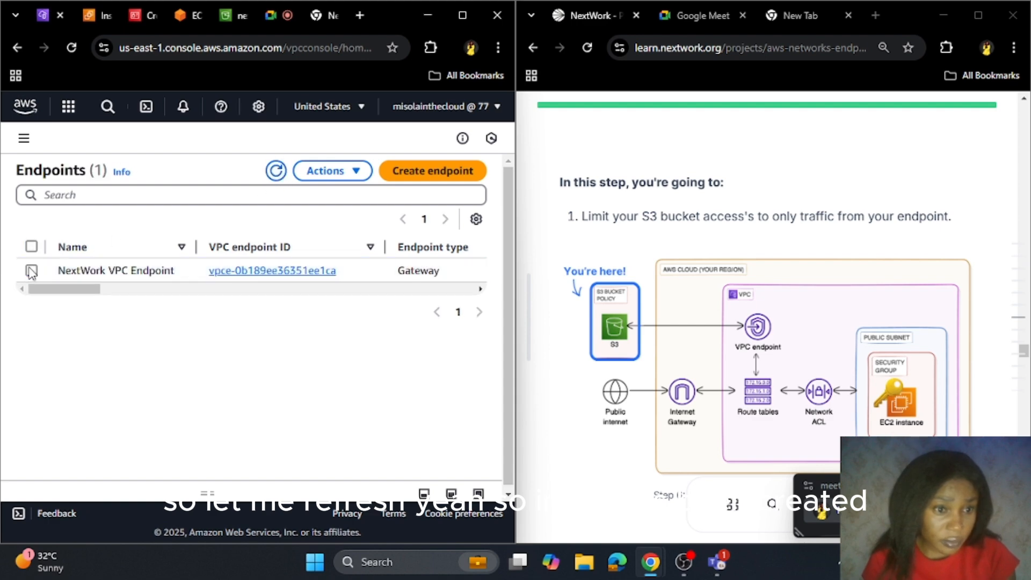
click(156, 271)
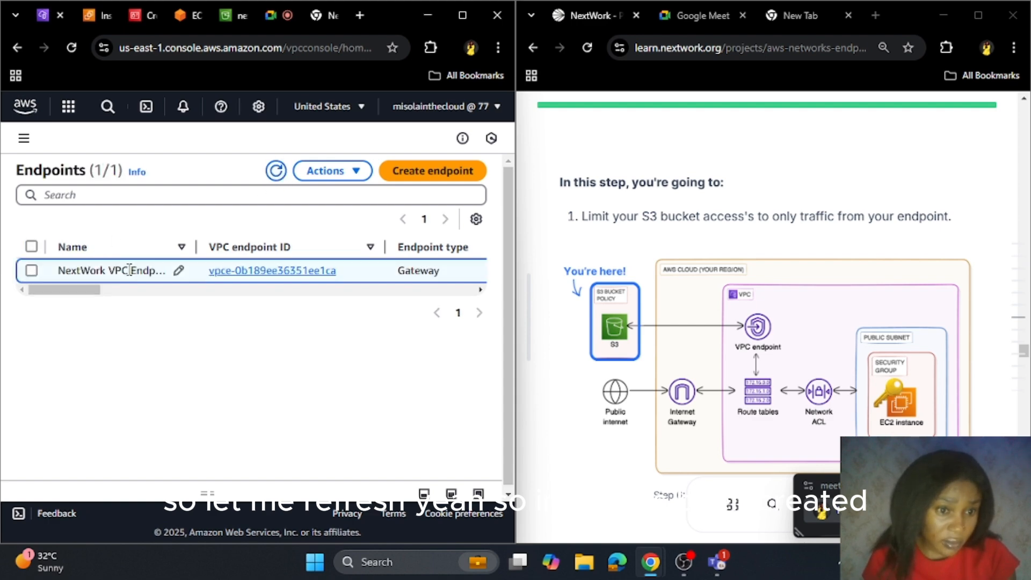
drag(42, 291, 29, 332)
Read the guide's instructions for limiting S3 access, and open the nextwork-vpc-endpoints bucket from the S3 bucket list
scroll(665, 248, up, 3)
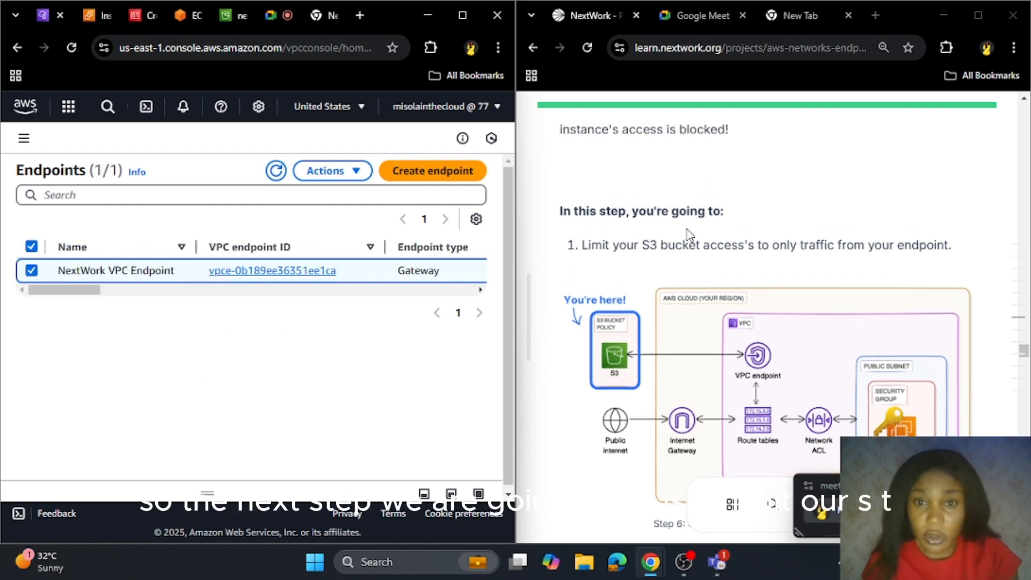
scroll(665, 249, down, 3)
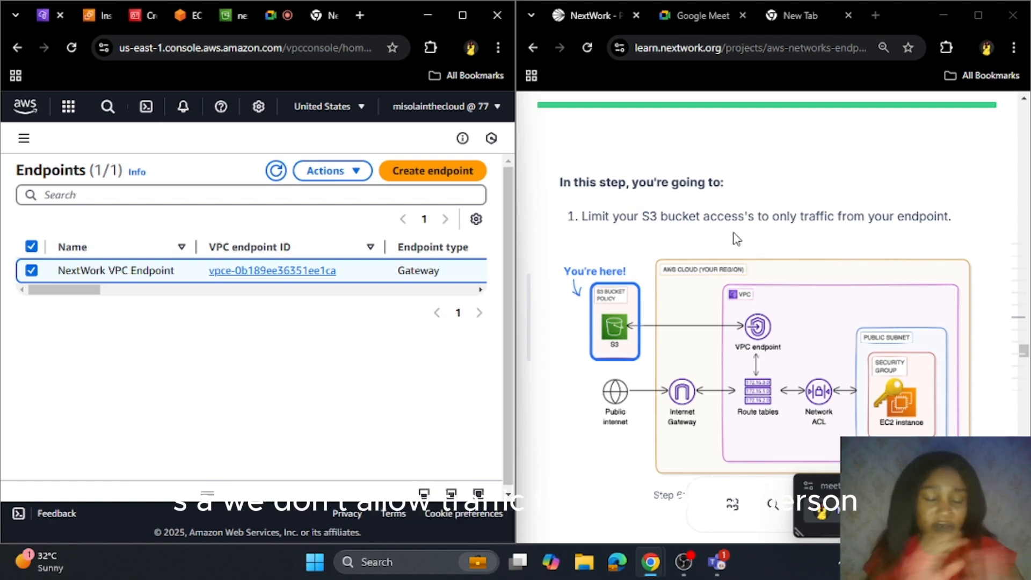
scroll(737, 238, down, 10)
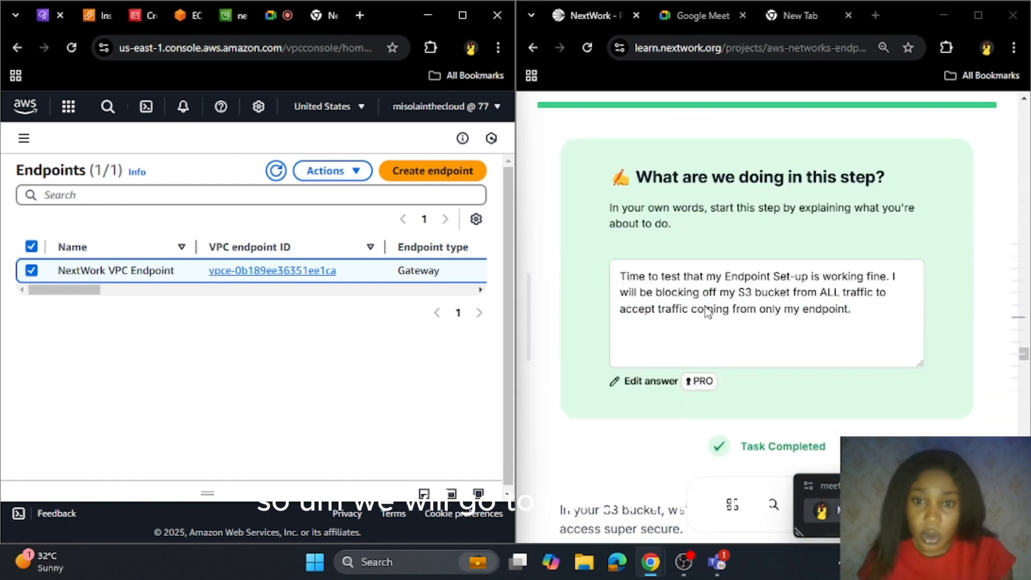
scroll(701, 308, down, 1)
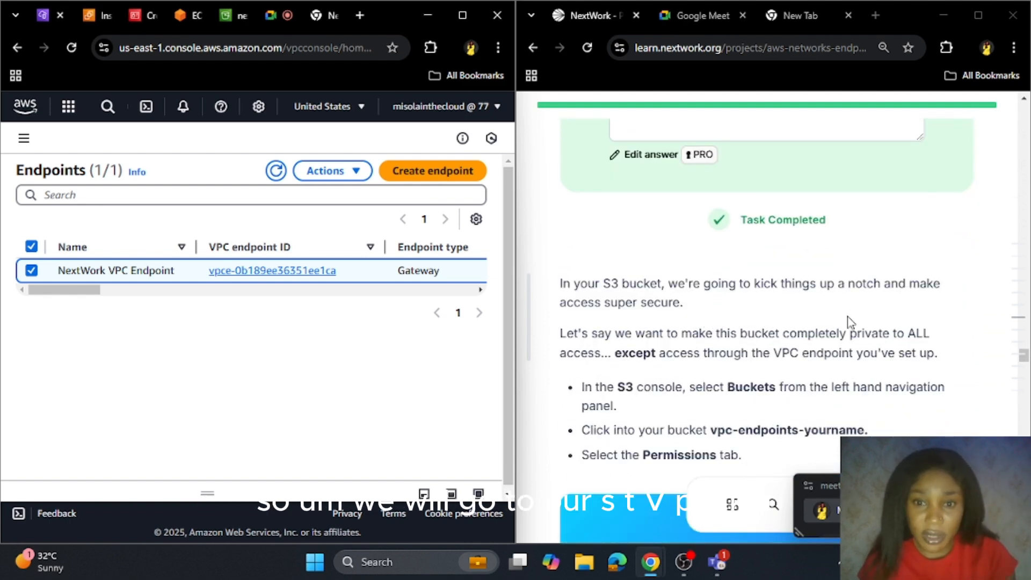
scroll(850, 322, down, 1)
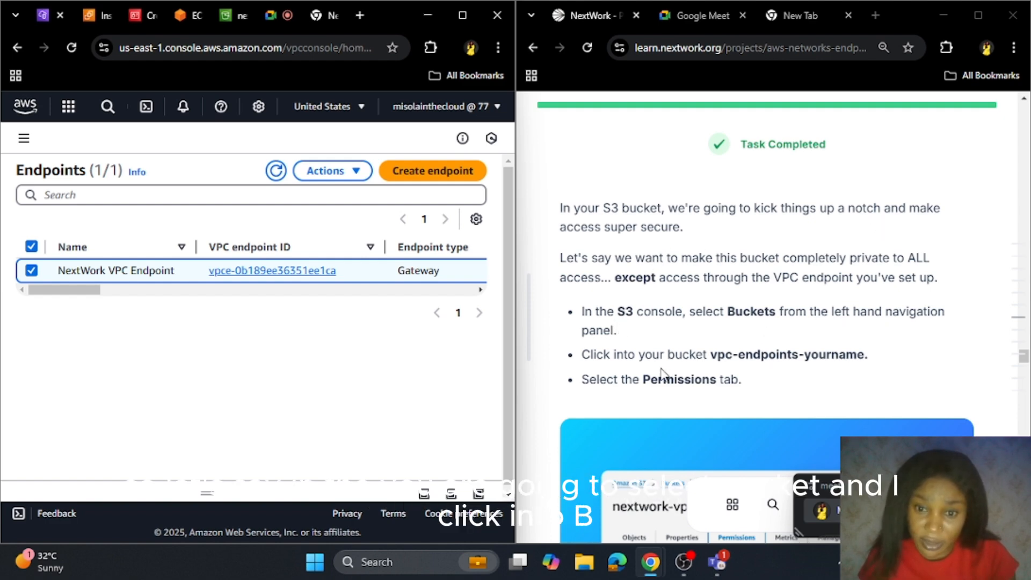
click(223, 15)
scroll(133, 154, up, 3)
click(138, 139)
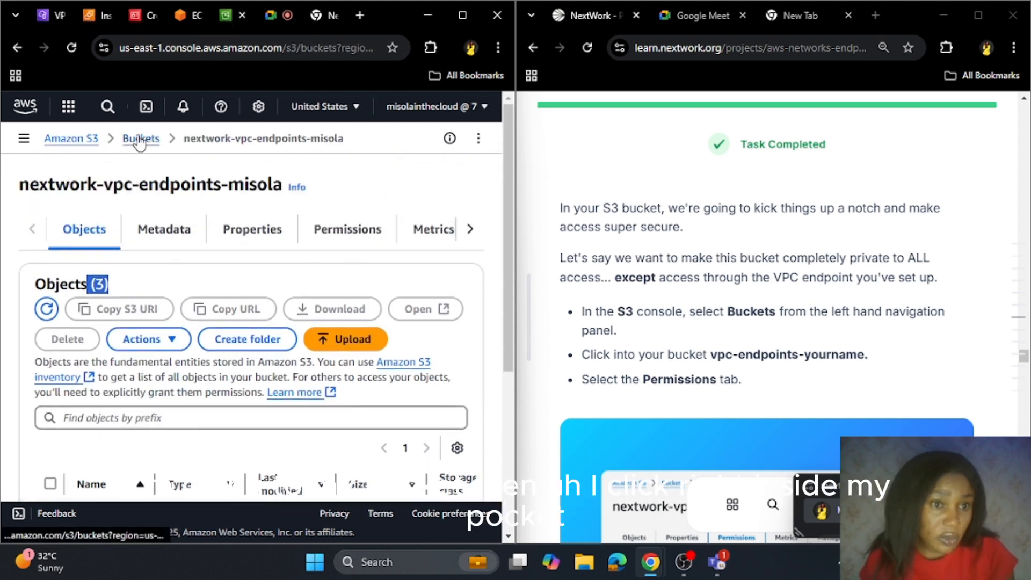
scroll(173, 324, down, 3)
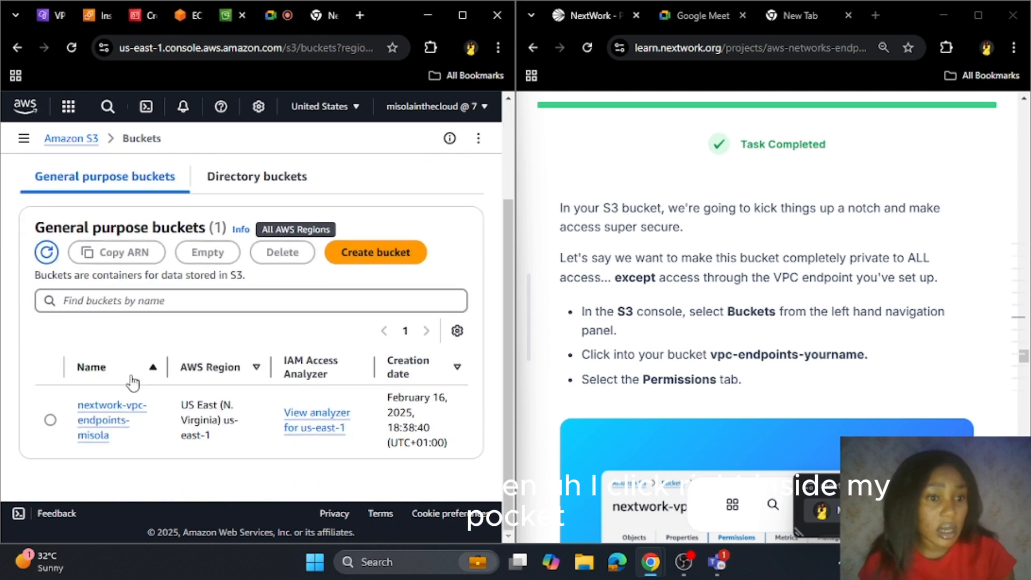
click(118, 408)
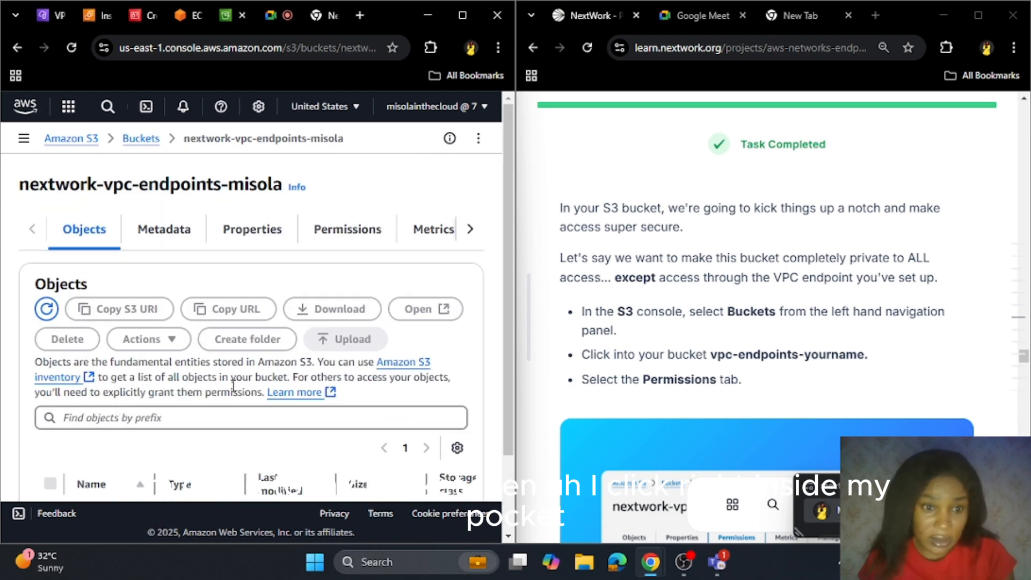
Open the bucket's permissions and start editing its bucket policy
click(347, 241)
scroll(267, 329, down, 4)
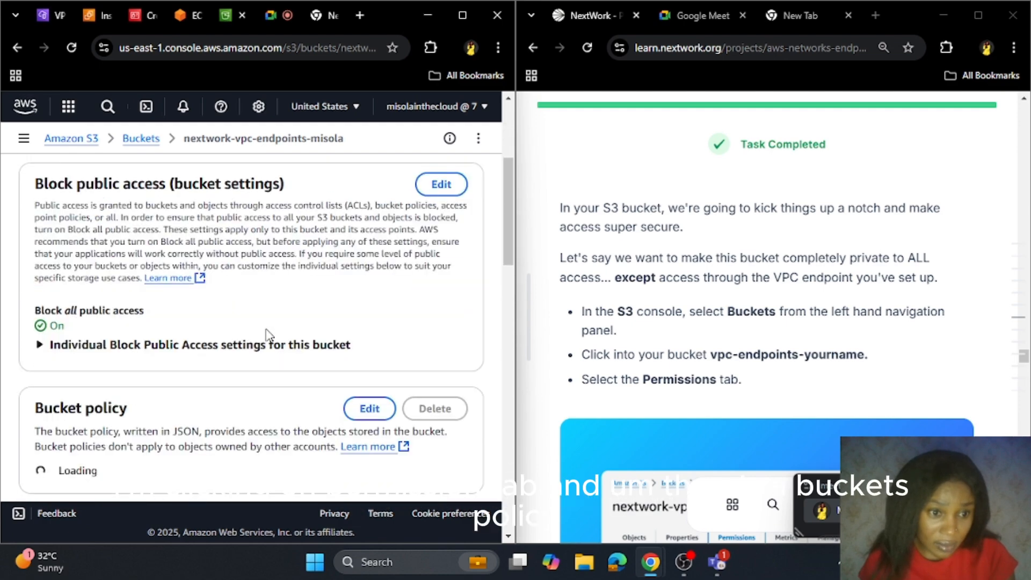
scroll(267, 336, down, 1)
scroll(700, 275, down, 6)
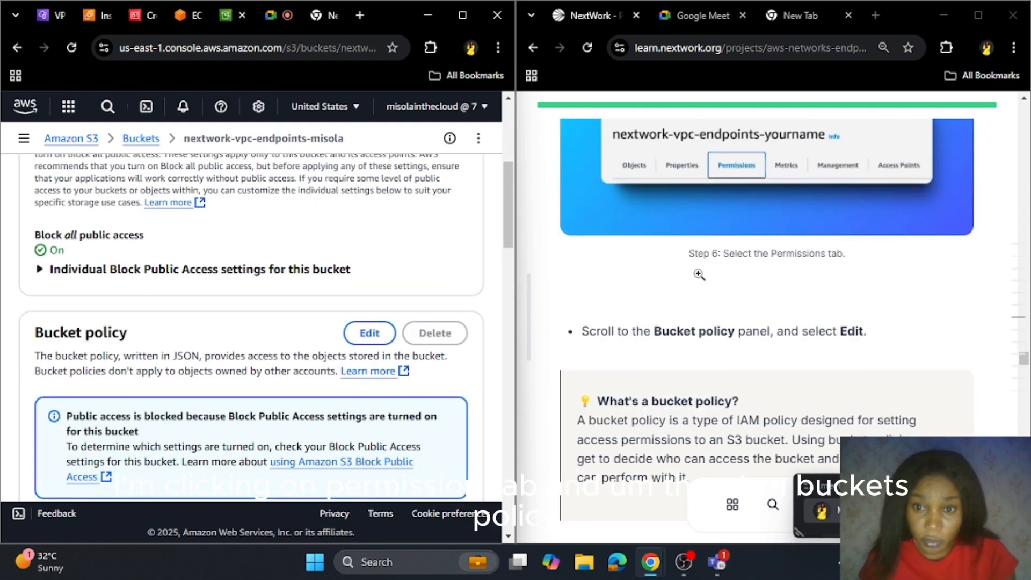
scroll(700, 274, down, 2)
scroll(276, 318, down, 3)
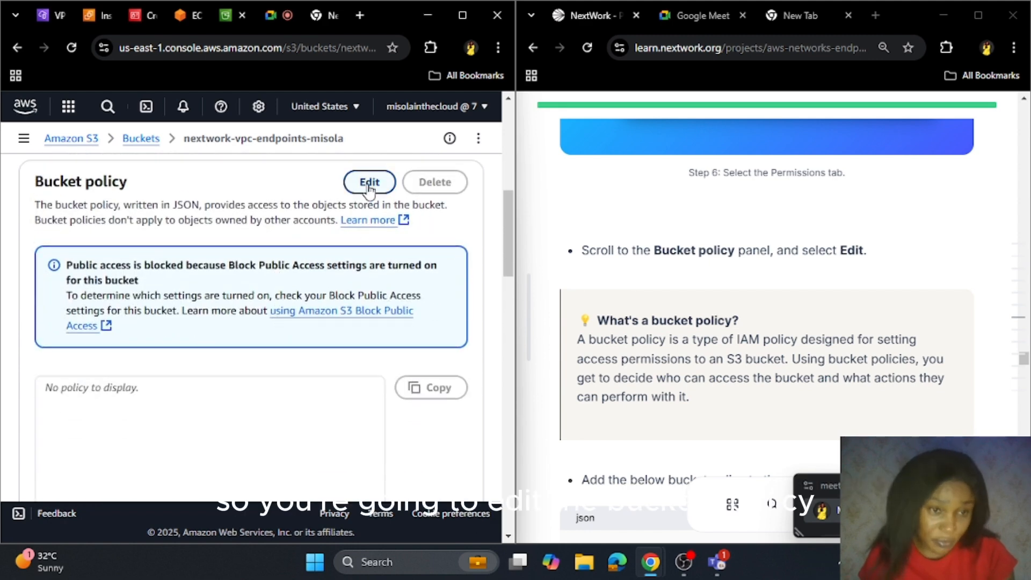
click(368, 183)
Copy the guide's JSON Deny policy into the bucket policy editor and widen the code area
scroll(650, 309, down, 4)
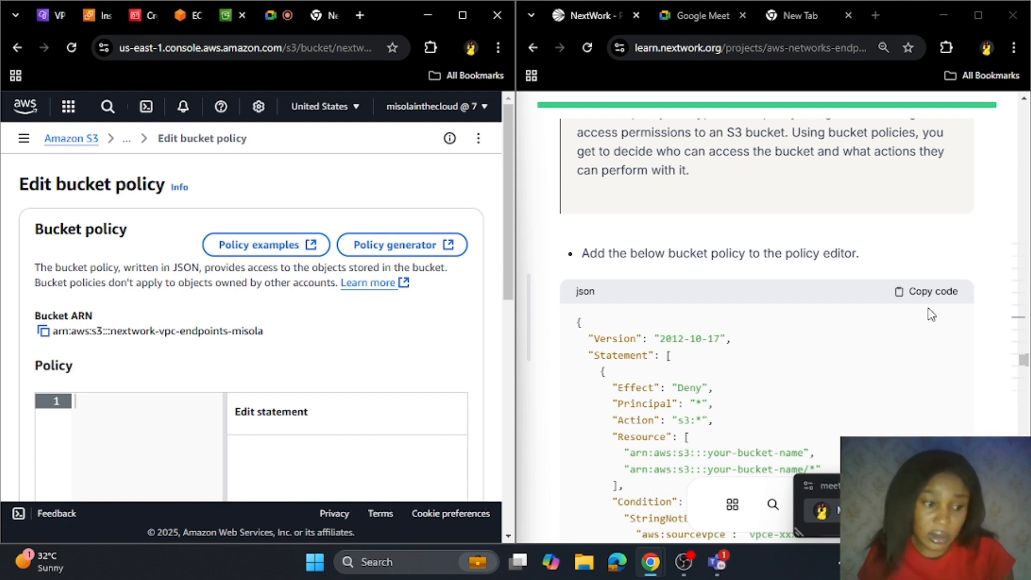
scroll(868, 290, down, 7)
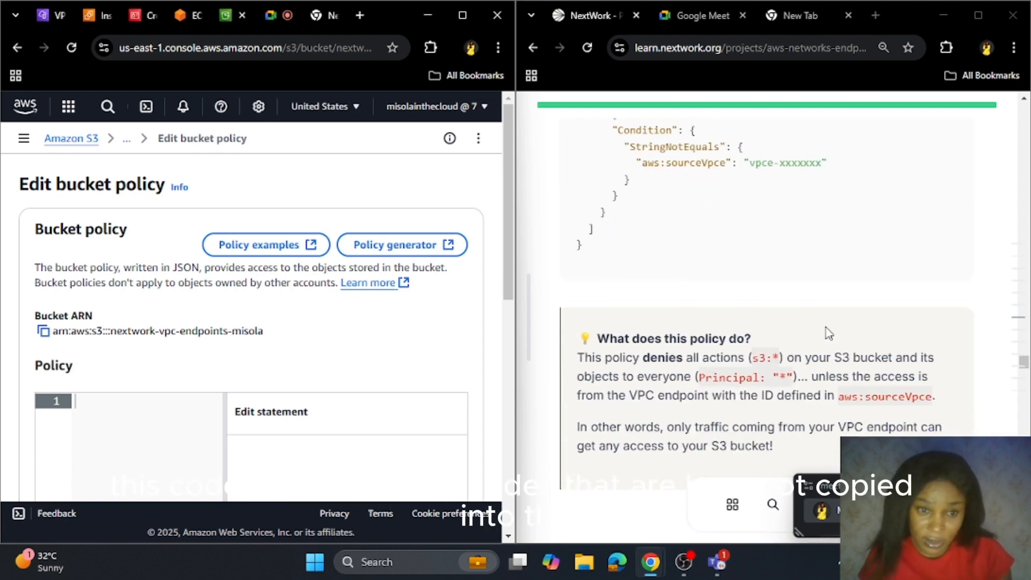
scroll(897, 204, up, 3)
scroll(897, 204, up, 3)
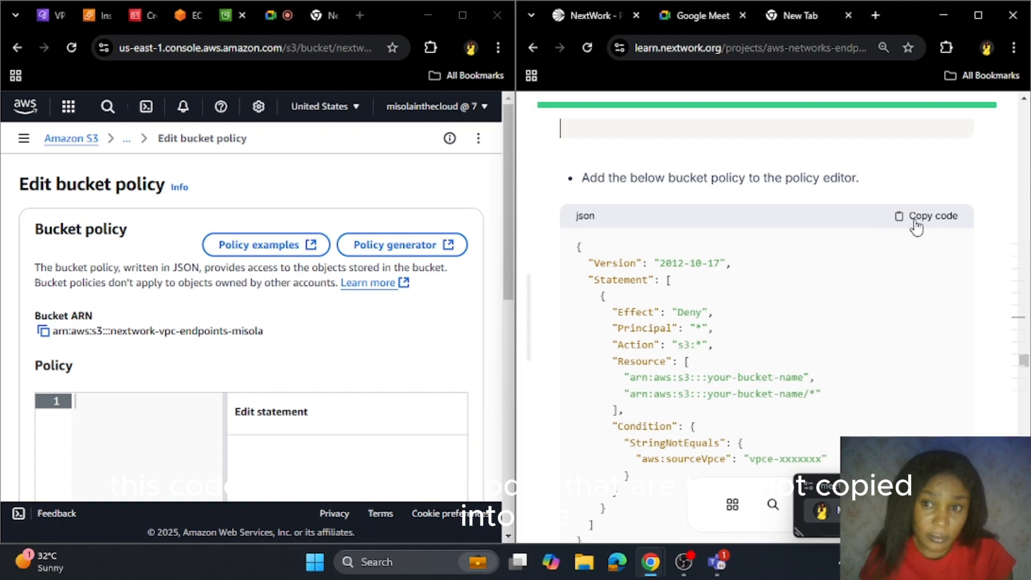
click(916, 217)
click(97, 436)
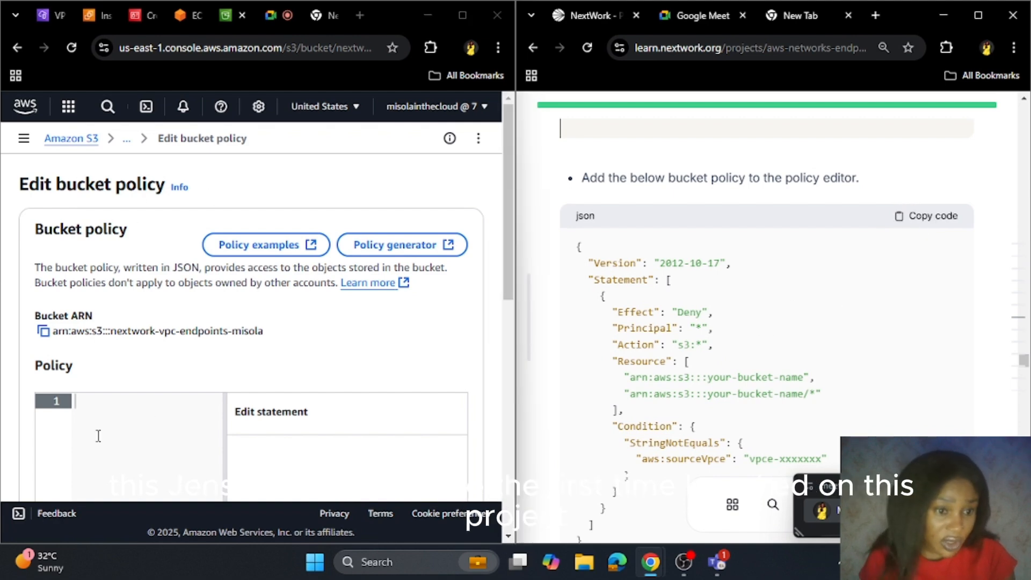
key(ctrl+v)
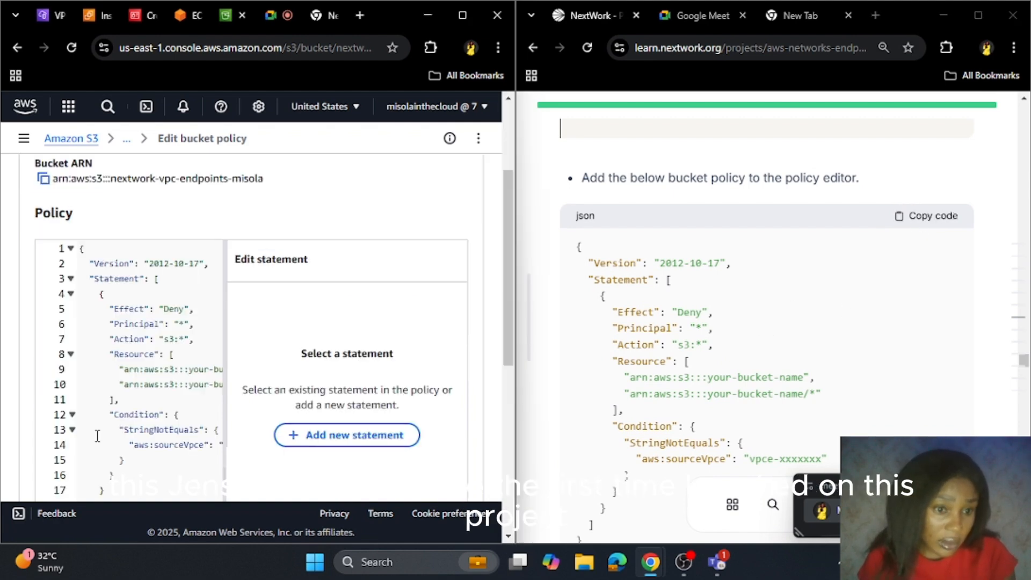
drag(225, 310, 359, 342)
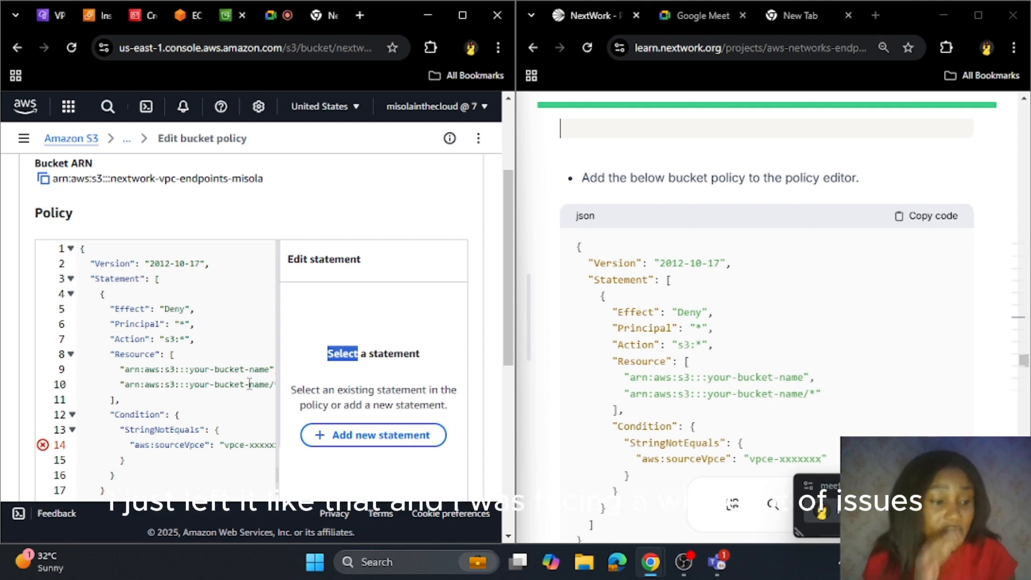
Copy the bucket ARN and put it in place of the first placeholder ARN under Resource
click(43, 179)
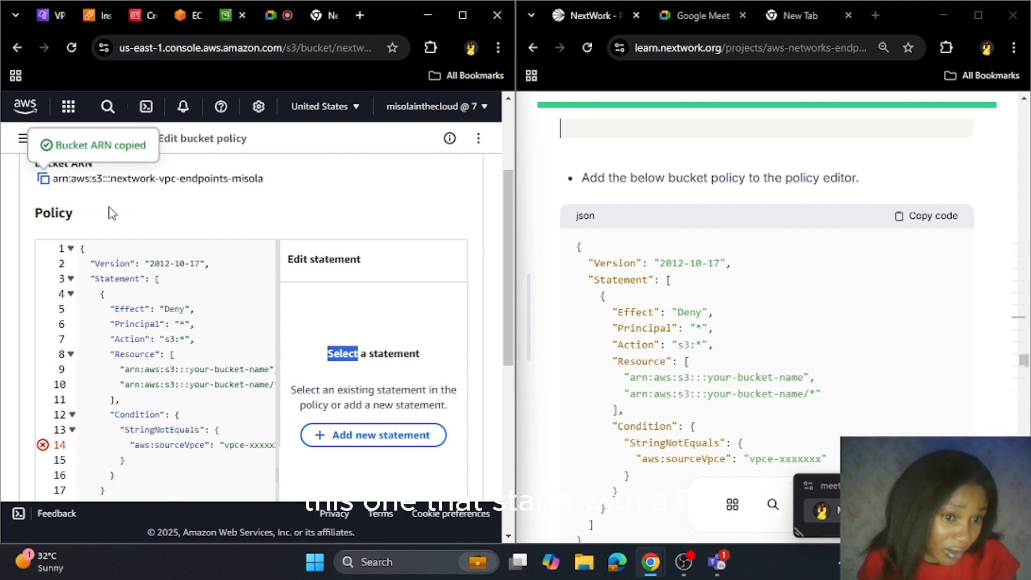
drag(270, 372, 105, 373)
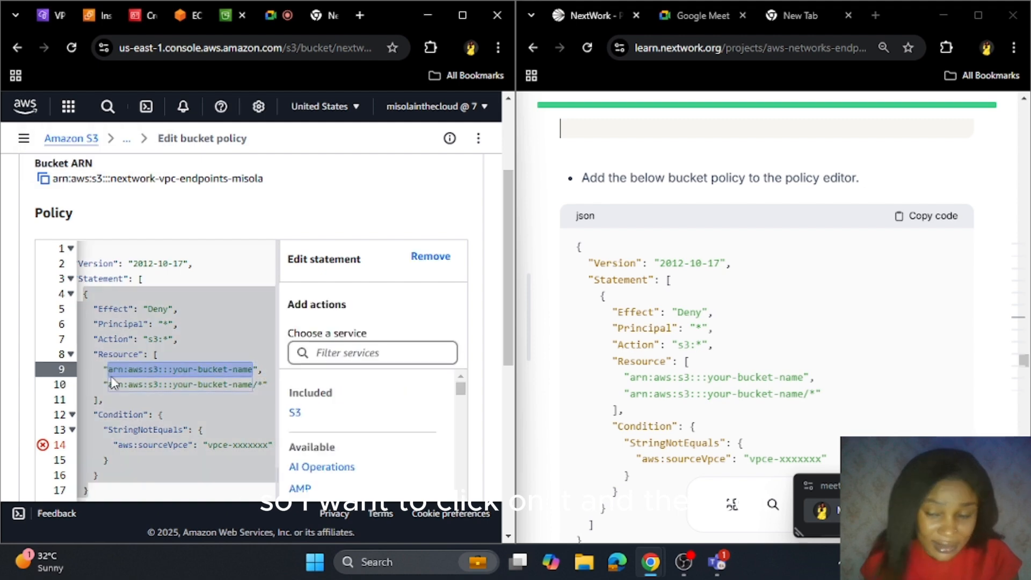
click(169, 370)
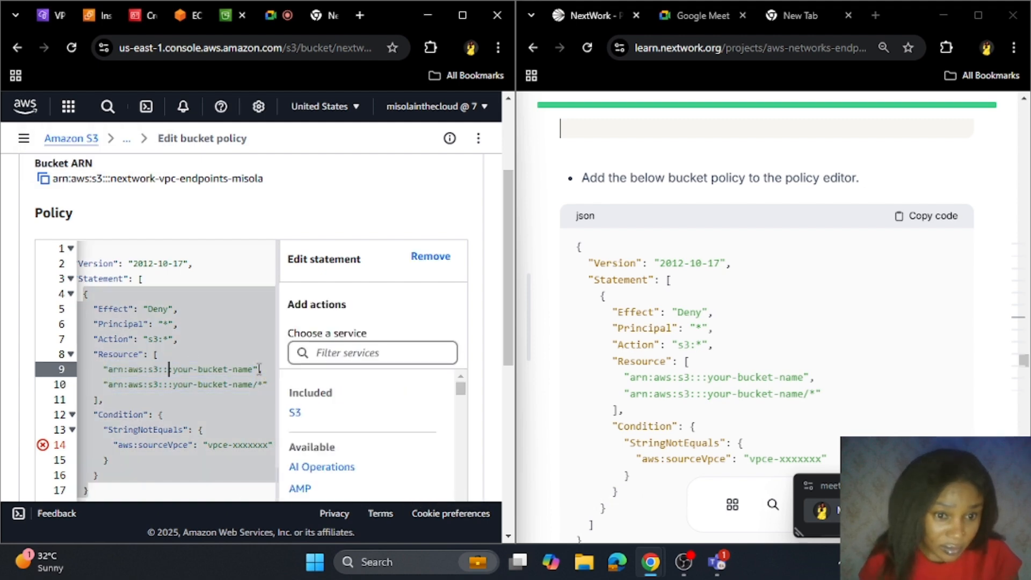
key(BackSpace)
key(BackSpace)
key(BackSpace)
key(BackSpace)
key(BackSpace)
key(BackSpace)
key(BackSpace)
key(BackSpace)
key(BackSpace)
key(BackSpace)
key(BackSpace)
key(BackSpace)
key(BackSpace)
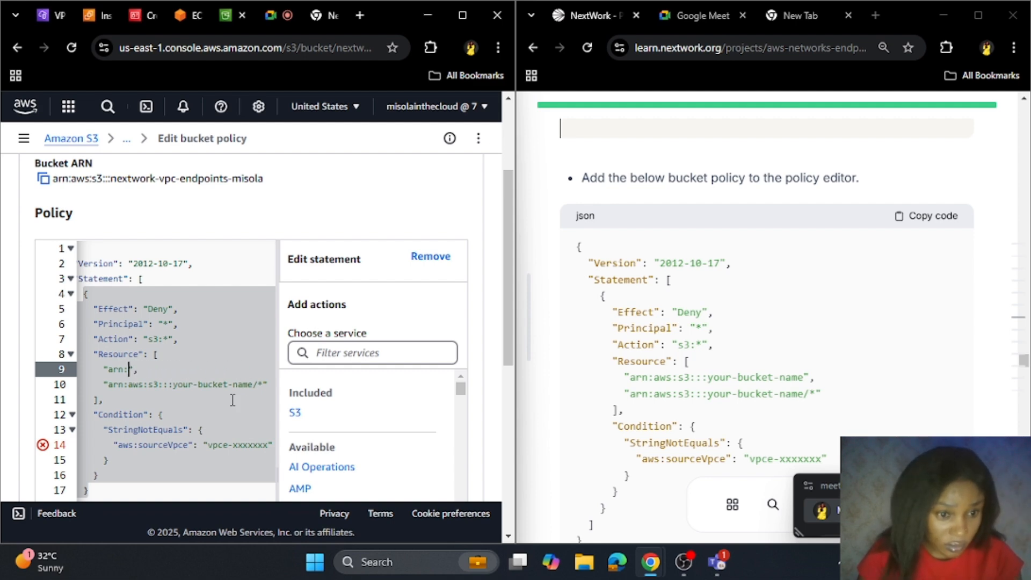
key(ctrl+v)
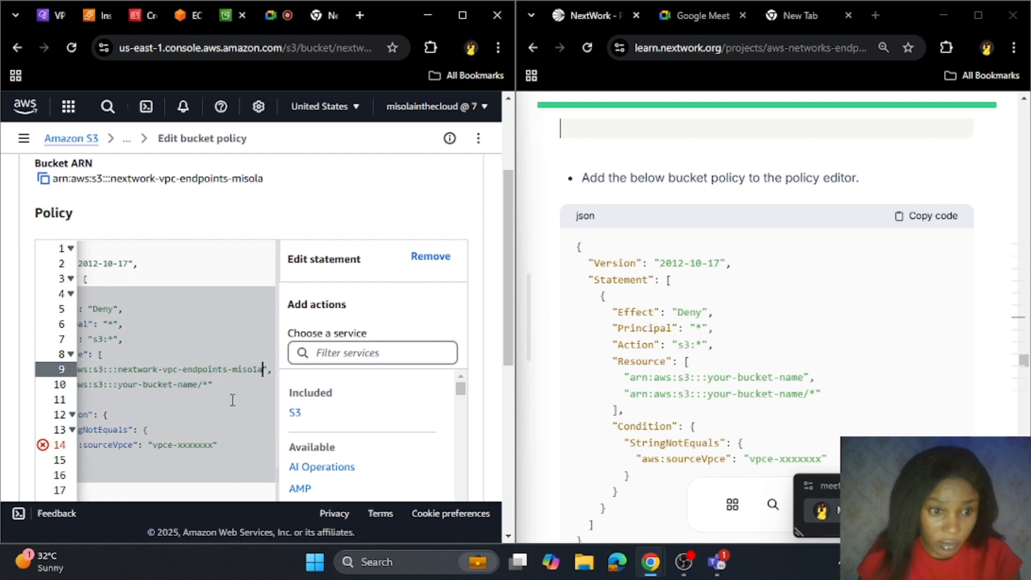
Replace the second placeholder ARN under Resource, including its /* suffix, with the copied bucket ARN
click(194, 384)
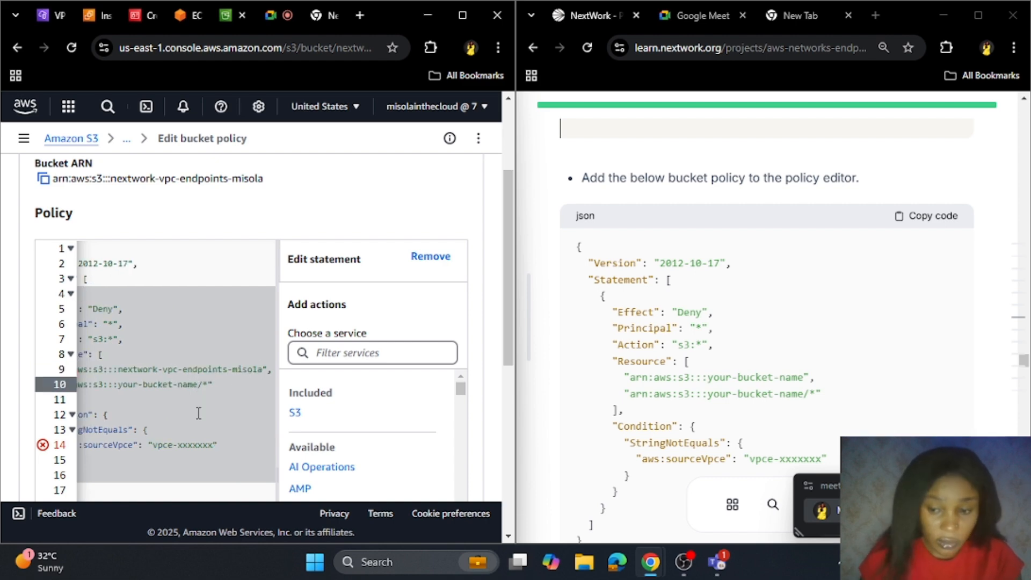
key(BackSpace)
key(BackSpace)
key(BackSpace)
key(BackSpace)
key(BackSpace)
key(BackSpace)
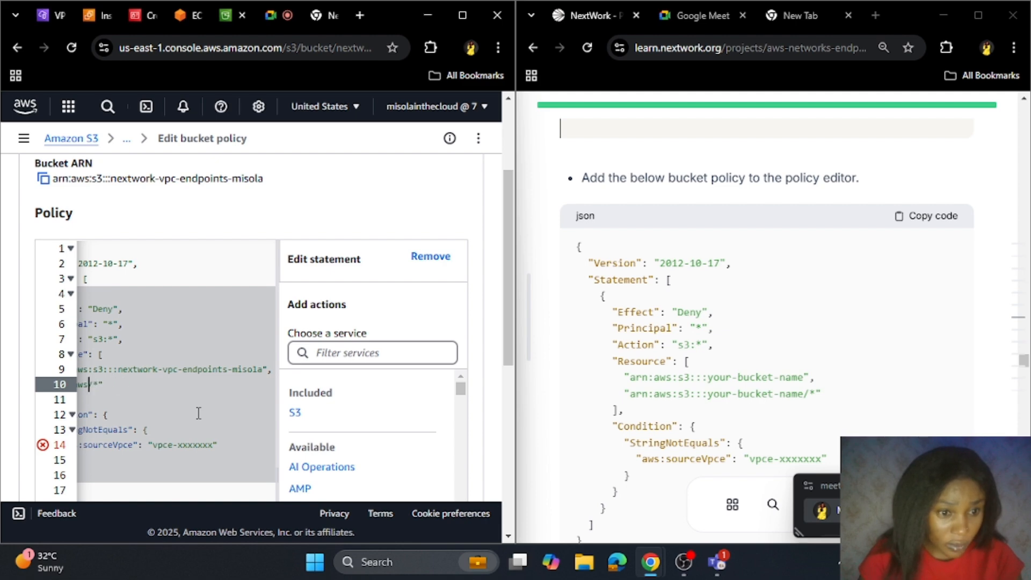
key(BackSpace)
key(BackSpace)
key(BackSpace)
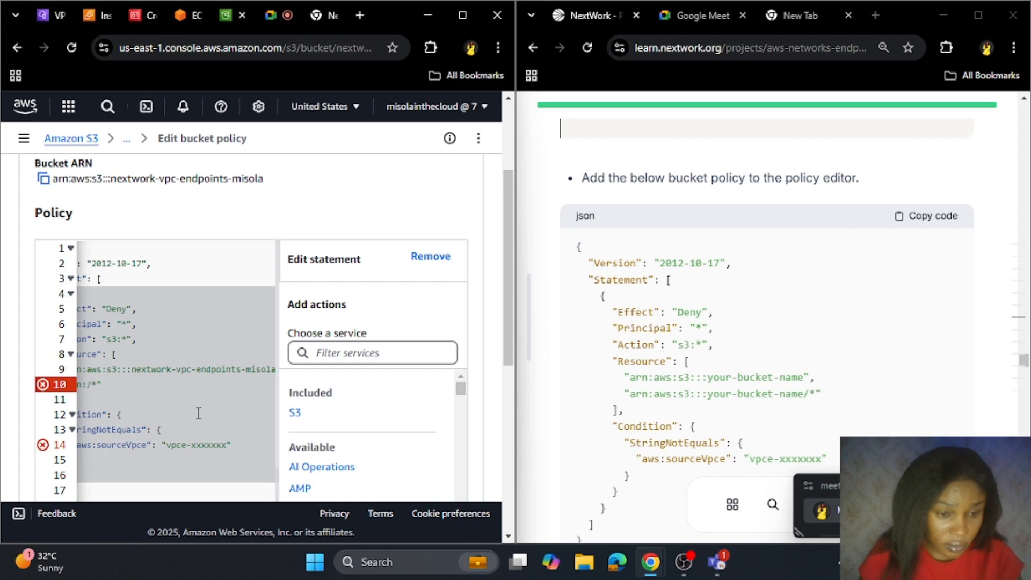
scroll(134, 267, down, 2)
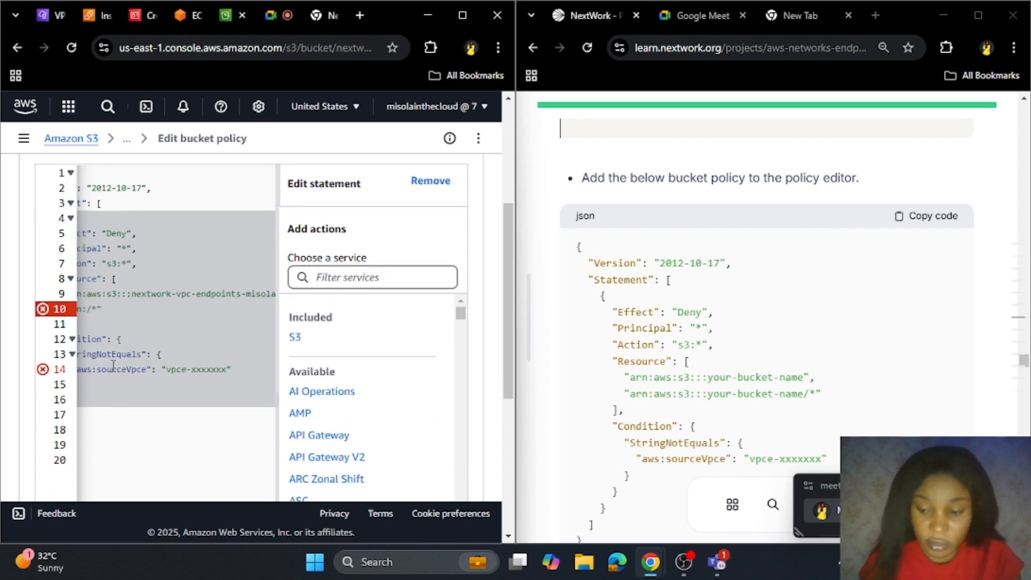
key(Home)
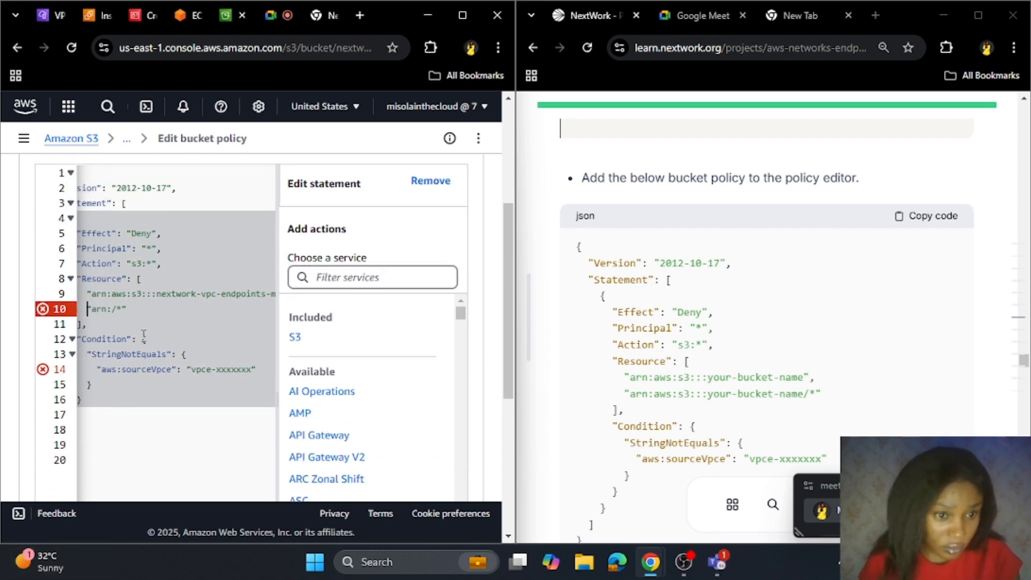
key(BackSpace)
key(BackSpace)
key(BackSpace)
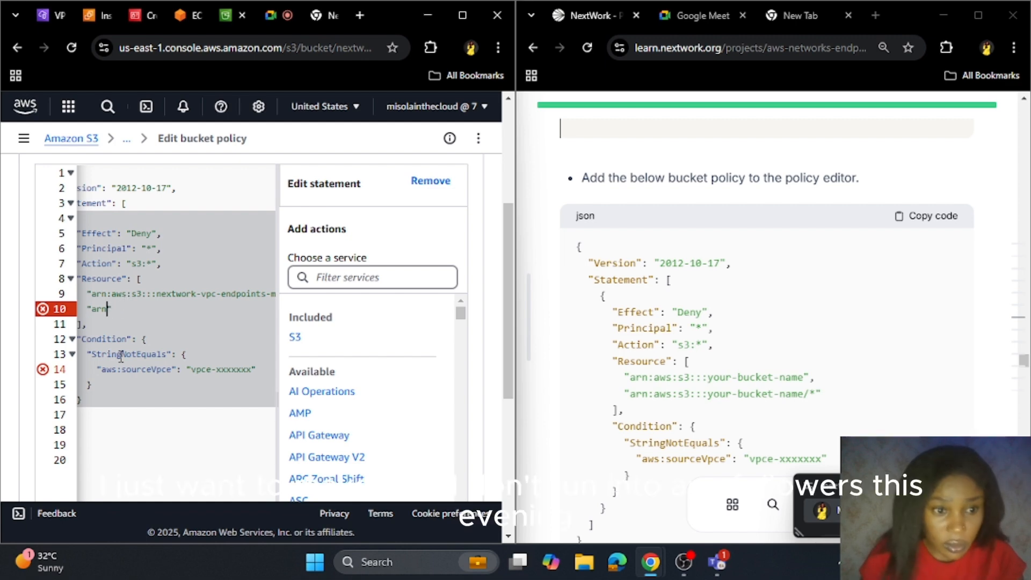
key(ctrl+v)
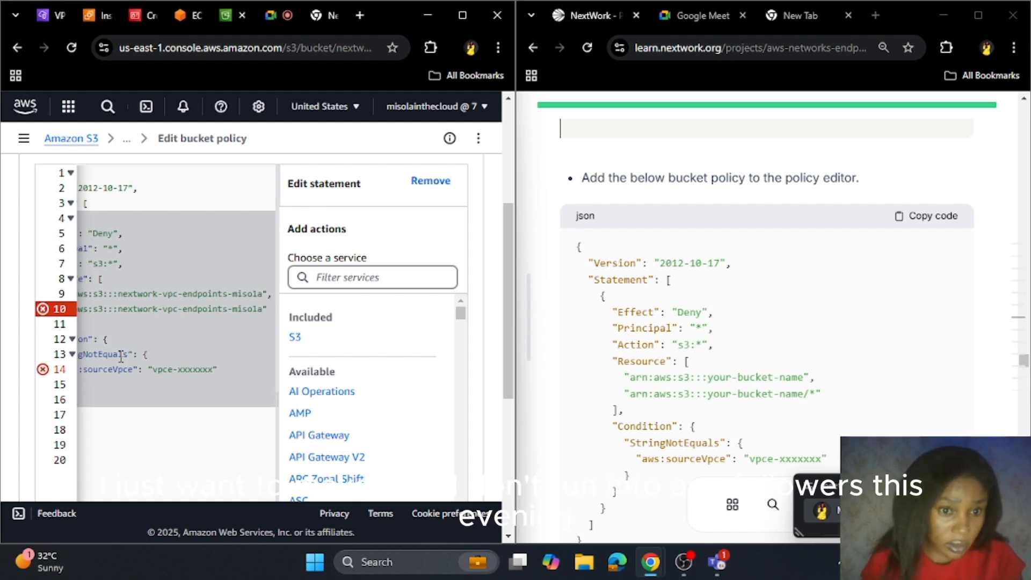
Check the guide's instructions for replacing the vpce-xxxxxxx placeholder with the VPC endpoint's ID
click(137, 386)
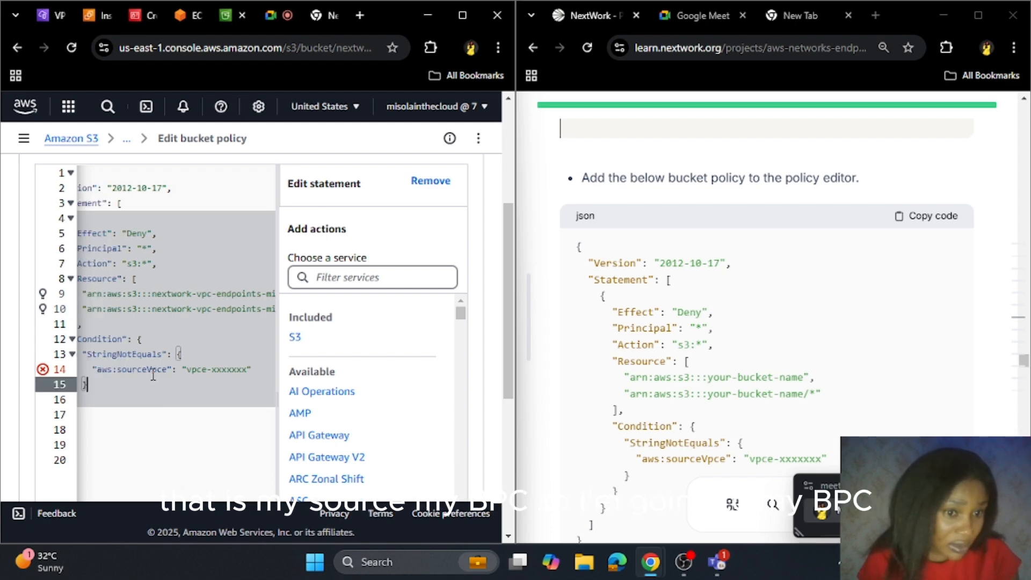
click(62, 20)
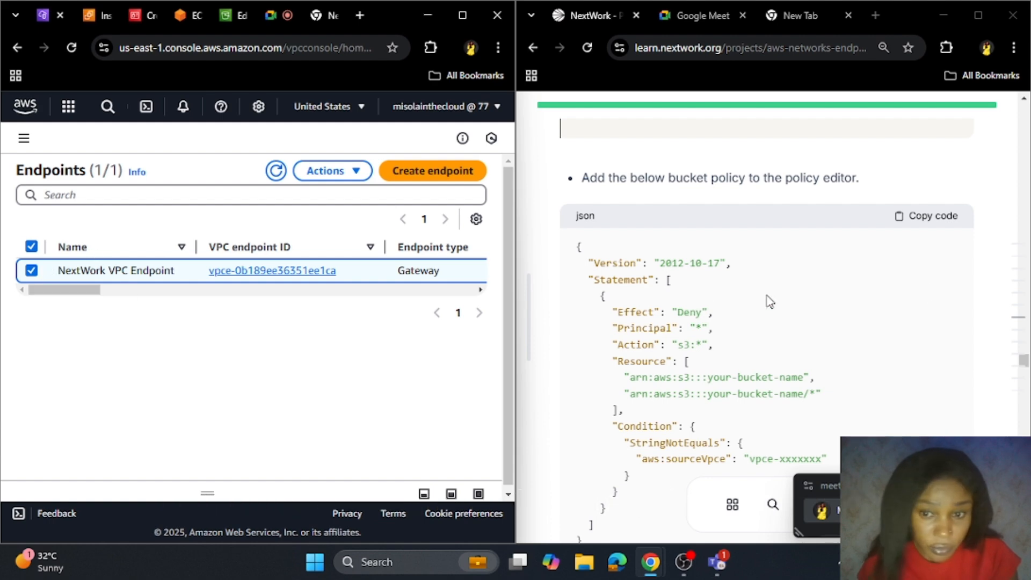
scroll(767, 405, down, 10)
scroll(736, 359, up, 3)
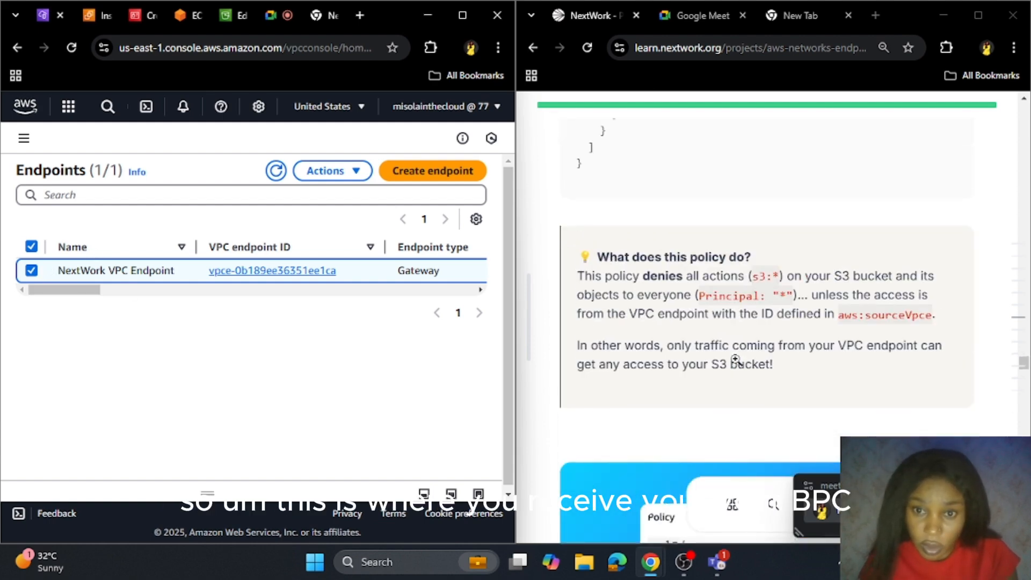
scroll(736, 368, down, 3)
scroll(737, 369, up, 5)
scroll(736, 369, down, 2)
scroll(738, 370, down, 3)
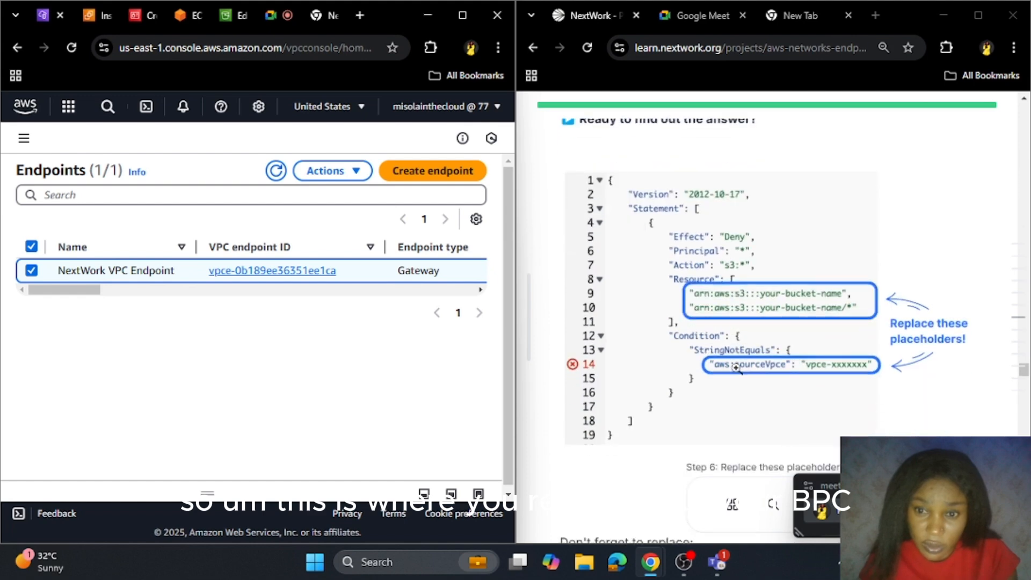
scroll(742, 321, down, 7)
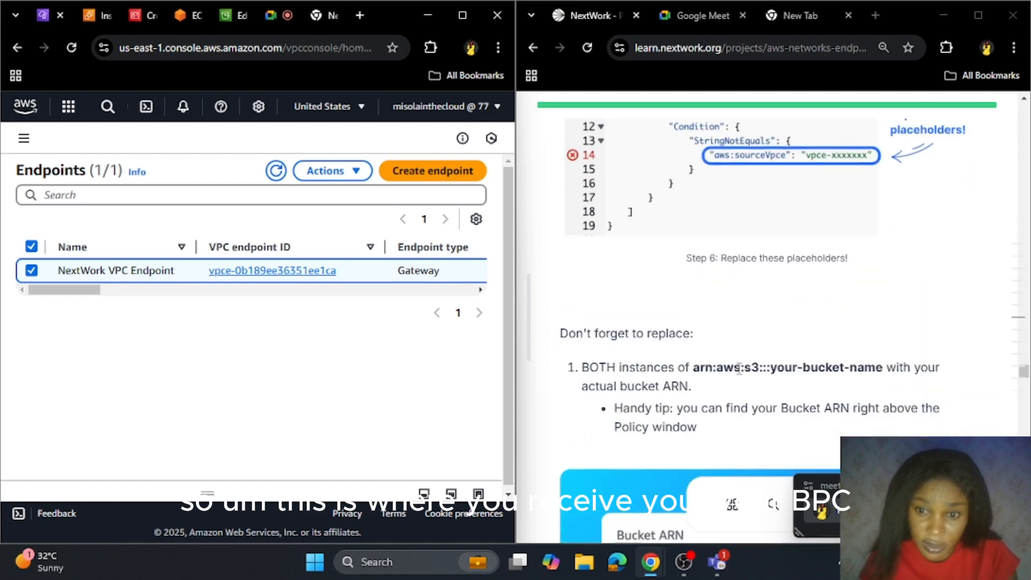
scroll(659, 362, down, 7)
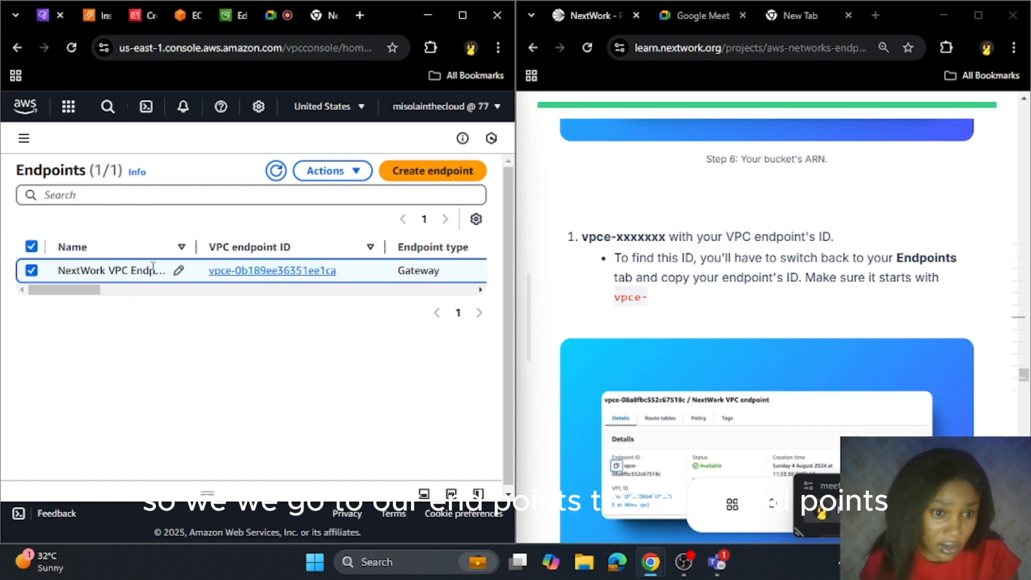
Open the NextWork VPC Endpoint's details from the refreshed endpoints list and copy its endpoint ID
click(277, 171)
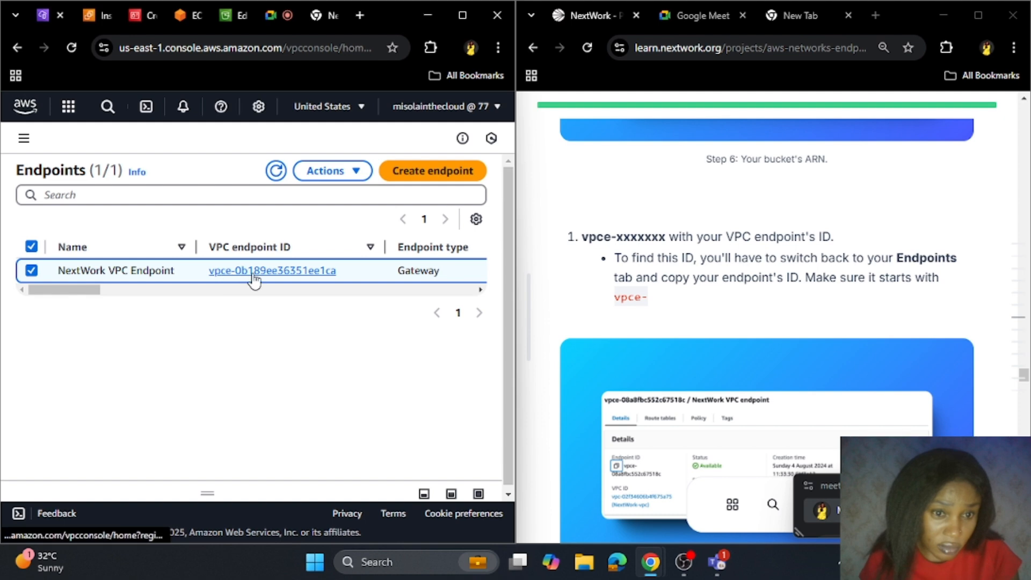
click(256, 279)
drag(52, 285, 187, 293)
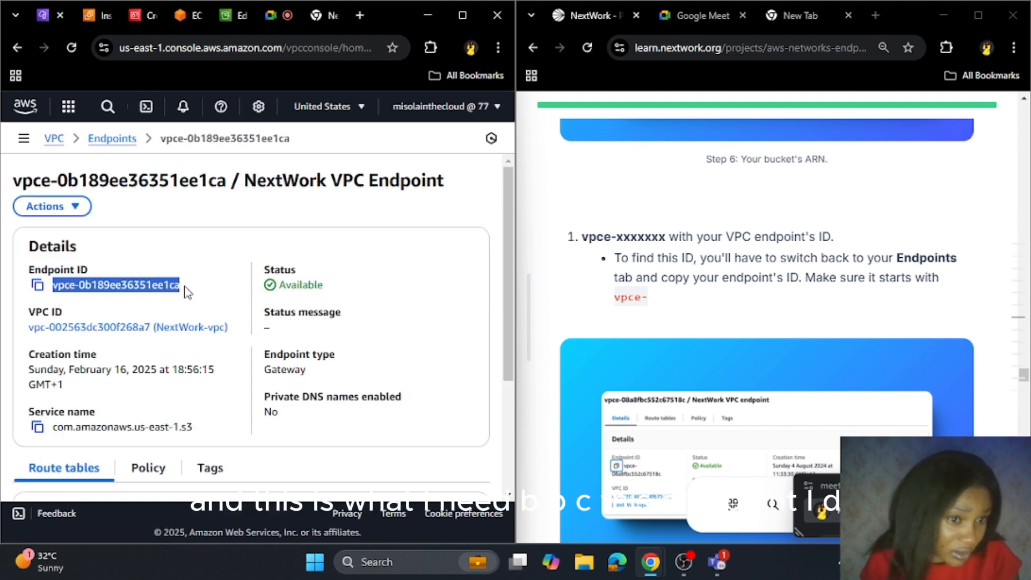
click(37, 285)
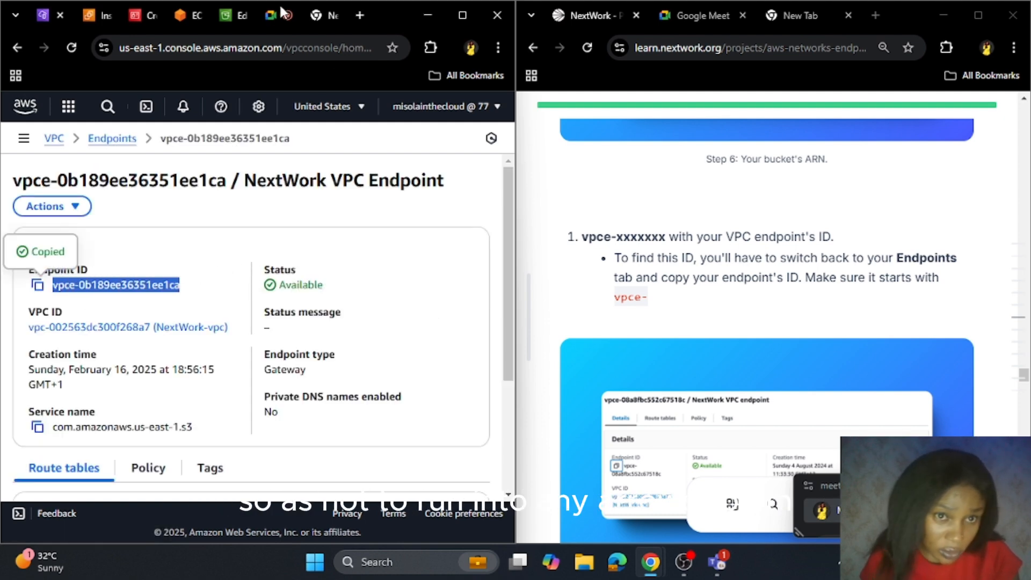
Replace the vpce-xxxxxxx placeholder for aws:sourceVpce in the bucket policy with the copied endpoint ID and save the policy
click(231, 13)
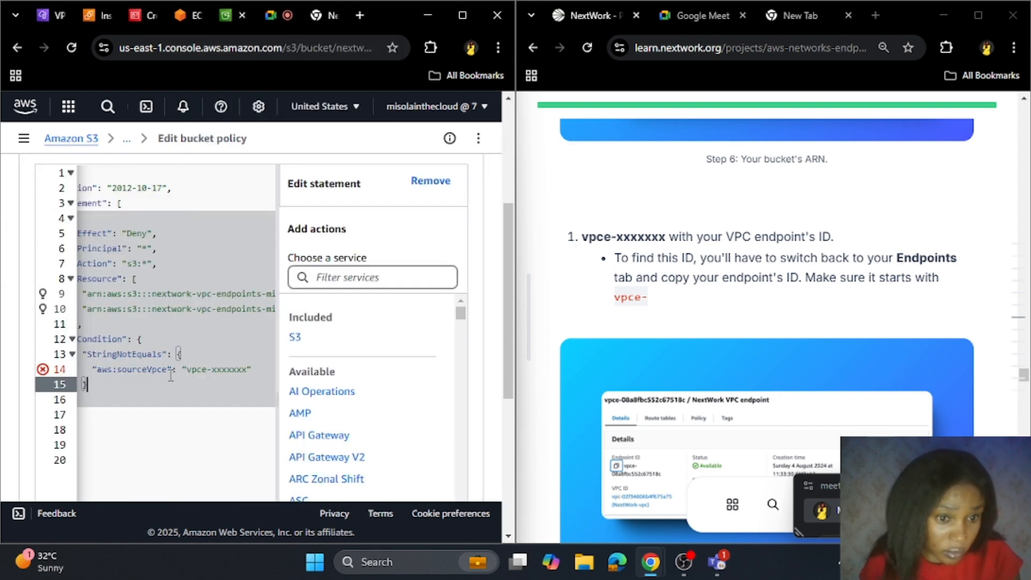
click(243, 369)
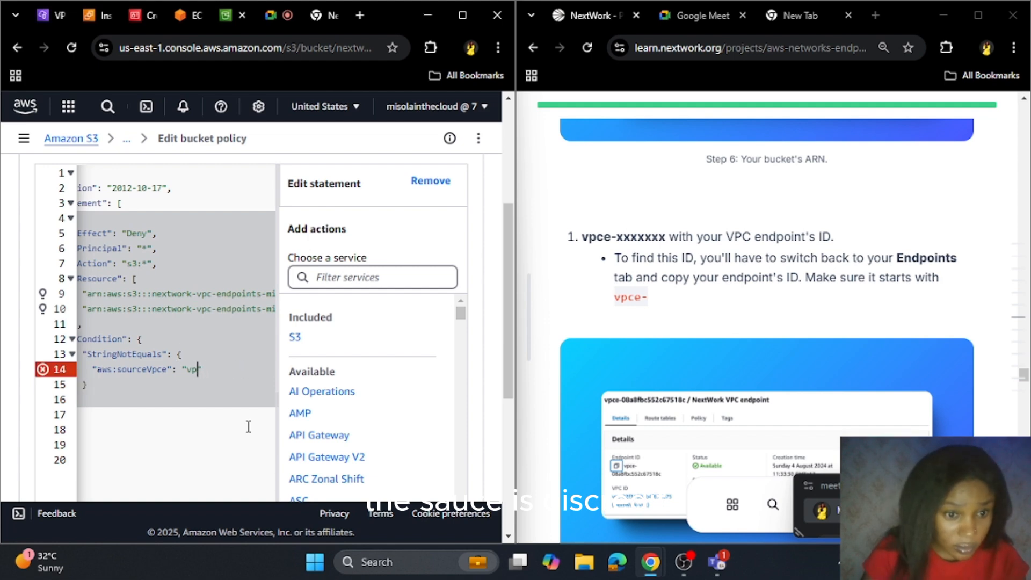
key(ctrl+v)
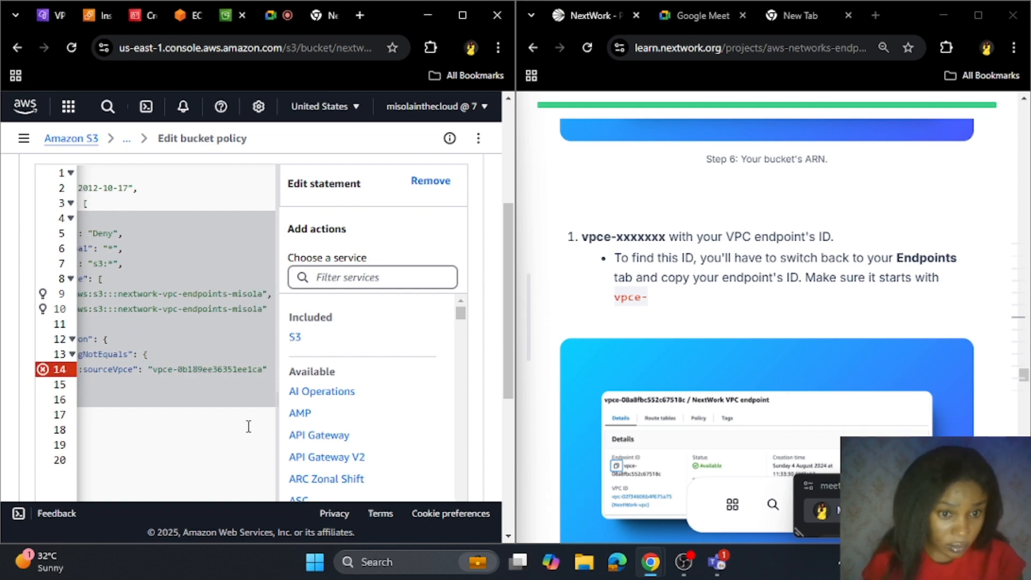
scroll(192, 322, down, 4)
scroll(189, 327, up, 4)
scroll(211, 323, down, 6)
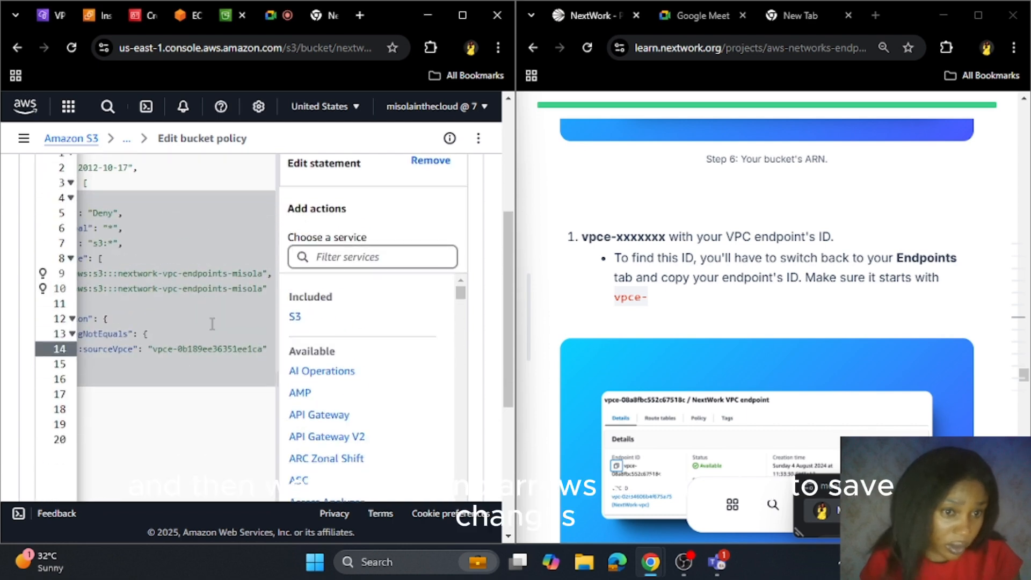
click(454, 458)
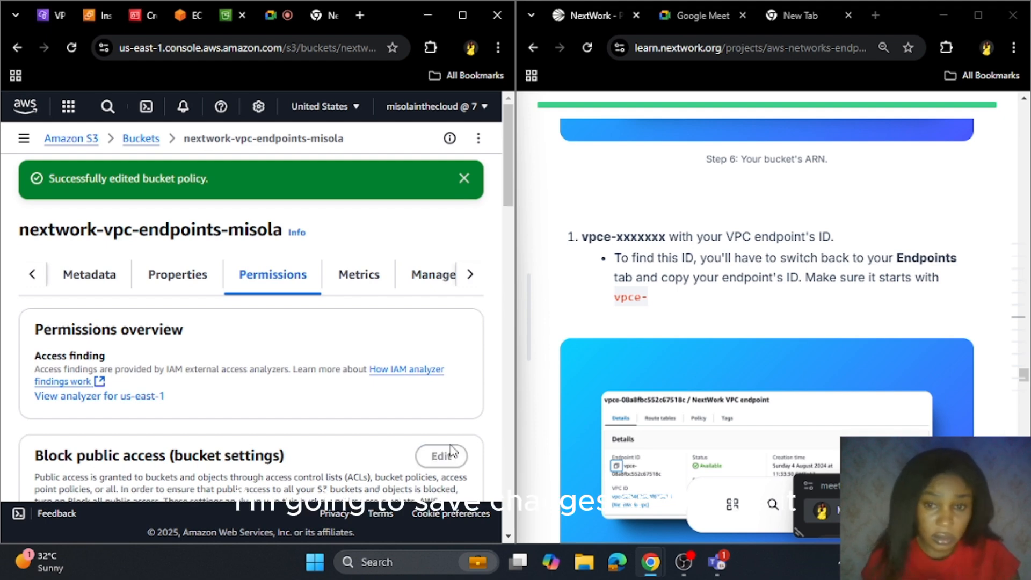
Compare the bucket's permissions sections with the guide and read its instructions for testing access to the bucket again
scroll(733, 267, down, 1)
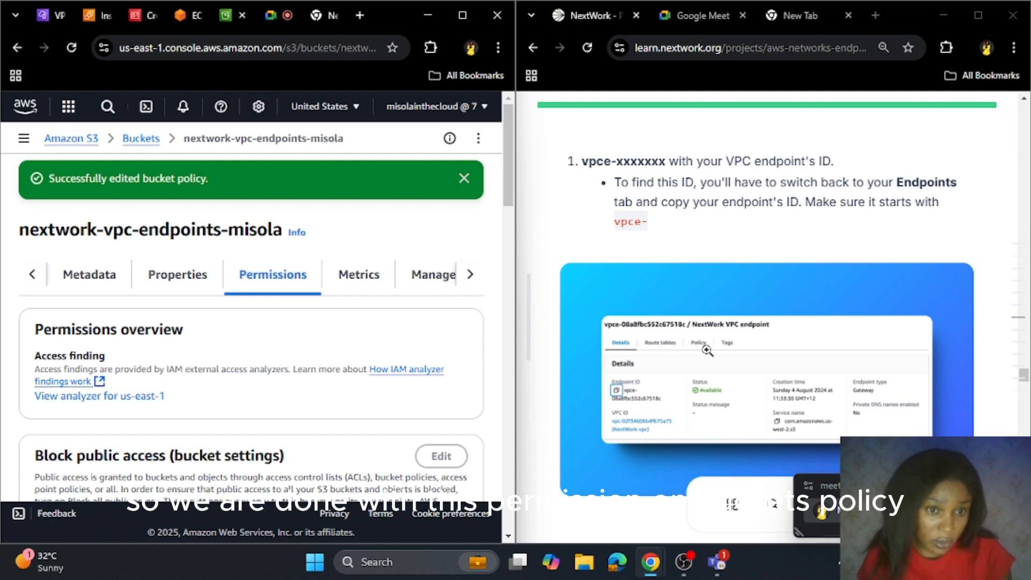
scroll(707, 351, down, 20)
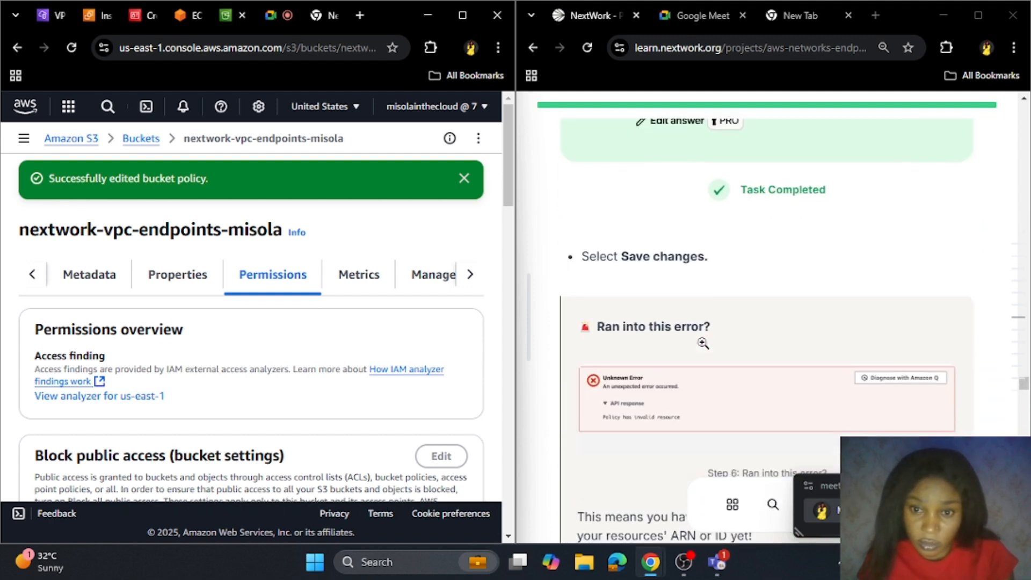
scroll(703, 343, down, 5)
scroll(352, 329, down, 15)
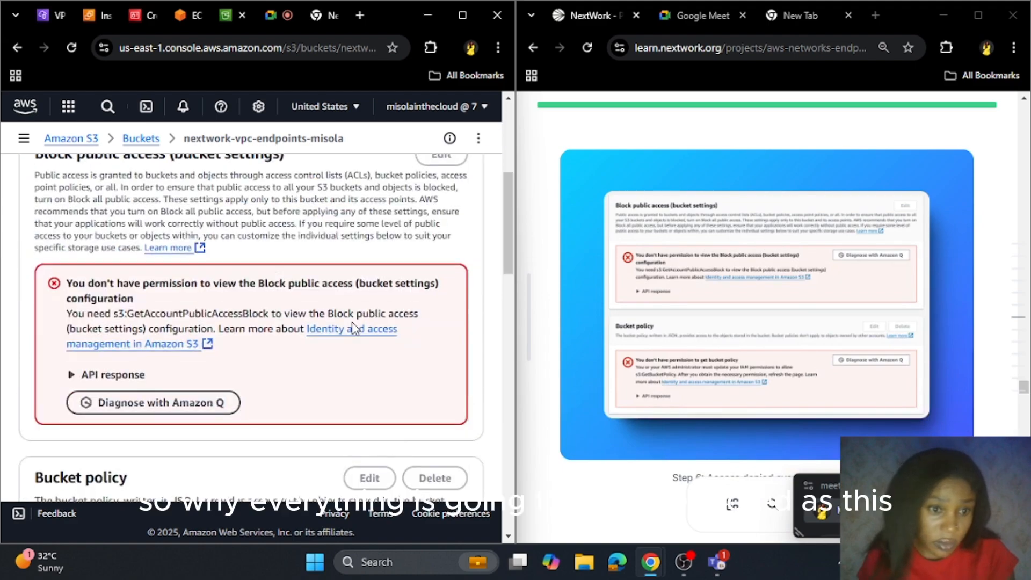
scroll(352, 328, down, 4)
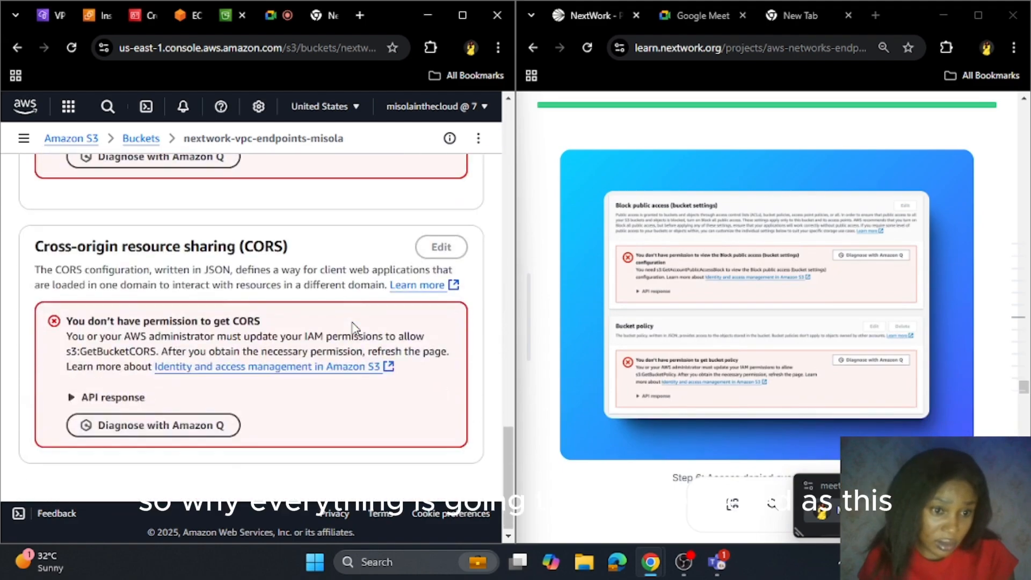
scroll(353, 349, up, 15)
scroll(344, 349, down, 7)
scroll(743, 285, down, 15)
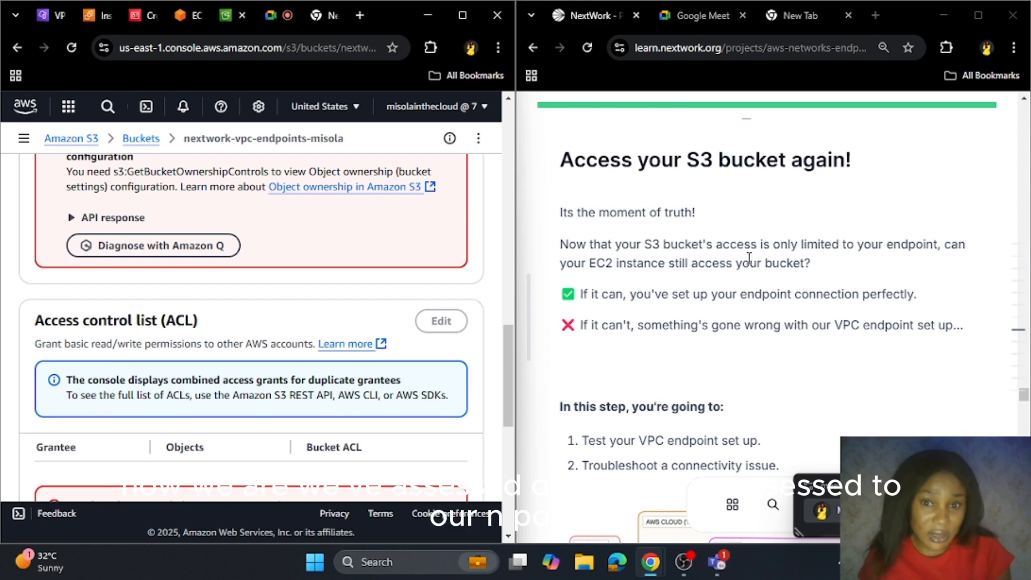
scroll(628, 285, down, 3)
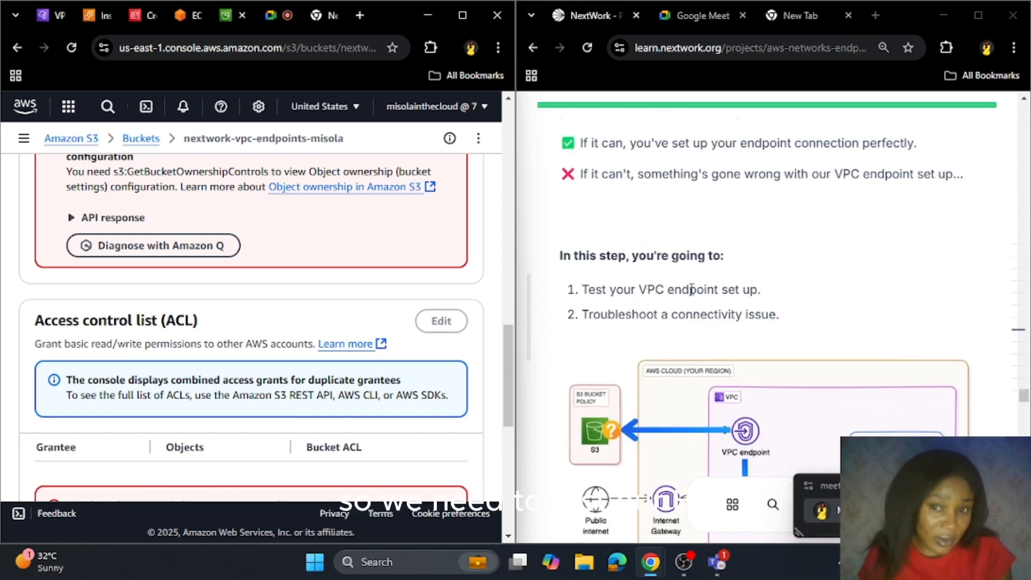
scroll(685, 314, down, 5)
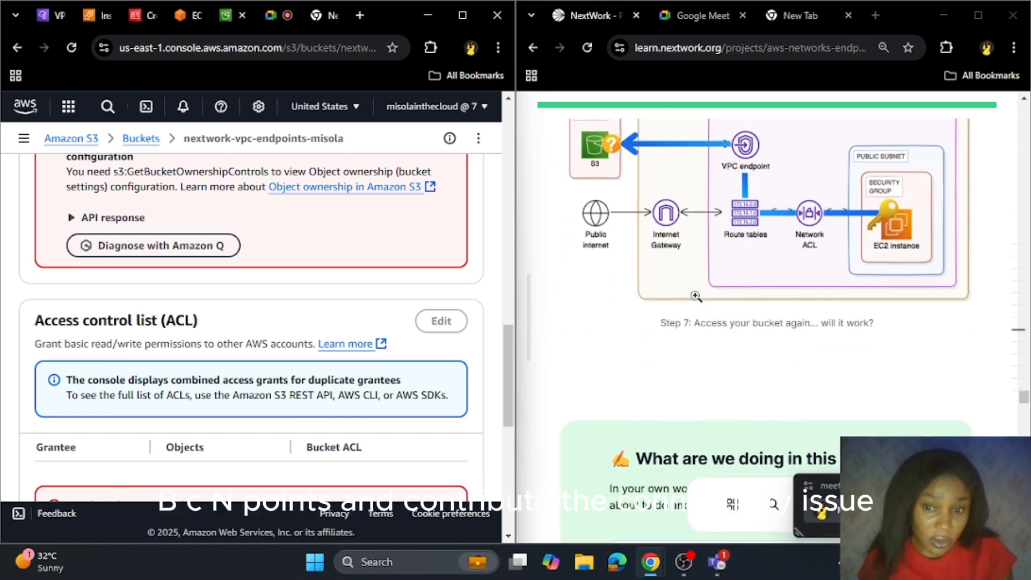
scroll(697, 298, down, 10)
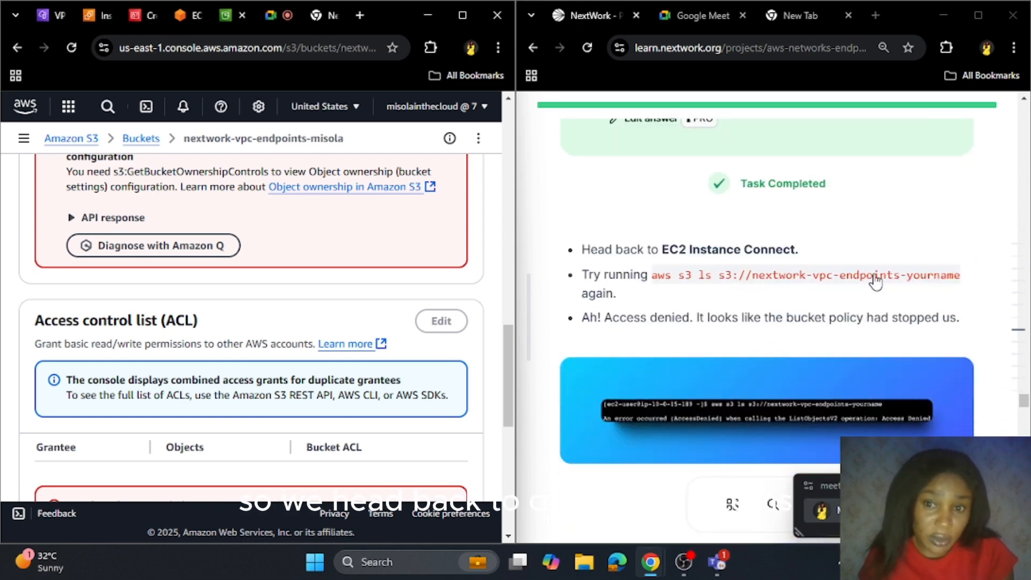
List the NextWork VPC endpoints bucket's contents with aws s3 ls and its s3:// address in the EC2 Instance Connect terminal
click(189, 15)
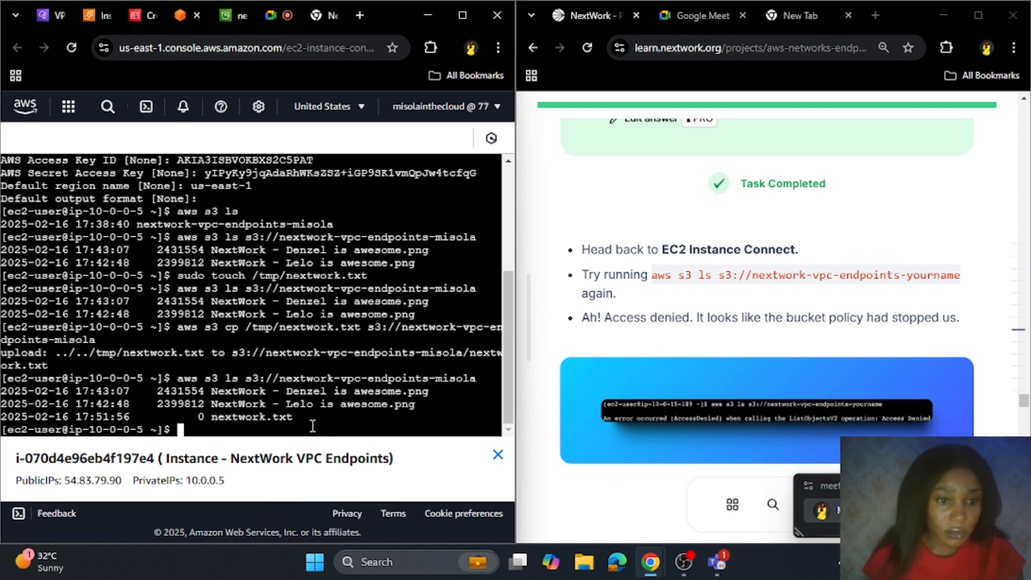
text(aws s3)
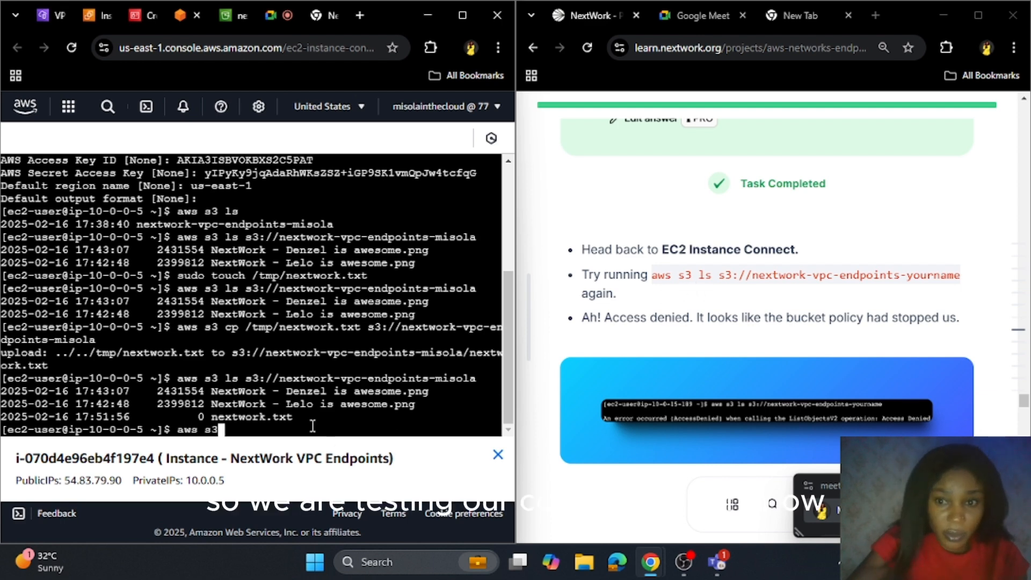
text( ls se)
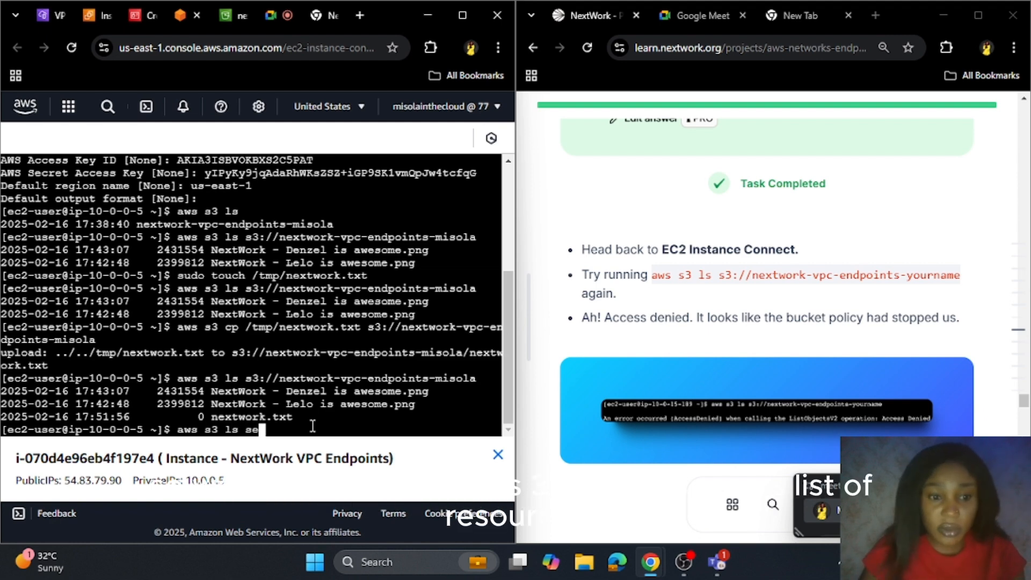
key(BackSpace)
text(3)
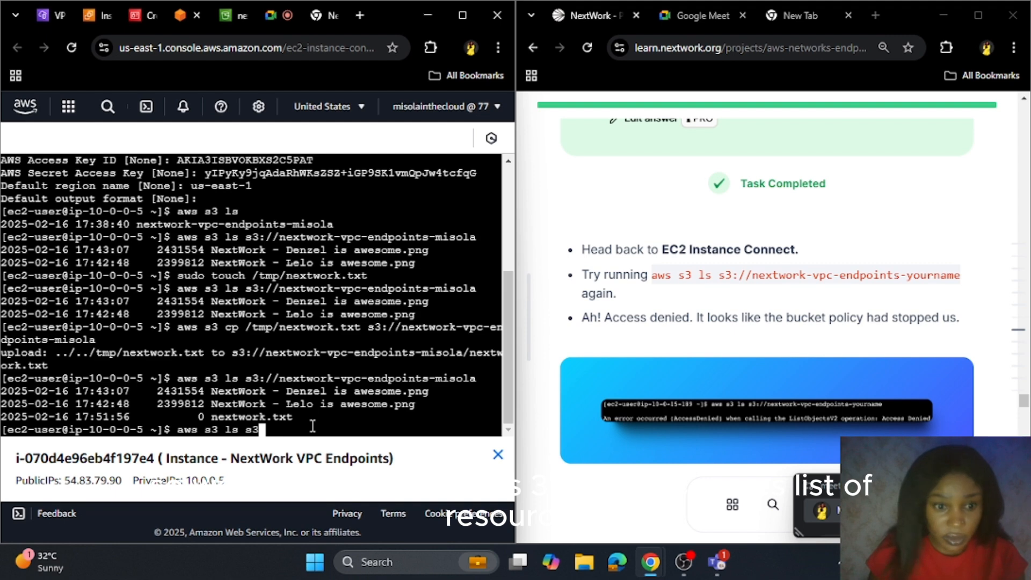
text(:)
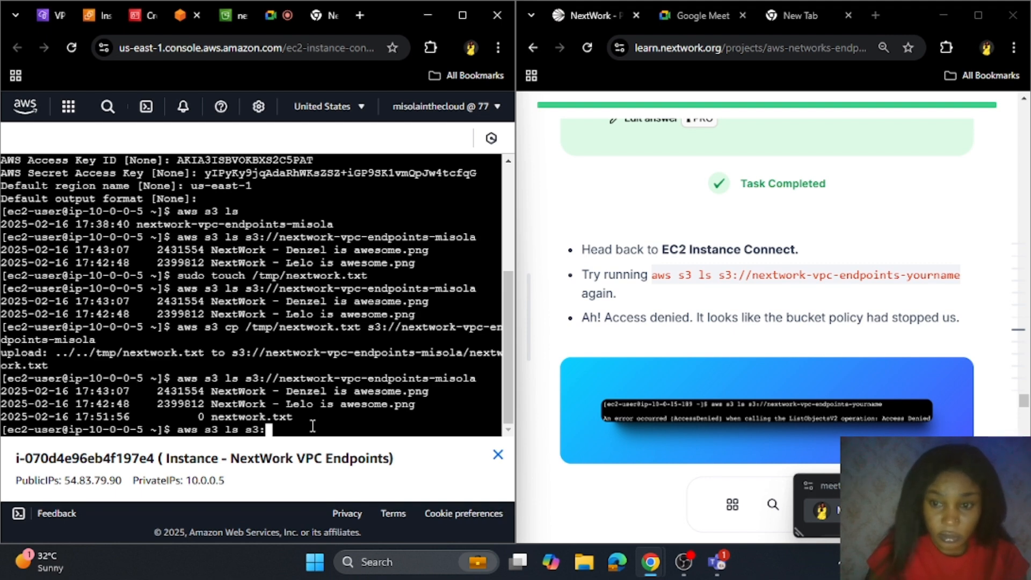
text(//nextwo)
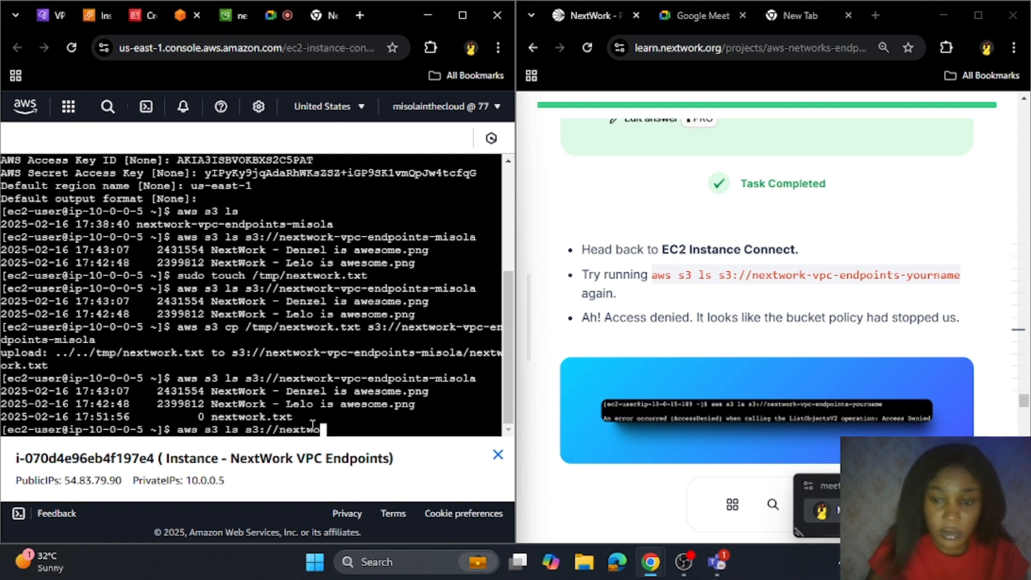
text(rk-)
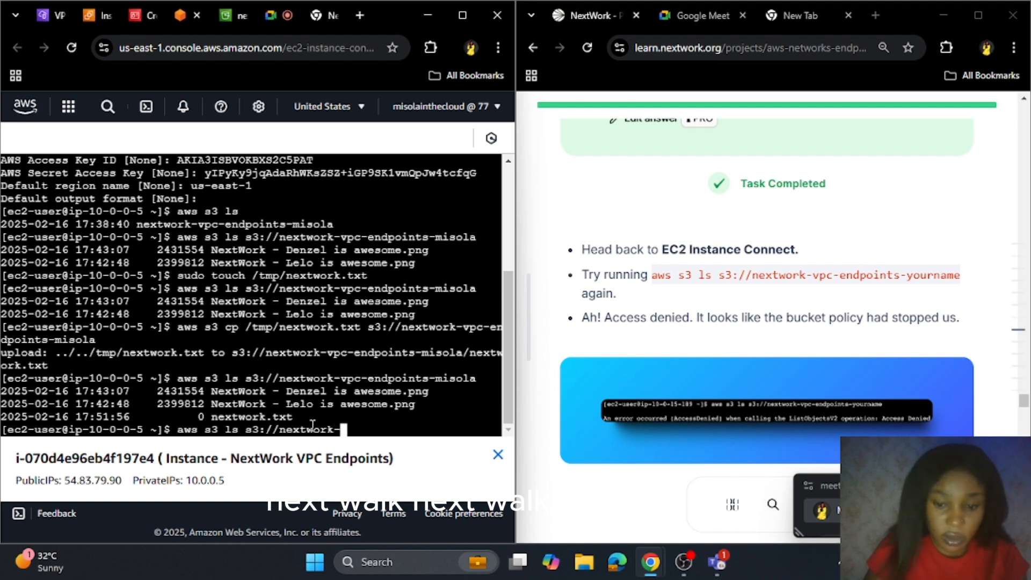
text(vpc-endpoint)
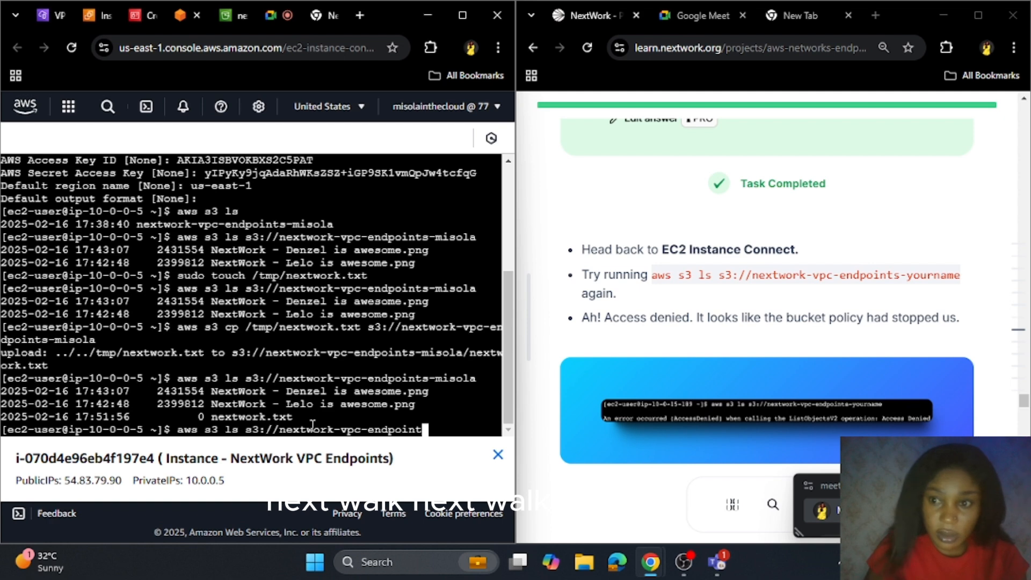
text(s-misola)
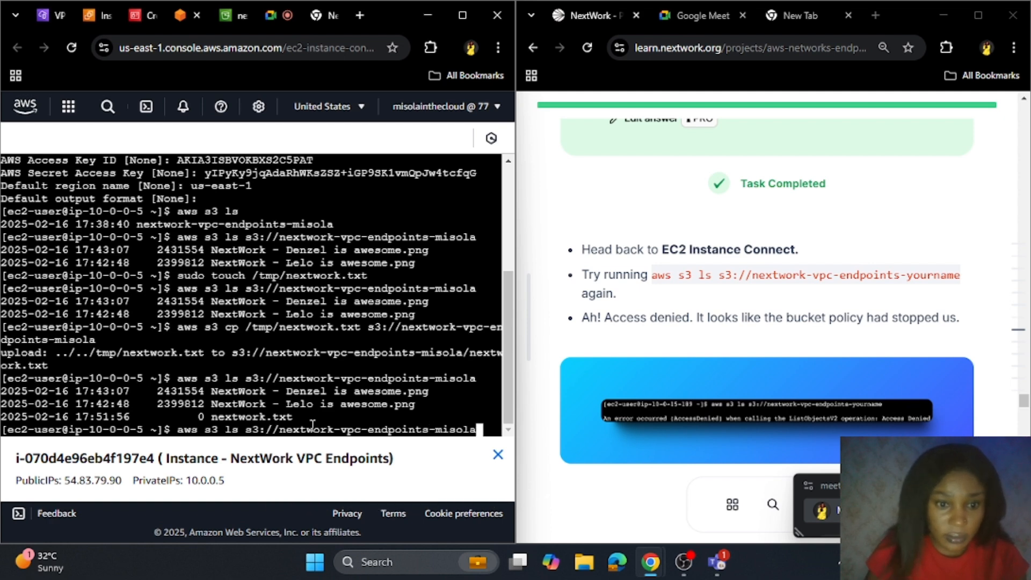
key(Return)
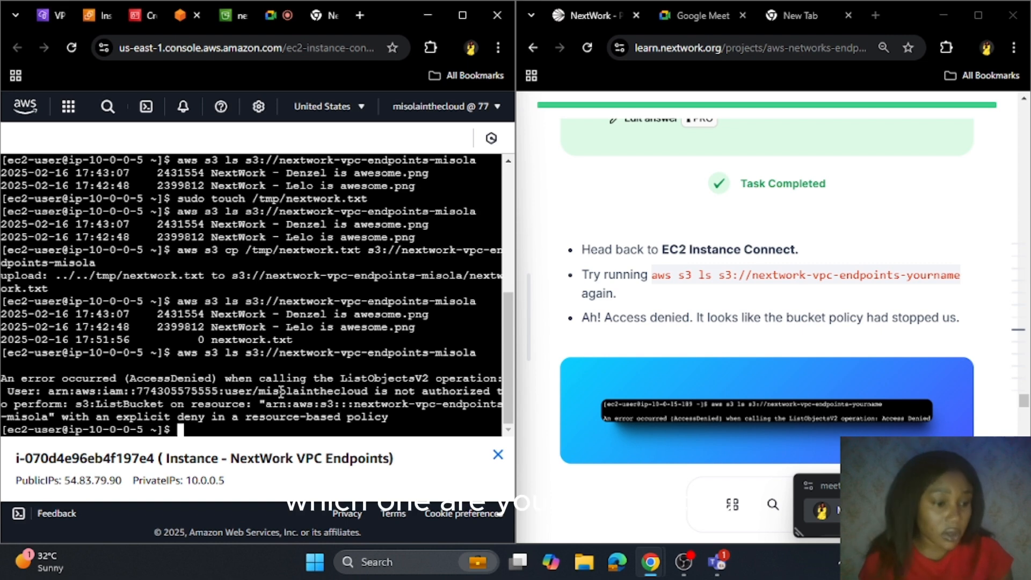
Check the NextWork VPC Endpoint's details and return to the EC2 Instance Connect terminal output
click(49, 16)
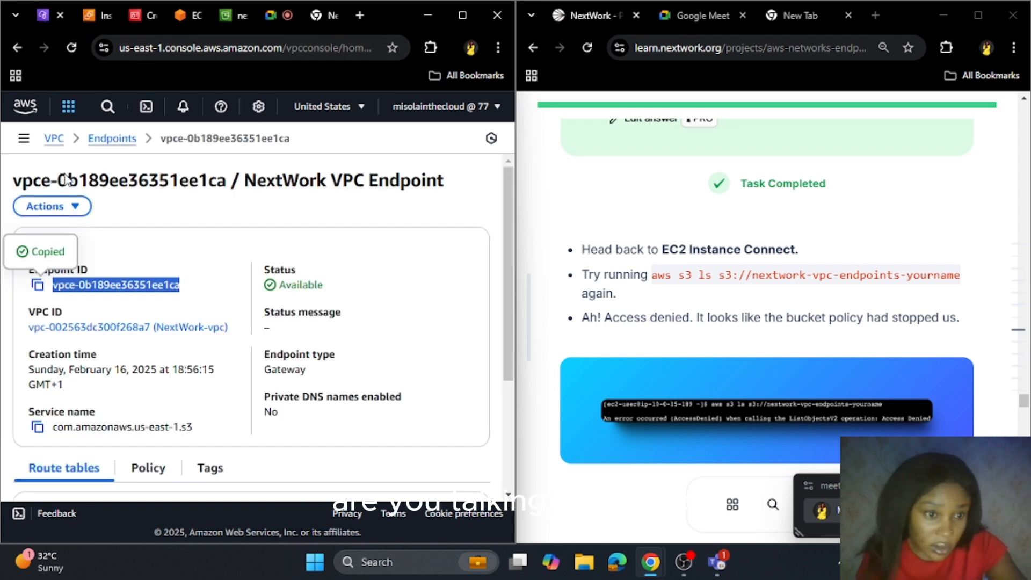
click(132, 289)
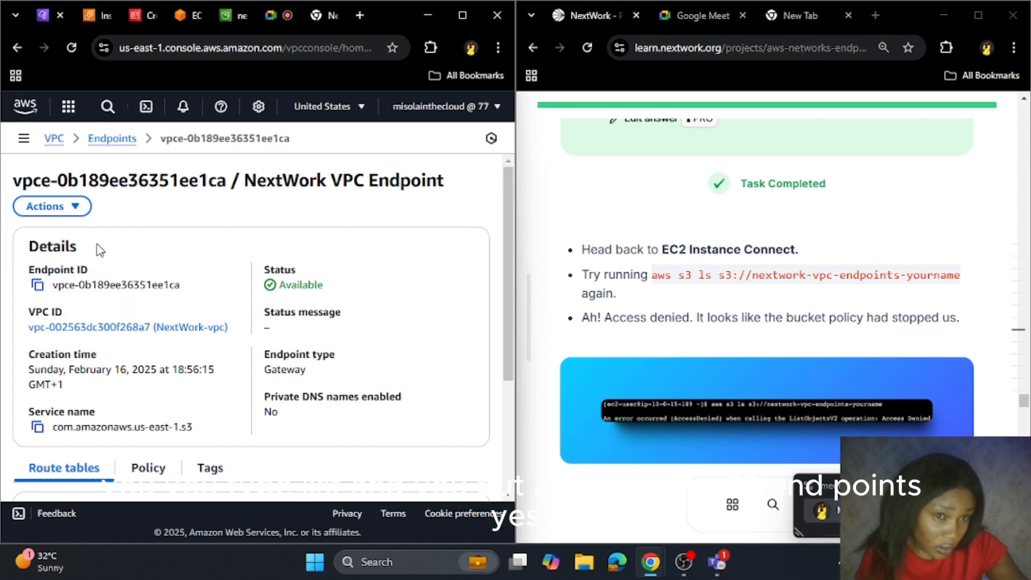
click(184, 16)
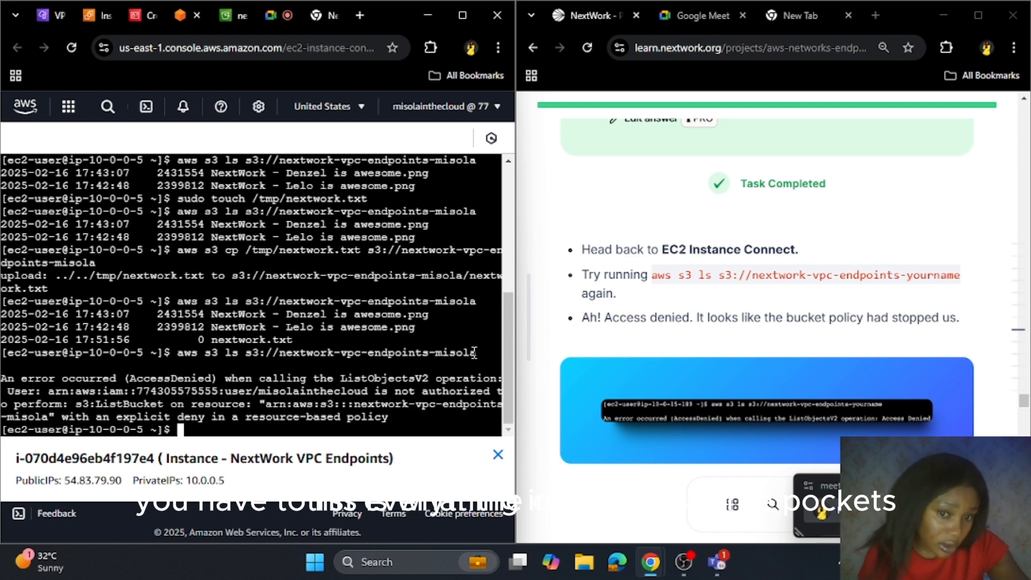
Compare the last aws s3 ls command in the EC2 Instance Connect terminal with the guide's sections on denied access
drag(463, 354, 177, 349)
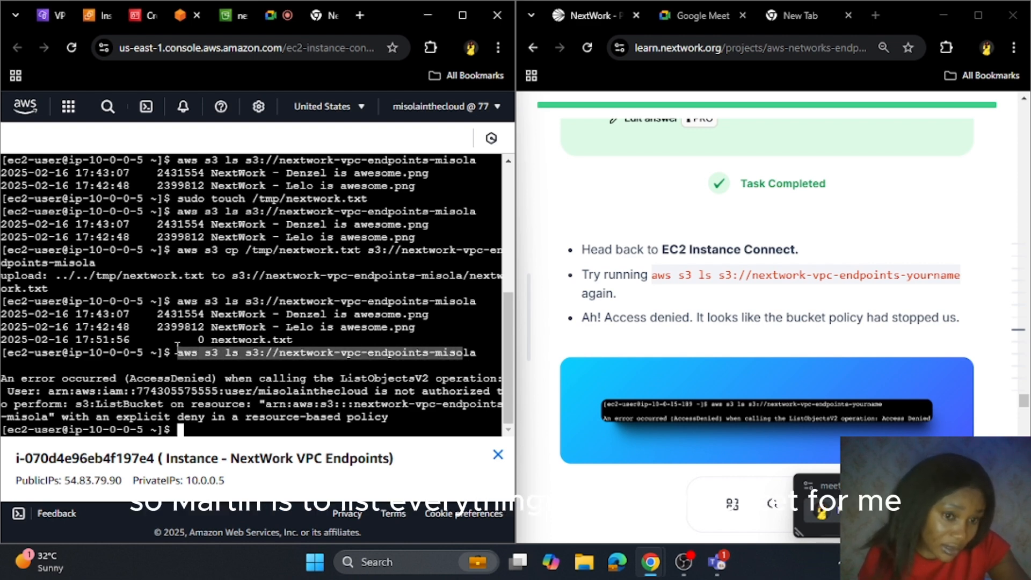
click(223, 355)
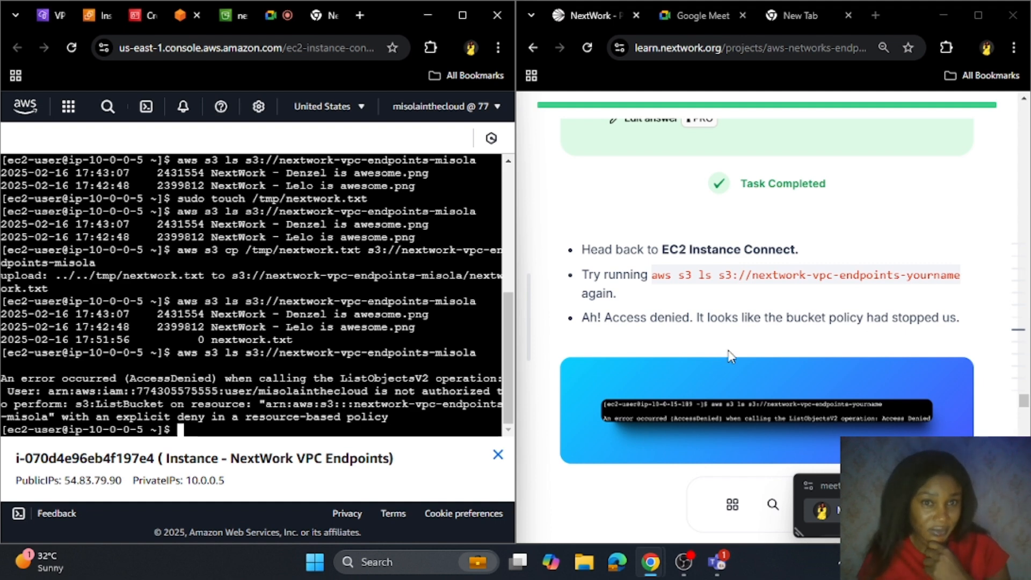
scroll(760, 375, up, 15)
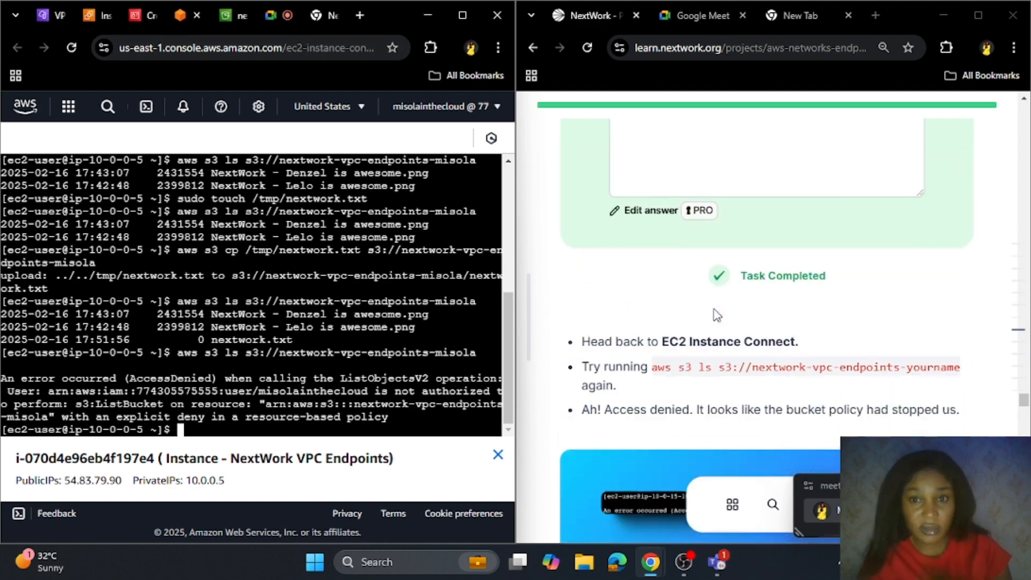
scroll(770, 299, down, 8)
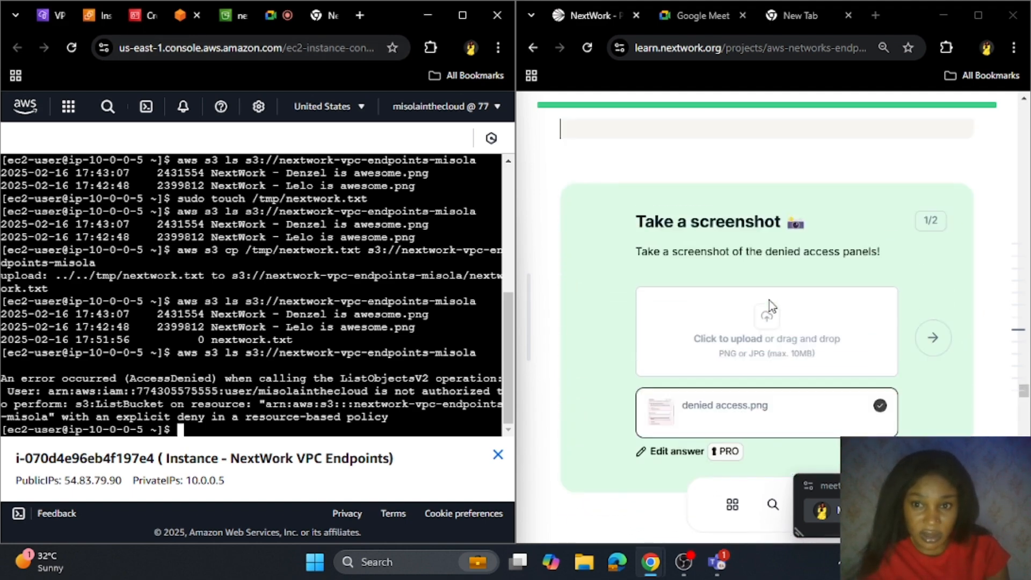
scroll(762, 315, up, 3)
scroll(762, 314, down, 3)
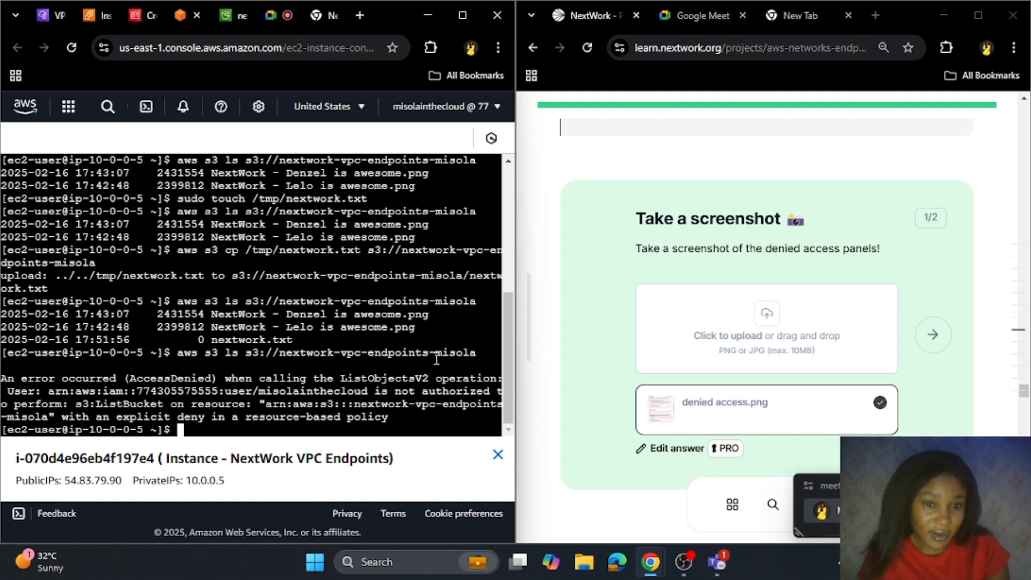
Try to copy the last aws s3 ls command from the terminal into the Google Meet call's in-call message field
drag(479, 354, 179, 352)
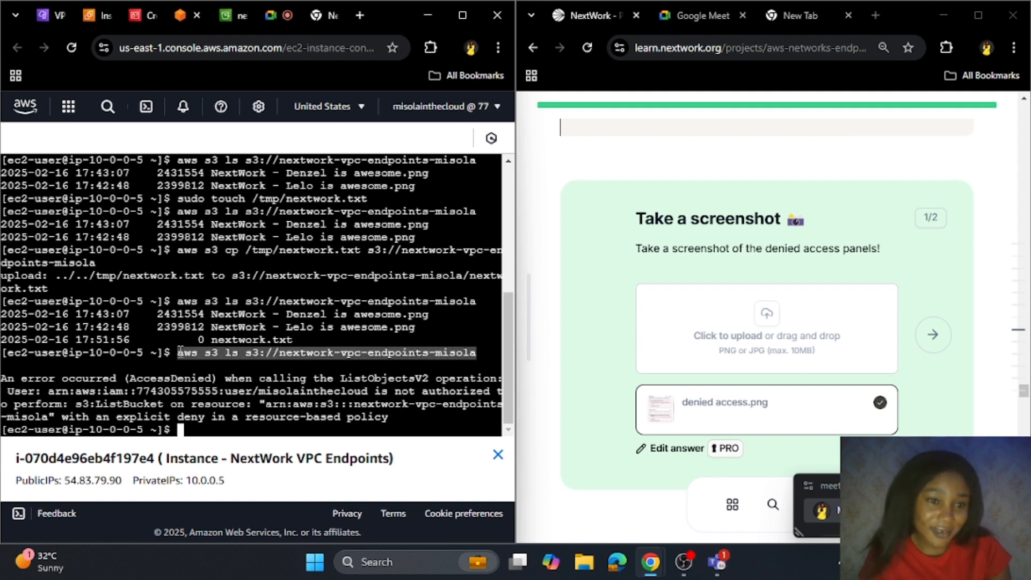
key(ctrl+c)
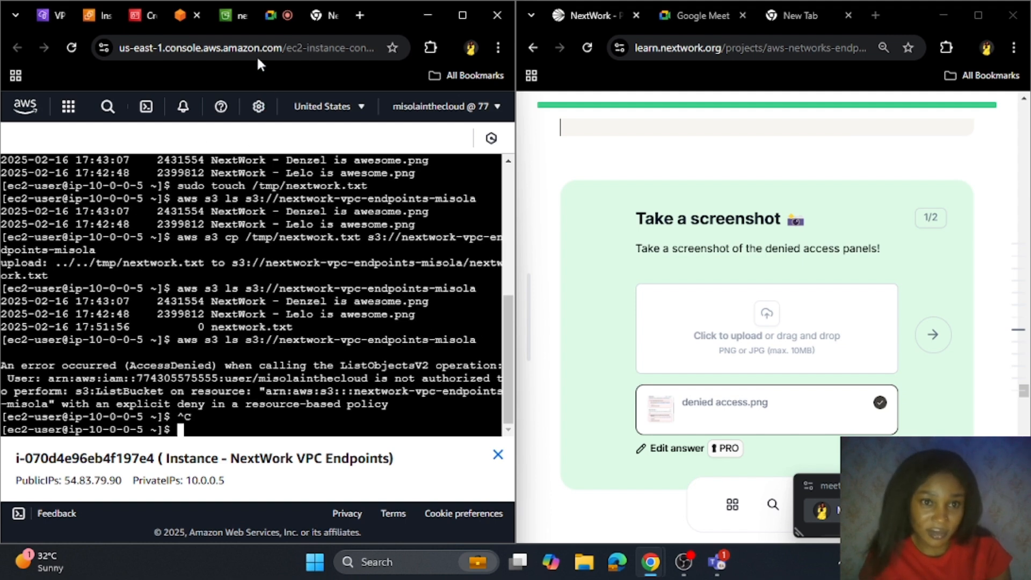
click(274, 15)
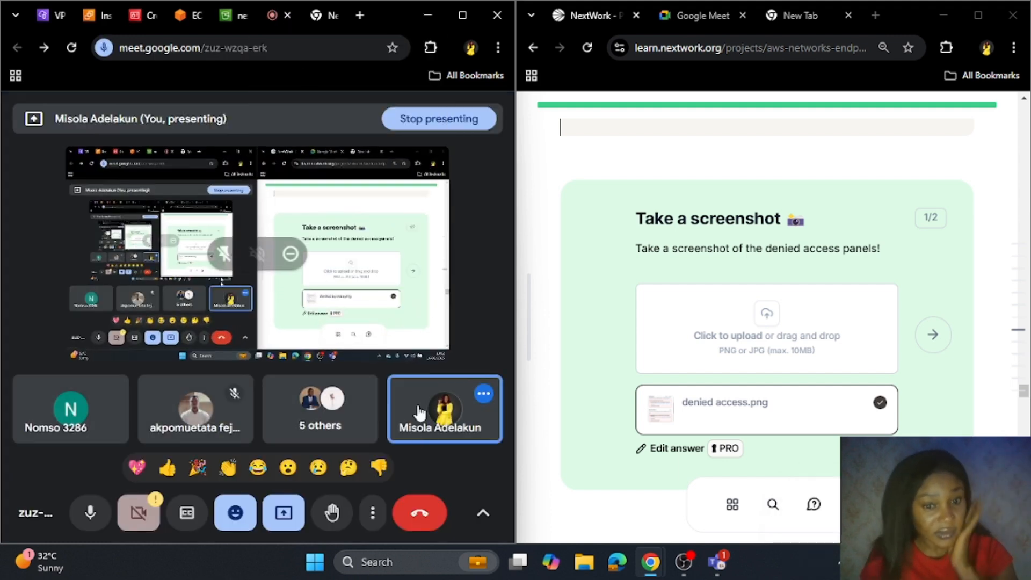
click(373, 513)
scroll(281, 396, down, 1)
scroll(278, 407, up, 1)
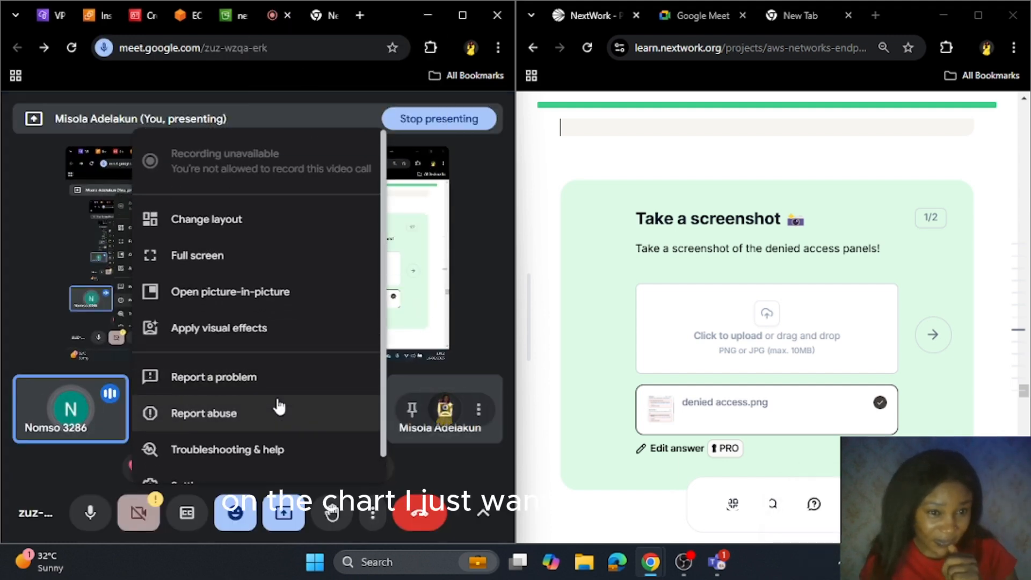
click(483, 513)
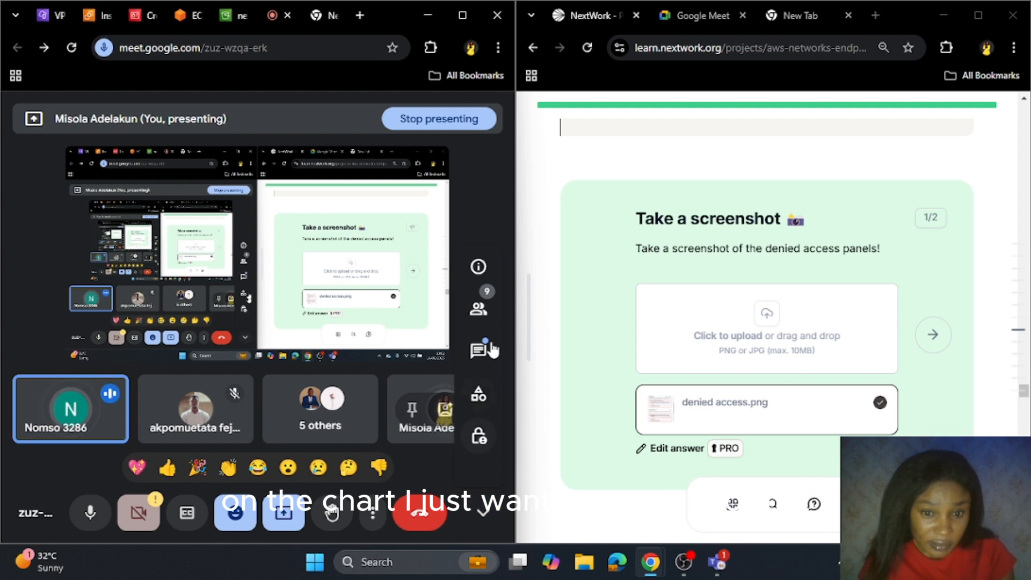
click(479, 350)
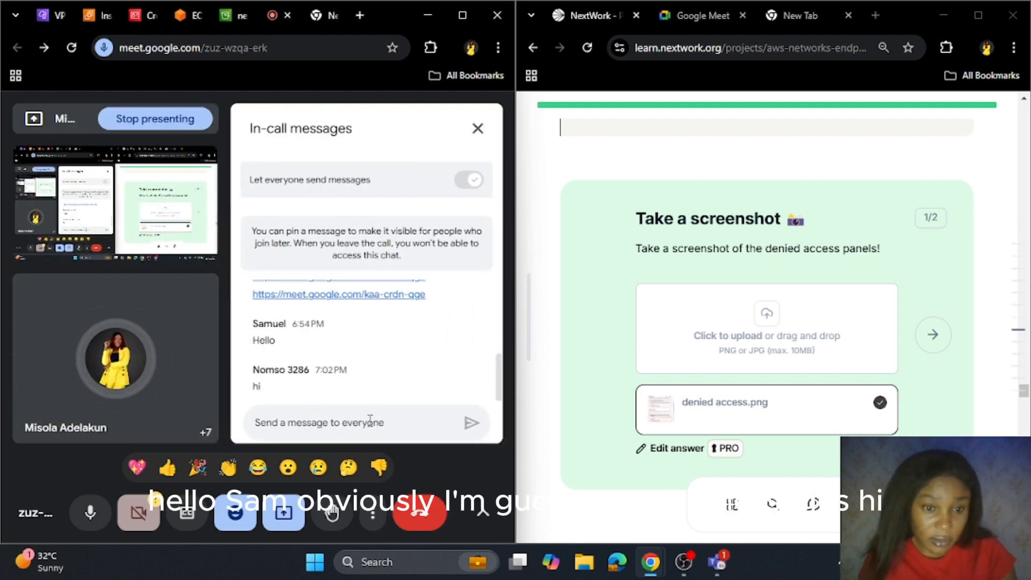
key(ctrl+v)
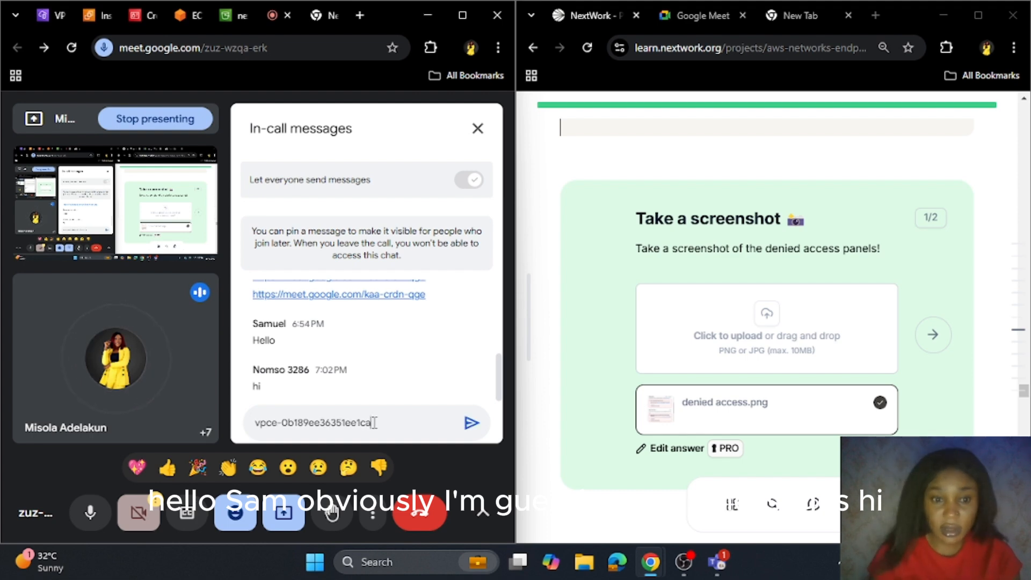
Find the command aws s3 ls s3://nextwork-vpc-endpoints-yourname in the NextWork guide's Step 8 and copy it
scroll(764, 343, up, 2)
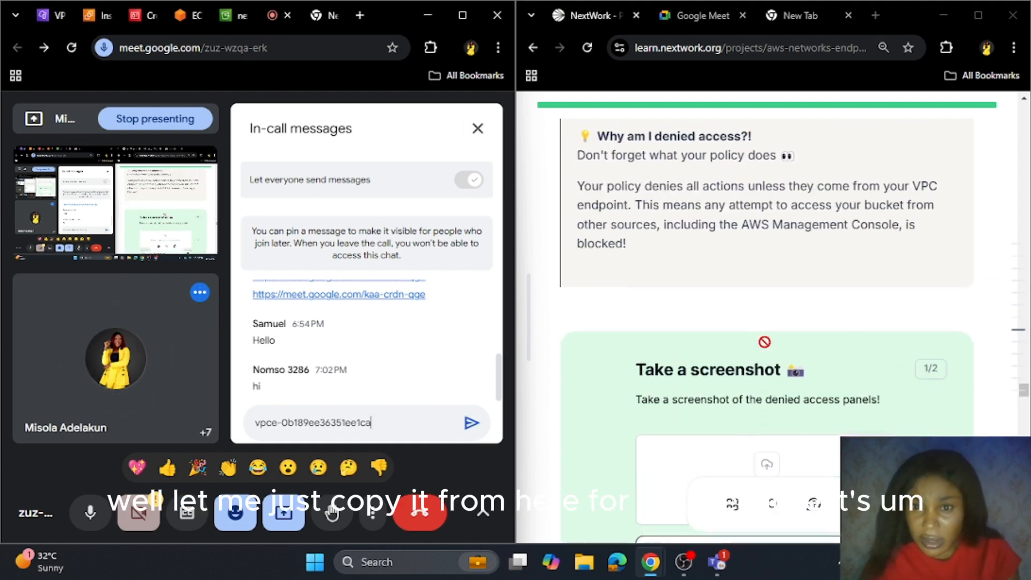
scroll(765, 342, down, 16)
scroll(765, 342, down, 15)
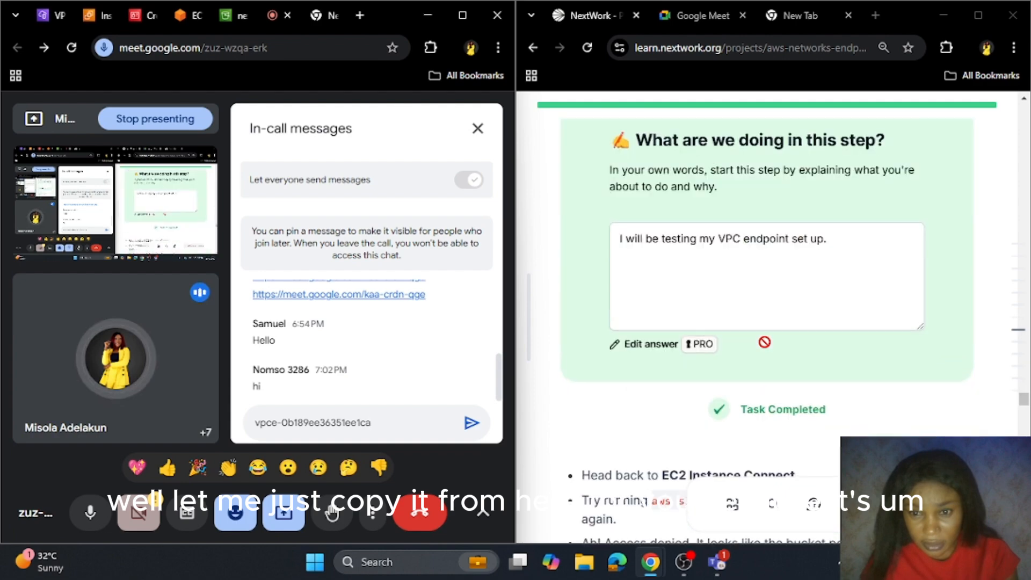
scroll(765, 342, down, 15)
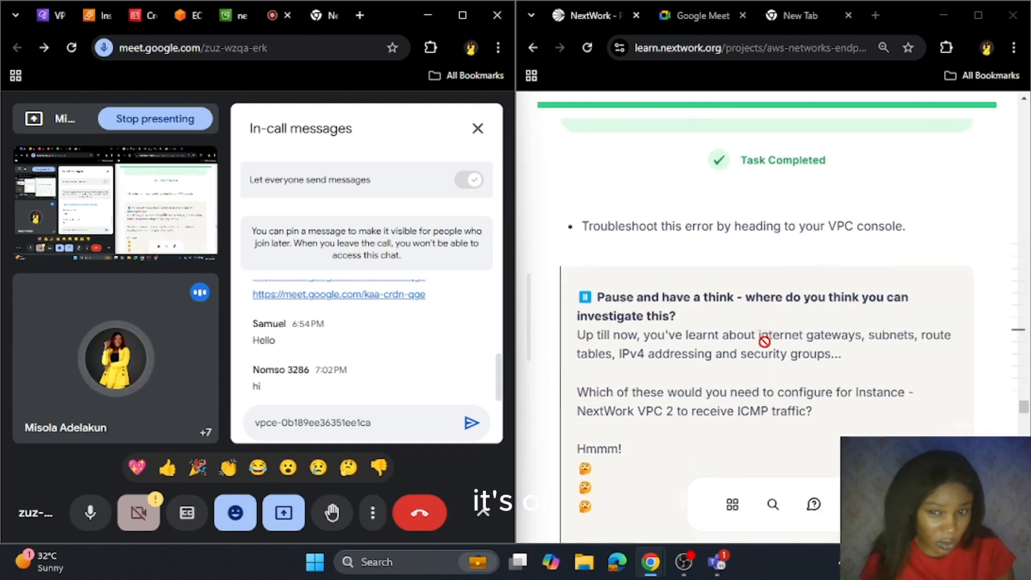
scroll(759, 377, down, 12)
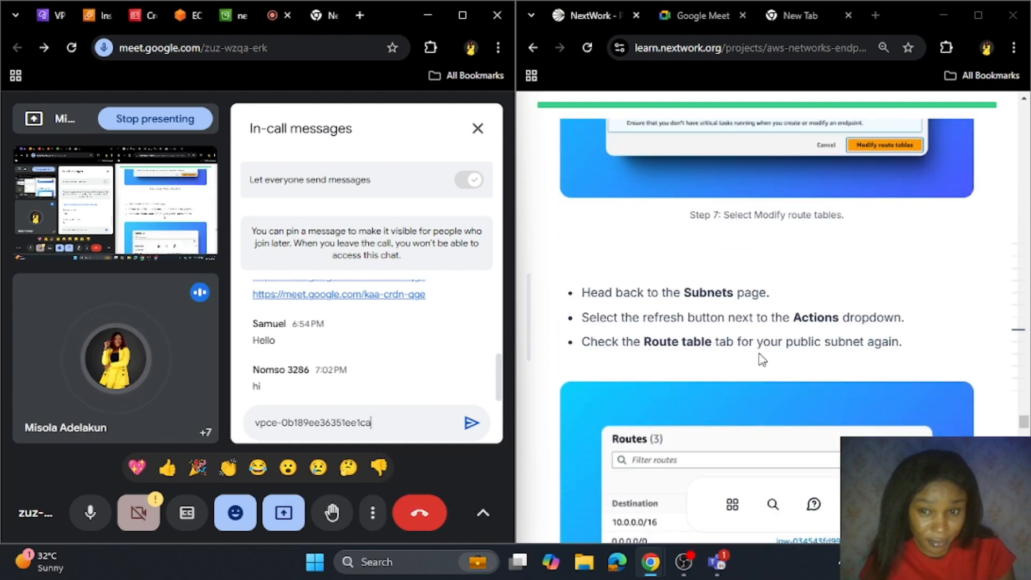
scroll(759, 376, down, 15)
scroll(762, 359, down, 15)
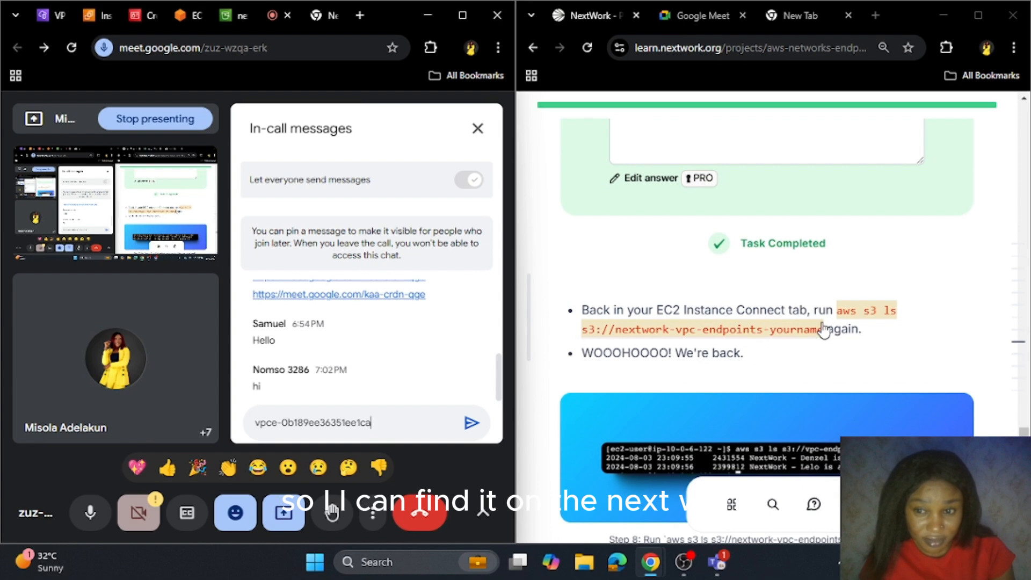
drag(836, 311, 828, 329)
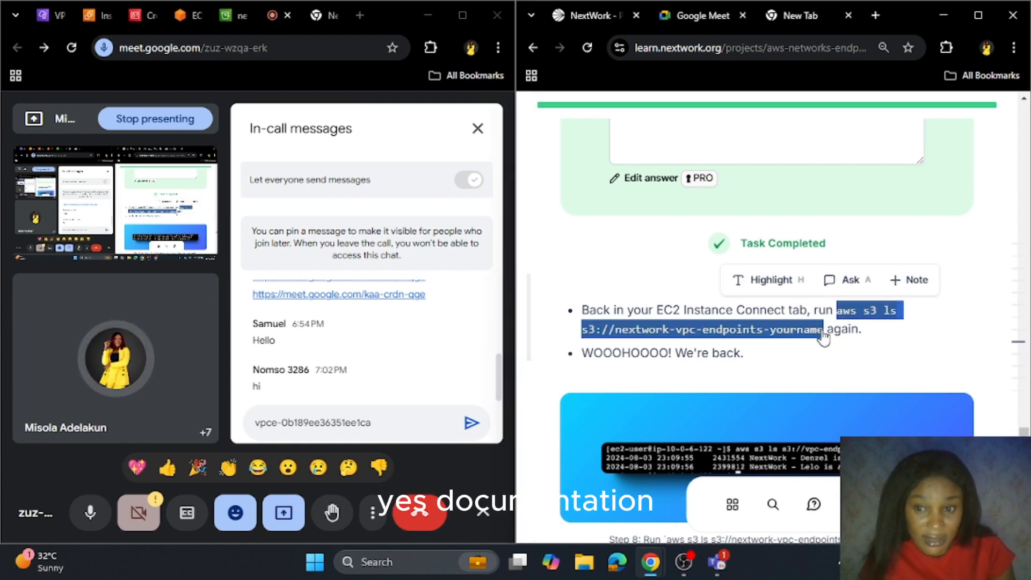
Replace the draft chat message with aws s3 ls s3://nextwork-vpc-endpoints-yourname, send it to everyone and close the in-call messages
click(375, 421)
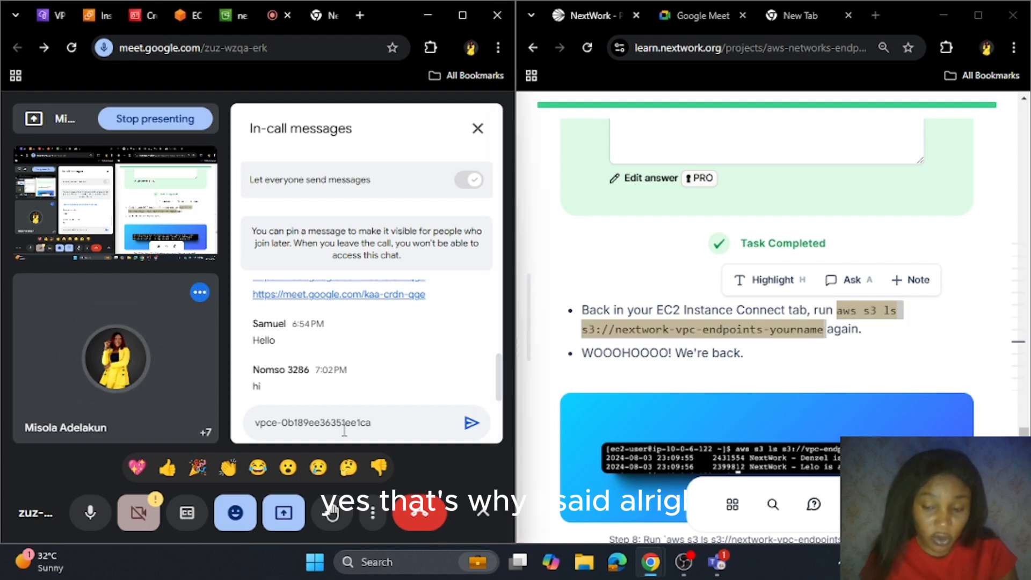
key(BackSpace)
key(BackSpace)
key(BackSpace)
key(BackSpace)
key(BackSpace)
key(BackSpace)
key(BackSpace)
key(BackSpace)
key(BackSpace)
key(BackSpace)
key(BackSpace)
key(BackSpace)
key(BackSpace)
key(BackSpace)
key(BackSpace)
key(BackSpace)
key(BackSpace)
key(BackSpace)
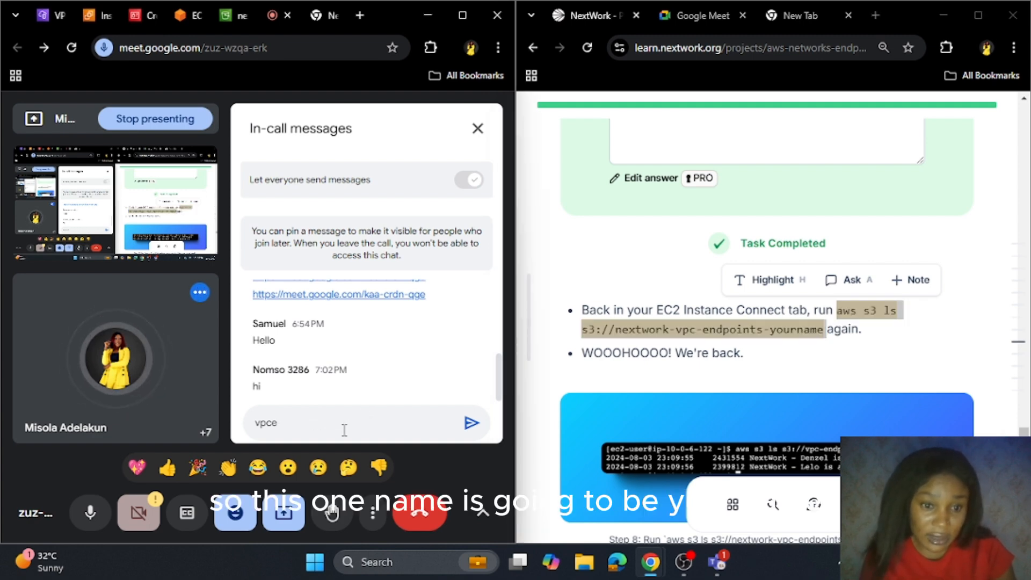
key(BackSpace)
key(BackSpace)
key(BackSpace)
key(BackSpace)
key(ctrl+v)
key(BackSpace)
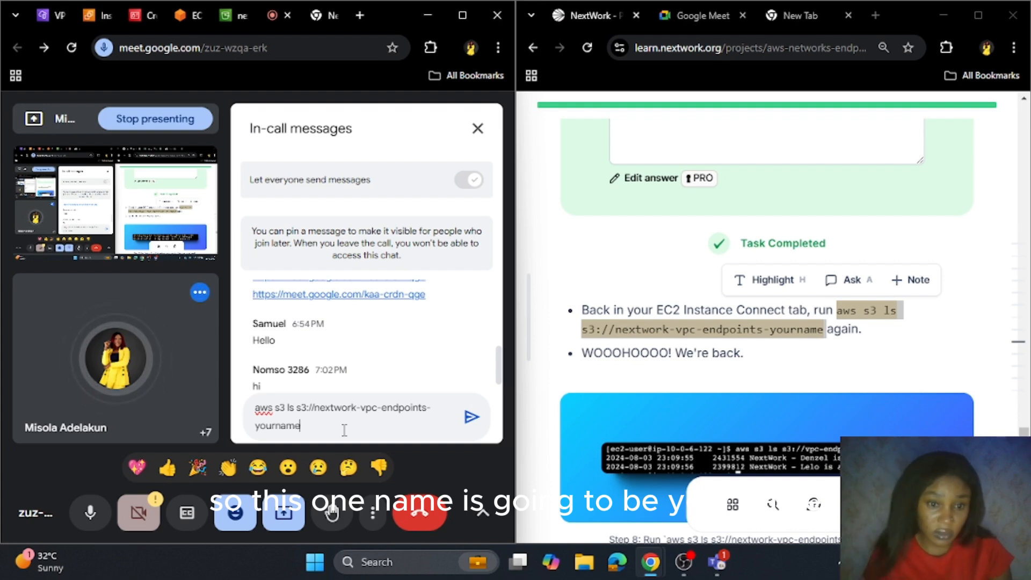
text(e)
key(Return)
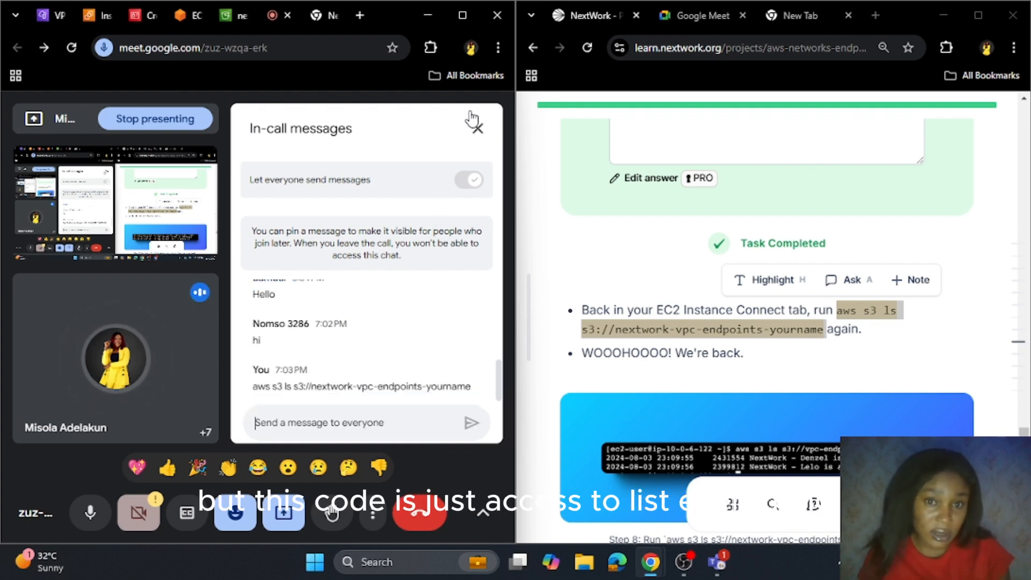
click(478, 129)
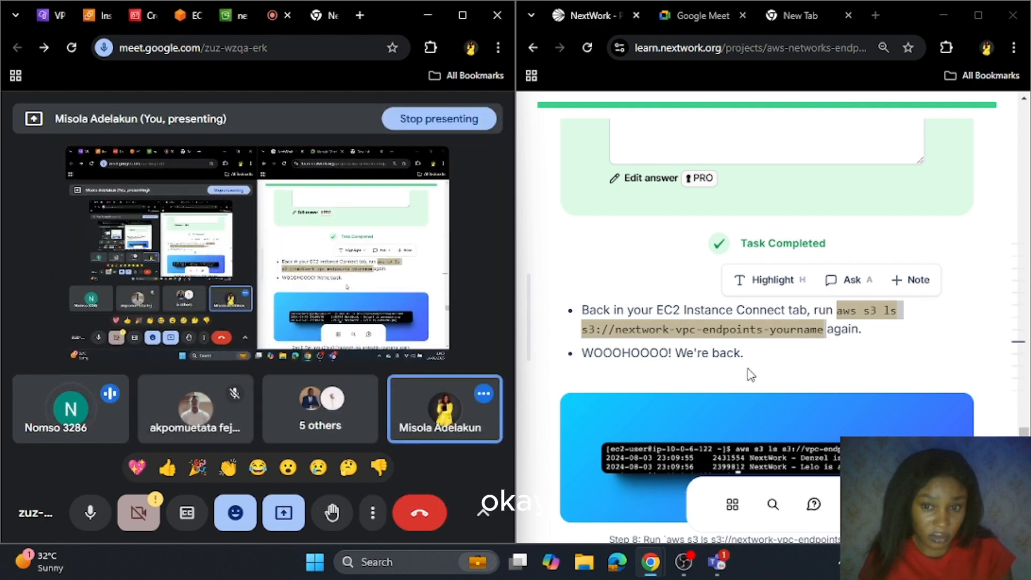
Return to the EC2 Instance Connect terminal and read the guide's Step 7 instructions for troubleshooting the denied access in the VPC console
scroll(762, 333, down, 1)
scroll(774, 285, down, 10)
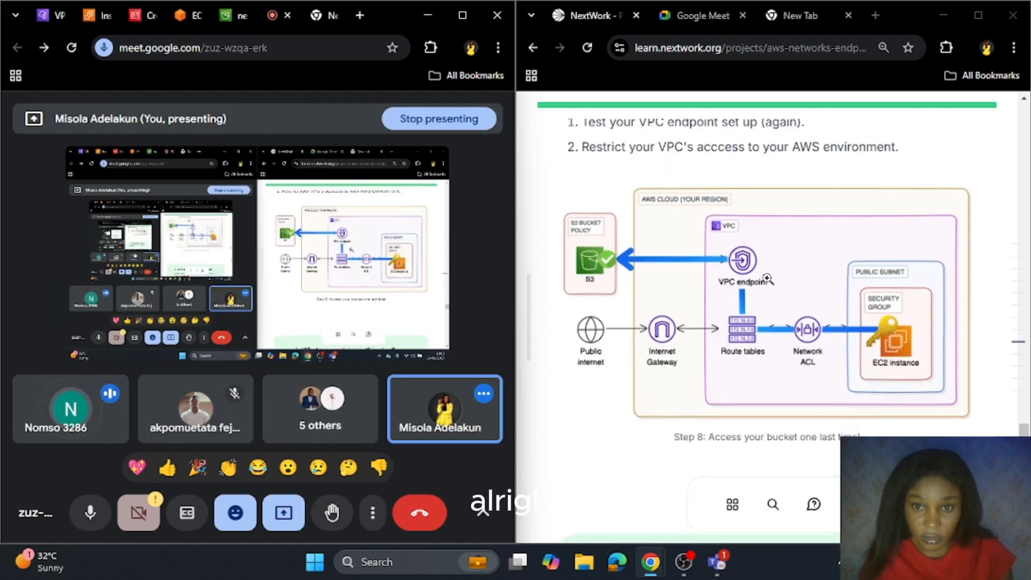
scroll(673, 261, up, 20)
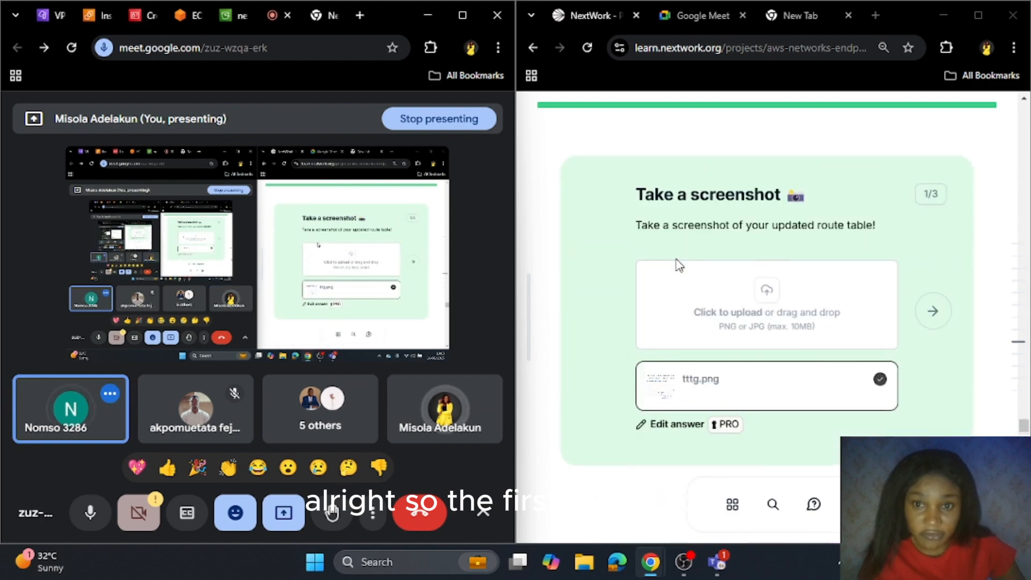
scroll(686, 265, up, 15)
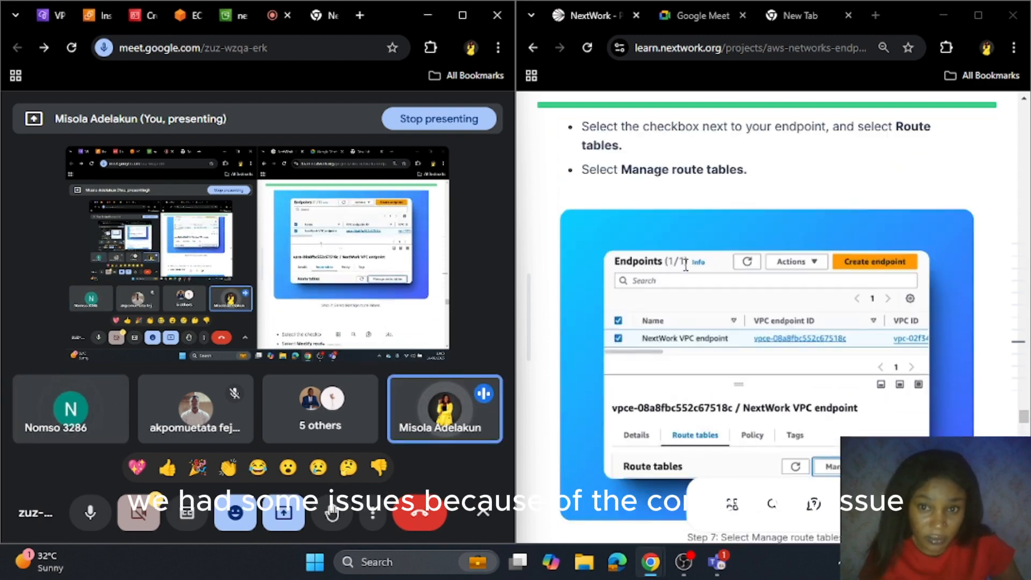
scroll(686, 265, up, 15)
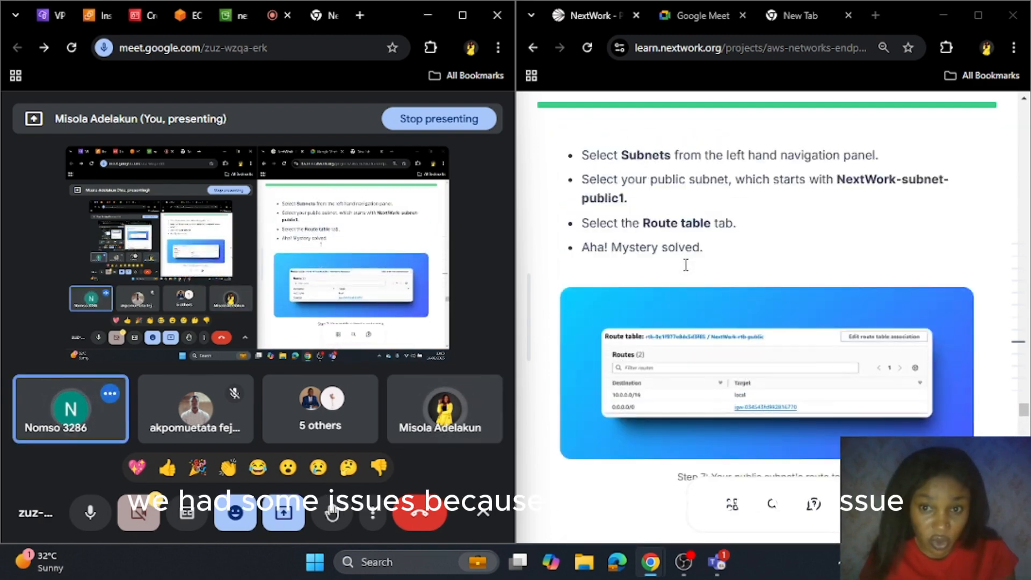
scroll(676, 314, up, 10)
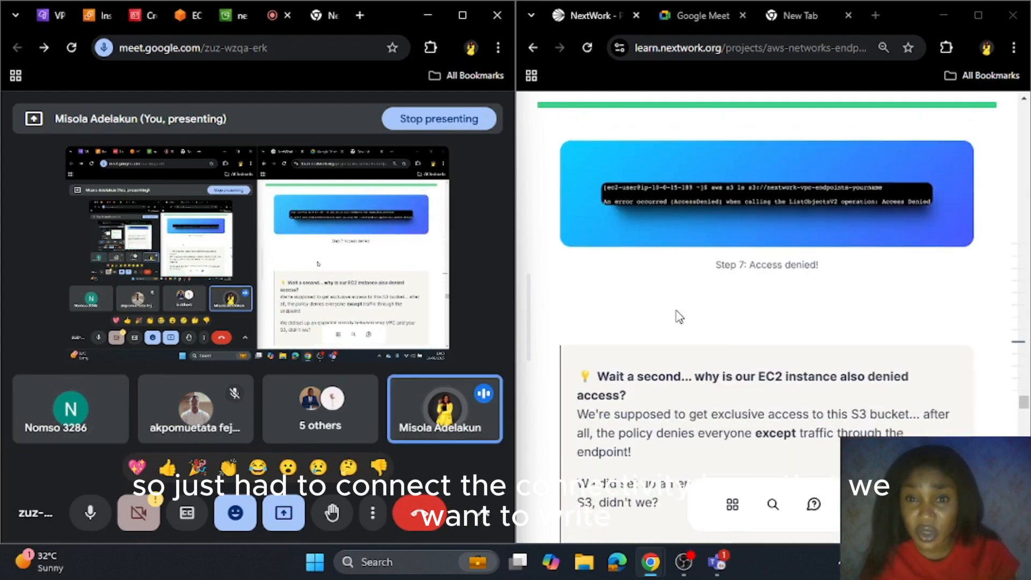
scroll(676, 315, down, 3)
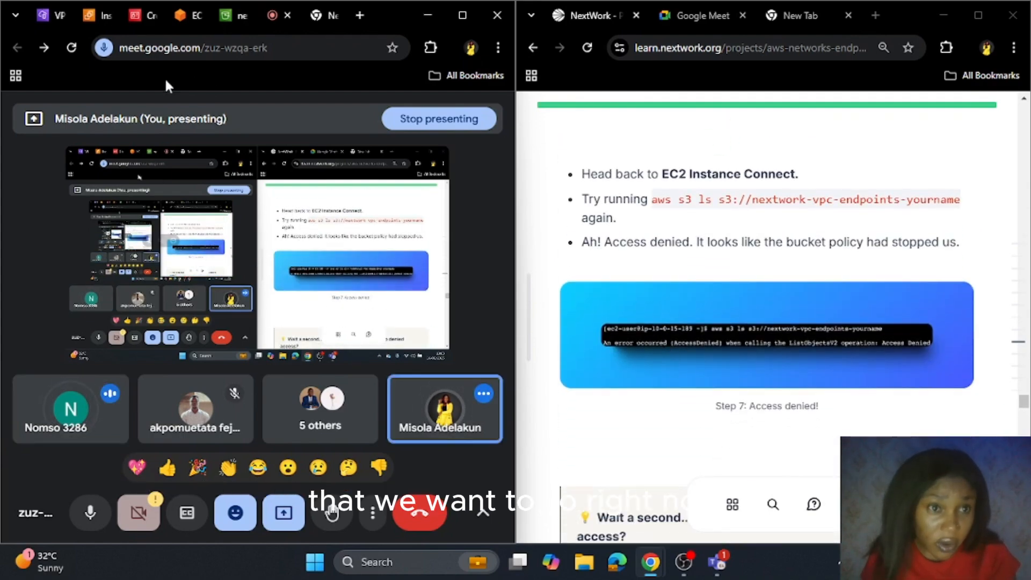
click(191, 15)
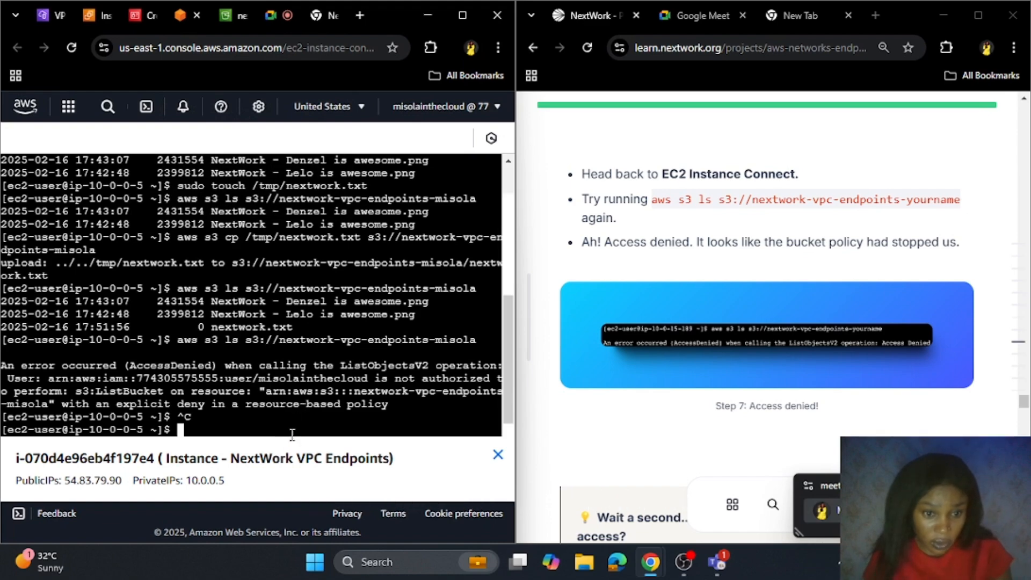
scroll(649, 357, down, 7)
scroll(649, 357, down, 8)
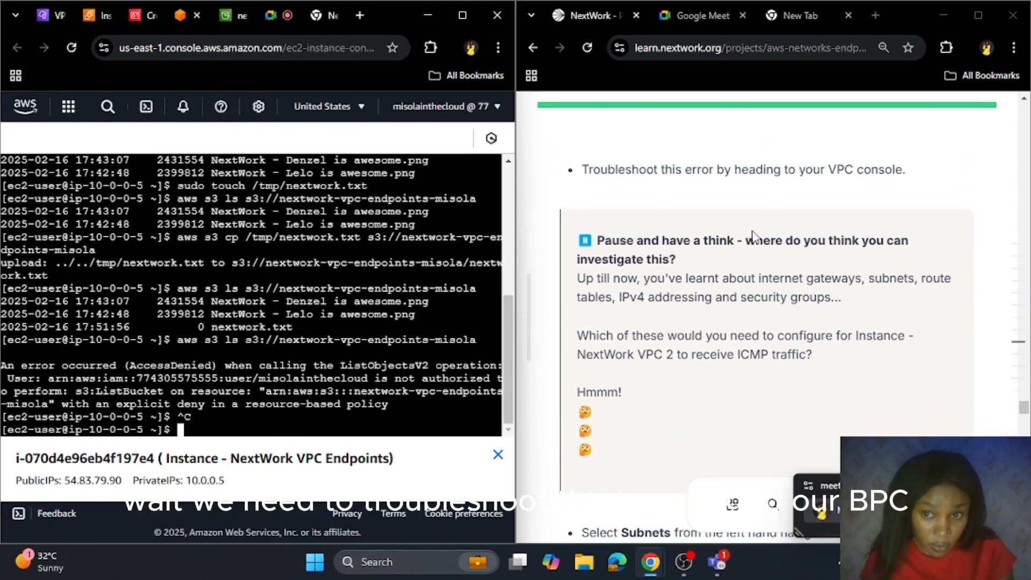
scroll(753, 236, down, 7)
scroll(753, 236, up, 3)
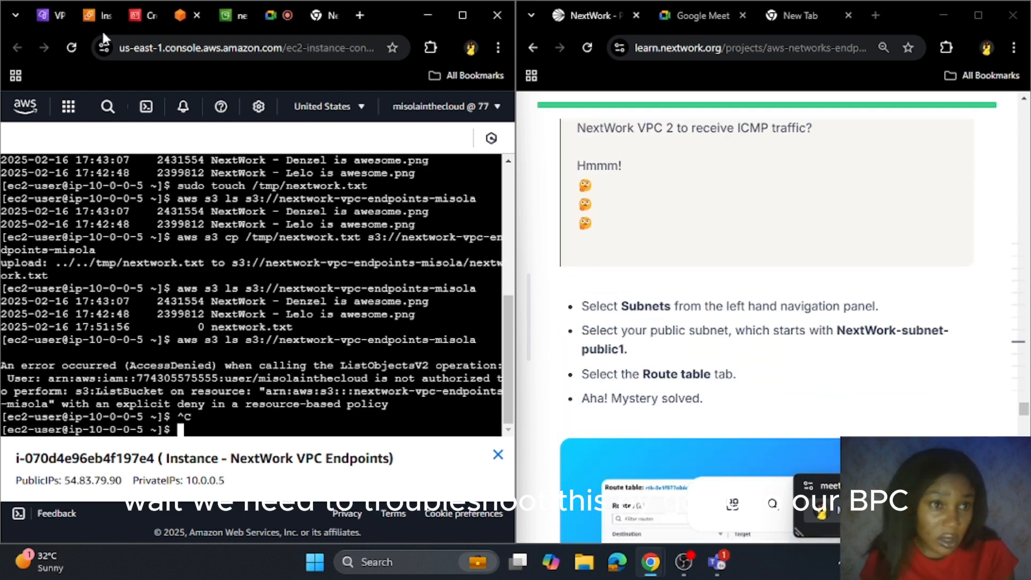
Switch to the VPC console, open the Subnets page and refresh the subnet list
click(42, 16)
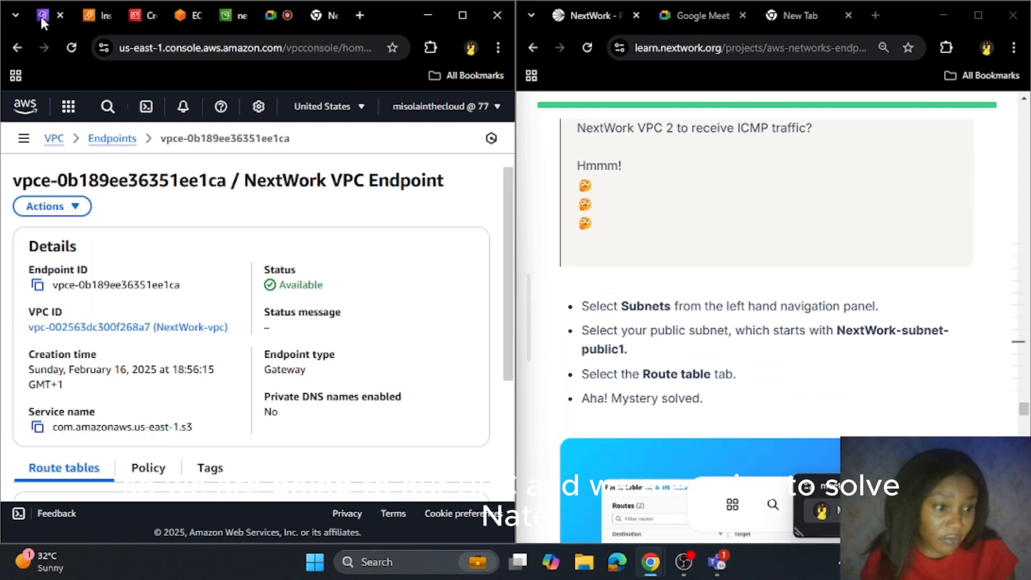
click(23, 140)
click(53, 278)
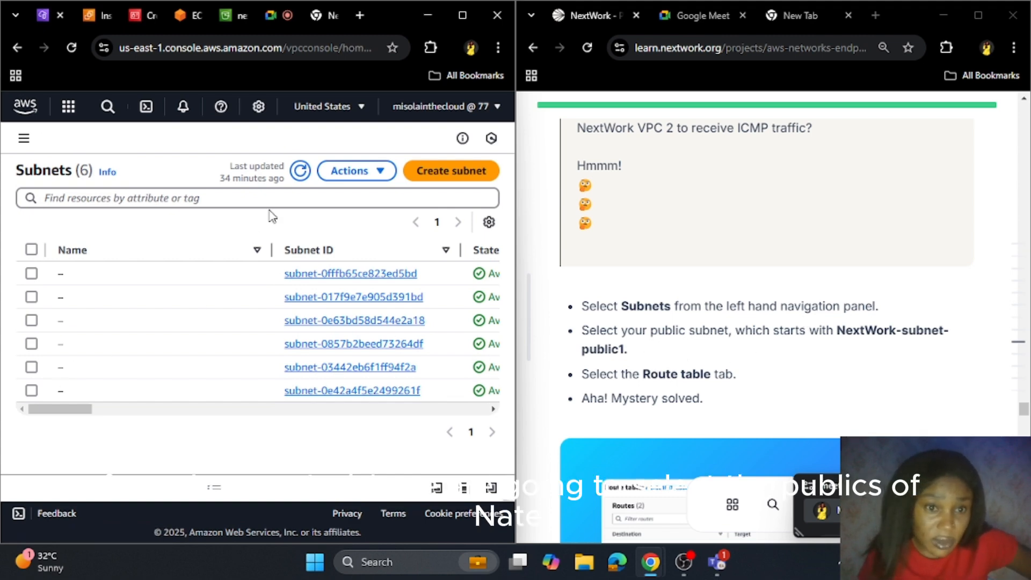
click(301, 171)
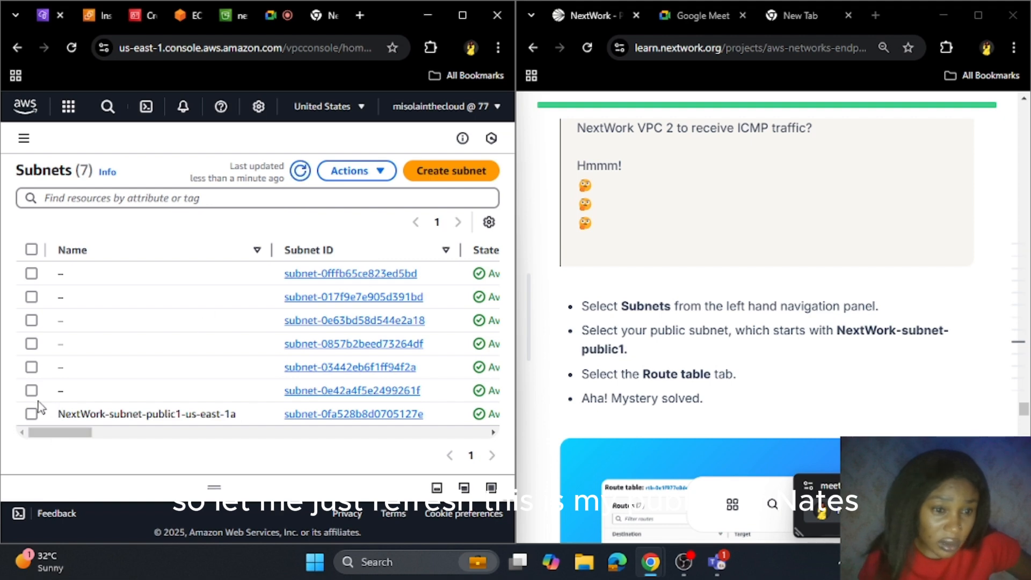
Select the subnet NextWork-subnet-public1-us-east-1a, examine its route table's routes and read the guide's instructions on routing the subnet to the endpoint
click(32, 415)
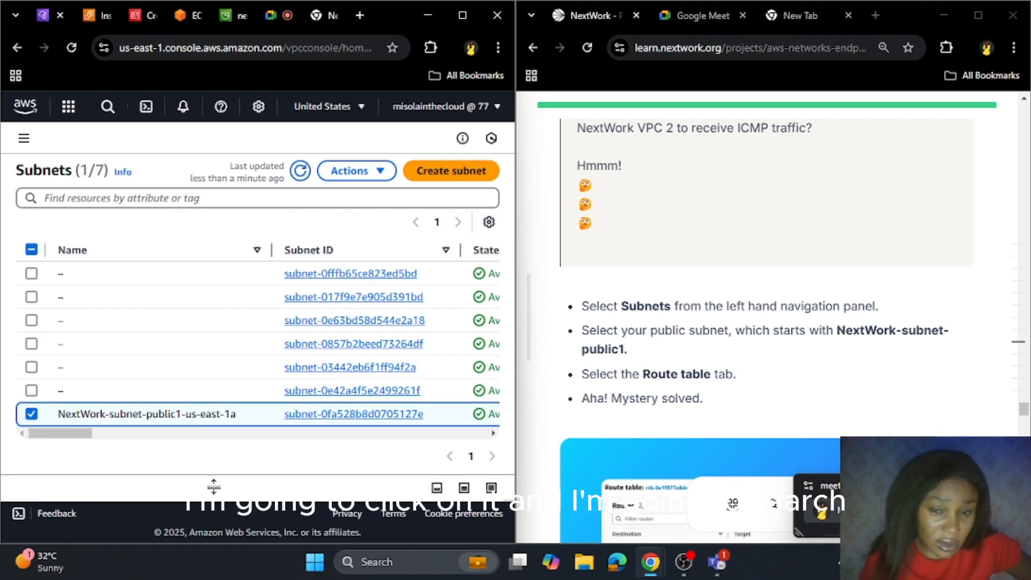
drag(214, 486, 221, 268)
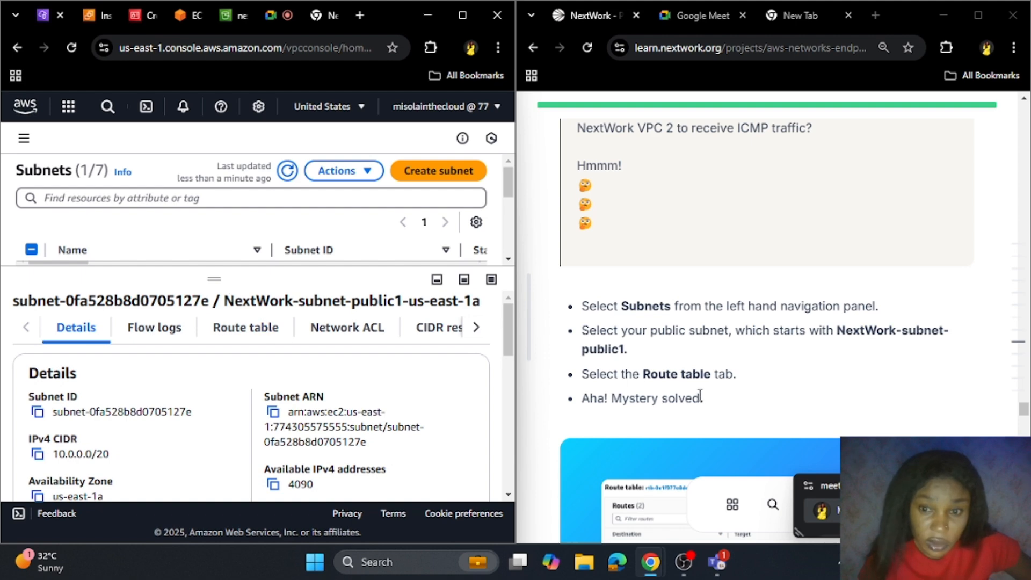
scroll(701, 398, down, 3)
click(267, 329)
scroll(315, 398, down, 2)
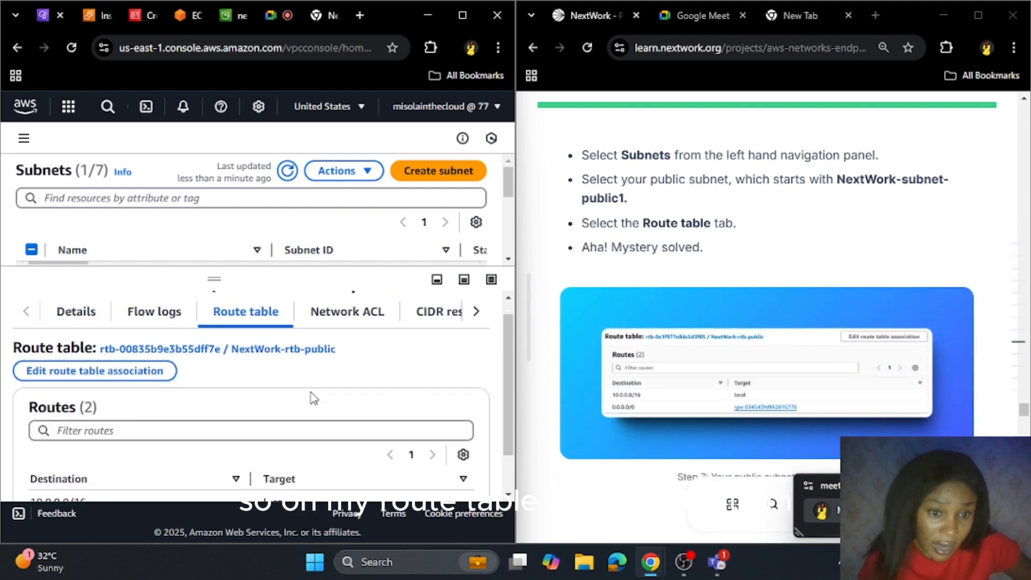
scroll(314, 399, down, 1)
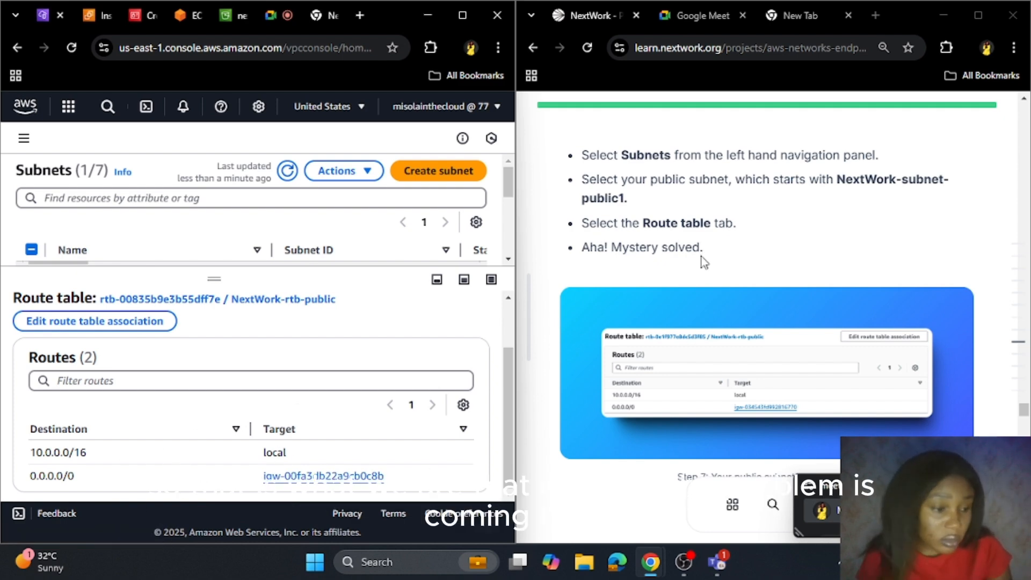
scroll(674, 317, down, 10)
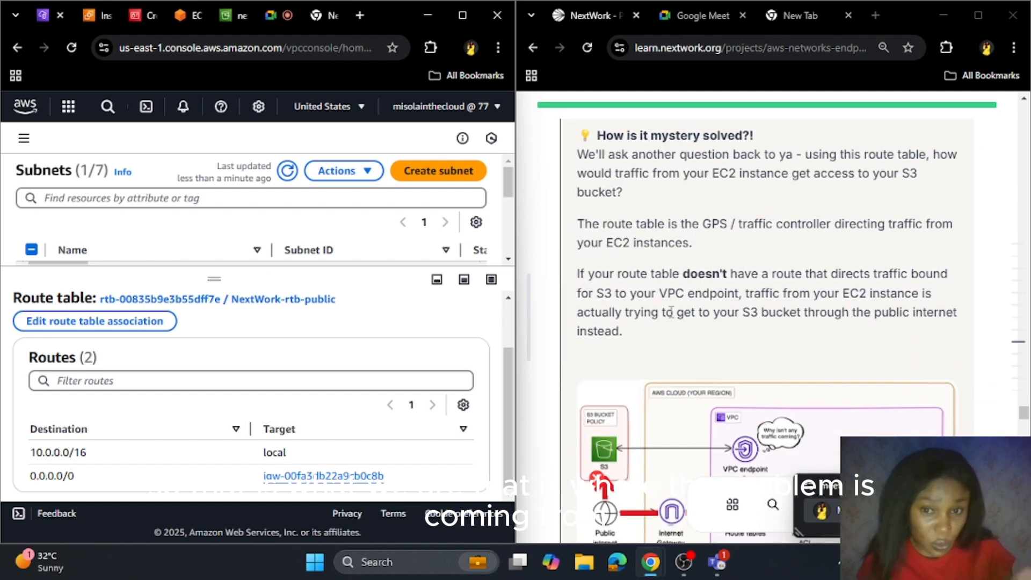
scroll(667, 316, down, 5)
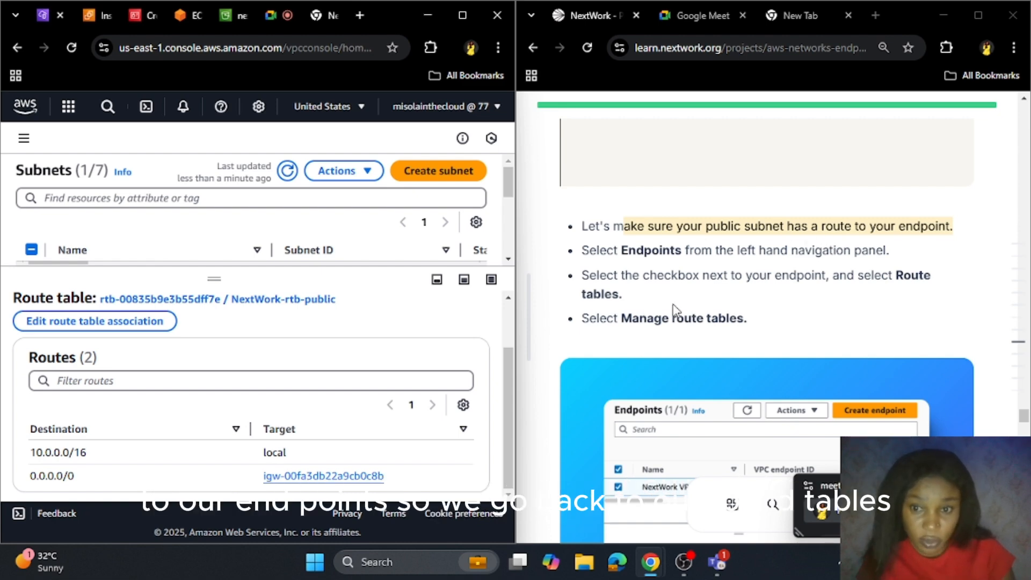
Open the VPC Route tables page, select NextWork-rtb-public, enlarge its details and read the guide's Modify route tables instructions
click(24, 134)
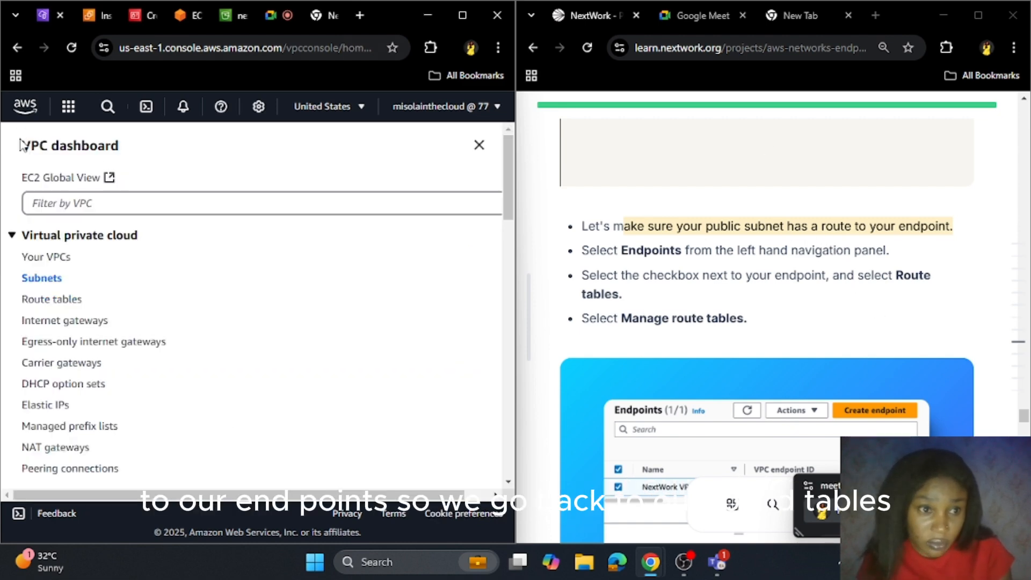
click(52, 299)
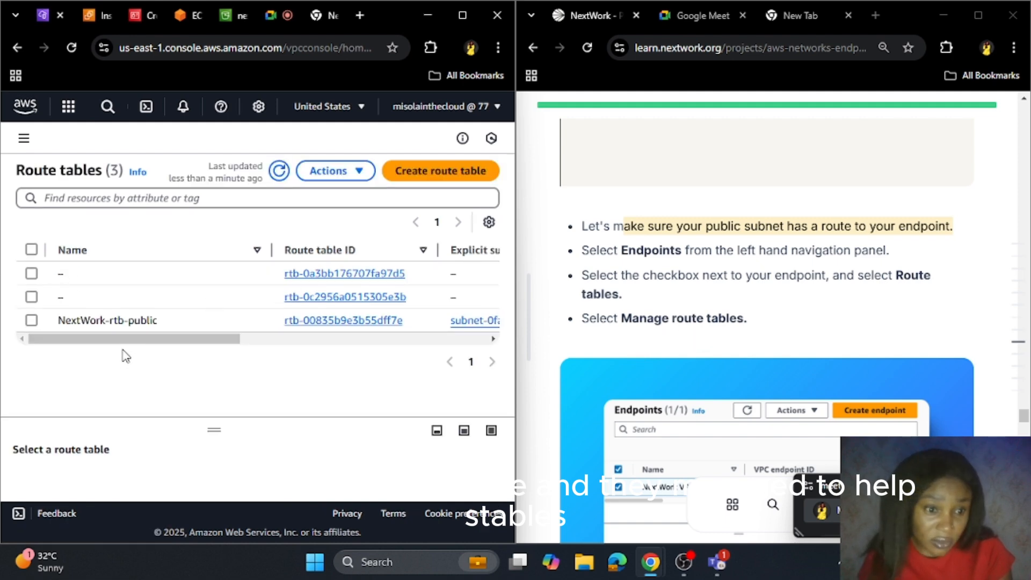
click(32, 321)
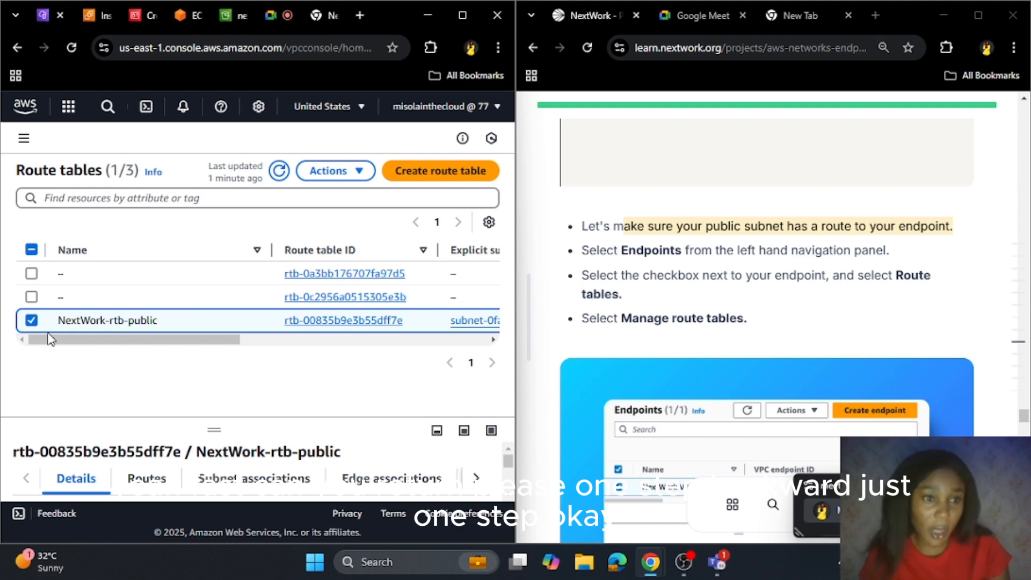
click(24, 139)
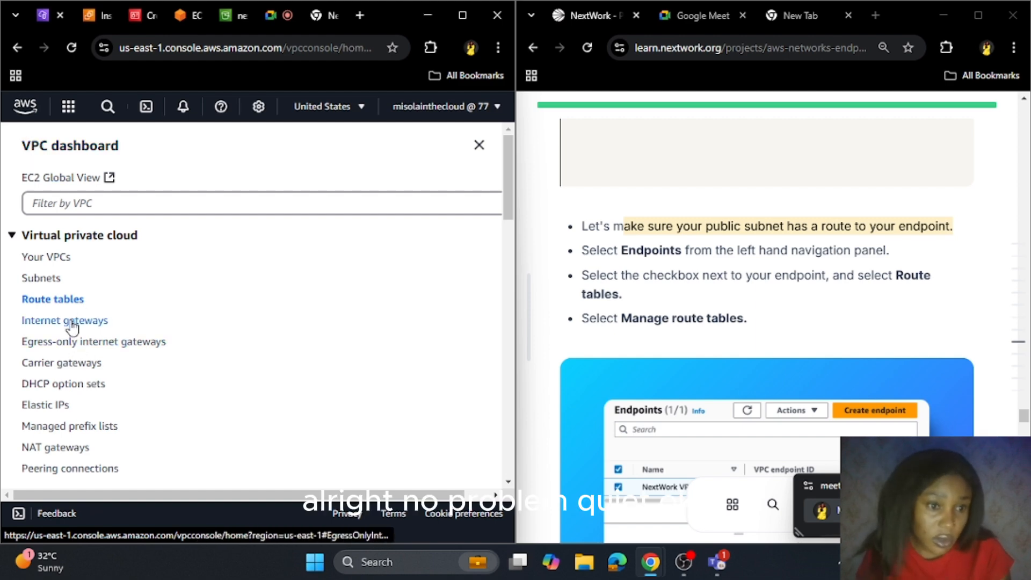
click(69, 300)
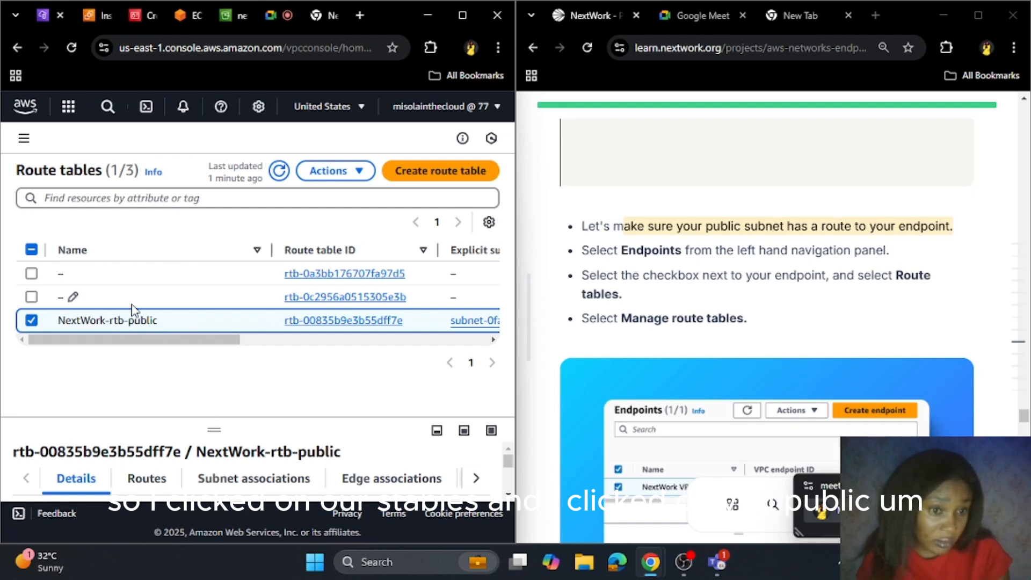
drag(213, 429, 213, 278)
scroll(687, 348, down, 4)
scroll(687, 347, down, 5)
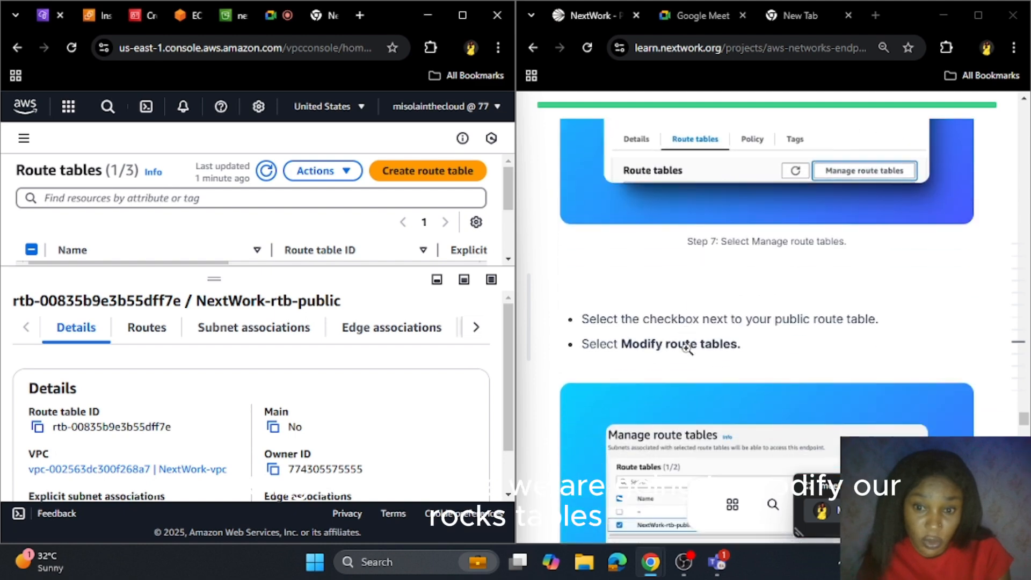
Examine the routes of NextWork-rtb-public against the guide's Manage route tables example
click(144, 330)
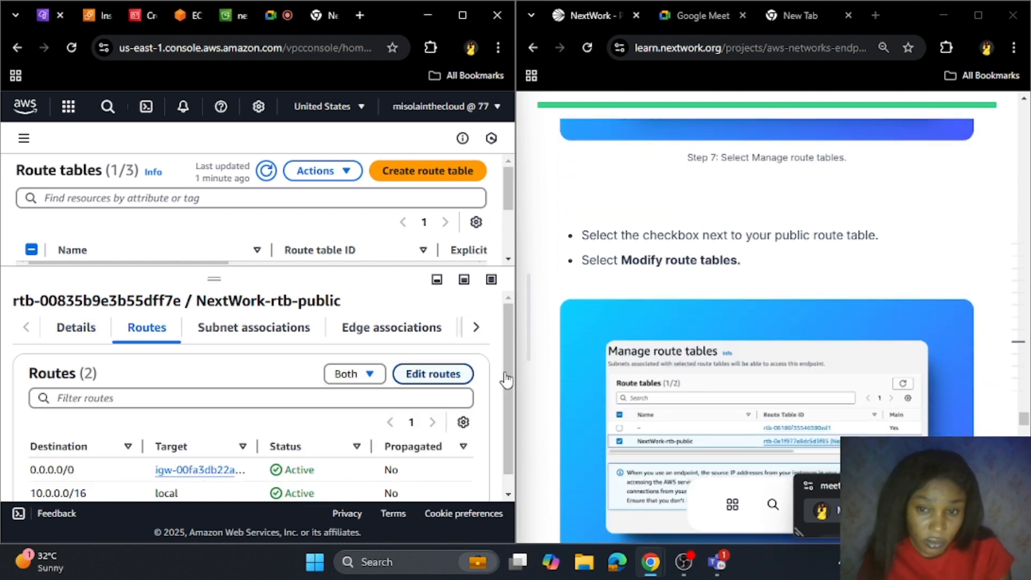
scroll(664, 279, down, 1)
scroll(664, 279, down, 6)
scroll(664, 279, up, 4)
scroll(294, 396, down, 1)
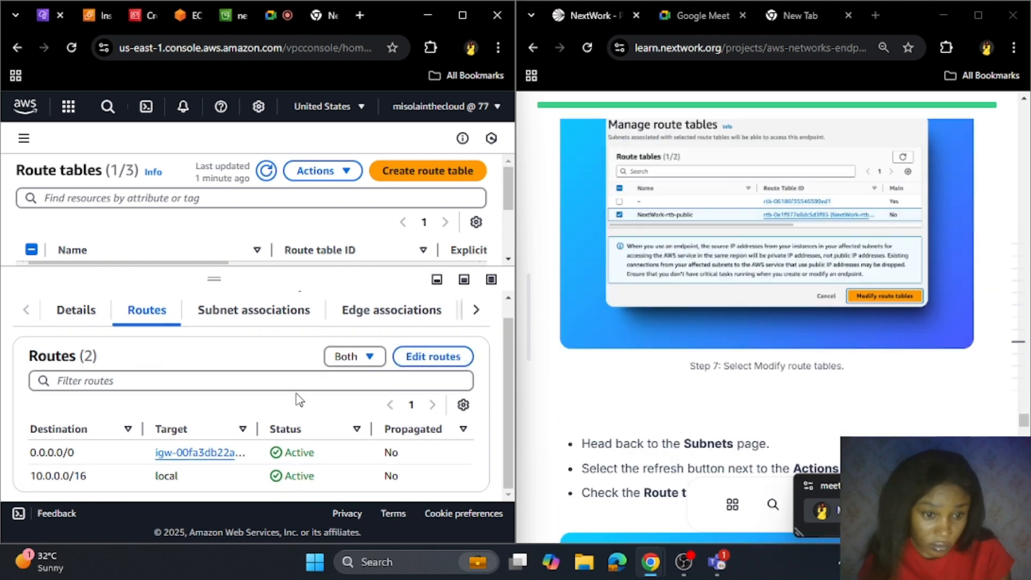
scroll(263, 411, up, 1)
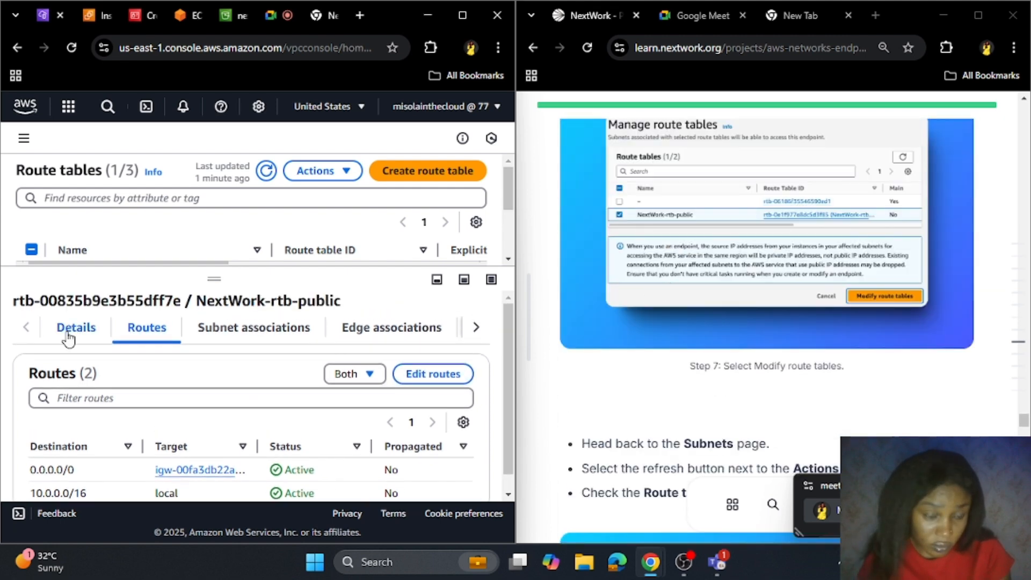
click(68, 339)
click(147, 329)
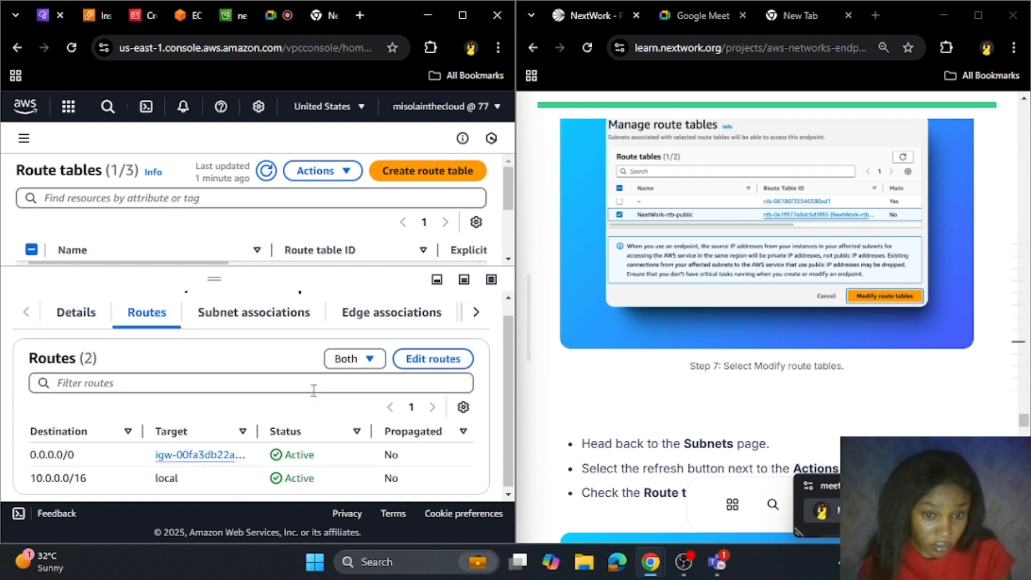
click(416, 357)
scroll(391, 374, down, 3)
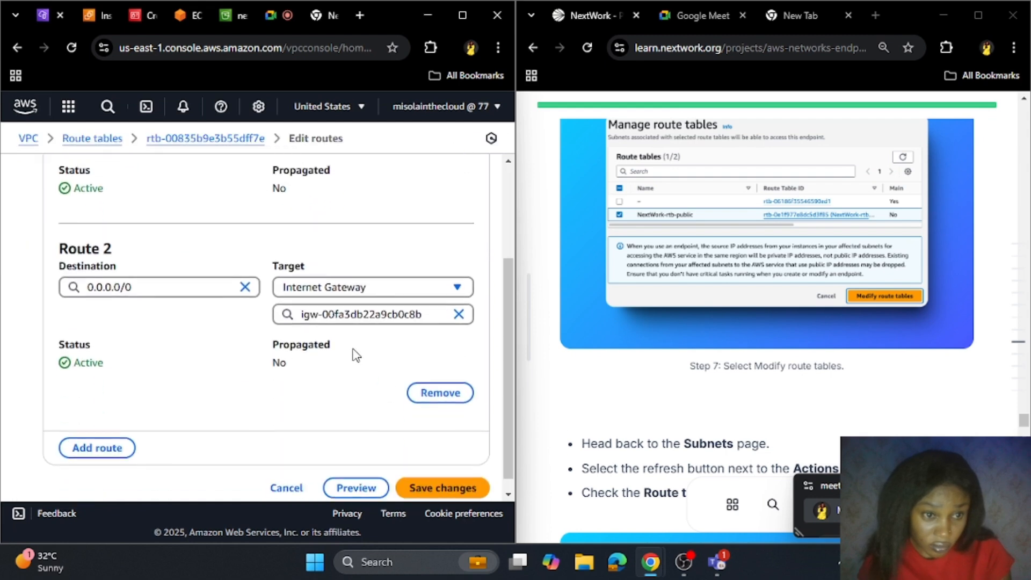
click(286, 473)
scroll(774, 376, up, 6)
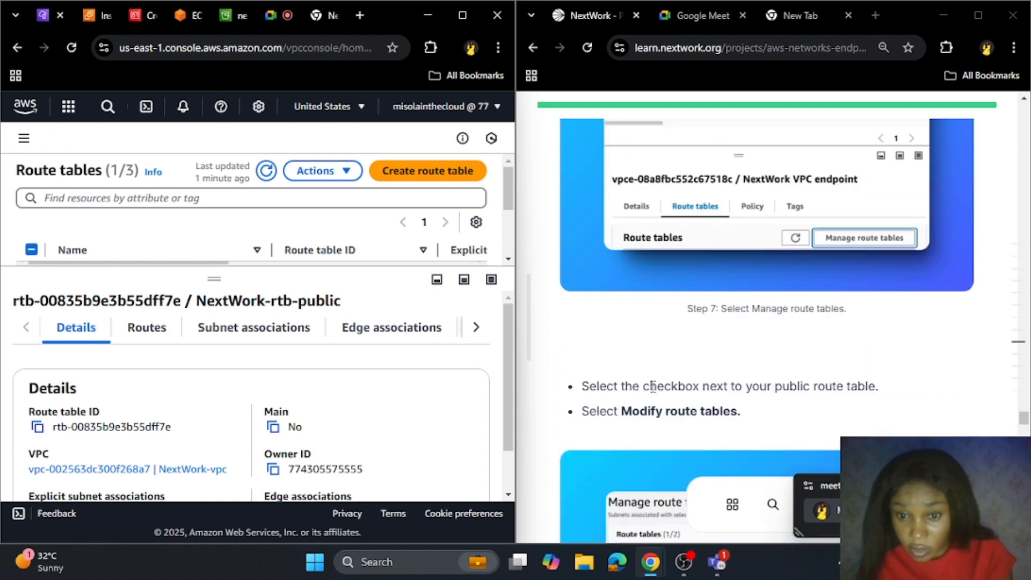
scroll(652, 387, down, 1)
Refresh the route table list, reselect NextWork-rtb-public and review its details
drag(215, 279, 214, 466)
click(279, 171)
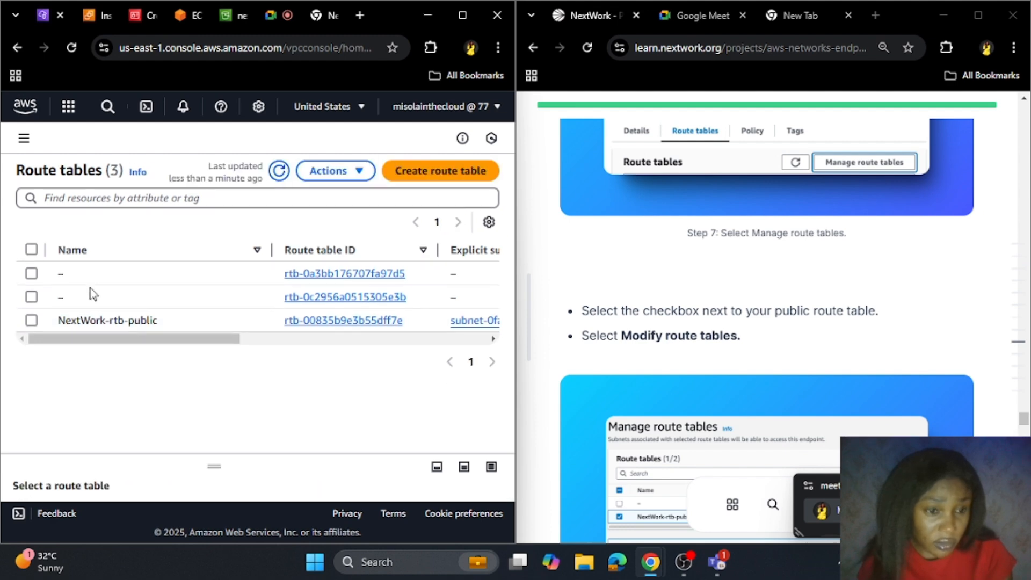
click(31, 320)
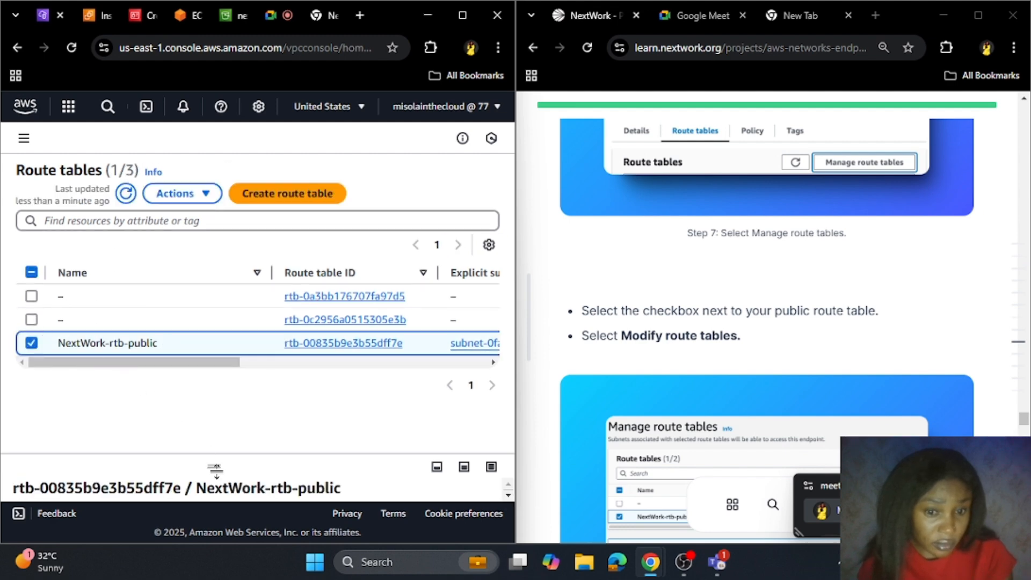
drag(215, 470, 214, 280)
scroll(318, 387, down, 3)
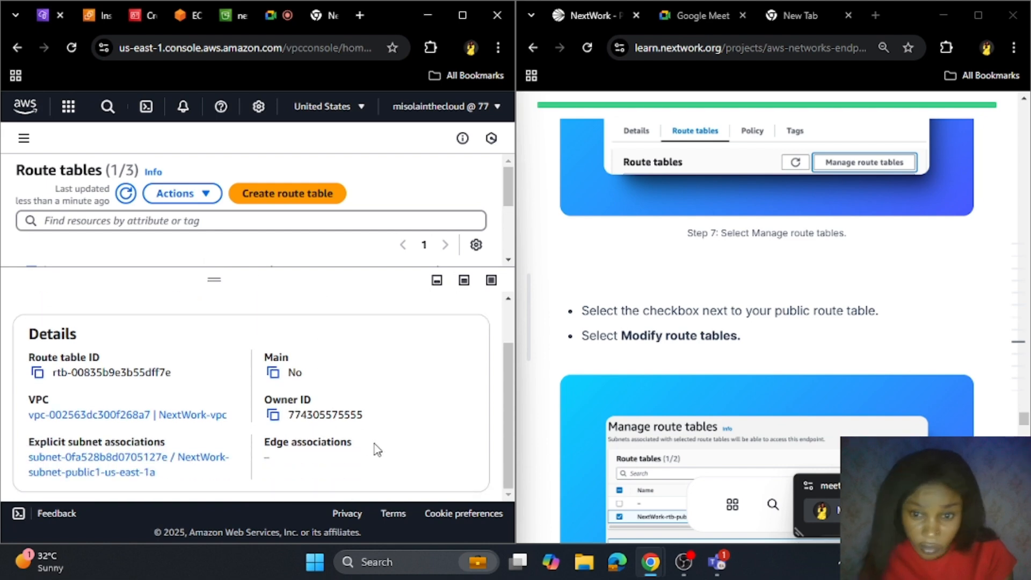
scroll(801, 359, up, 3)
scroll(250, 324, up, 2)
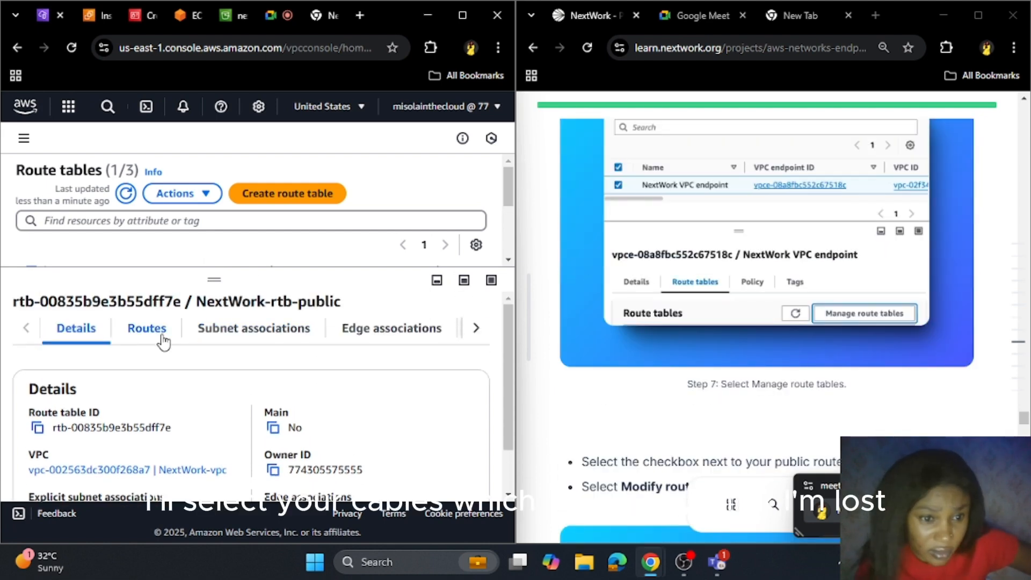
Reread the guide's Step 7 instructions on giving the public subnet a route to the endpoint
scroll(693, 274, up, 8)
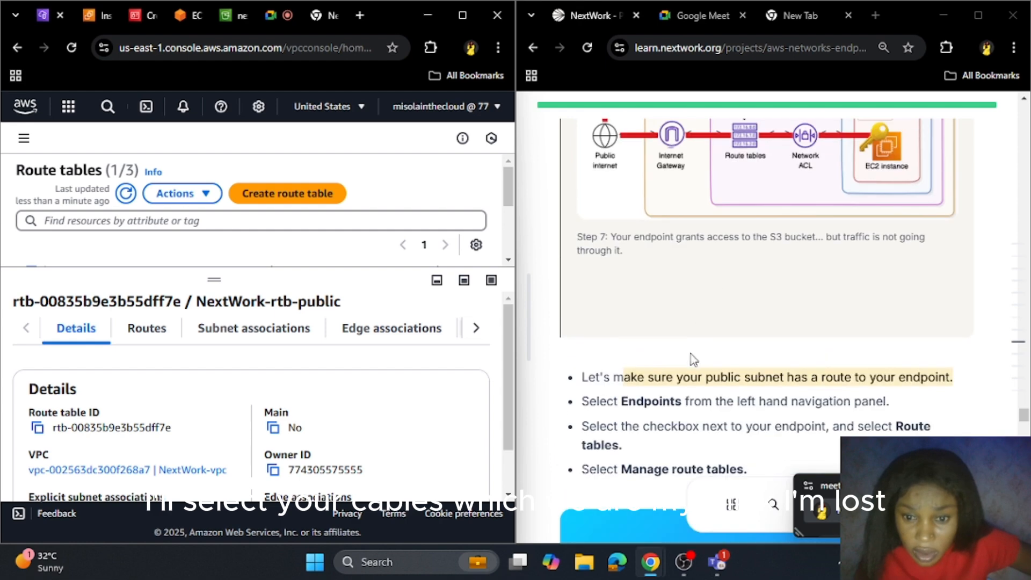
scroll(690, 357, down, 3)
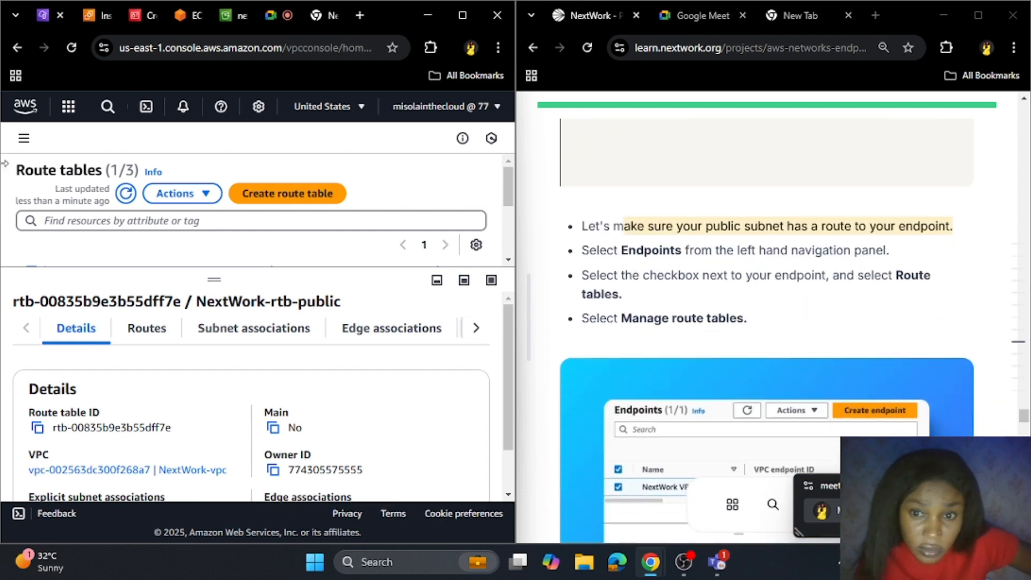
click(24, 138)
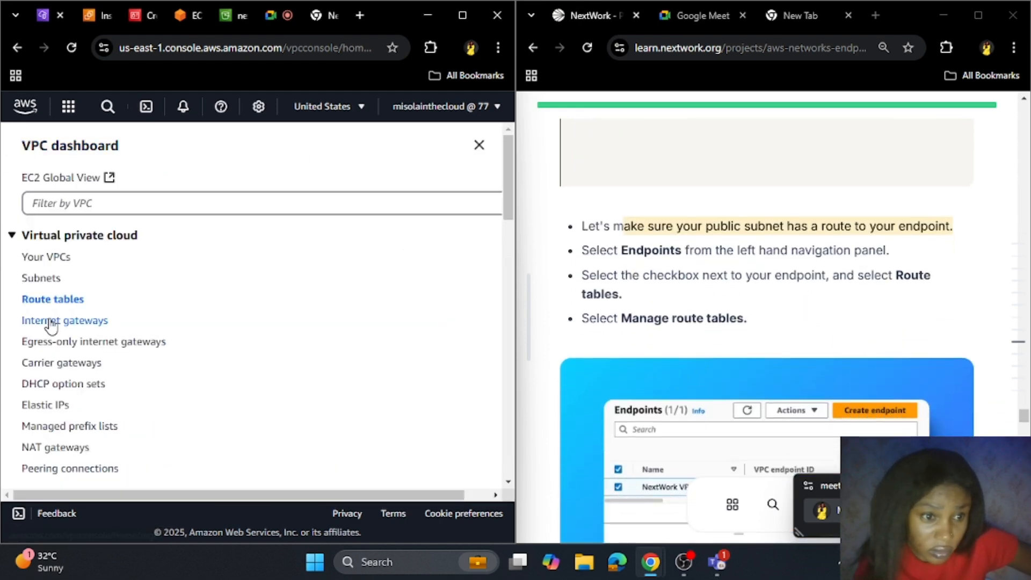
click(61, 308)
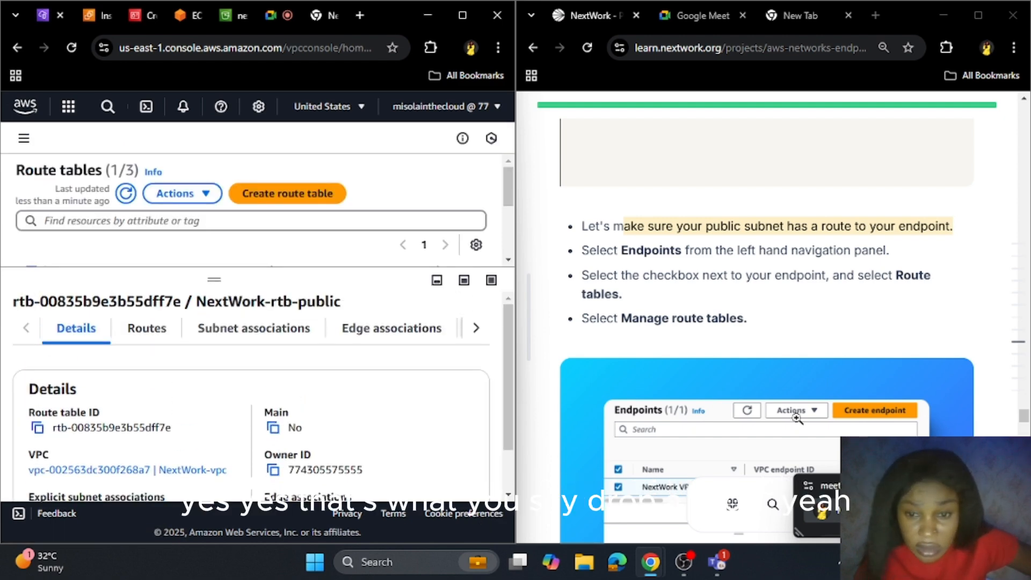
scroll(686, 311, up, 10)
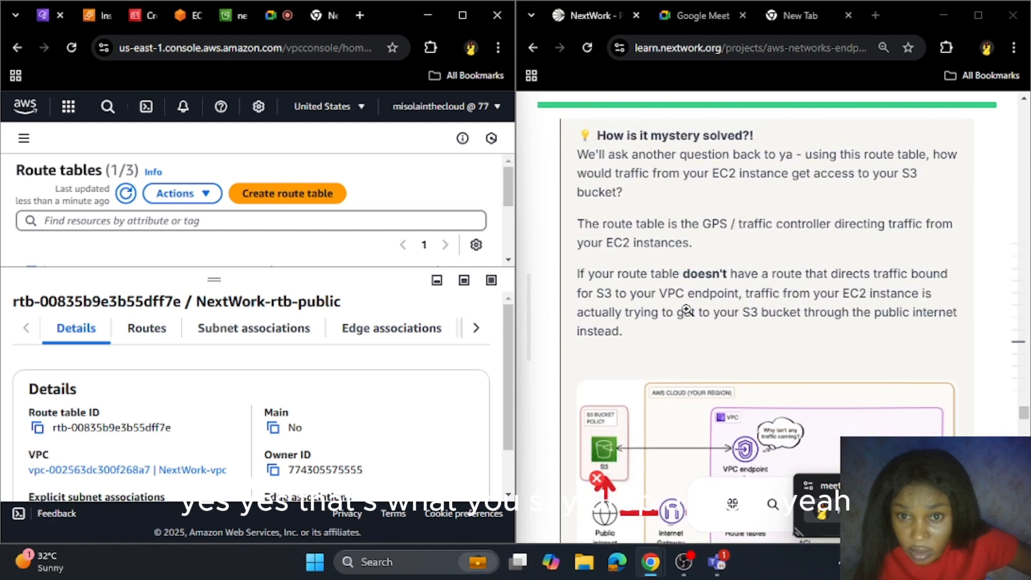
scroll(687, 310, up, 5)
scroll(687, 310, down, 10)
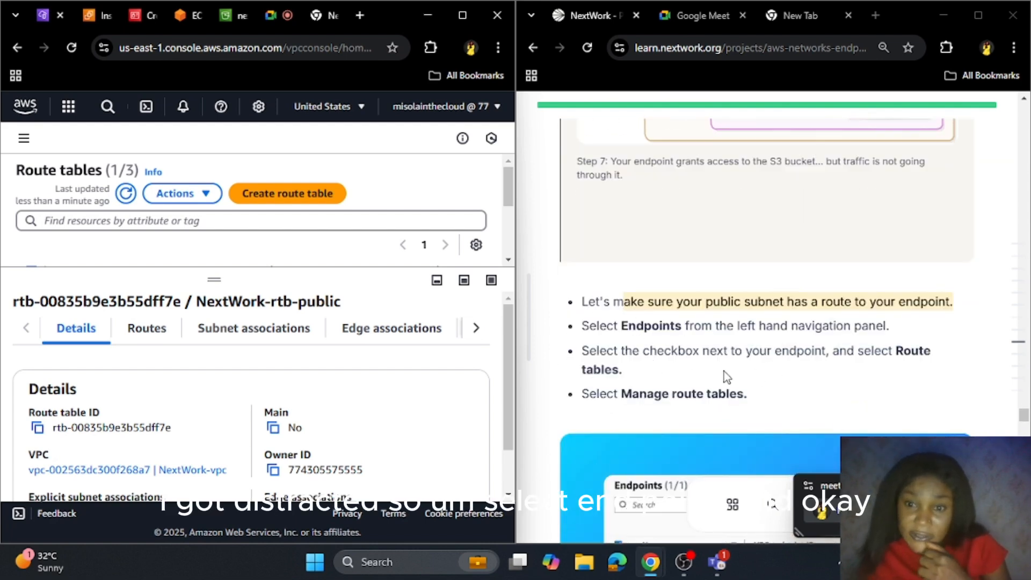
Open the VPC Endpoints page, refresh the list and keep NextWork VPC Endpoint selected
click(24, 138)
scroll(64, 395, down, 4)
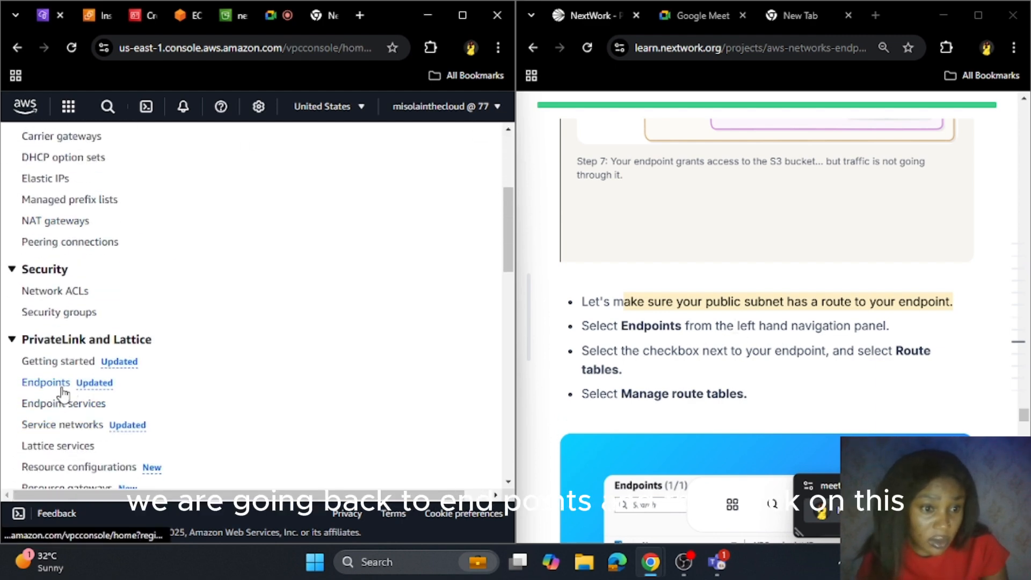
click(64, 387)
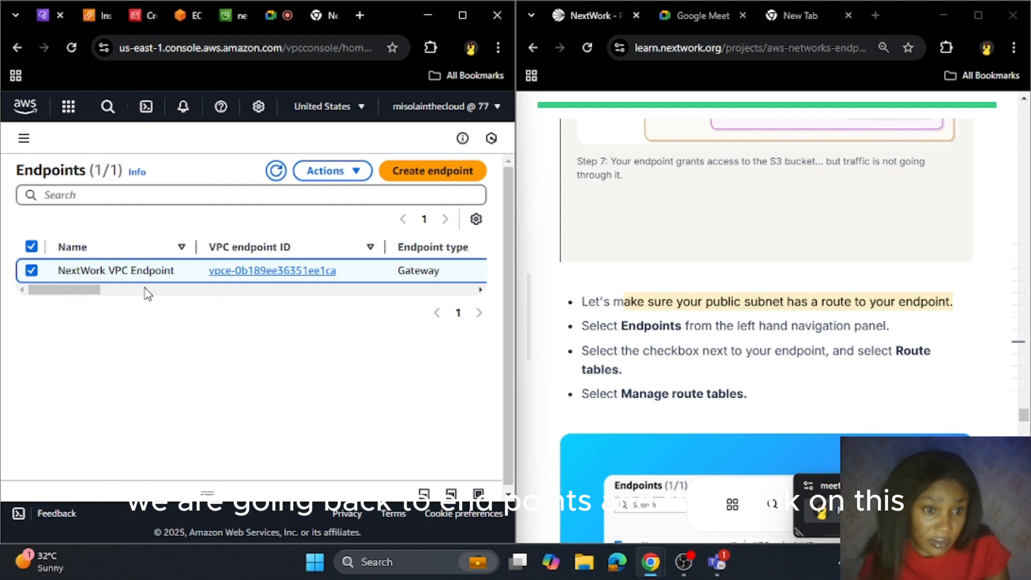
click(276, 171)
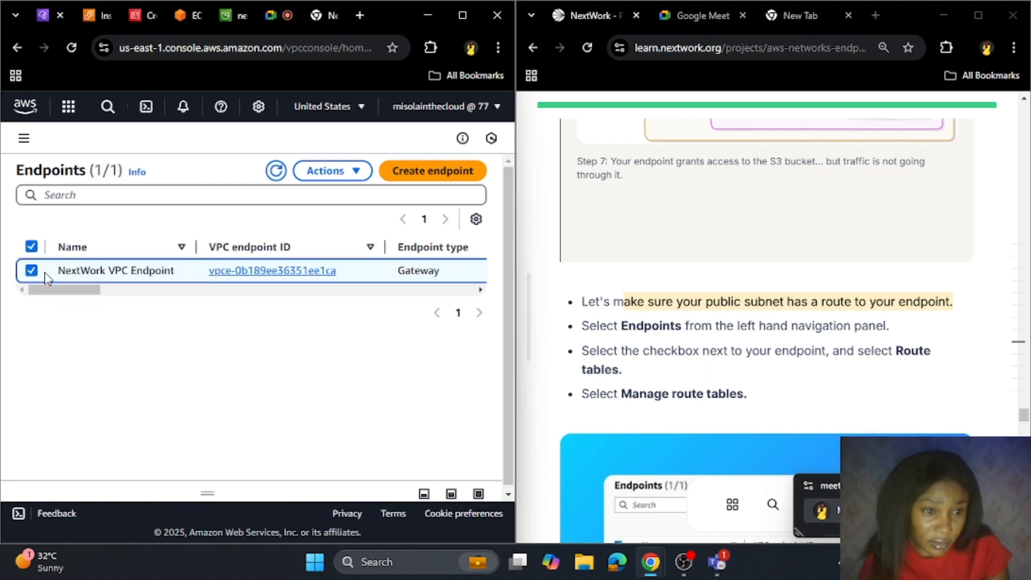
click(45, 274)
click(45, 274)
scroll(242, 411, down, 1)
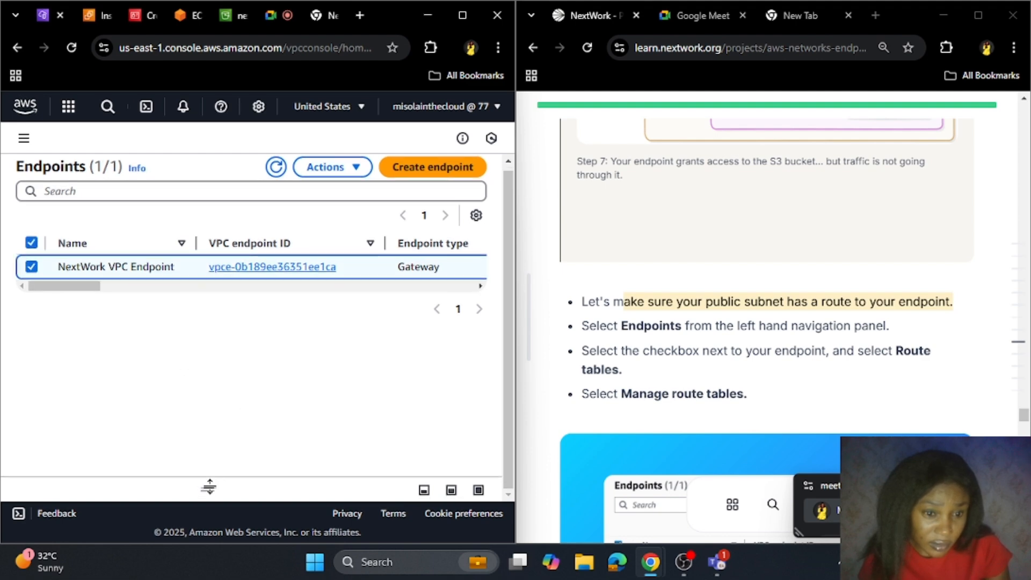
Associate the NextWork-rtb-public route table with NextWork VPC Endpoint and apply the route table modification
drag(209, 487, 207, 214)
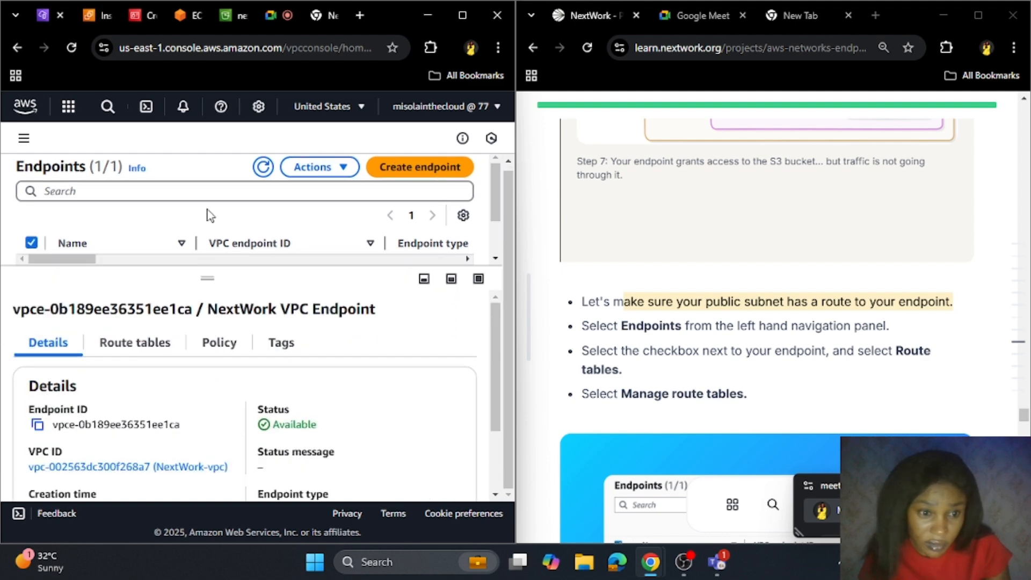
click(134, 342)
scroll(419, 376, down, 1)
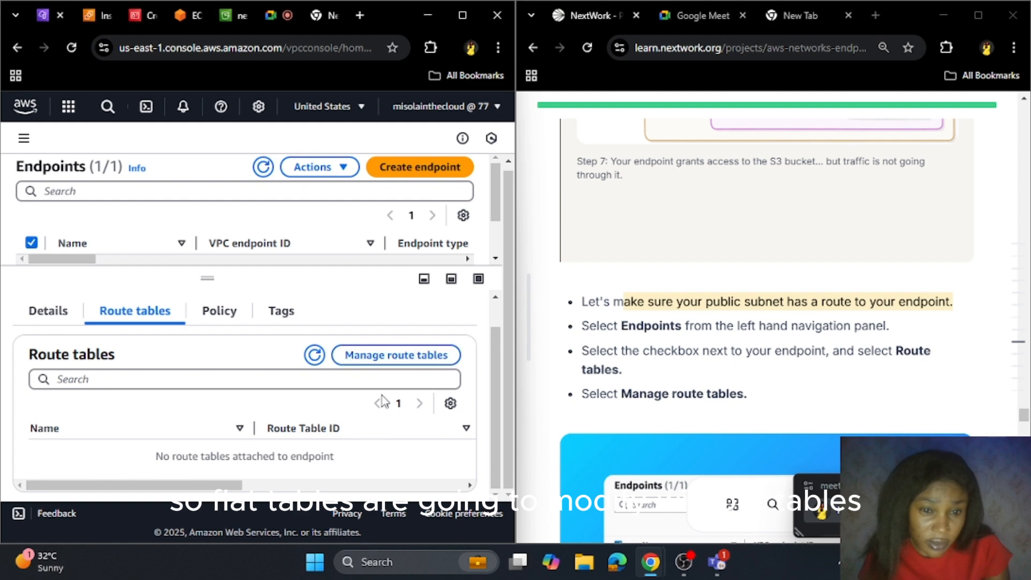
click(392, 355)
scroll(322, 344, down, 1)
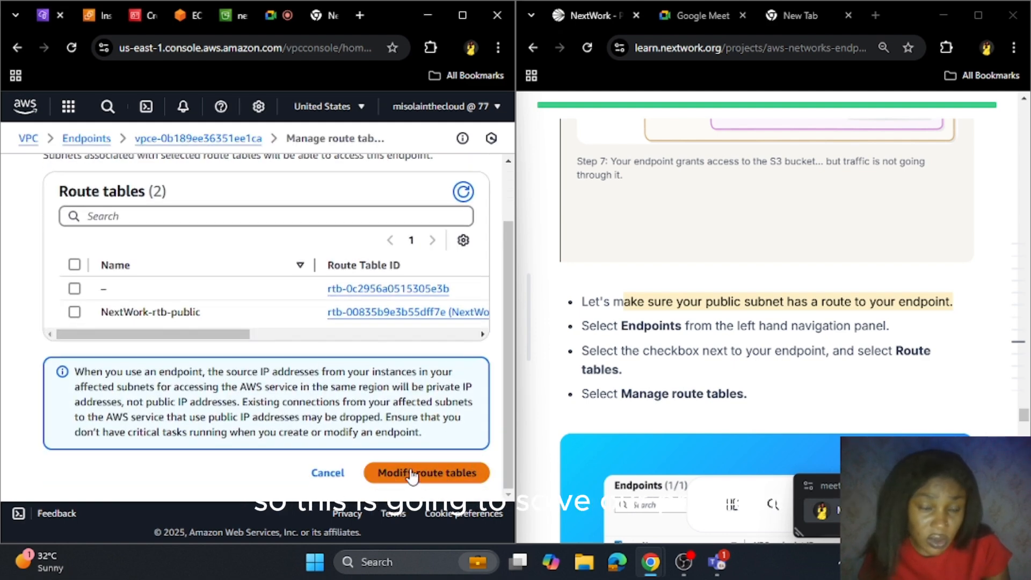
scroll(783, 387, down, 5)
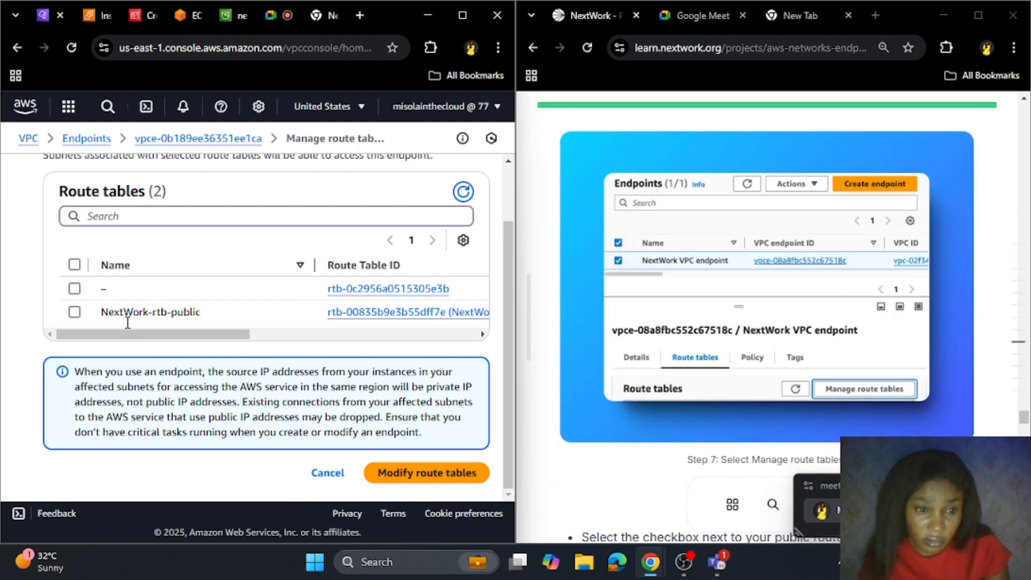
click(75, 312)
click(404, 474)
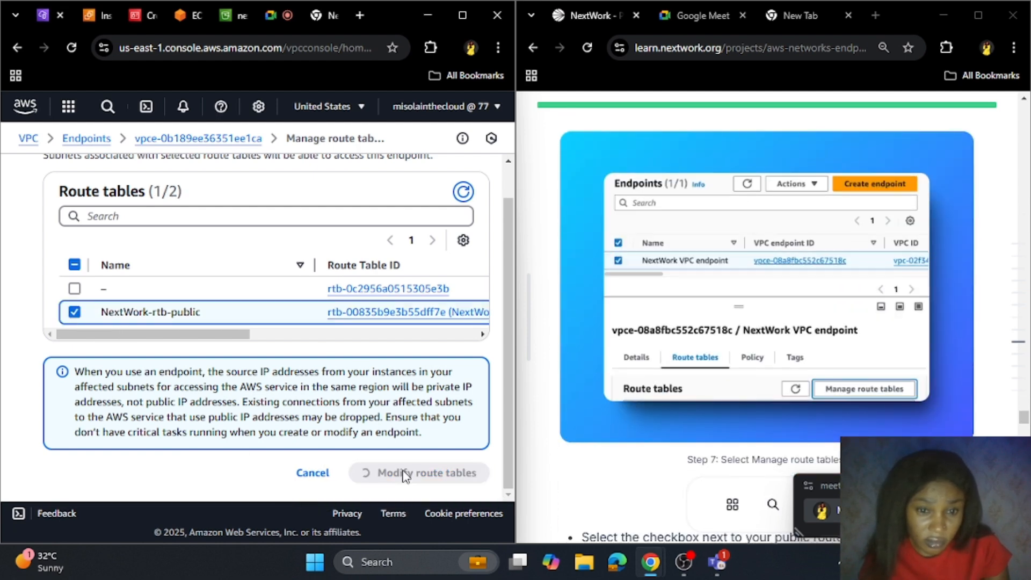
Return to the Subnets page, refresh the list and check the routes in the public subnet's route table
scroll(713, 357, down, 15)
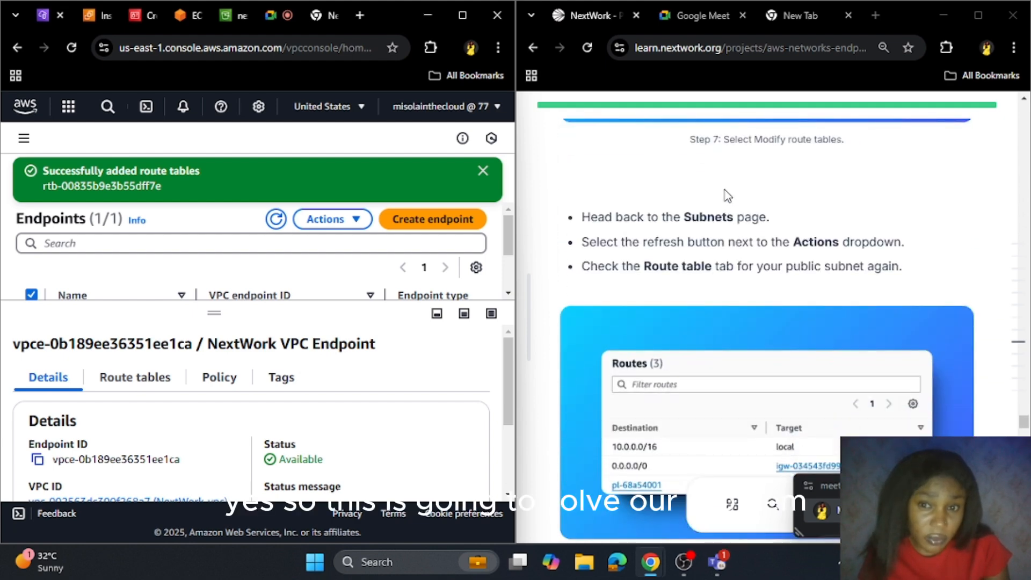
click(23, 138)
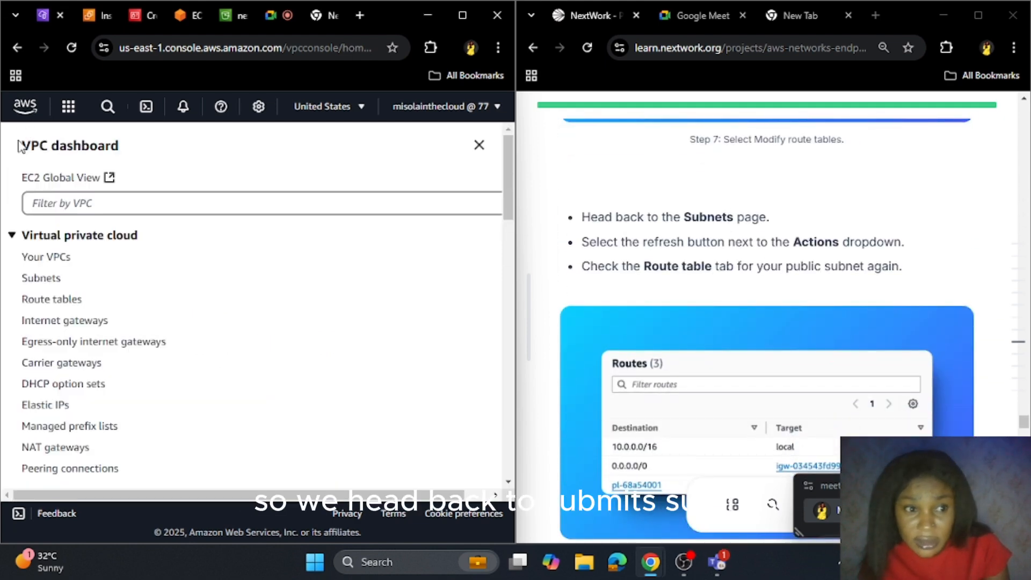
click(47, 277)
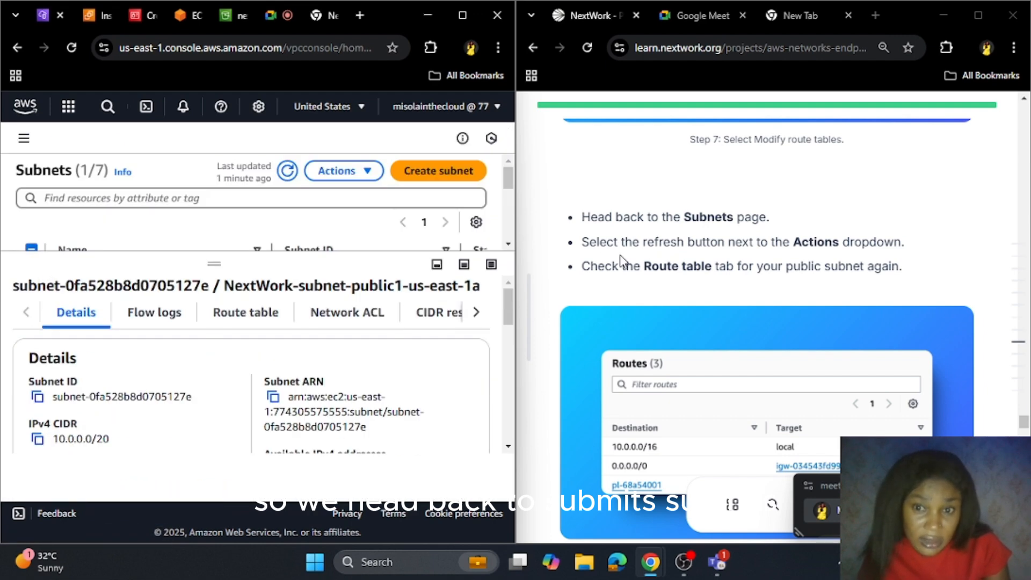
click(288, 171)
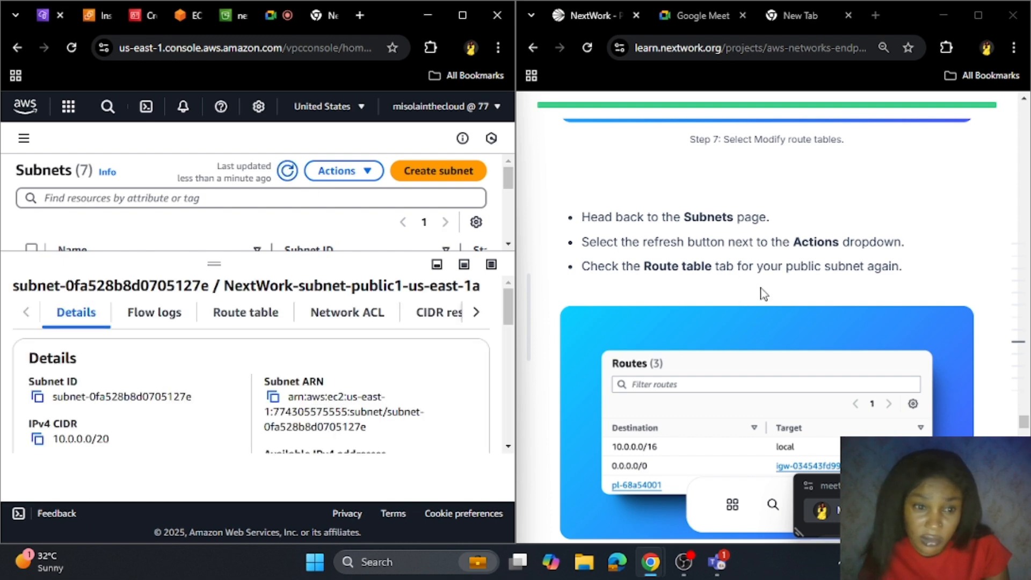
click(245, 312)
scroll(231, 301, down, 1)
scroll(231, 303, down, 2)
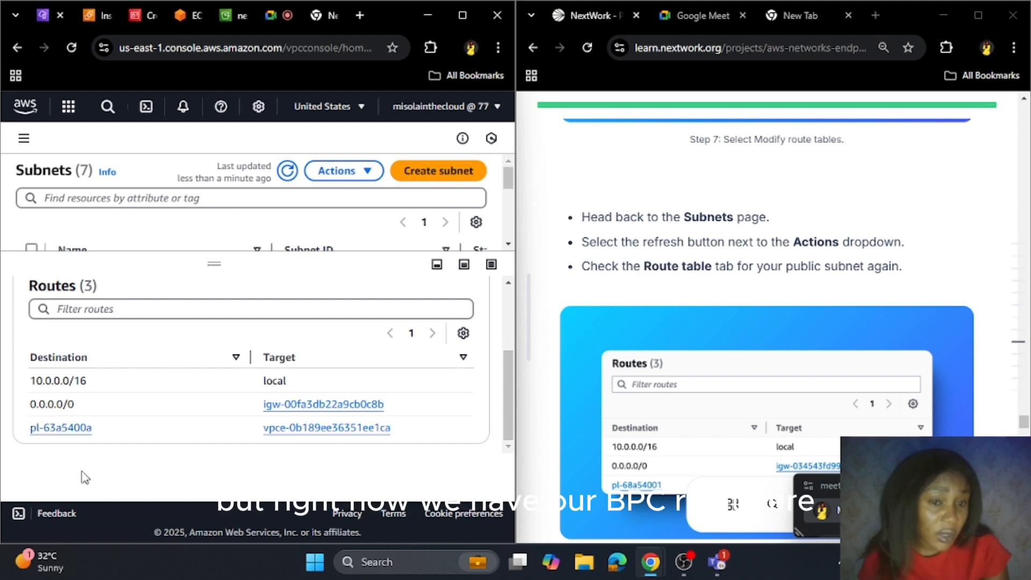
In the EC2 Instance Connect terminal, rerun the aws s3 ls command on the VPC endpoints bucket and highlight the returned listing
scroll(704, 376, down, 15)
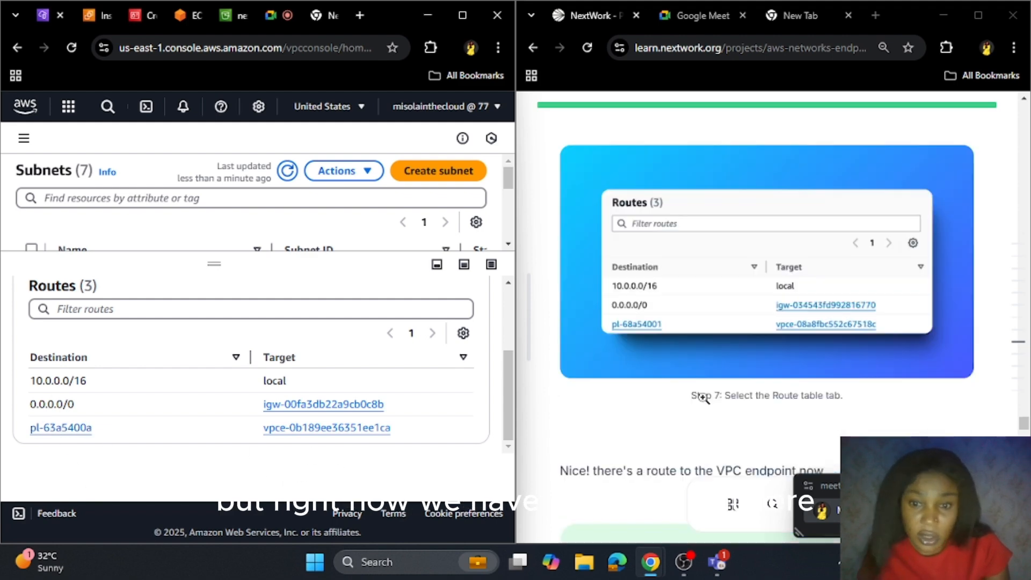
scroll(702, 372, down, 2)
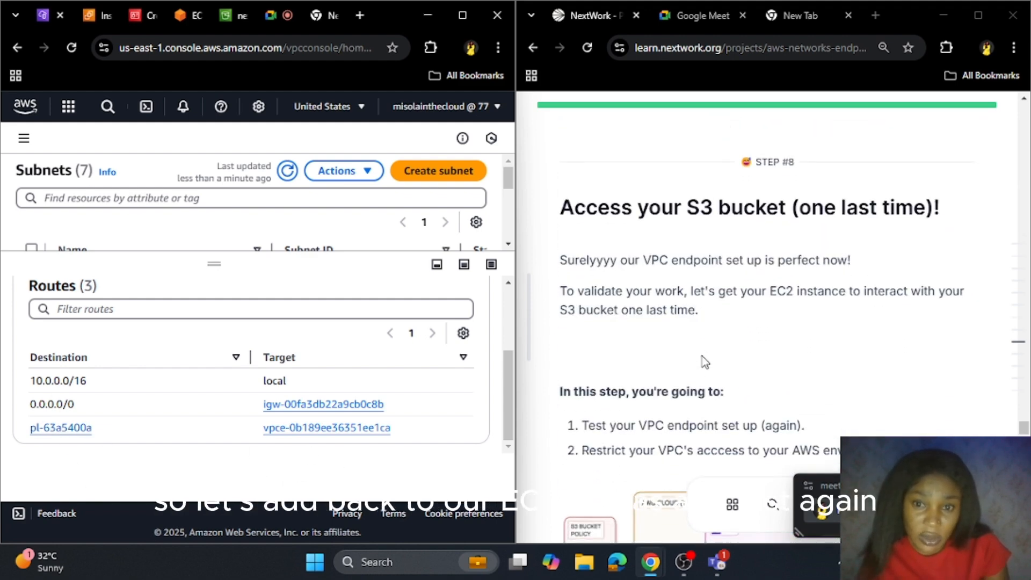
scroll(704, 366, down, 8)
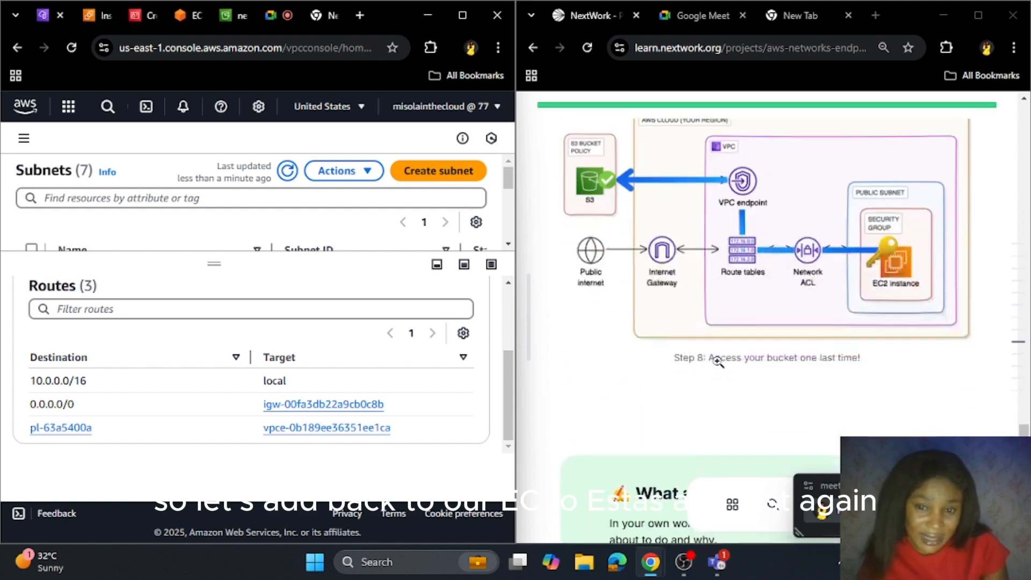
click(191, 17)
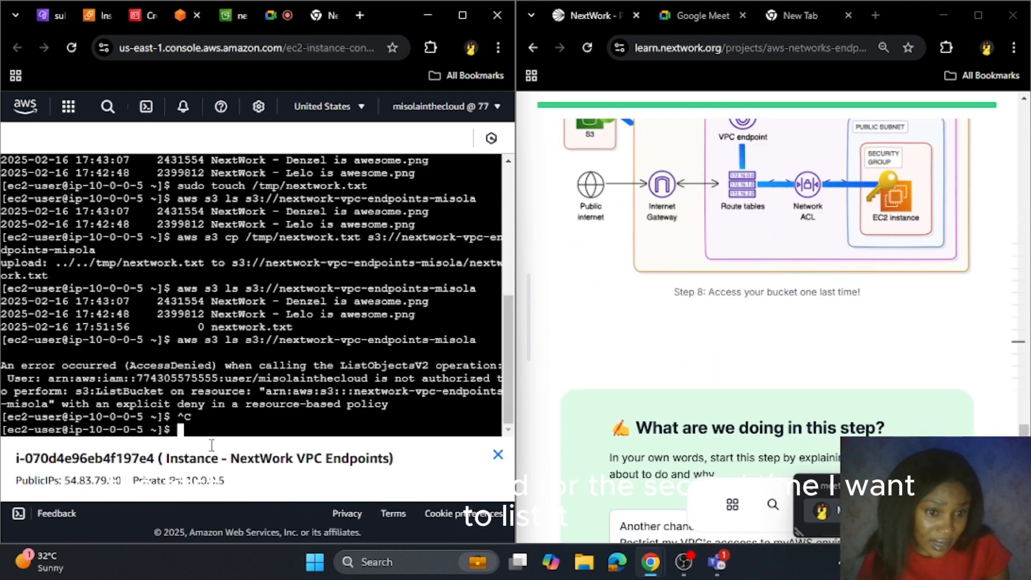
key(Up)
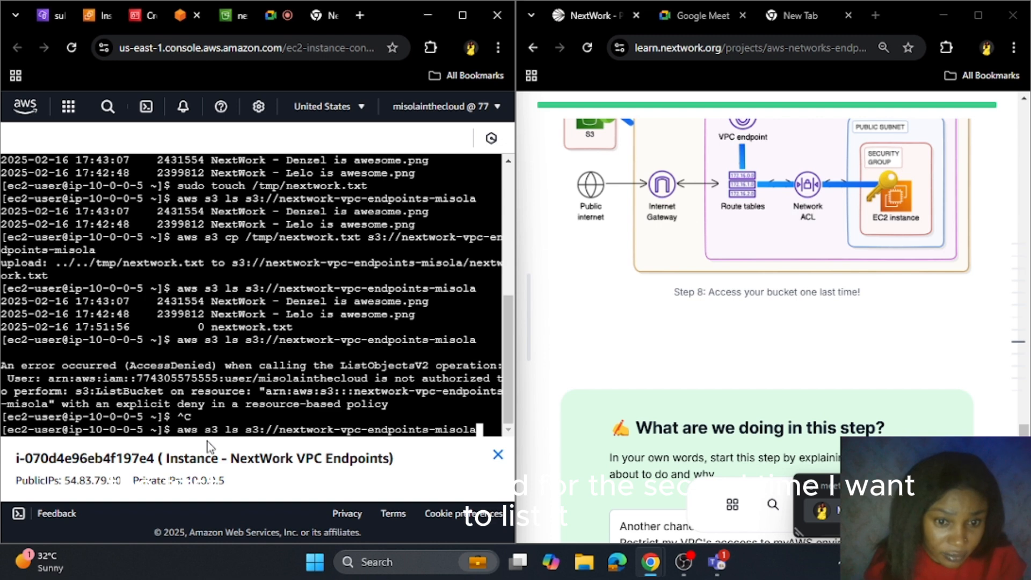
key(Return)
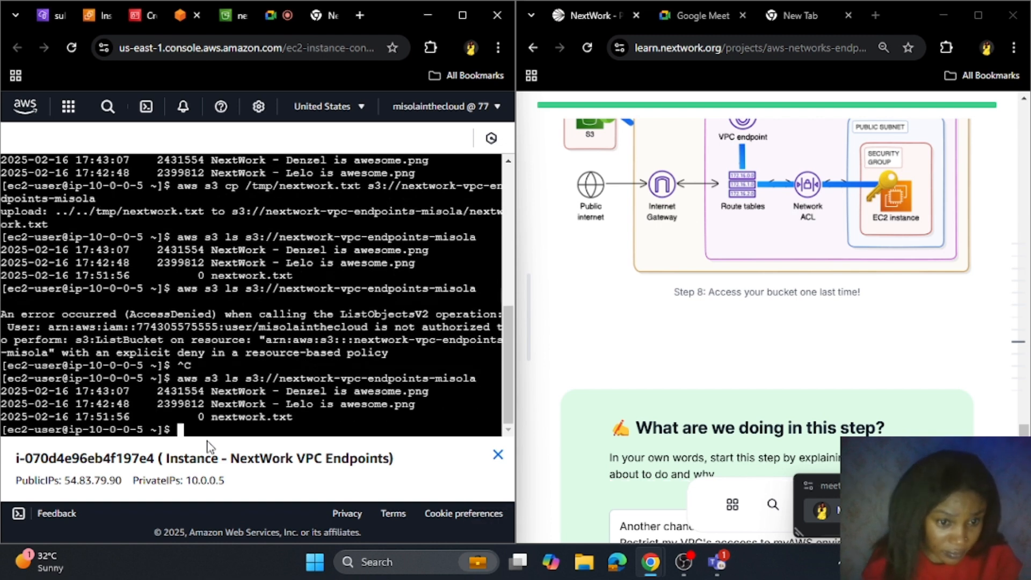
drag(309, 417, 2, 386)
Read the guide from the updated route table through Step 8 to the instructions on configuring the endpoint's policy
scroll(780, 387, up, 15)
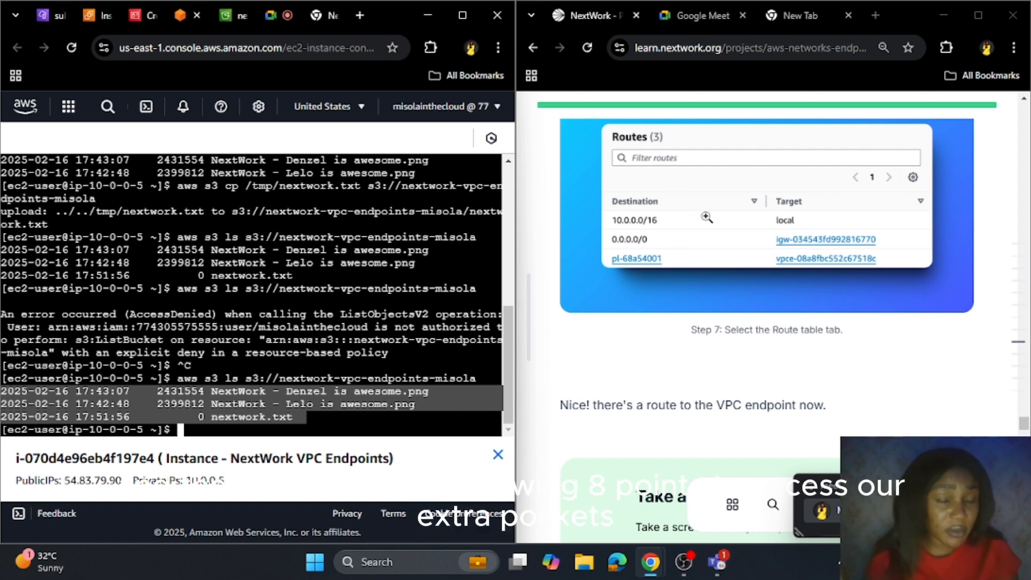
scroll(707, 217, down, 4)
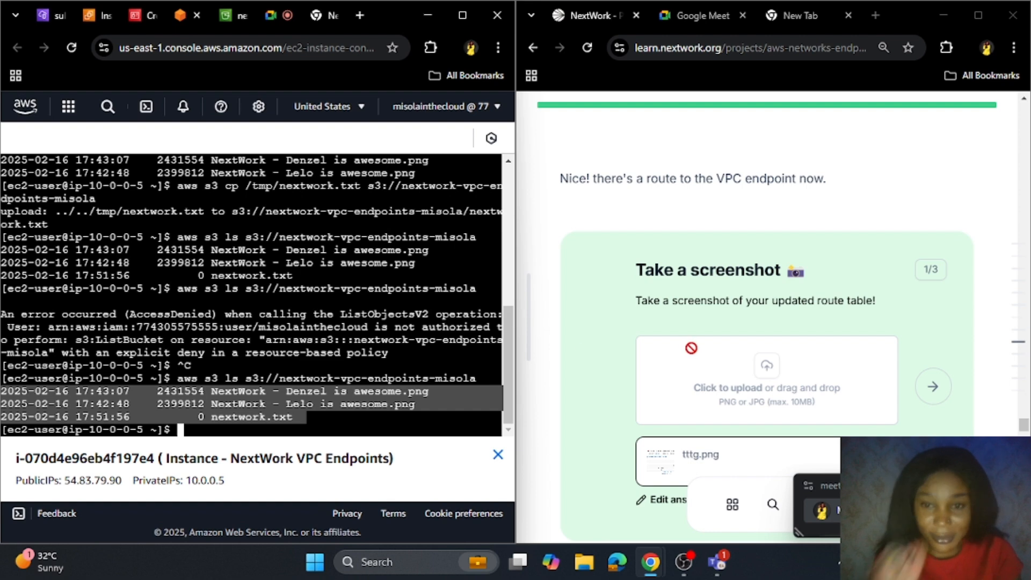
scroll(693, 343, down, 4)
scroll(724, 332, down, 12)
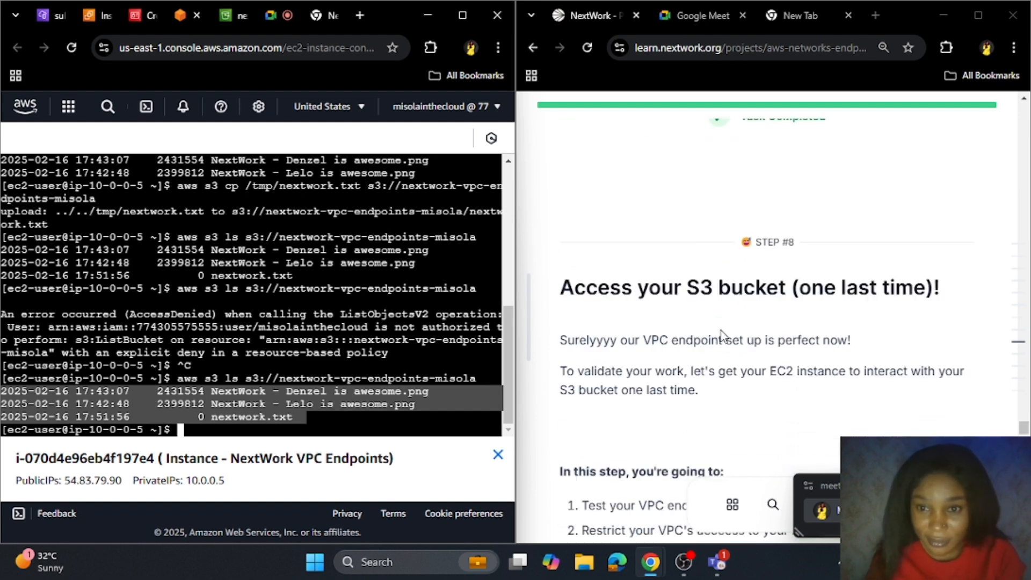
scroll(720, 301, down, 15)
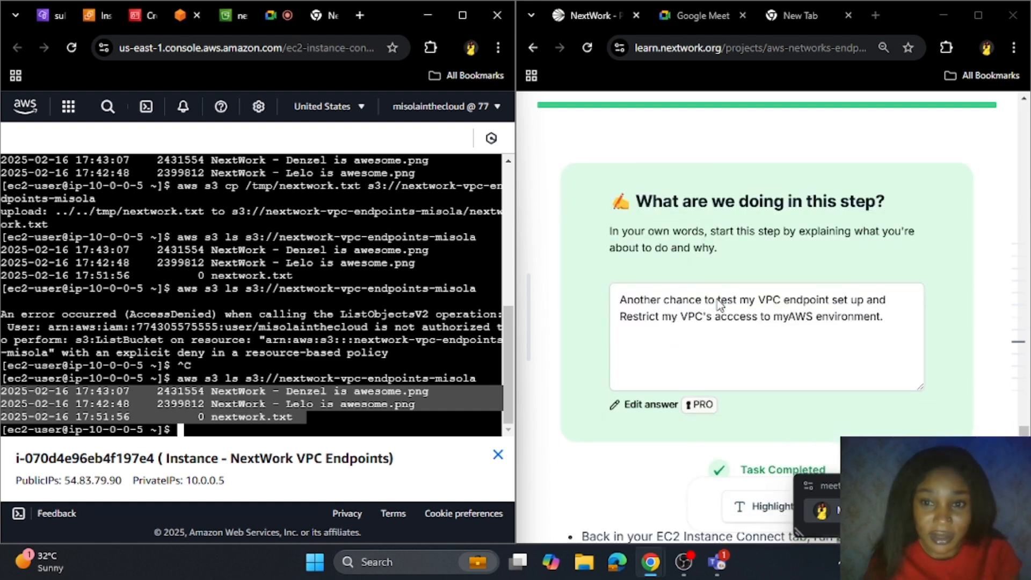
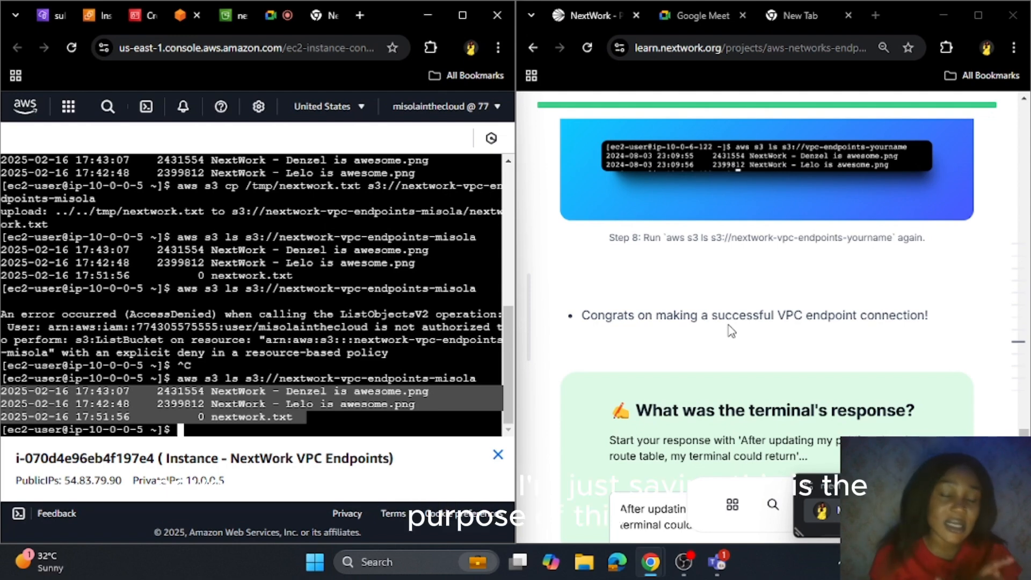
scroll(693, 312, down, 2)
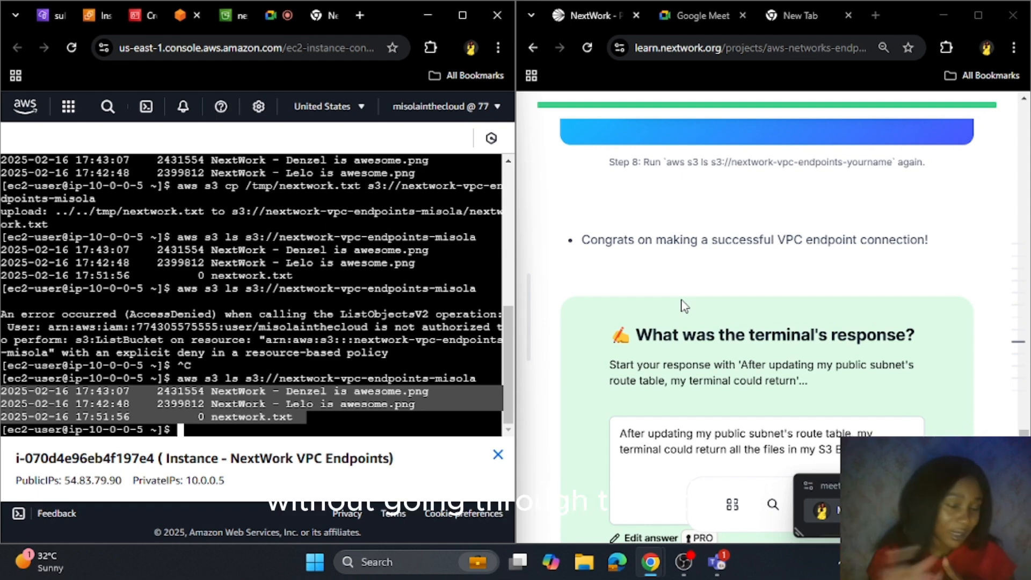
scroll(686, 376, down, 7)
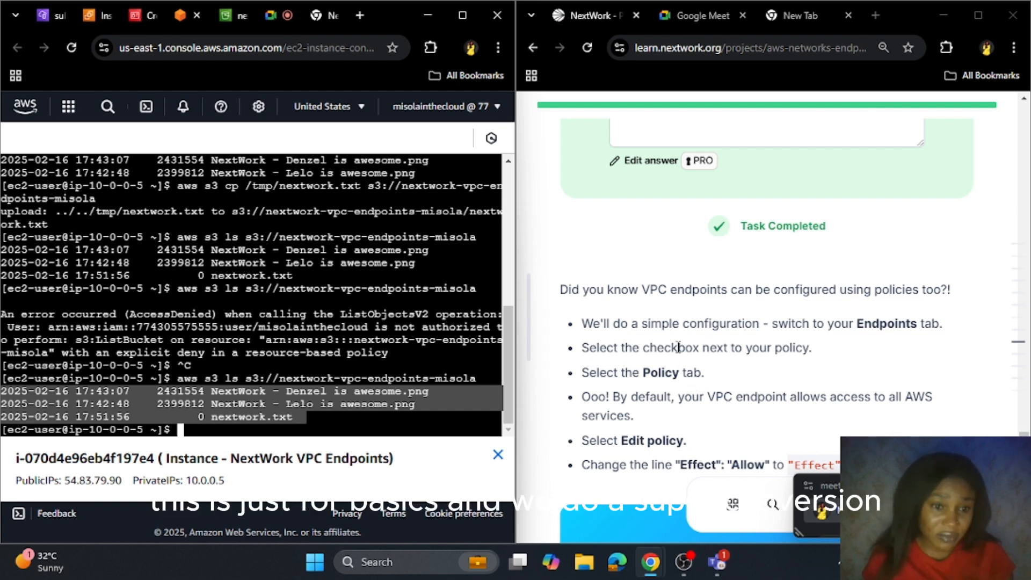
drag(639, 328, 901, 336)
click(898, 334)
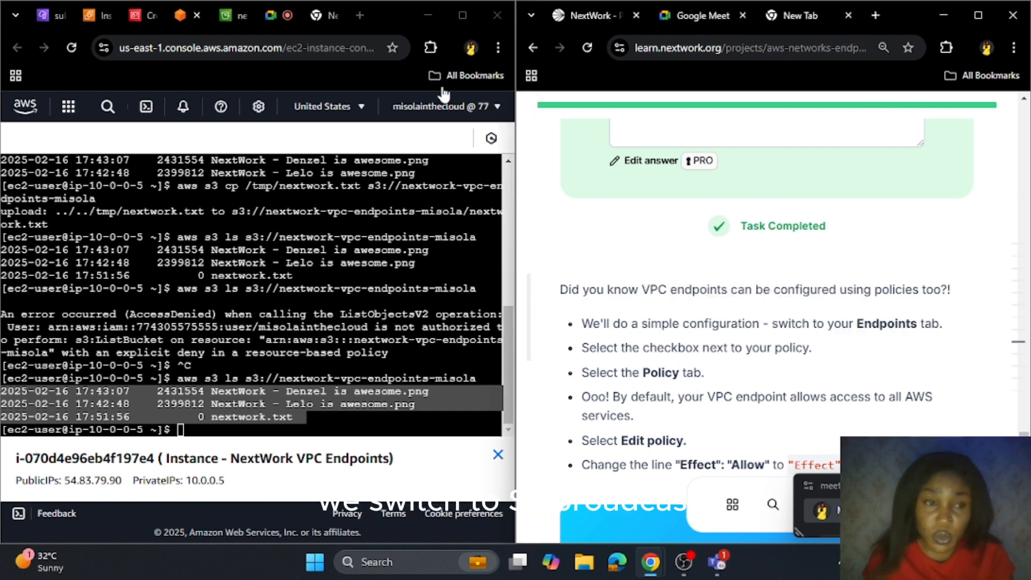
Return to the VPC Endpoints page and examine the policy of NextWork VPC Endpoint
click(52, 18)
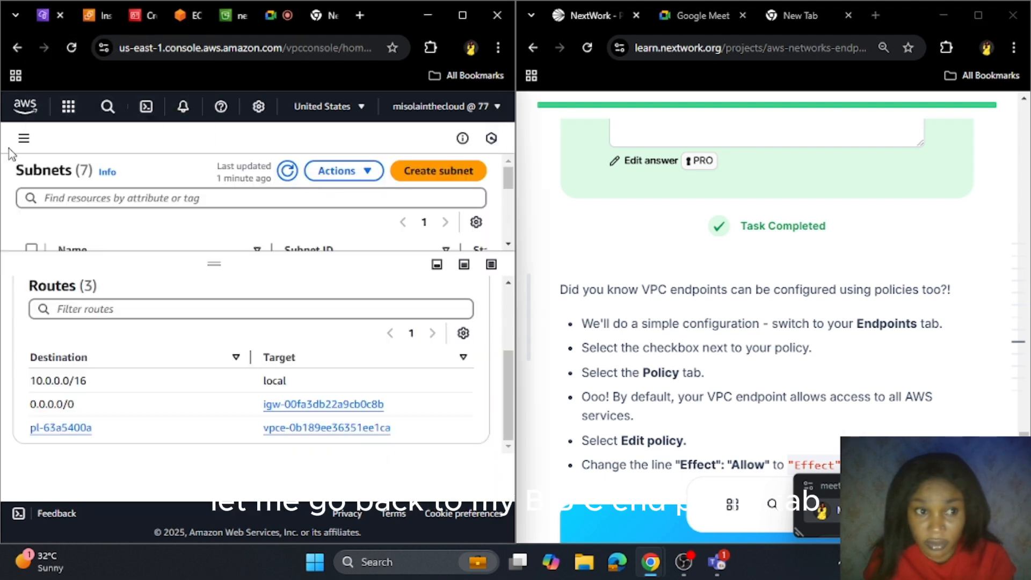
click(23, 141)
scroll(56, 414, down, 5)
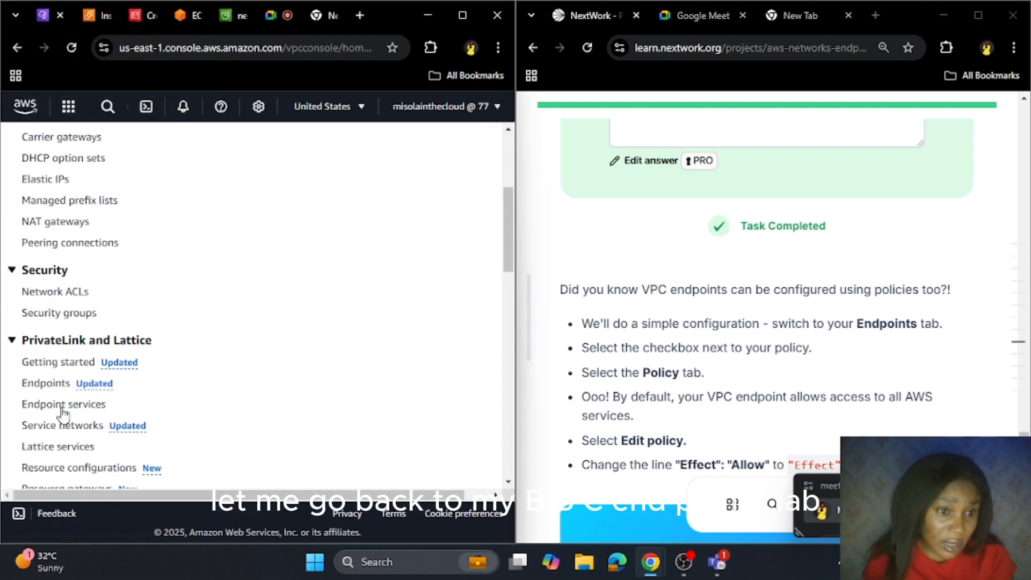
click(59, 381)
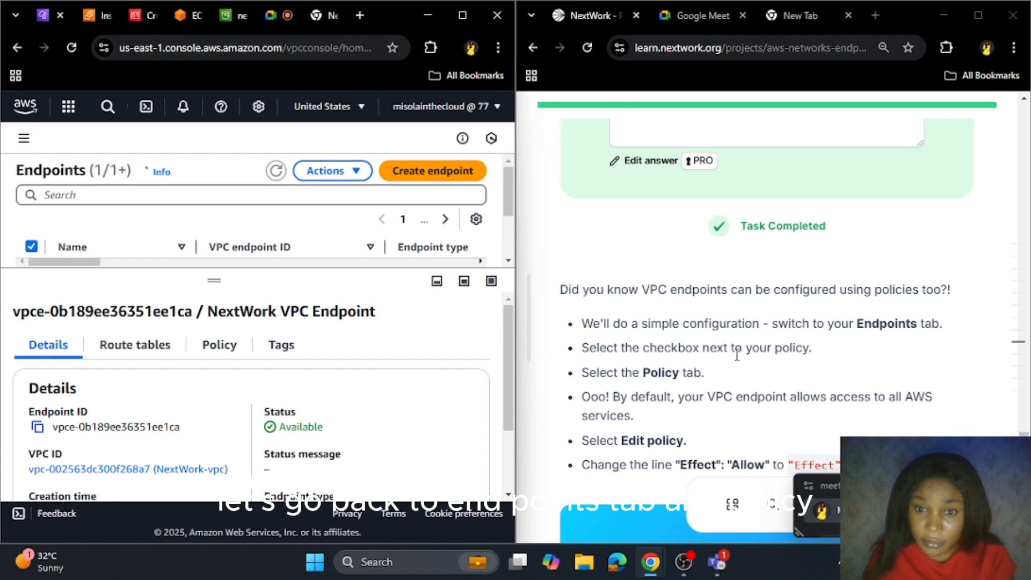
click(220, 347)
scroll(234, 391, down, 2)
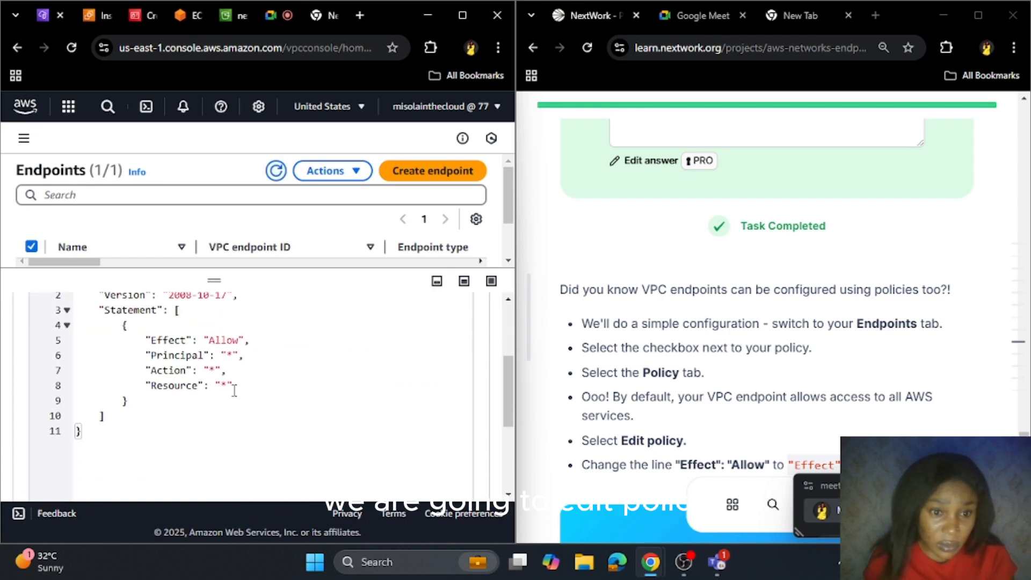
Try to edit the "Effect": "Allow" line directly in the endpoint's displayed policy, following the guide's Deny instruction
scroll(857, 417, down, 3)
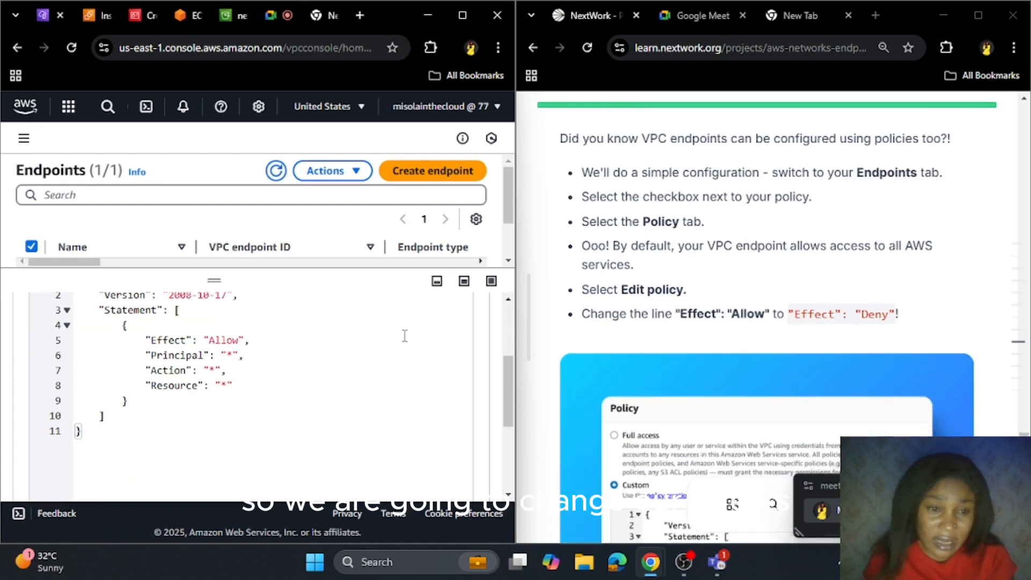
drag(240, 341, 210, 341)
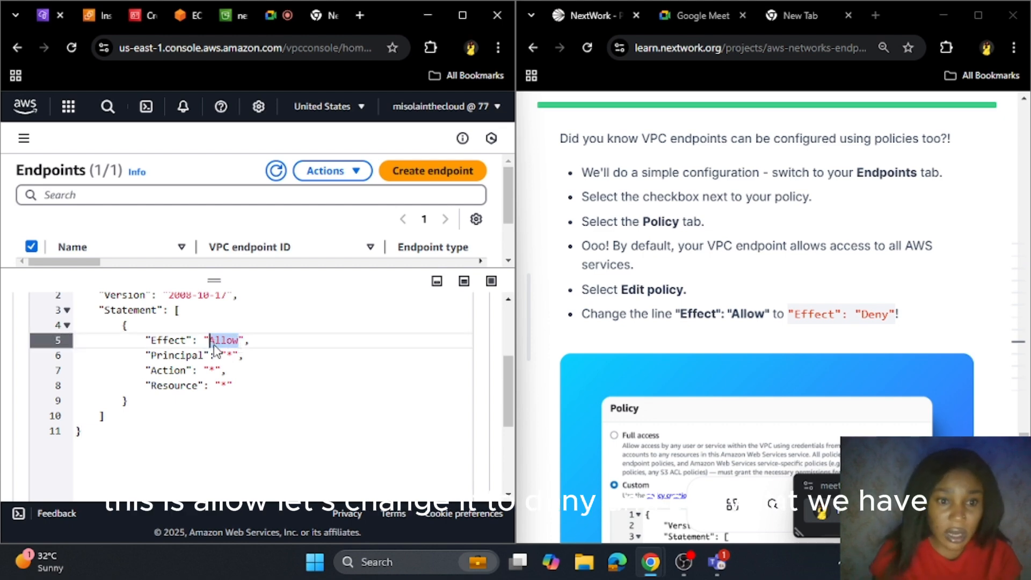
click(227, 340)
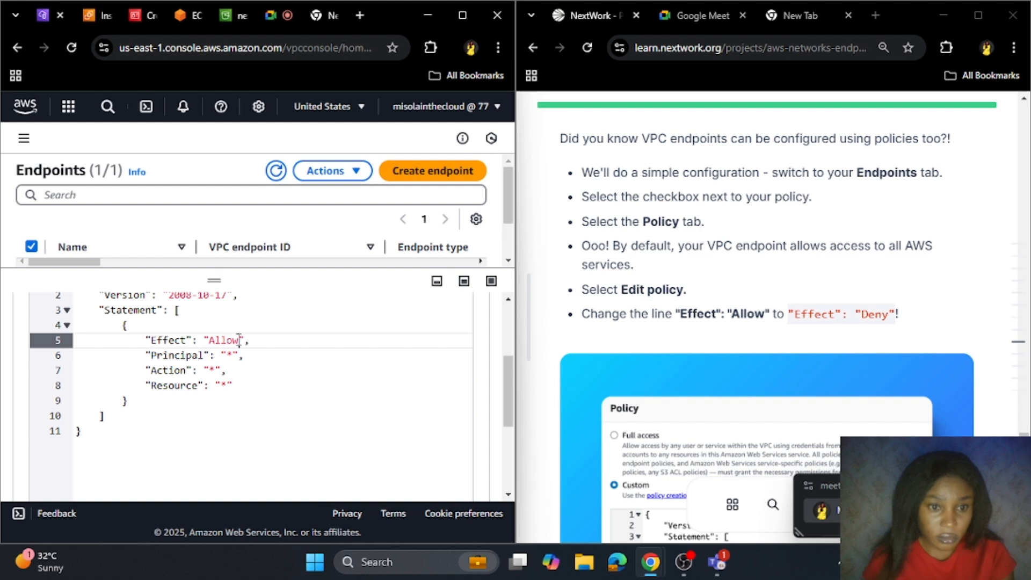
scroll(277, 428, down, 3)
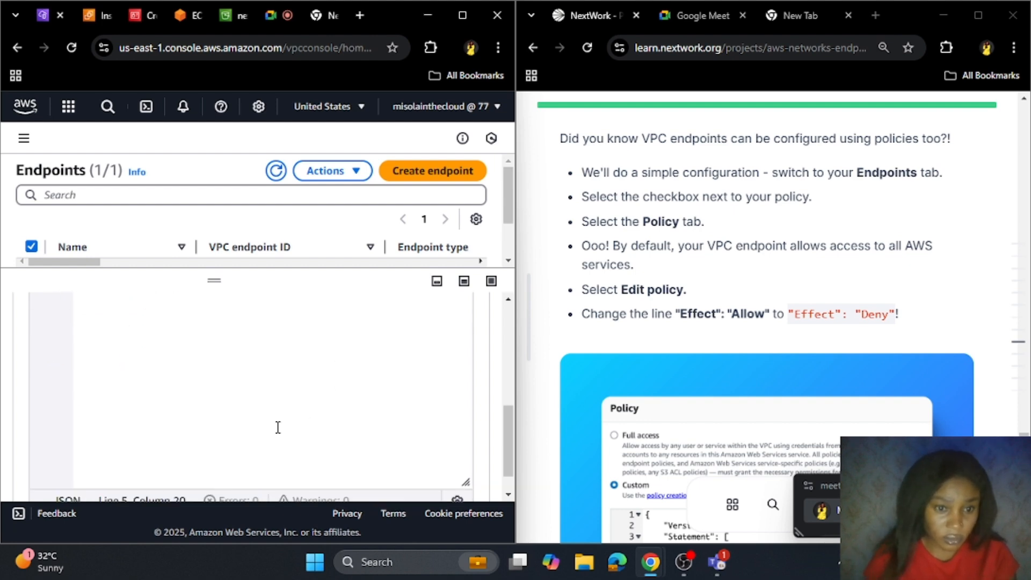
scroll(328, 373, up, 5)
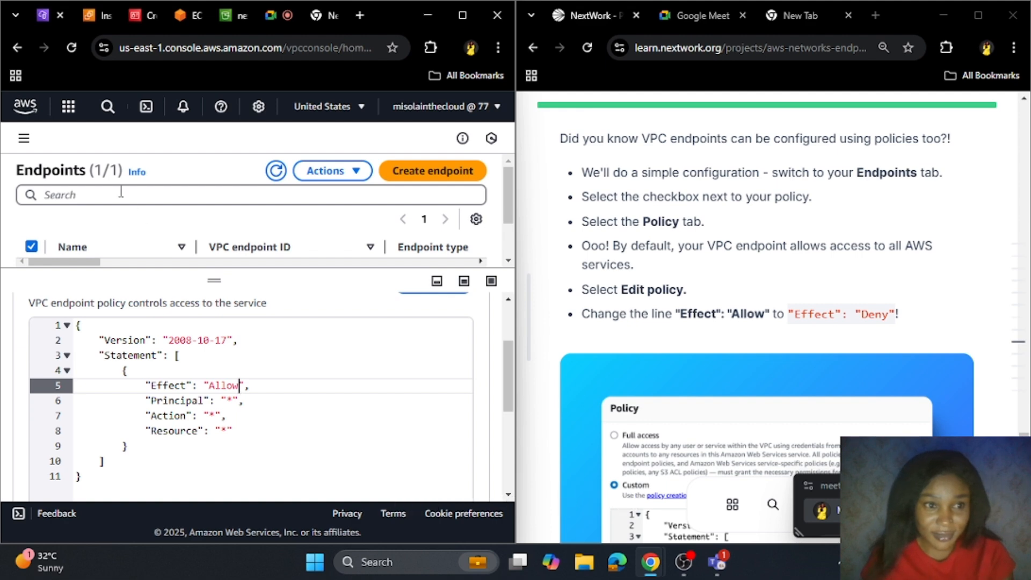
Look through the VPC dashboard navigation and reopen the Endpoints page under PrivateLink and Lattice
click(23, 138)
scroll(62, 440, down, 2)
scroll(62, 440, down, 1)
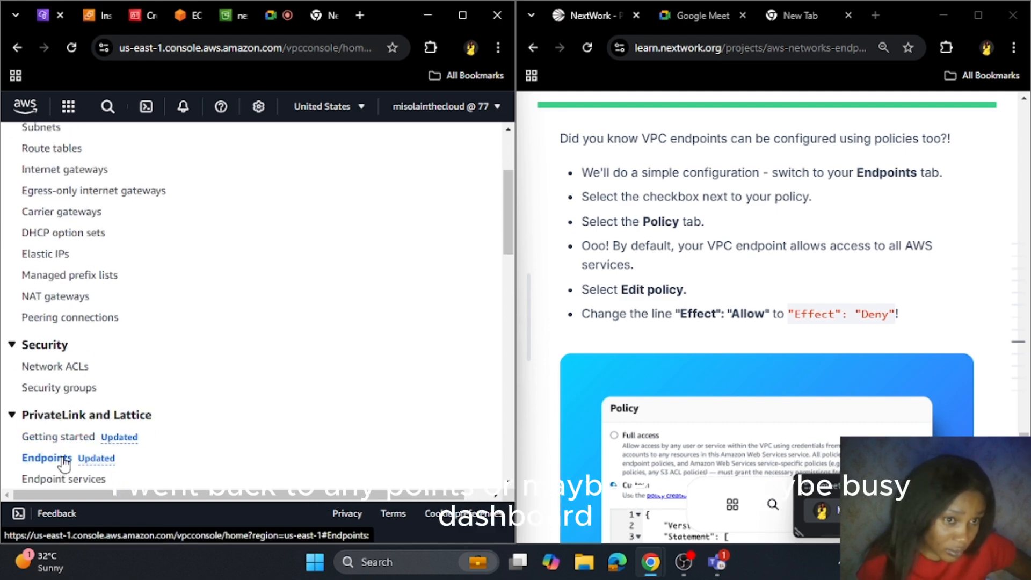
scroll(51, 322, up, 3)
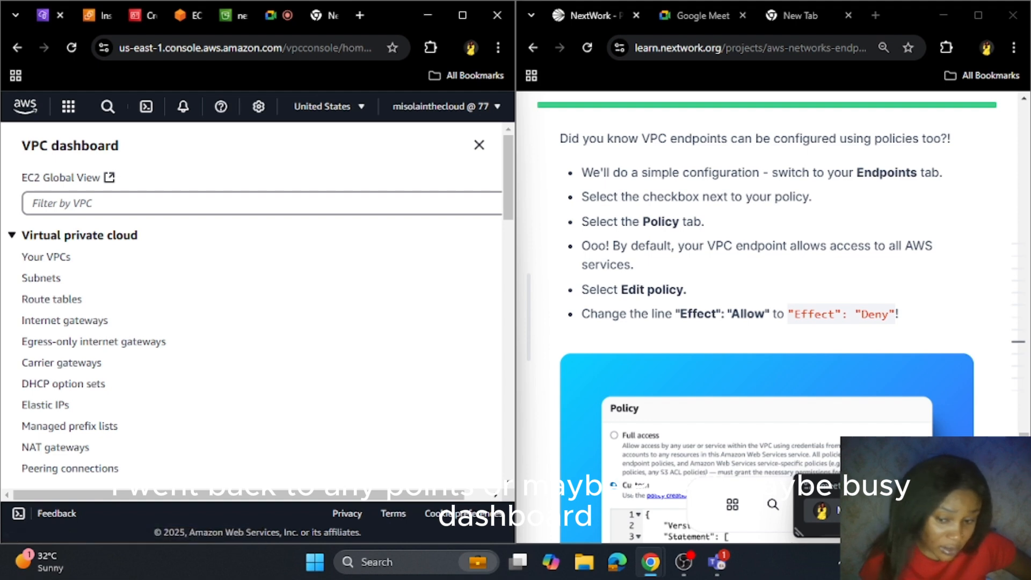
scroll(46, 419, down, 2)
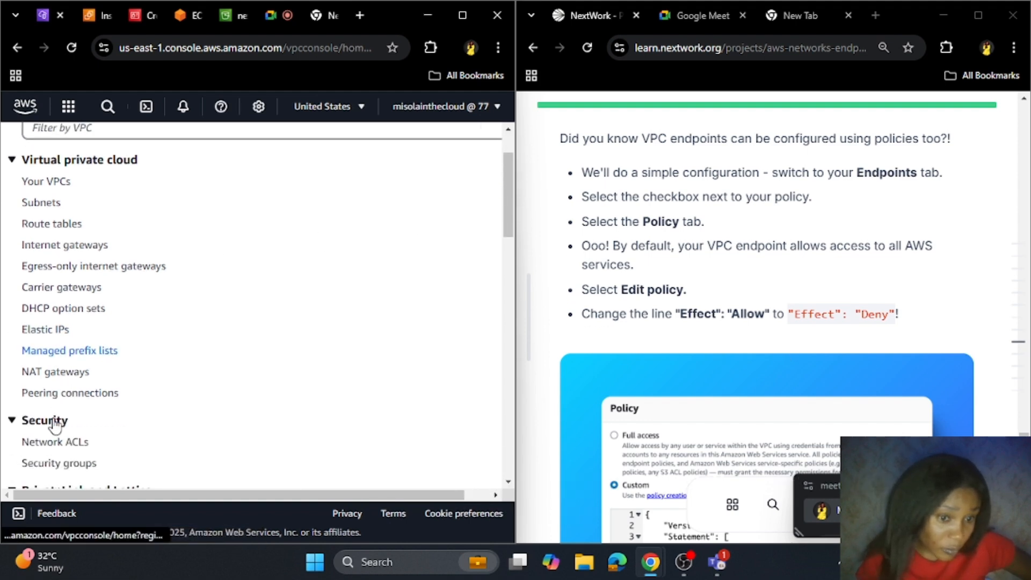
scroll(61, 436, down, 3)
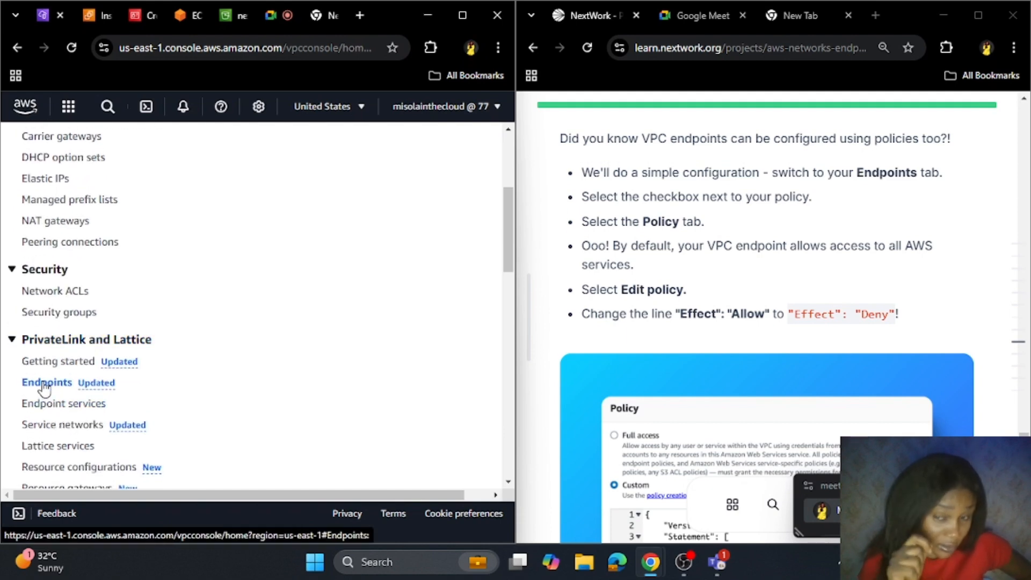
click(47, 389)
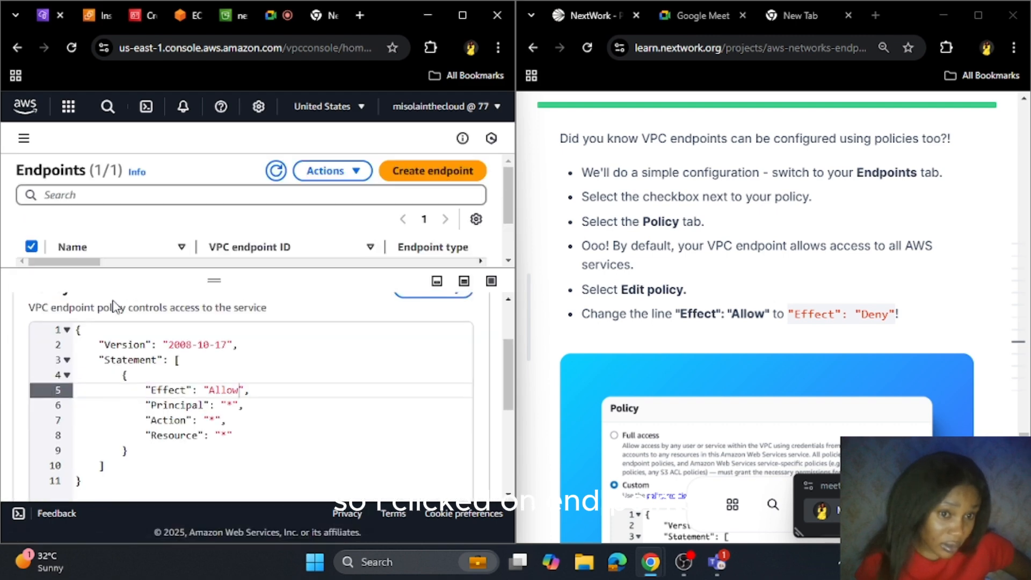
Look over the details and route tables of NextWork VPC Endpoint, and return to its policy
scroll(114, 306, up, 3)
click(48, 346)
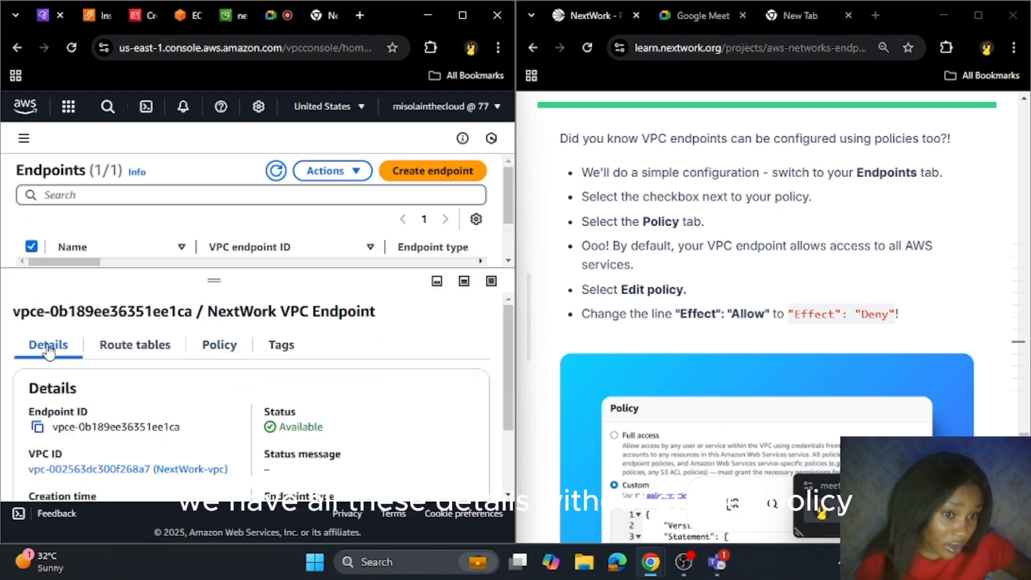
click(129, 350)
click(222, 349)
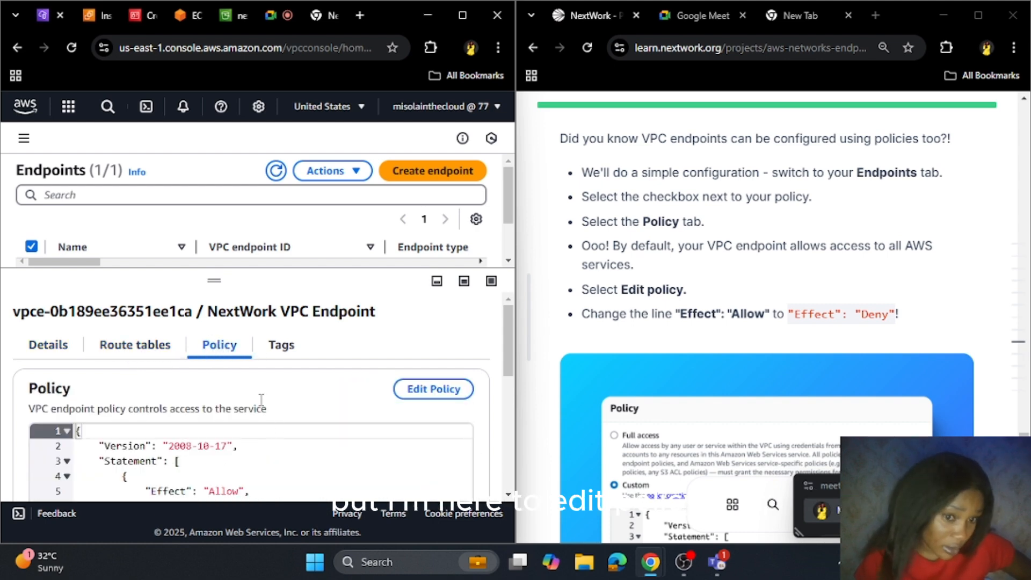
Edit the policy of NextWork VPC Endpoint so that "Effect" is "Deny", and save it
click(434, 389)
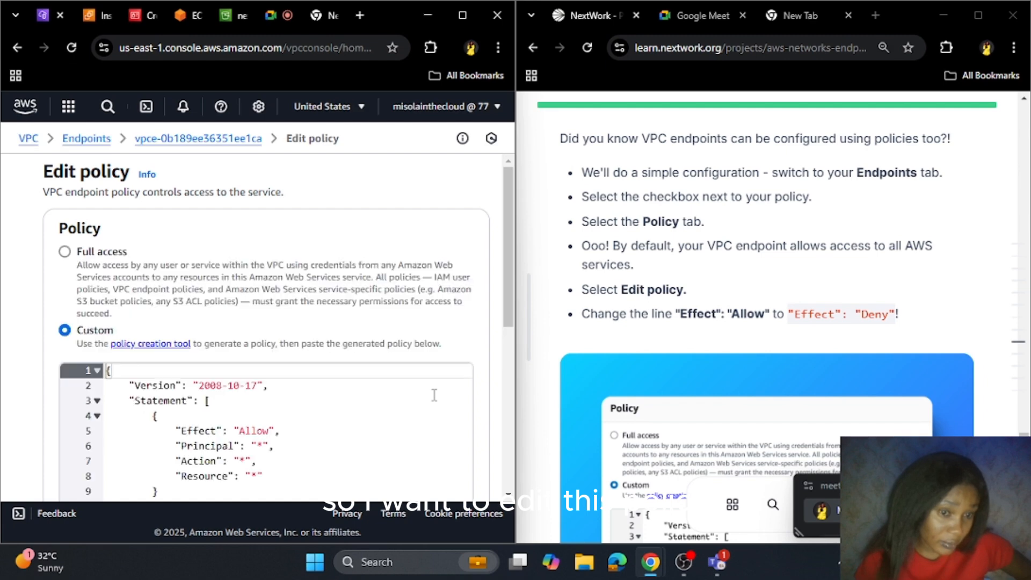
click(267, 433)
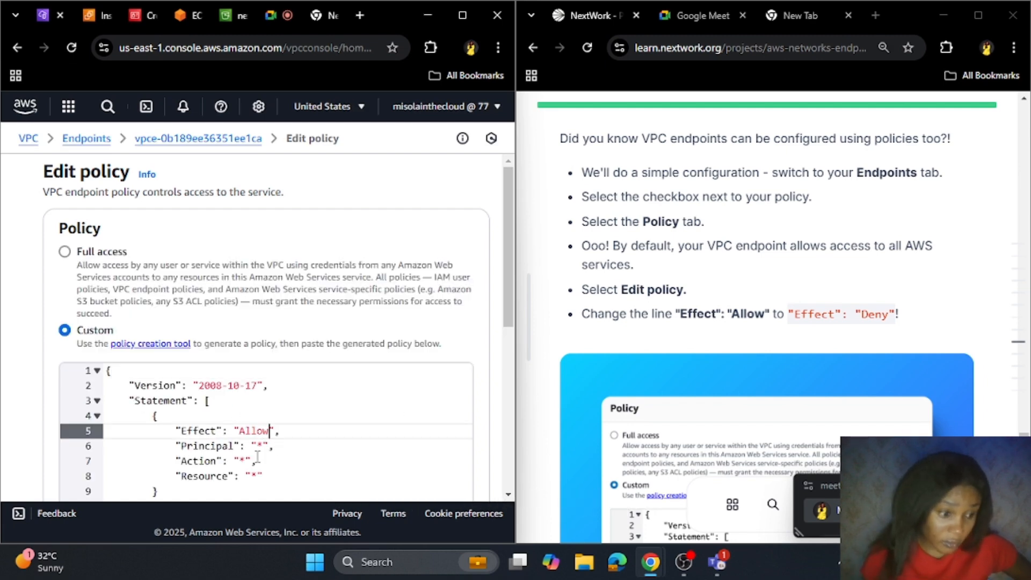
key(BackSpace)
key(BackSpace)
key(BackSpace)
key(BackSpace)
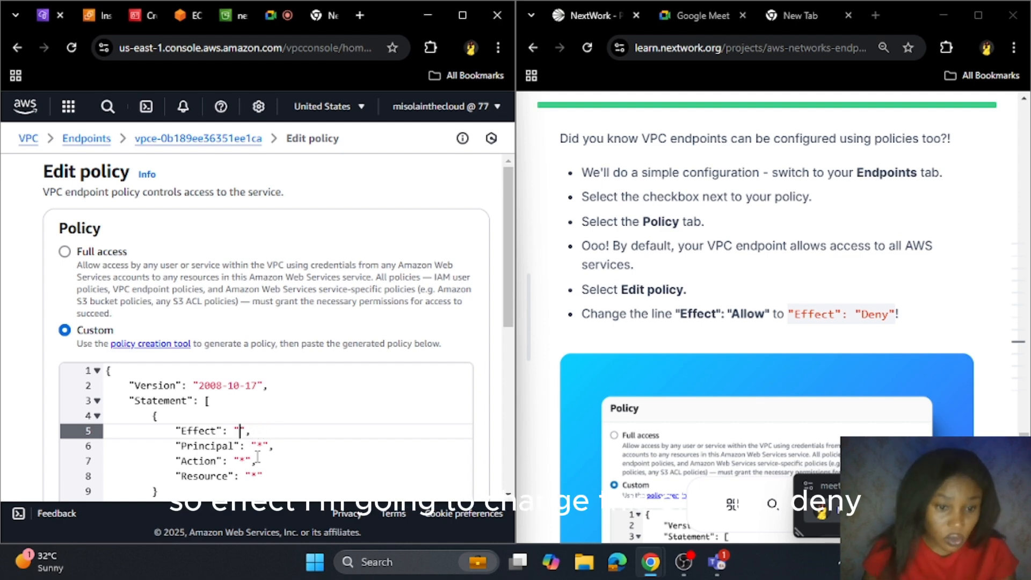
text(Deny)
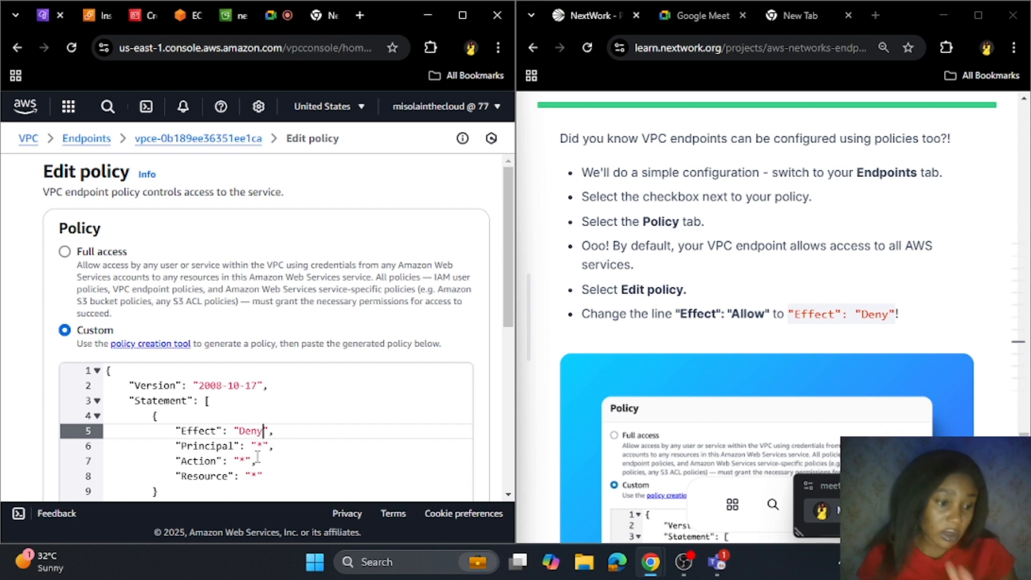
scroll(401, 274, down, 5)
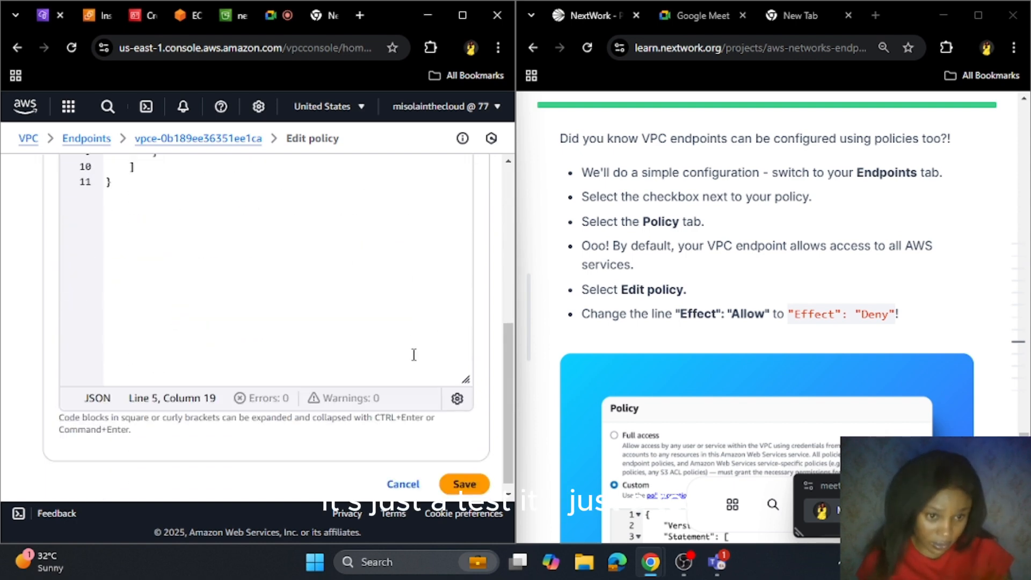
click(459, 473)
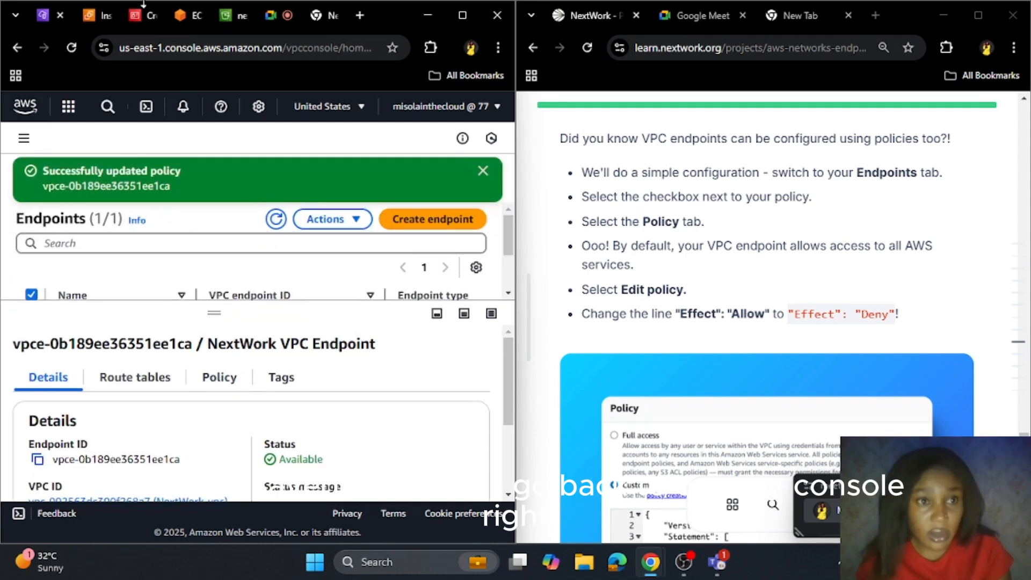
In the EC2 Instance Connect terminal, rerun aws s3 ls on the VPC endpoints bucket to test access under the Deny policy
click(194, 16)
click(342, 429)
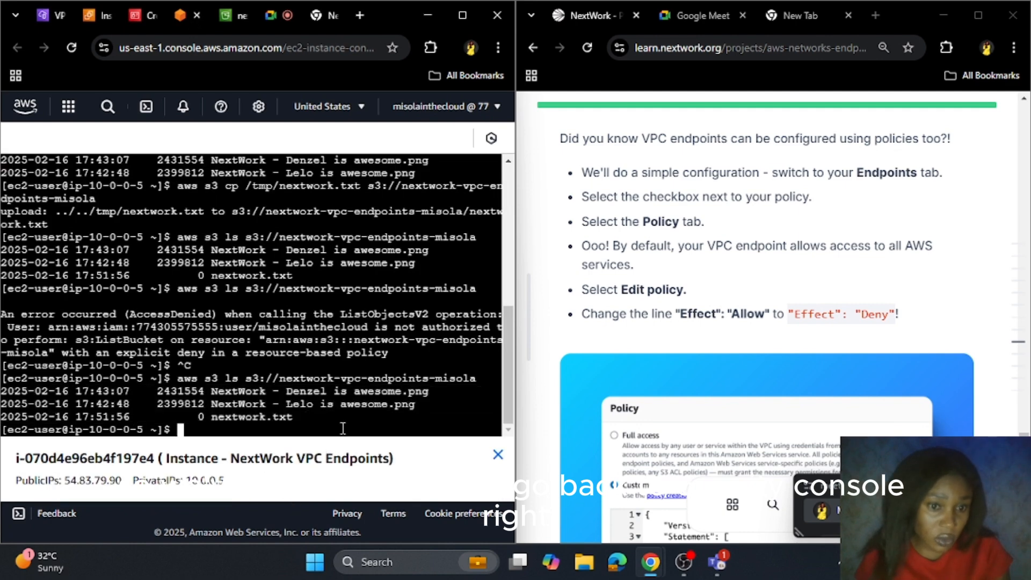
drag(177, 378, 480, 379)
click(307, 416)
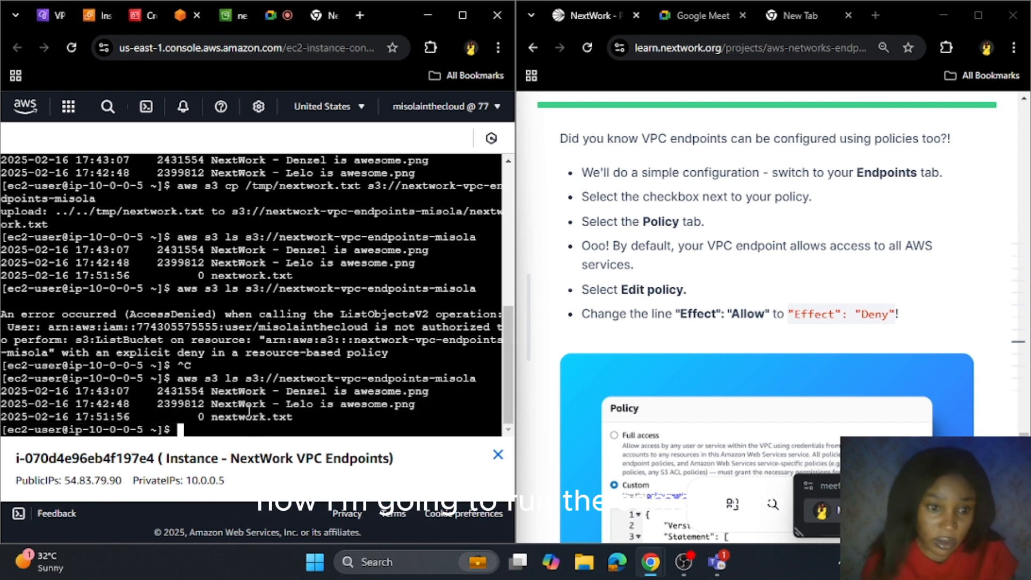
text(aws s3 ls s3://nextwork-vpc-endpoints-misola)
key(Return)
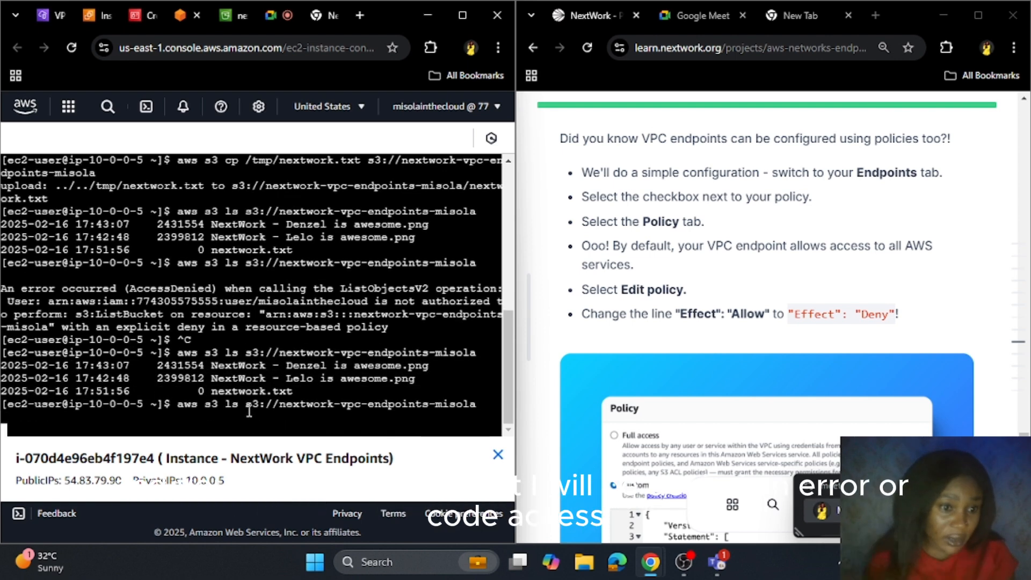
drag(29, 375, 413, 397)
click(314, 387)
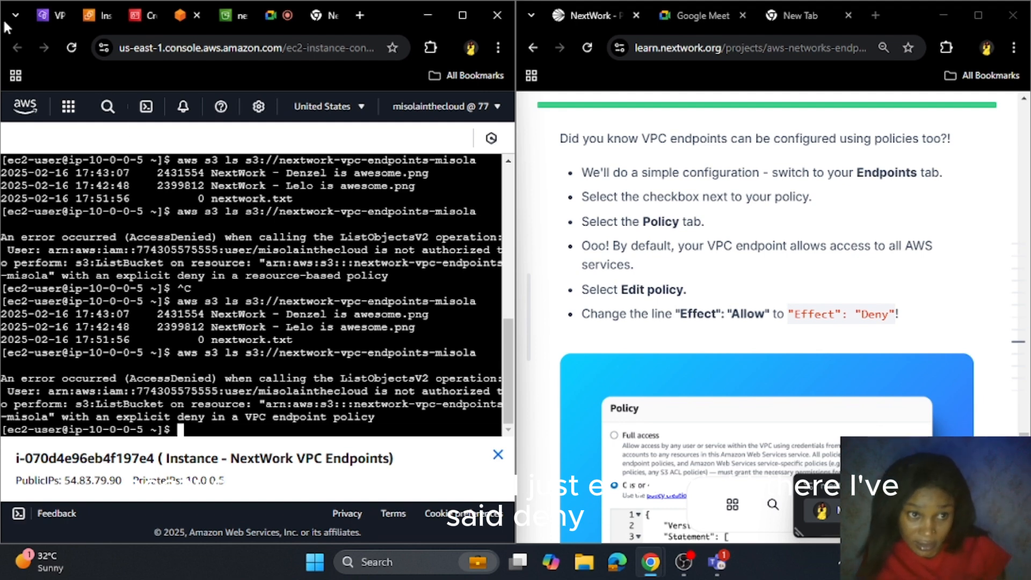
Return to the VPC Endpoints page and check the saved "Effect" line in NextWork VPC Endpoint's policy
click(43, 16)
scroll(215, 376, down, 2)
scroll(216, 375, up, 2)
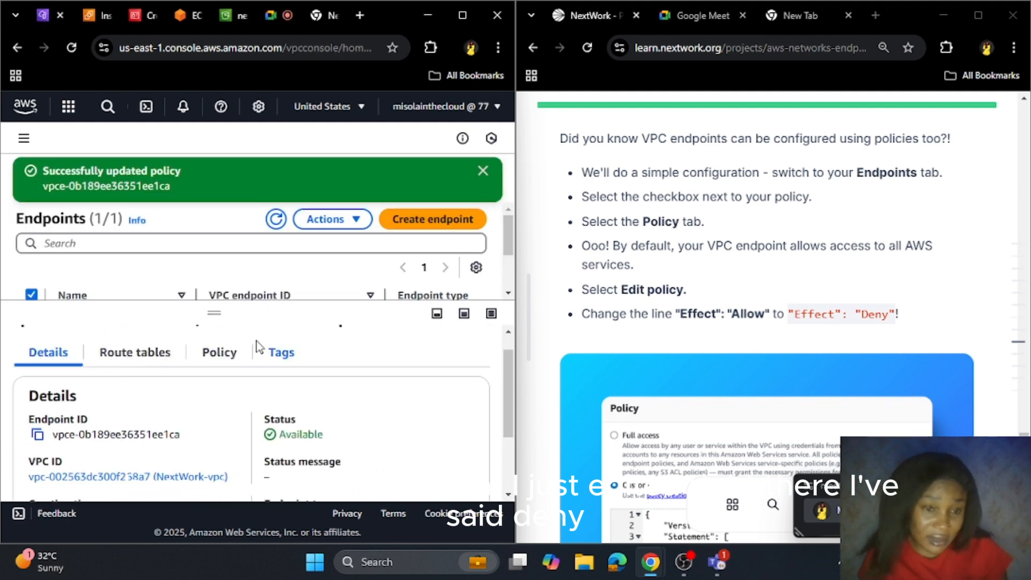
click(217, 376)
scroll(270, 423, down, 3)
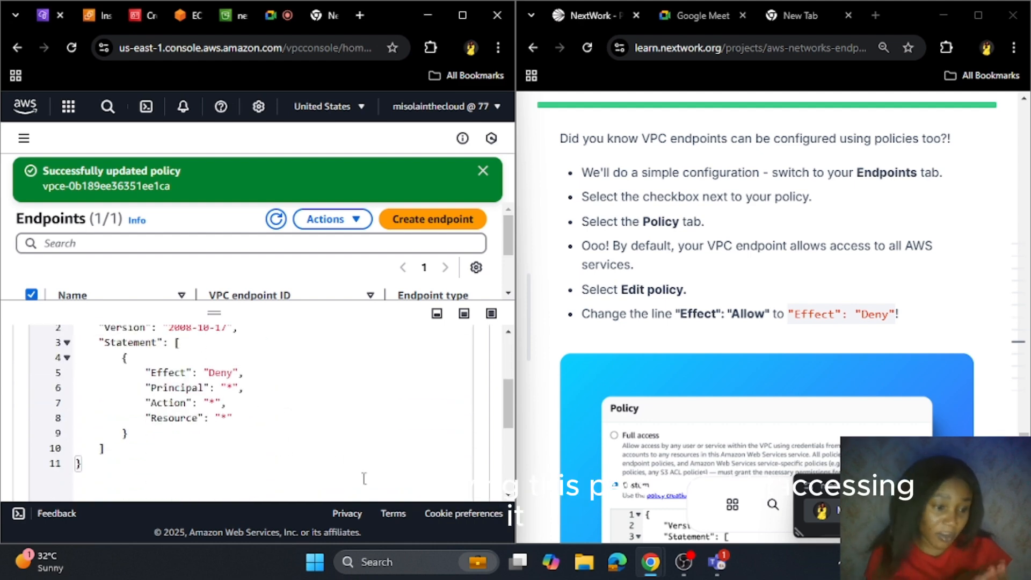
scroll(350, 430, up, 3)
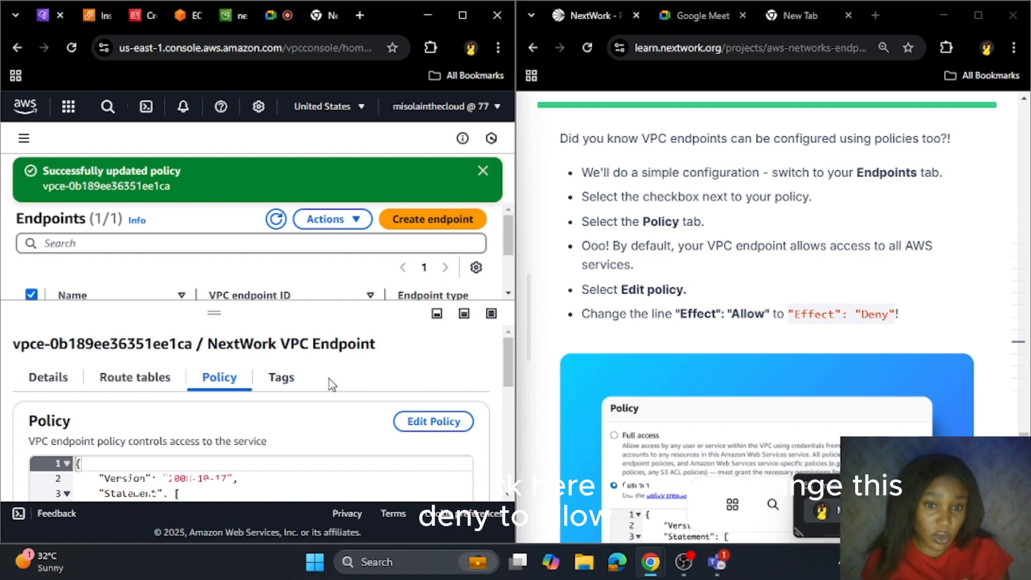
Change "Effect" back to "Allow" in NextWork VPC Endpoint's policy and save it
click(435, 422)
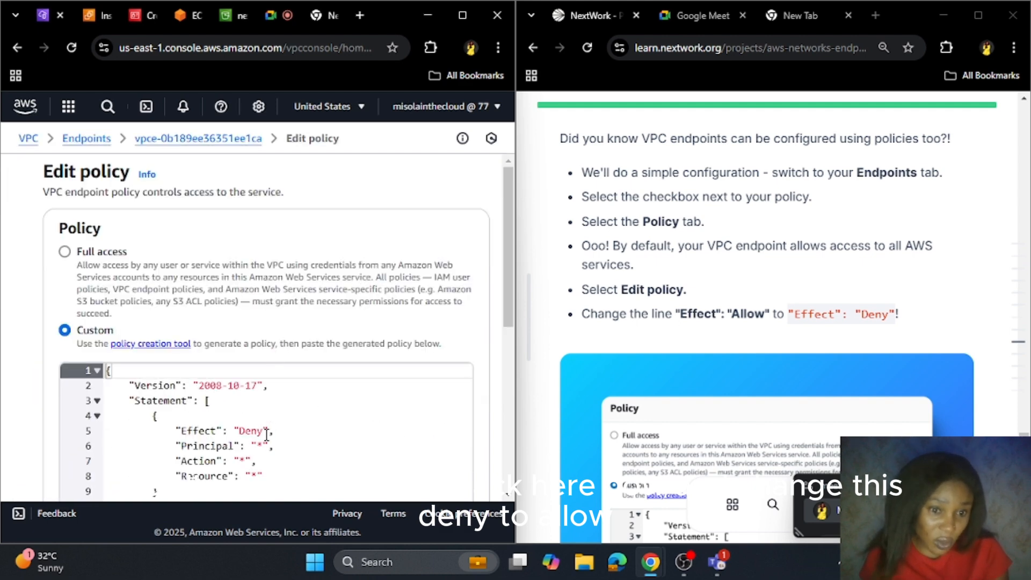
click(266, 434)
key(BackSpace)
key(BackSpace)
key(BackSpace)
key(BackSpace)
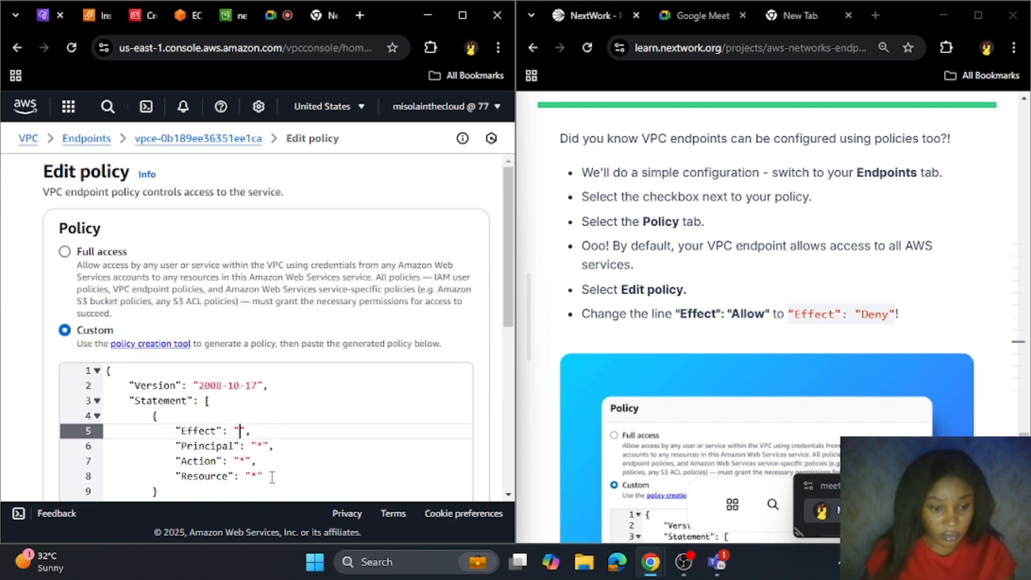
text(Allow)
scroll(407, 230, down, 5)
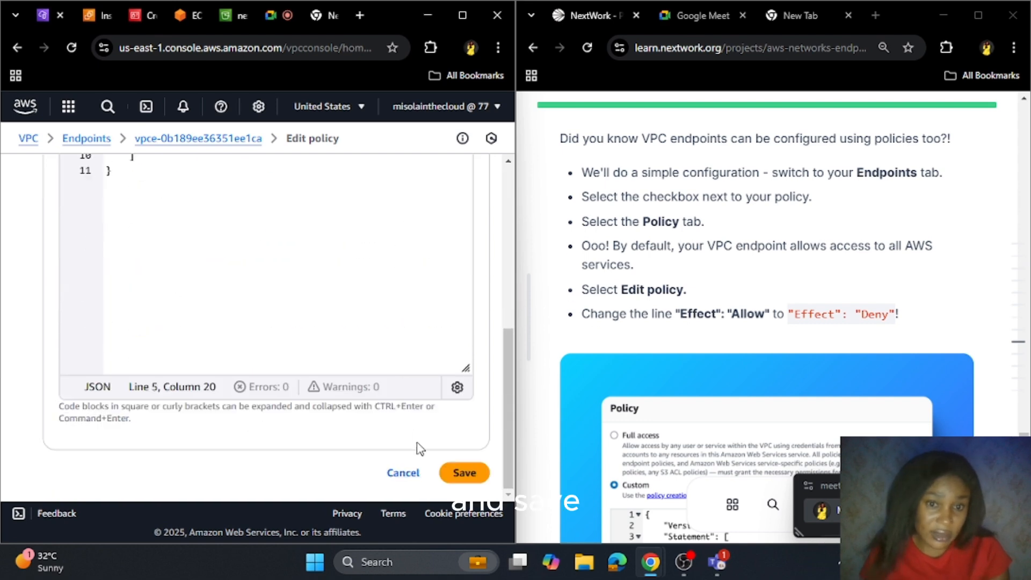
click(465, 473)
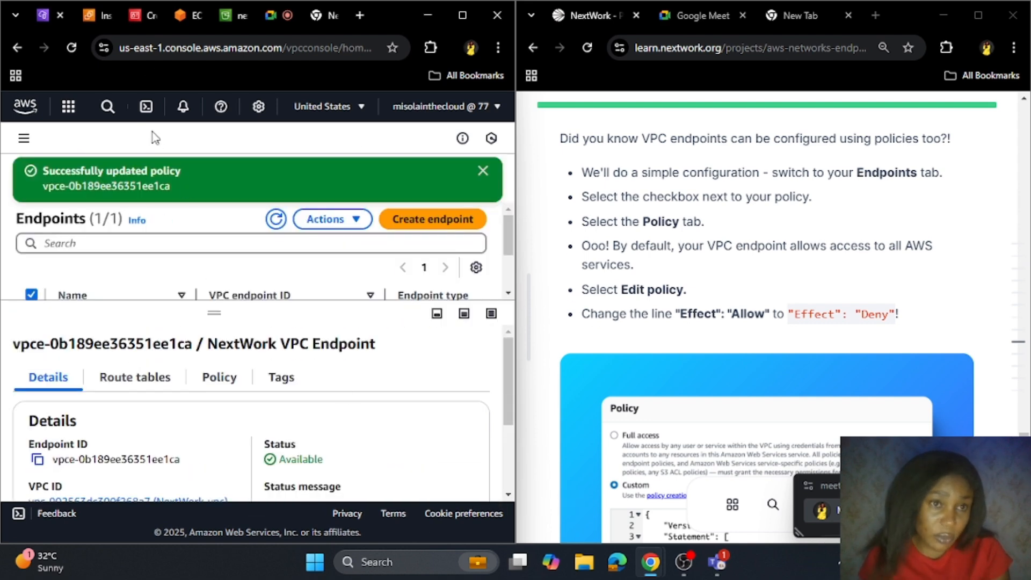
Rerun the aws s3 ls command on the VPC endpoints bucket in the EC2 Instance Connect terminal and highlight the returned files
click(180, 17)
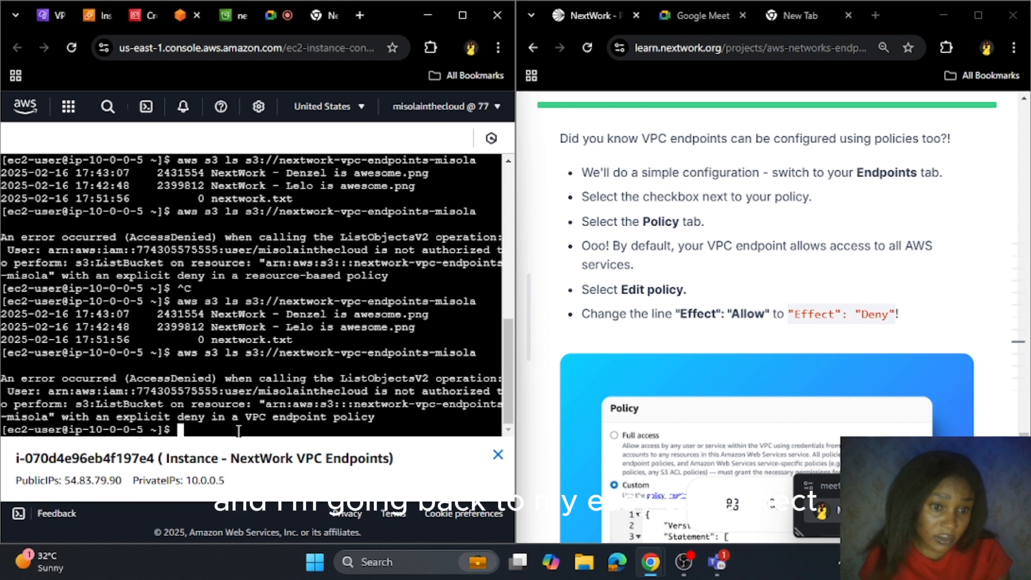
key(Up)
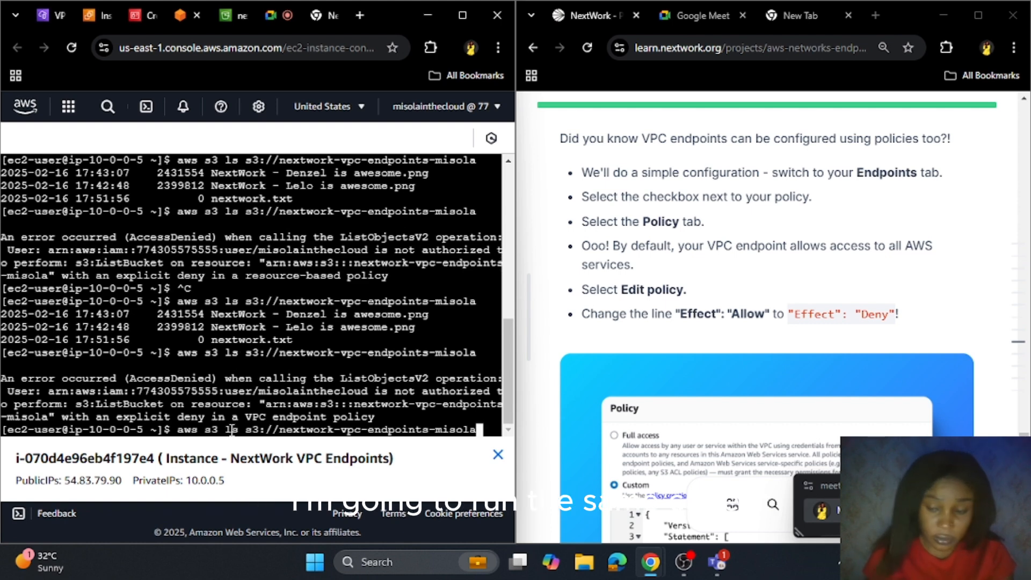
key(Return)
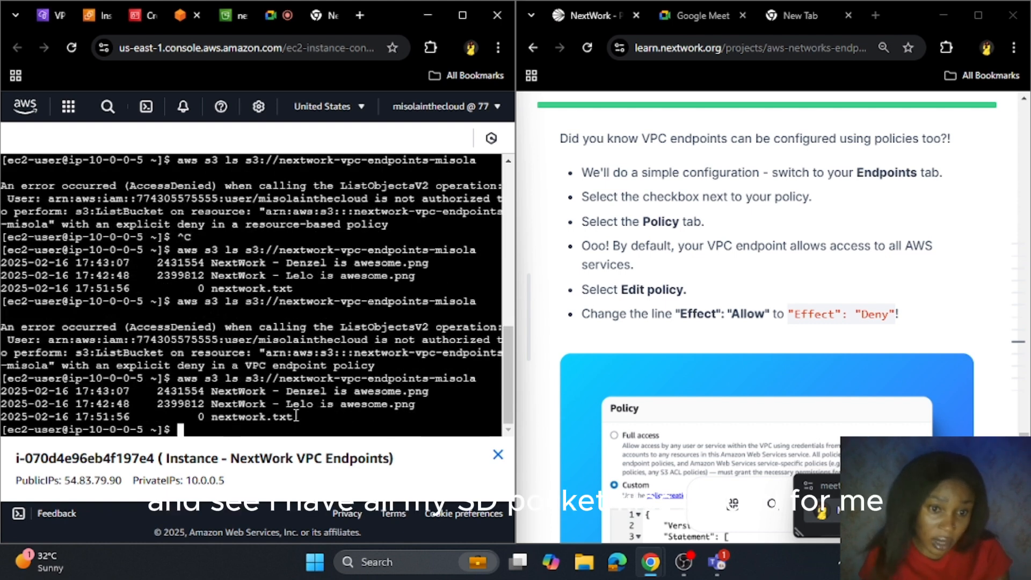
drag(306, 416, 1, 392)
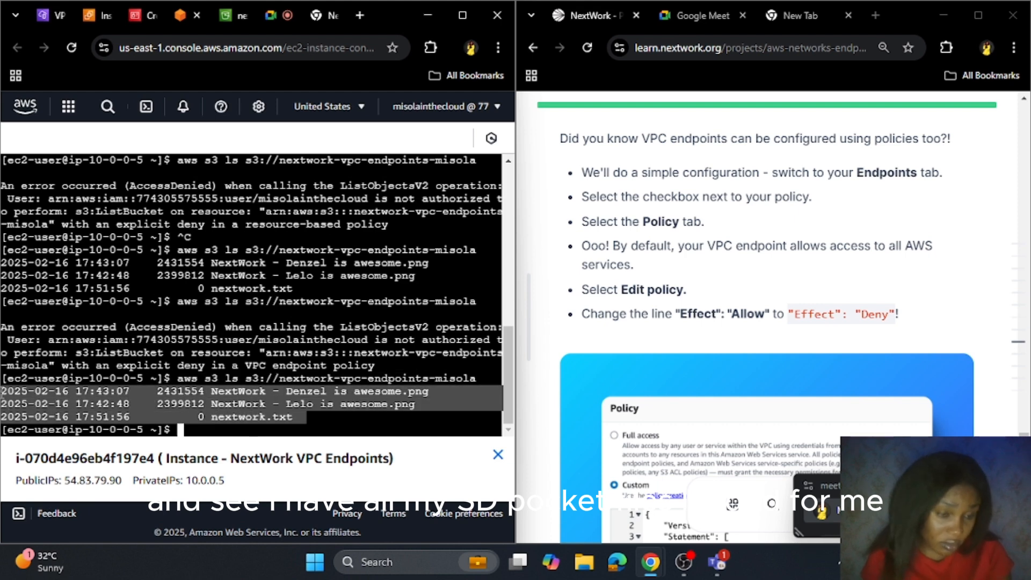
click(299, 427)
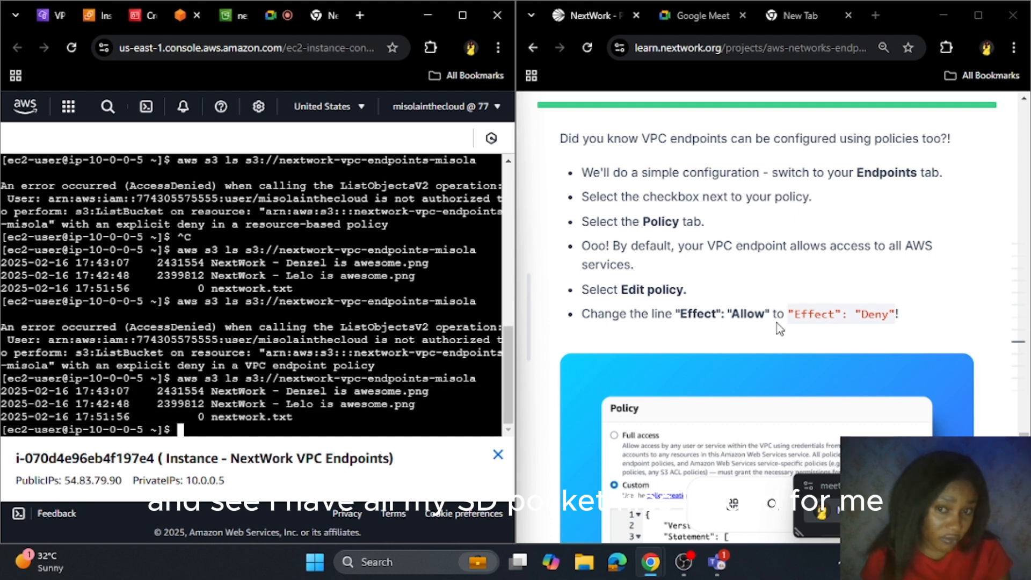
Read the guide from the end of Step 8 through the project summary to the instructions for deleting the S3 buckets
scroll(759, 354, down, 6)
scroll(763, 369, down, 2)
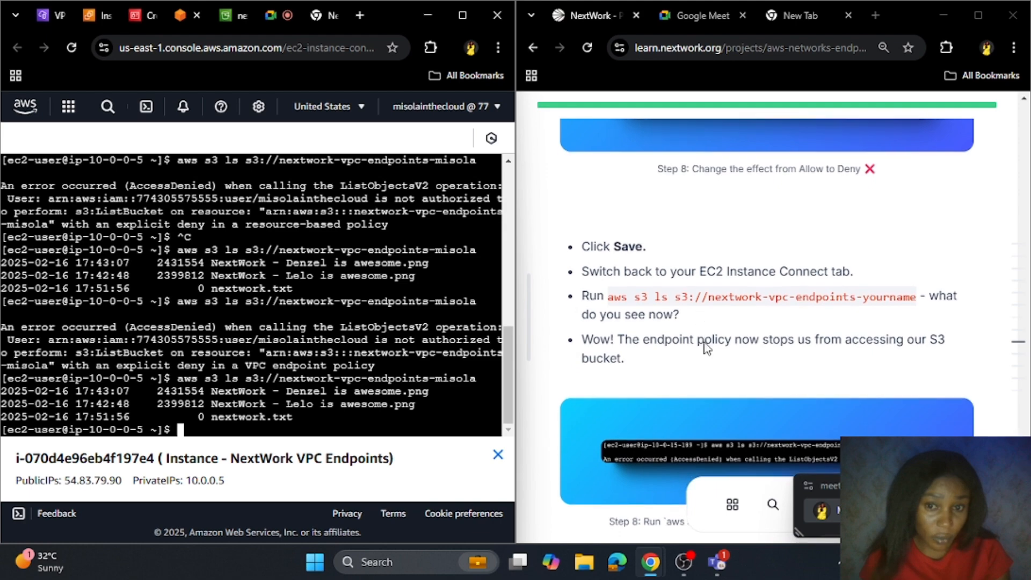
scroll(704, 356, down, 8)
scroll(704, 356, down, 10)
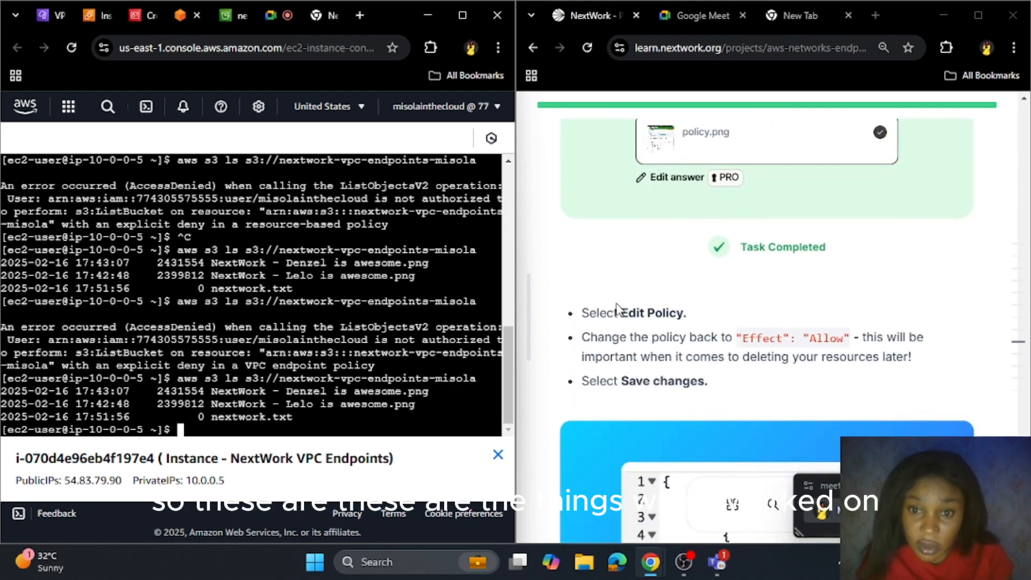
scroll(741, 339, down, 10)
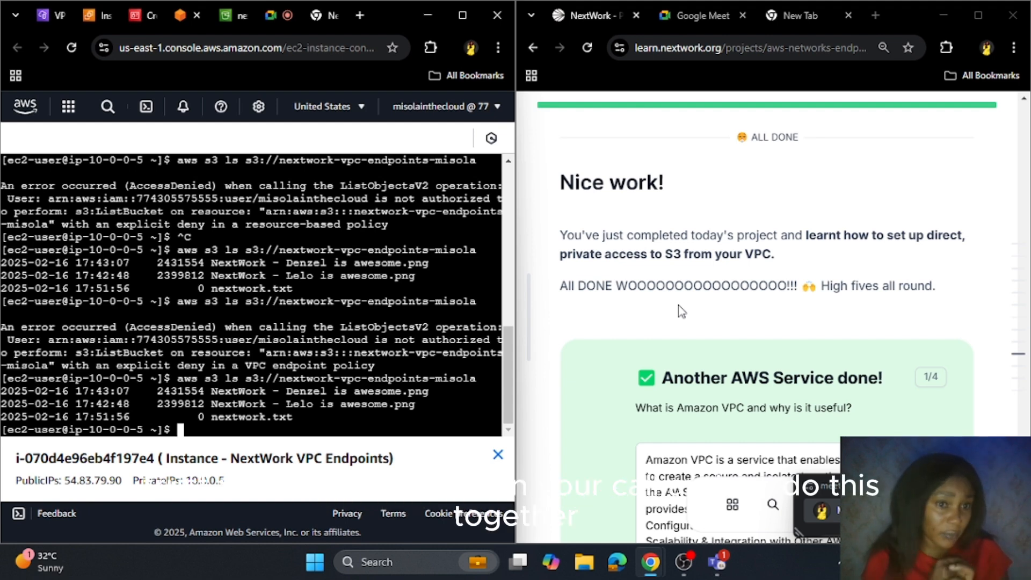
scroll(765, 252, down, 4)
scroll(830, 363, up, 3)
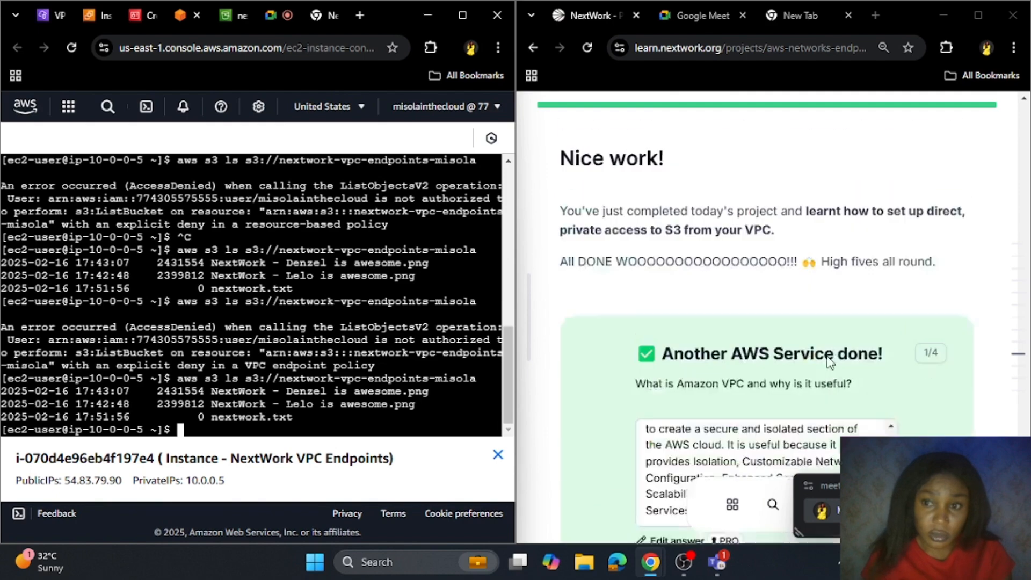
scroll(830, 362, down, 15)
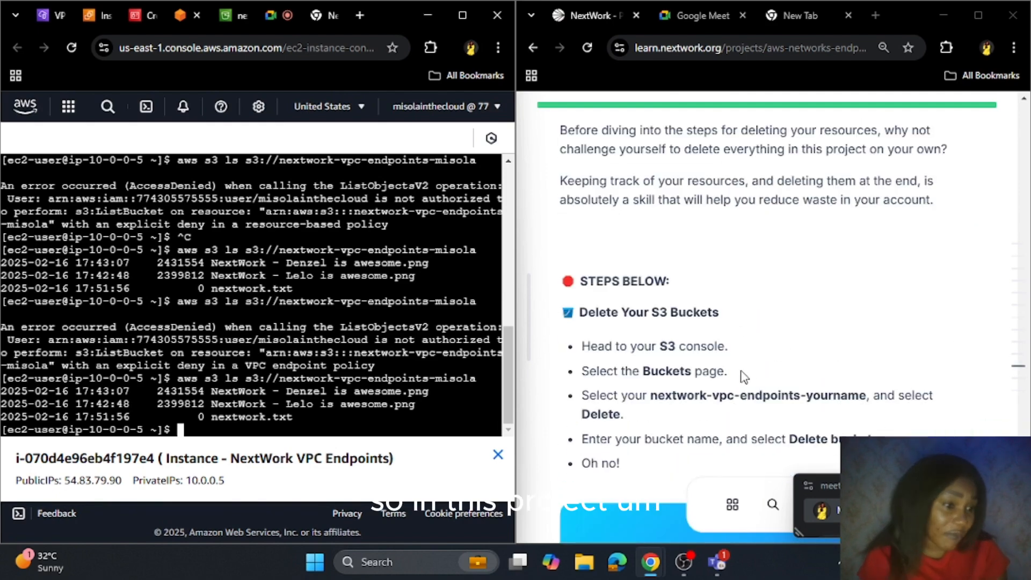
scroll(730, 377, down, 4)
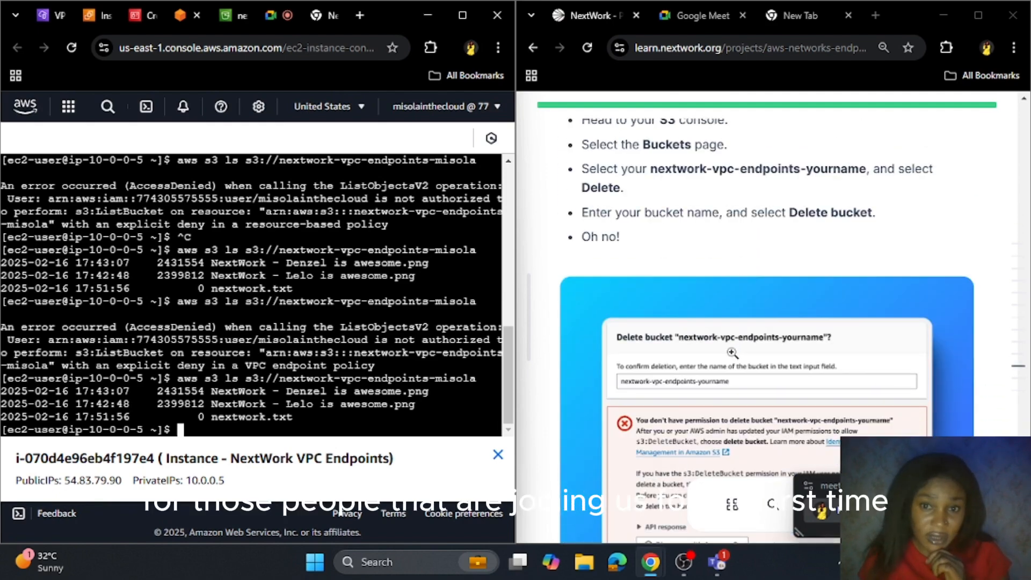
Read the guide's S3 bucket deletion steps, from the console attempt to emptying and removing the bucket through the EC2 instance
scroll(720, 349, down, 12)
scroll(711, 347, up, 12)
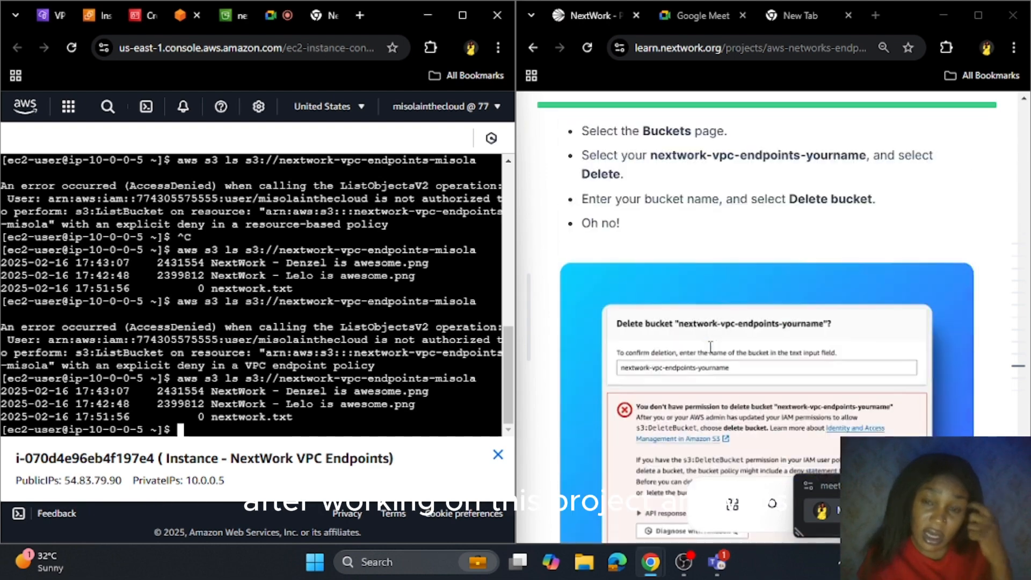
scroll(711, 346, up, 6)
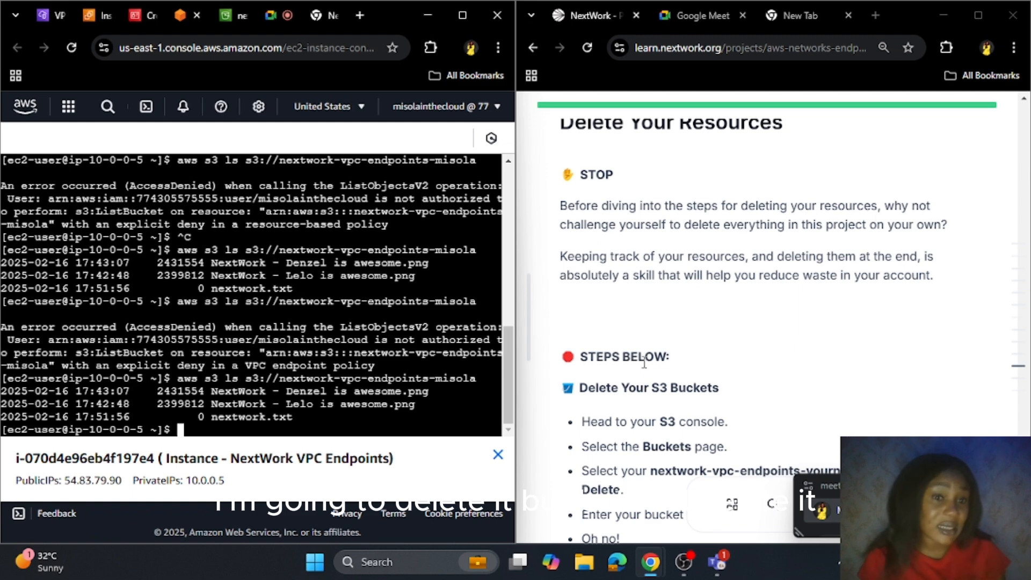
scroll(599, 380, down, 4)
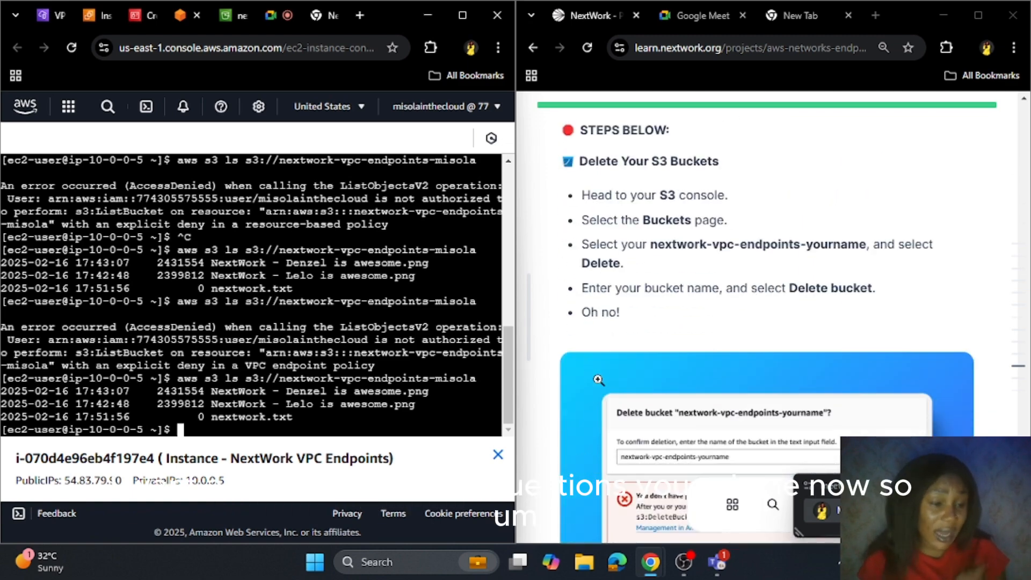
scroll(626, 411, down, 8)
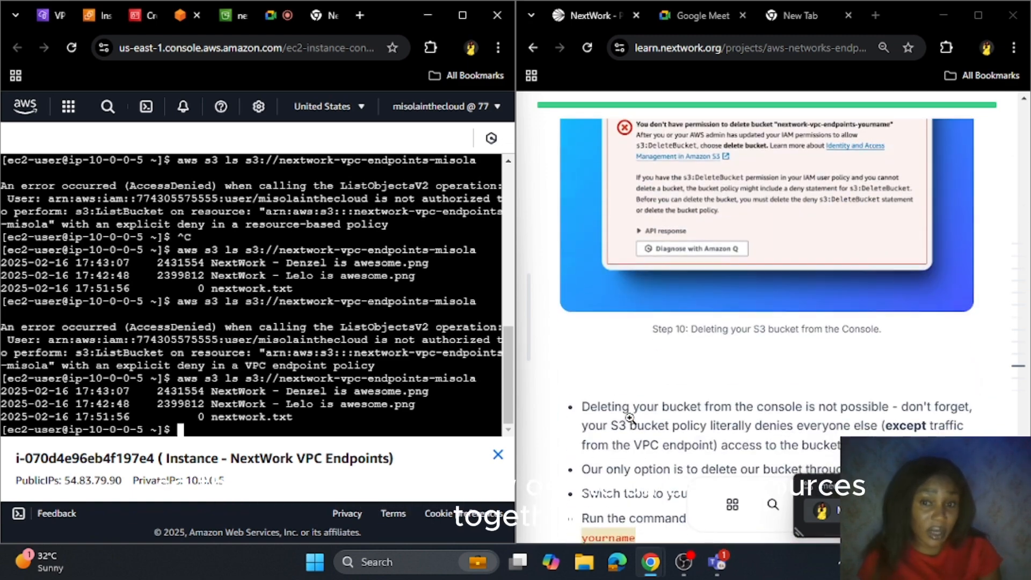
scroll(629, 418, down, 4)
scroll(630, 418, down, 10)
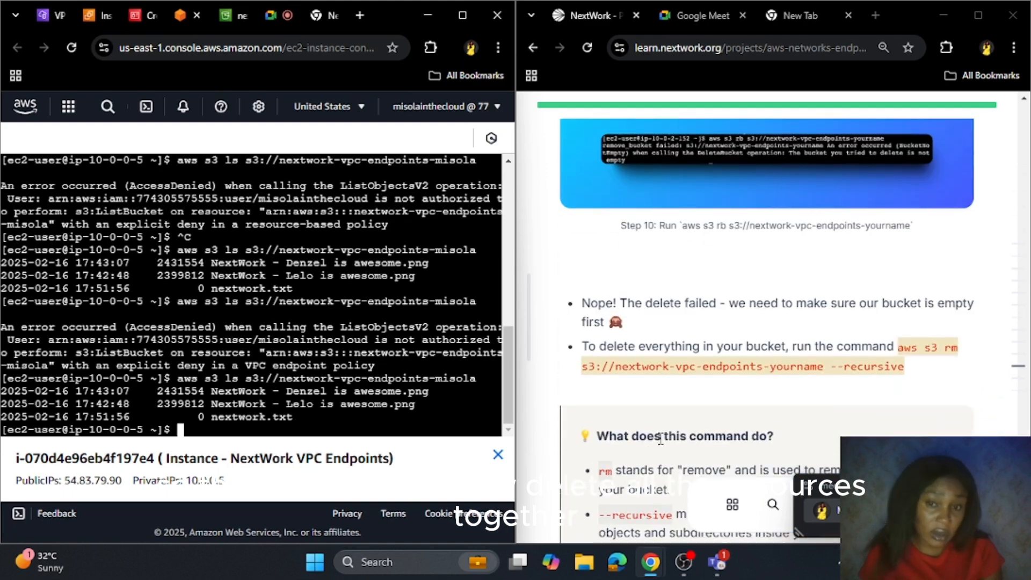
scroll(675, 453, up, 12)
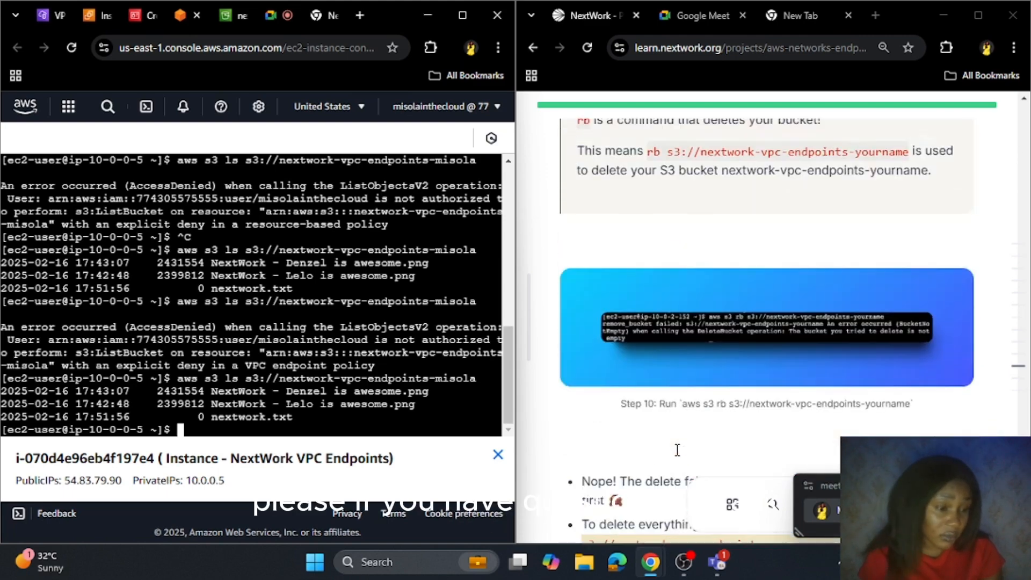
scroll(683, 431, down, 1)
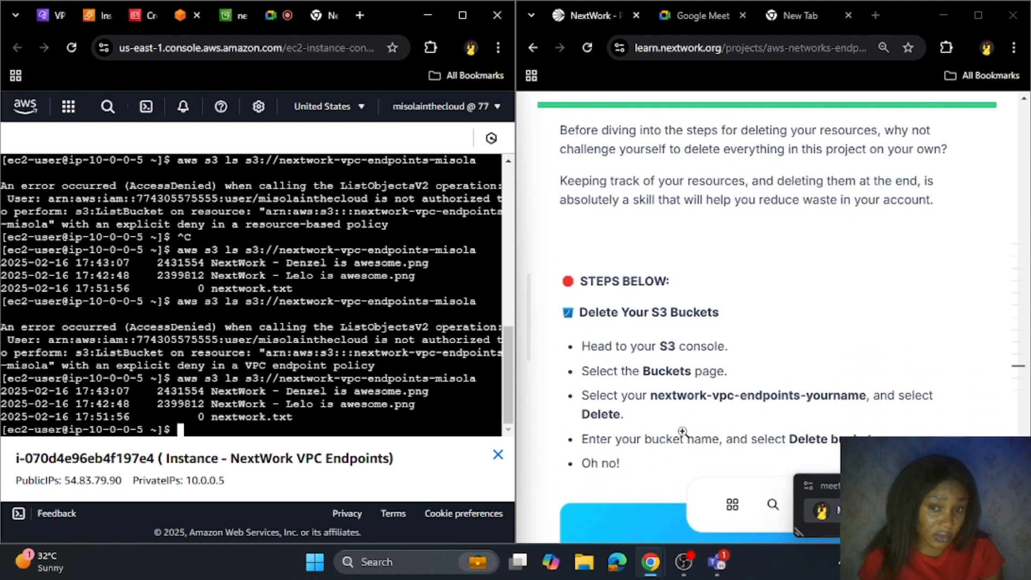
scroll(682, 431, down, 5)
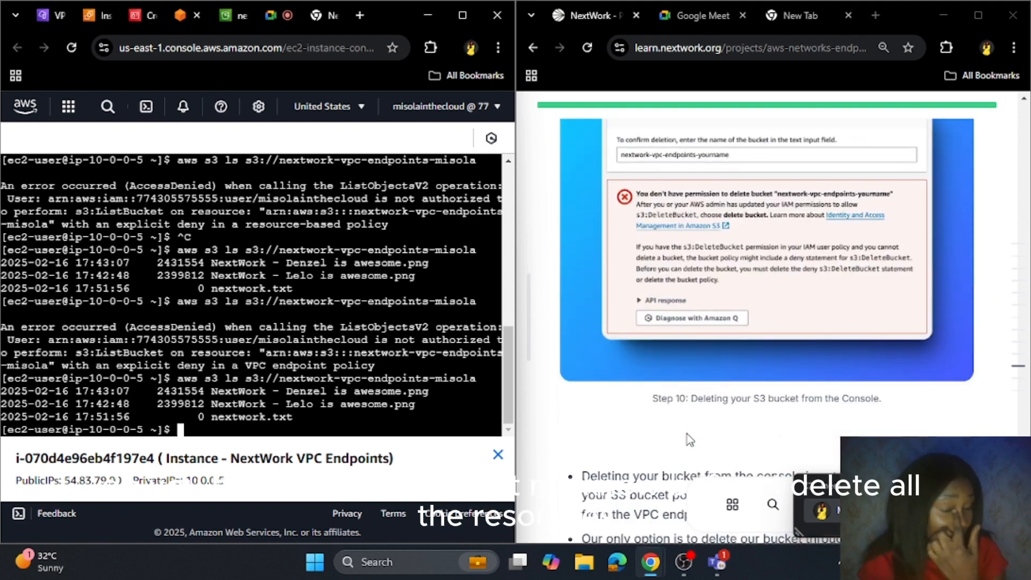
scroll(656, 461, down, 2)
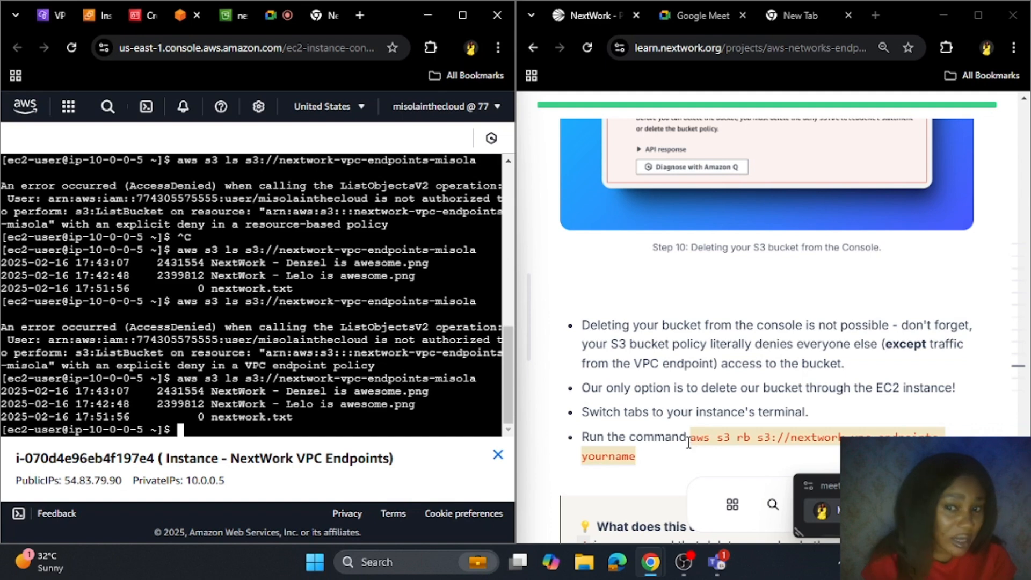
Copy the guide's aws s3 rb command and try to run it unedited in the EC2 Instance Connect terminal
drag(690, 441, 698, 459)
key(ctrl+c)
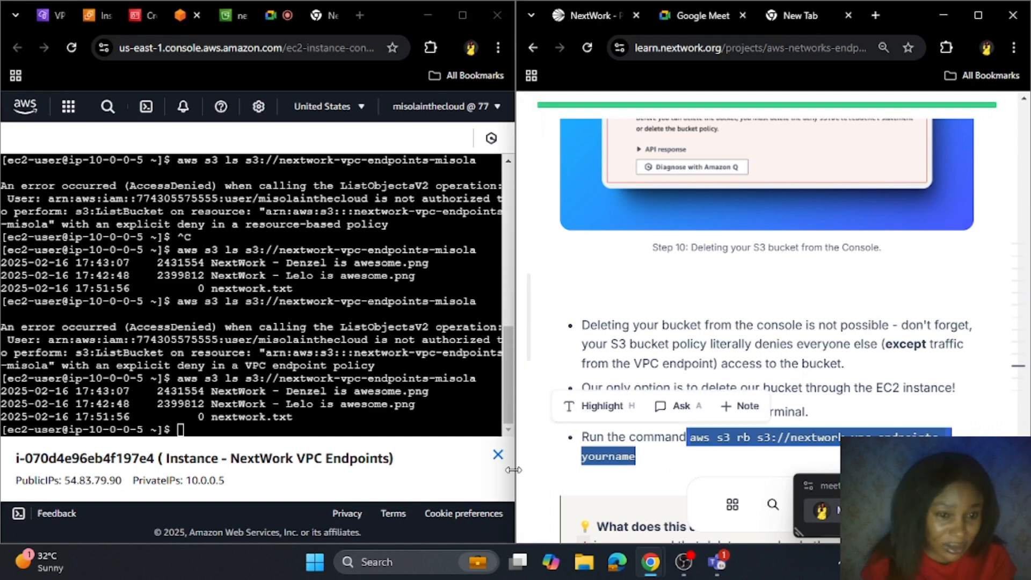
click(305, 428)
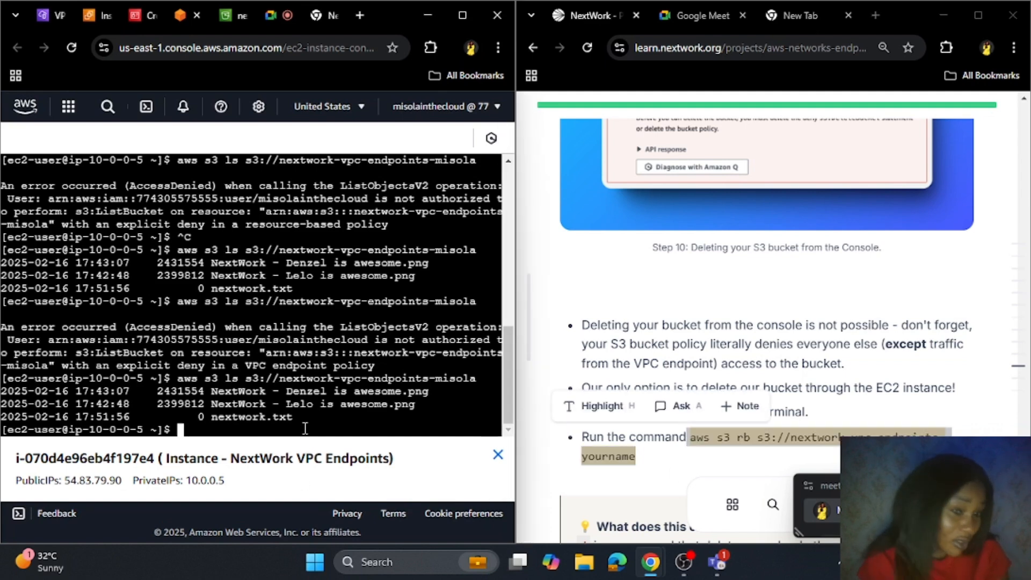
right_click(304, 429)
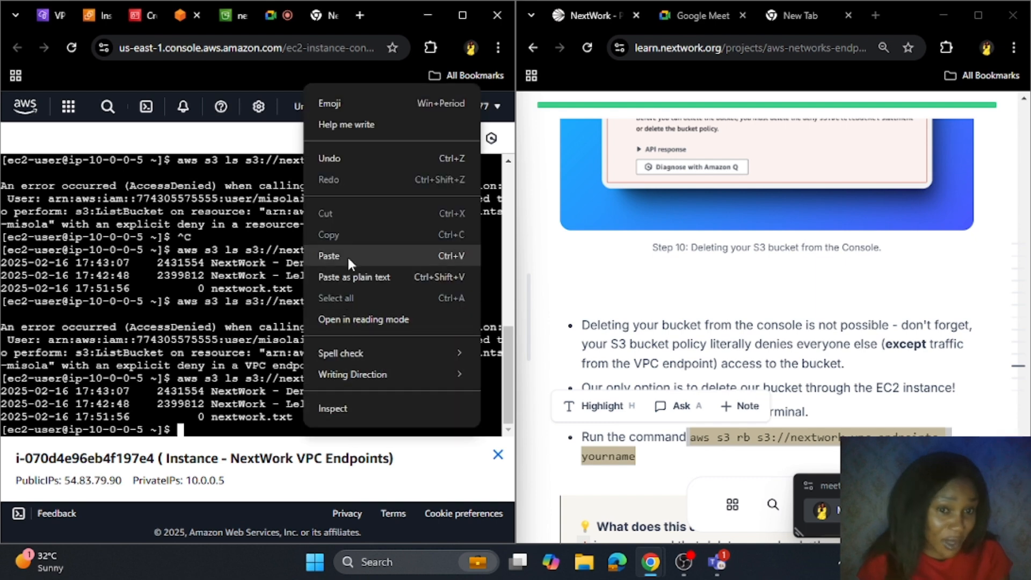
click(347, 254)
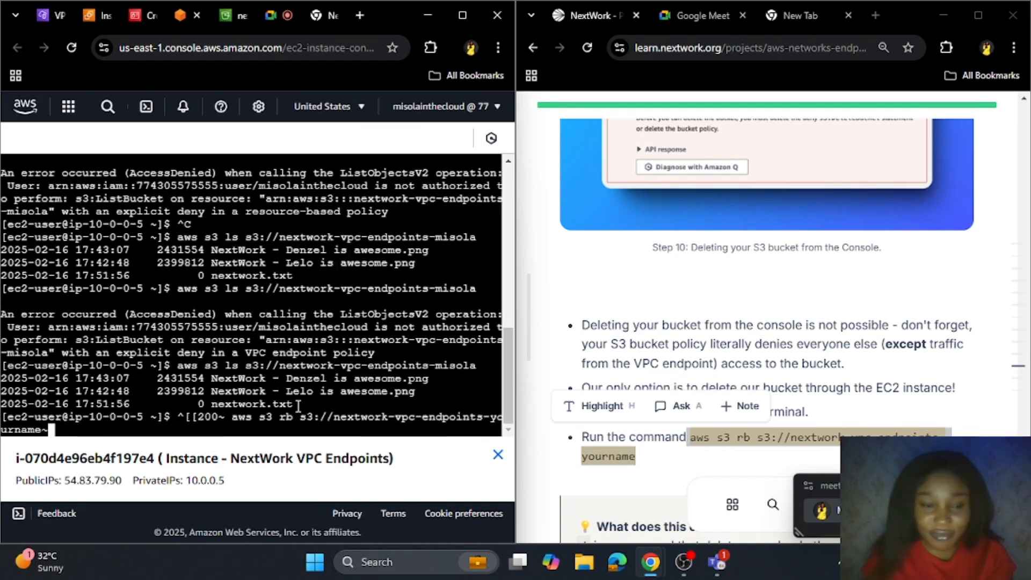
key(Return)
Paste the aws s3 rb command again, replace "yourname" with the VPC endpoints bucket's own suffix, and run it
right_click(268, 425)
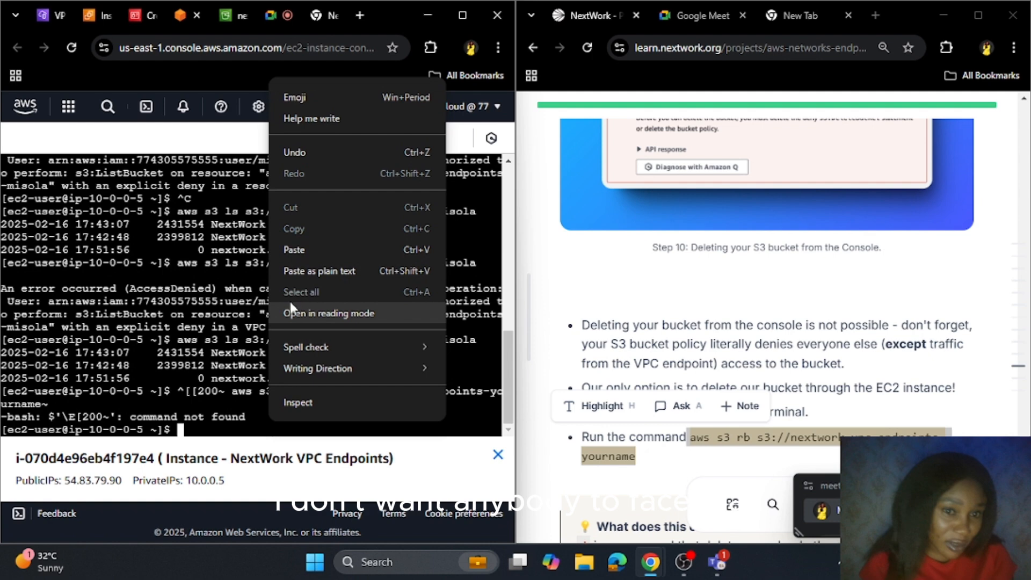
click(294, 250)
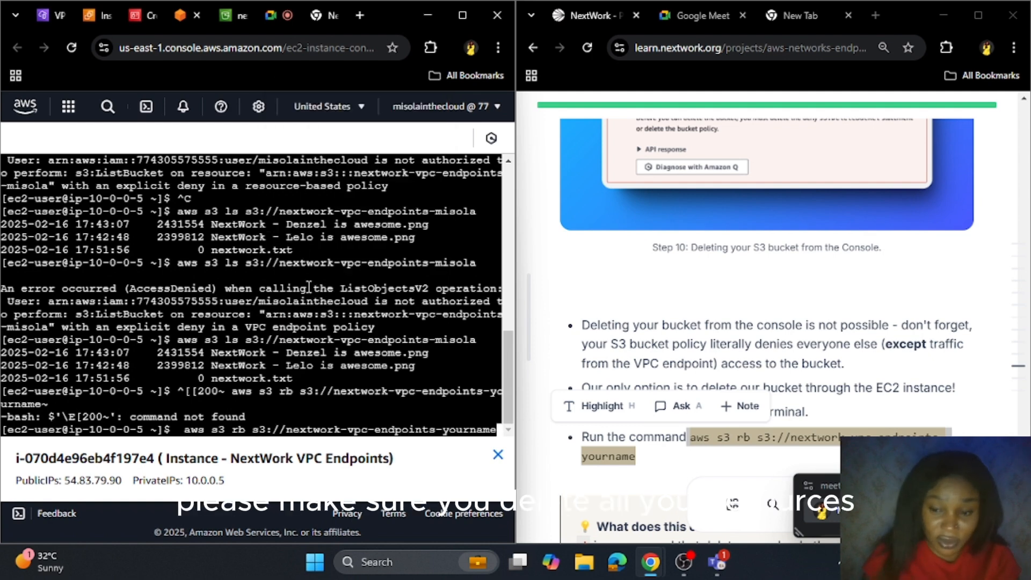
key(BackSpace)
key(BackSpace)
key(BackSpace)
key(BackSpace)
key(BackSpace)
key(BackSpace)
key(BackSpace)
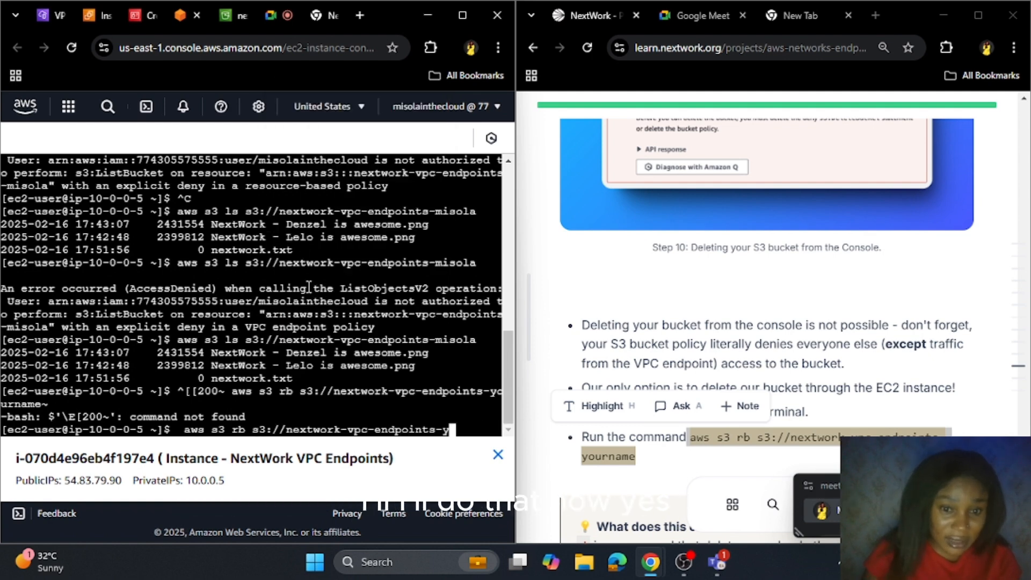
key(BackSpace)
text(misol)
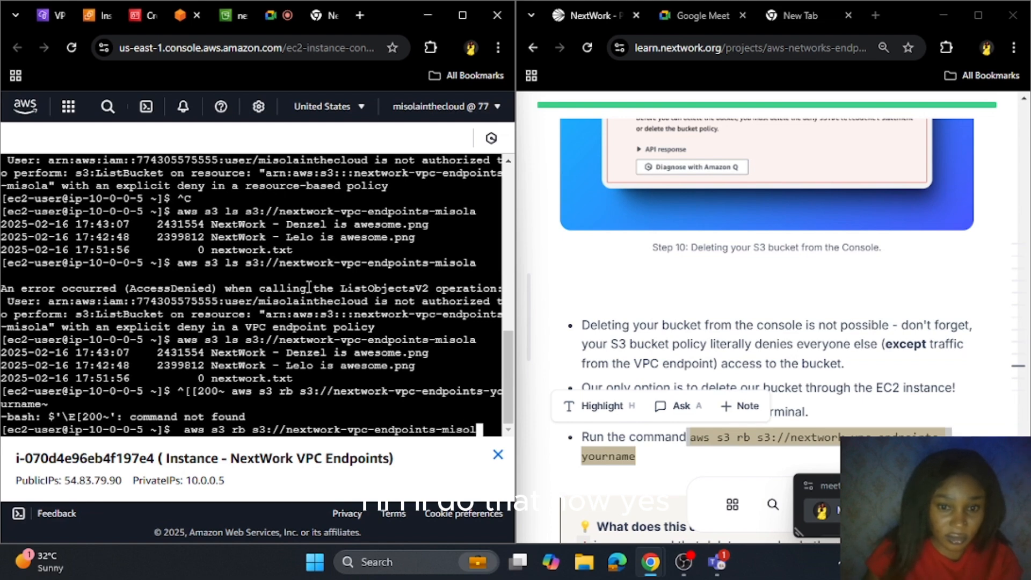
text(a)
key(Return)
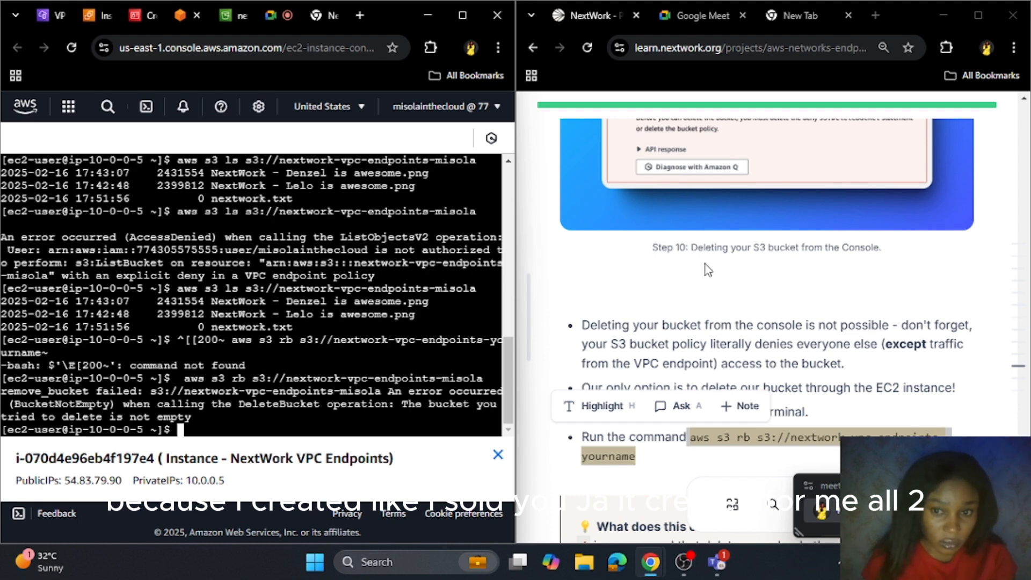
Copy the guide's aws s3 rm command with the --recursive option and paste it at the terminal prompt
scroll(666, 343, down, 5)
click(666, 346)
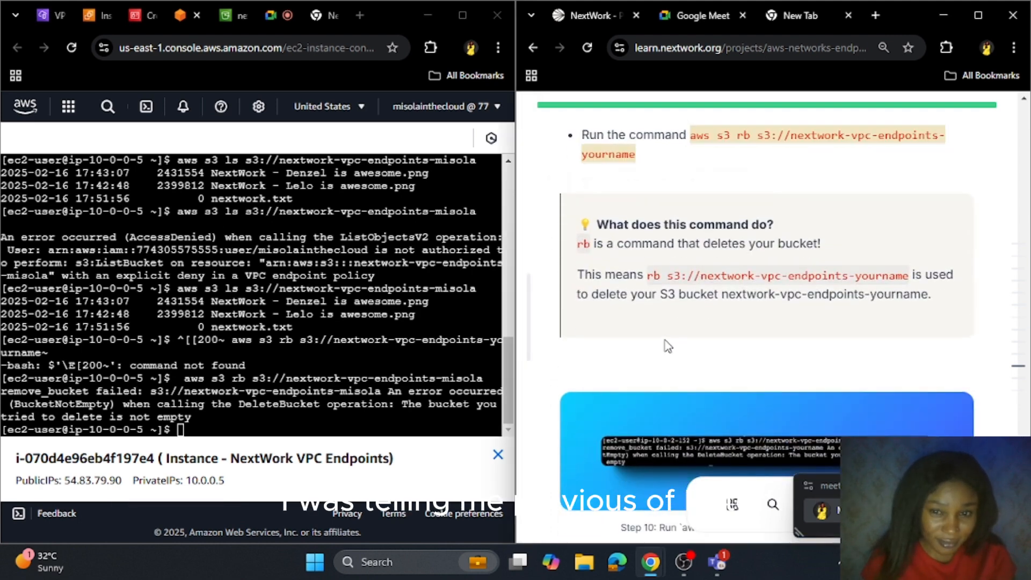
scroll(668, 345, down, 5)
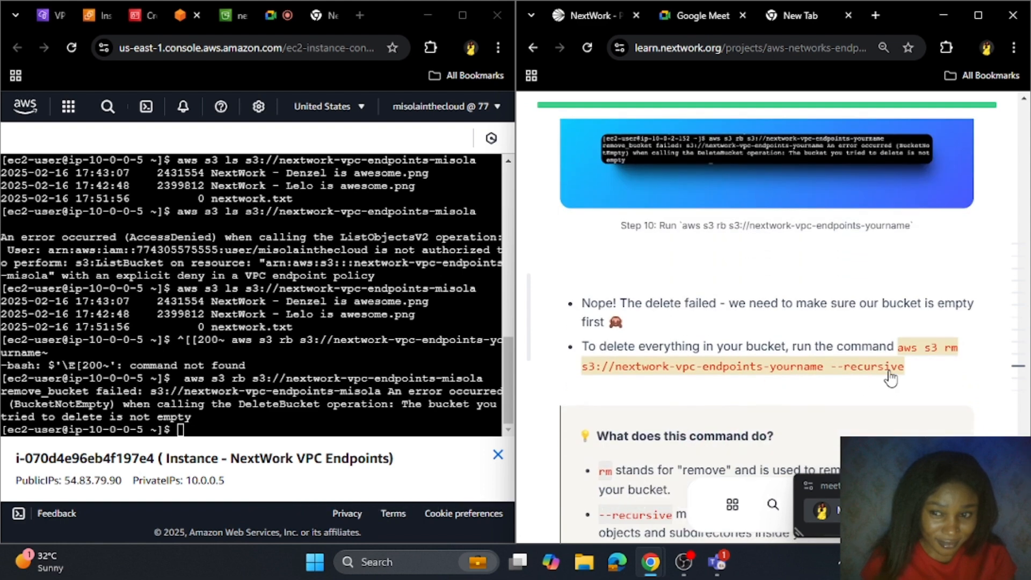
drag(898, 348, 908, 370)
key(ctrl+c)
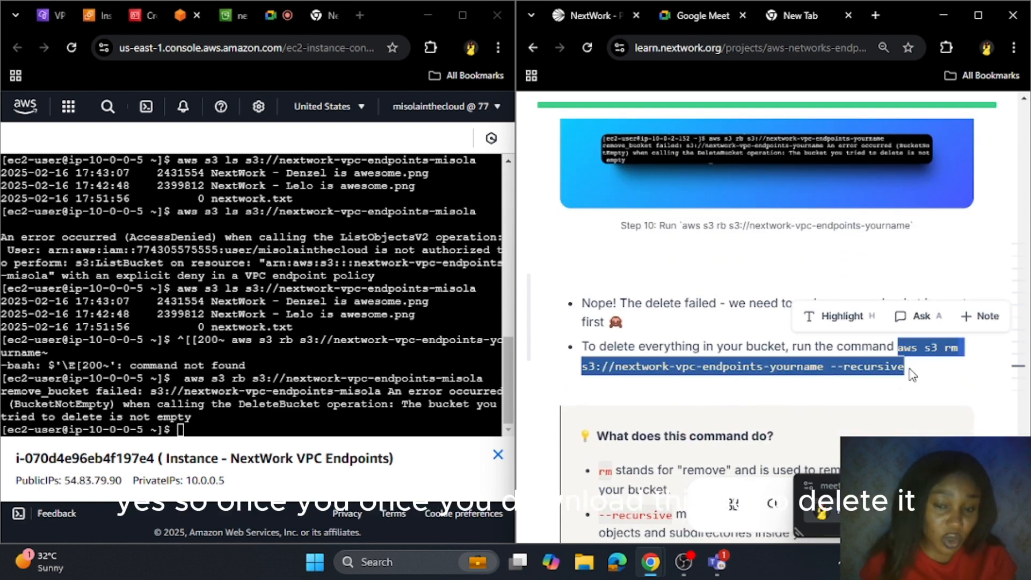
right_click(216, 433)
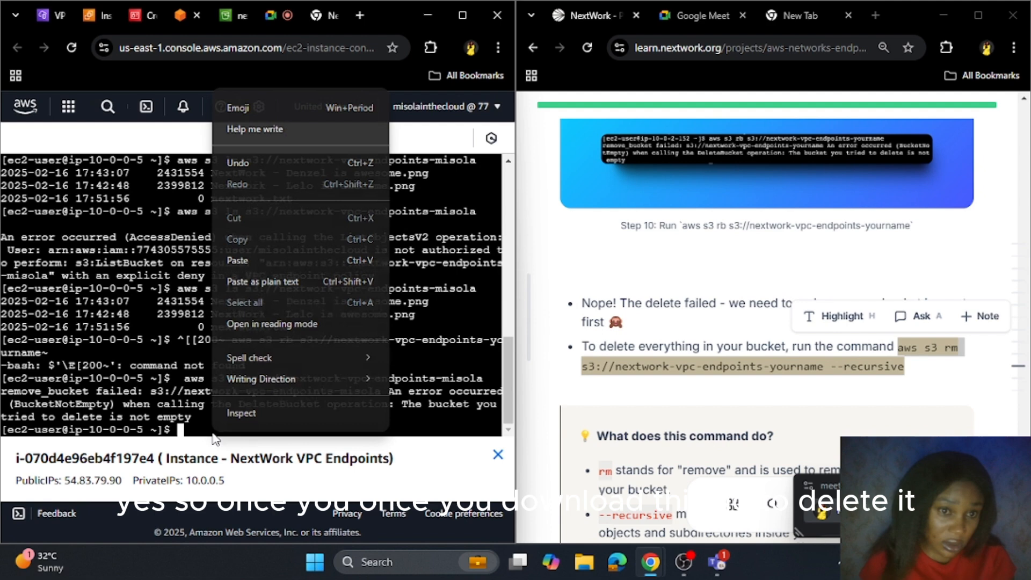
click(255, 273)
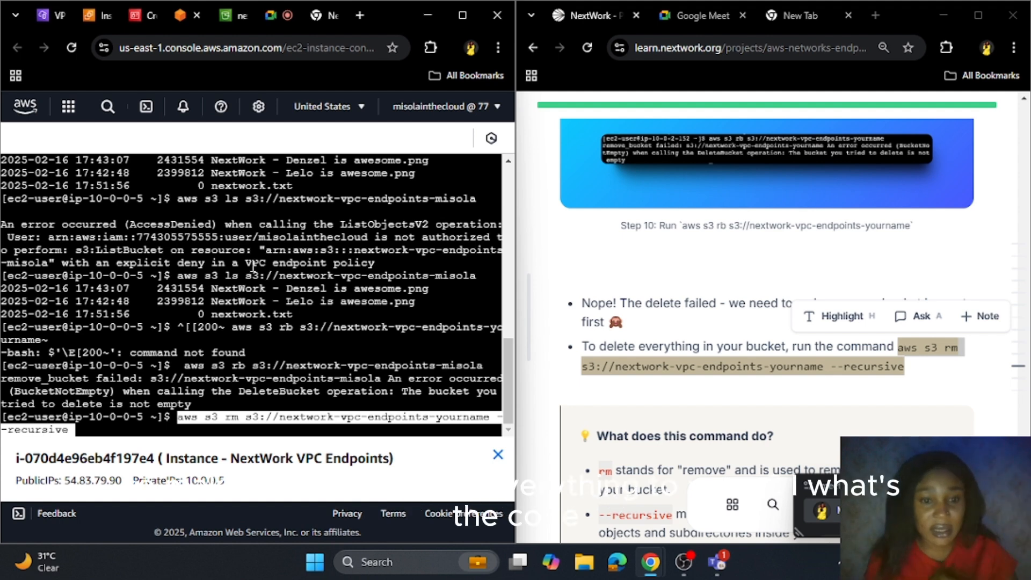
Replace "yourname" in the pasted aws s3 rm --recursive command with the bucket's own suffix and run it to empty the bucket
key(Left)
key(Left)
key(Left)
key(Left)
key(Left)
key(Left)
key(Left)
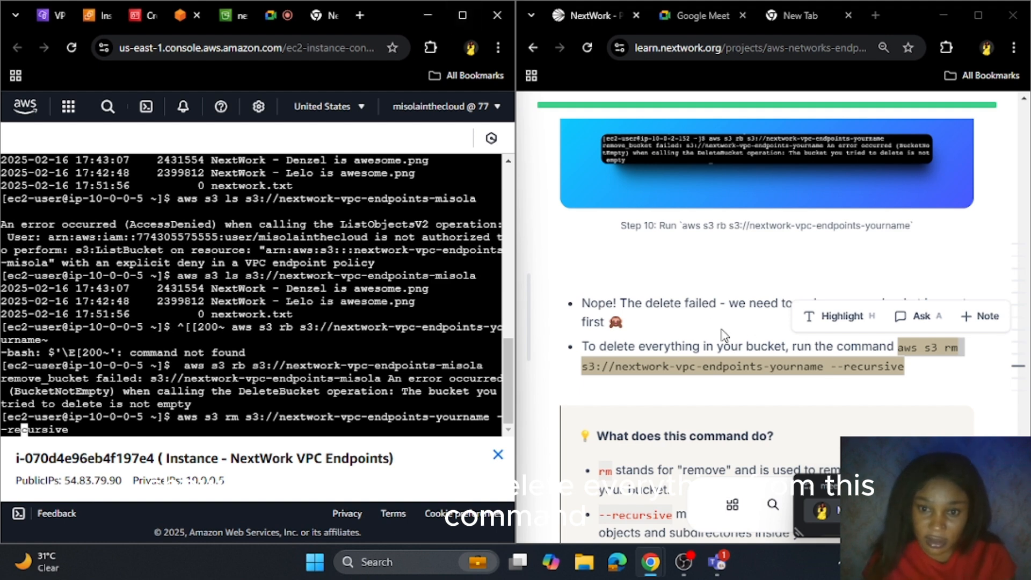
click(623, 351)
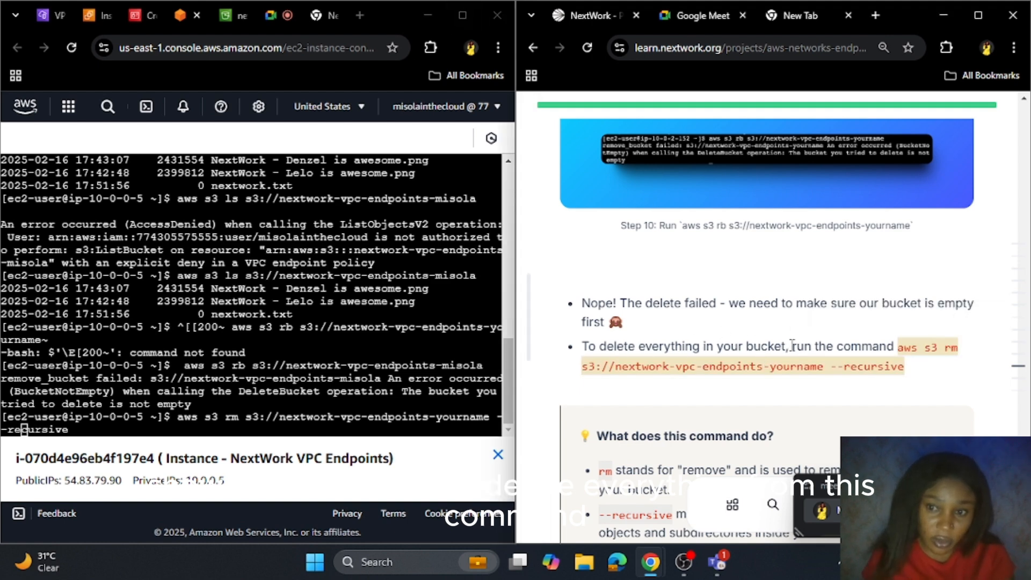
drag(792, 346, 921, 368)
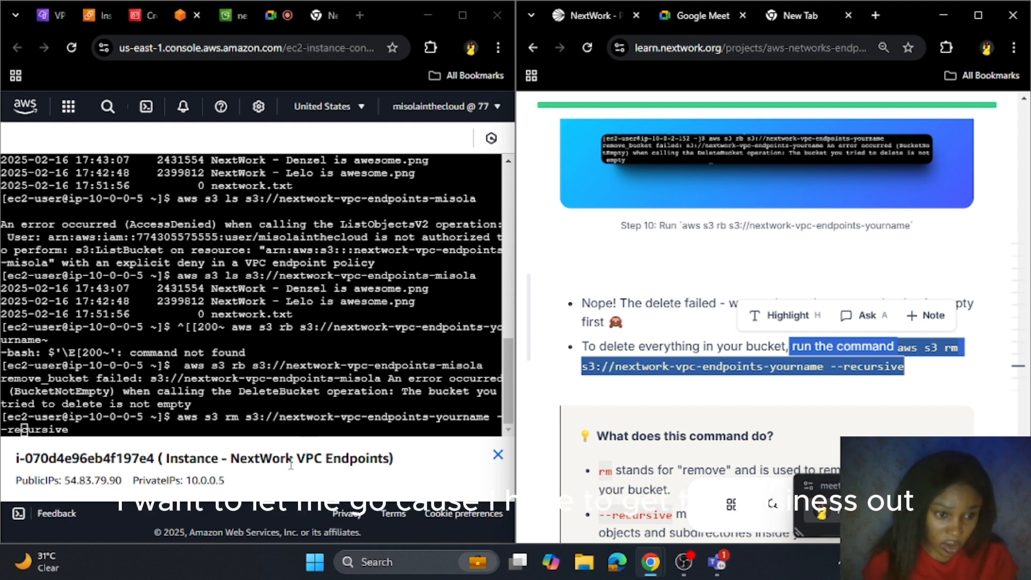
click(465, 427)
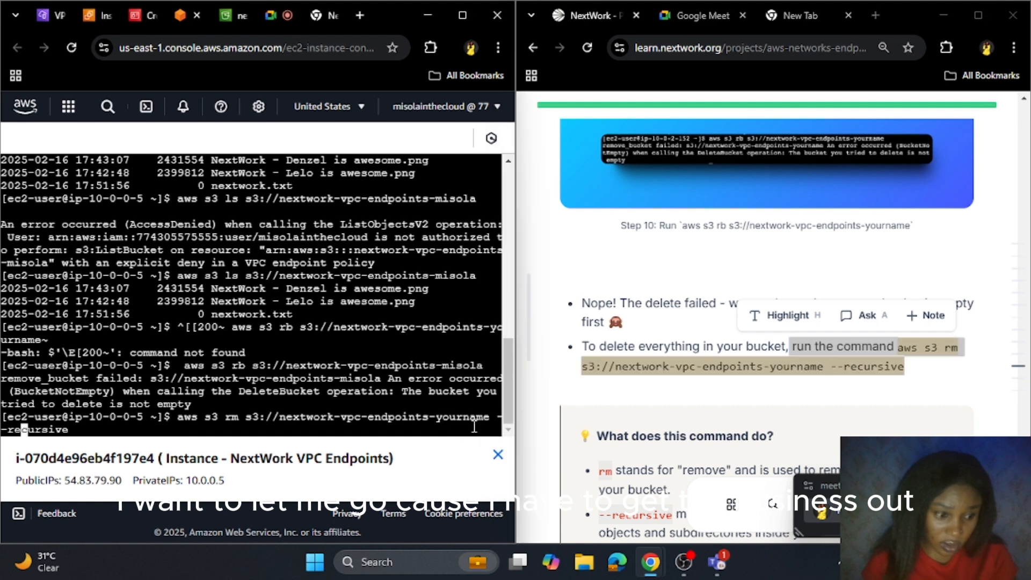
key(Right)
key(Right)
key(Right)
key(Right)
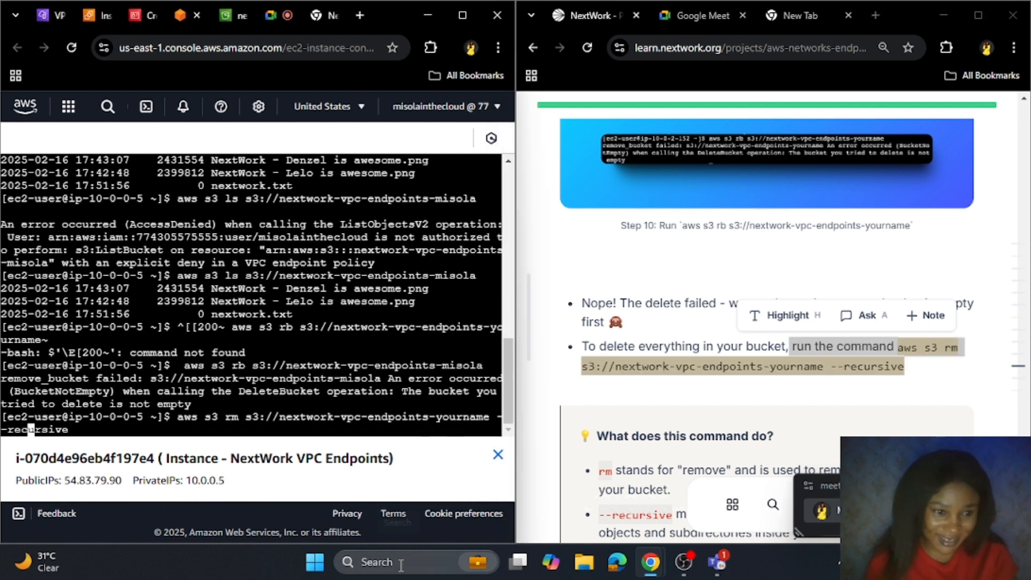
key(Left)
key(Left)
key(Left)
key(Left)
key(Left)
key(Left)
key(Left)
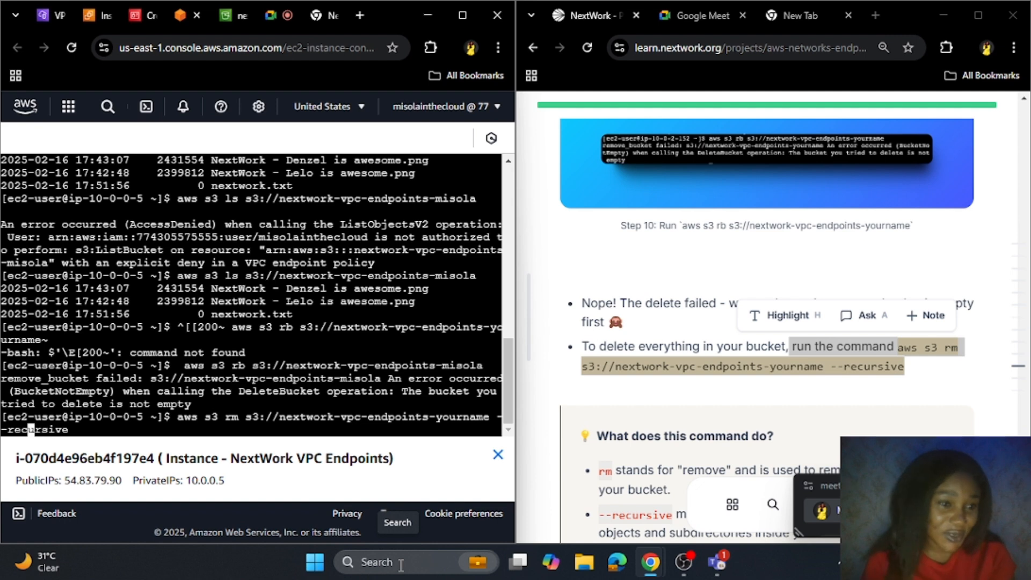
key(Left)
key(Left)
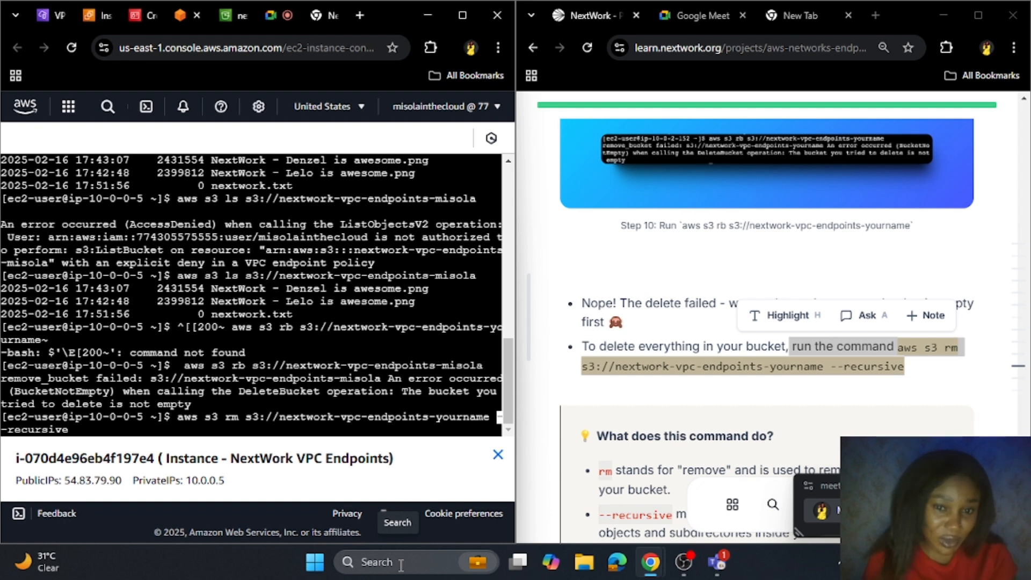
key(BackSpace)
key(BackSpace)
key(BackSpace)
key(BackSpace)
key(BackSpace)
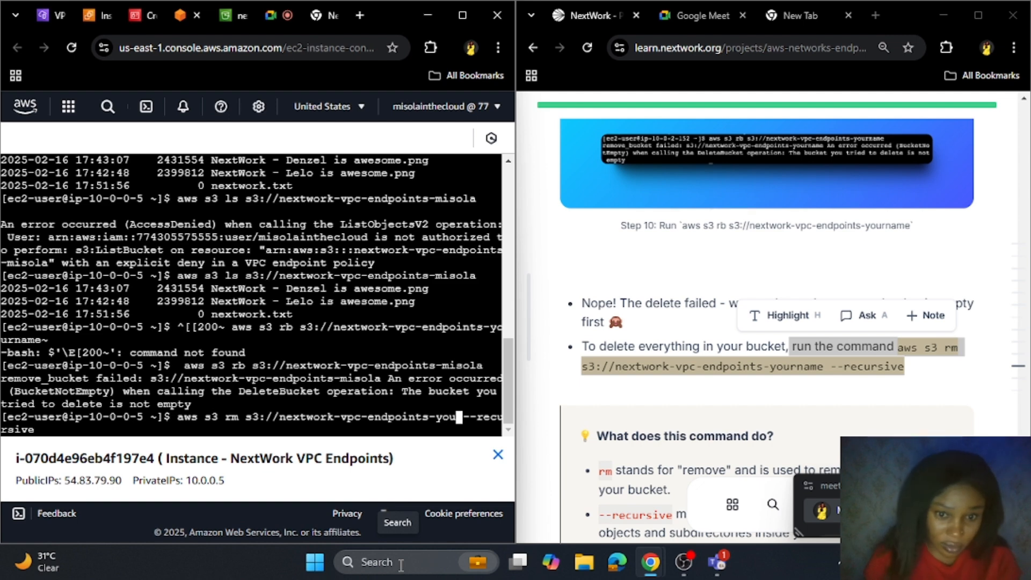
key(BackSpace)
key(BackSpace)
key(BackSpace)
text(misola)
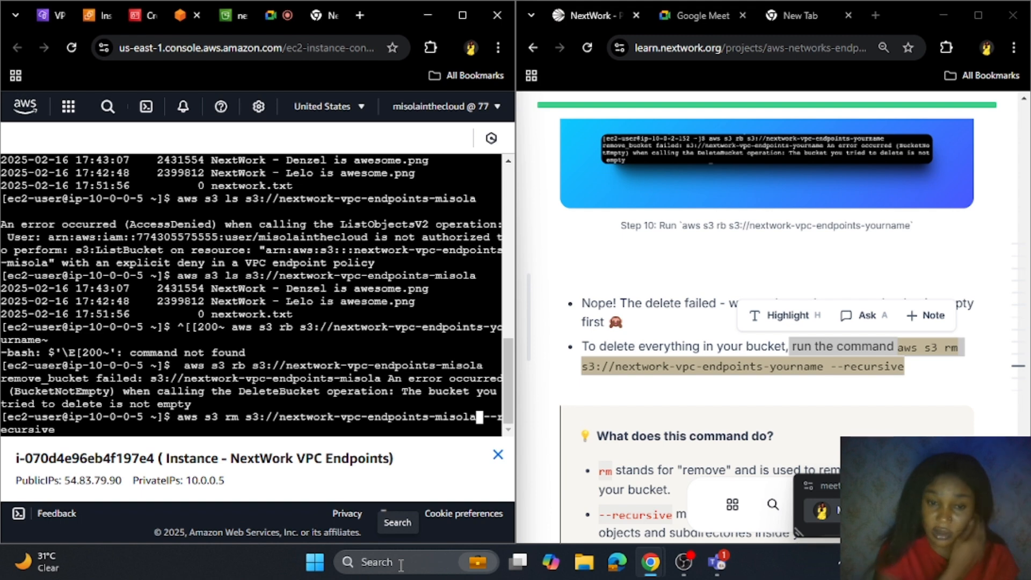
key(Return)
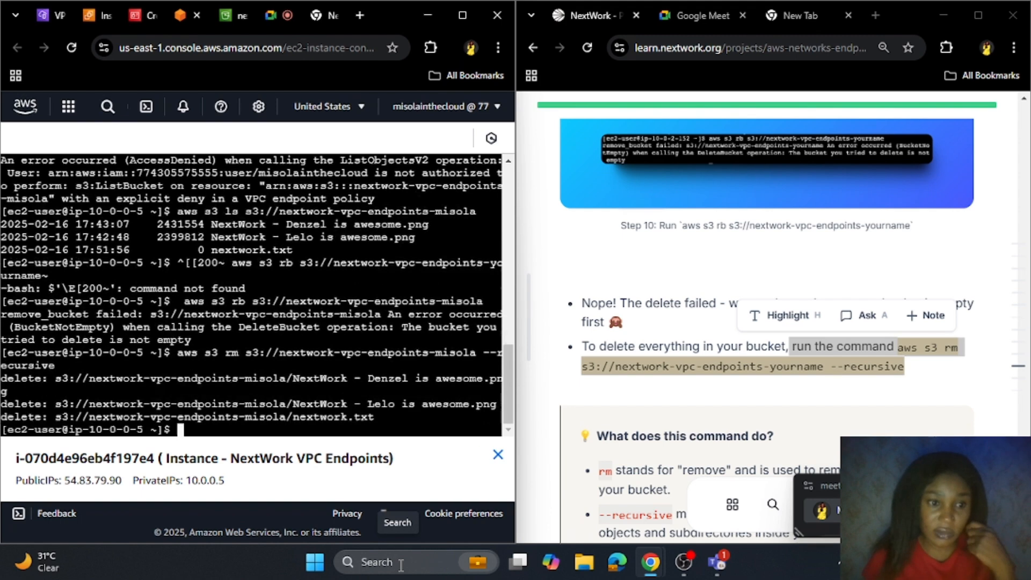
Copy the guide's second aws s3 rb command for removing the emptied bucket and paste it at the terminal prompt
scroll(736, 334, down, 7)
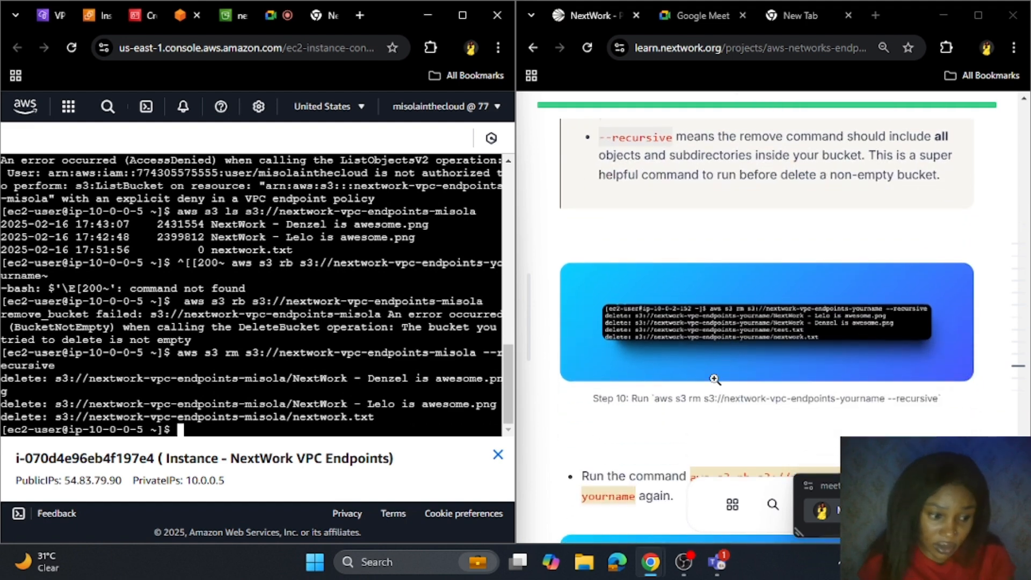
scroll(688, 342, down, 3)
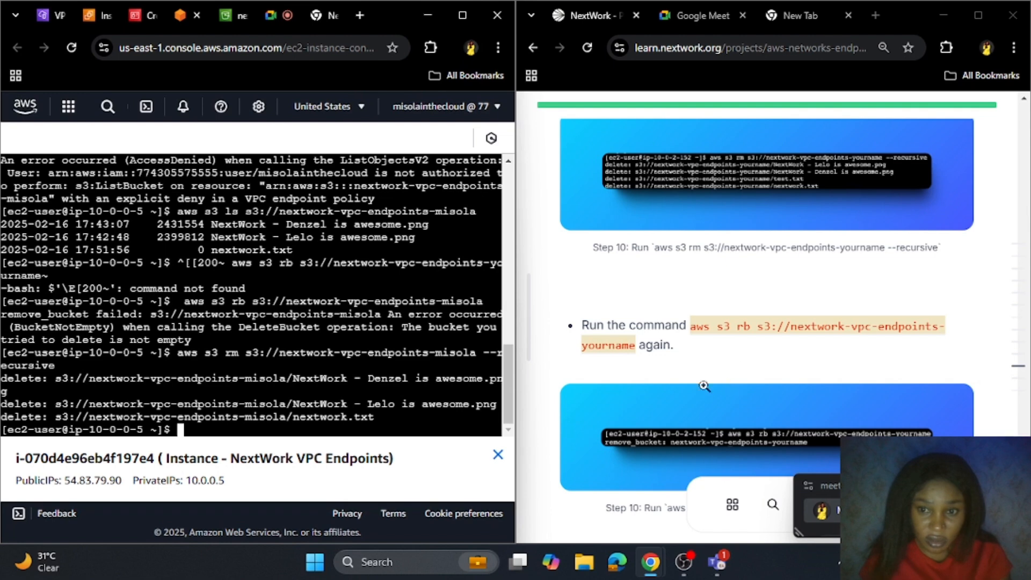
scroll(720, 344, up, 3)
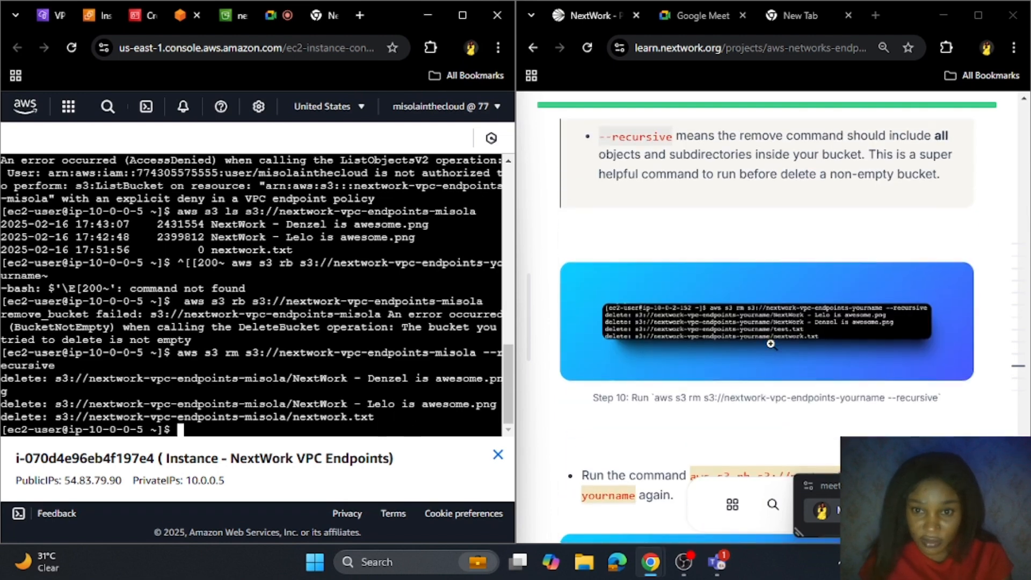
scroll(726, 345, down, 3)
drag(692, 328, 637, 352)
key(ctrl+c)
click(694, 330)
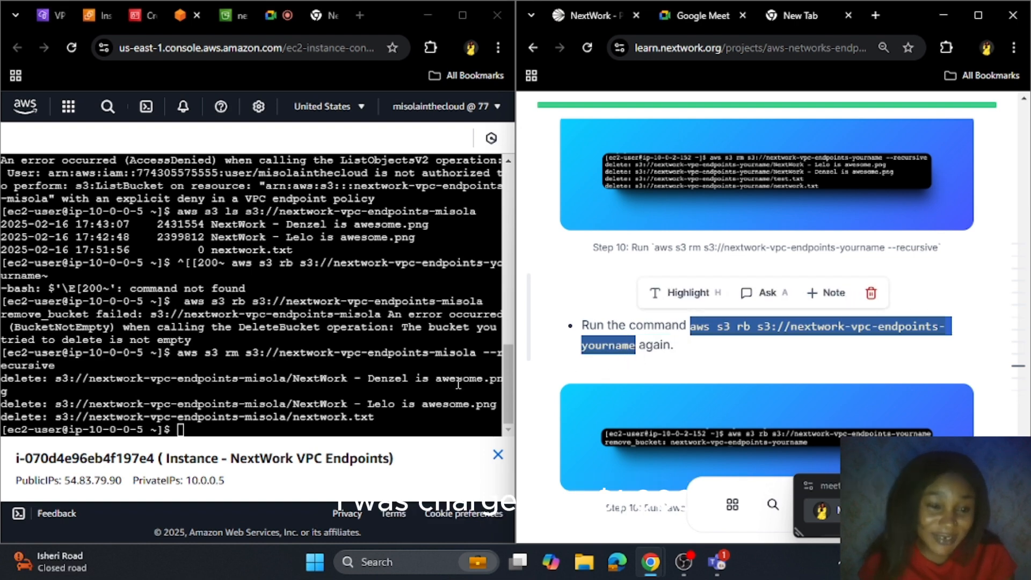
right_click(260, 429)
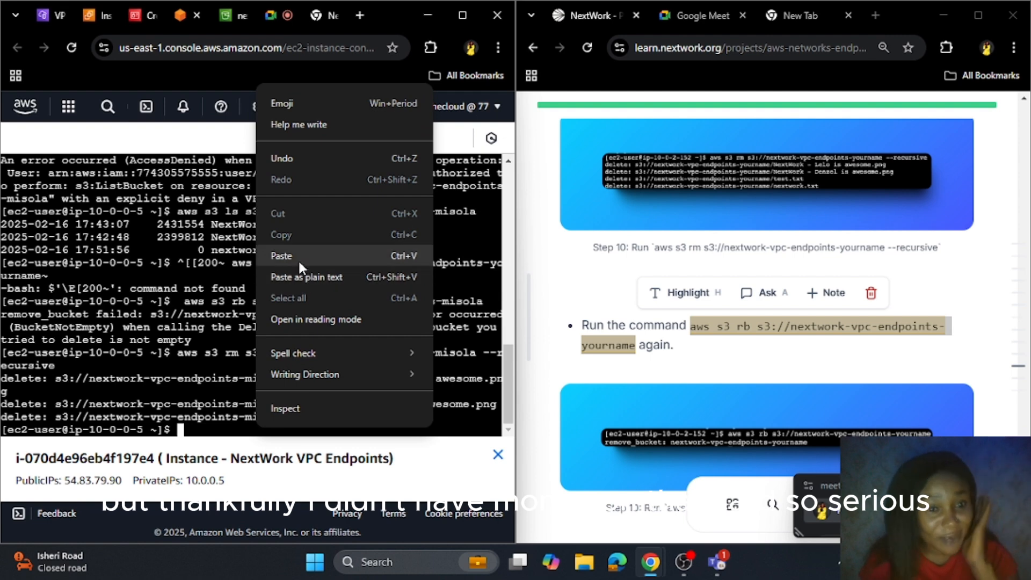
click(298, 257)
Replace "yourname" in the pasted aws s3 rb command with the bucket's own suffix and run it to delete the bucket
key(Left)
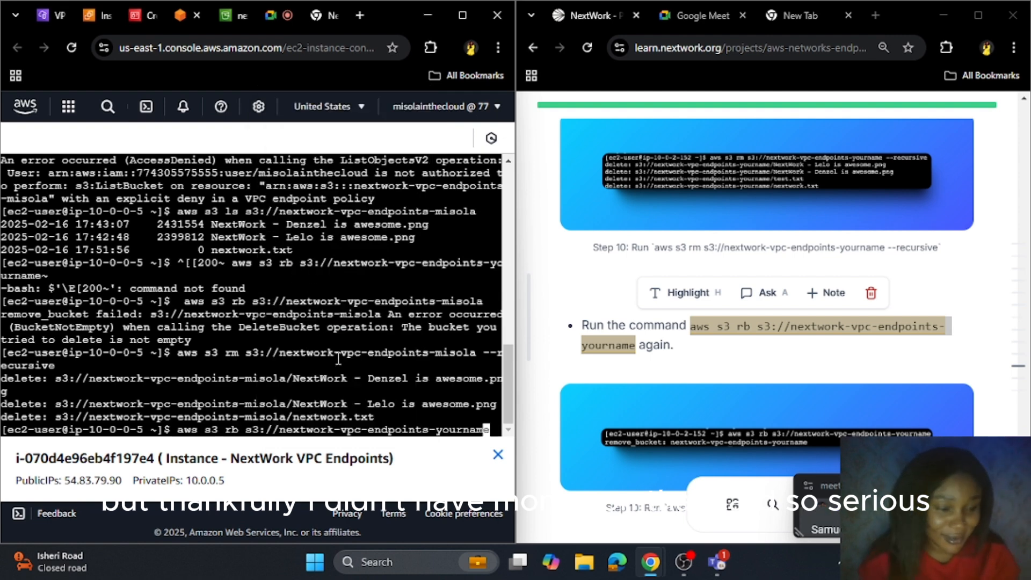
key(Right)
key(BackSpace)
key(BackSpace)
key(BackSpace)
key(BackSpace)
key(BackSpace)
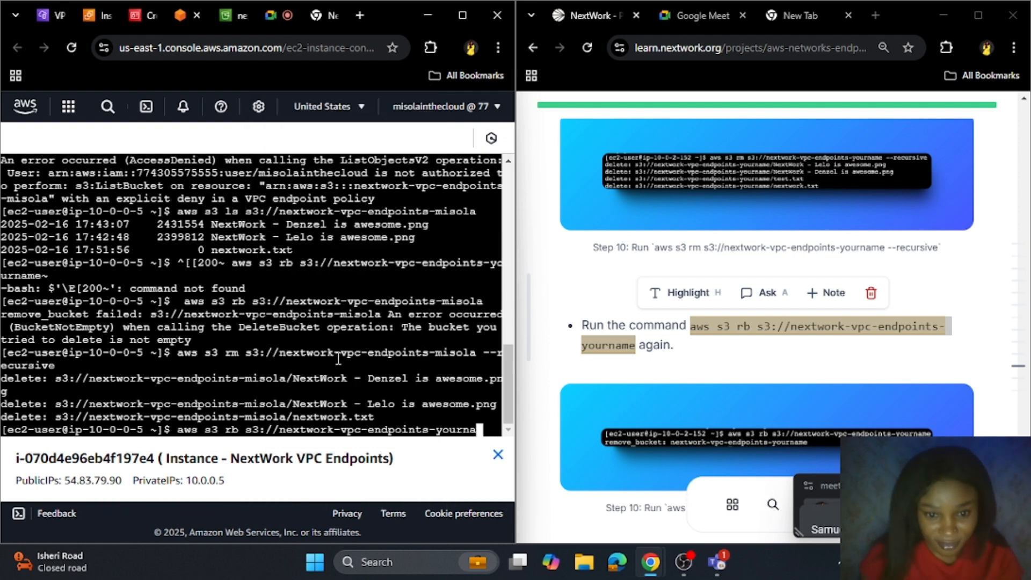
key(BackSpace)
key(BackSpace)
key(BackSpace)
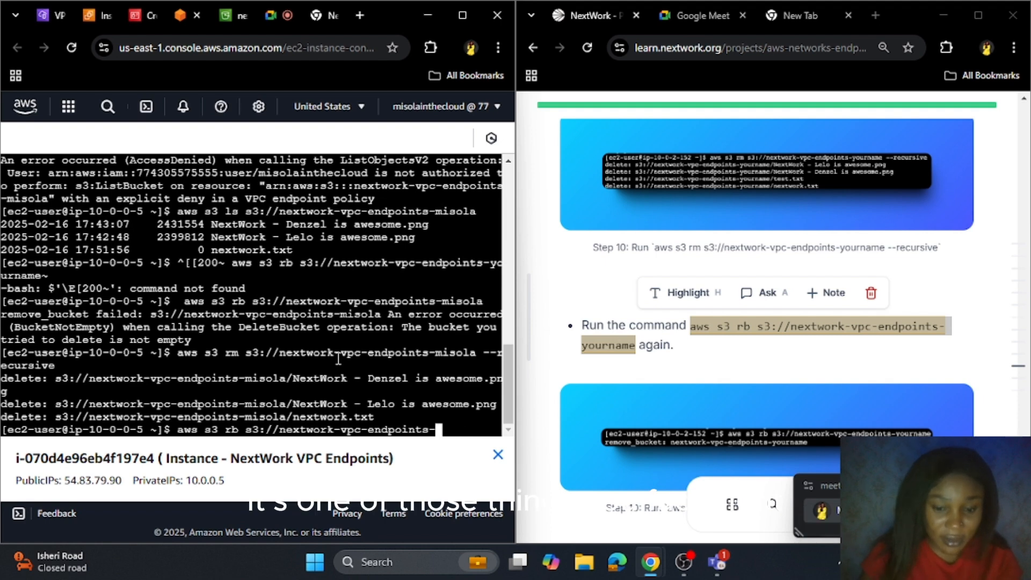
text(misola)
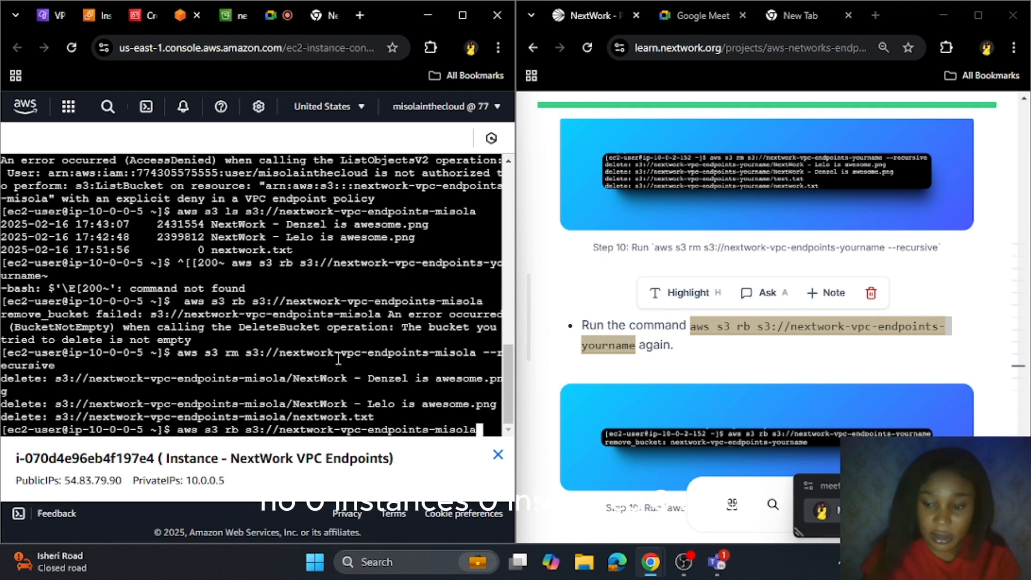
key(Return)
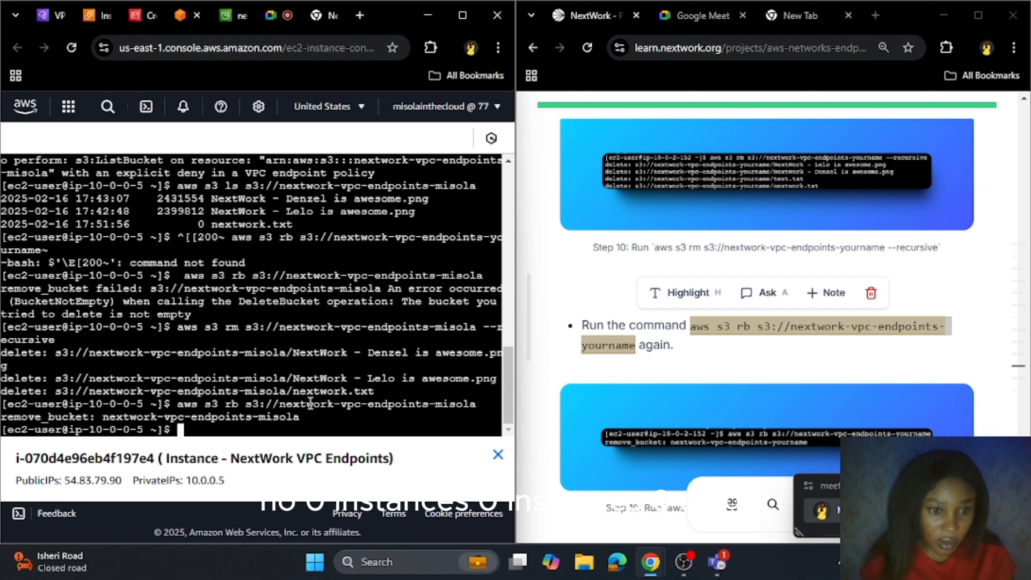
Run aws s3 ls in the terminal to check which buckets remain
scroll(776, 269, down, 6)
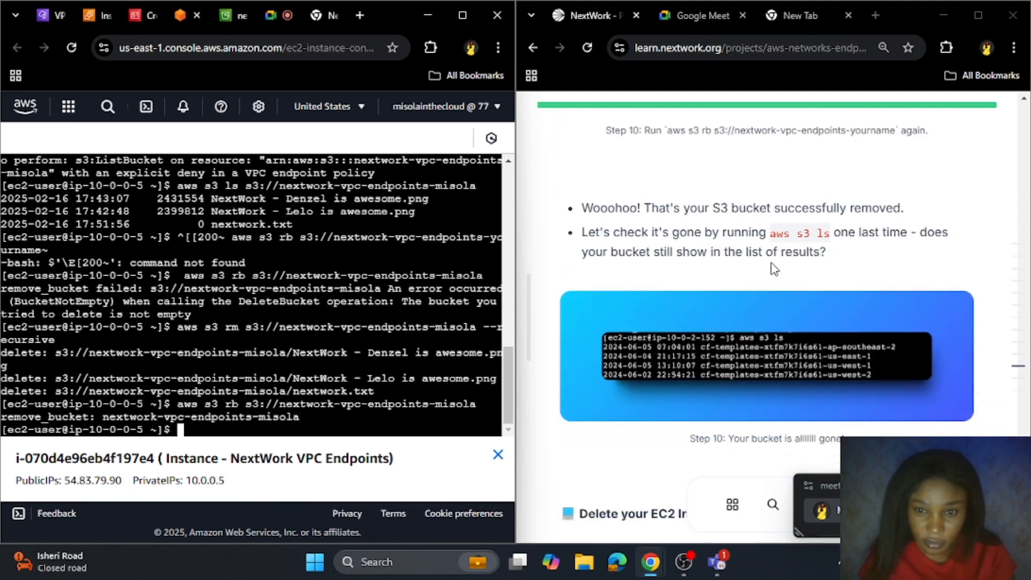
text(aws)
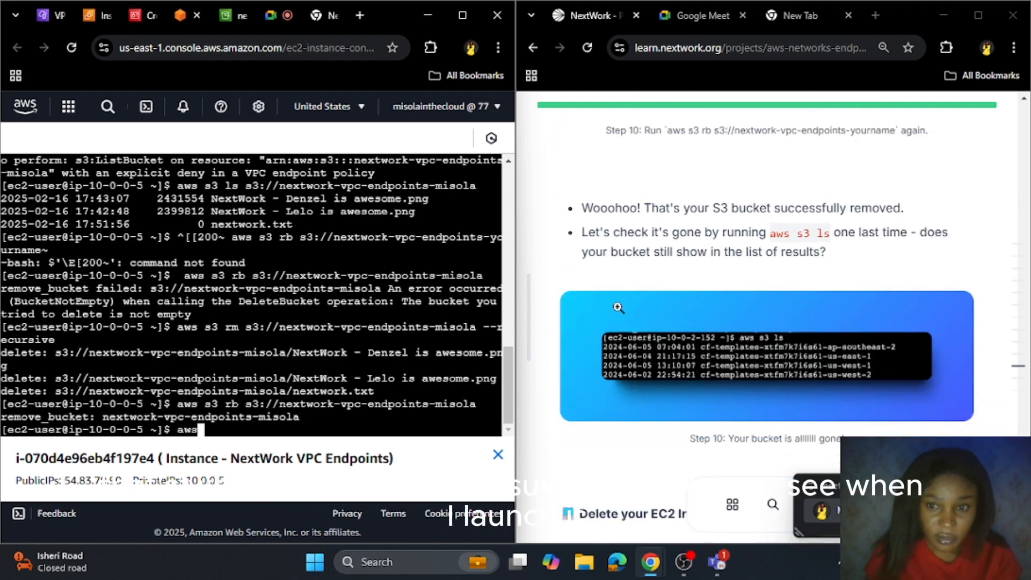
text( s3 )
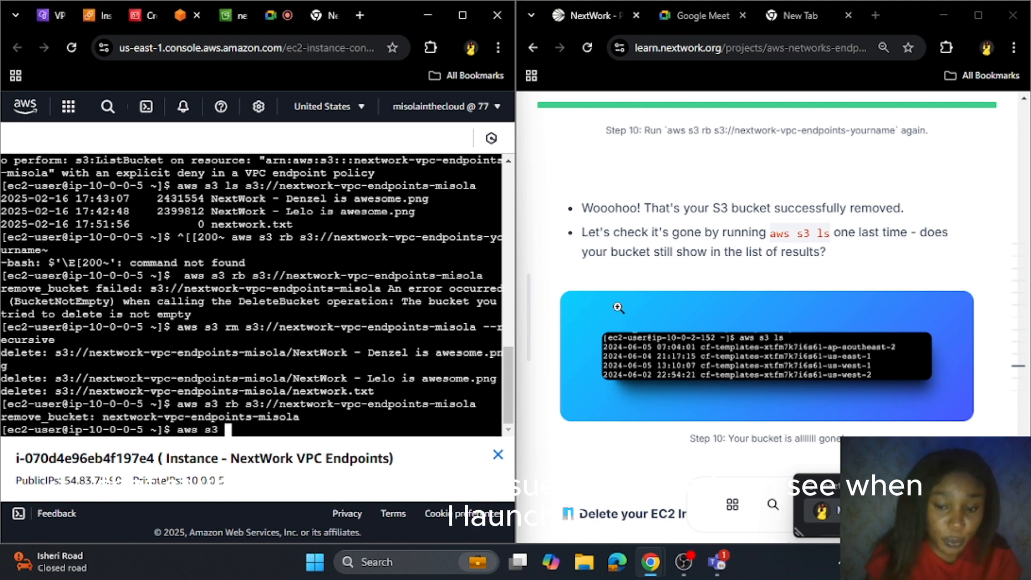
text(ls)
key(Return)
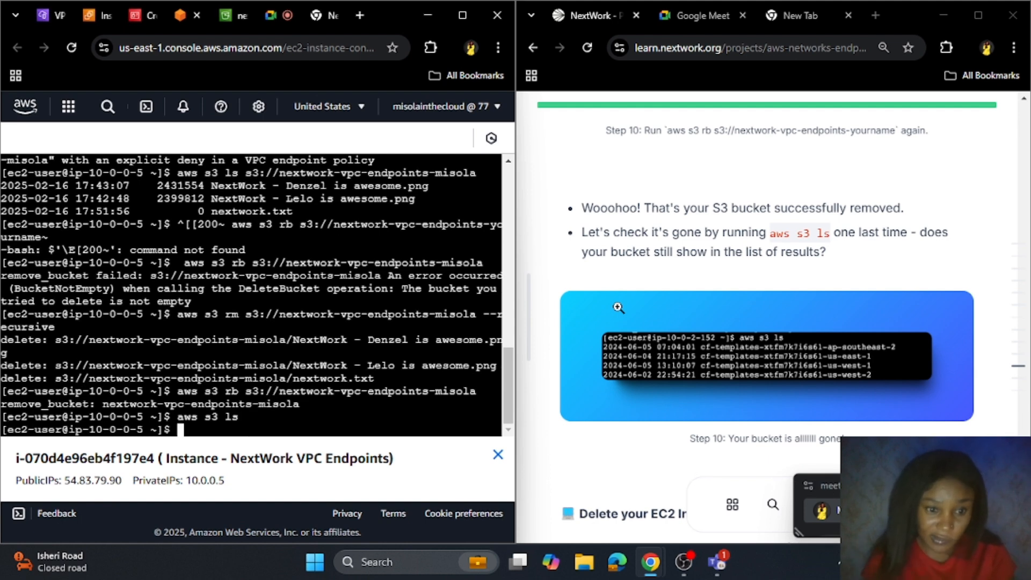
Follow the guide's EC2 deletion instructions to the Instances page and open the state options for the NextWork VPC Endpoints instance
scroll(710, 307, down, 4)
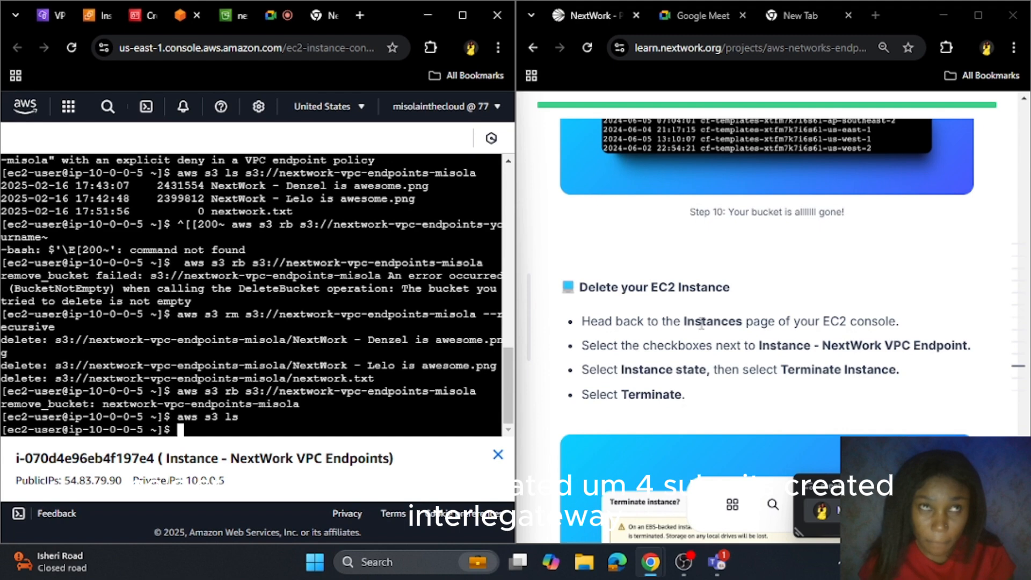
scroll(702, 325, down, 1)
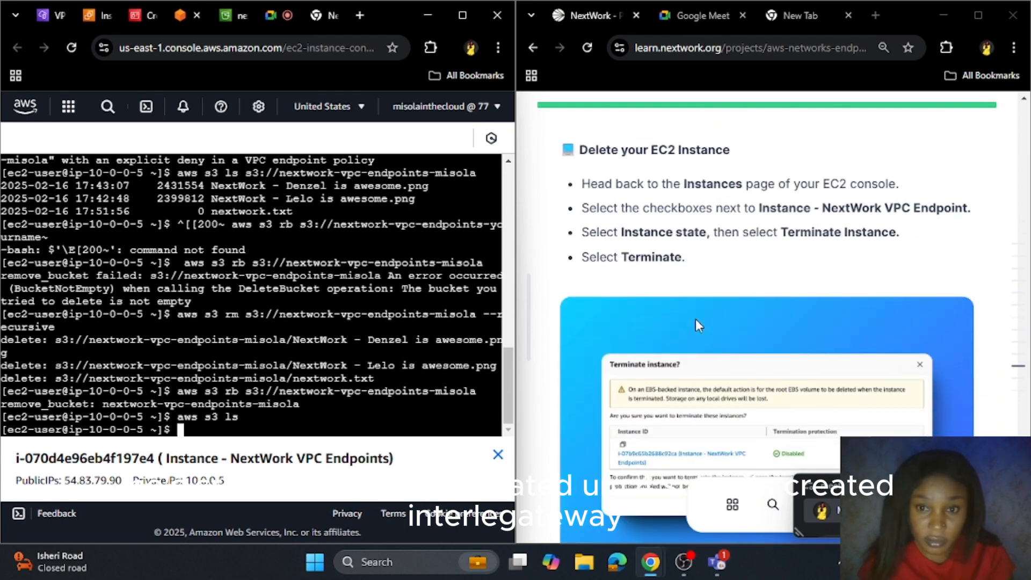
scroll(698, 325, down, 4)
click(100, 16)
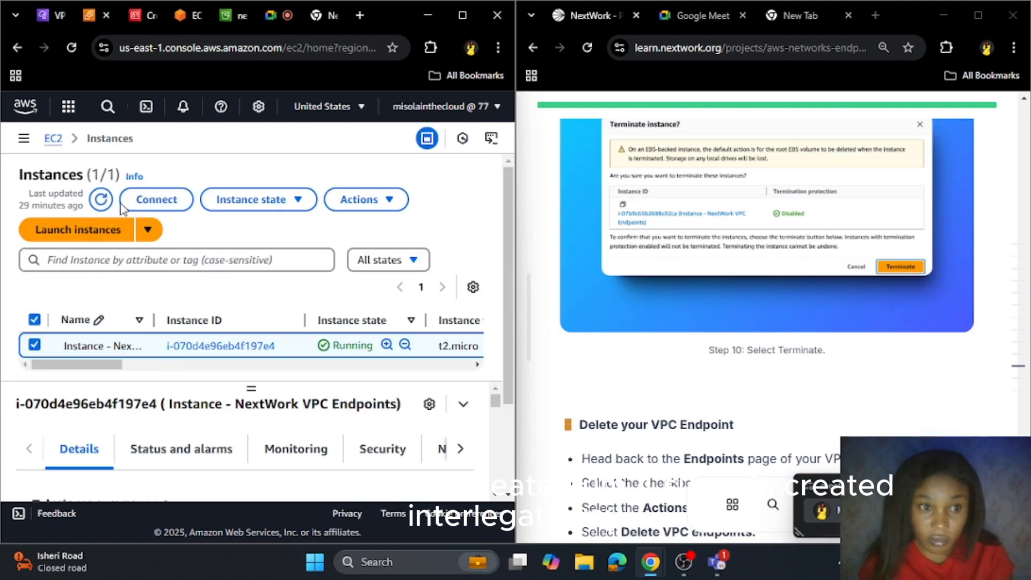
click(382, 203)
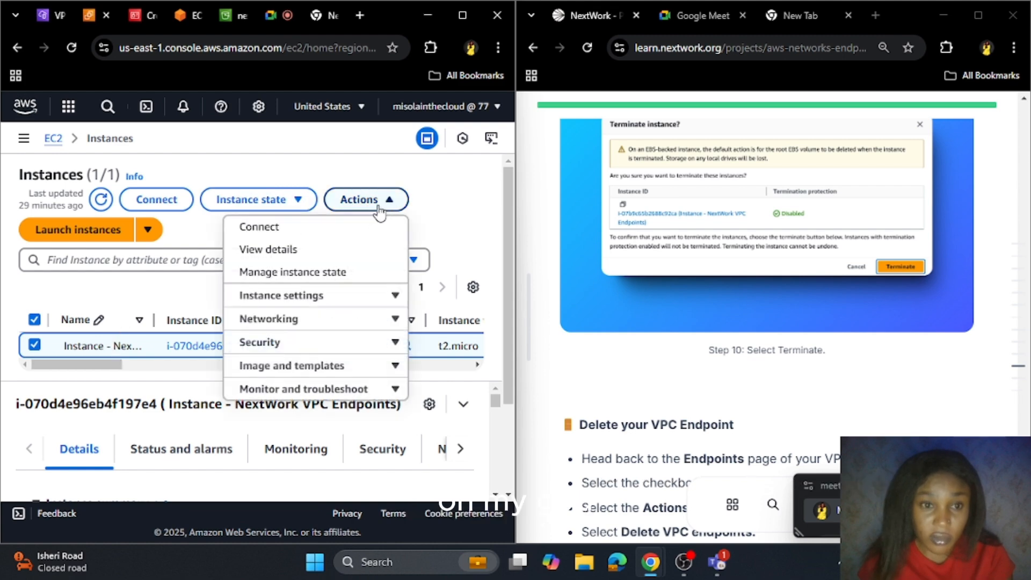
click(285, 202)
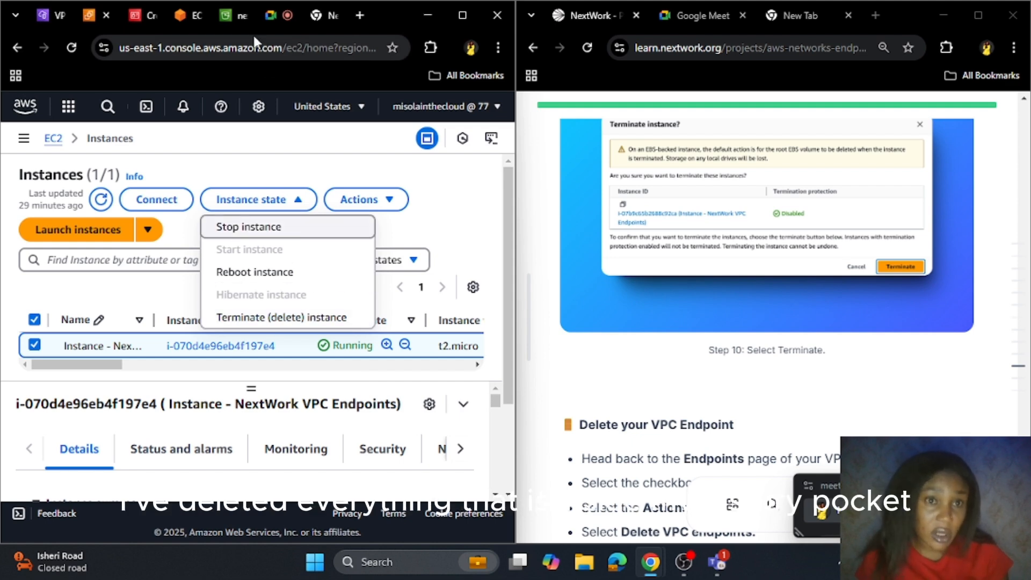
Open the S3 general purpose buckets list and refresh it to check for the deleted bucket
click(232, 15)
scroll(145, 183, up, 5)
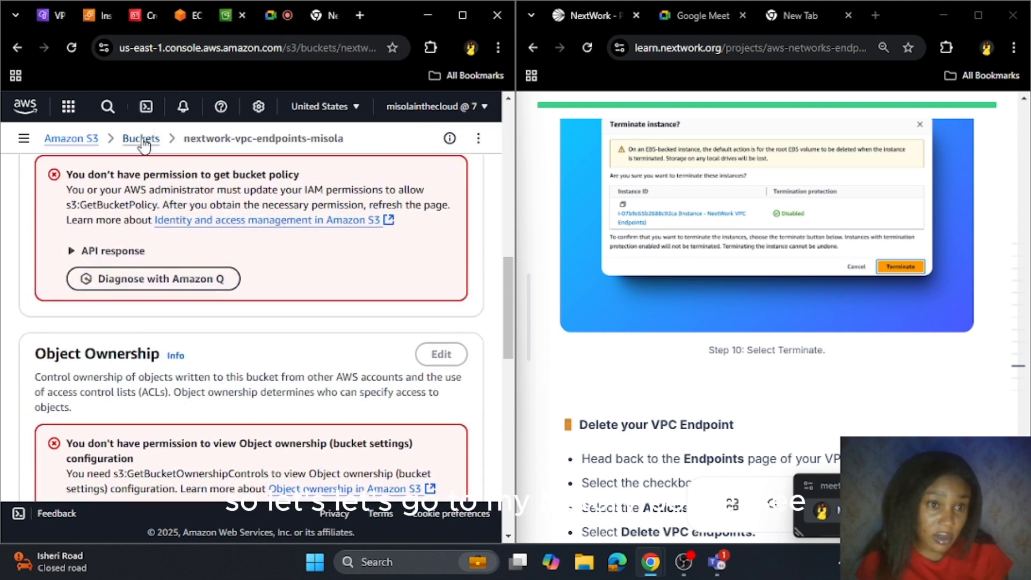
click(141, 138)
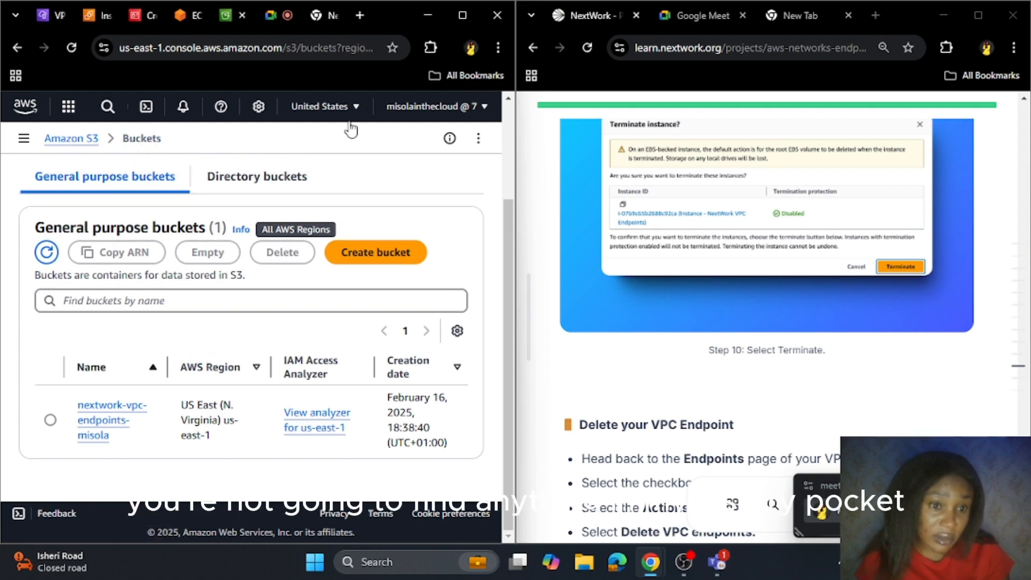
click(46, 254)
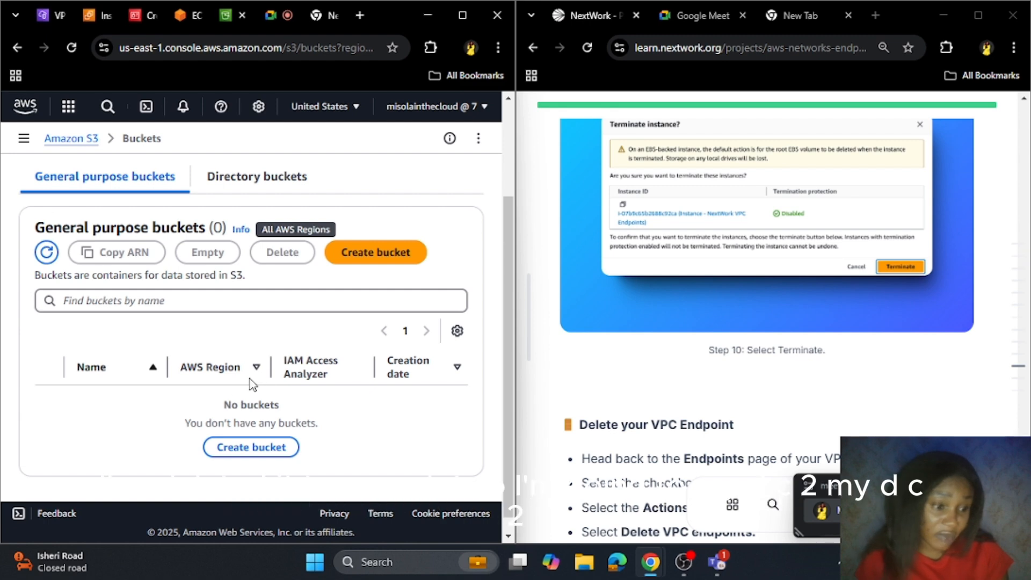
Return to the EC2 Instances page, stop the NextWork VPC Endpoints instance, and check its state
click(188, 19)
click(104, 15)
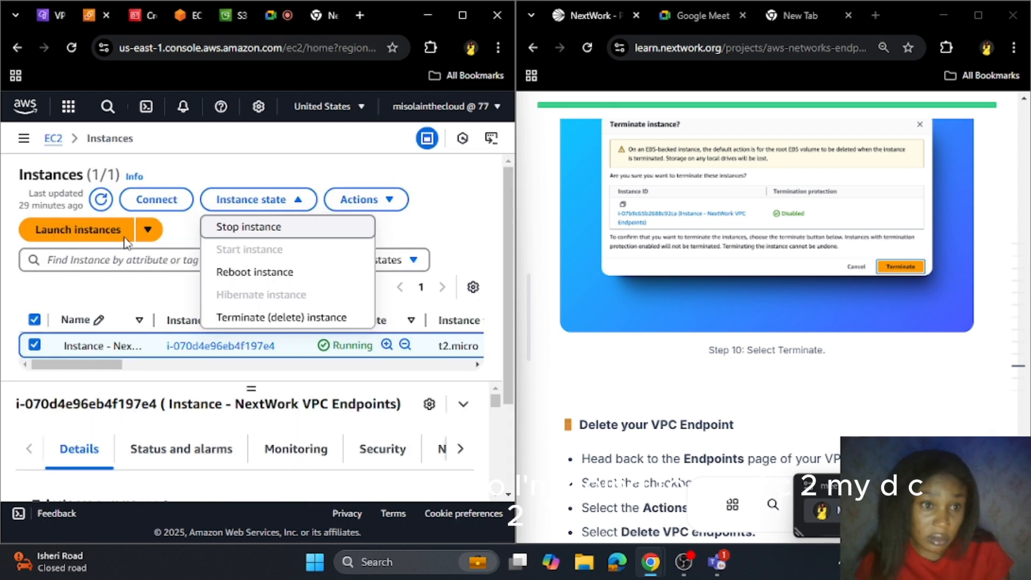
click(264, 228)
click(464, 472)
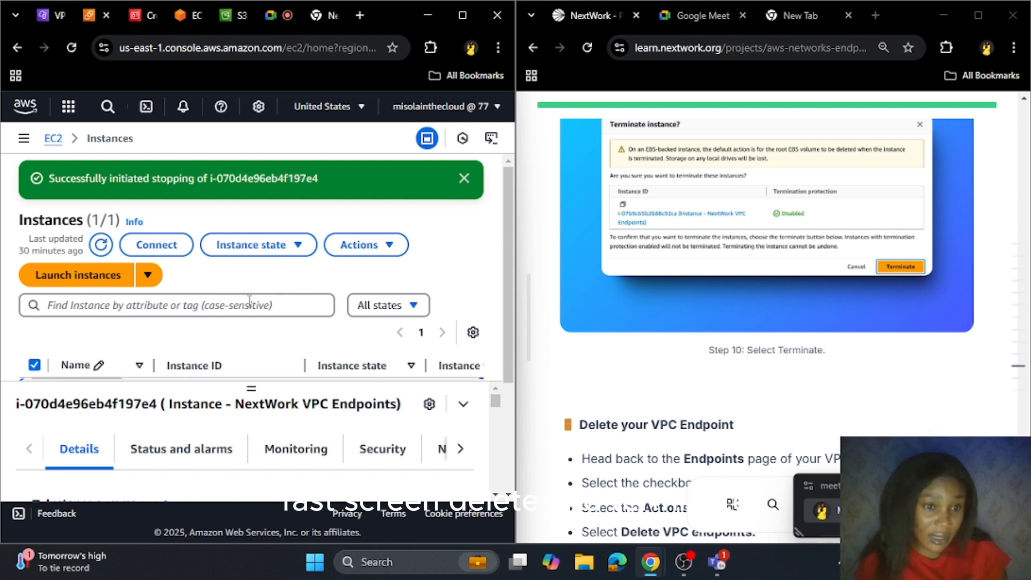
scroll(91, 357, down, 3)
scroll(102, 353, up, 5)
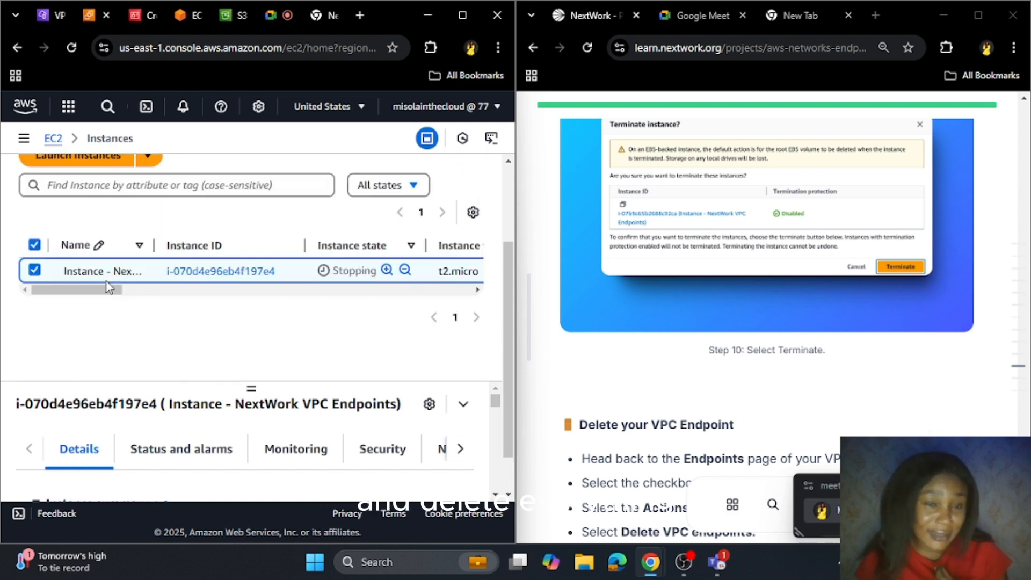
Terminate the NextWork VPC Endpoints instance and refresh the instance list
click(390, 244)
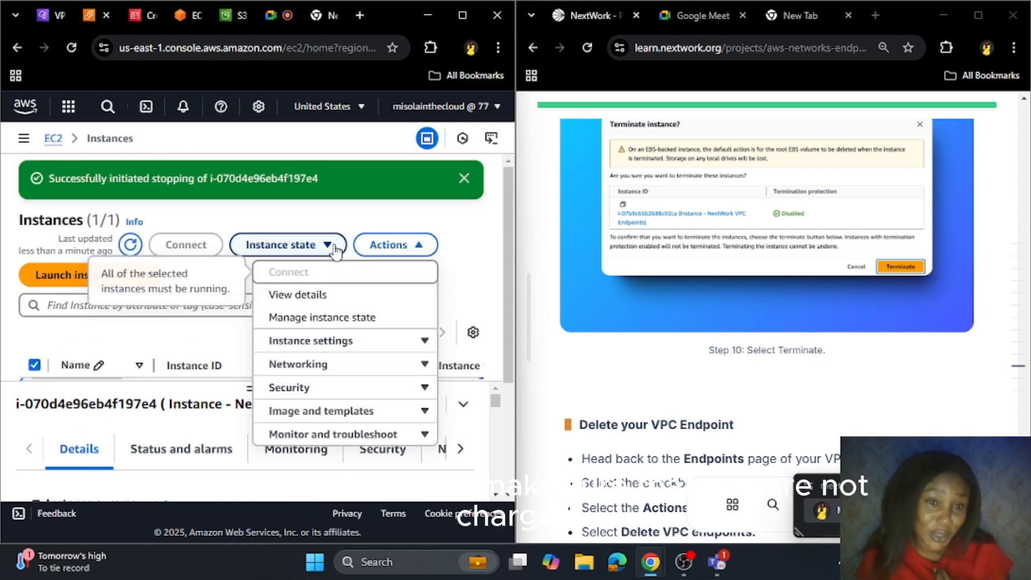
click(285, 245)
click(299, 361)
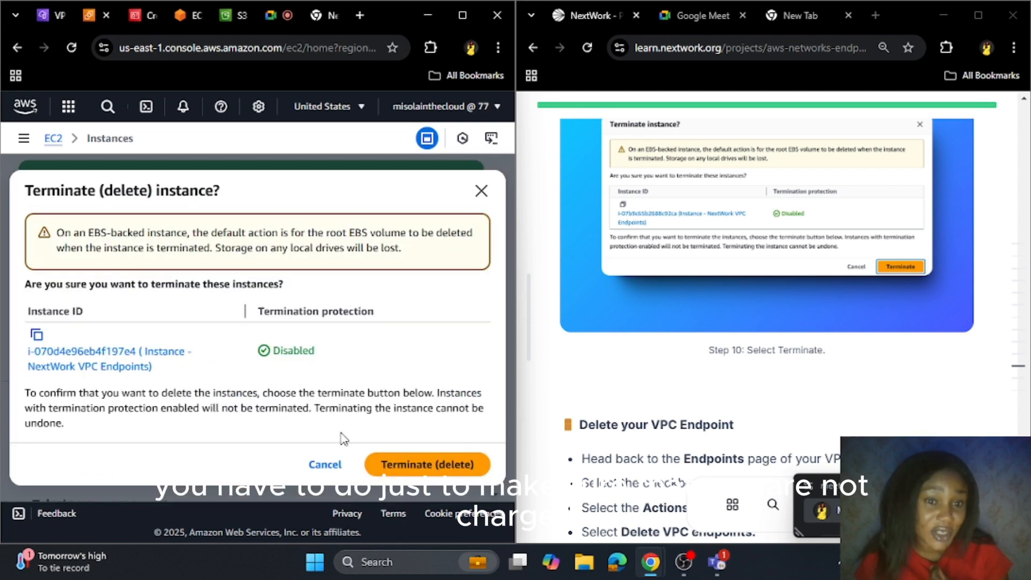
click(429, 466)
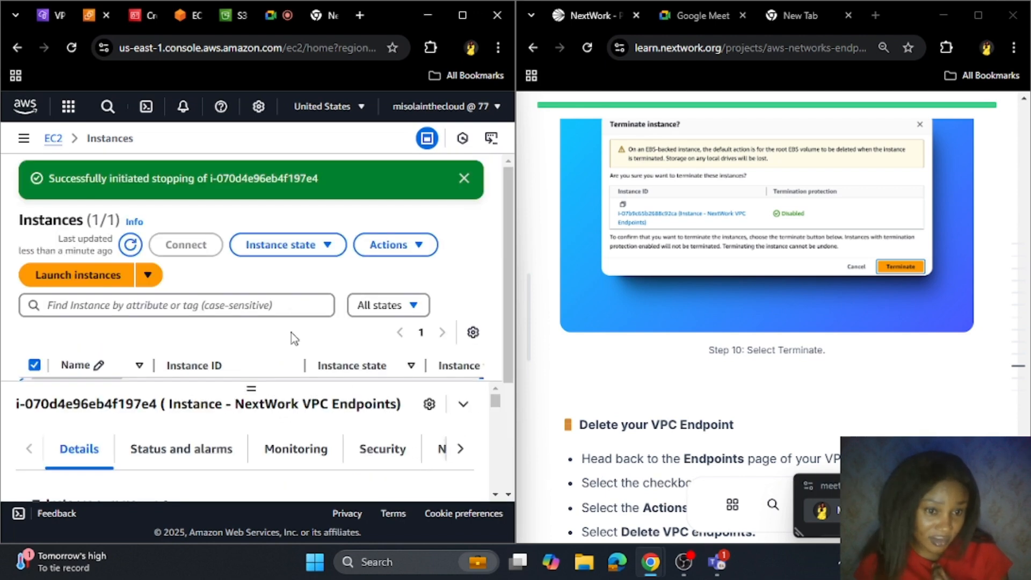
scroll(291, 334, down, 1)
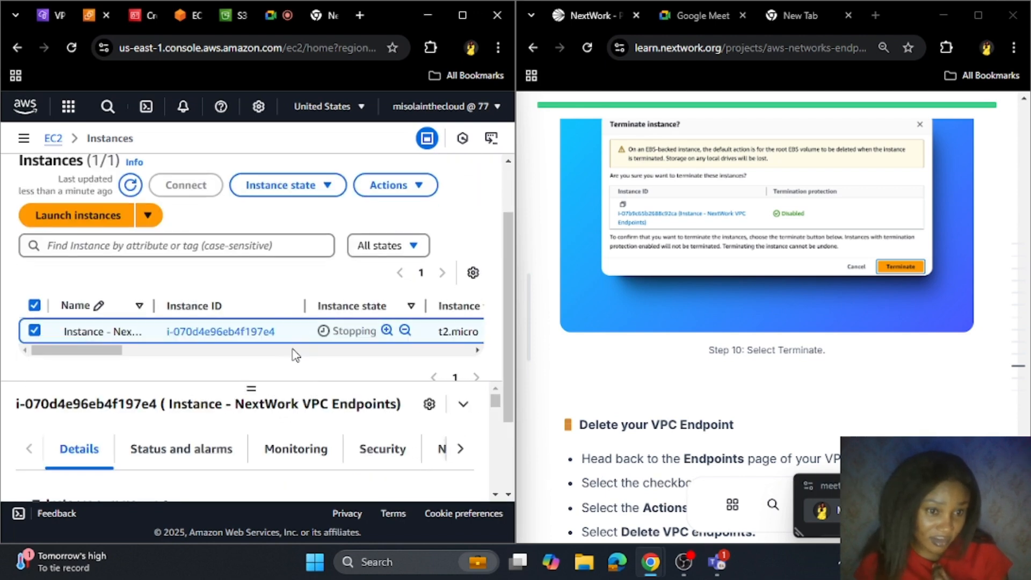
click(130, 185)
Review the guide's VPC endpoint deletion instructions, open the VPC console's Endpoints page, and shrink the details pane to show the endpoint list
scroll(713, 322, down, 1)
scroll(713, 322, down, 4)
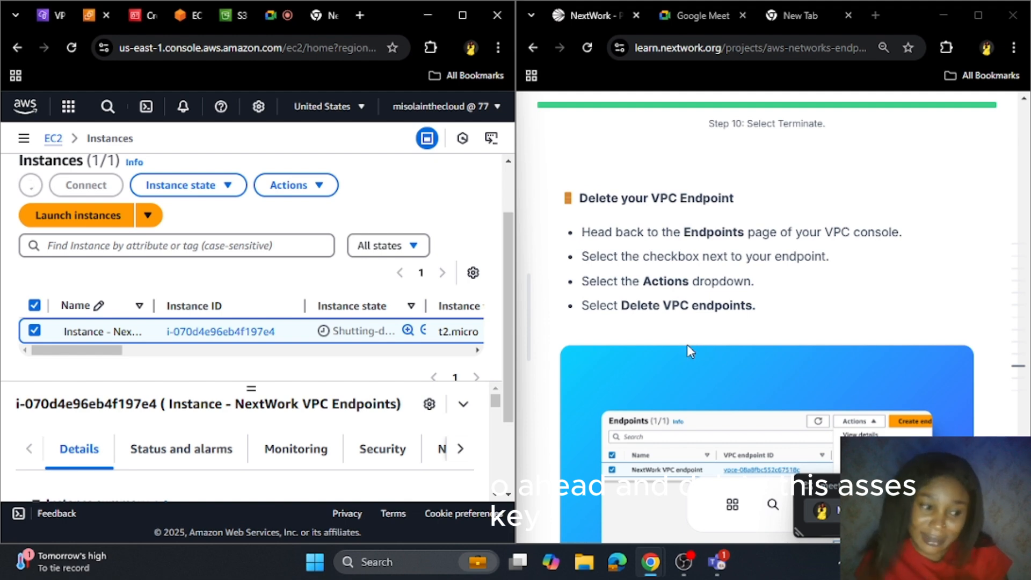
scroll(685, 354, down, 5)
scroll(672, 364, down, 3)
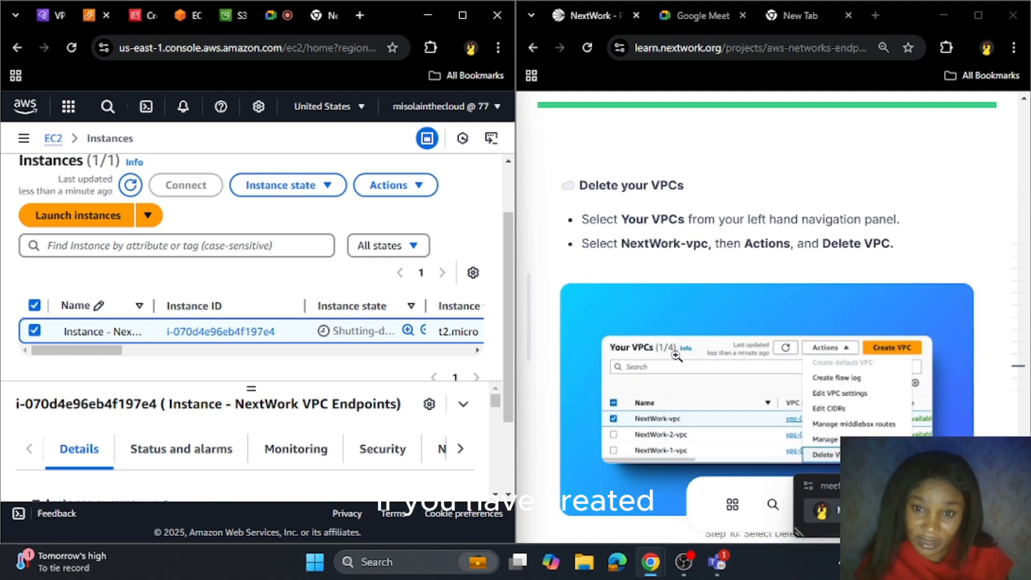
scroll(699, 333, up, 10)
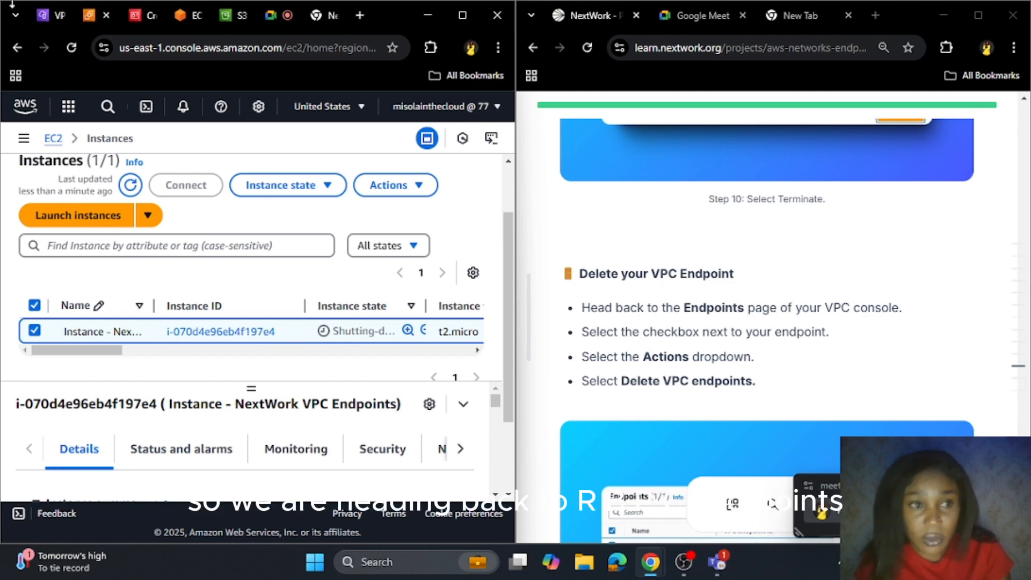
click(51, 15)
click(28, 137)
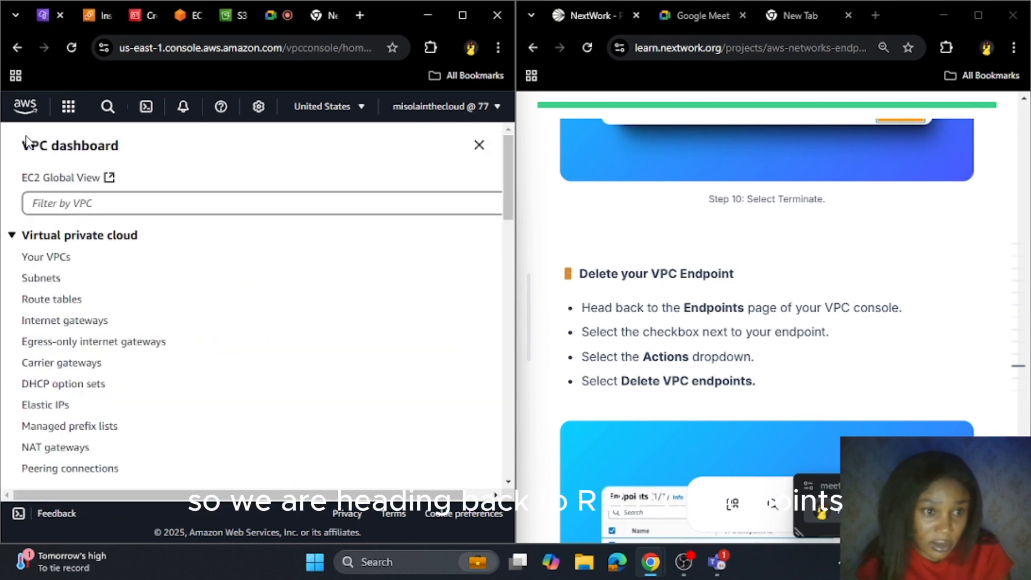
scroll(69, 376, down, 4)
click(54, 382)
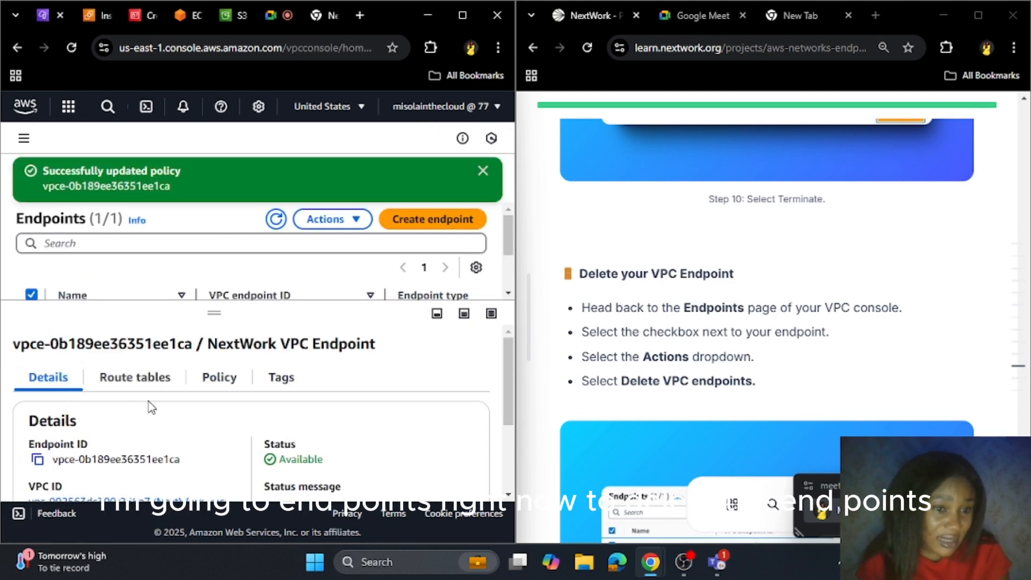
drag(213, 314, 272, 453)
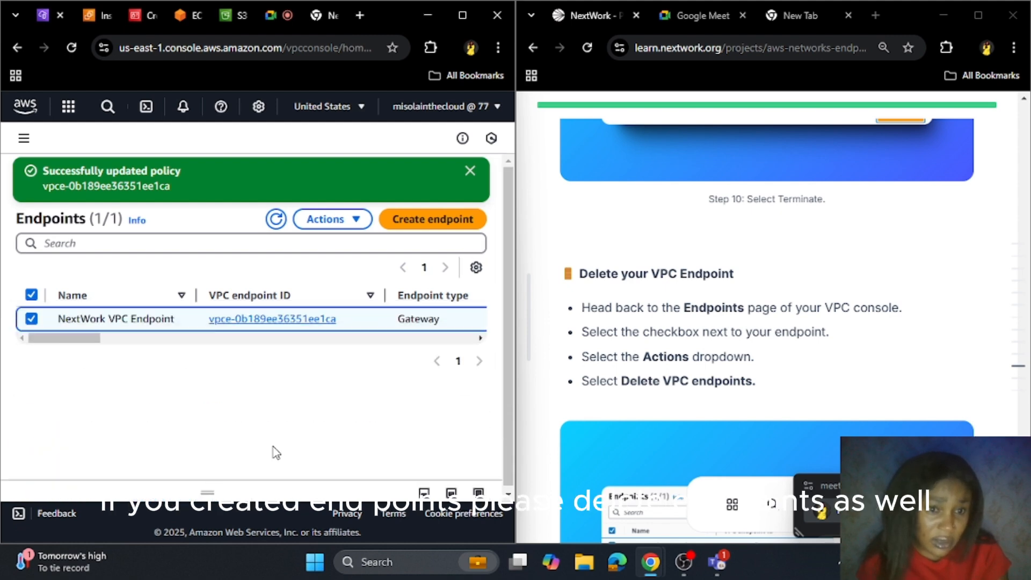
Delete the NextWork VPC Endpoint, confirming the deletion with "delete"
click(344, 220)
click(345, 438)
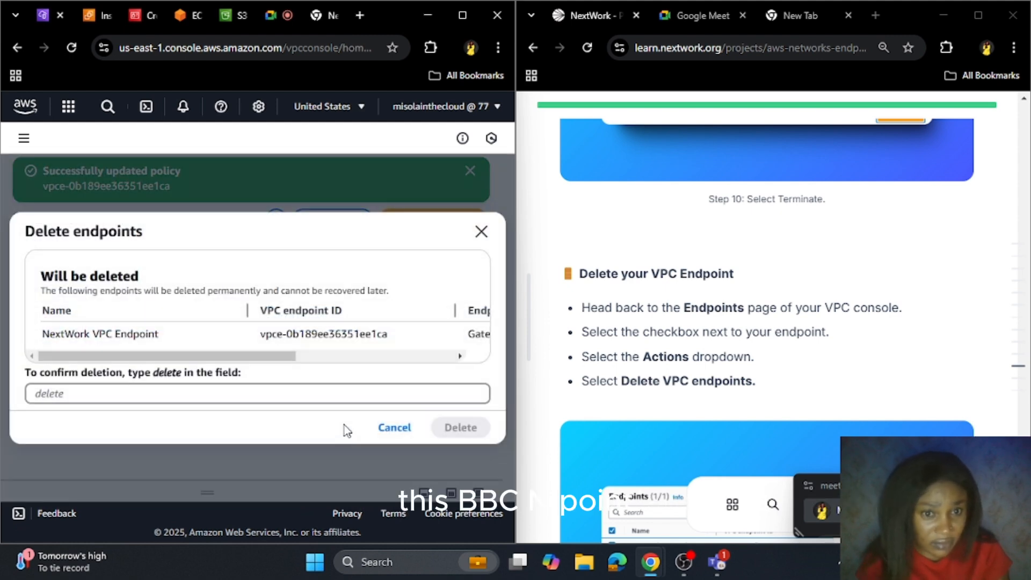
click(250, 394)
text(lete)
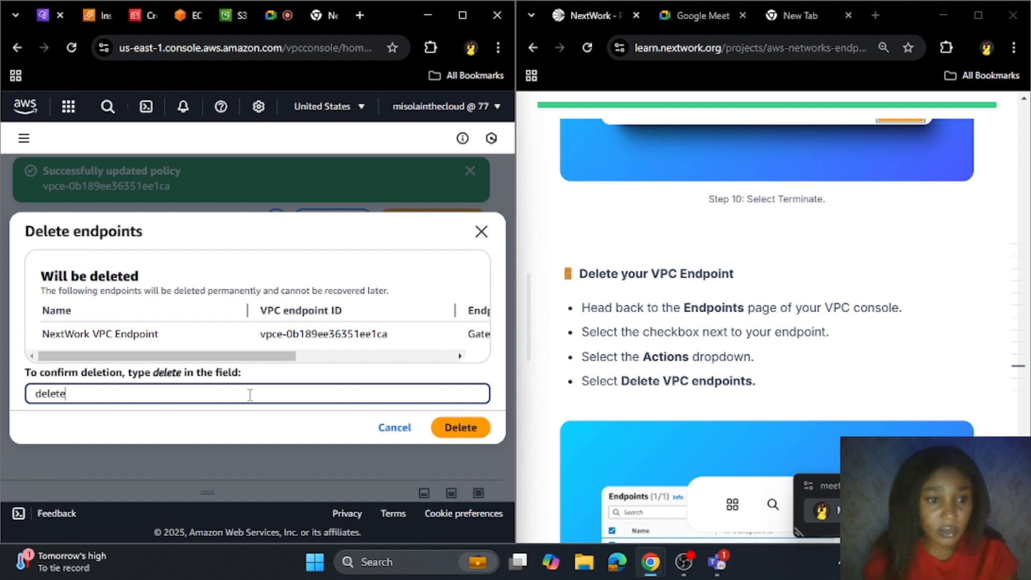
click(461, 428)
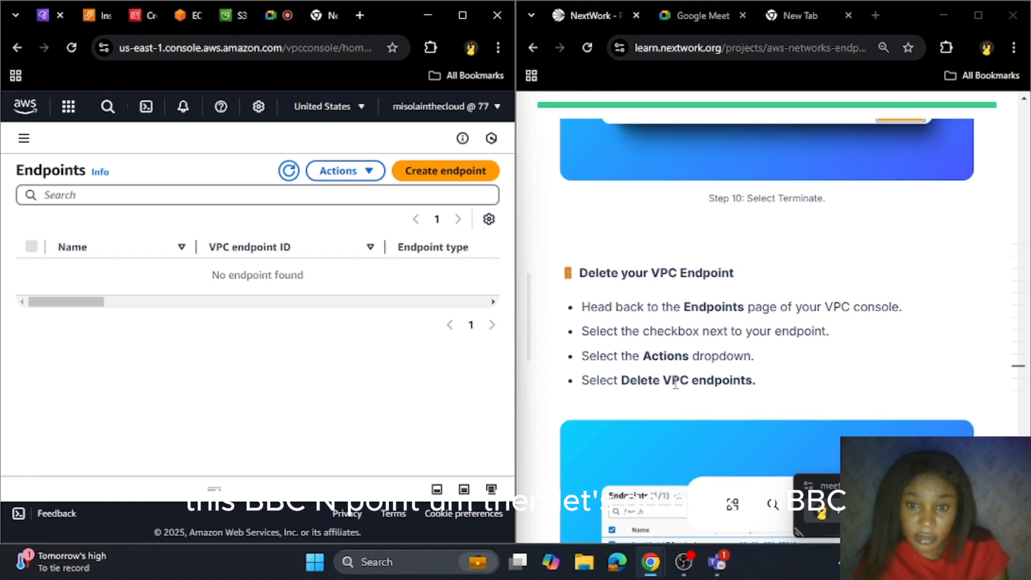
Open the Your VPCs list and delete NextWork-vpc together with its associated resources, confirming with "delete"
scroll(750, 357, down, 10)
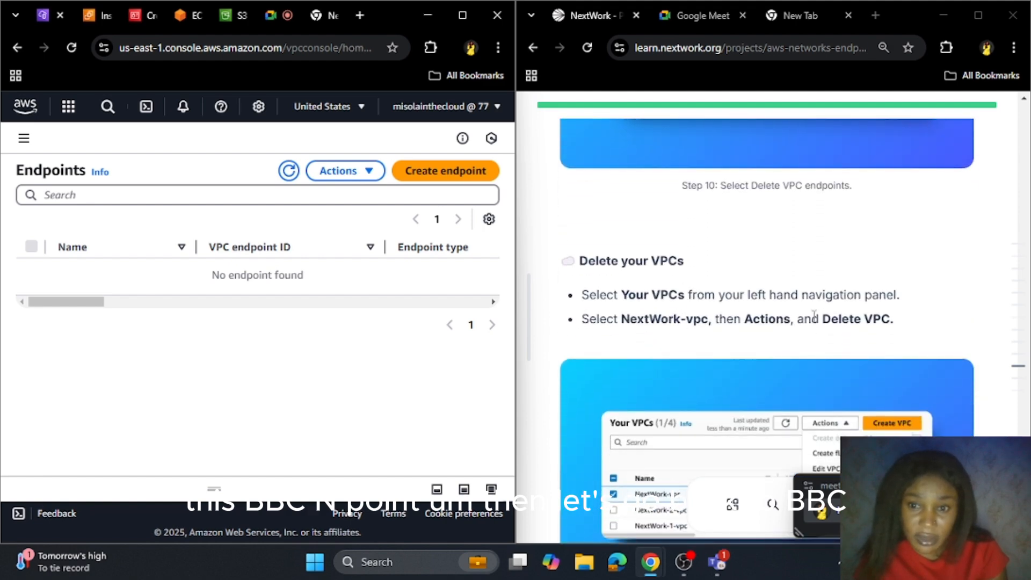
click(24, 141)
click(51, 260)
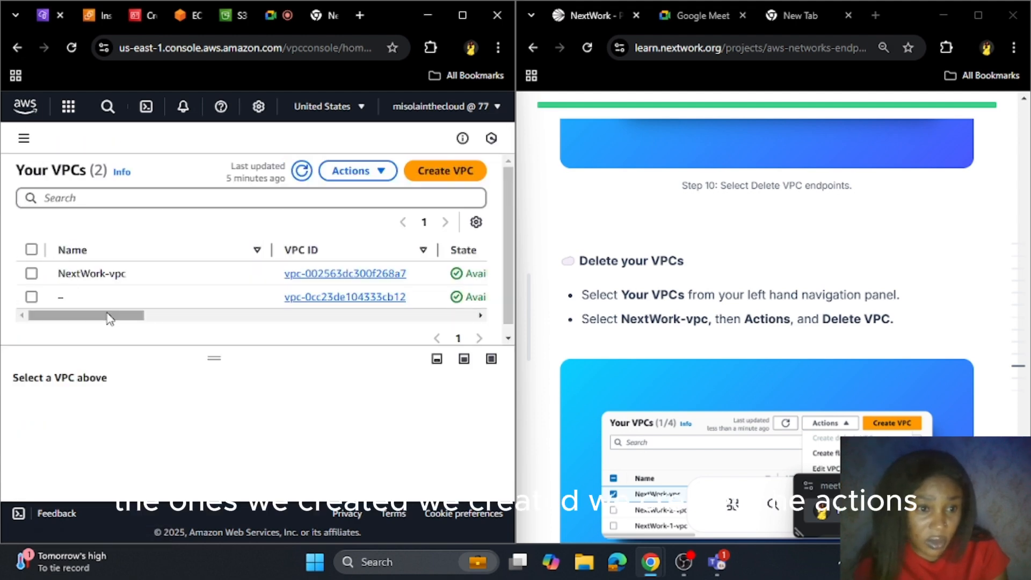
click(29, 275)
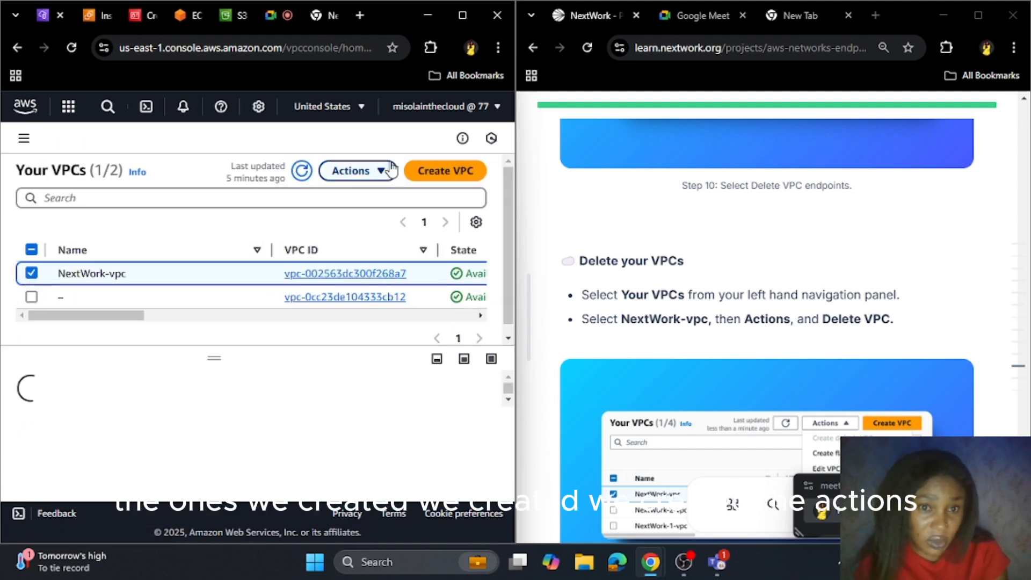
click(352, 170)
click(331, 336)
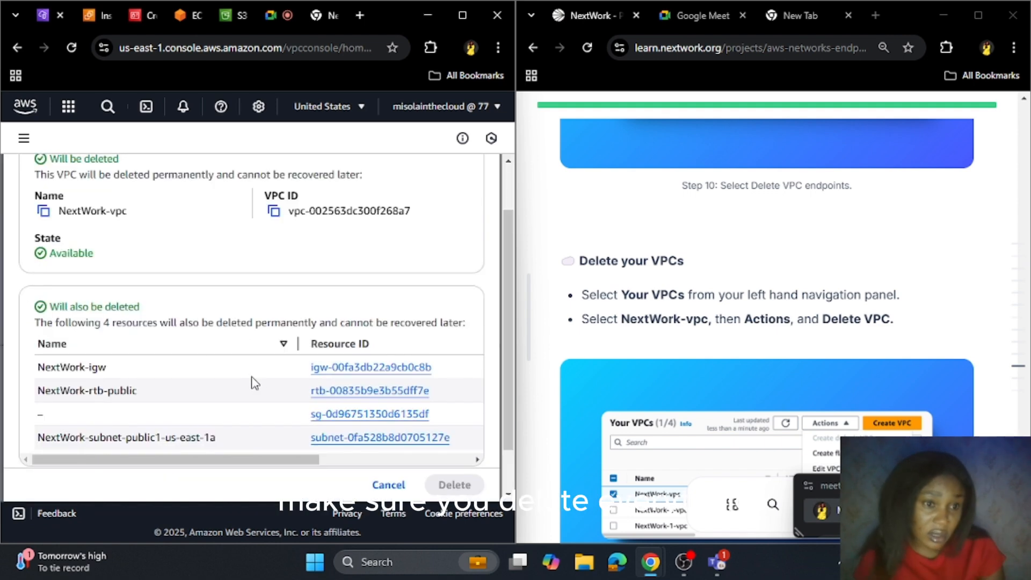
scroll(239, 465, down, 2)
text(d)
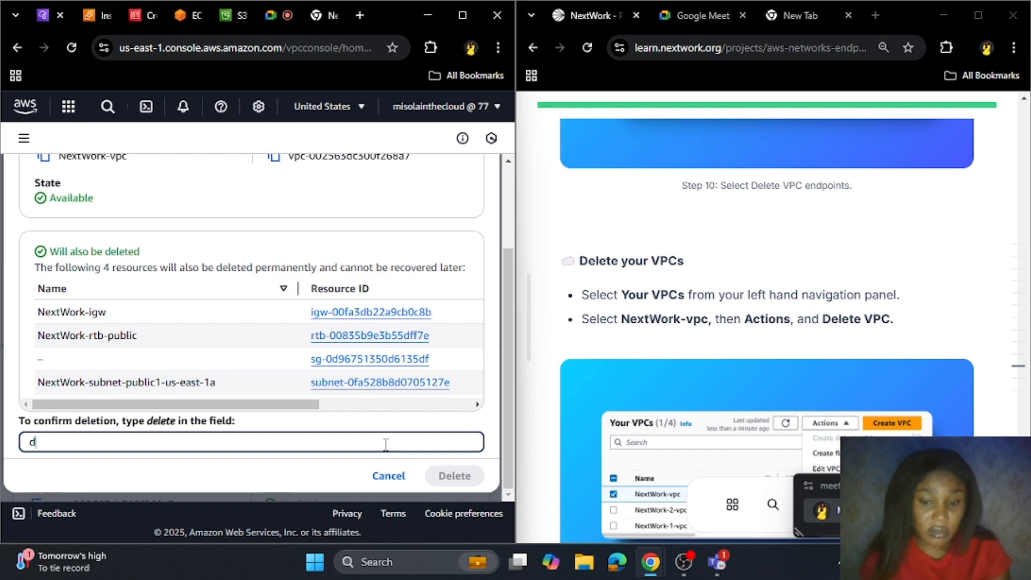
text(elete)
click(439, 477)
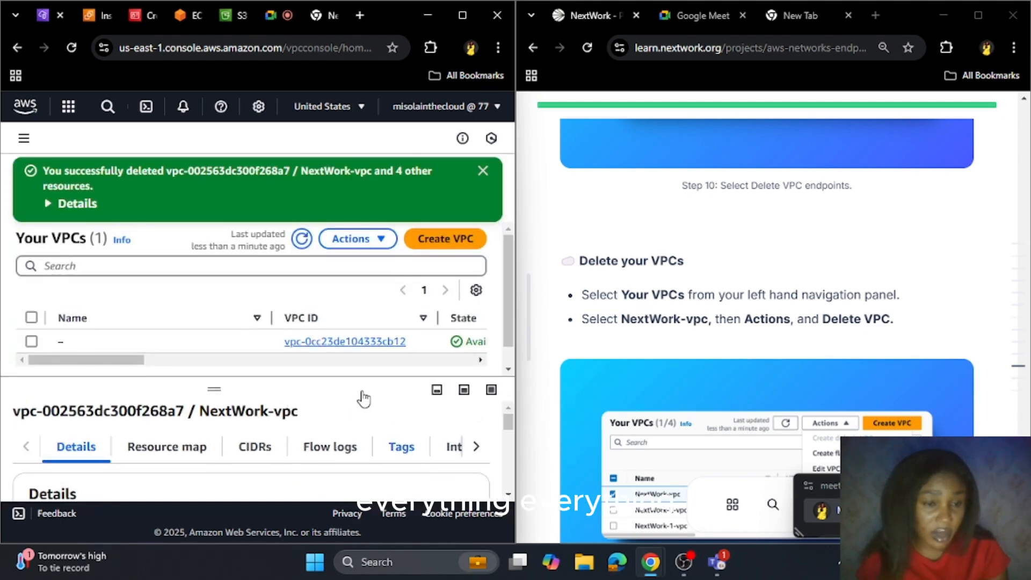
Read the guide's IAM access key deletion section, return to the IAM console, and close the Create access key page without downloading the secret key
scroll(736, 332, down, 10)
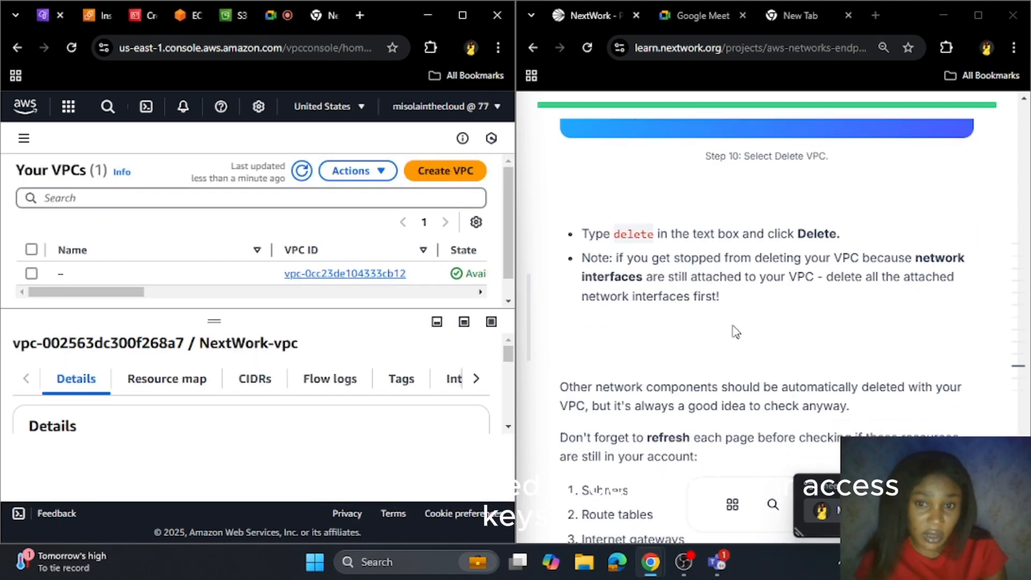
scroll(670, 265, down, 10)
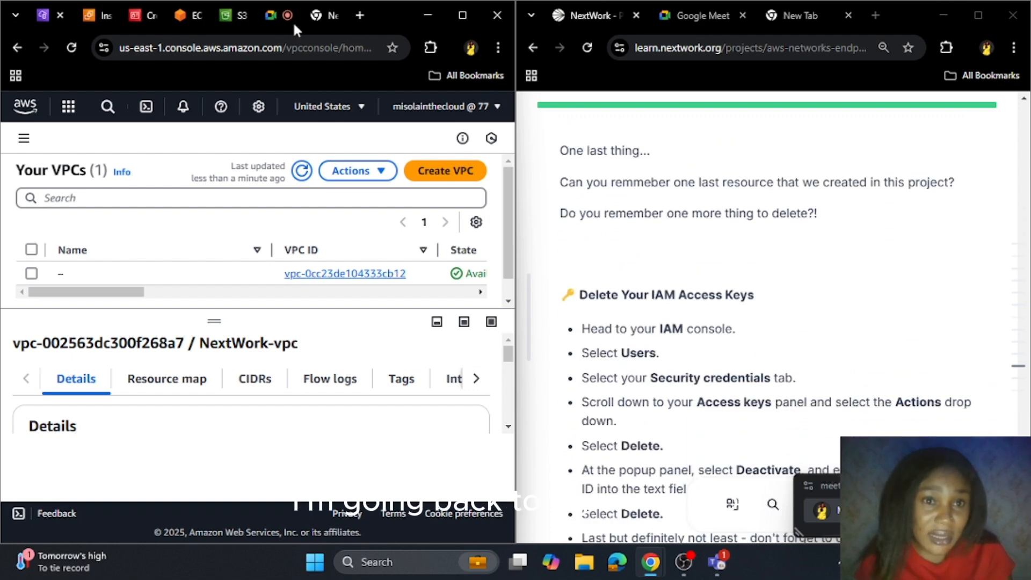
click(144, 13)
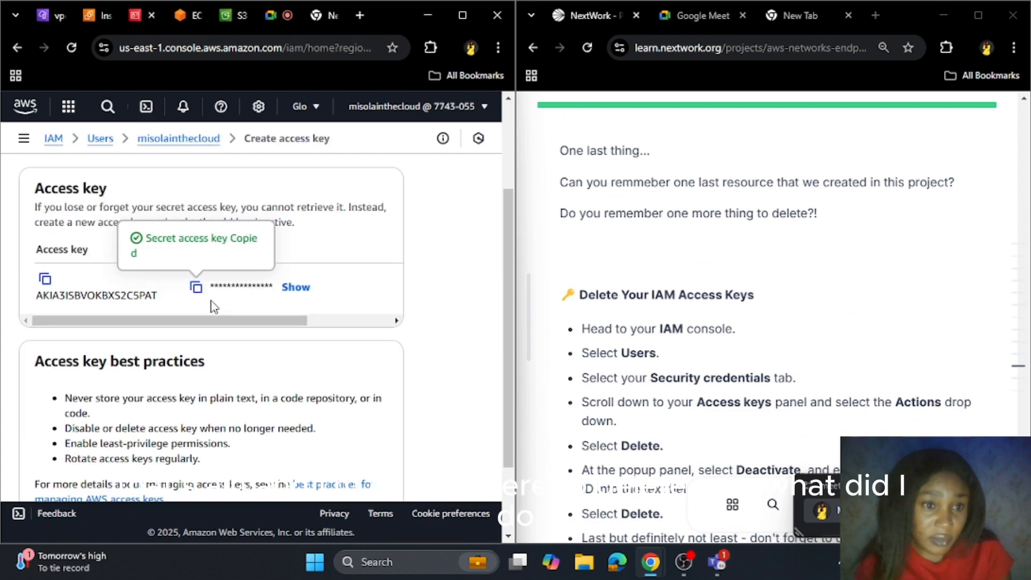
scroll(278, 325, down, 5)
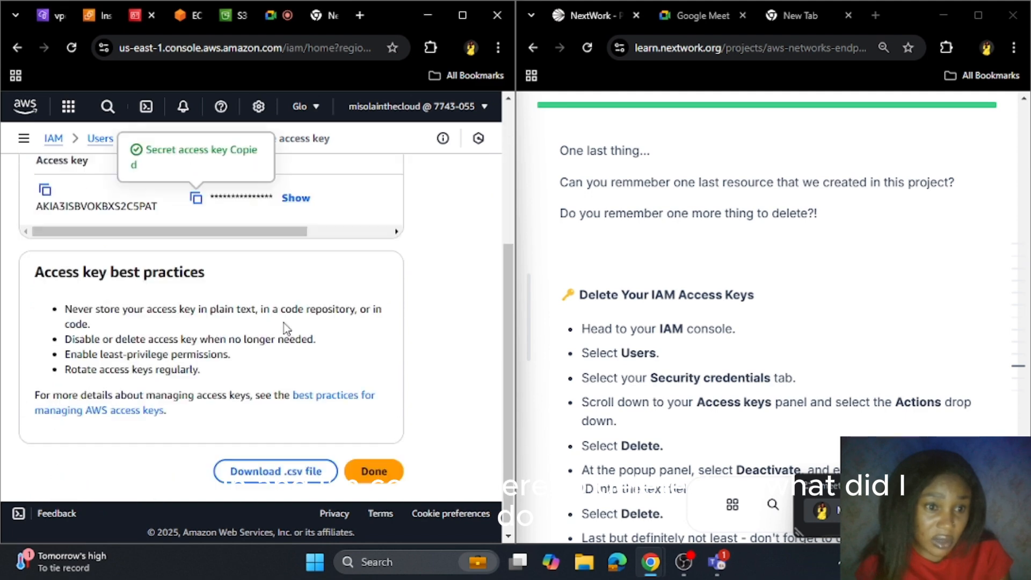
click(373, 463)
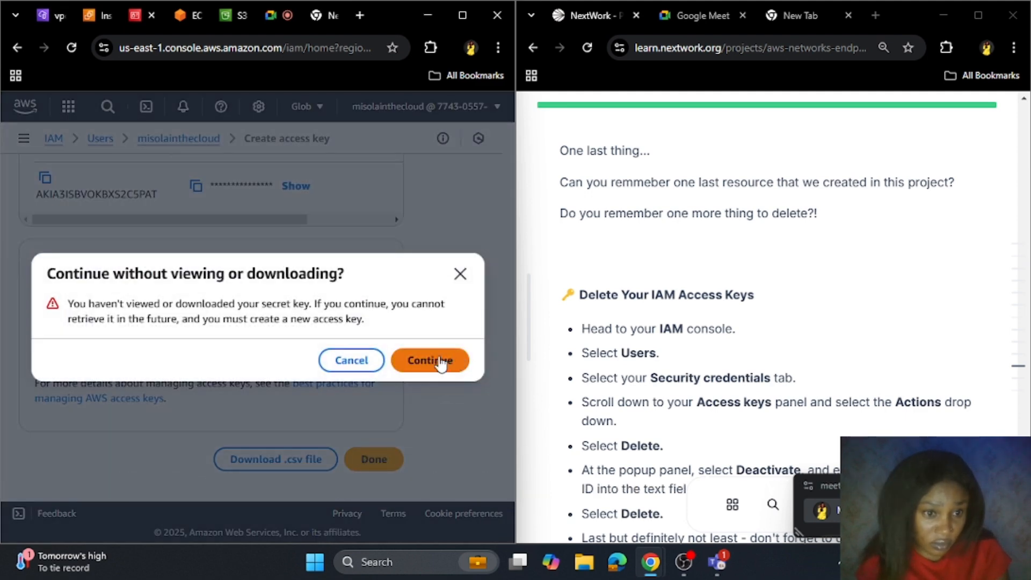
click(441, 361)
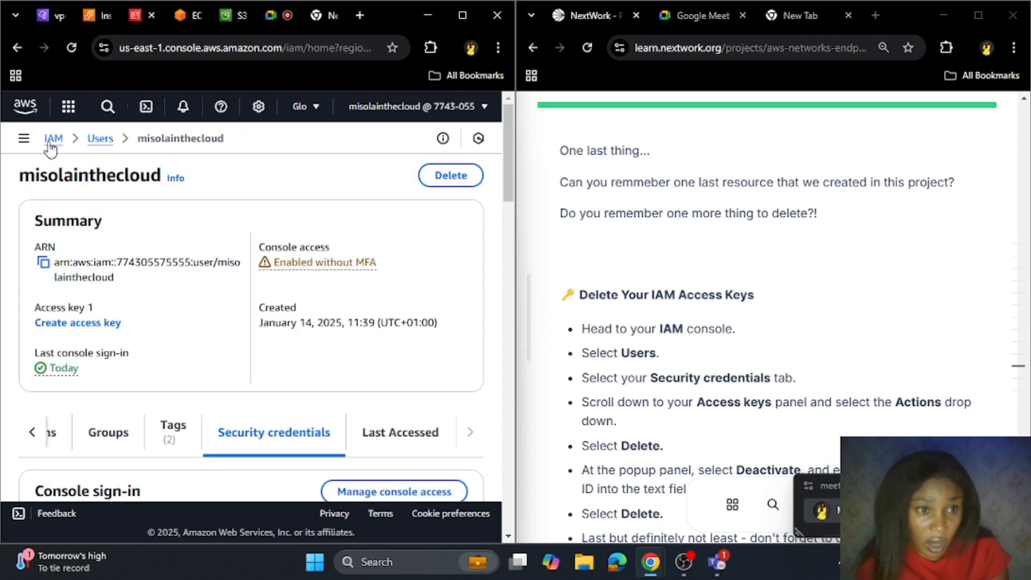
Open the IAM Users list, open the listed user, and show the access keys under the user's security credentials
click(97, 141)
scroll(111, 360, down, 2)
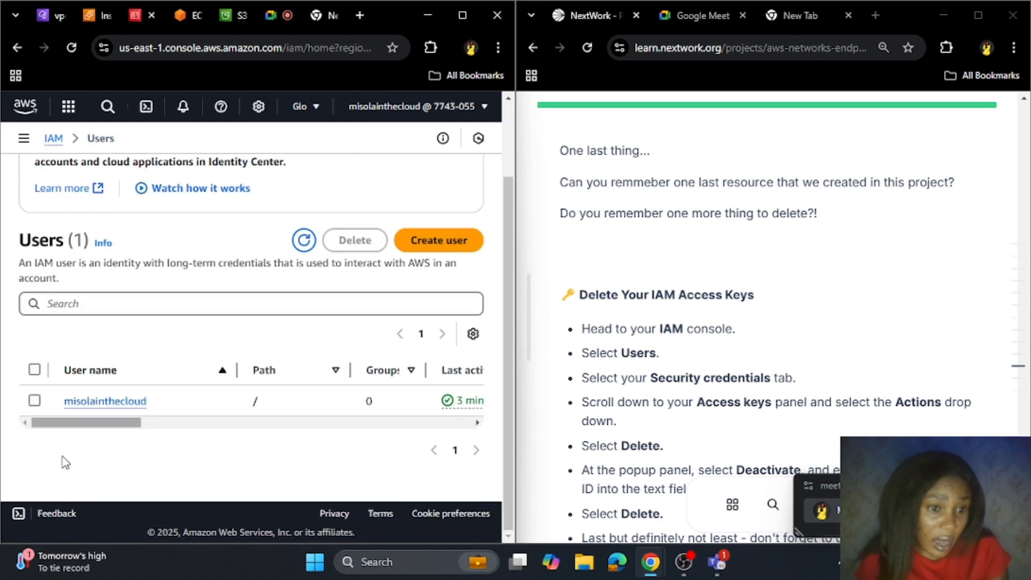
click(42, 401)
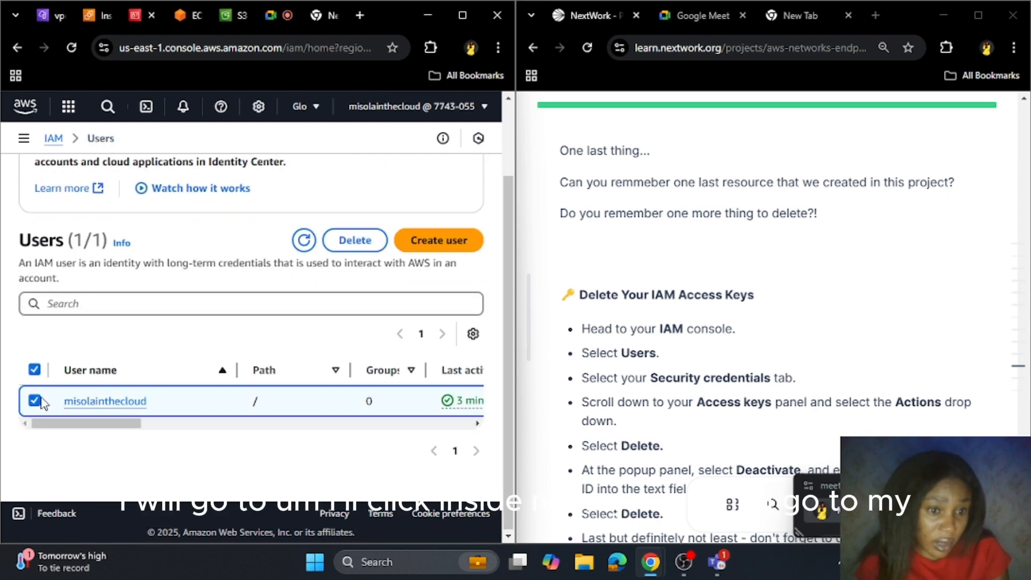
click(102, 404)
scroll(132, 284, down, 5)
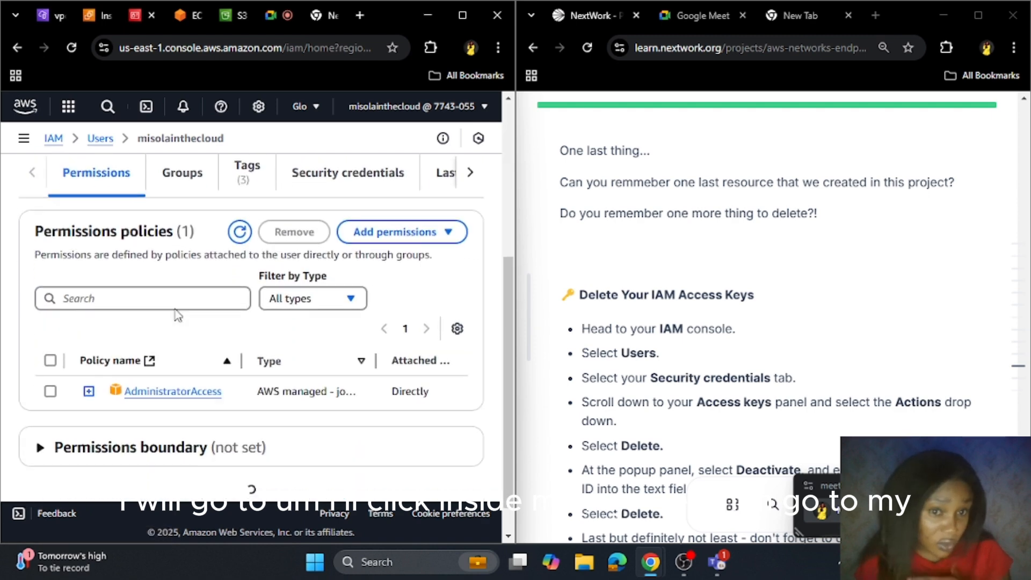
scroll(327, 247, up, 2)
scroll(284, 269, down, 3)
scroll(274, 286, up, 6)
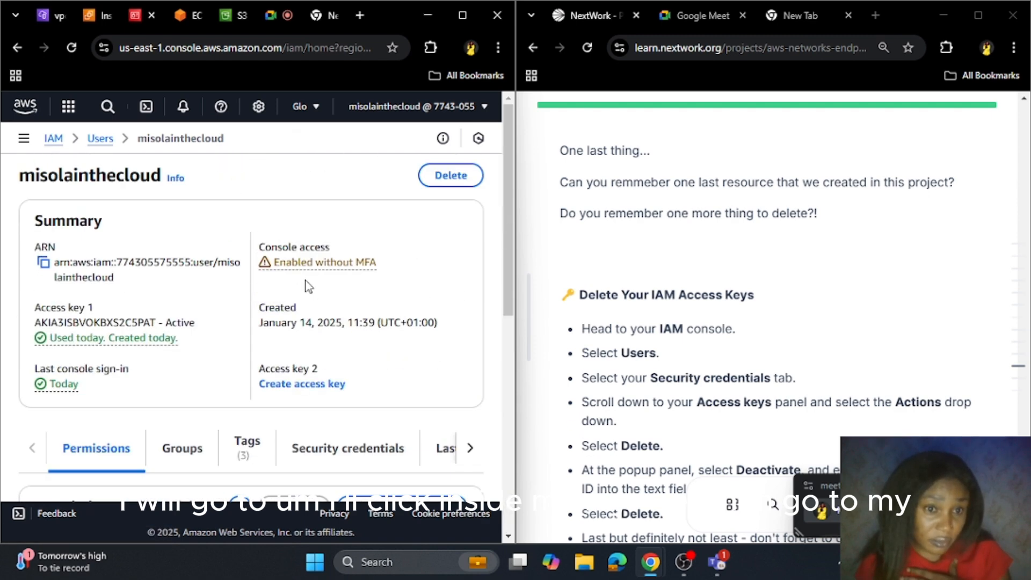
scroll(308, 286, down, 4)
click(344, 223)
scroll(376, 269, down, 6)
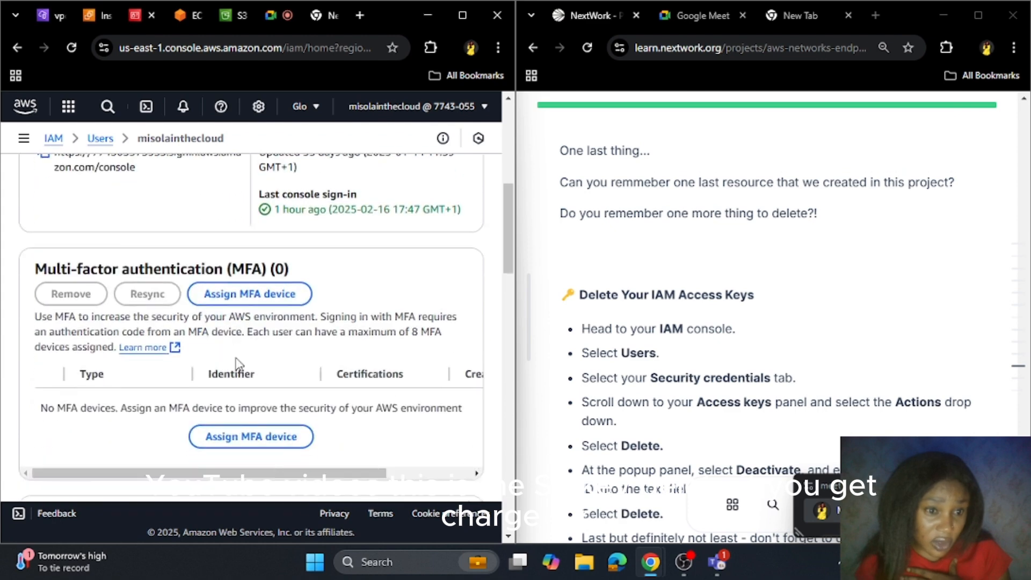
Deactivate the user's NextWork project access key and delete it, pasting the access key ID as confirmation
click(426, 271)
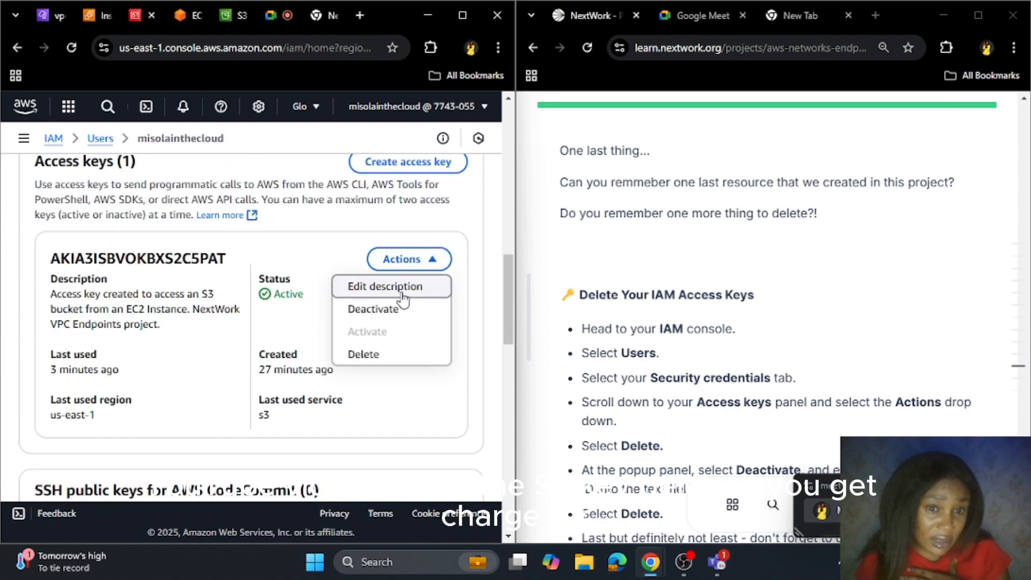
click(364, 353)
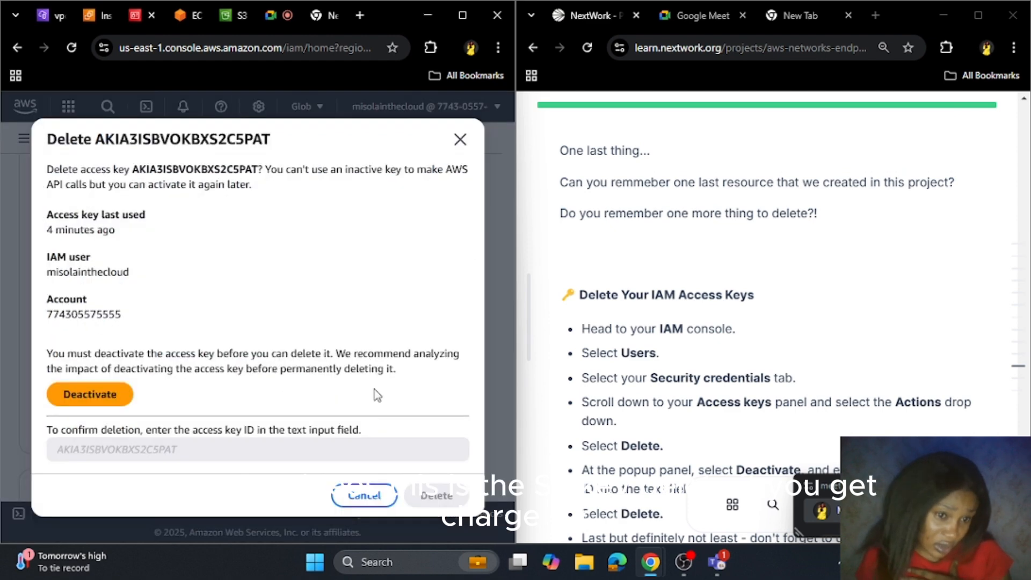
double_click(204, 169)
right_click(200, 167)
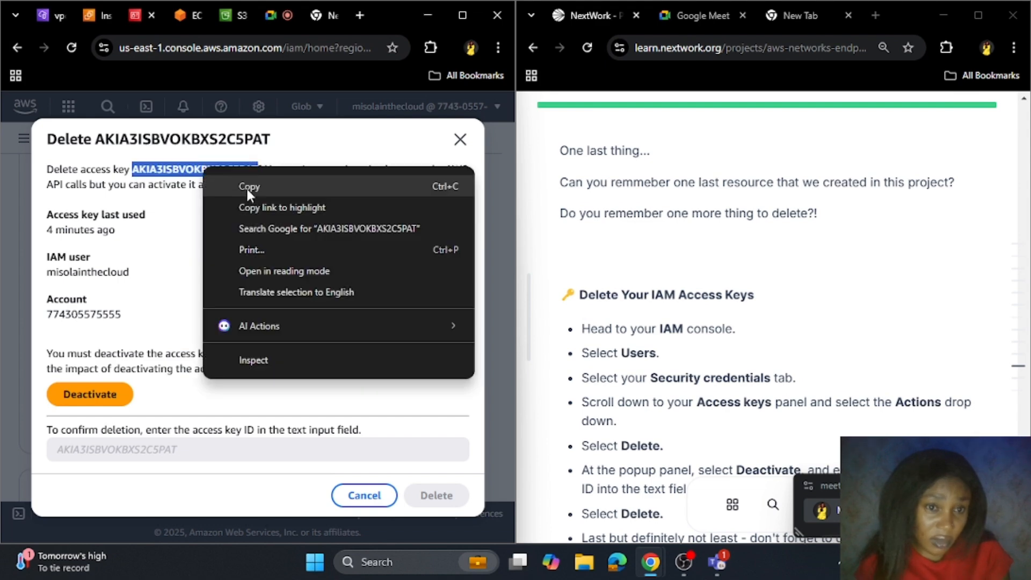
click(246, 186)
click(162, 451)
click(113, 402)
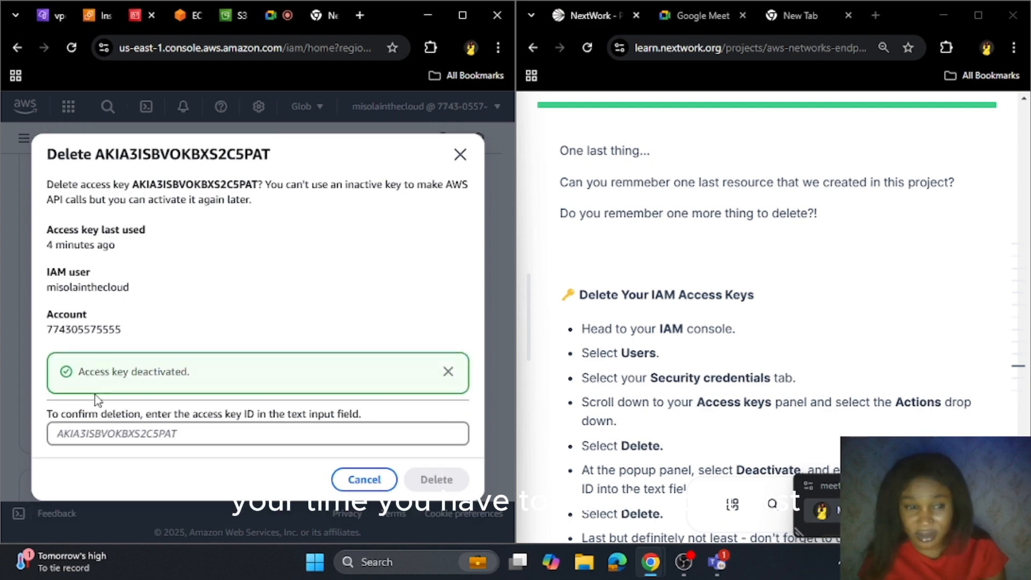
click(112, 434)
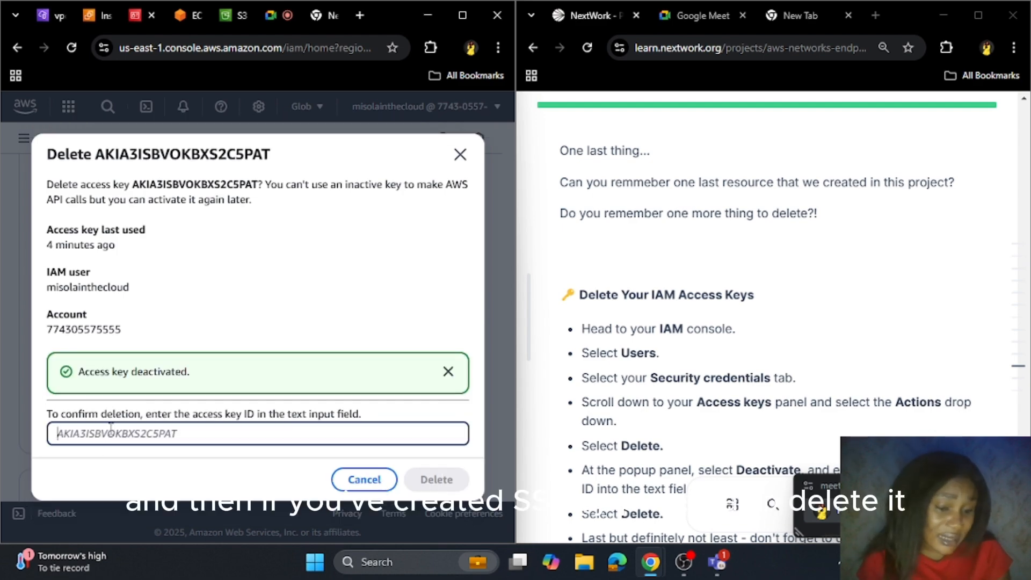
key(ctrl+v)
click(437, 479)
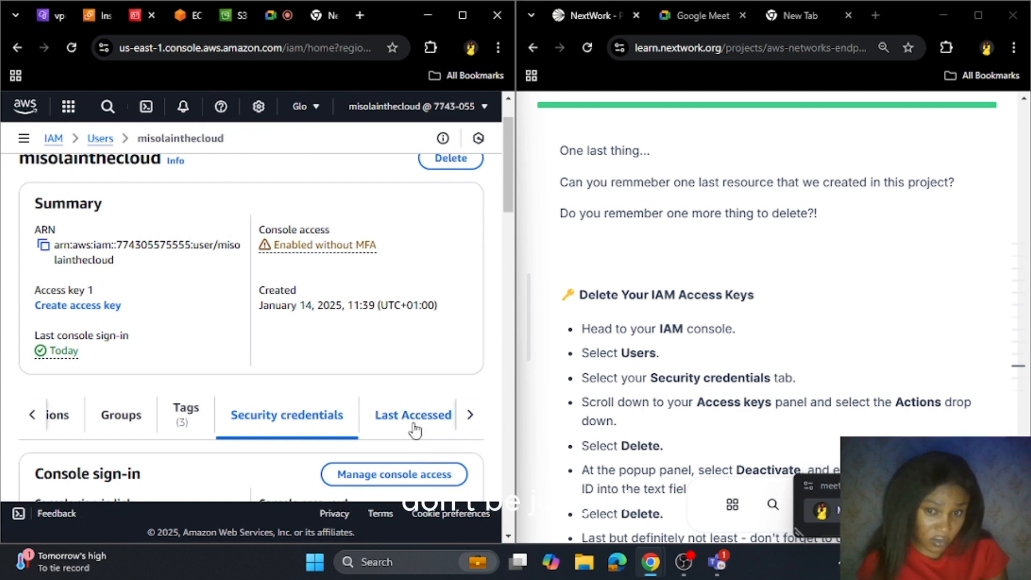
Review the rest of the guide's access key cleanup and the Share Your Project section, and enlarge the Mission accomplished image
scroll(691, 392, down, 5)
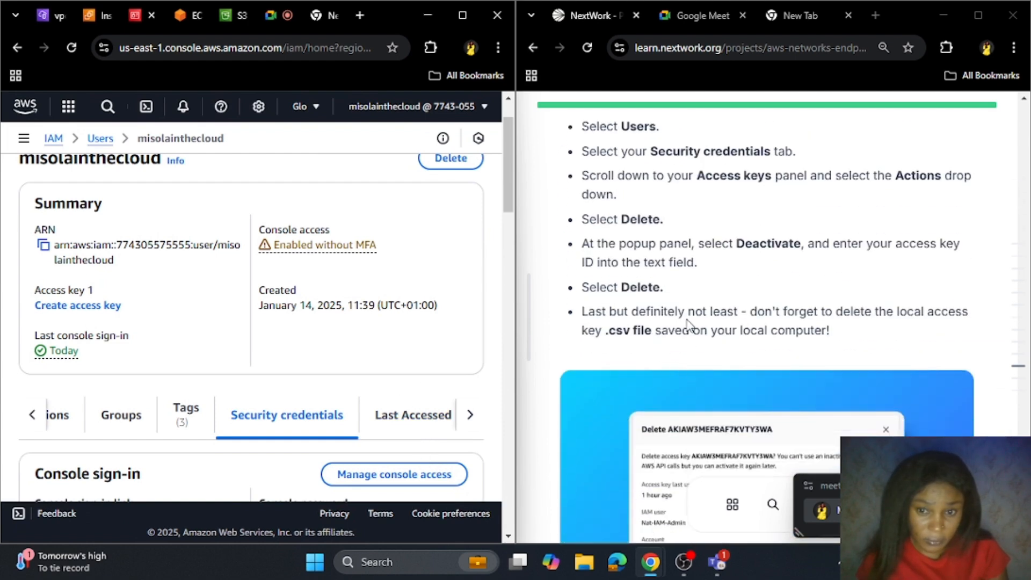
scroll(709, 304, down, 10)
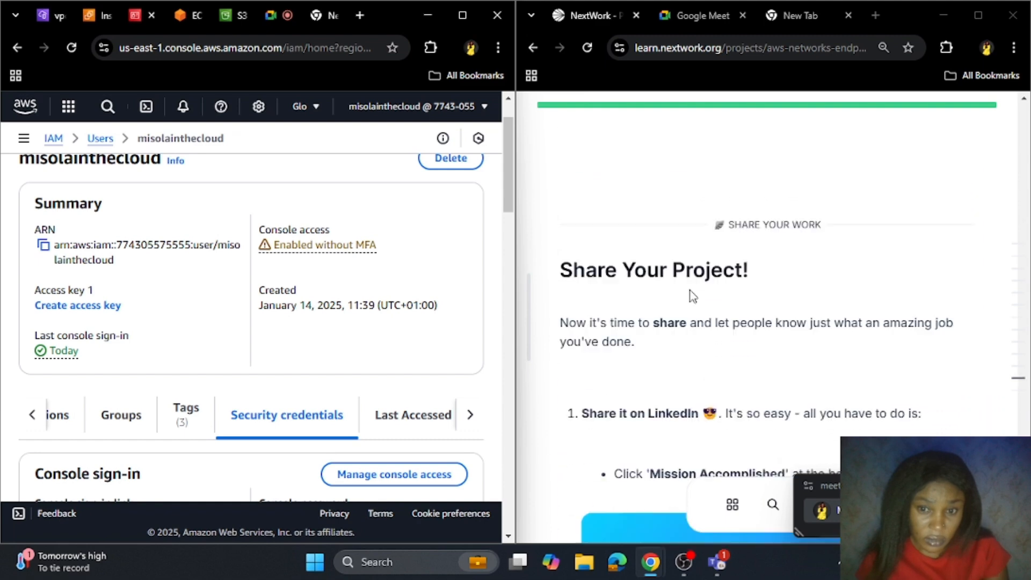
scroll(691, 309, down, 2)
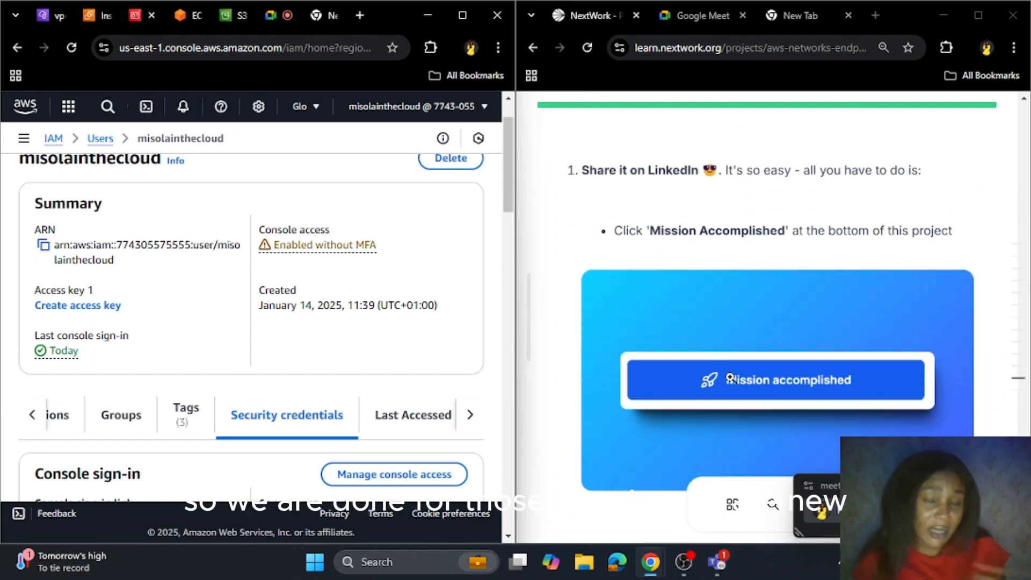
scroll(728, 334, down, 2)
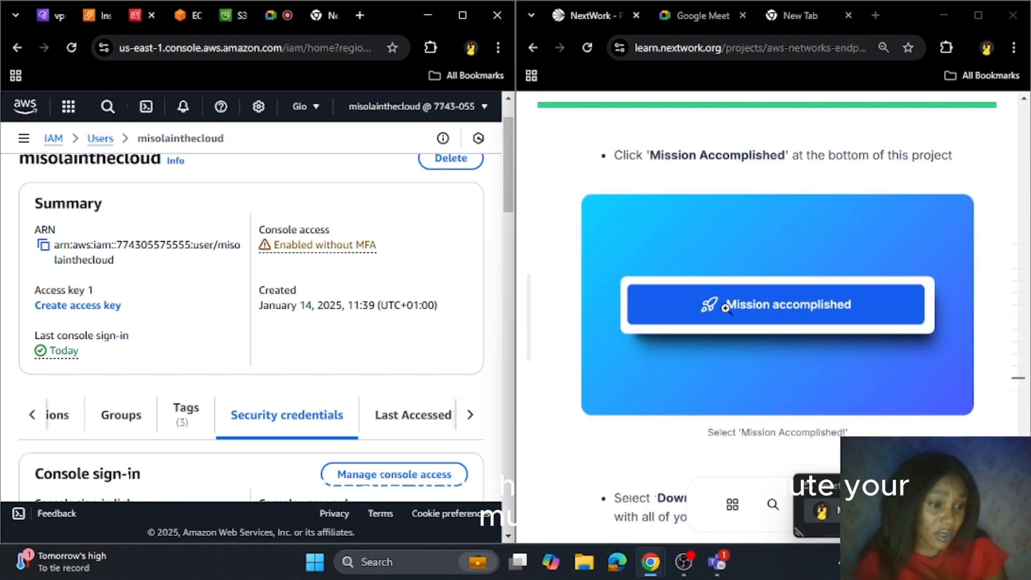
click(725, 307)
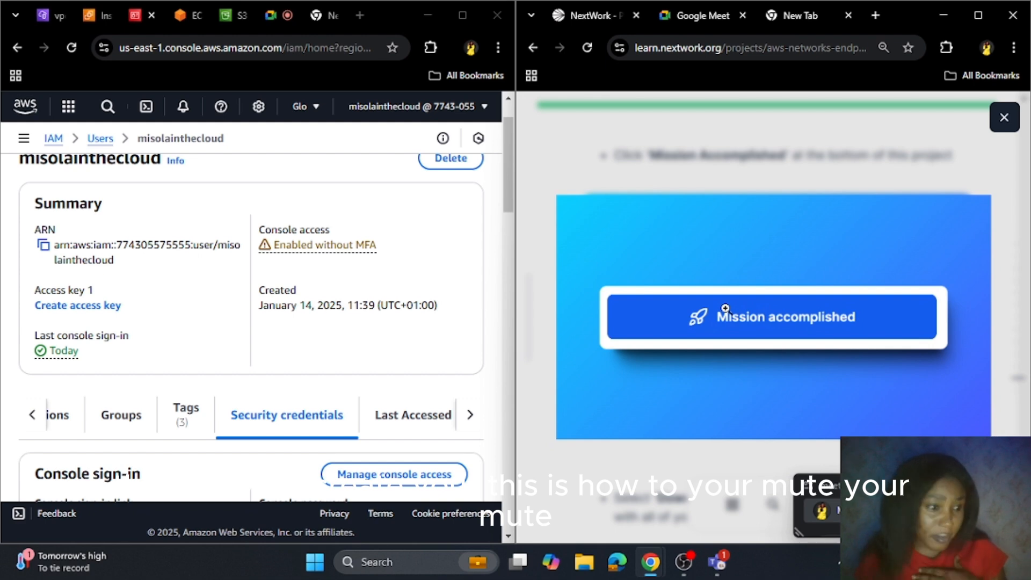
Check the Google Meet call and return to the S3 general purpose buckets page
click(270, 18)
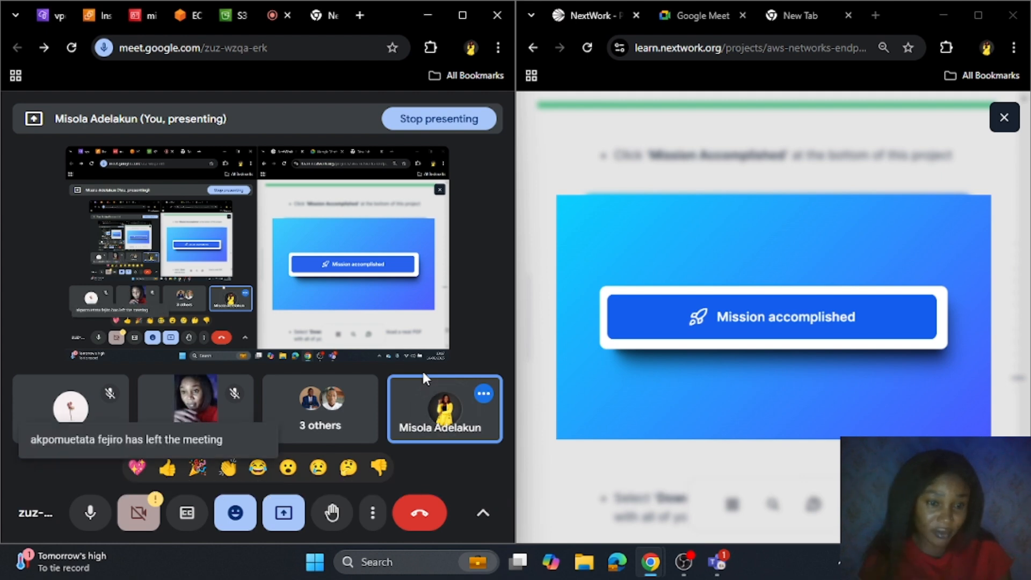
click(233, 24)
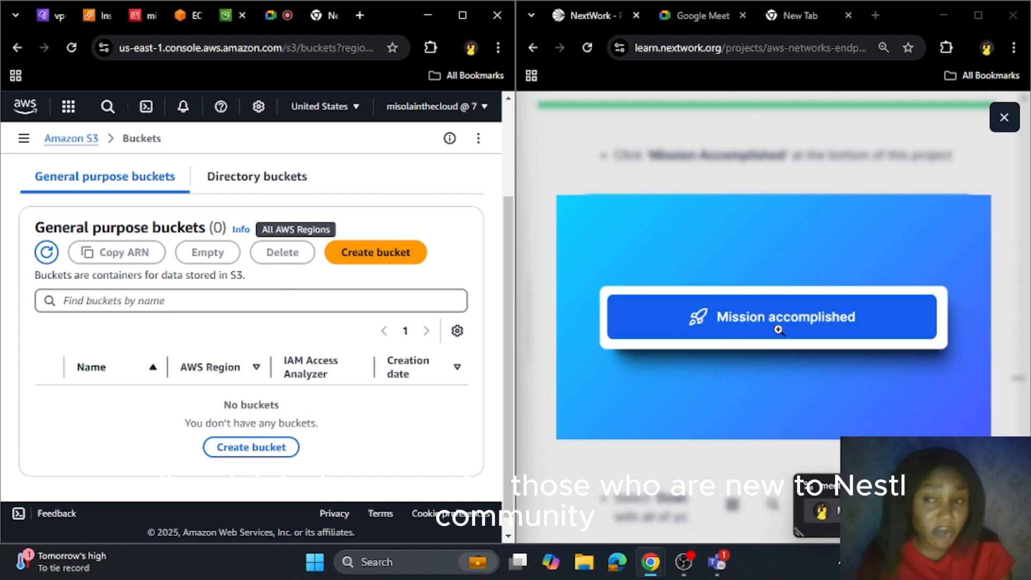
Close the enlarged guide image and review the instructions for downloading the documentation and sharing the project on LinkedIn
click(1004, 117)
scroll(718, 340, down, 4)
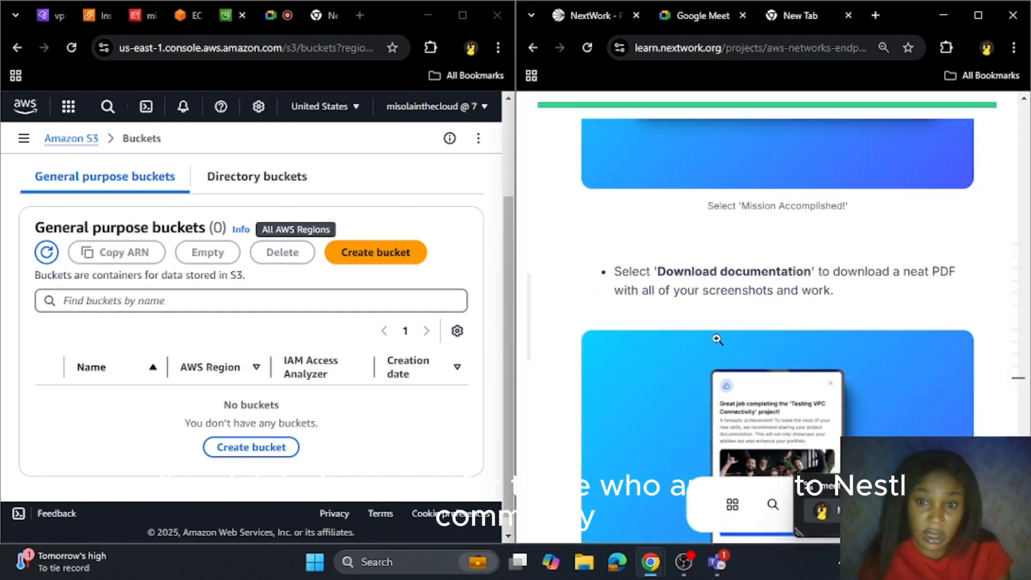
scroll(718, 339, up, 3)
scroll(739, 270, down, 6)
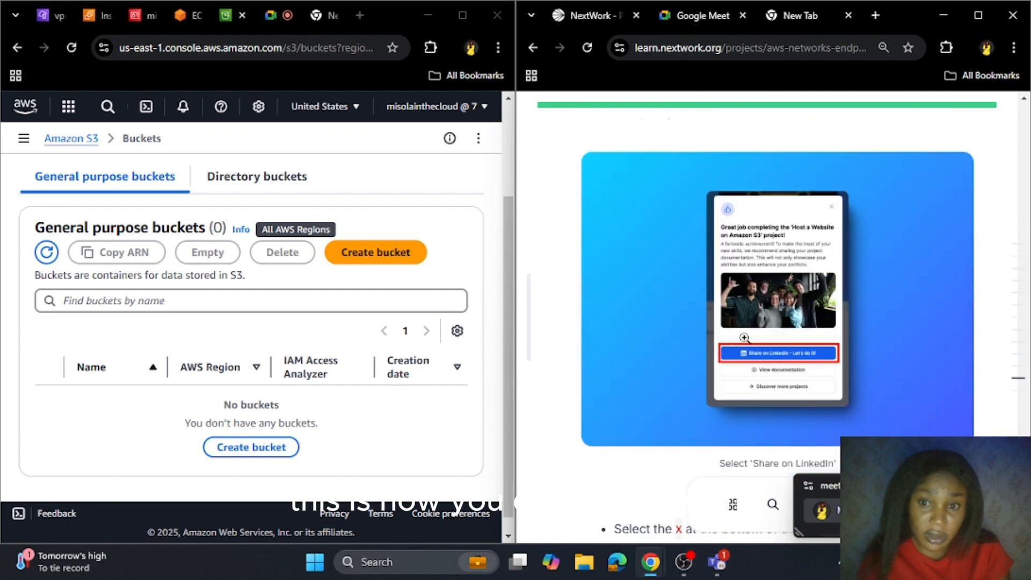
Skim the rest of the guide to the All done section and open the project's documentation
scroll(745, 338, down, 15)
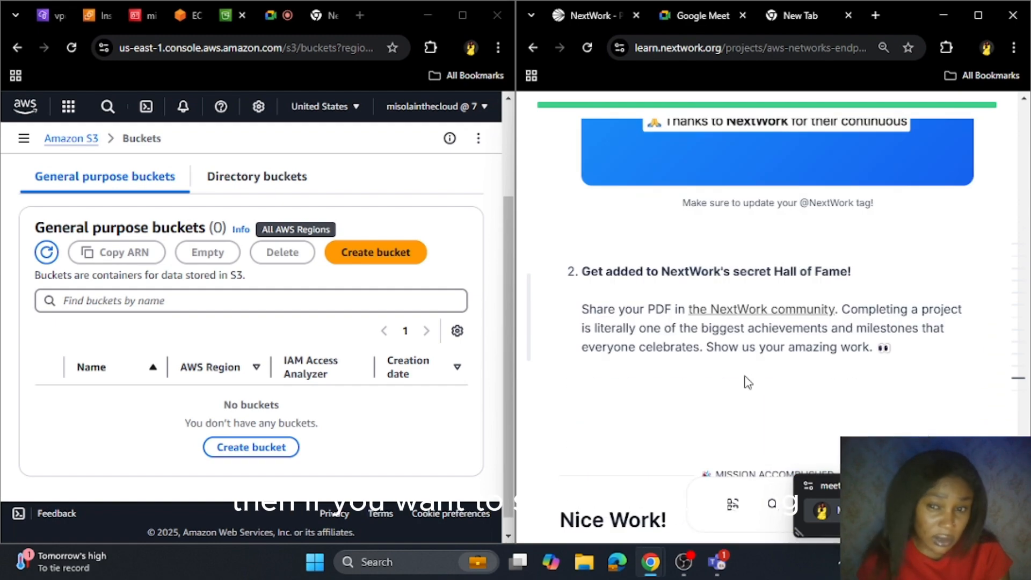
scroll(748, 383, down, 18)
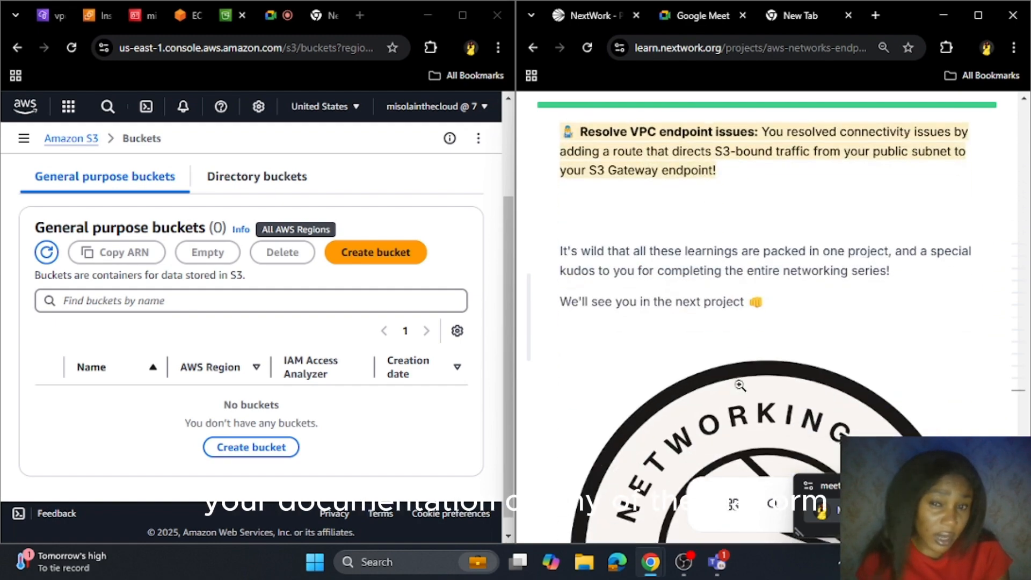
scroll(741, 387, down, 10)
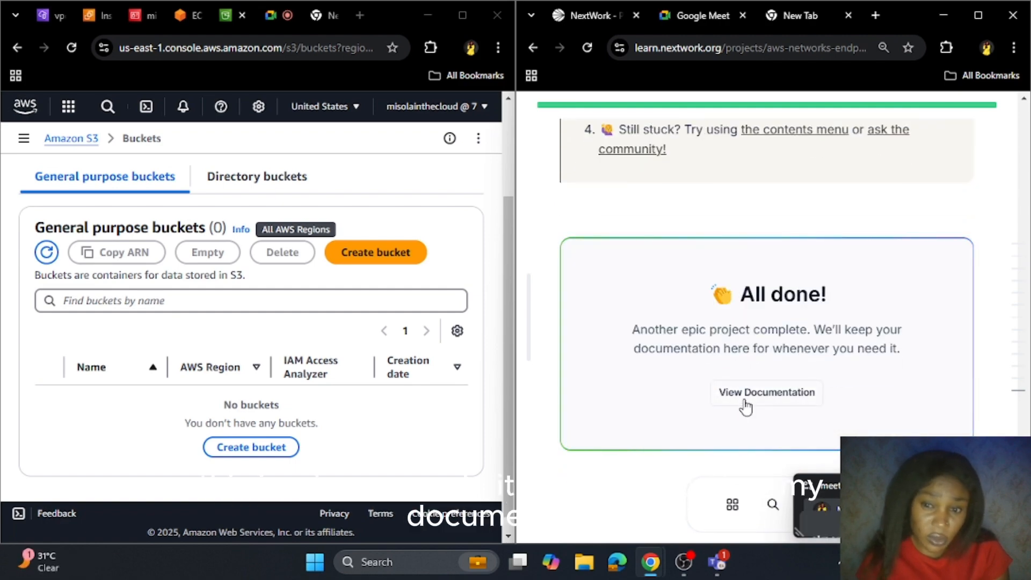
click(745, 401)
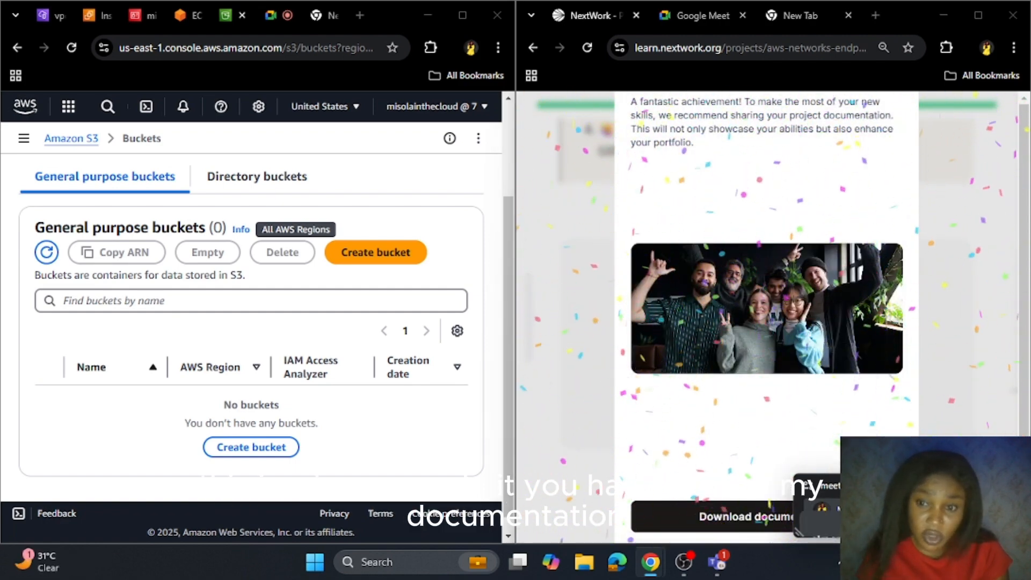
Open the Download documentation options and review the social post, portfolio, theme and save choices
scroll(773, 462, down, 1)
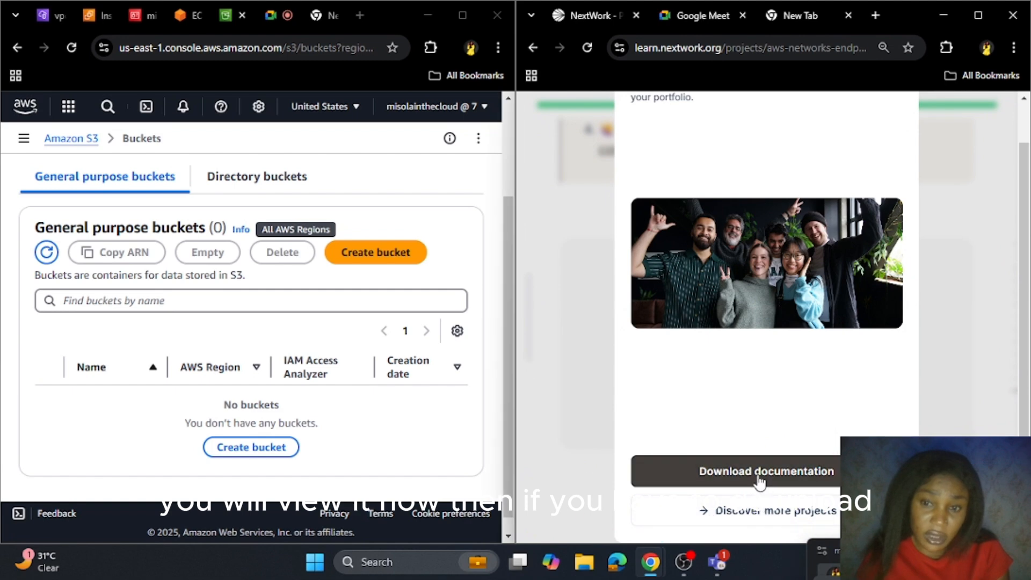
click(759, 473)
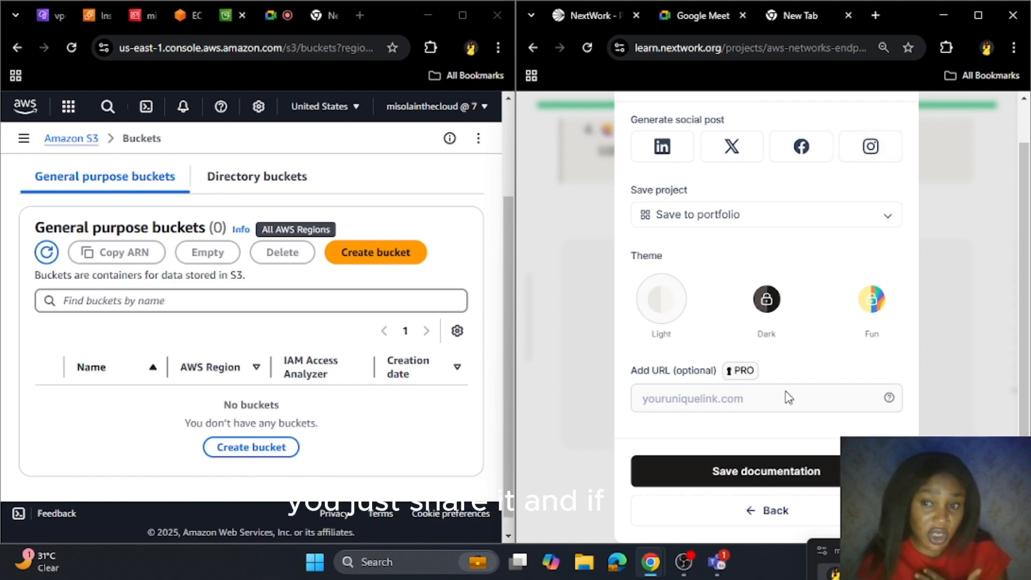
scroll(751, 476, up, 1)
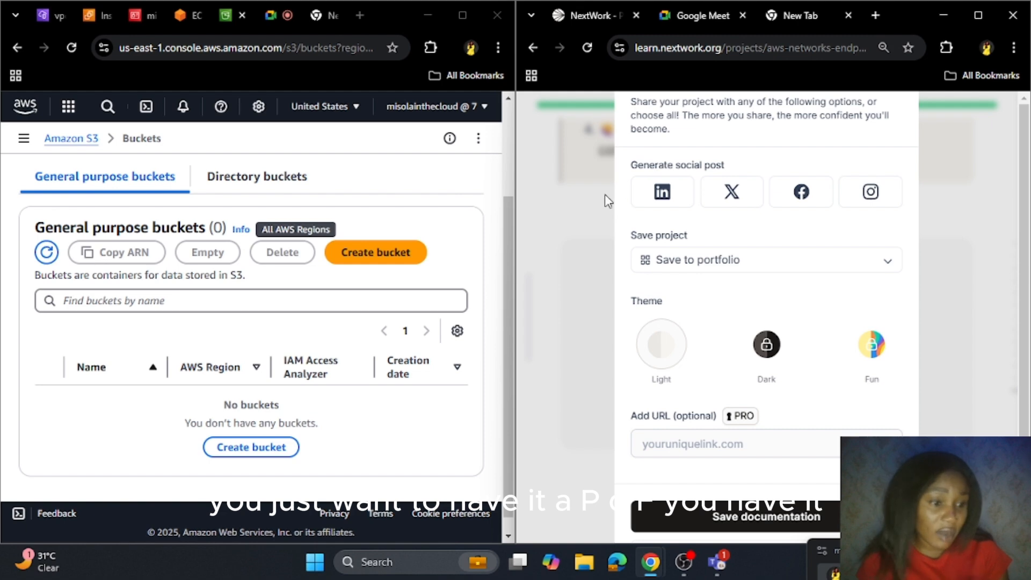
Load linkedin.com/feed/ in a new browser tab and open your own LinkedIn profile
click(786, 17)
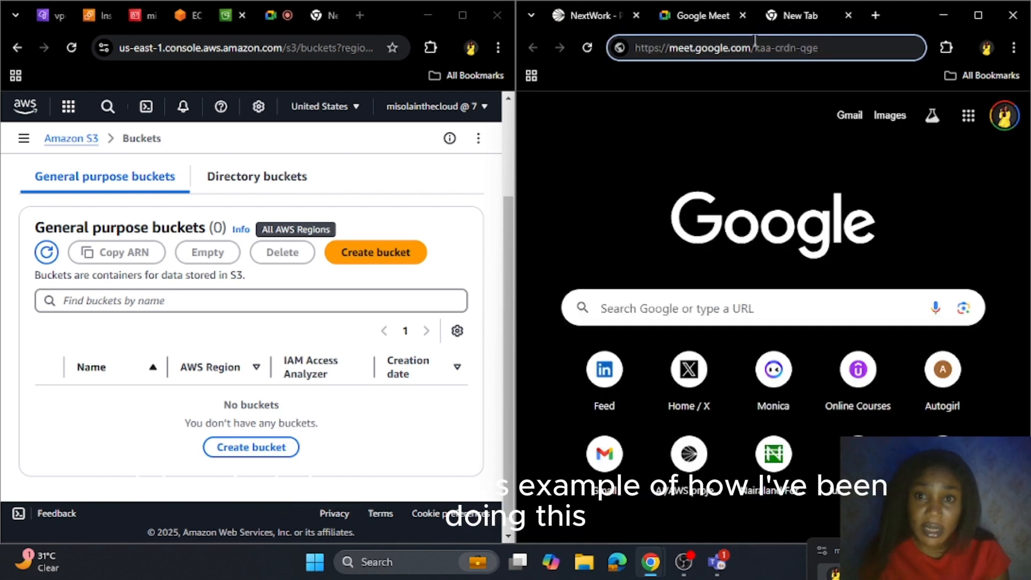
click(876, 15)
text(linkedin.com/feed/)
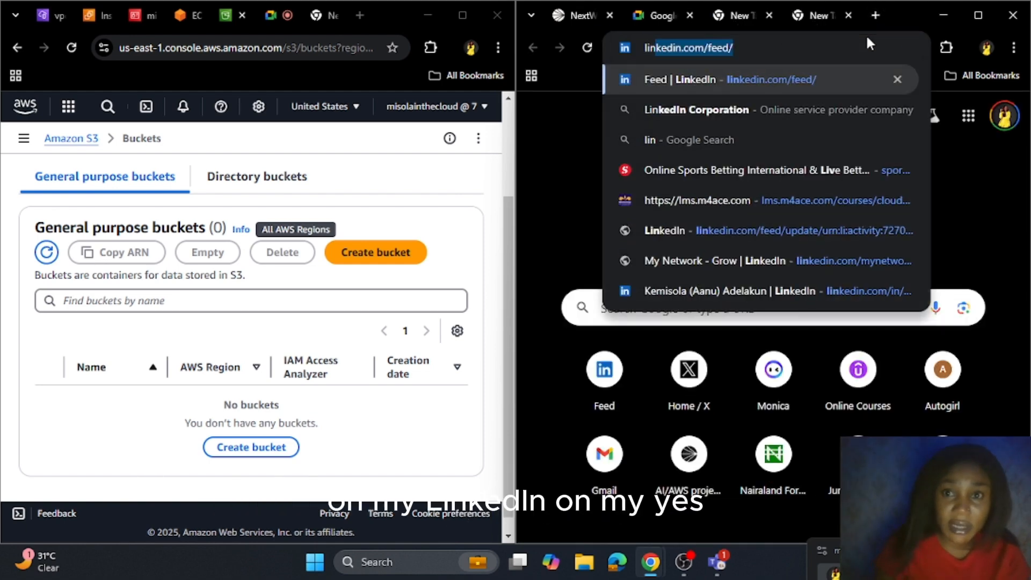
key(Return)
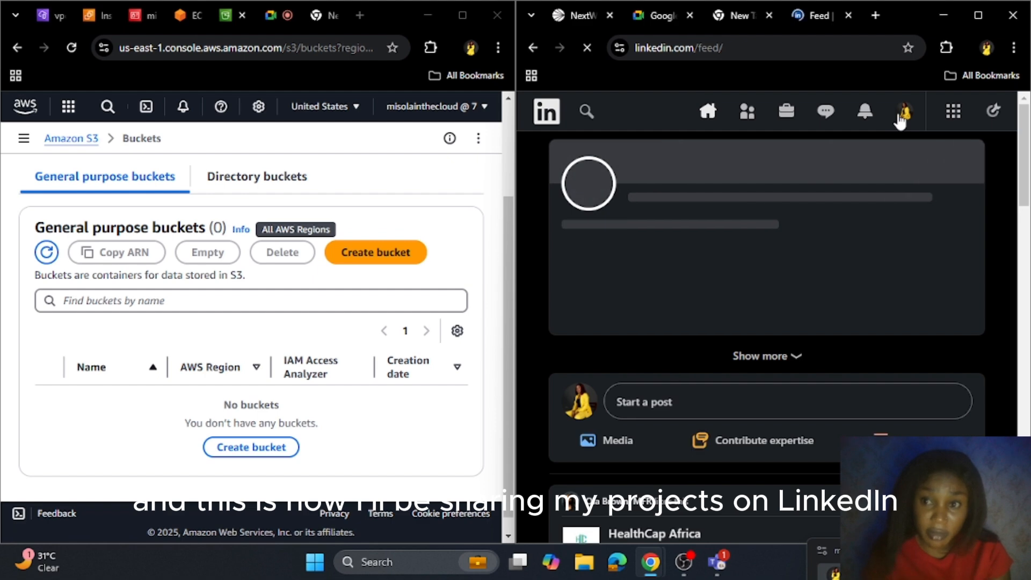
click(901, 121)
click(807, 299)
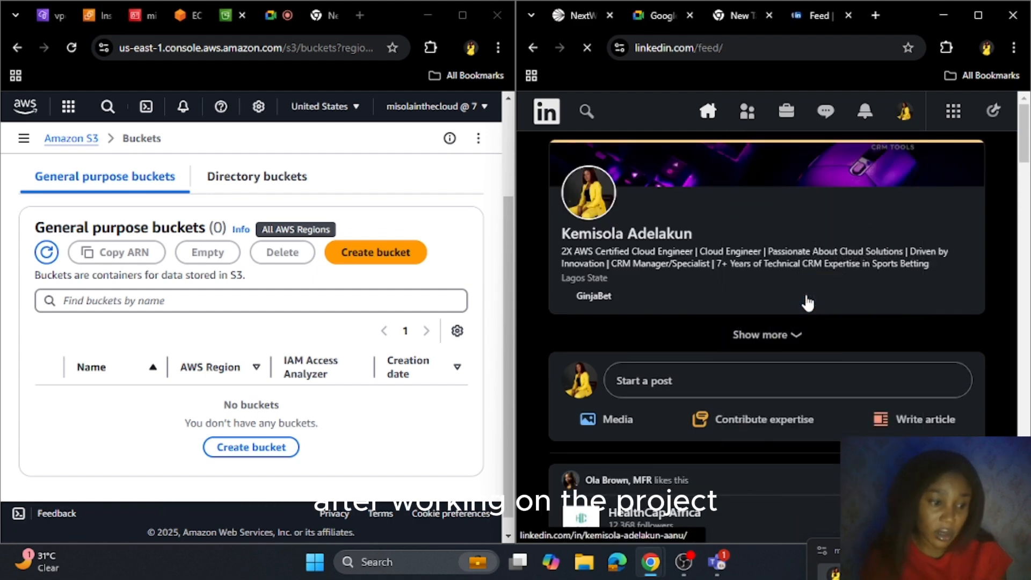
Find the post sharing the legendary-aws-networks-endpoints document in the profile's activity and open it
scroll(722, 417, down, 4)
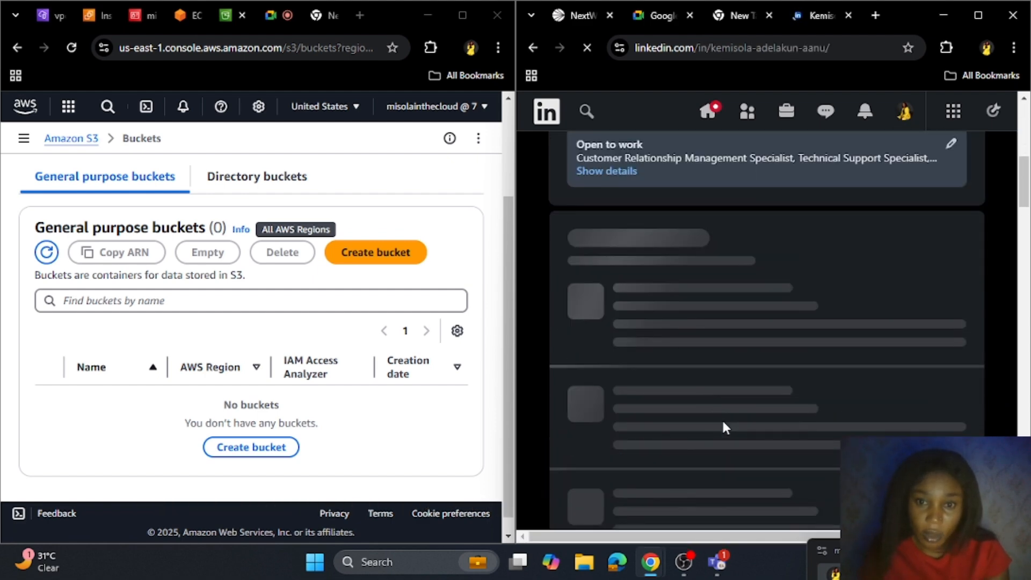
scroll(686, 246, up, 2)
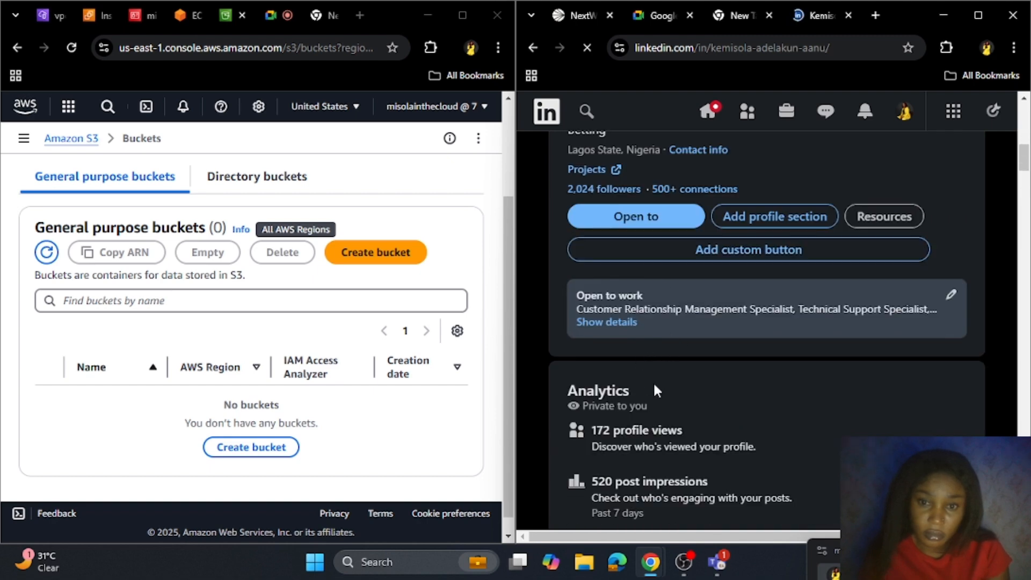
scroll(693, 431, down, 10)
scroll(691, 440, up, 3)
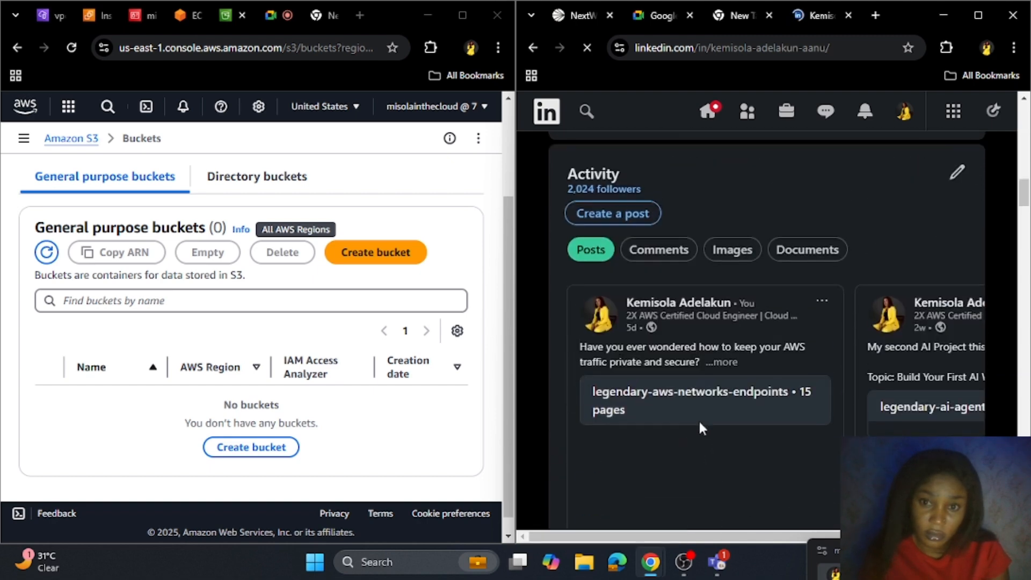
scroll(698, 419, down, 3)
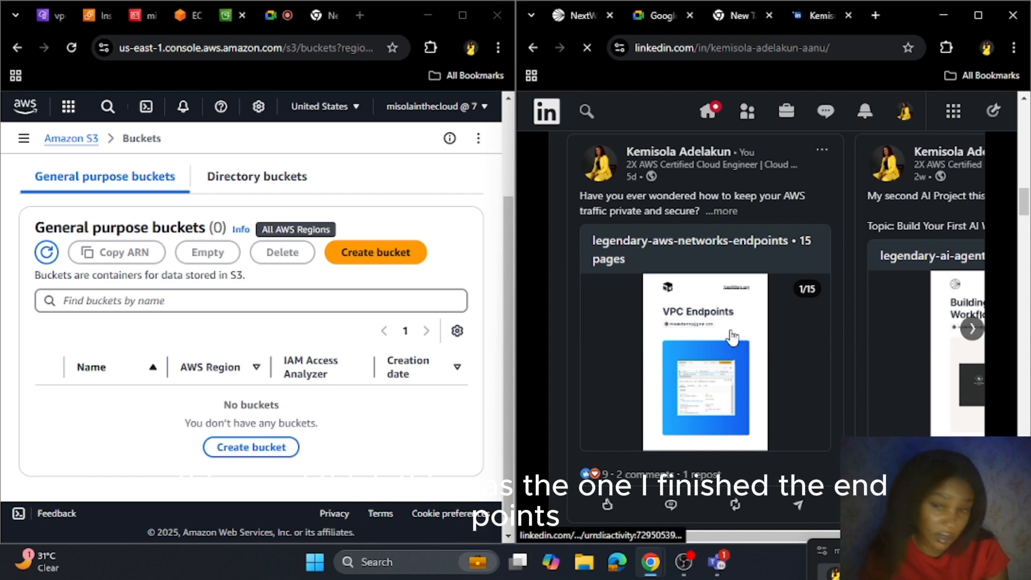
scroll(869, 309, up, 2)
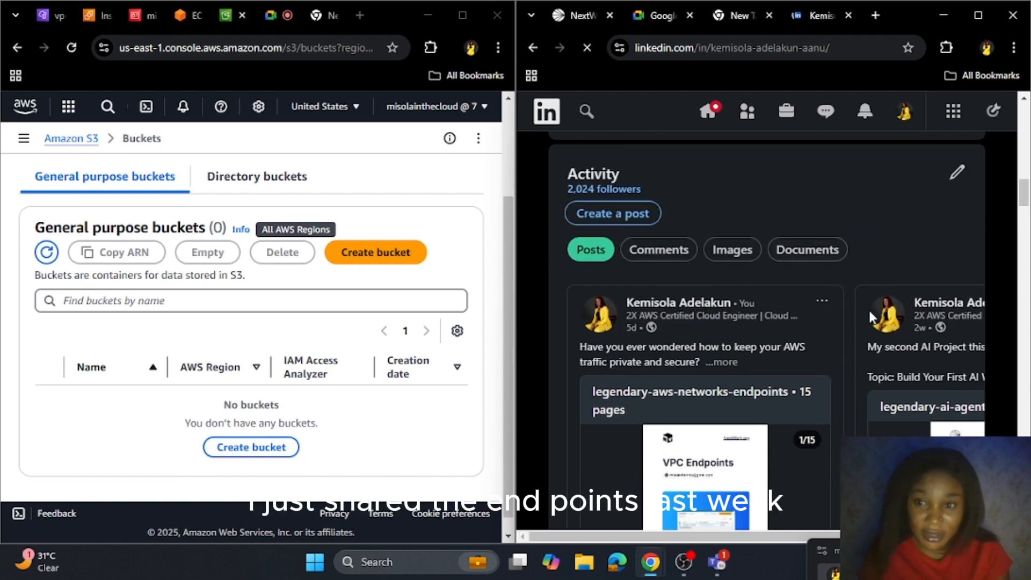
scroll(751, 347, down, 1)
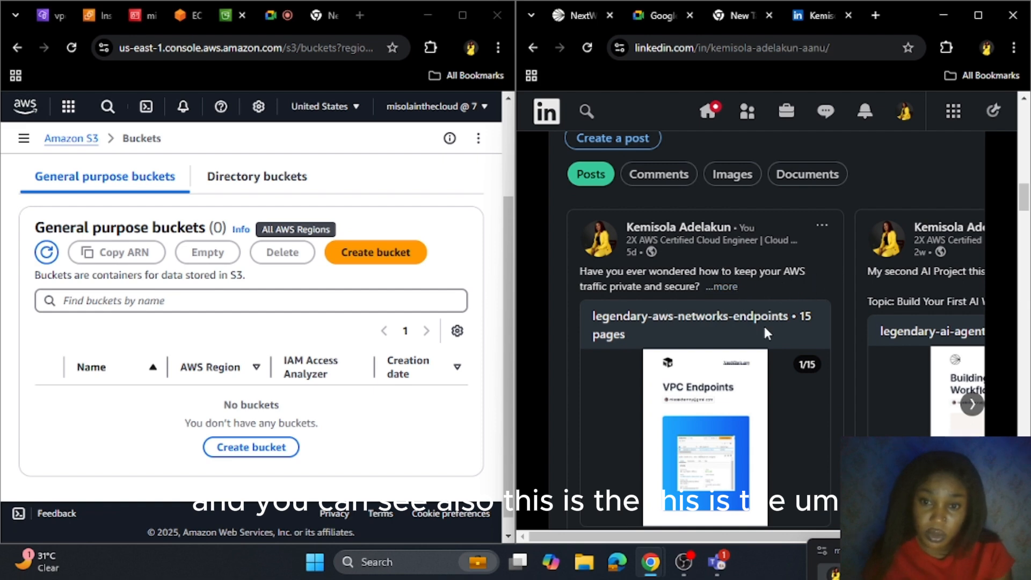
scroll(758, 349, down, 2)
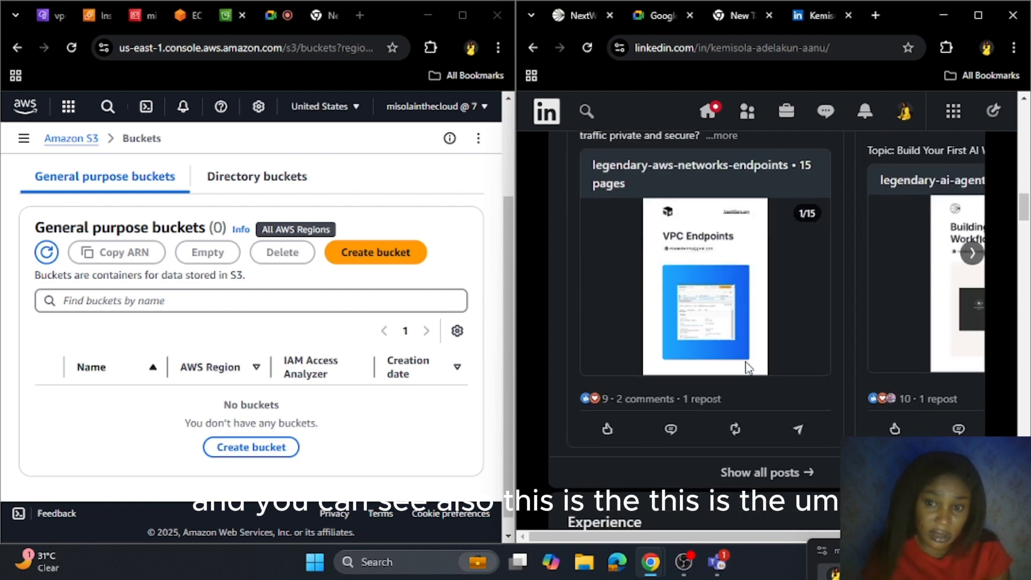
click(736, 239)
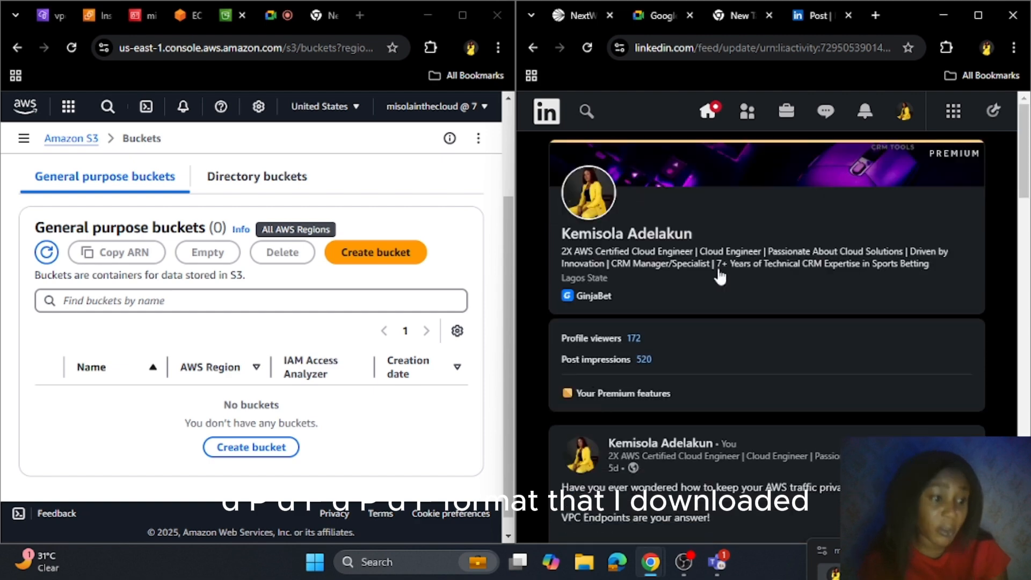
Look over the LinkedIn post and page through its VPC Endpoints document from the cover to the first Connecting to my S3 bucket page
scroll(698, 389, down, 5)
scroll(699, 395, down, 5)
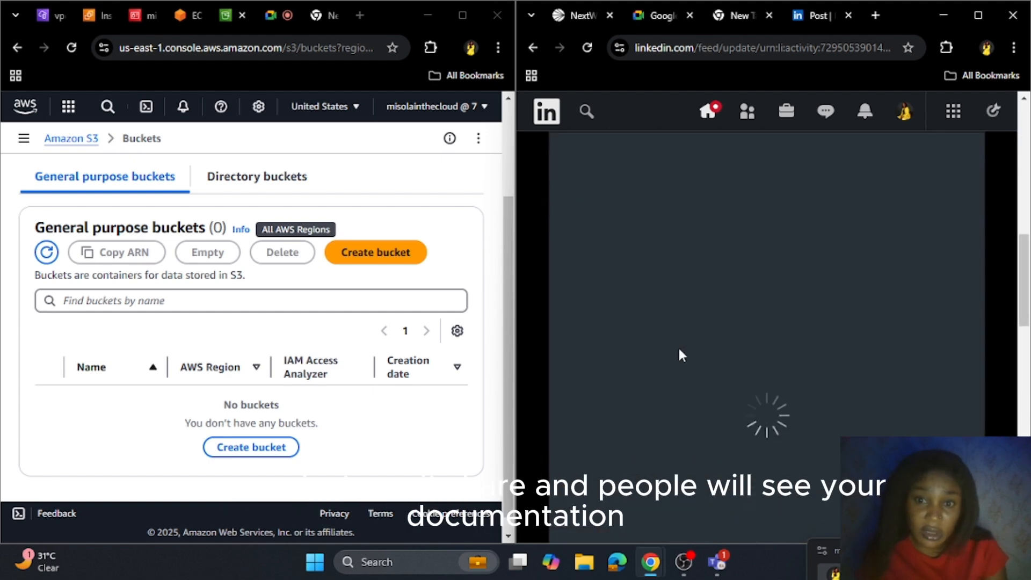
scroll(679, 351, up, 5)
scroll(679, 357, down, 4)
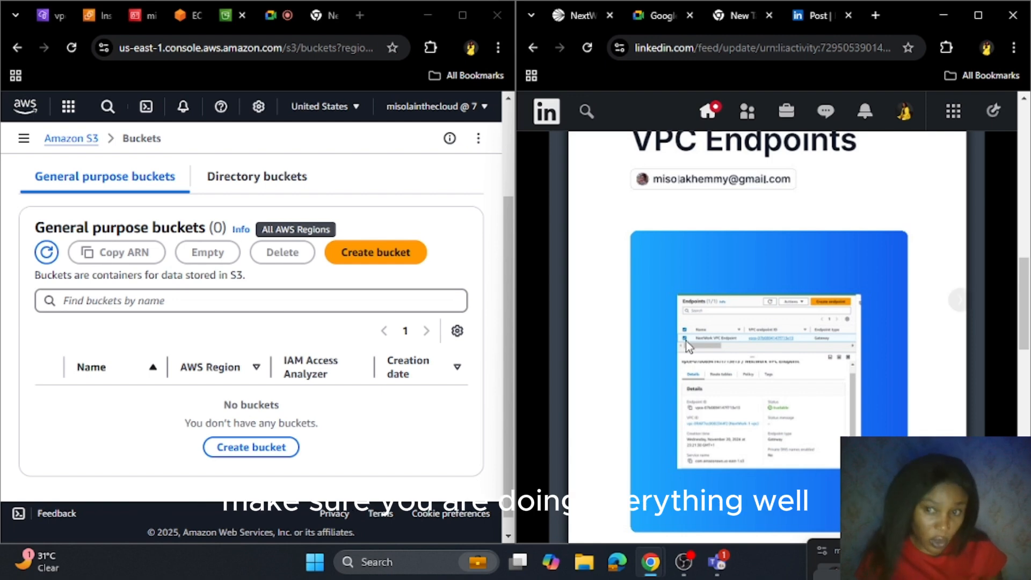
scroll(679, 379, down, 3)
scroll(679, 379, up, 3)
click(960, 305)
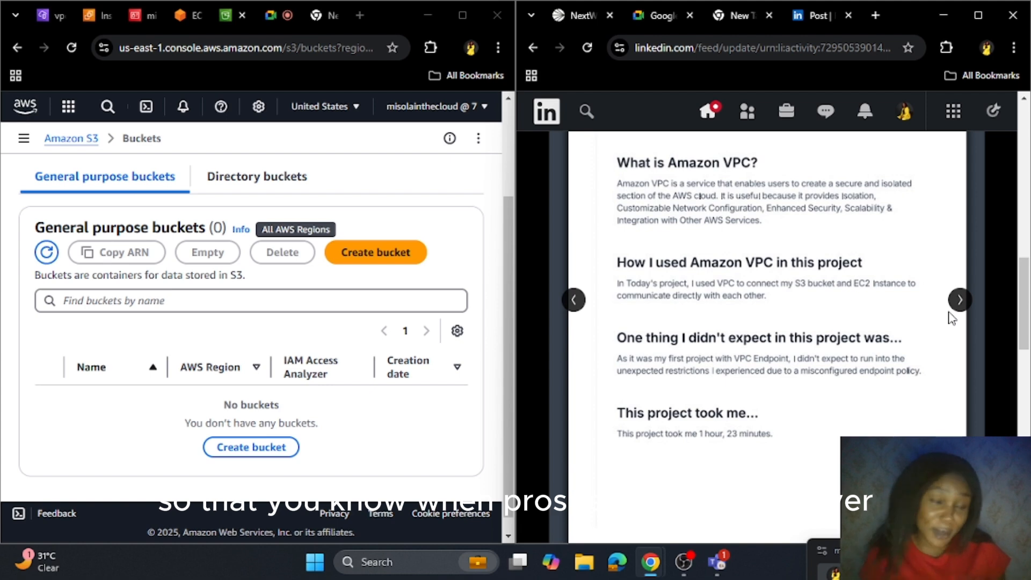
click(960, 300)
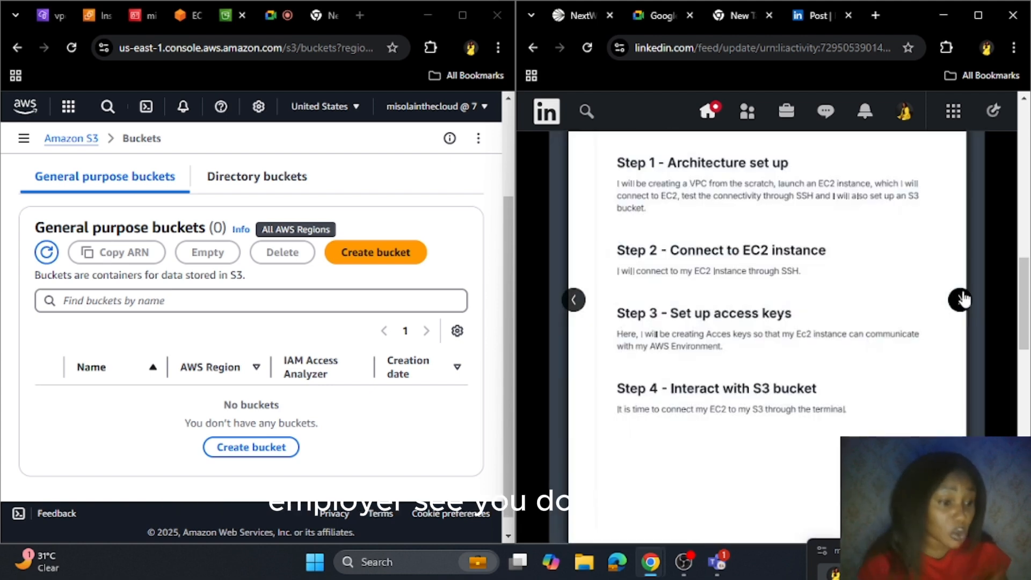
click(962, 299)
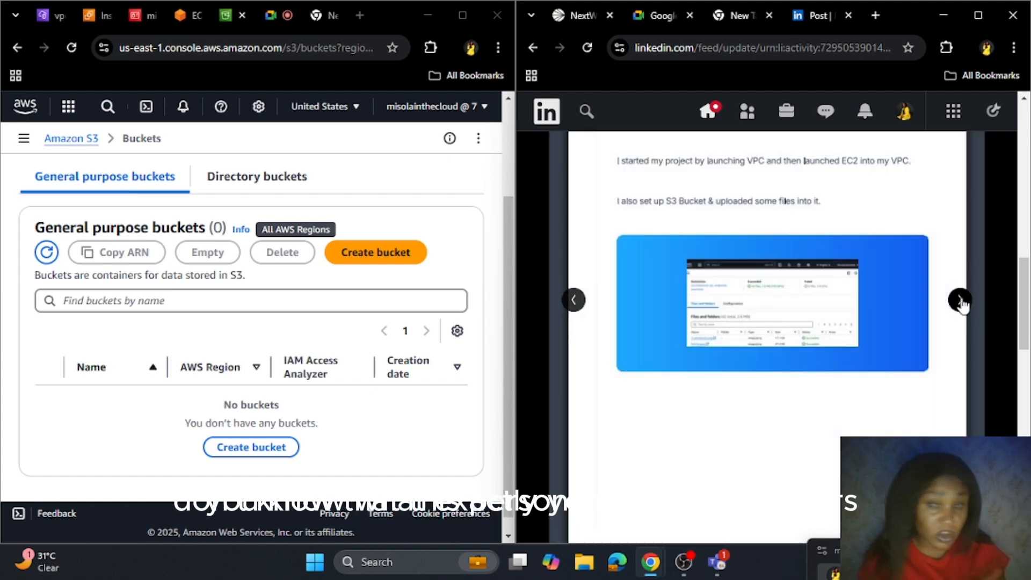
click(961, 300)
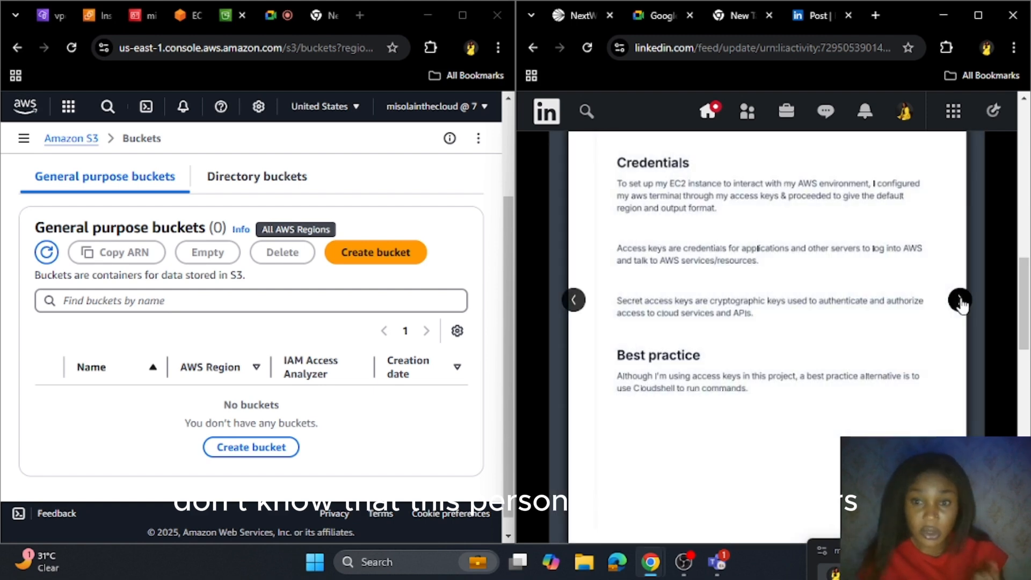
click(960, 301)
Page the shared document on to the Setting up a Gateway page and review the post's text
scroll(956, 317, up, 5)
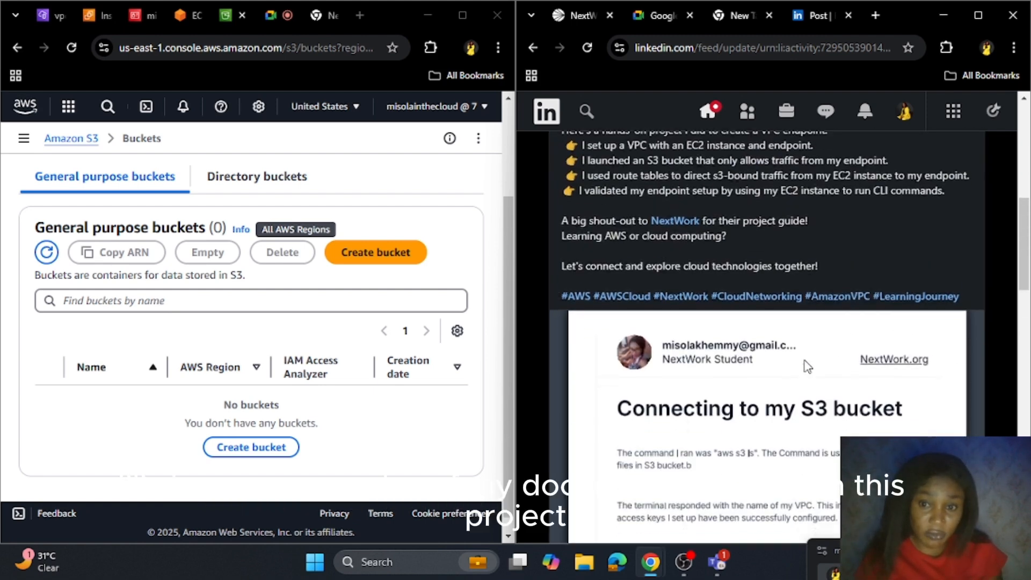
scroll(817, 339, down, 5)
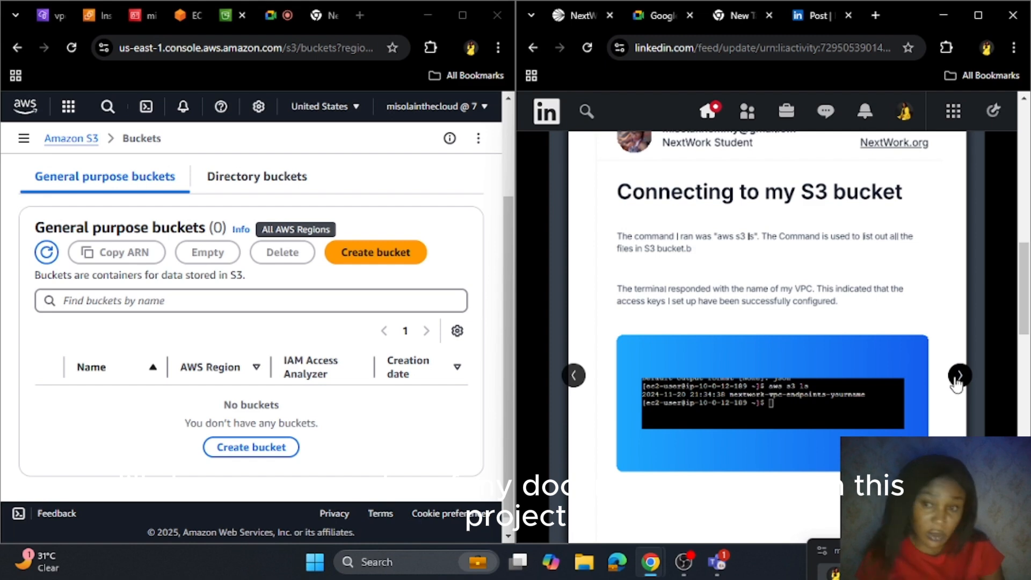
click(958, 377)
click(960, 376)
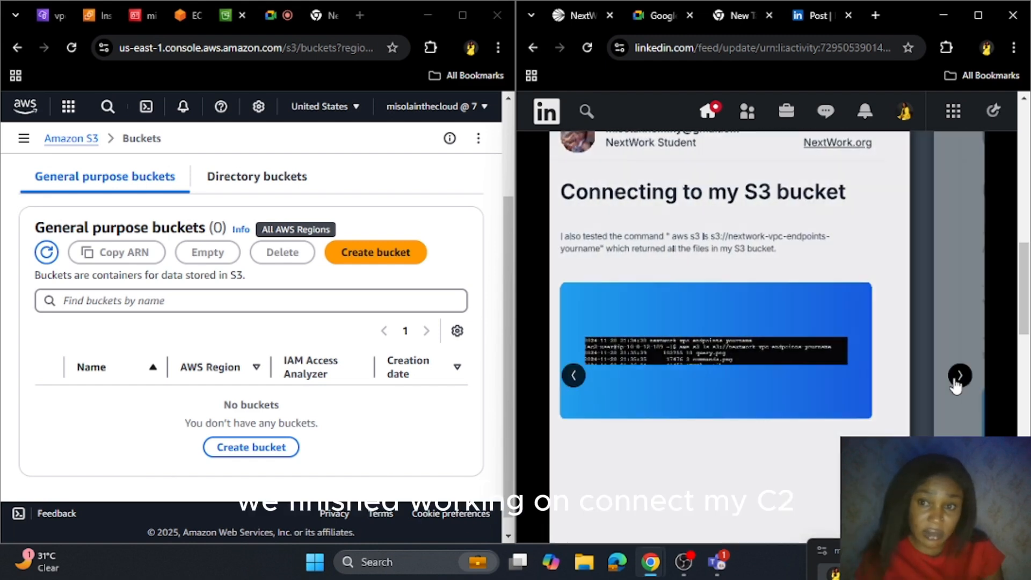
click(959, 375)
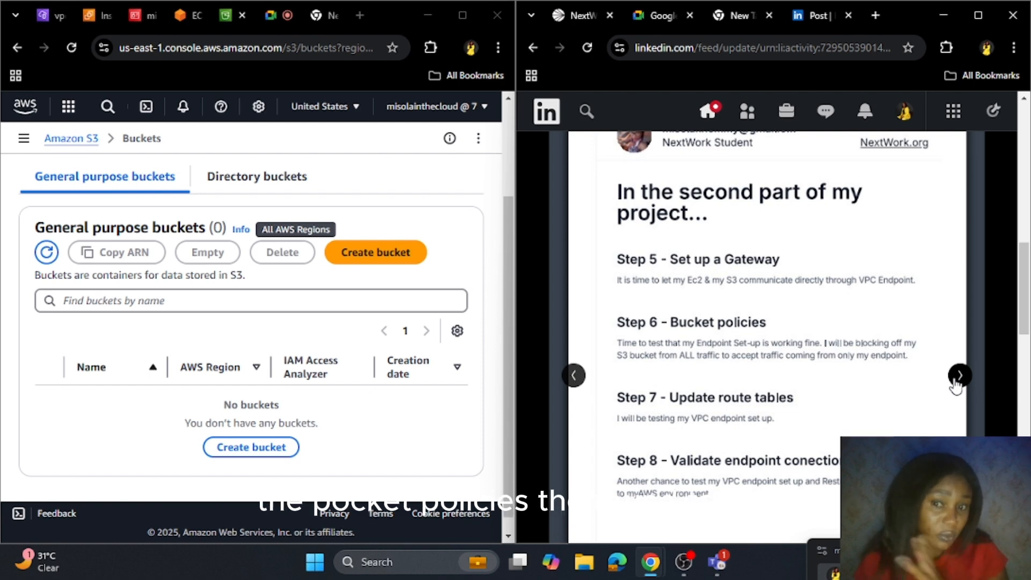
click(959, 376)
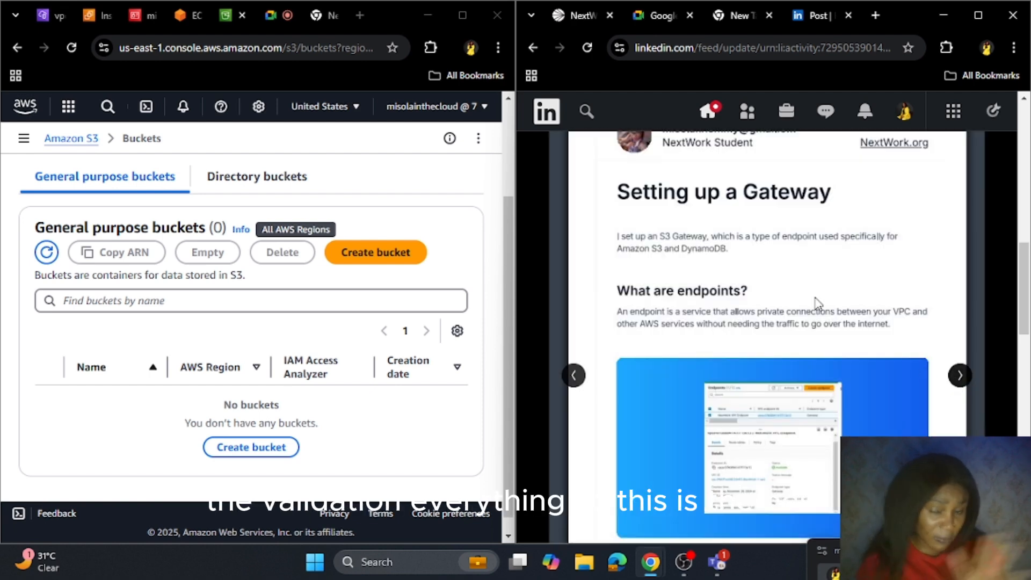
scroll(806, 329, down, 4)
scroll(778, 398, up, 5)
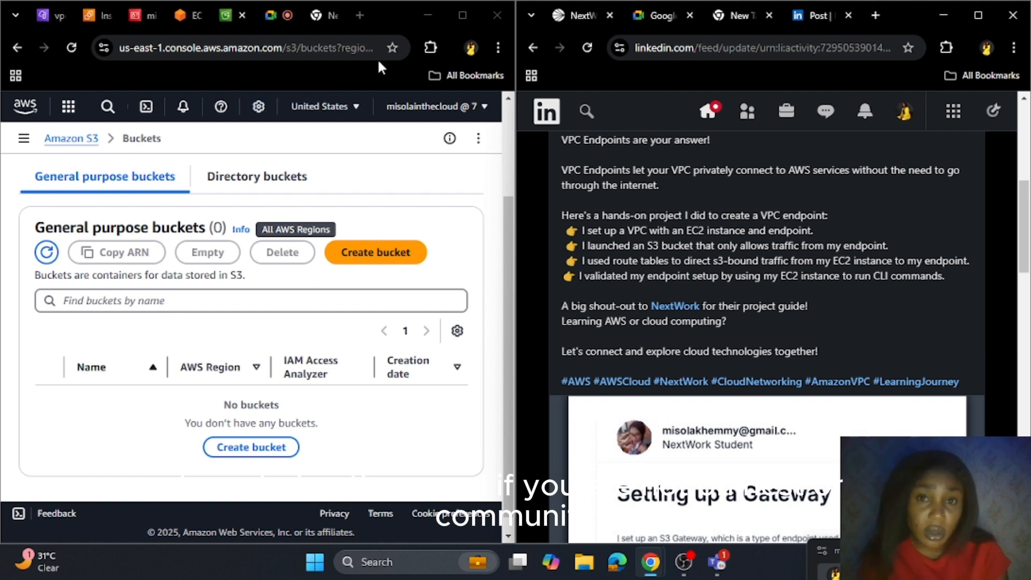
Switch to the Google Meet call, look through its additional call options and close them
click(272, 15)
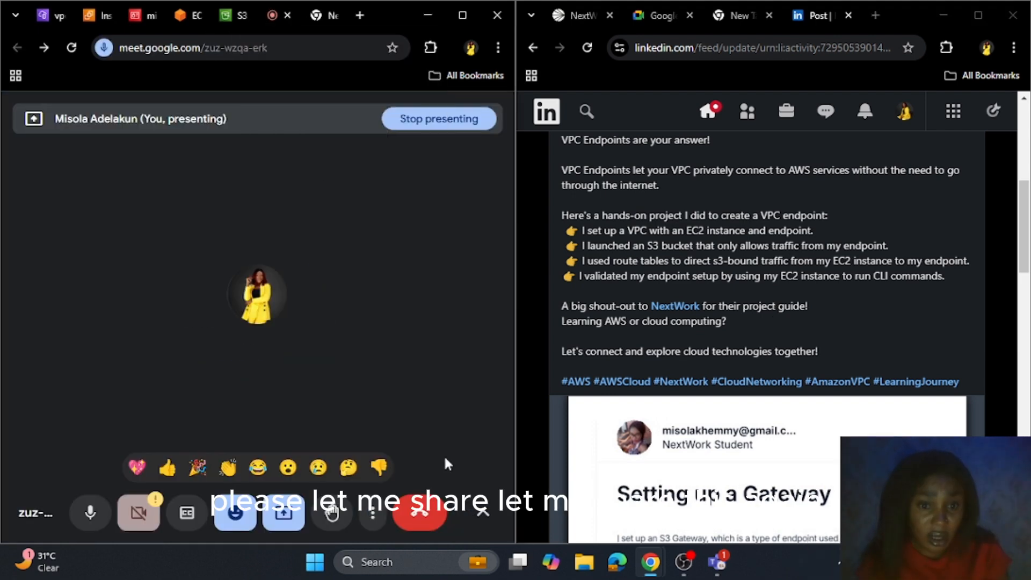
click(375, 518)
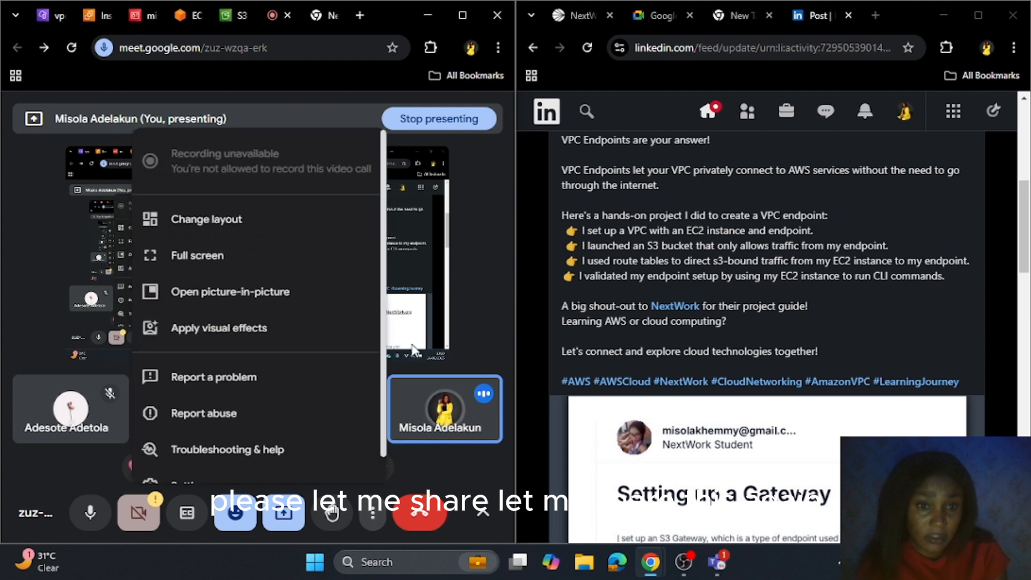
scroll(221, 437, up, 1)
scroll(221, 436, down, 1)
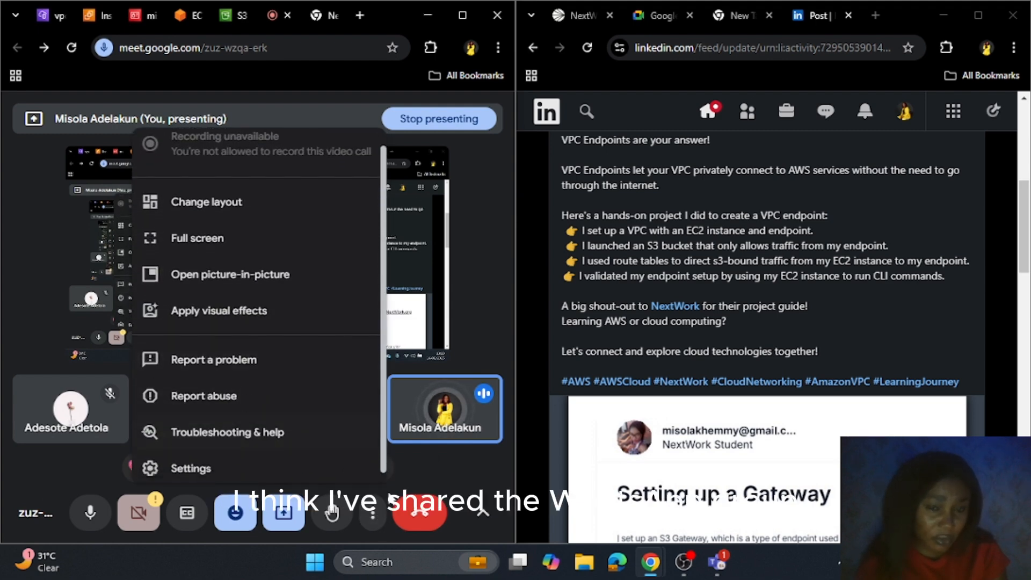
click(371, 516)
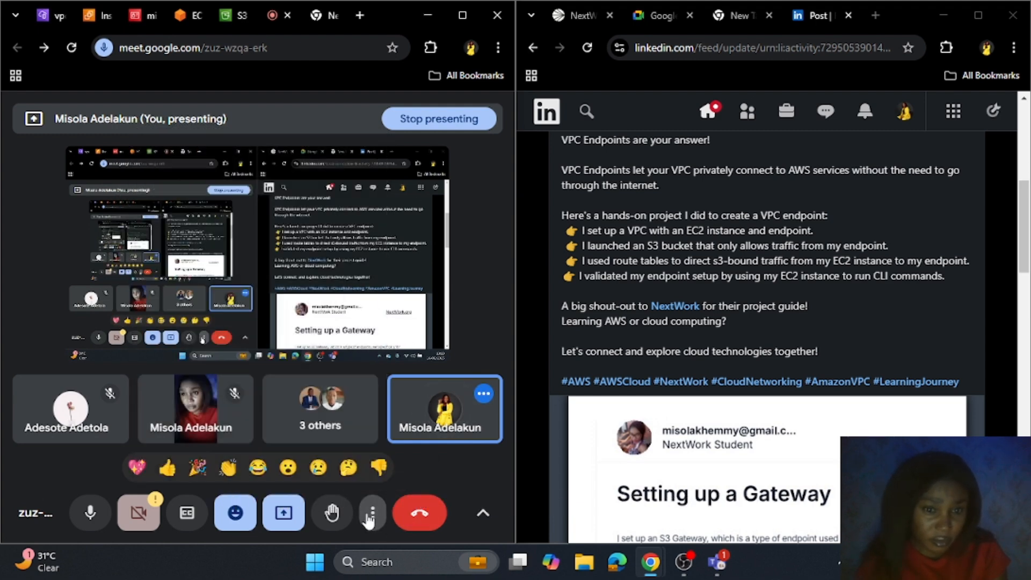
Open the call's participant list and look through its contributors
click(370, 515)
click(486, 514)
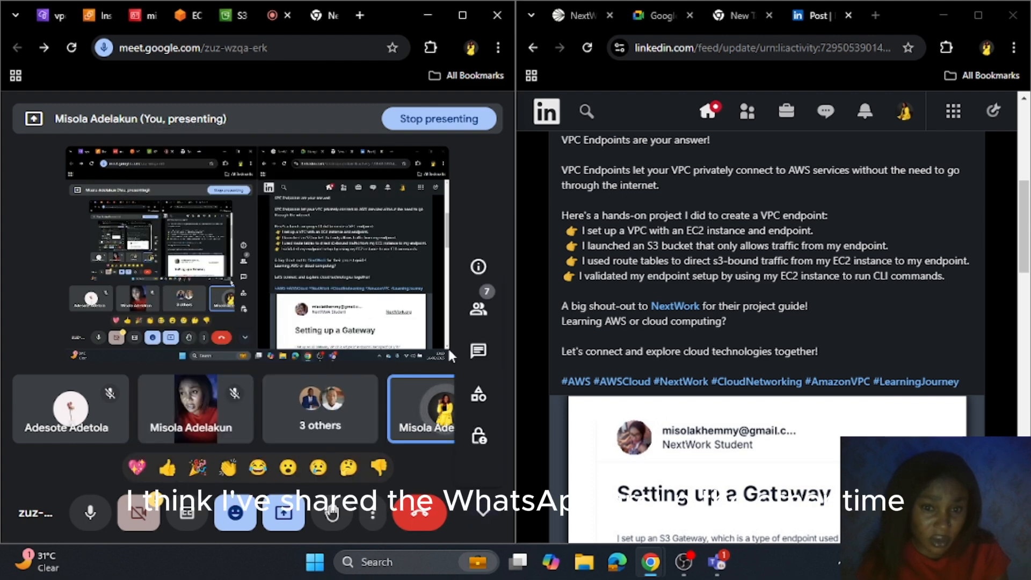
click(479, 306)
scroll(386, 370, down, 3)
scroll(380, 330, up, 3)
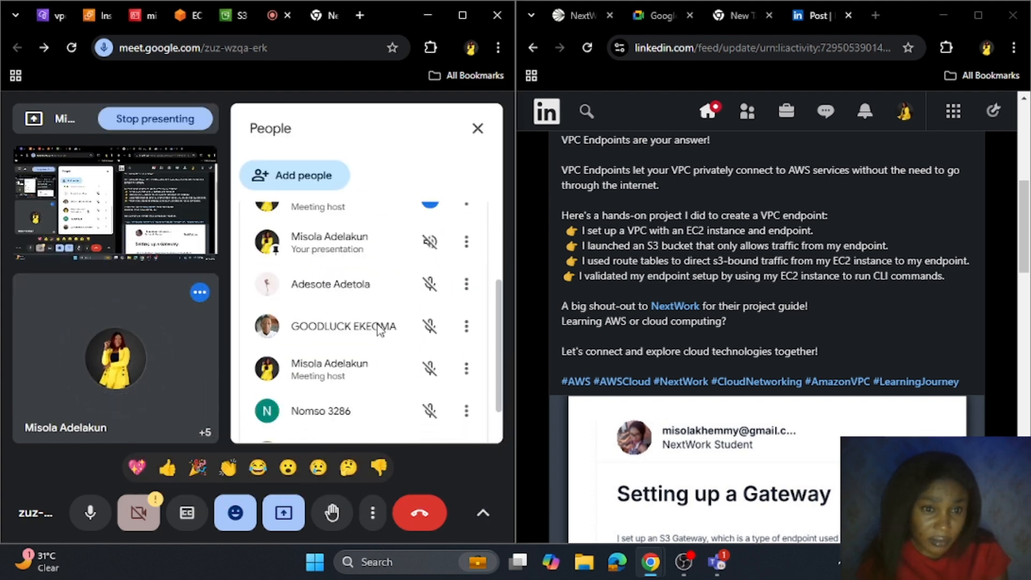
scroll(357, 414, down, 2)
Open the in-call messages and copy the link address of the WhatsApp group invite in the chat history
click(479, 518)
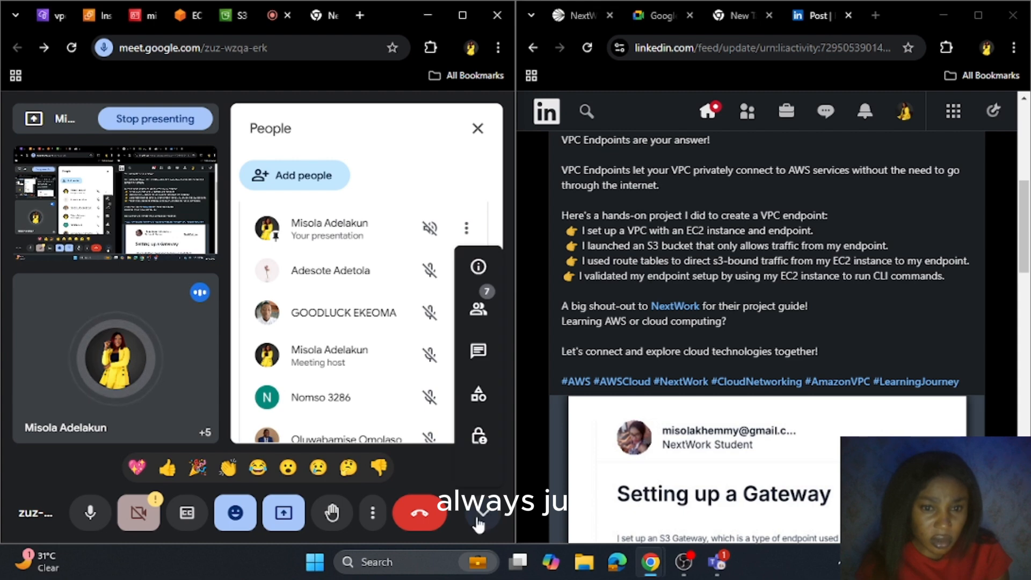
click(486, 346)
scroll(418, 353, up, 5)
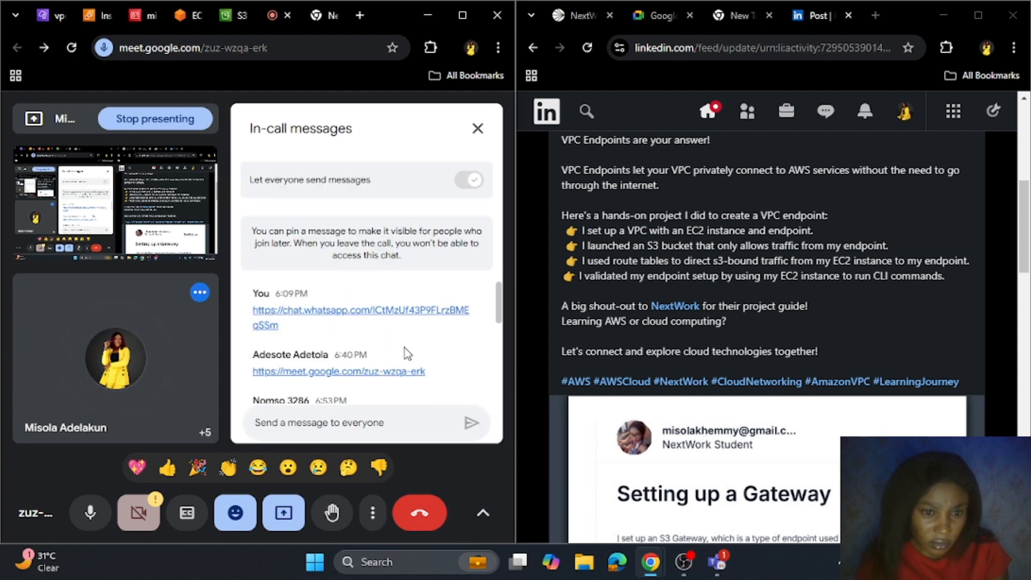
triple_click(392, 318)
right_click(393, 318)
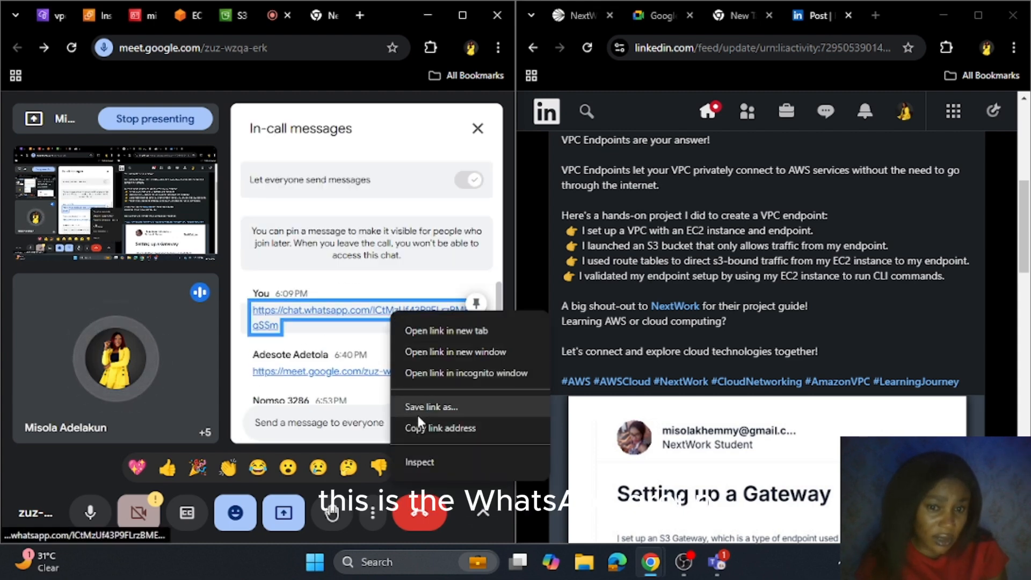
click(427, 424)
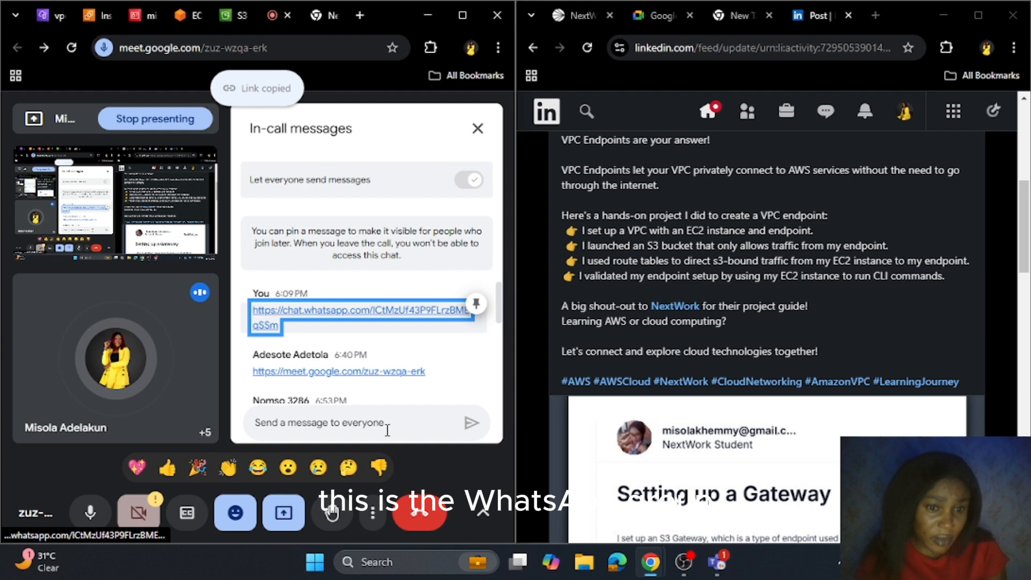
Send the copied WhatsApp group link to everyone in the call chat and close the in-call messages
click(346, 422)
key(ctrl+v)
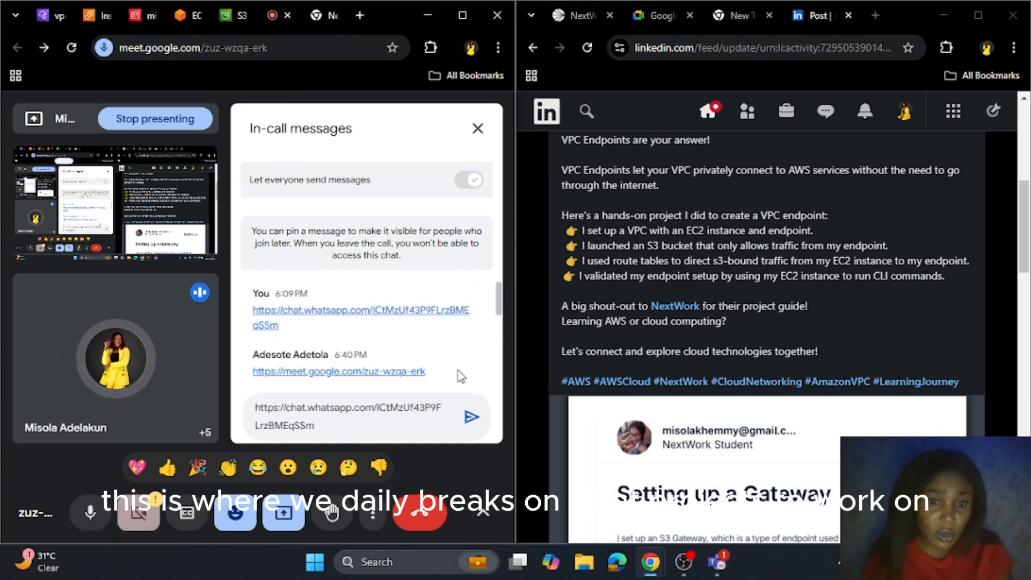
click(473, 418)
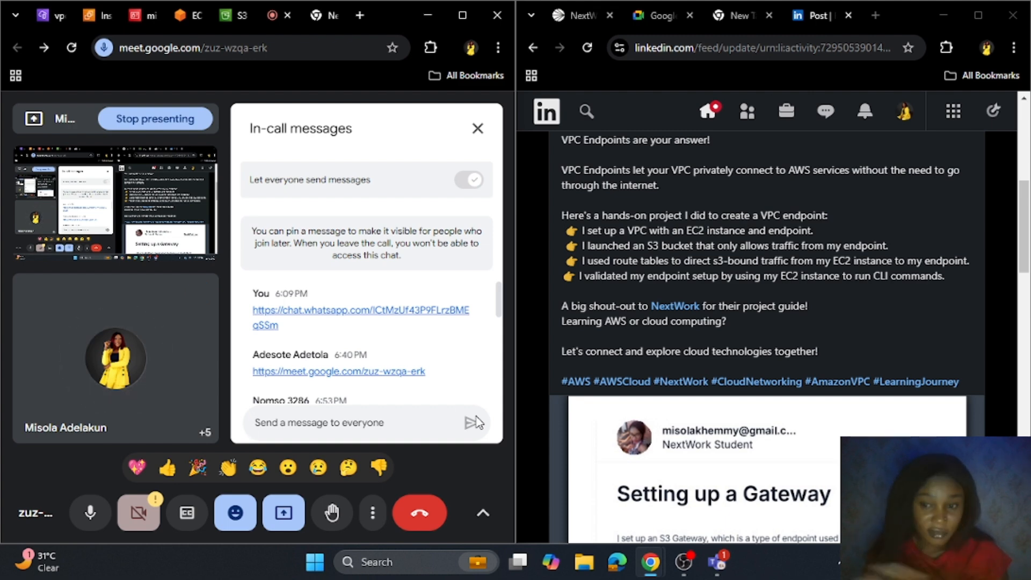
scroll(415, 328, down, 5)
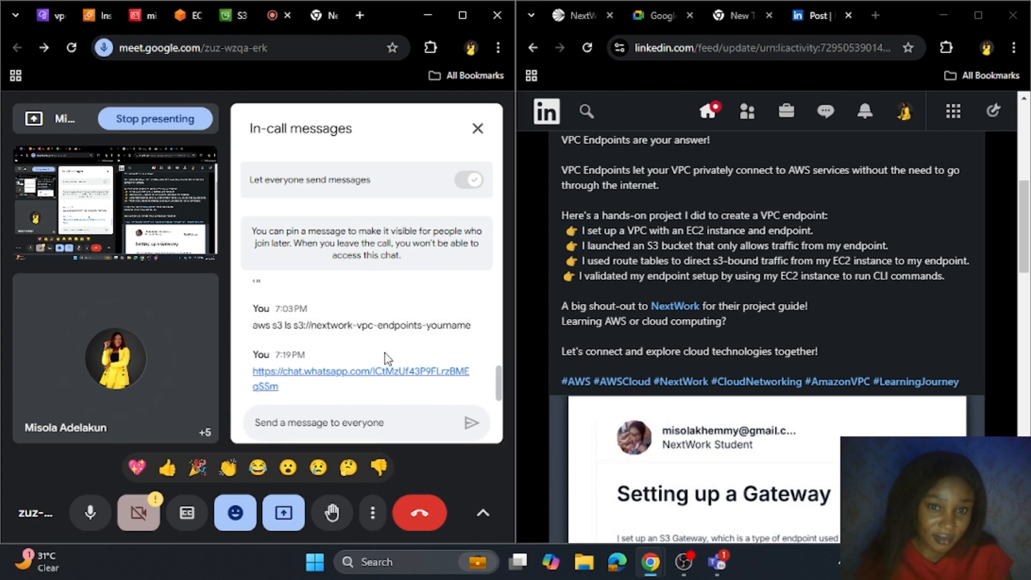
click(476, 129)
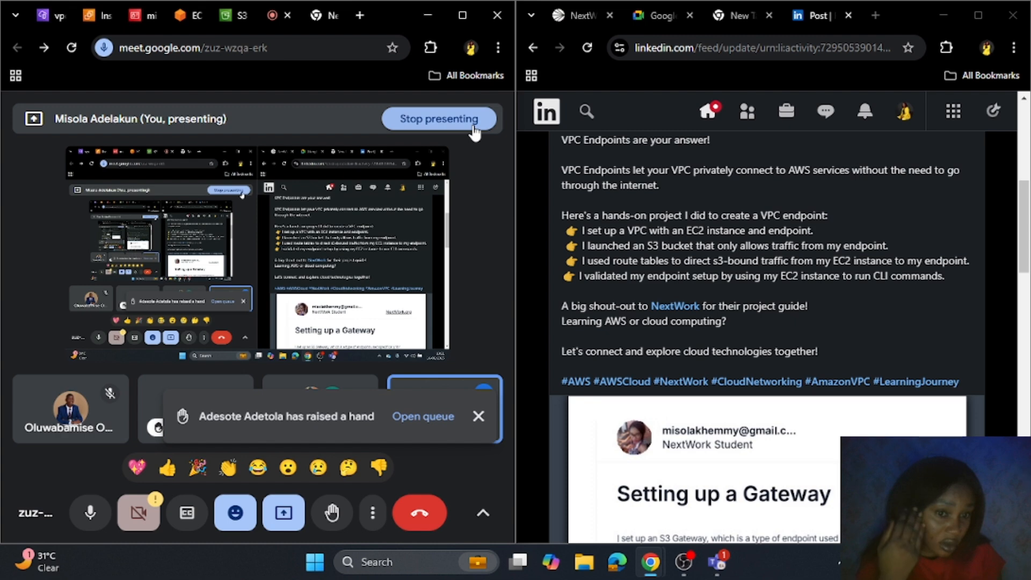
Open the raised-hand queue and look over the participants in the meeting
click(424, 417)
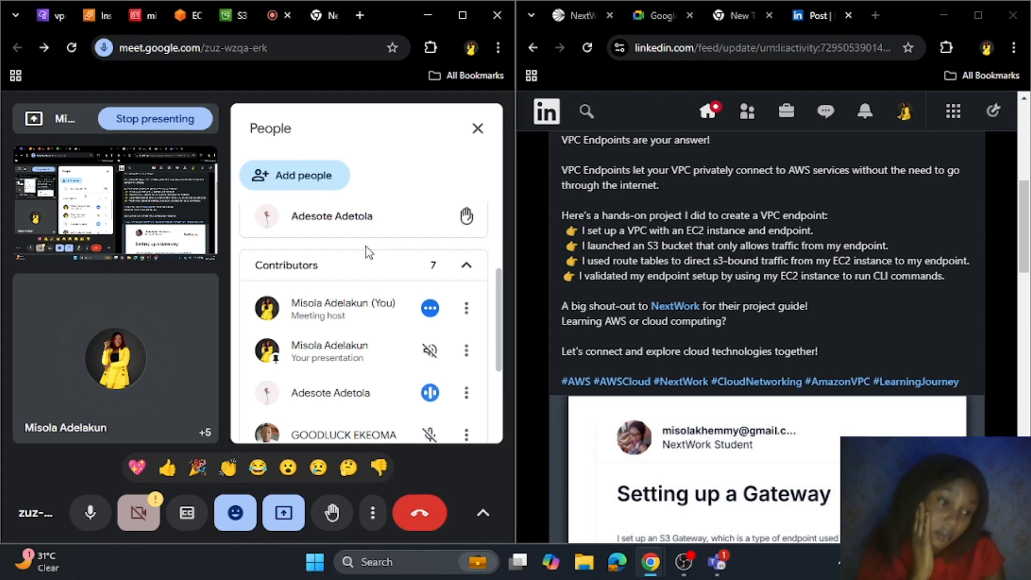
scroll(366, 247, down, 2)
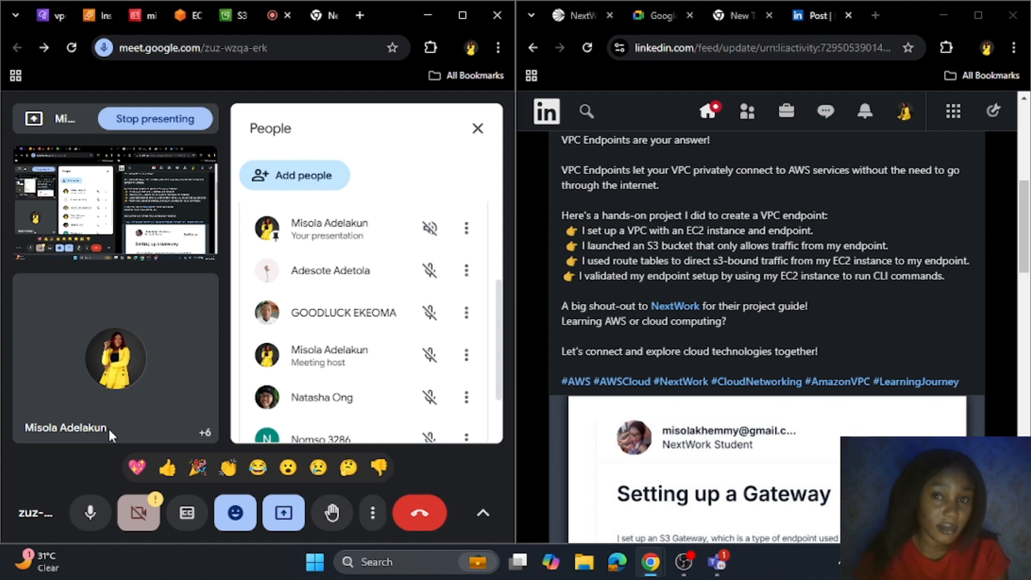
scroll(359, 261, up, 3)
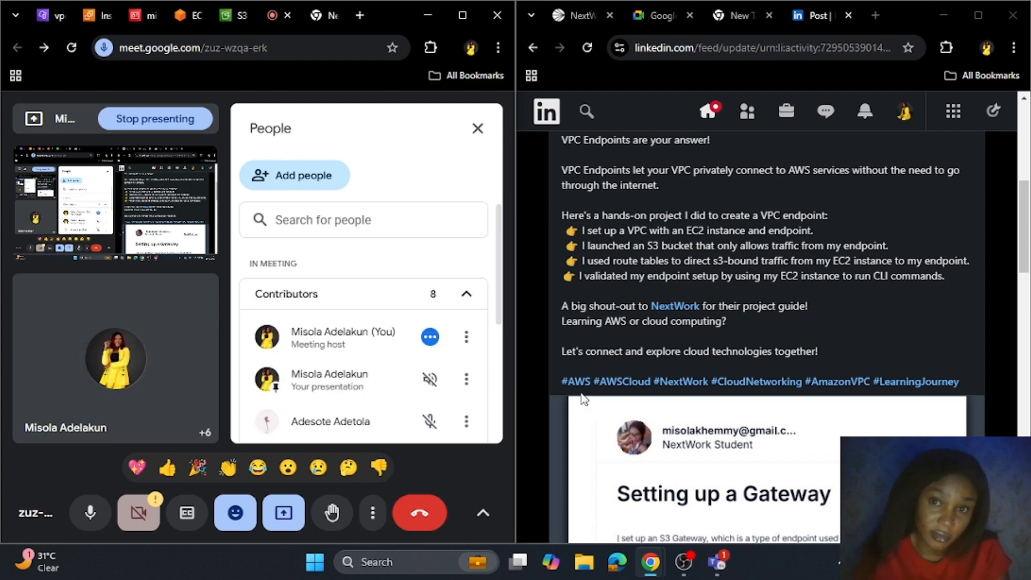
Switch back to the NextWork project page showing the options for sharing and saving the documentation
click(576, 16)
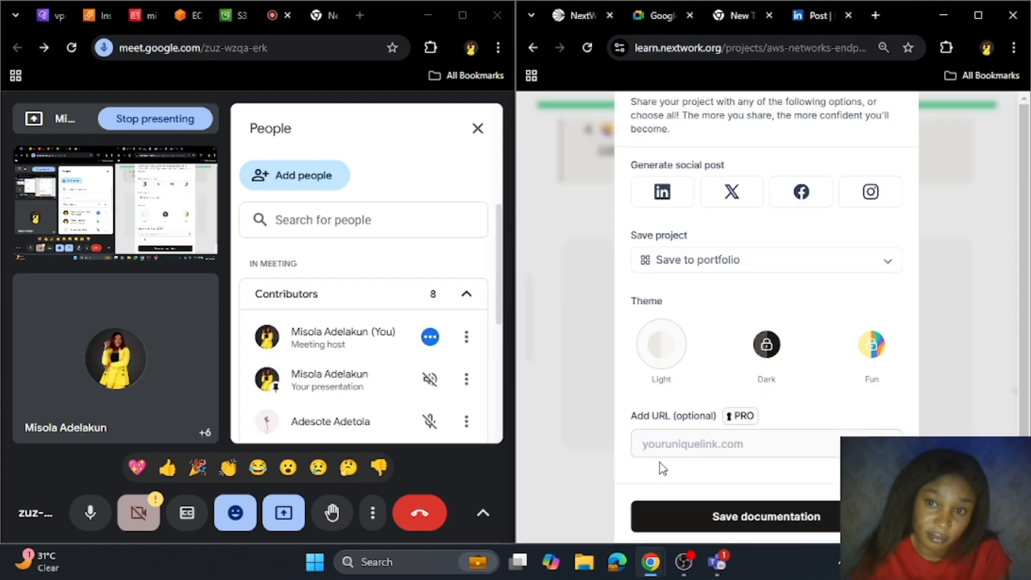